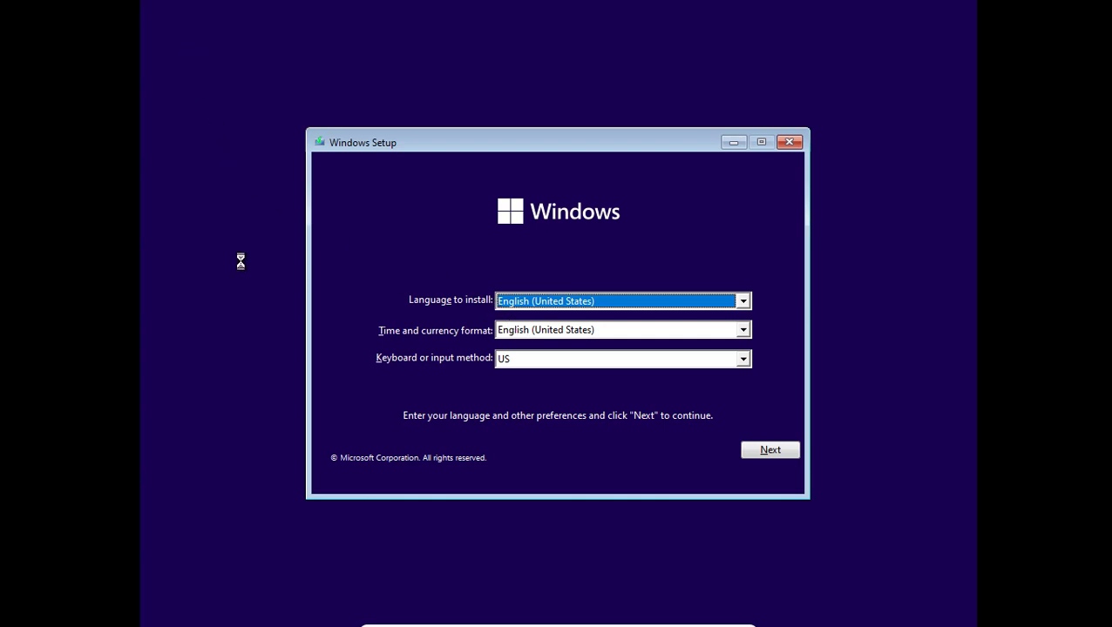
# Keep English (United States) as the time and currency format and start the Windows installation.
pyautogui.click(573, 336)
pyautogui.click(573, 345)
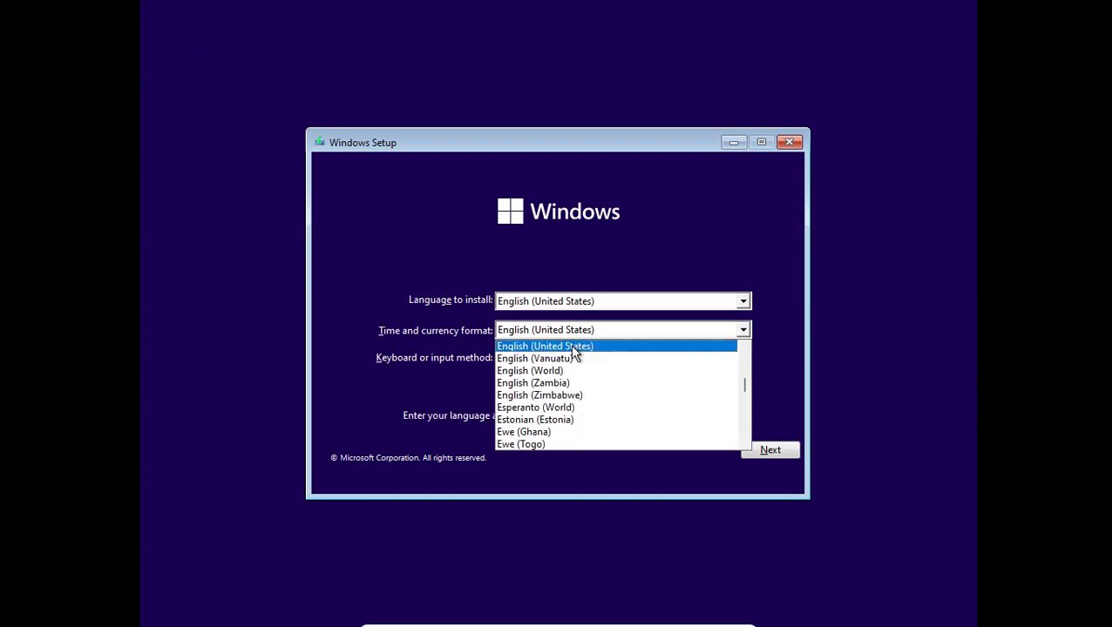
pyautogui.click(140, 324)
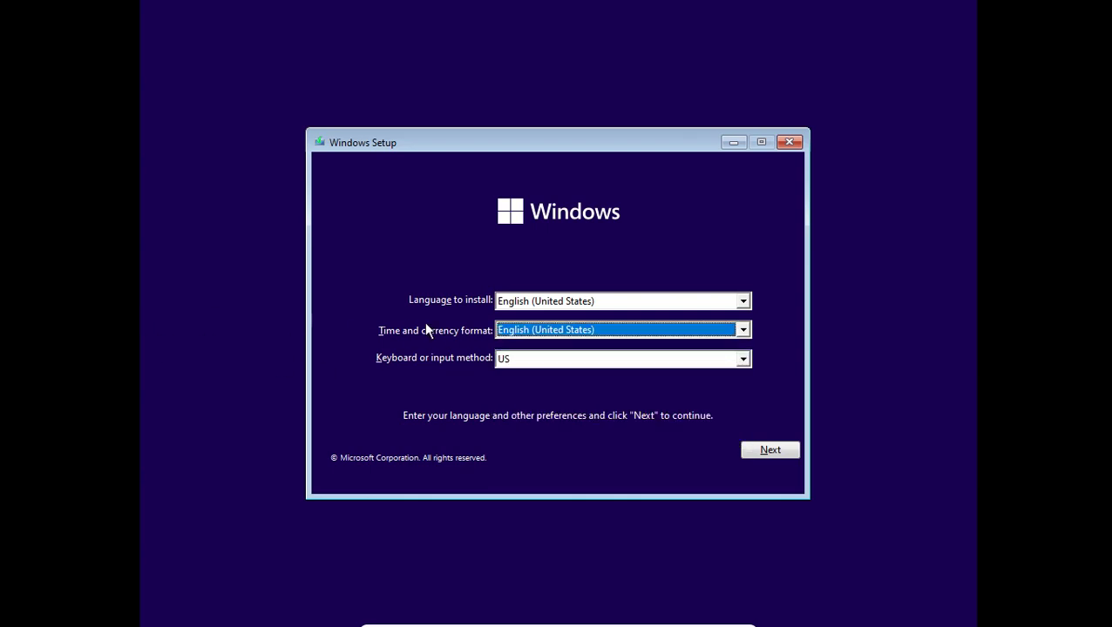
pyautogui.click(772, 451)
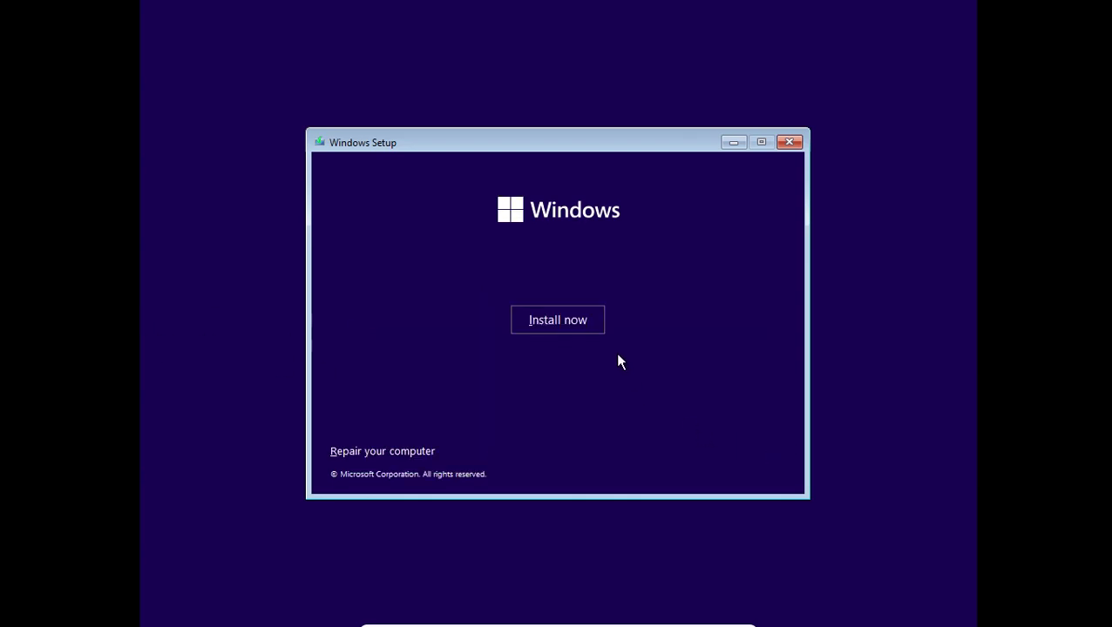
pyautogui.click(584, 322)
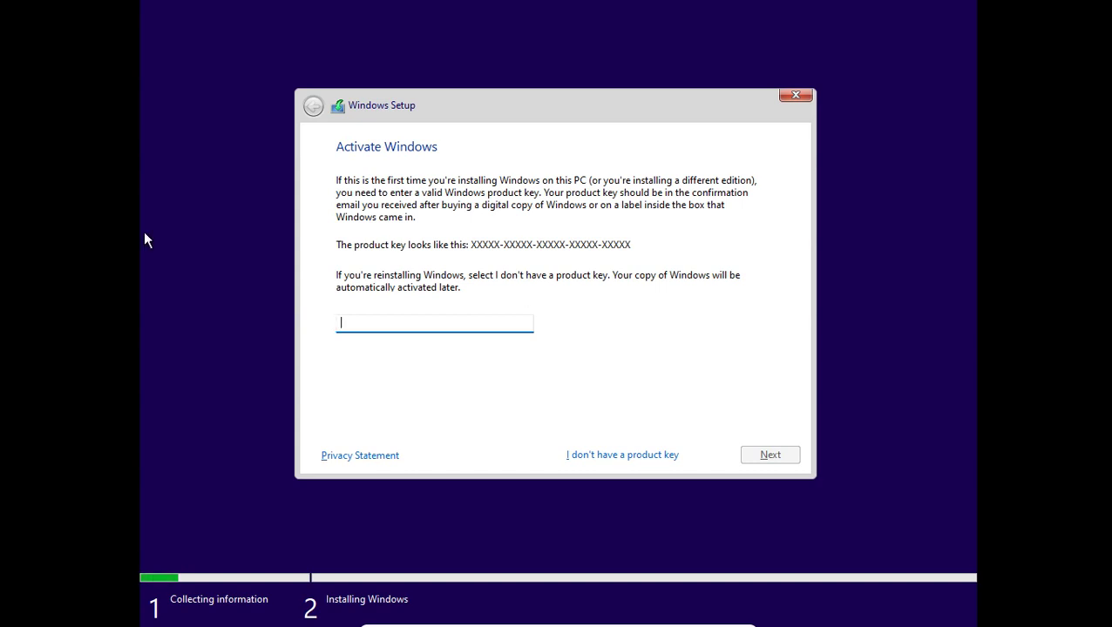
# Open a Command Prompt over the setup and launch the Registry Editor with REGEDIT.
pyautogui.hotkey('shift', 'F10')
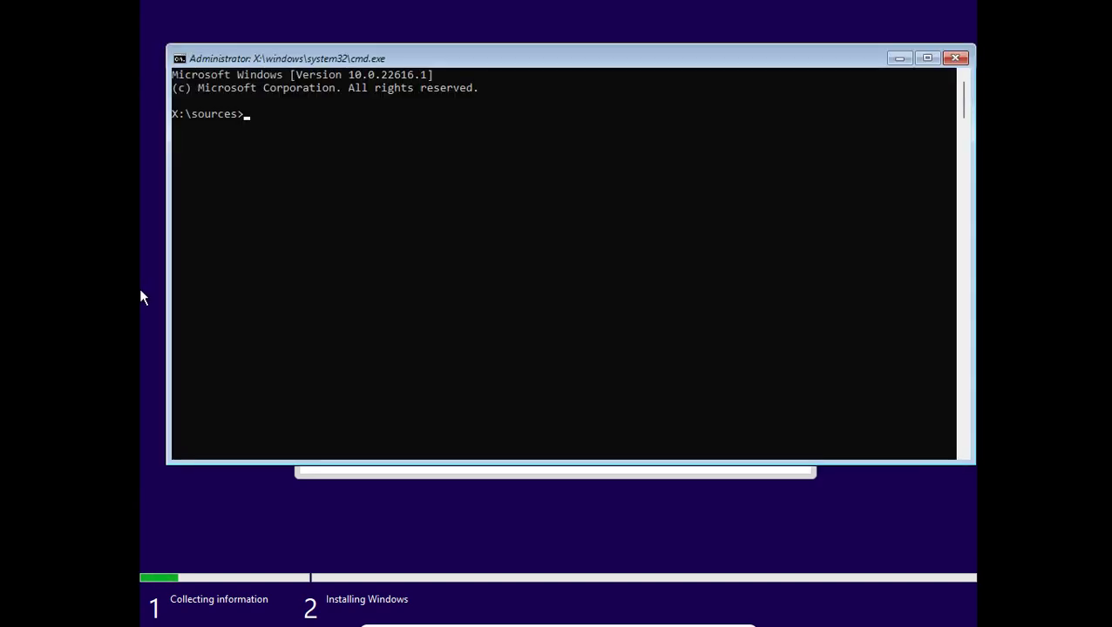
pyautogui.write('REGEDIT')
pyautogui.press('Return')
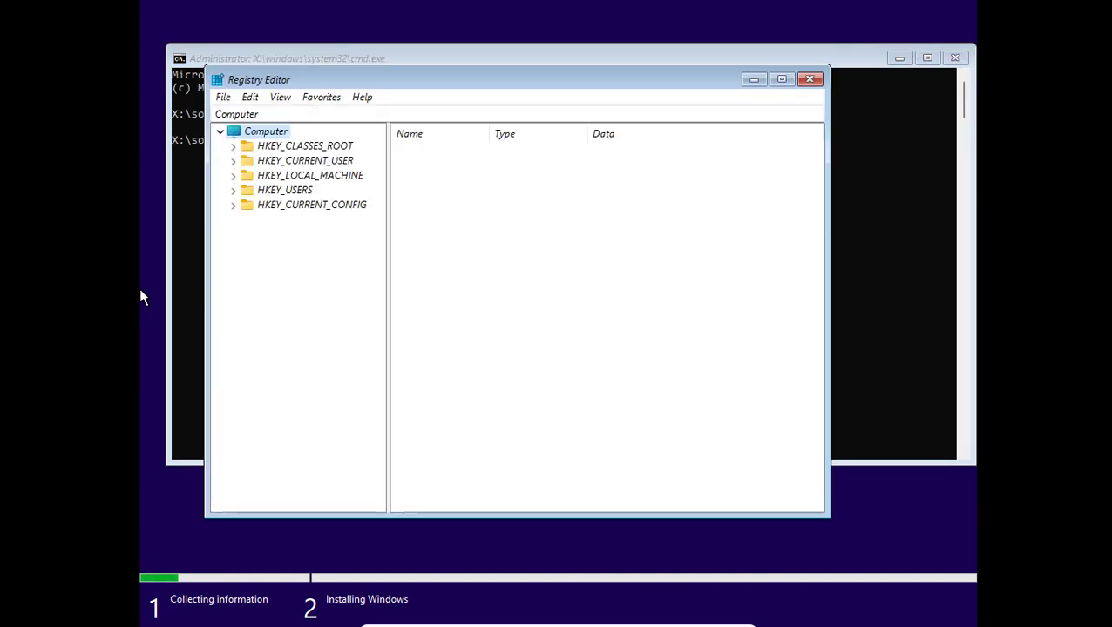
# Create a new key named LabConfig under HKEY_LOCAL_MACHINE\SYSTEM\Setup.
pyautogui.click(231, 177)
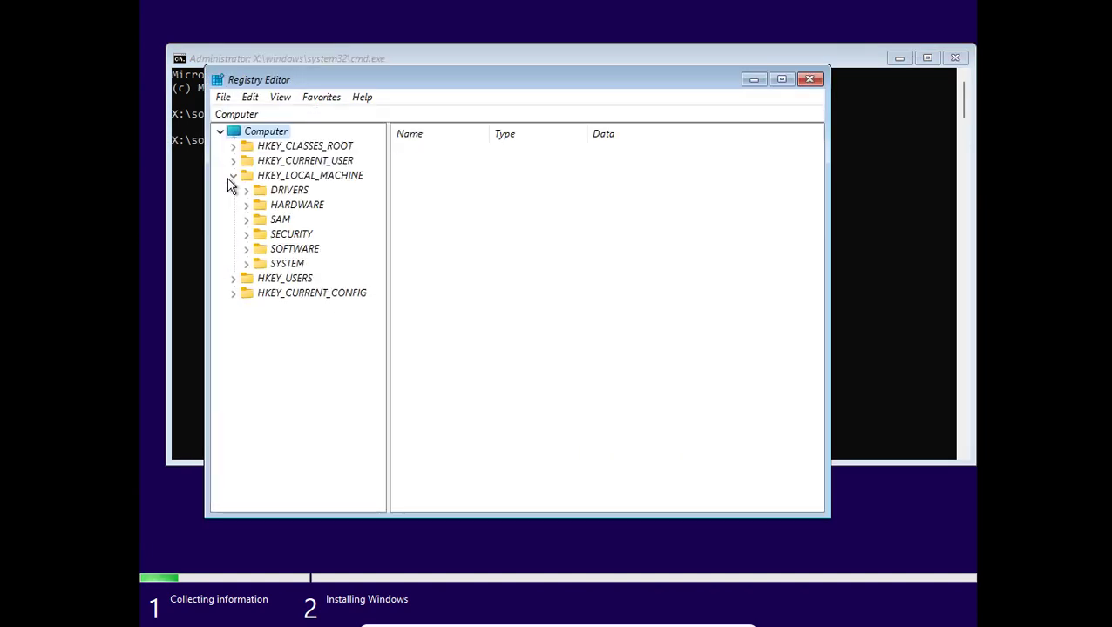
pyautogui.click(246, 263)
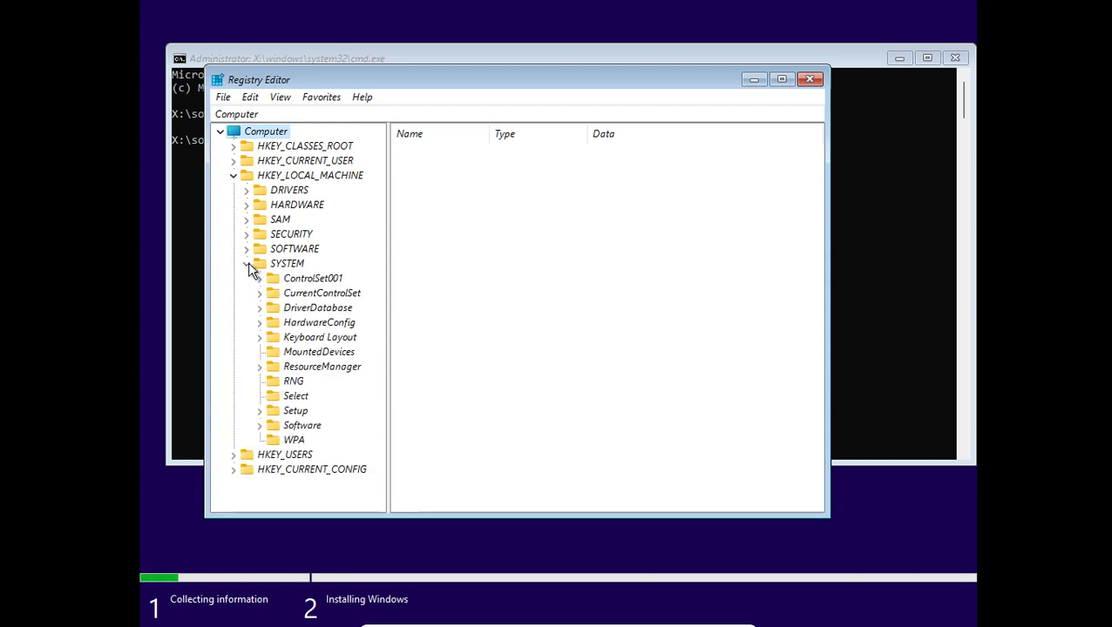
pyautogui.click(259, 410)
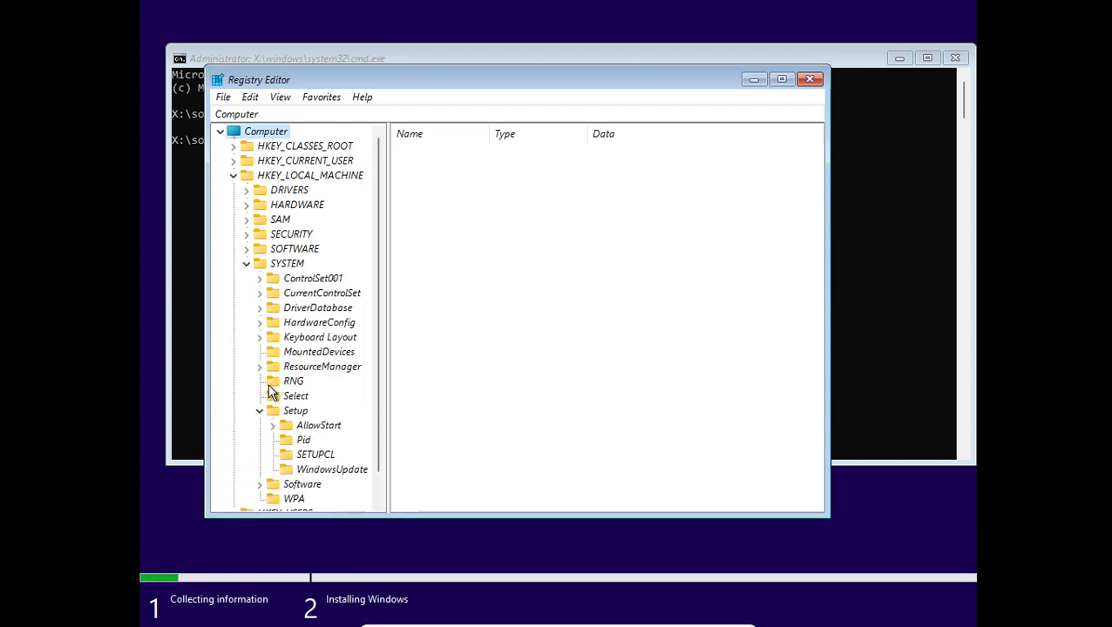
pyautogui.rightClick(291, 410)
pyautogui.moveTo(403, 440)
pyautogui.click(444, 440)
pyautogui.write('LabC')
pyautogui.write('LabConfig')
pyautogui.press('Return')
# Add a DWORD (32-bit) value named BypassTPMCheck to the LabConfig key and set its data to 1.
pyautogui.rightClick(441, 440)
pyautogui.moveTo(505, 444)
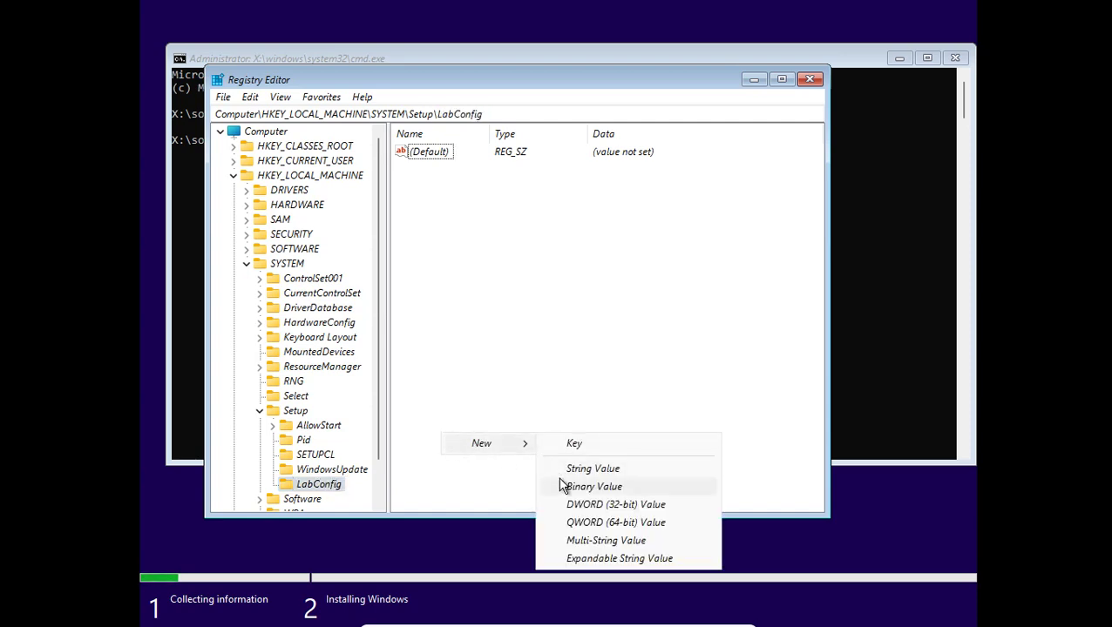
pyautogui.click(572, 503)
pyautogui.write('B')
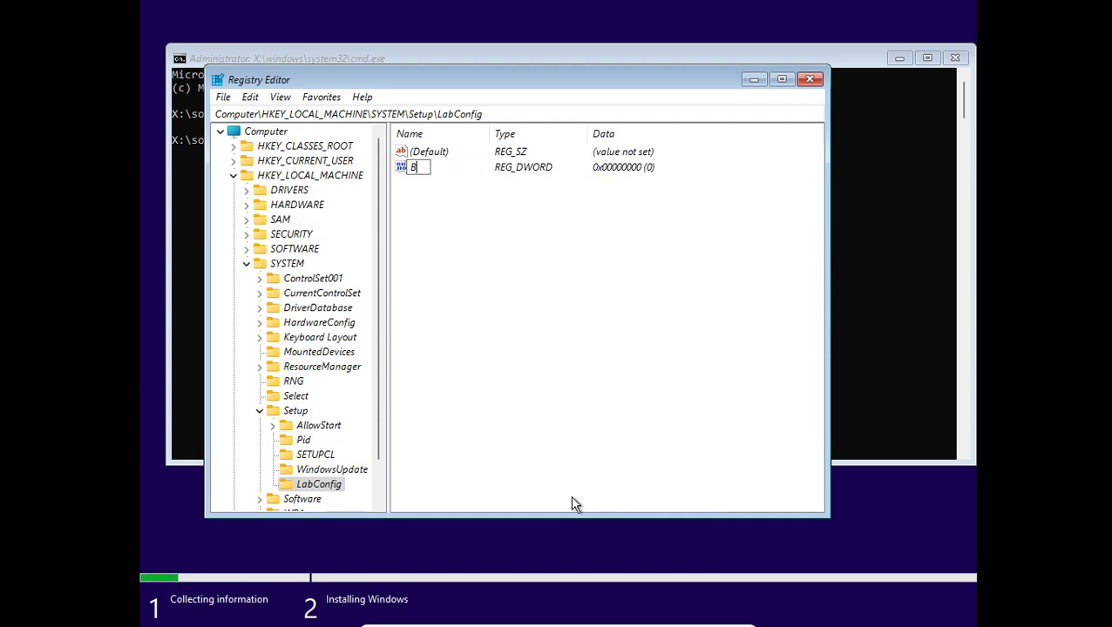
pyautogui.write('ypassTPMCheck')
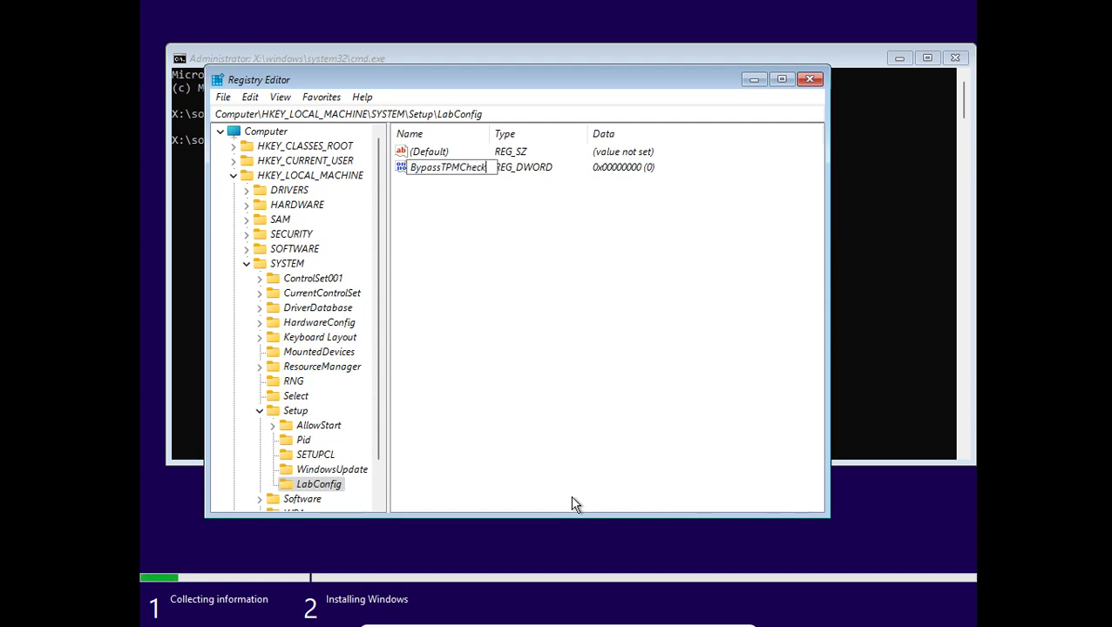
pyautogui.press('Return')
pyautogui.press('Return')
pyautogui.write('1')
pyautogui.press('Return')
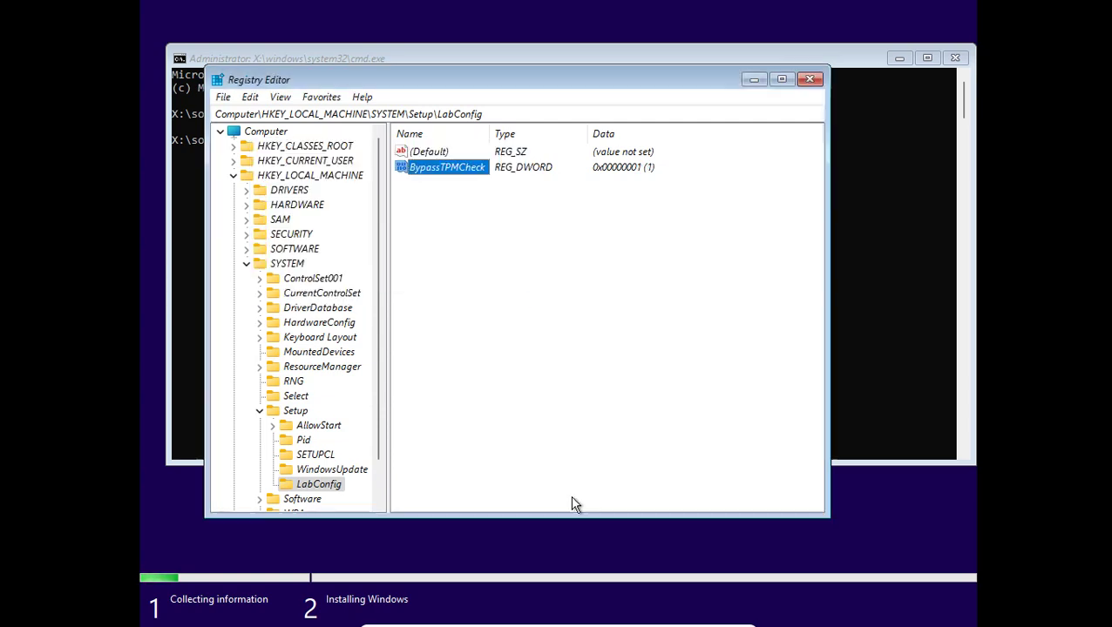
# Add a second DWORD (32-bit) value named B to the LabConfig key.
pyautogui.rightClick(519, 195)
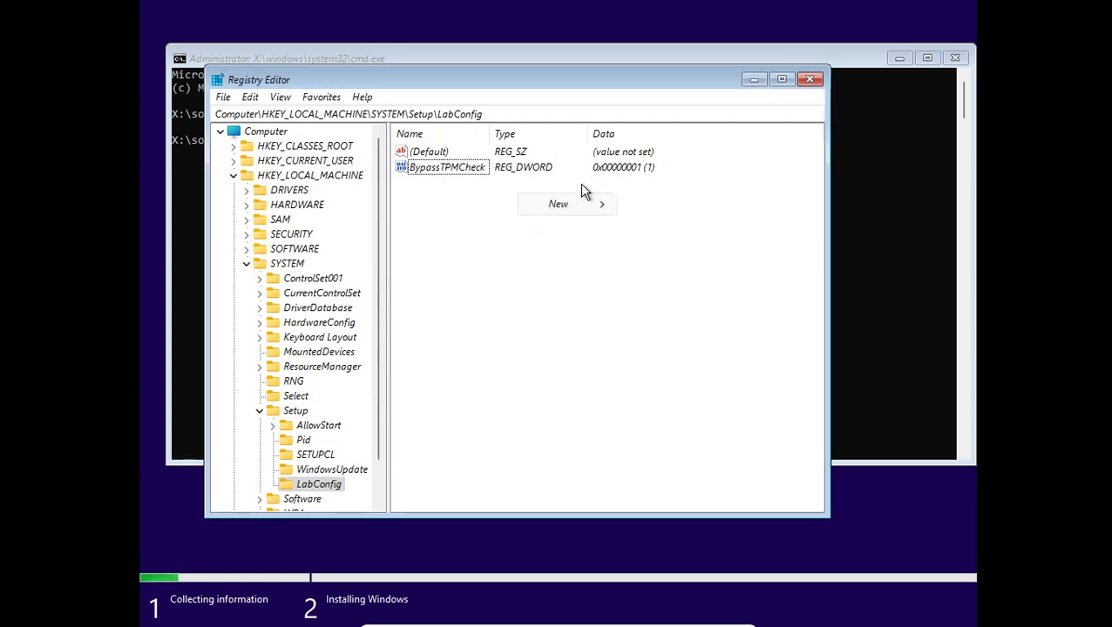
pyautogui.moveTo(610, 208)
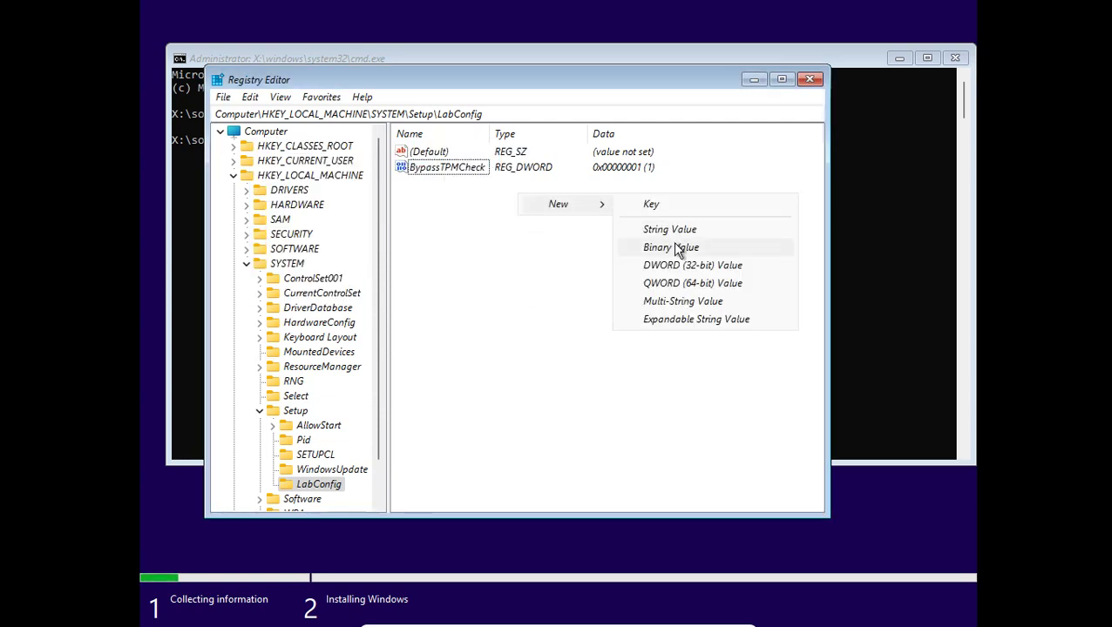
pyautogui.click(670, 265)
pyautogui.write('B')
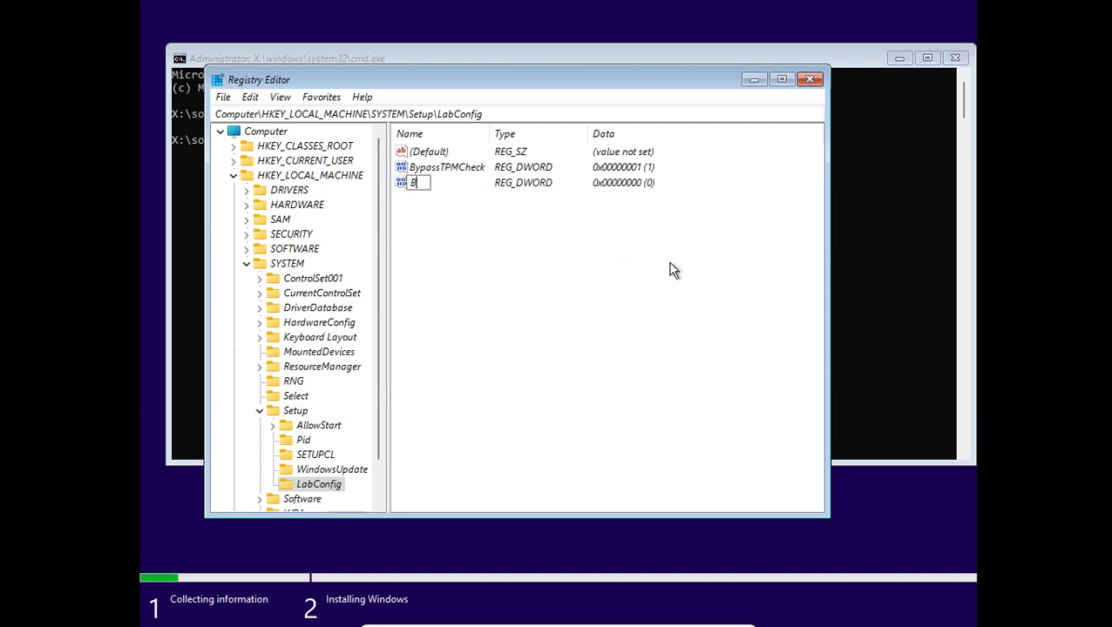
pyautogui.hotkey('alt', 'Tab')
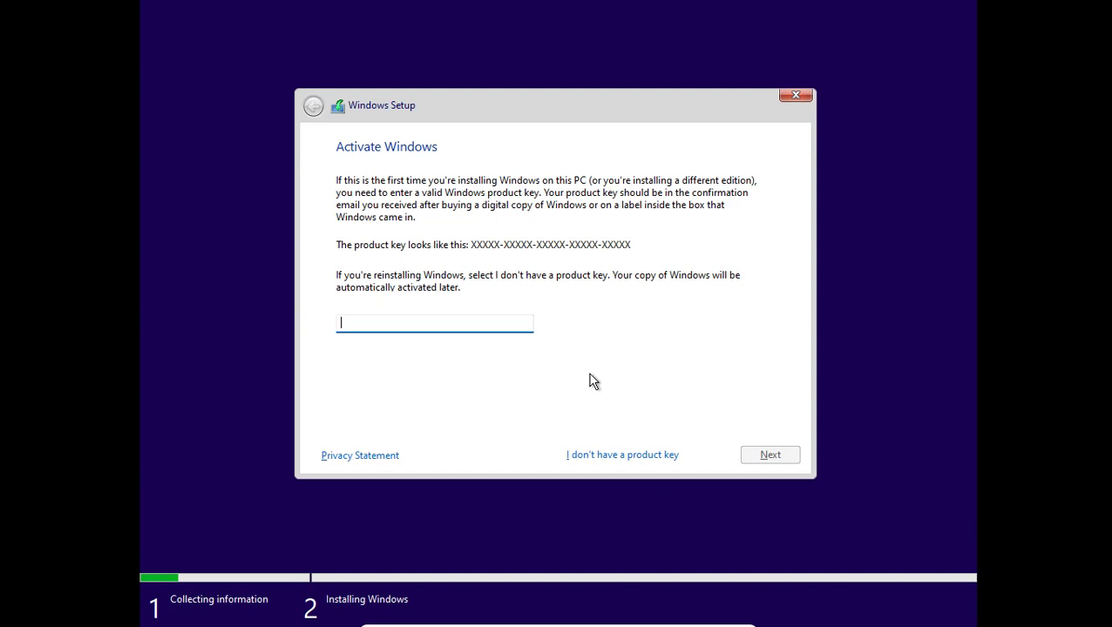
pyautogui.hotkey('alt', 'Tab')
pyautogui.hotkey('alt', 'Tab')
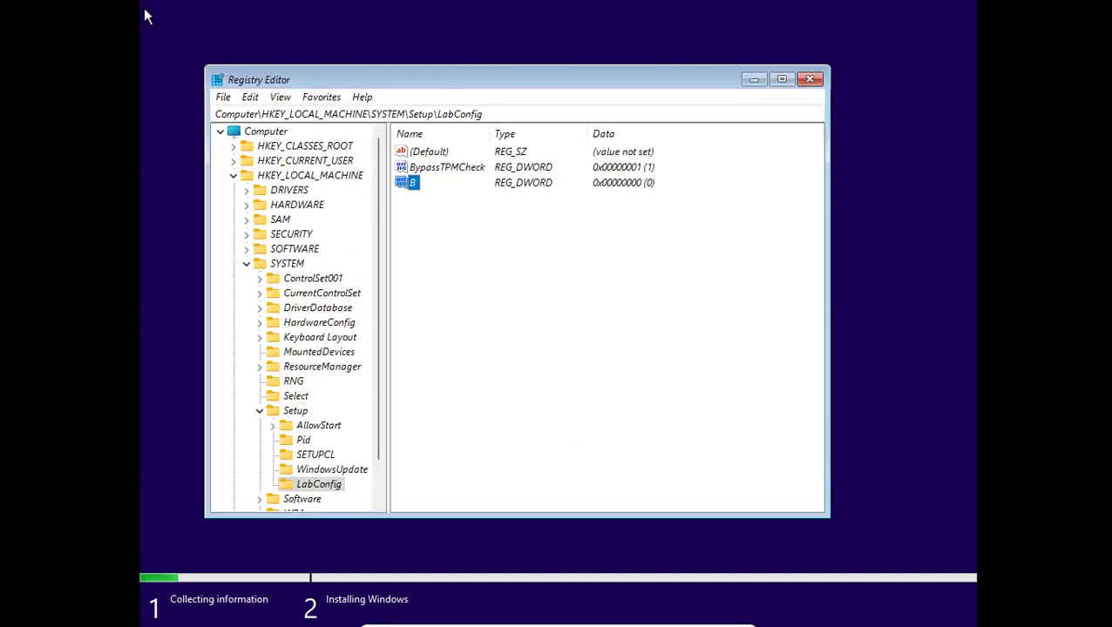
# Rename the DWORD value B to BypassSecureBootCheck, set its data to 1 and close the Registry Editor.
pyautogui.rightClick(405, 192)
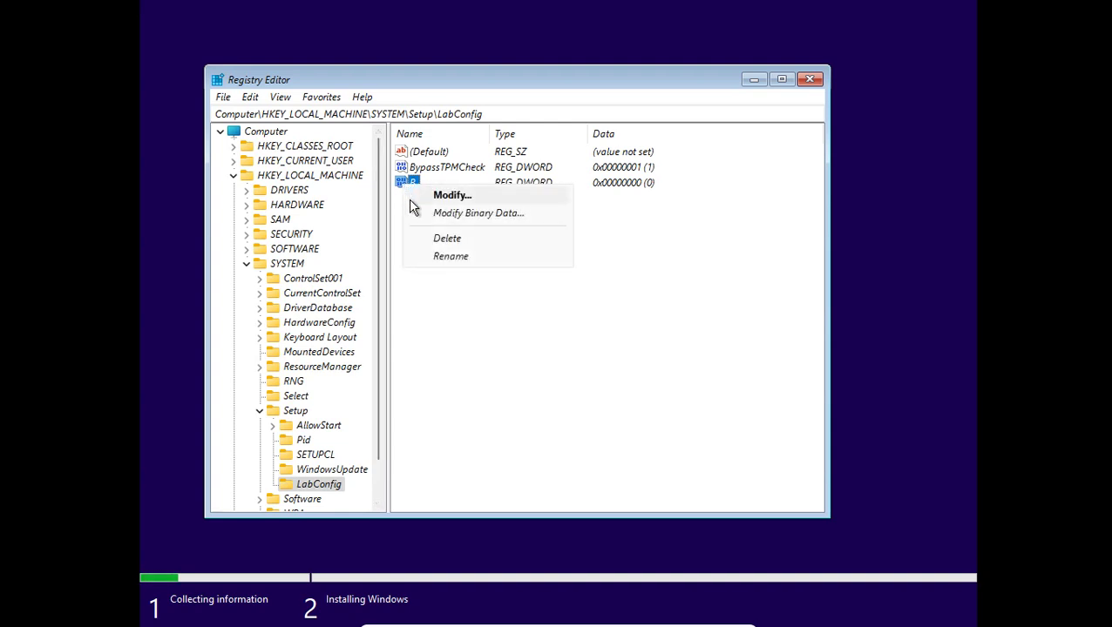
pyautogui.click(424, 258)
pyautogui.write('By')
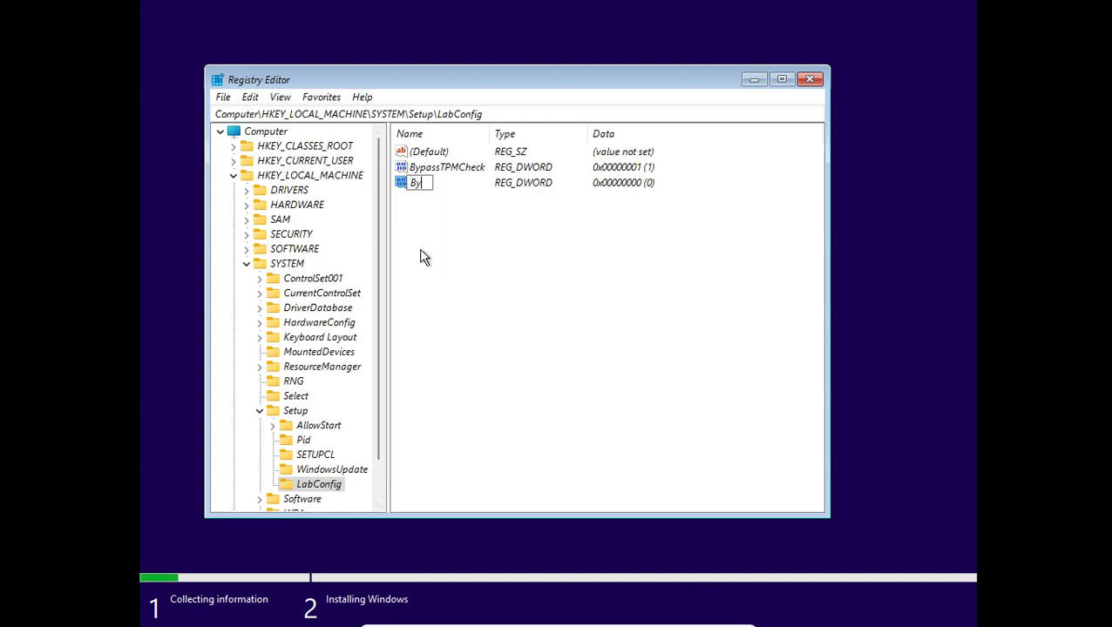
pyautogui.write('passSecureB')
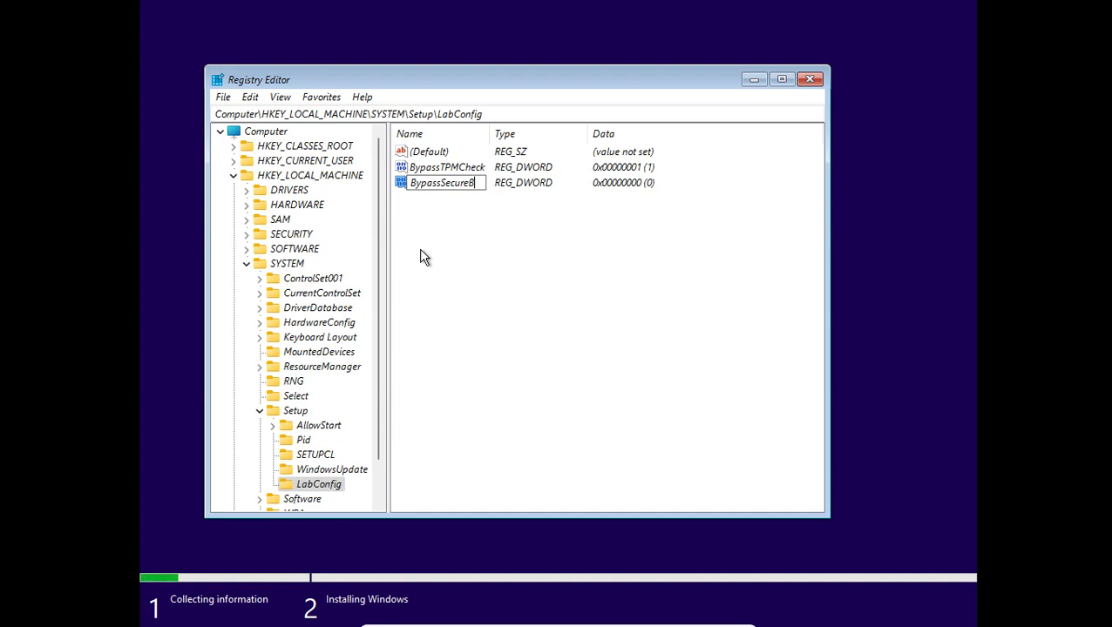
pyautogui.write('ootCheck')
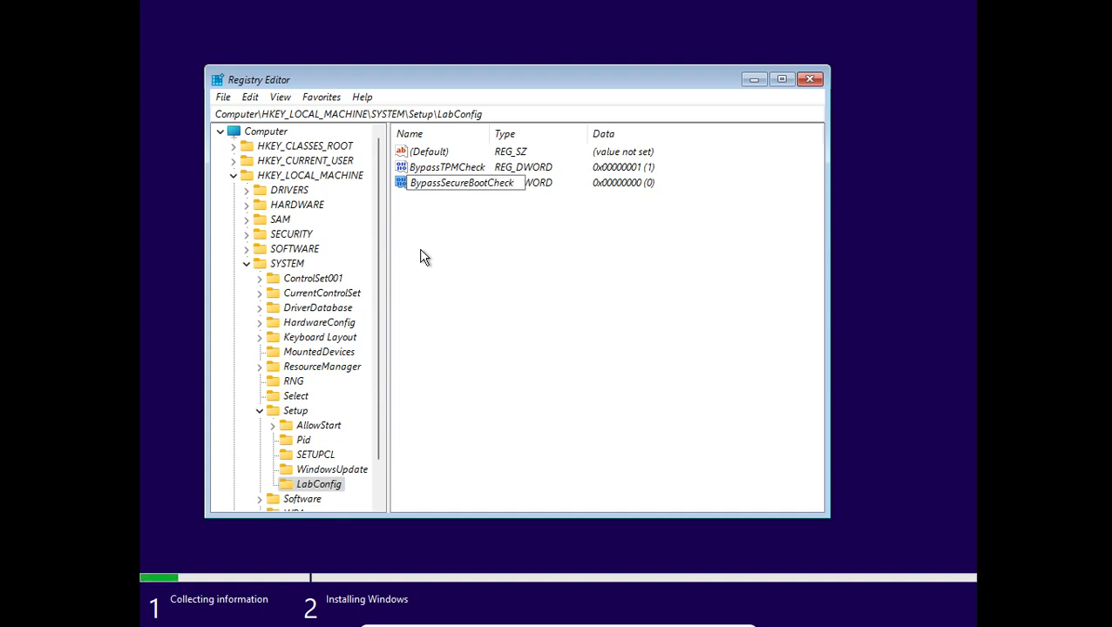
pyautogui.press('Return')
pyautogui.press('Return')
pyautogui.write('1')
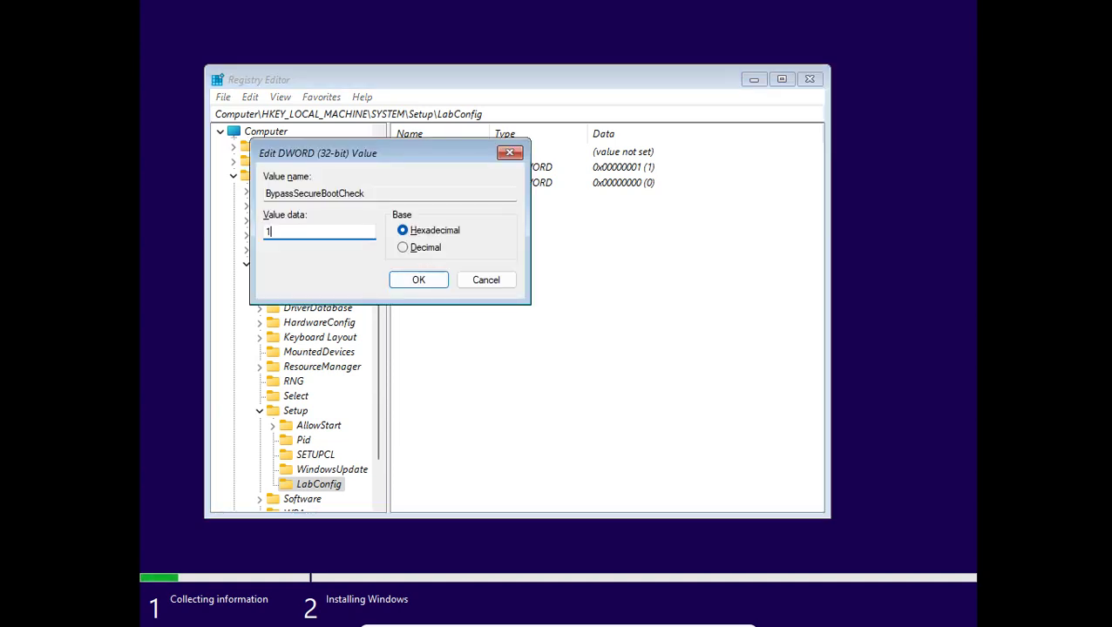
pyautogui.press('Return')
pyautogui.click(819, 79)
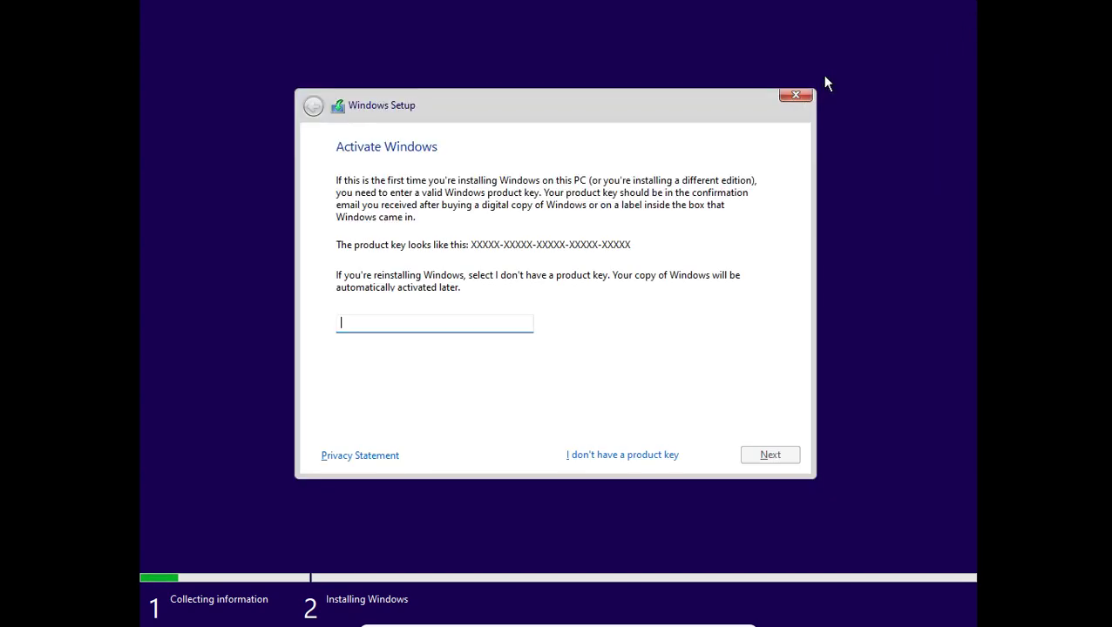
# Continue the setup without a product key and close the Command Prompt window.
pyautogui.click(568, 453)
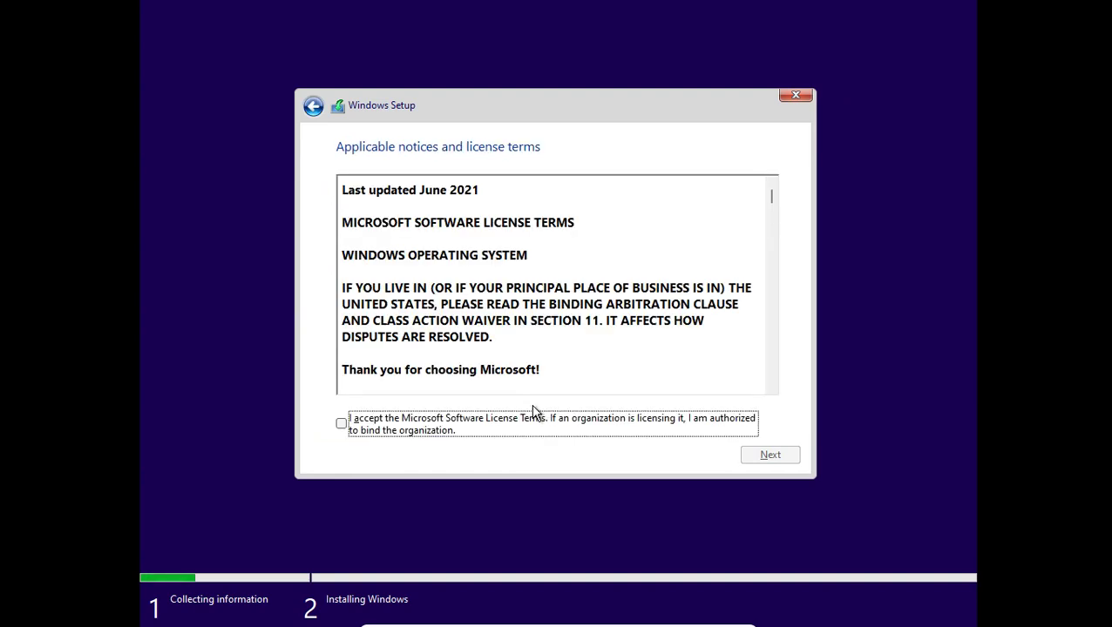
pyautogui.hotkey('alt', 'Tab')
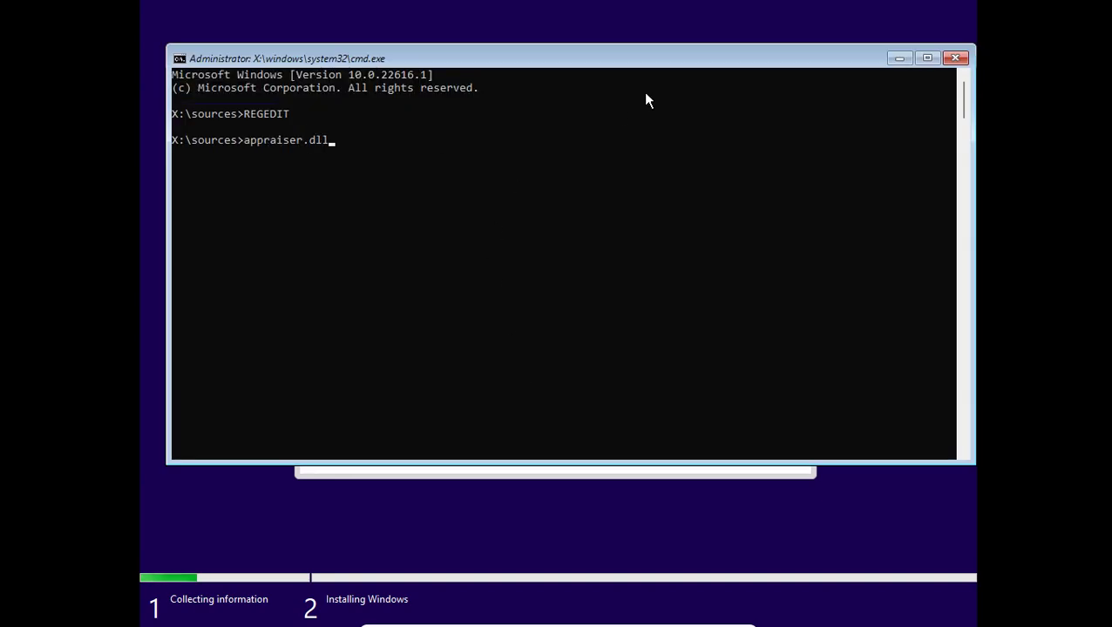
pyautogui.click(955, 58)
# Accept the Microsoft Software License Terms and continue with the installation type that leads to the drive selection.
pyautogui.click(436, 427)
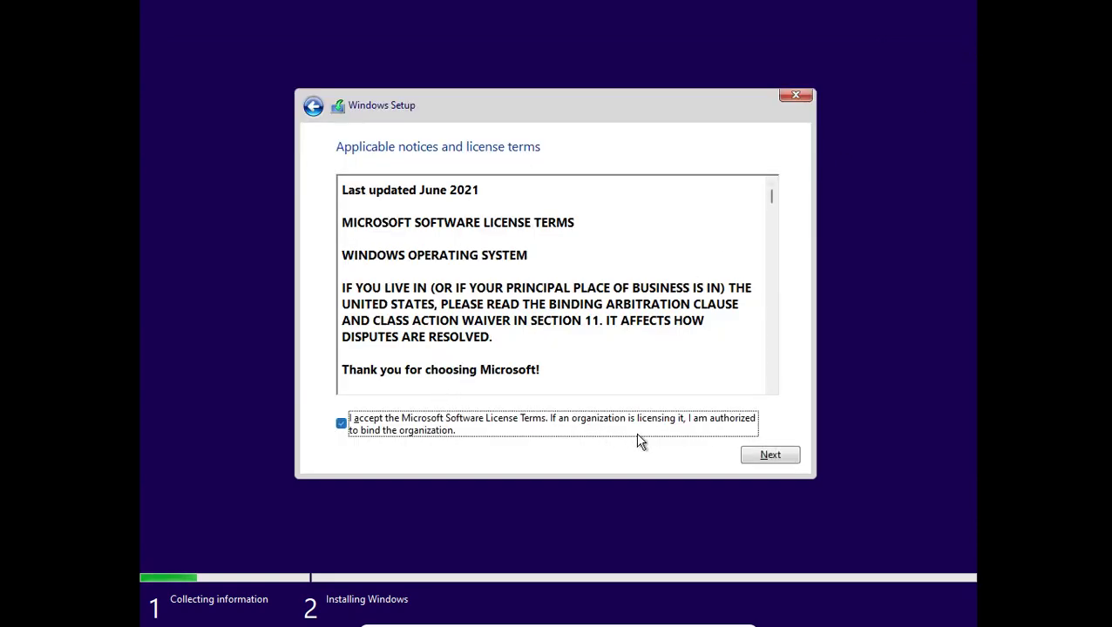
pyautogui.click(750, 454)
pyautogui.click(639, 352)
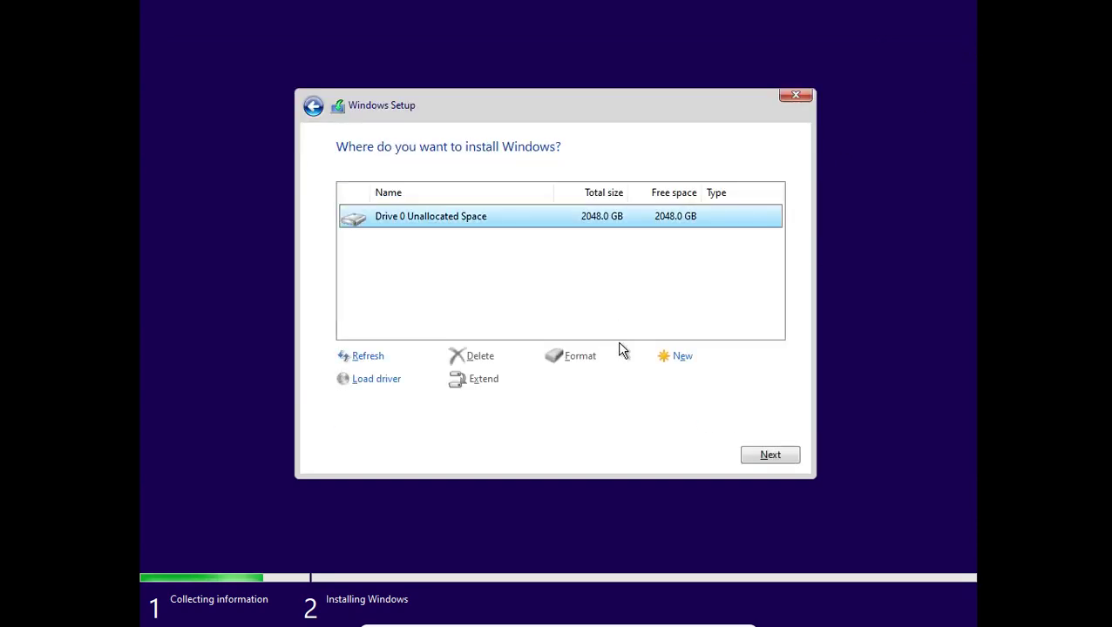
# Create a new partition of 1048576 MB in the unallocated space of Drive 0.
pyautogui.click(662, 357)
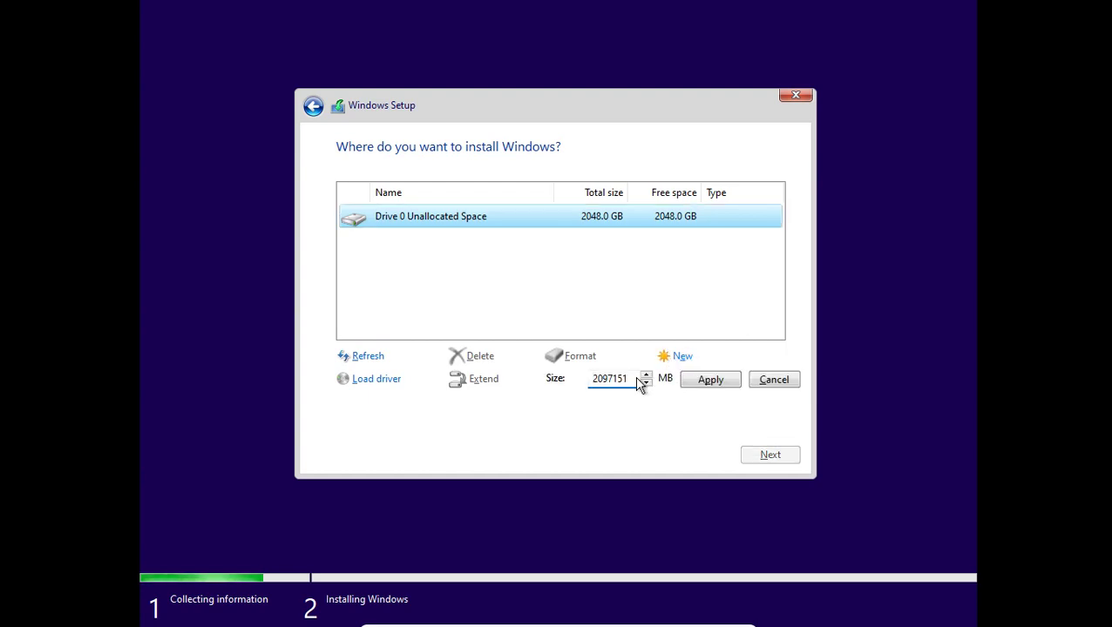
pyautogui.moveTo(638, 380); pyautogui.dragTo(551, 380)
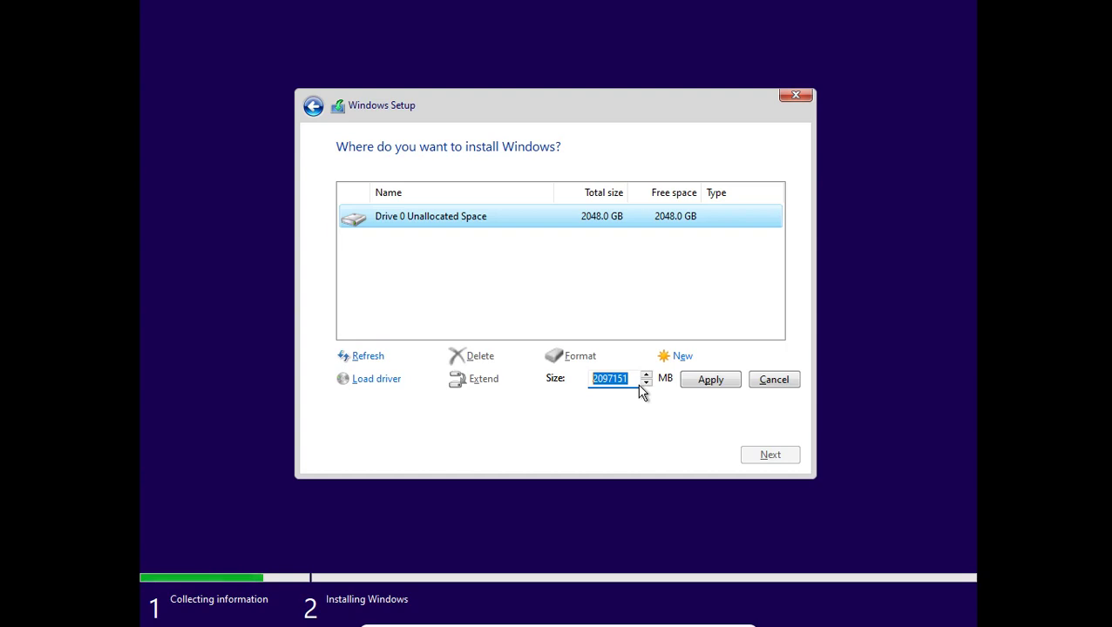
pyautogui.write('1048')
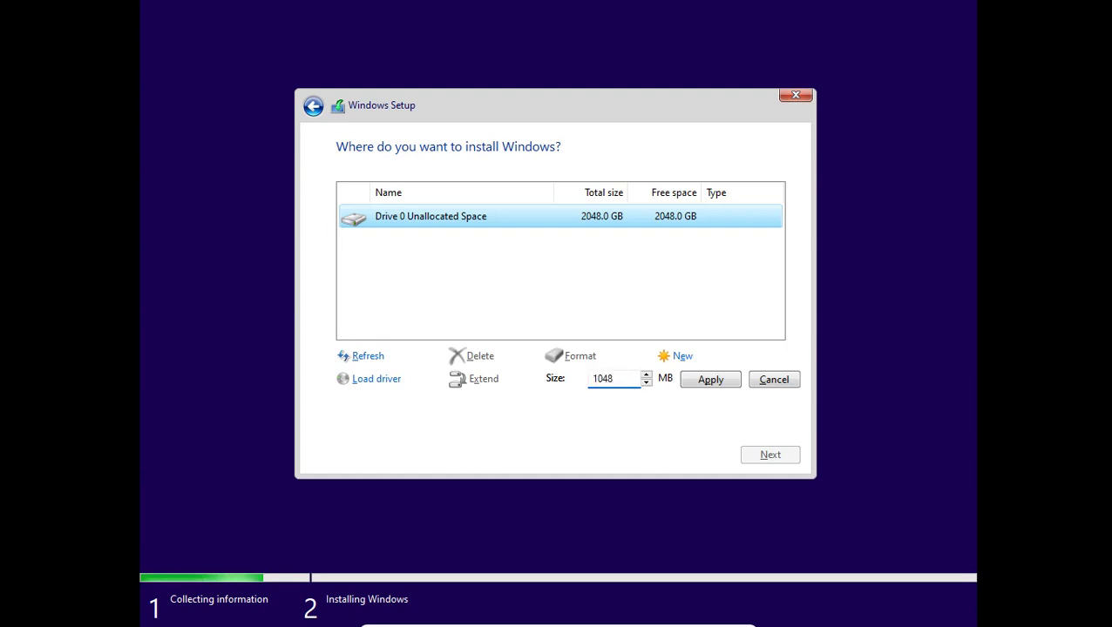
pyautogui.write('576')
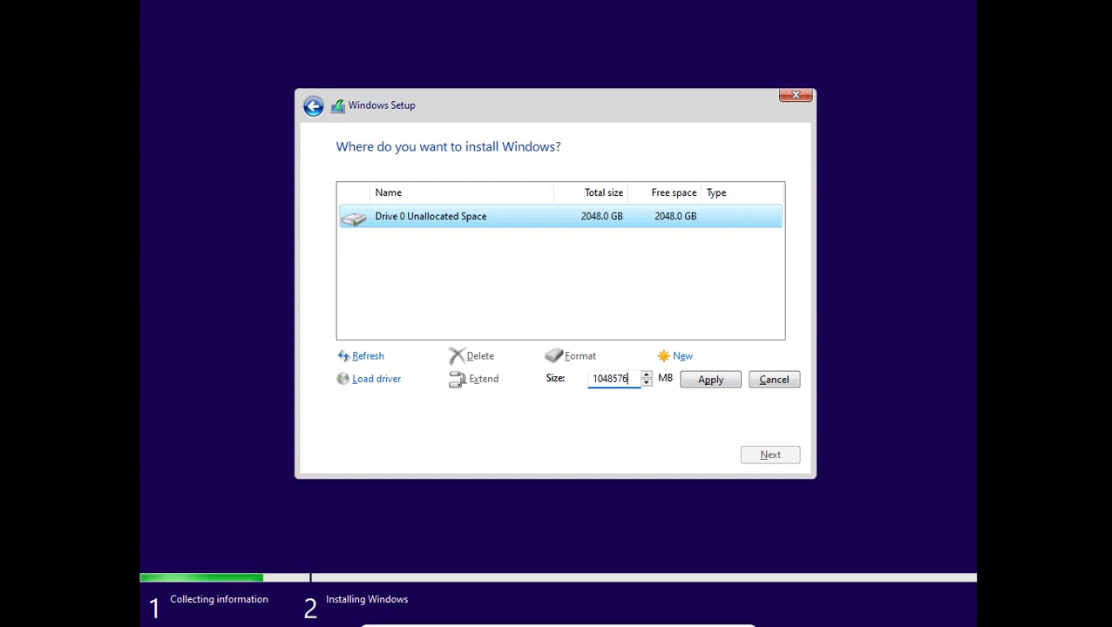
pyautogui.click(721, 379)
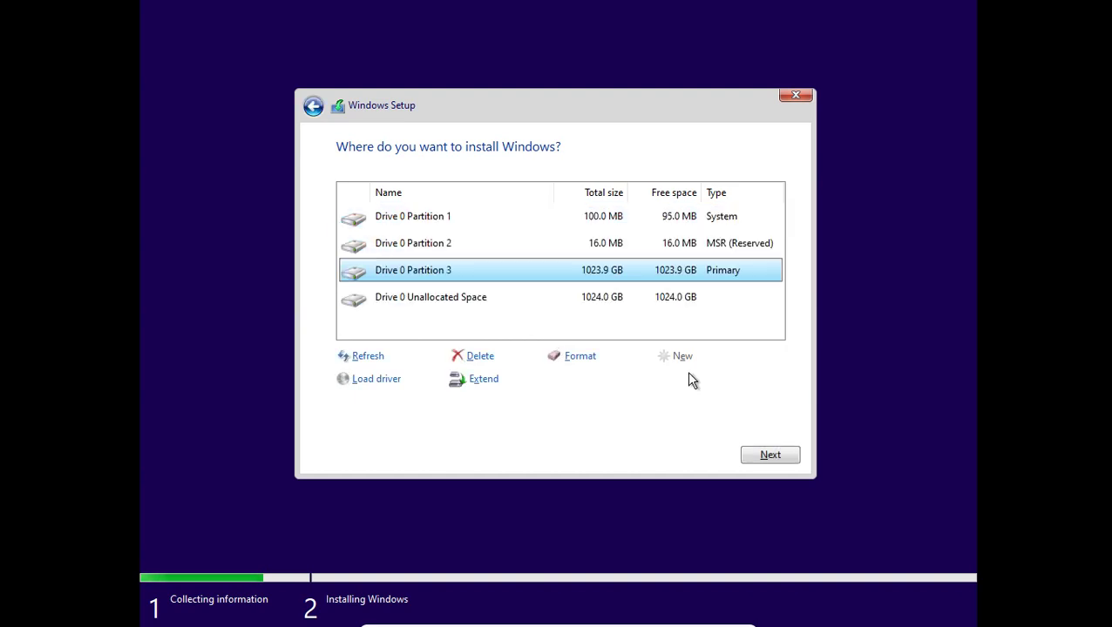
# Check the reserved and system partitions on Drive 0, ending with the primary Partition 3 selected.
pyautogui.click(610, 244)
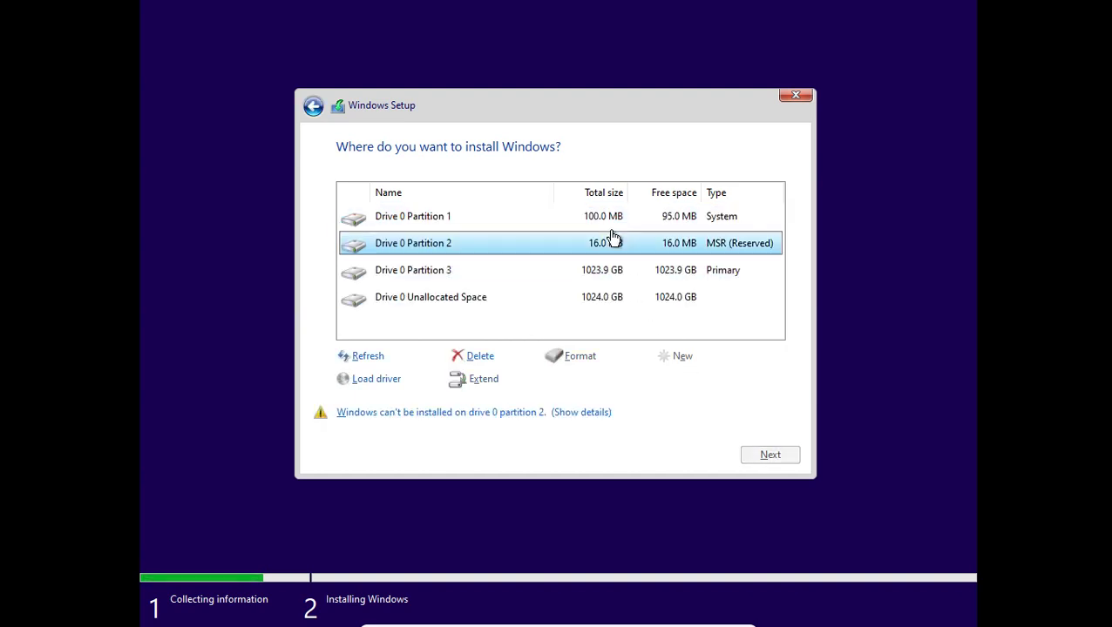
pyautogui.click(650, 223)
pyautogui.click(658, 272)
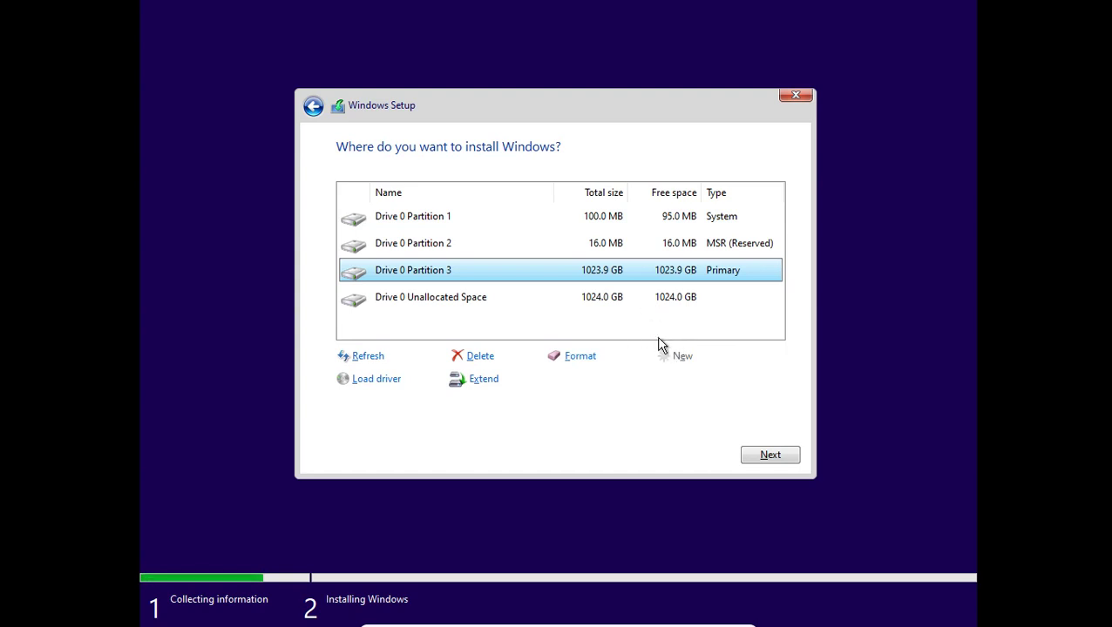
pyautogui.click(670, 305)
pyautogui.click(664, 273)
pyautogui.click(670, 320)
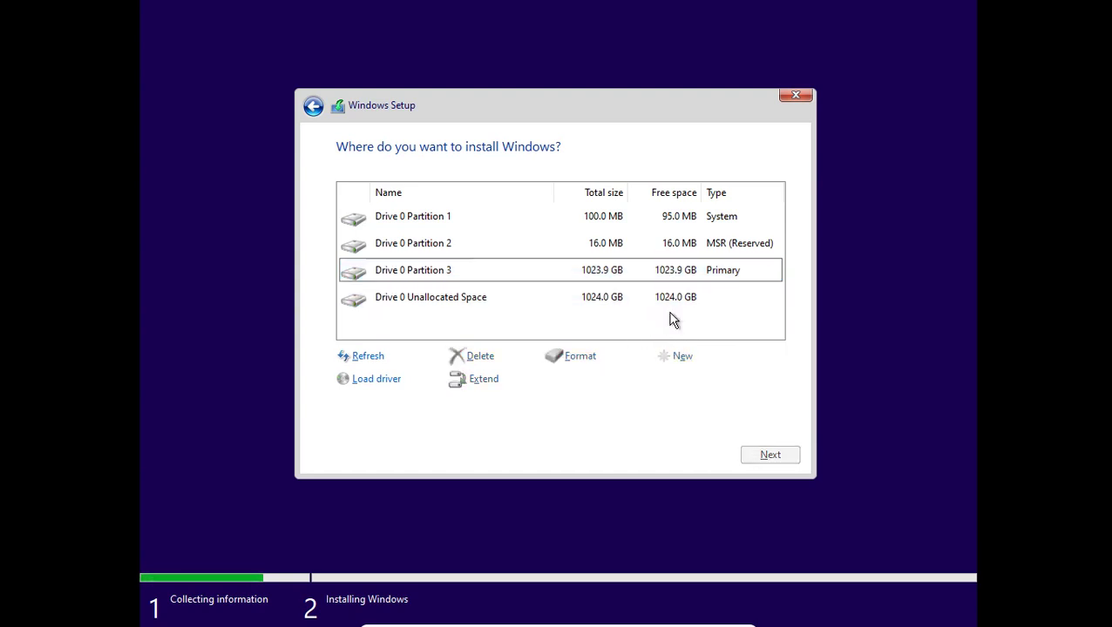
pyautogui.click(676, 304)
pyautogui.click(679, 358)
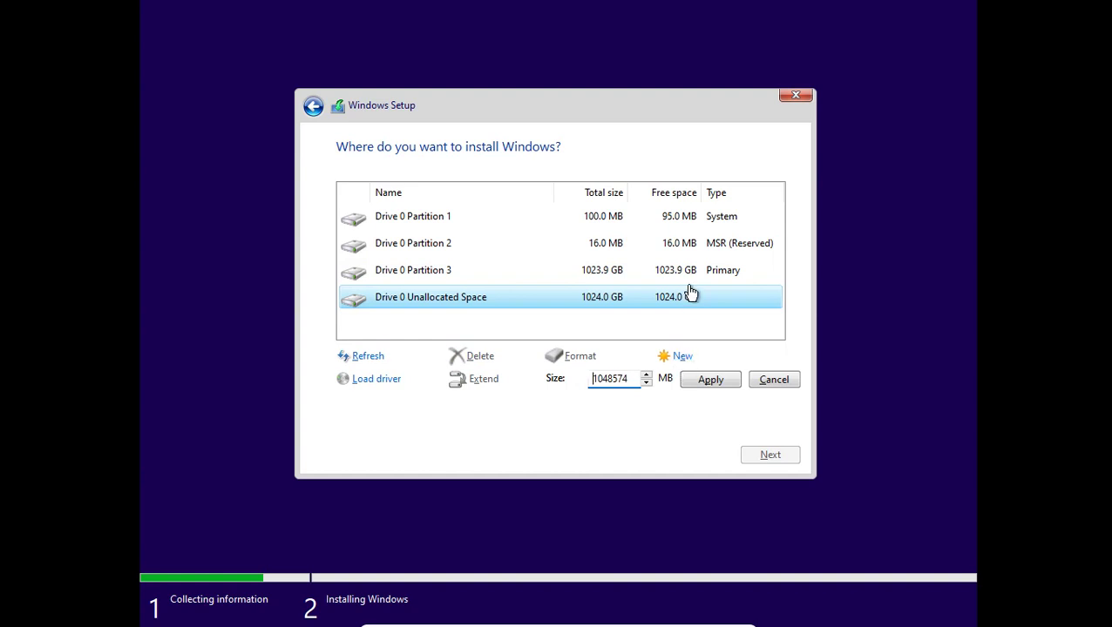
# Delete the primary Partition 3 from Drive 0 and accept the loss of its data.
pyautogui.click(689, 270)
pyautogui.click(501, 357)
pyautogui.click(666, 379)
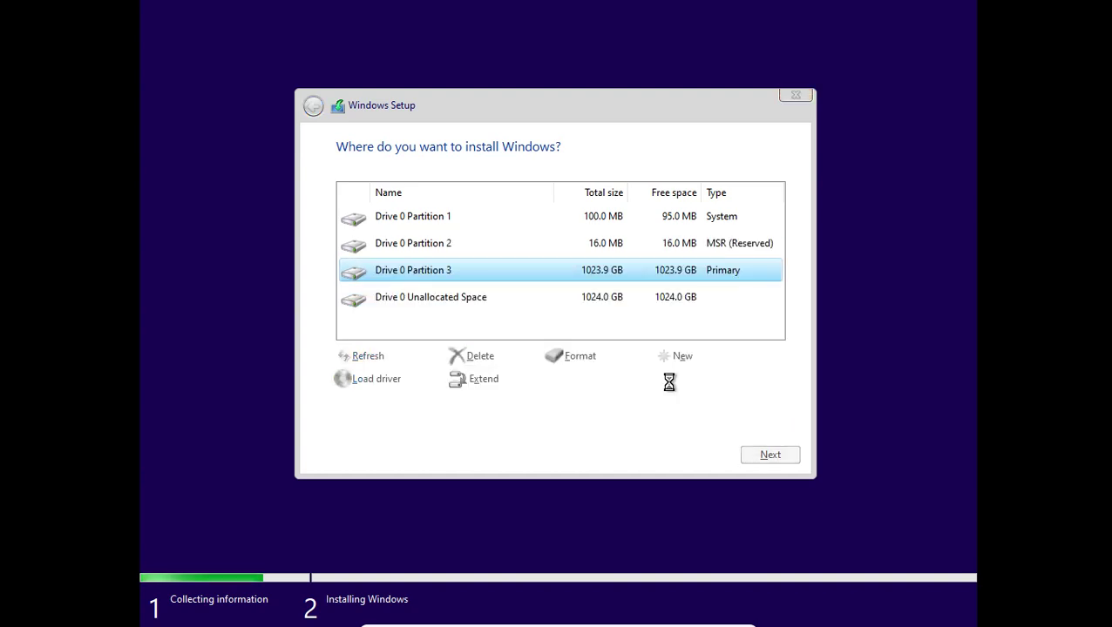
pyautogui.click(609, 252)
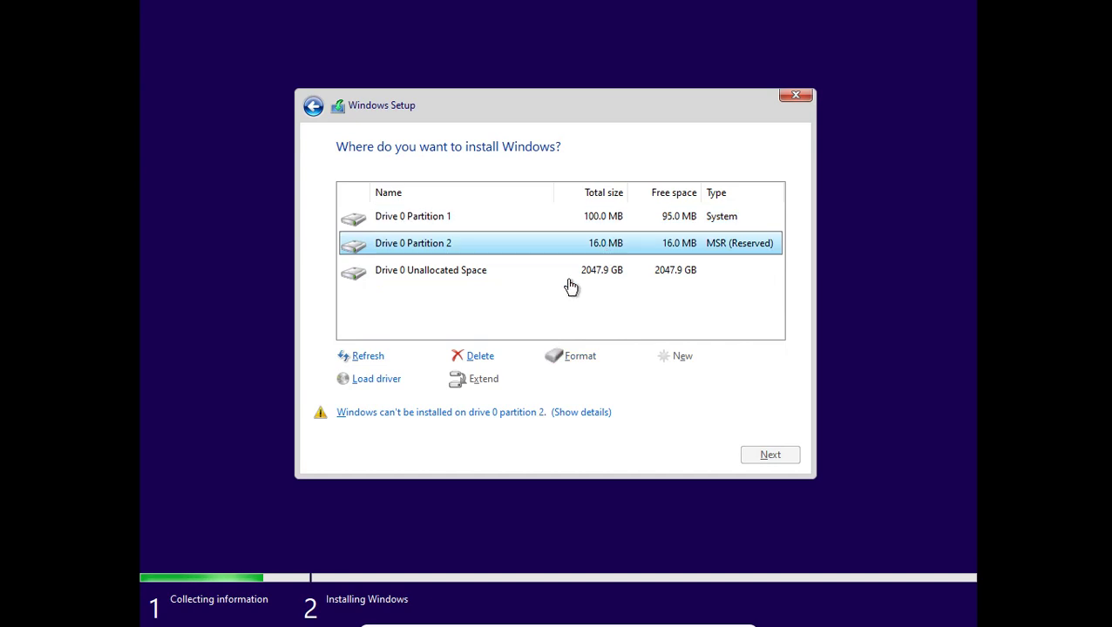
pyautogui.click(493, 354)
pyautogui.click(754, 386)
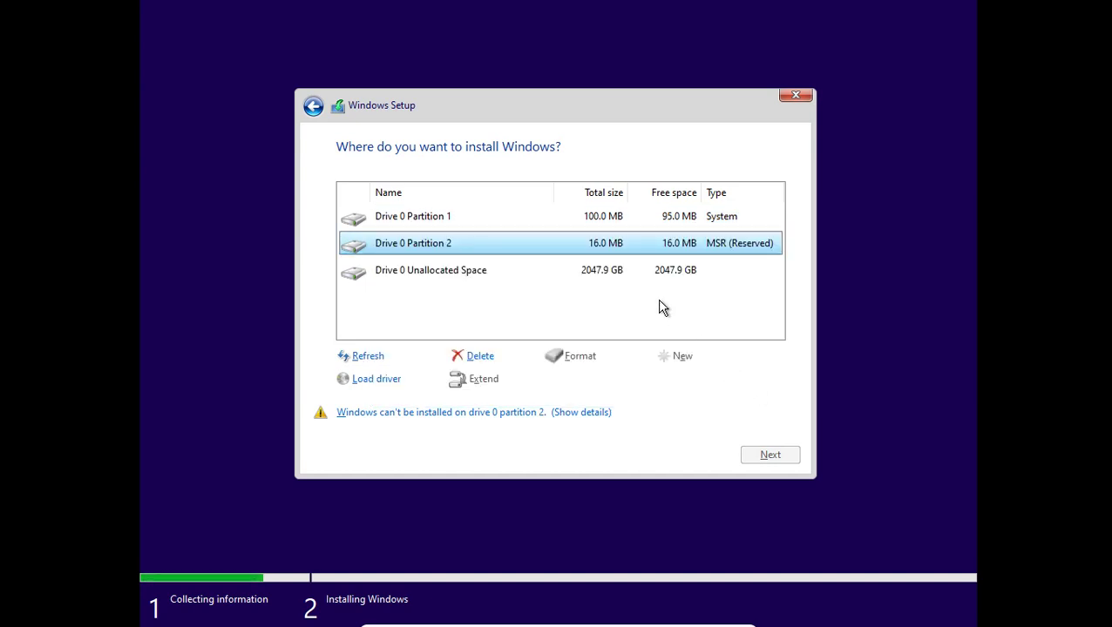
# Create a new partition of 1000000 MB in the unallocated space of Drive 0.
pyautogui.click(678, 276)
pyautogui.click(678, 354)
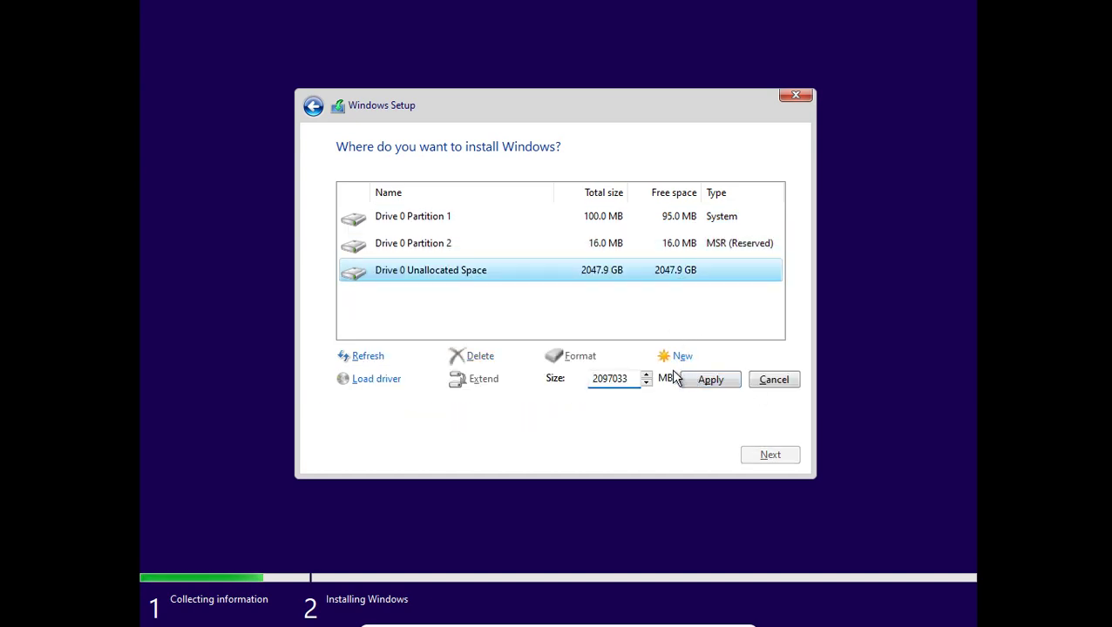
pyautogui.doubleClick(629, 385)
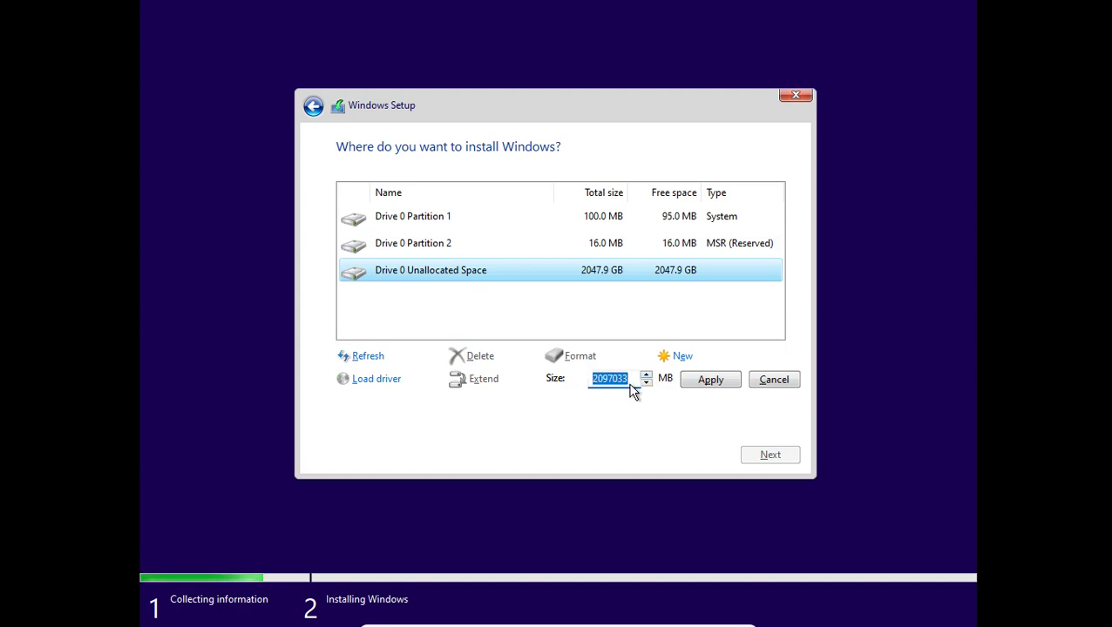
pyautogui.write('1000000')
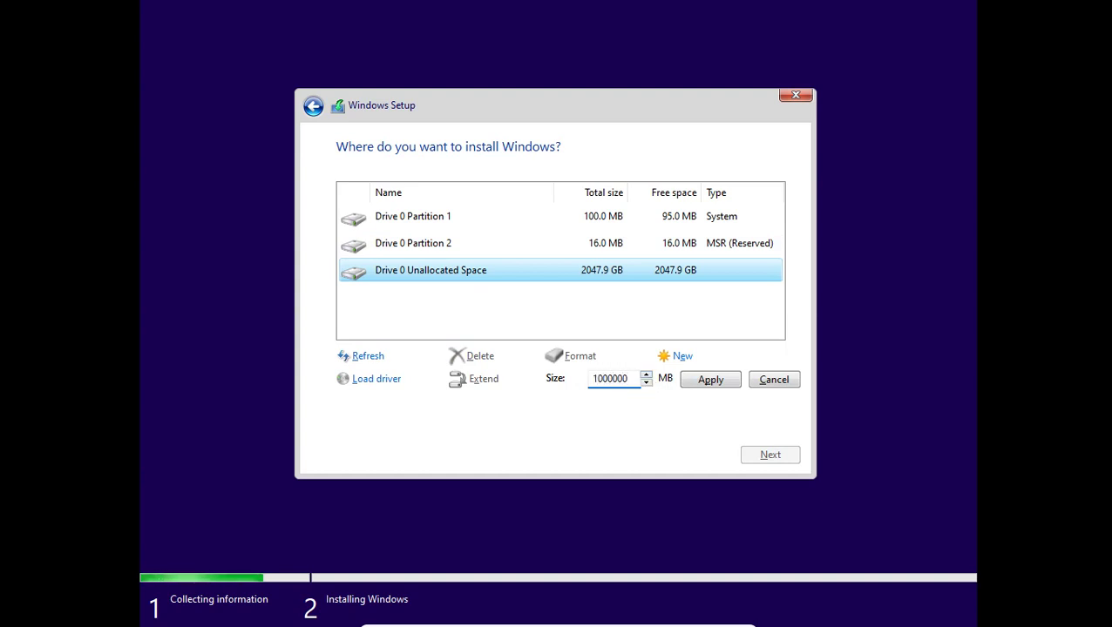
pyautogui.click(713, 383)
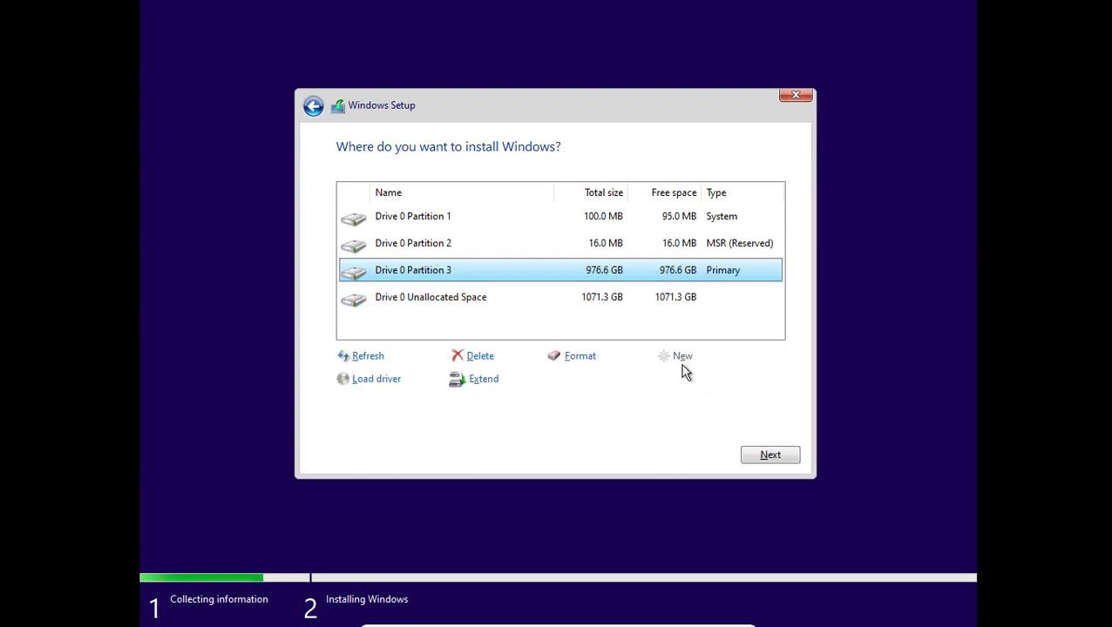
pyautogui.click(649, 306)
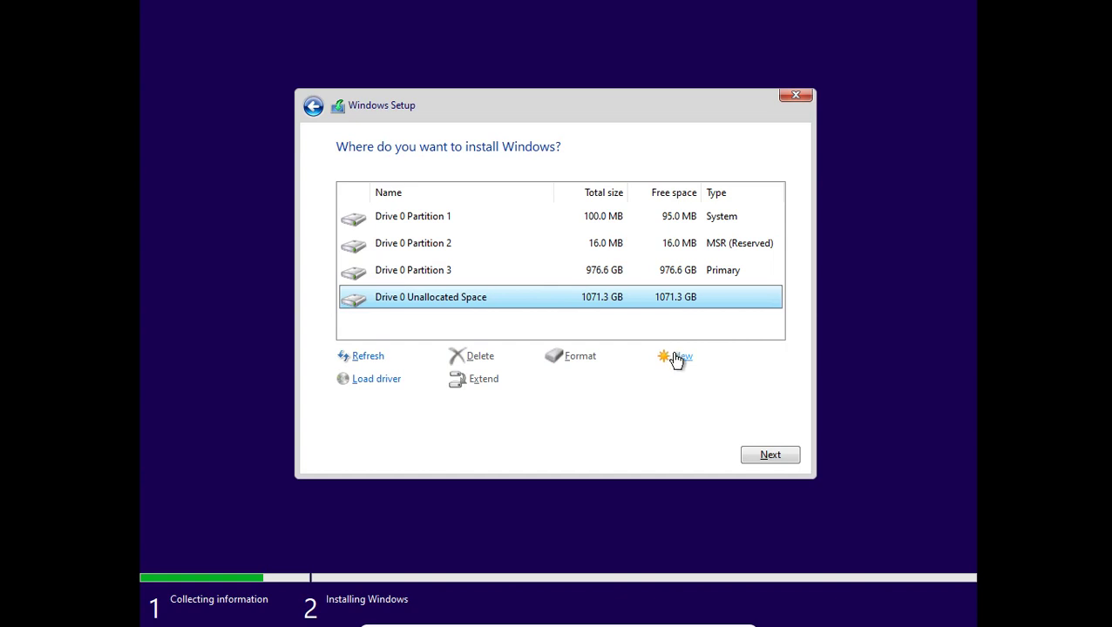
pyautogui.click(673, 355)
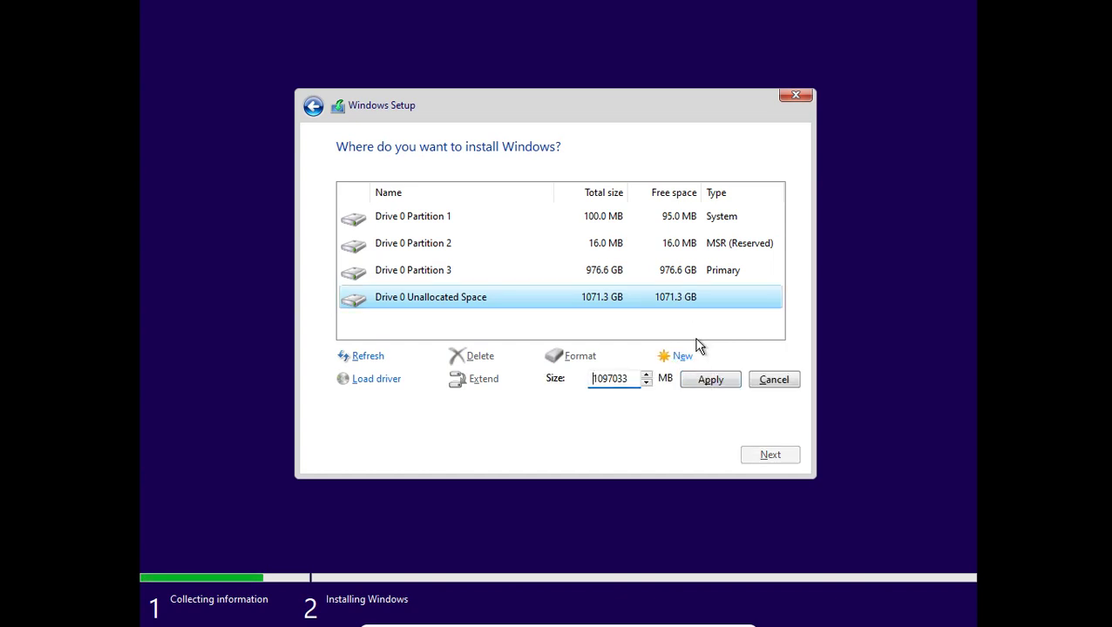
pyautogui.click(751, 382)
# Format the primary Partition 3 on Drive 0, then select the remaining unallocated space.
pyautogui.click(684, 277)
pyautogui.click(598, 358)
pyautogui.click(671, 383)
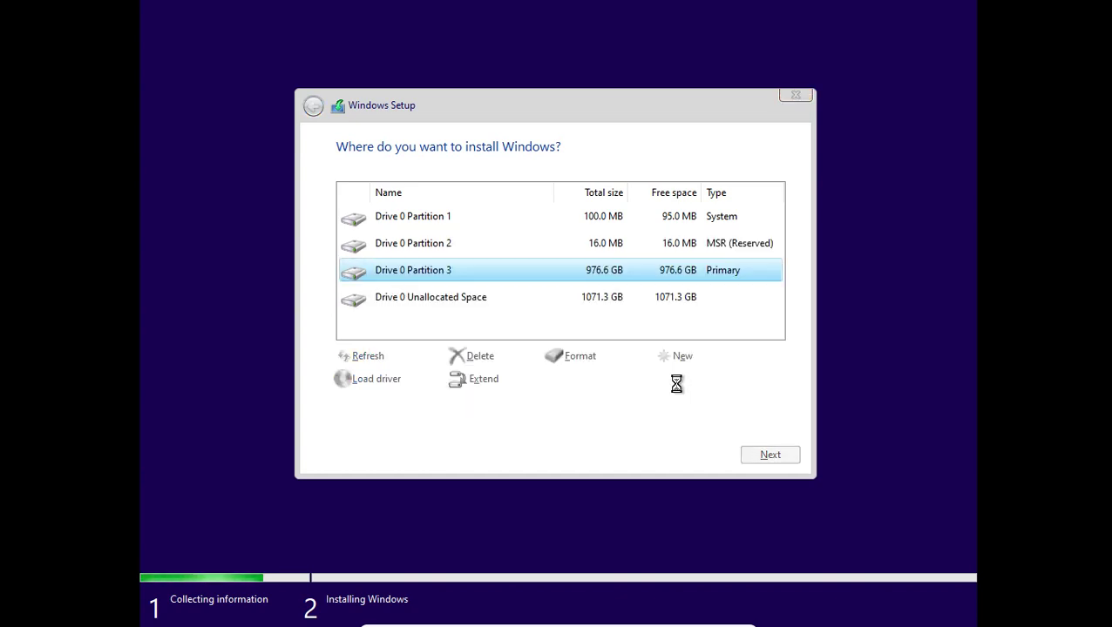
pyautogui.click(655, 305)
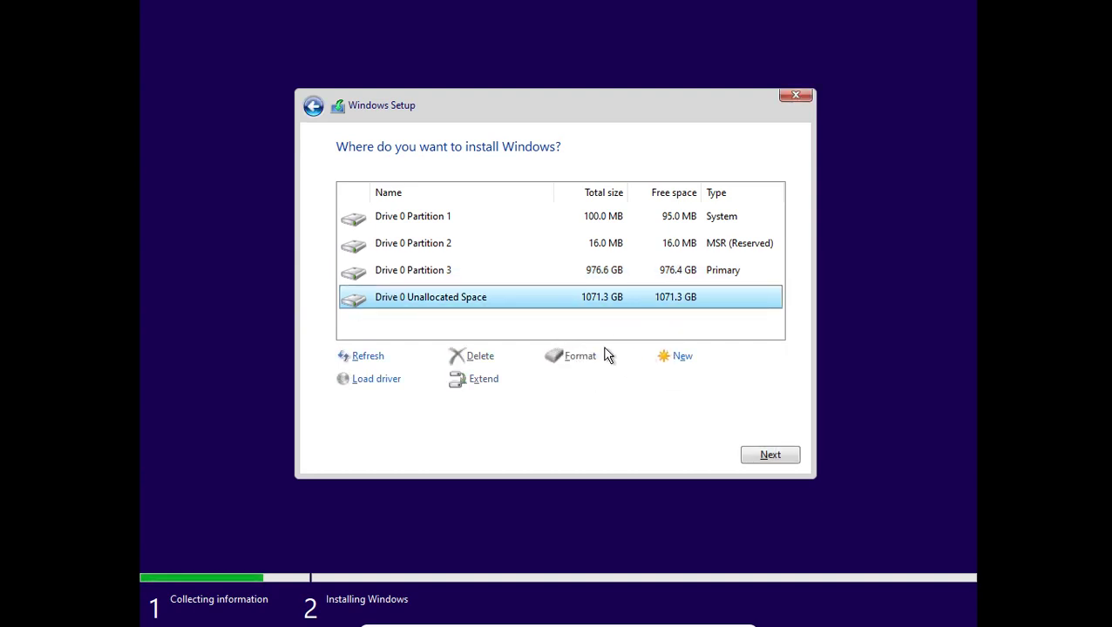
# Delete the primary, system and reserved partitions so that all of Drive 0 is unallocated space.
pyautogui.click(531, 282)
pyautogui.click(485, 355)
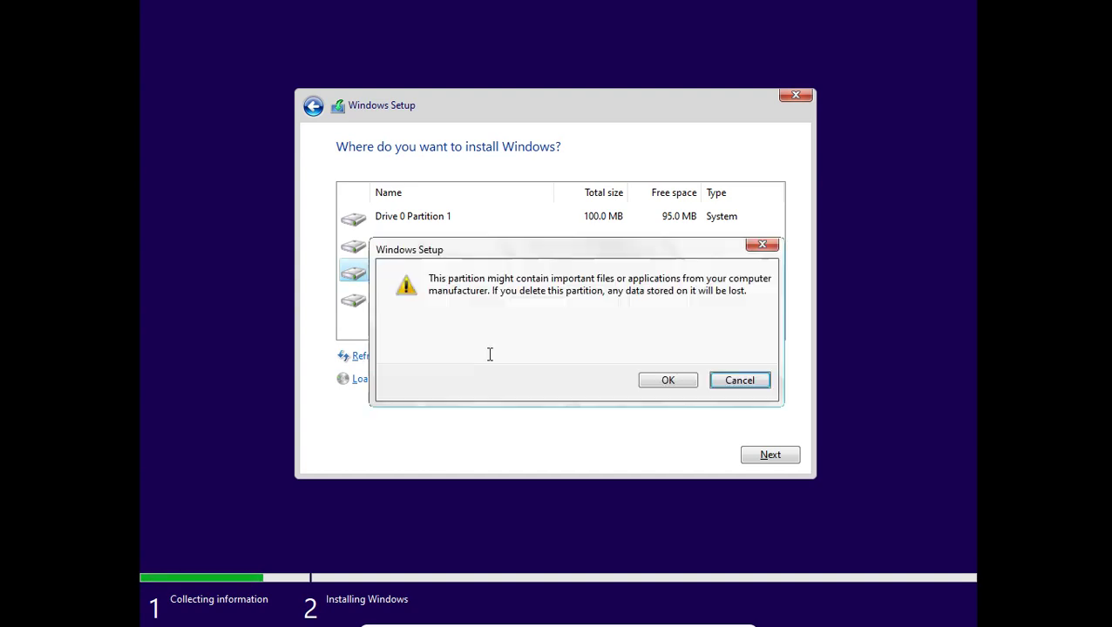
pyautogui.click(679, 385)
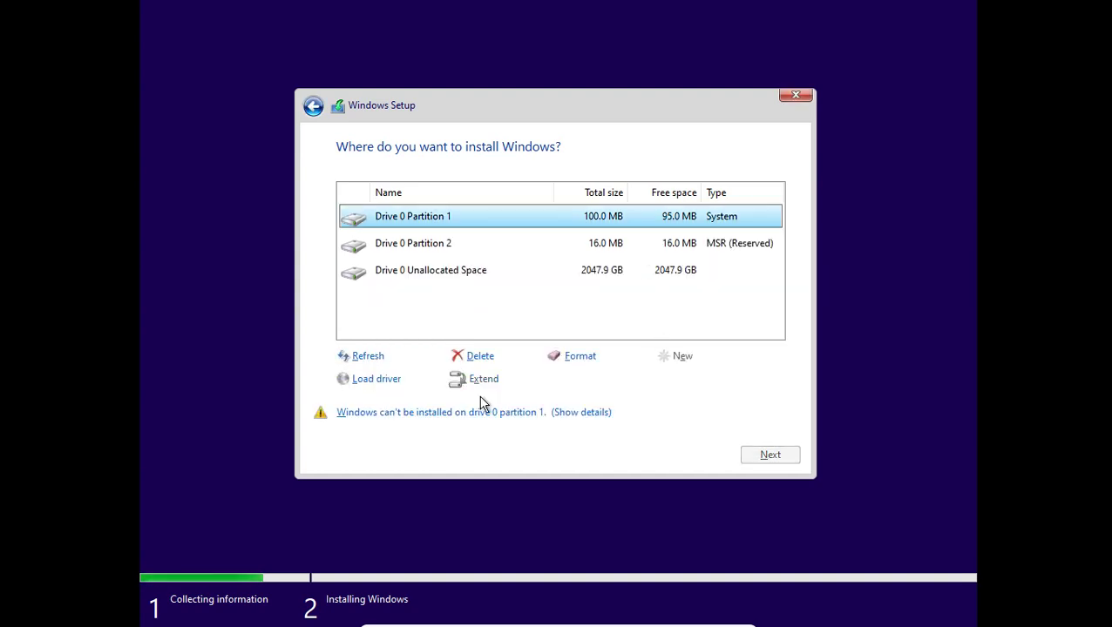
pyautogui.click(479, 355)
pyautogui.click(667, 381)
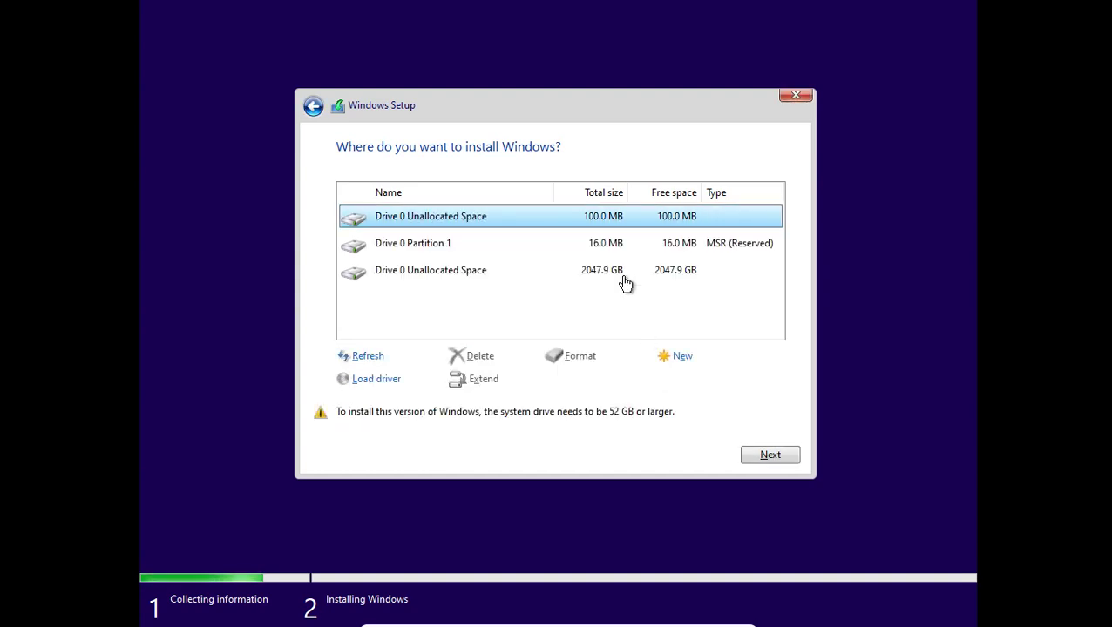
pyautogui.click(623, 249)
pyautogui.click(479, 353)
pyautogui.click(665, 380)
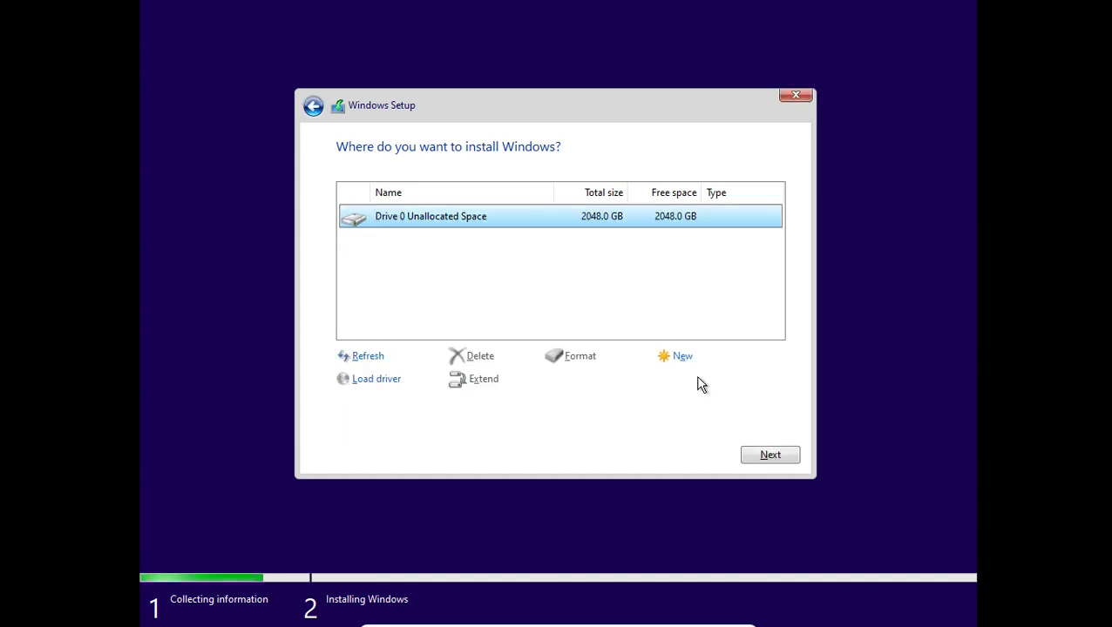
# Create a 500000 MB partition on the empty Drive 0 and allow Windows to add its system partitions.
pyautogui.click(683, 358)
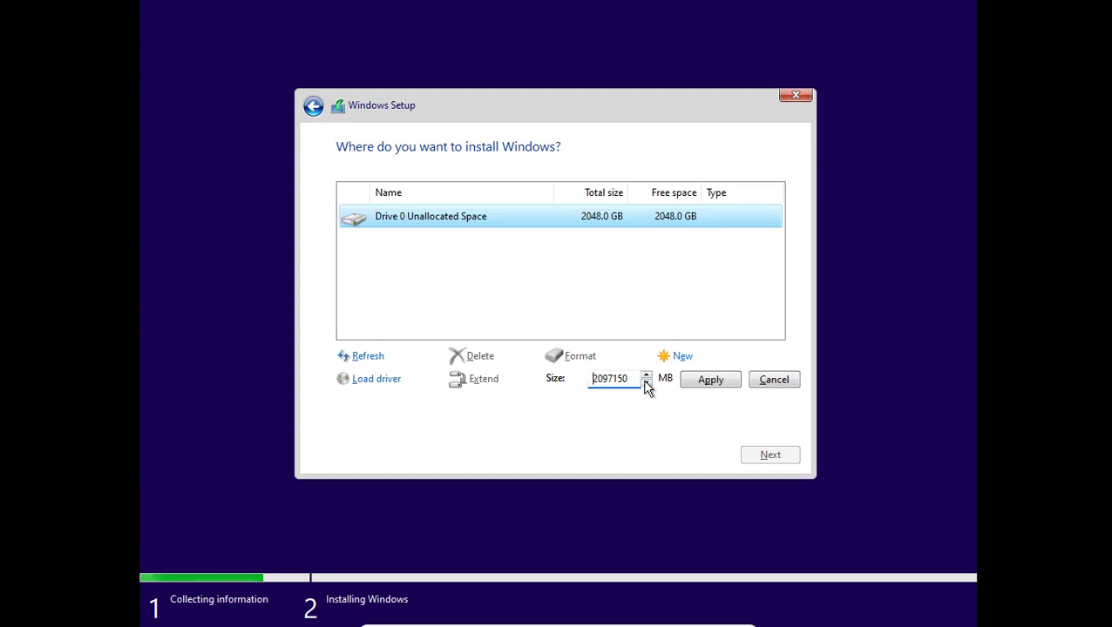
pyautogui.write('5000')
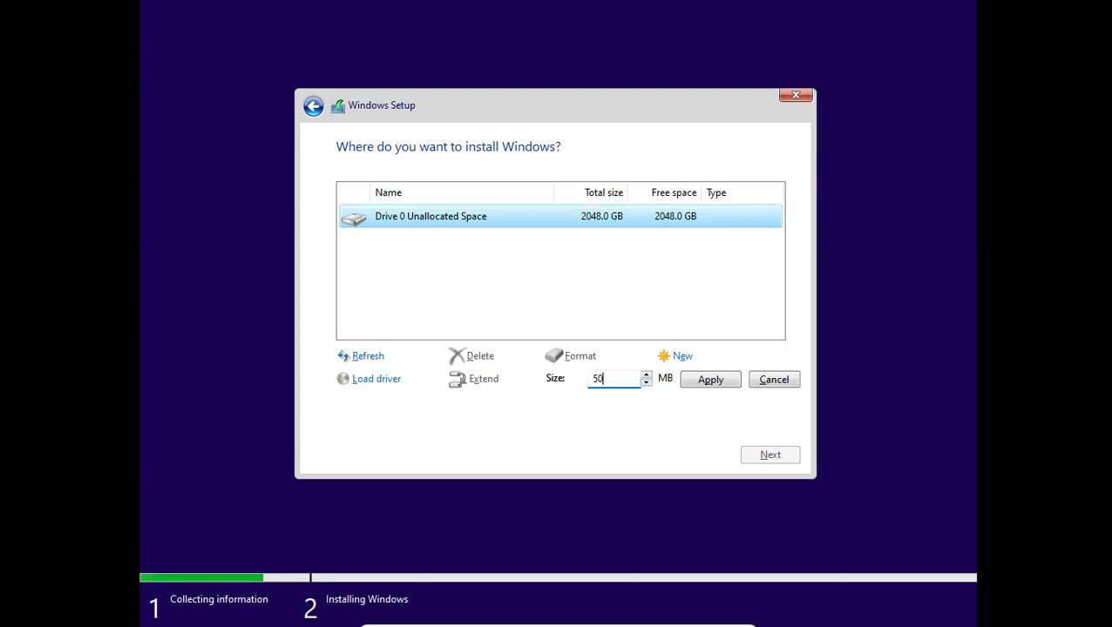
pyautogui.write('00')
pyautogui.click(713, 382)
pyautogui.click(680, 380)
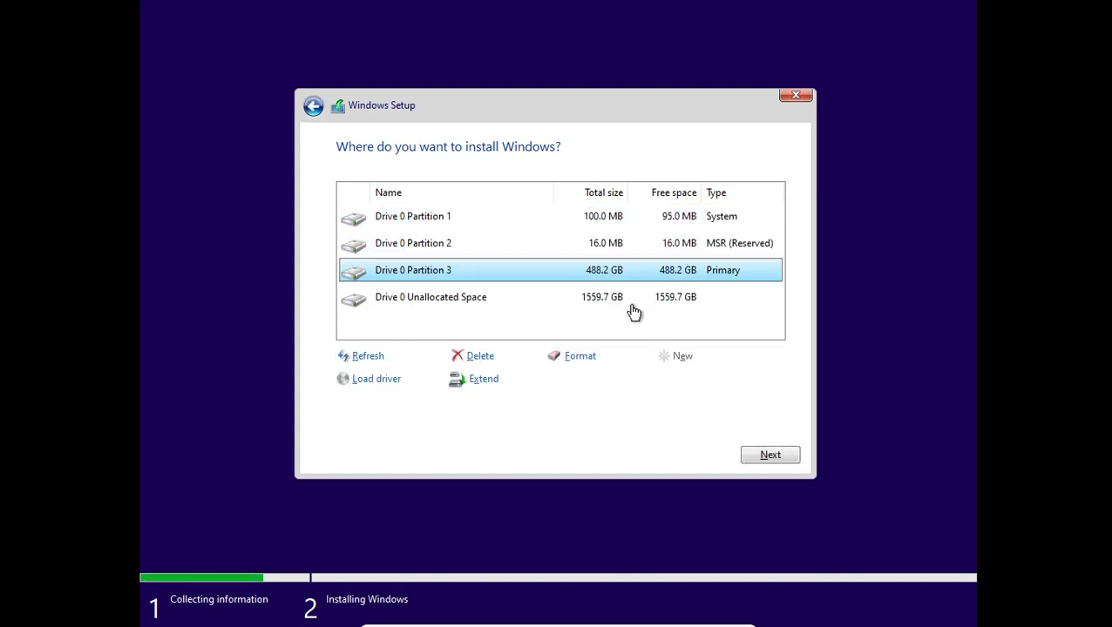
# Create a second primary partition of 500000 MB in the unallocated space of Drive 0.
pyautogui.click(632, 300)
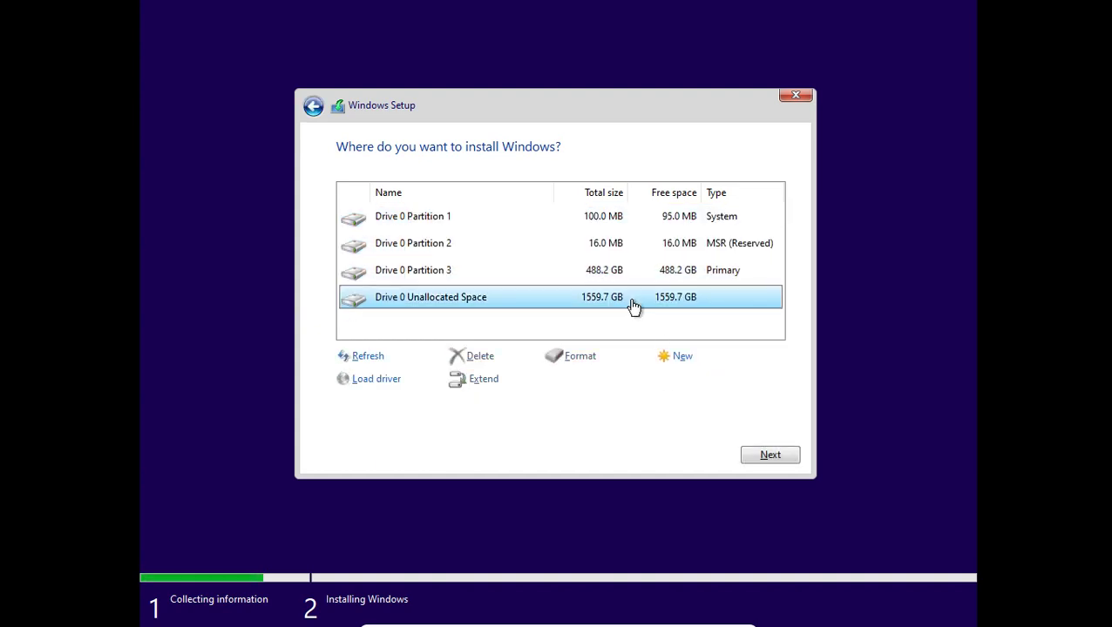
pyautogui.click(677, 359)
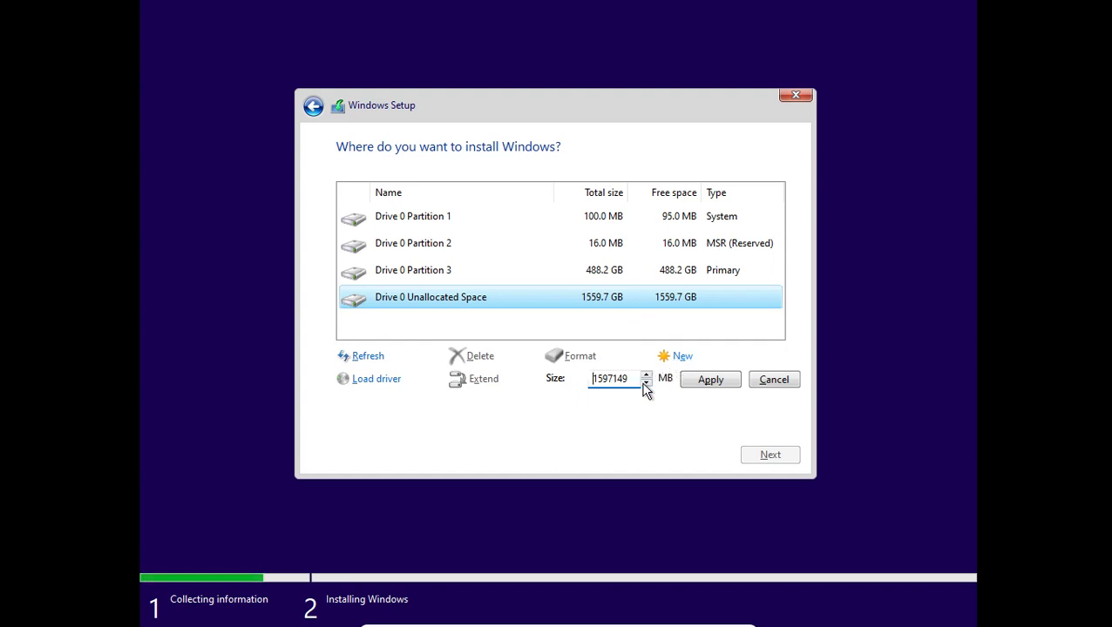
pyautogui.moveTo(636, 380); pyautogui.dragTo(465, 379)
pyautogui.write('500000')
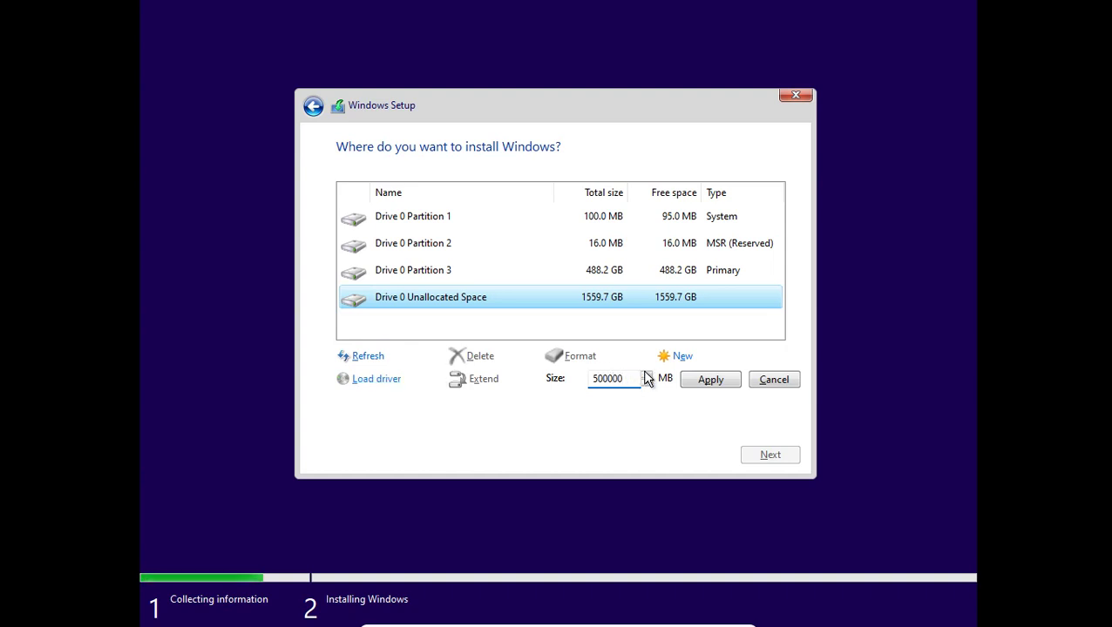
pyautogui.click(730, 389)
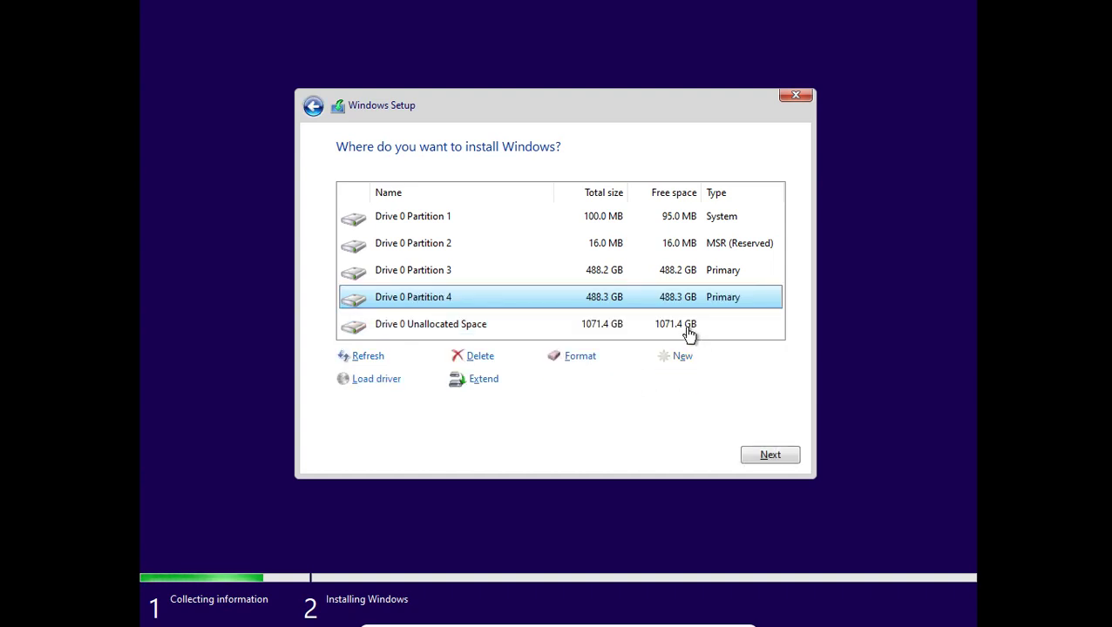
# Create a third primary partition of 500000 MB in the remaining unallocated space.
pyautogui.click(684, 332)
pyautogui.click(680, 354)
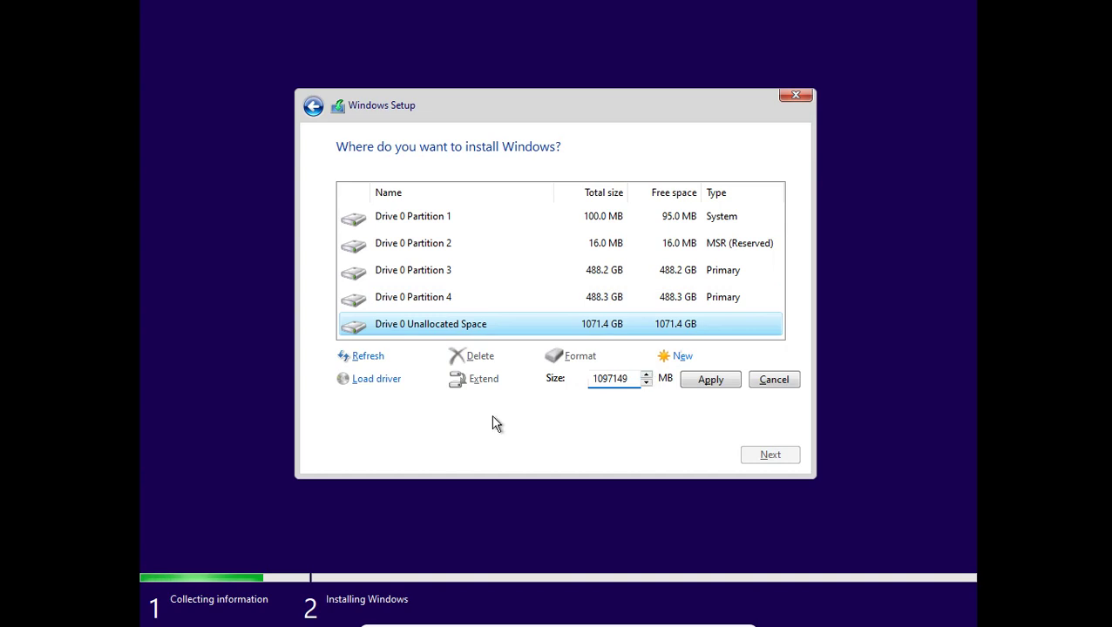
pyautogui.doubleClick(621, 385)
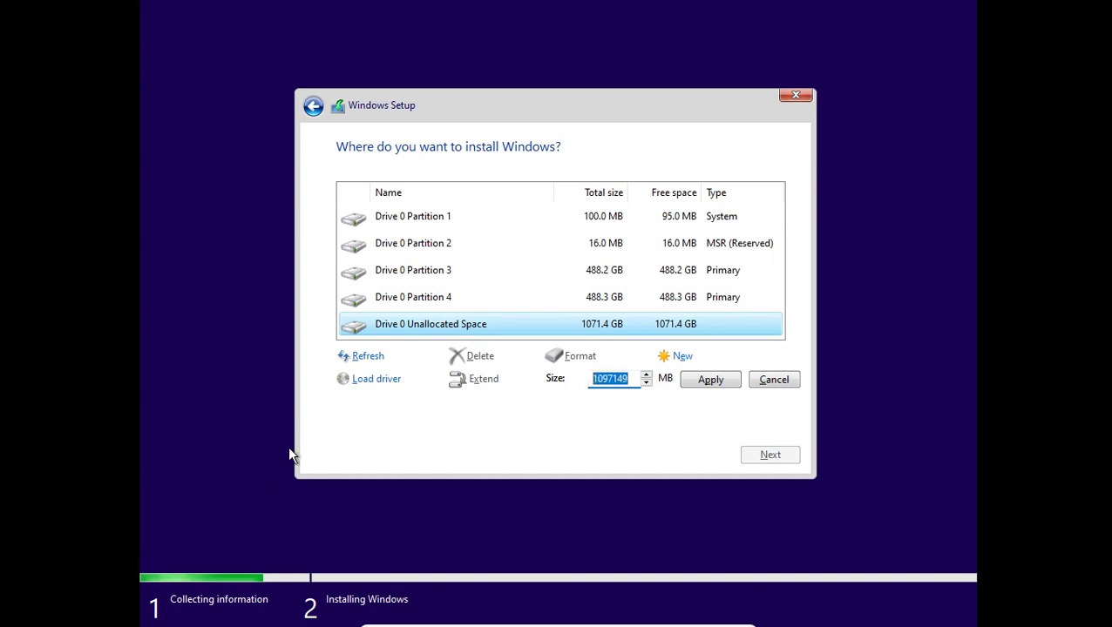
pyautogui.write('500000')
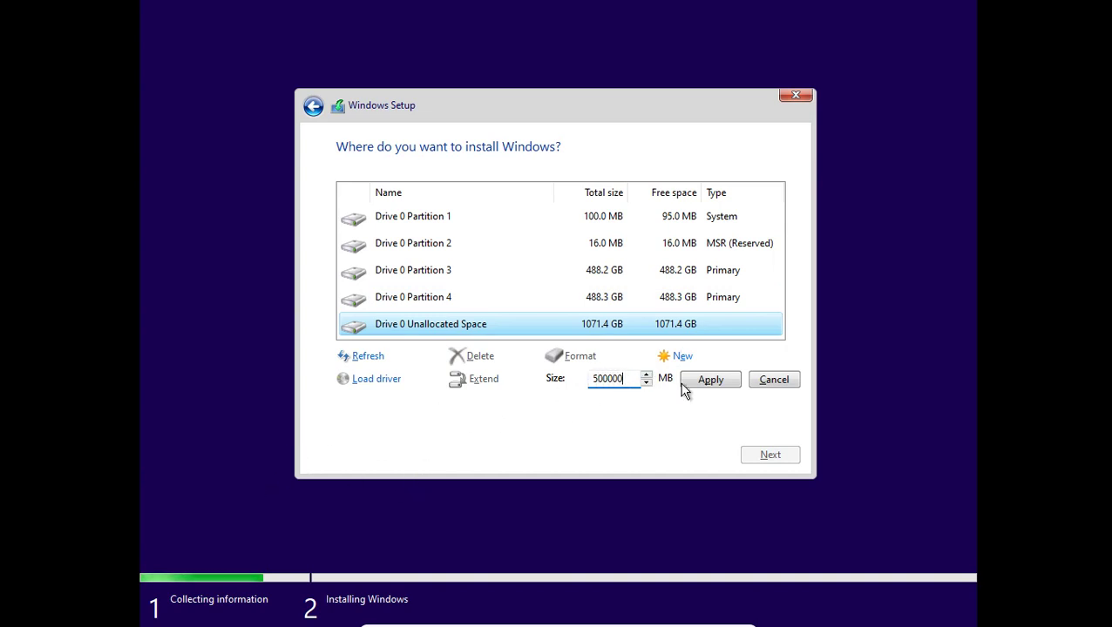
pyautogui.click(713, 380)
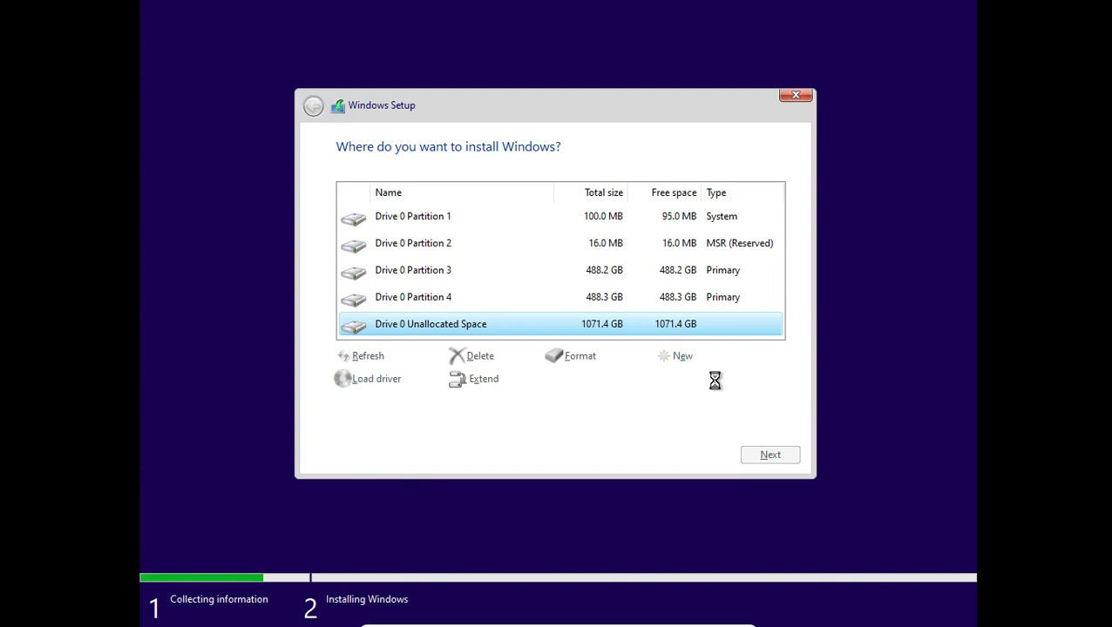
# Create a fourth primary partition that uses all of the unallocated space left on Drive 0.
pyautogui.scroll(-1, 719, 312)
pyautogui.click(699, 324)
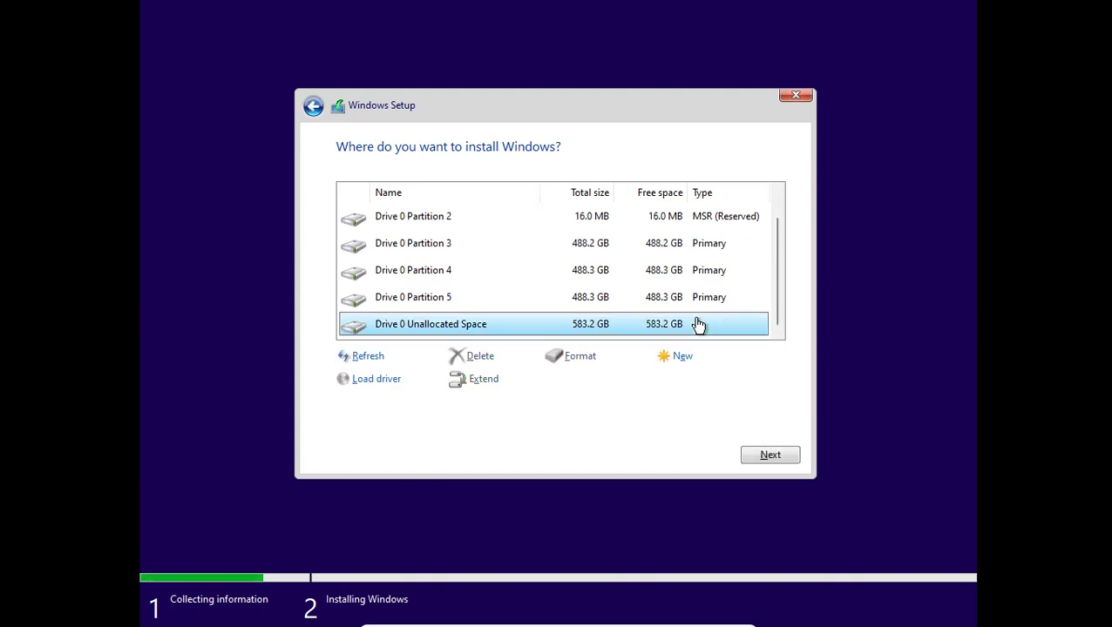
pyautogui.click(682, 356)
pyautogui.click(708, 378)
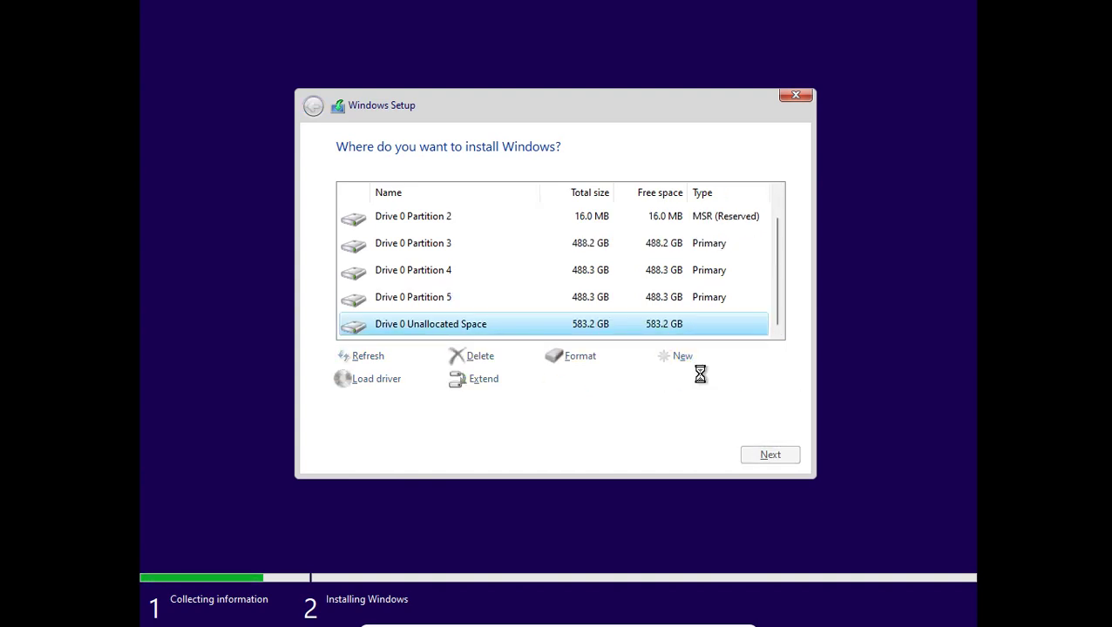
# Choose Drive 0 Partition 3 as the installation target and start installing Windows.
pyautogui.click(715, 266)
pyautogui.press('Up')
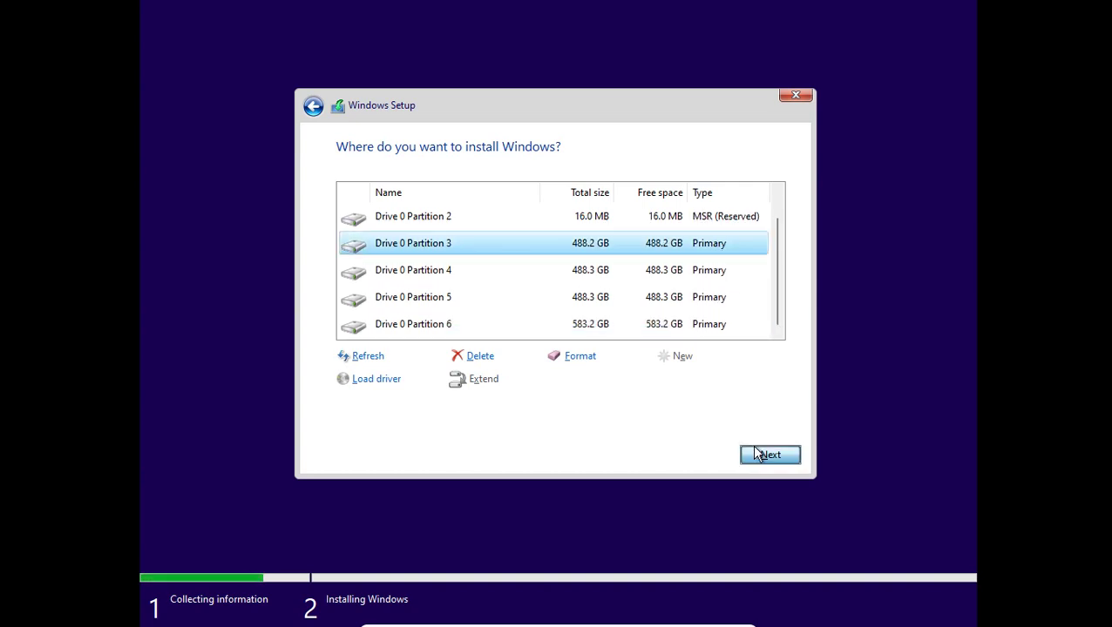
pyautogui.click(755, 449)
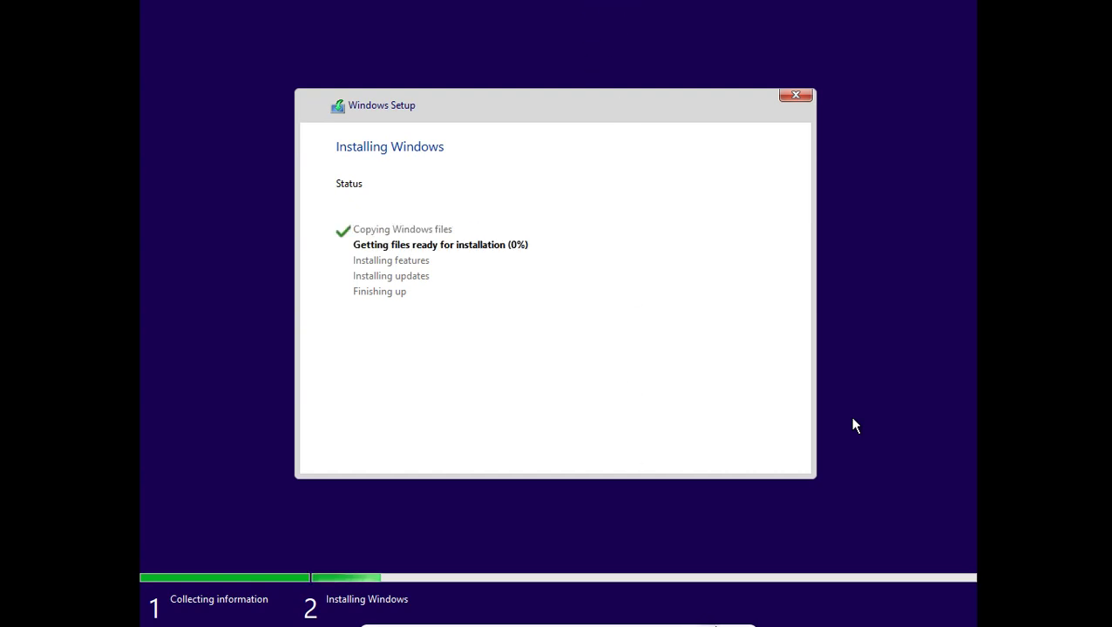
# Leave the virtual machine's full-screen mode and close the other window lying behind it.
pyautogui.press('Control_R+f')
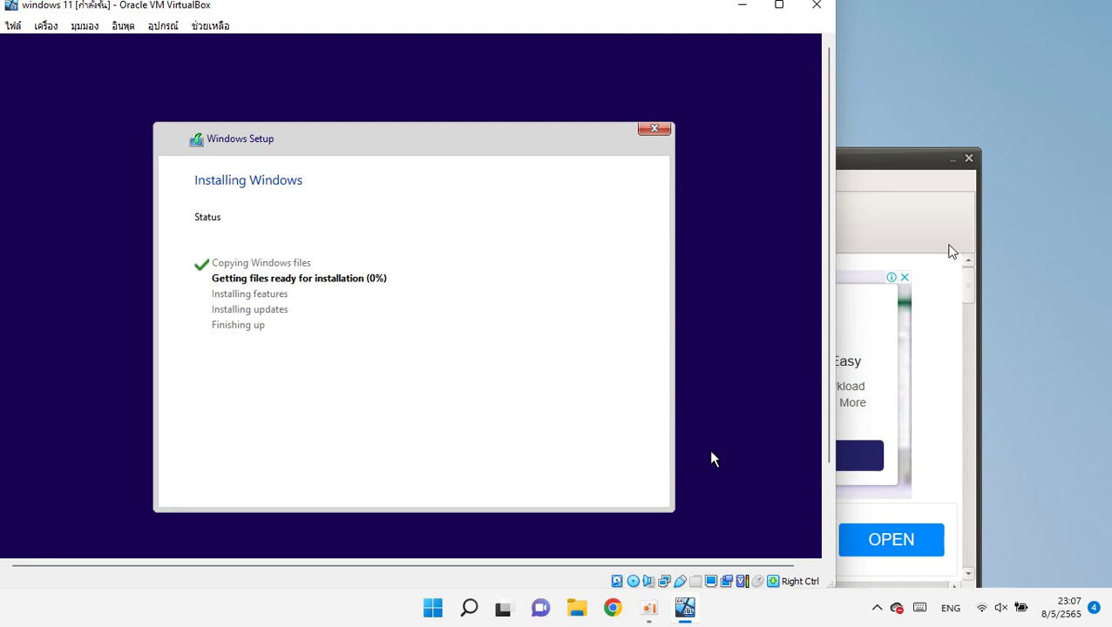
pyautogui.click(963, 252)
pyautogui.click(966, 159)
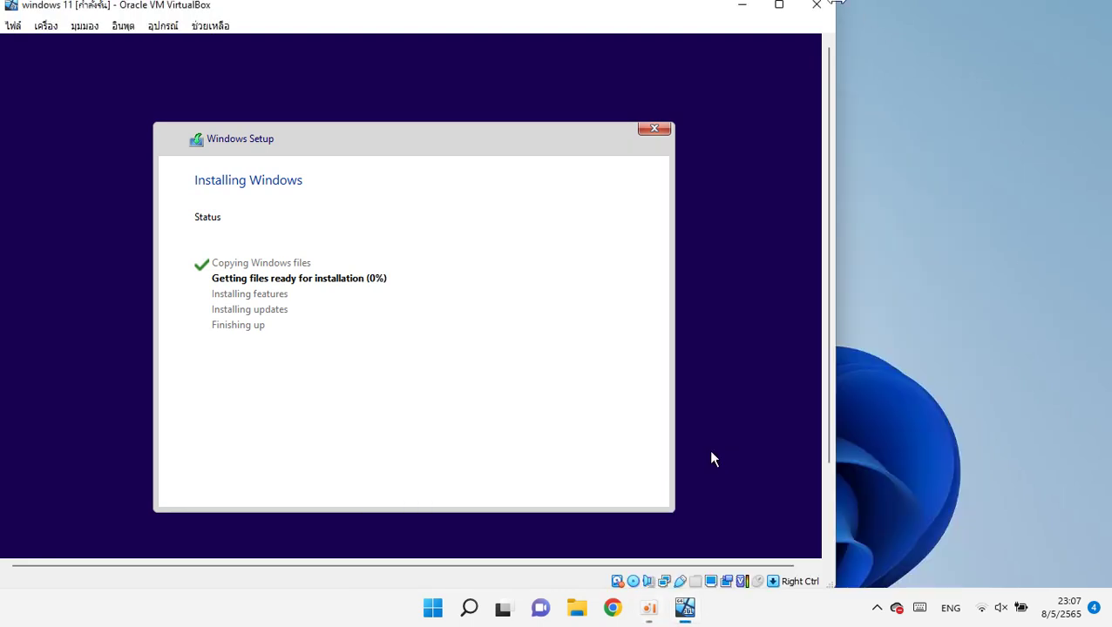
# Maximize the virtual machine's window and switch it to full-screen mode.
pyautogui.click(779, 4)
pyautogui.click(97, 27)
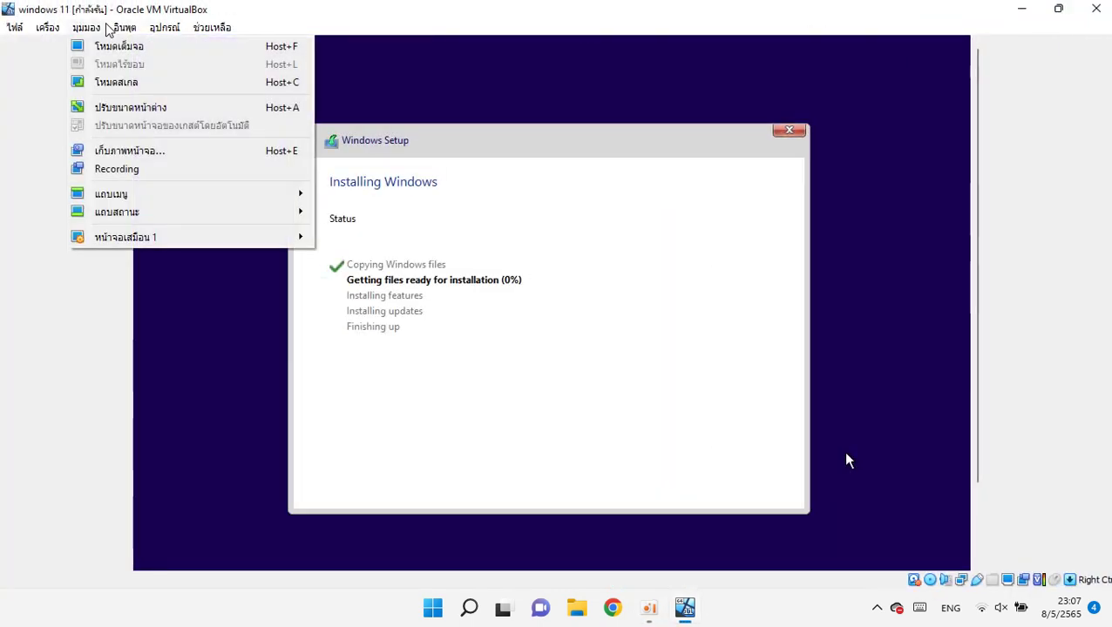
pyautogui.click(100, 42)
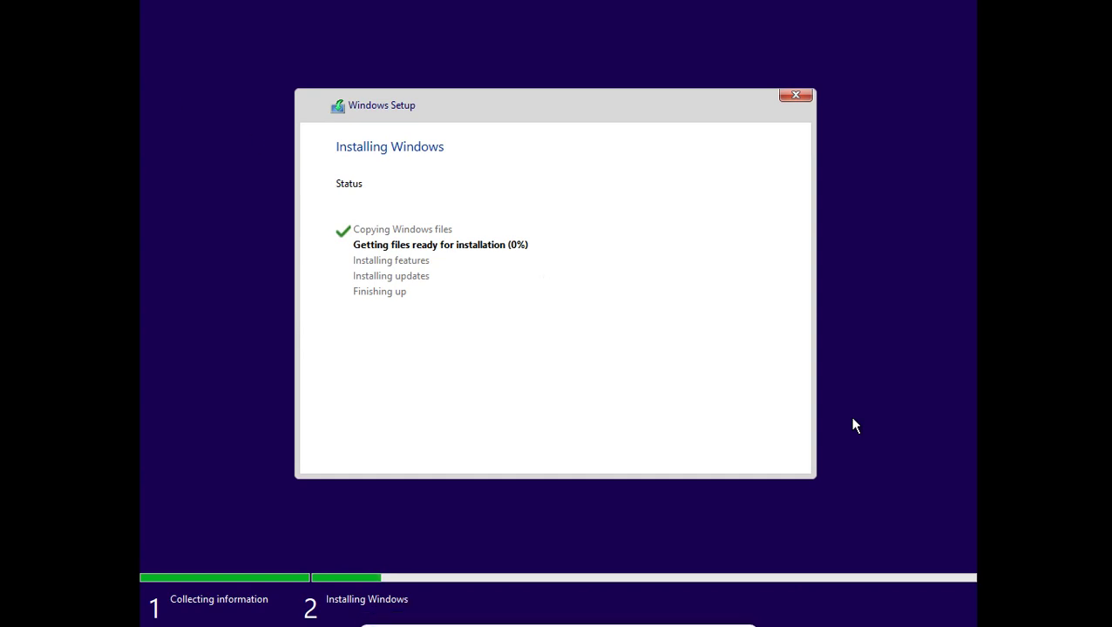
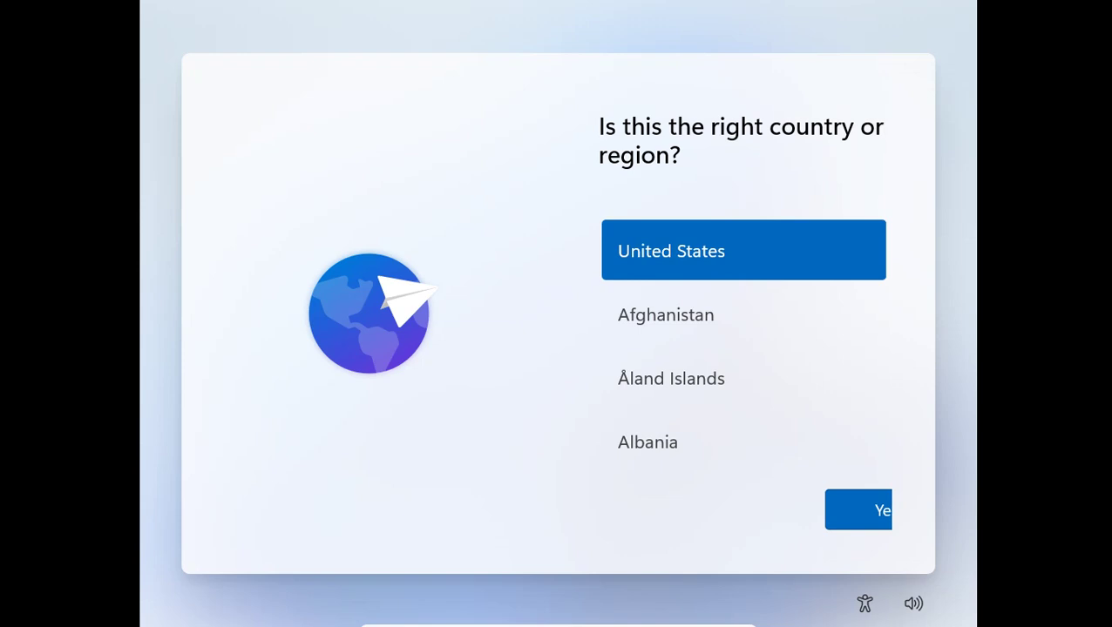
# Accept United States as the region and US as the keyboard layout, and skip adding a second layout.
pyautogui.click(867, 525)
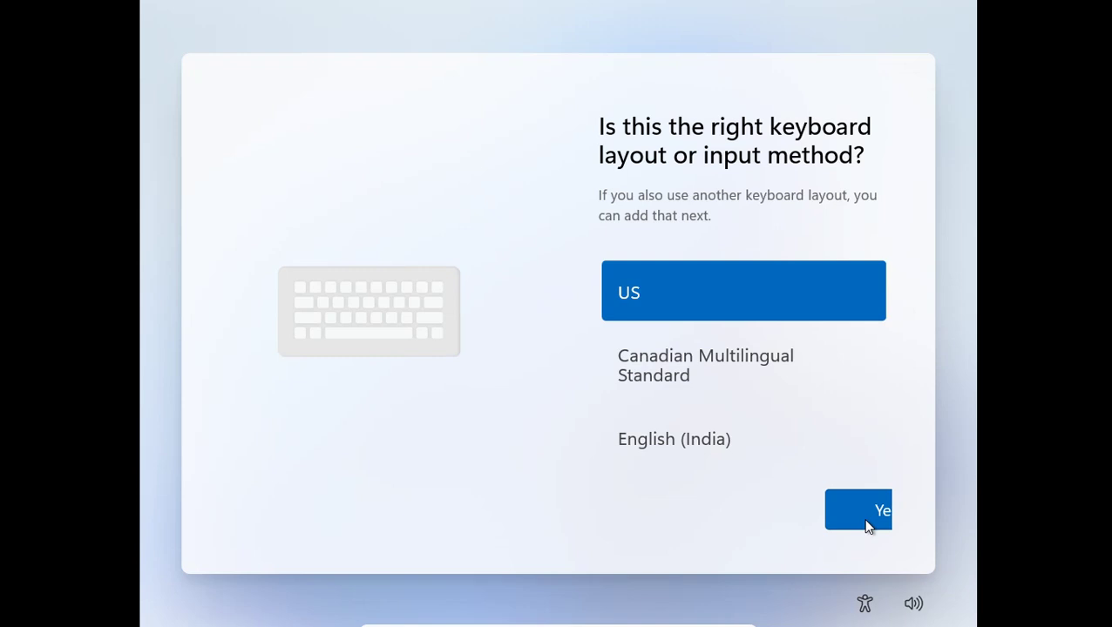
pyautogui.click(664, 449)
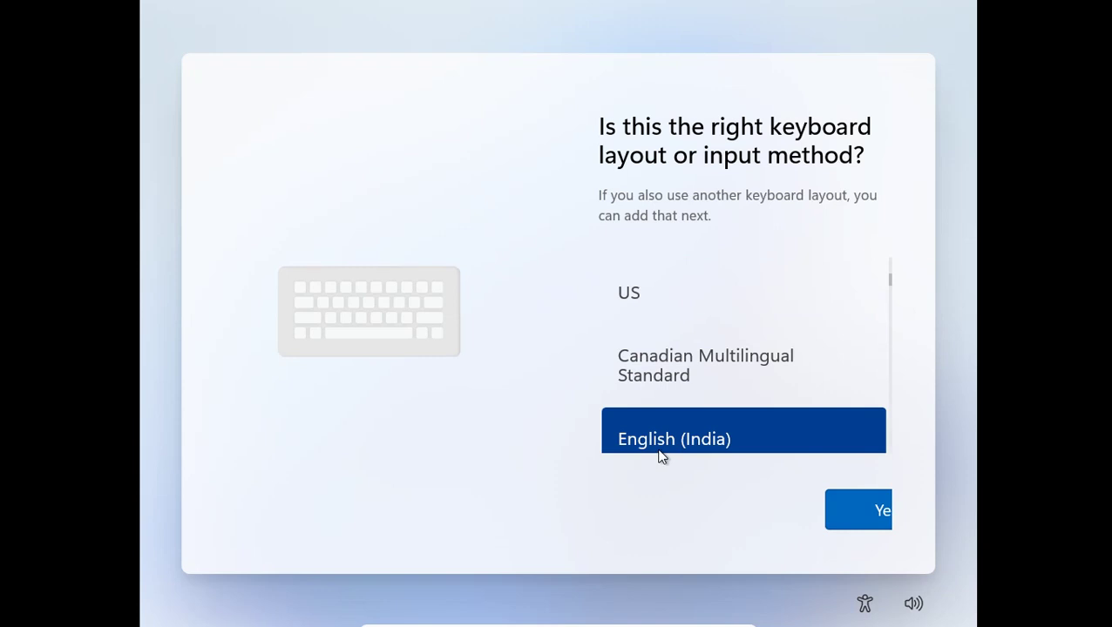
pyautogui.click(770, 262)
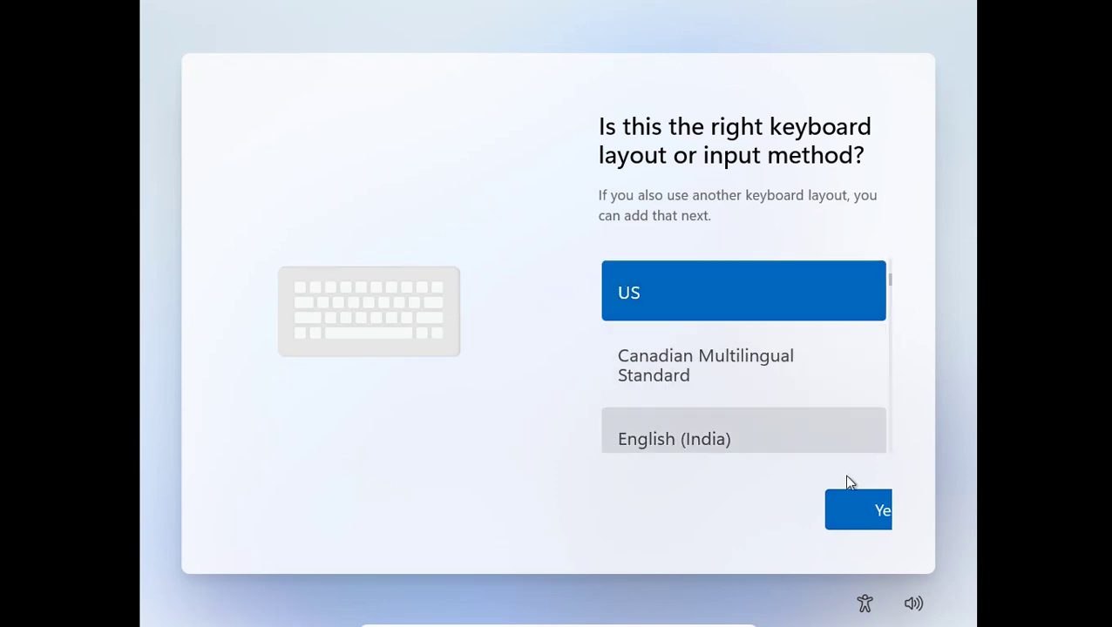
pyautogui.click(846, 526)
pyautogui.click(850, 529)
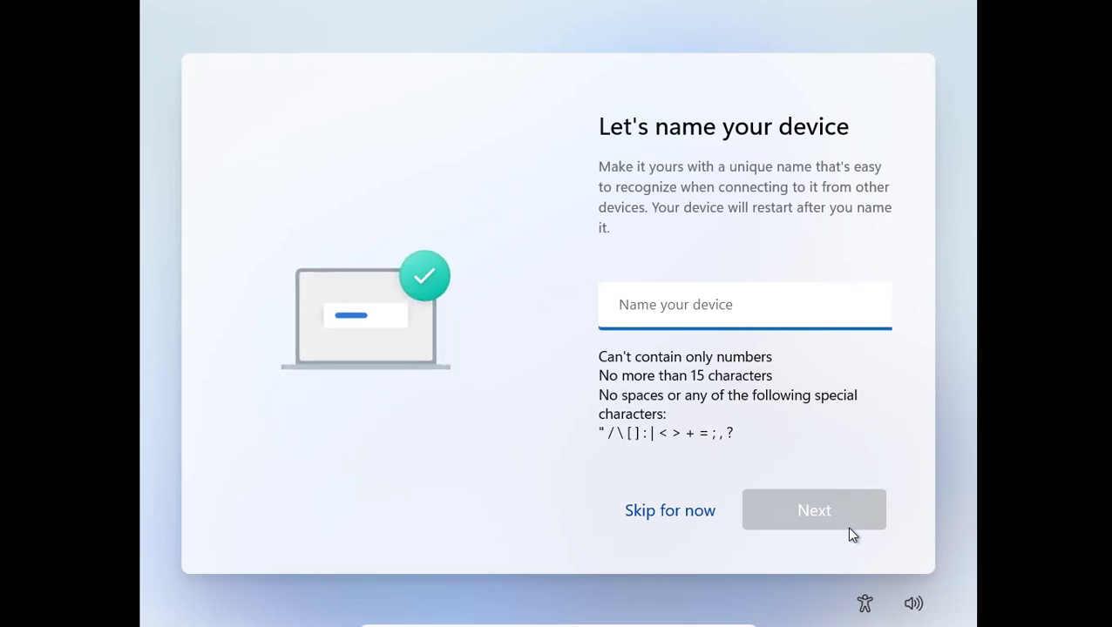
# Skip naming the device and choose to set it up for personal use.
pyautogui.click(720, 507)
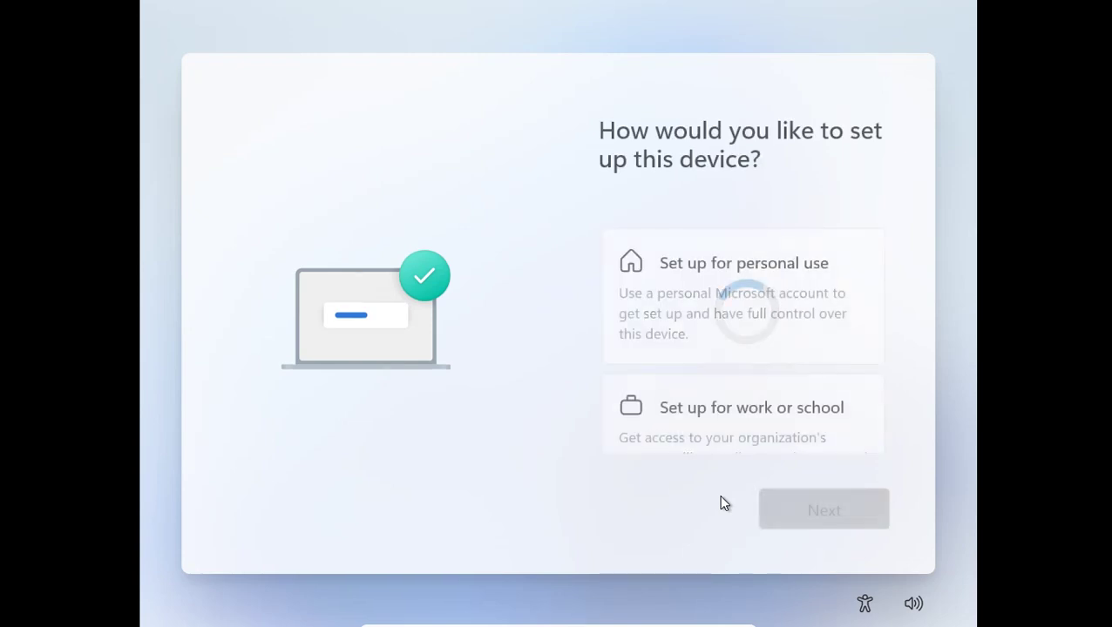
pyautogui.click(698, 288)
pyautogui.click(788, 523)
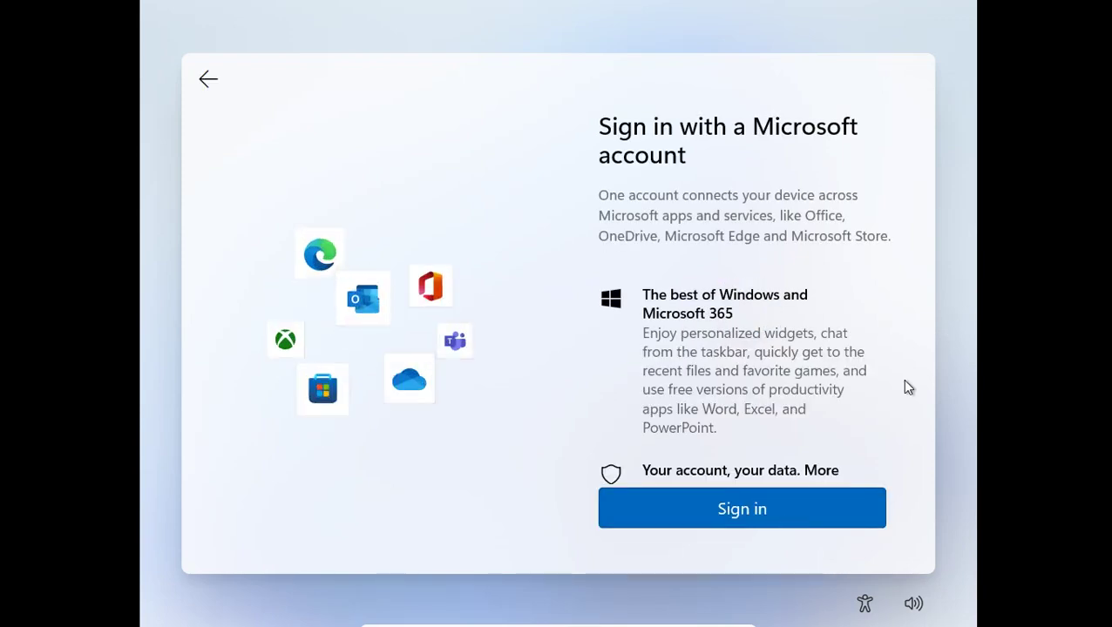
# Proceed to the Microsoft account sign-in and use its sign-in options to choose an offline account, skipping the Microsoft account.
pyautogui.scroll(-2, 863, 409)
pyautogui.click(814, 523)
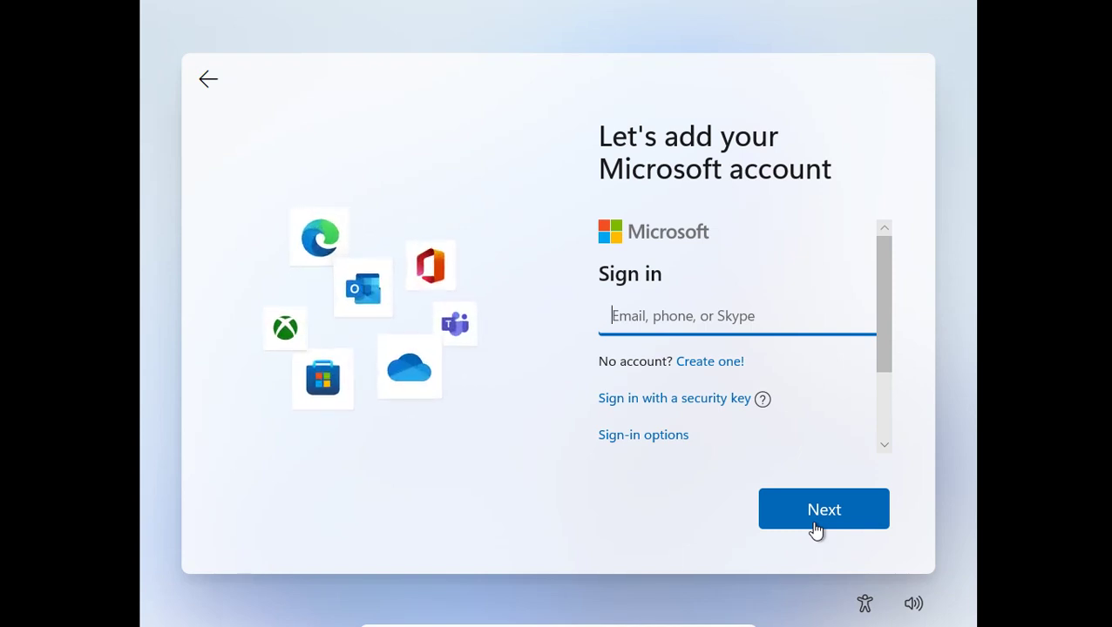
pyautogui.click(677, 457)
pyautogui.click(656, 436)
pyautogui.click(691, 424)
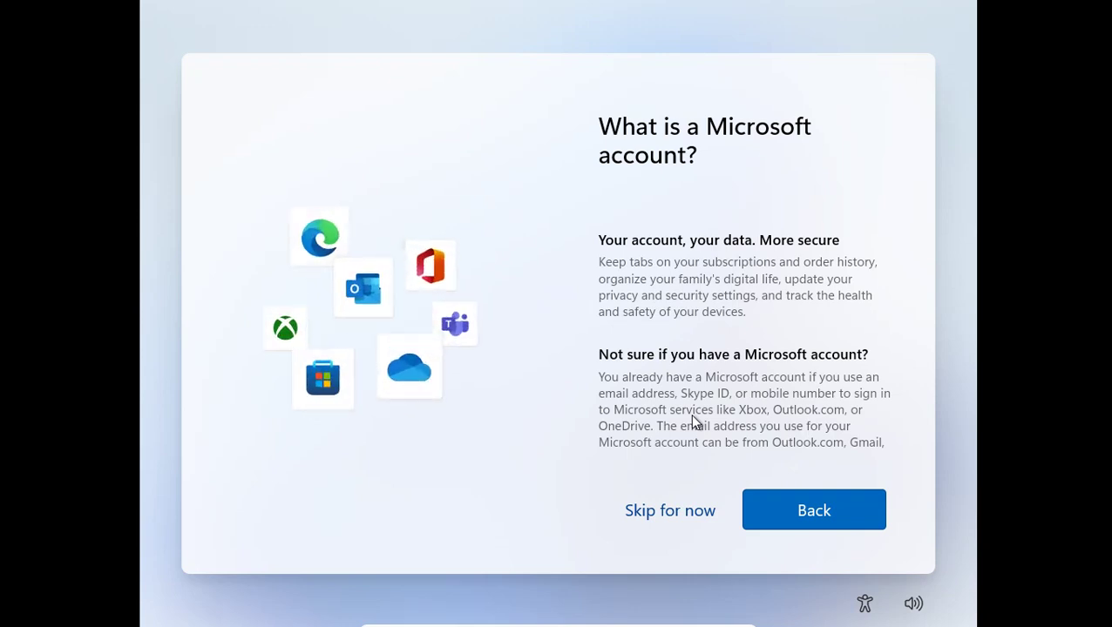
pyautogui.click(645, 512)
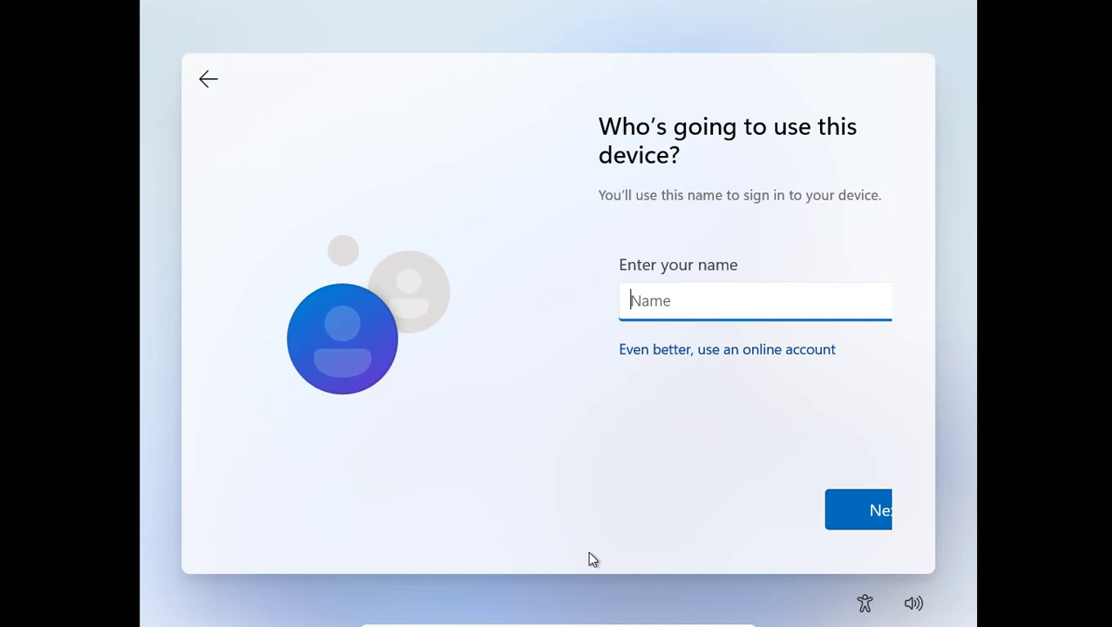
# Enter the name of the device's local user and accept all privacy settings with their defaults.
pyautogui.write('ss')
pyautogui.press('Return')
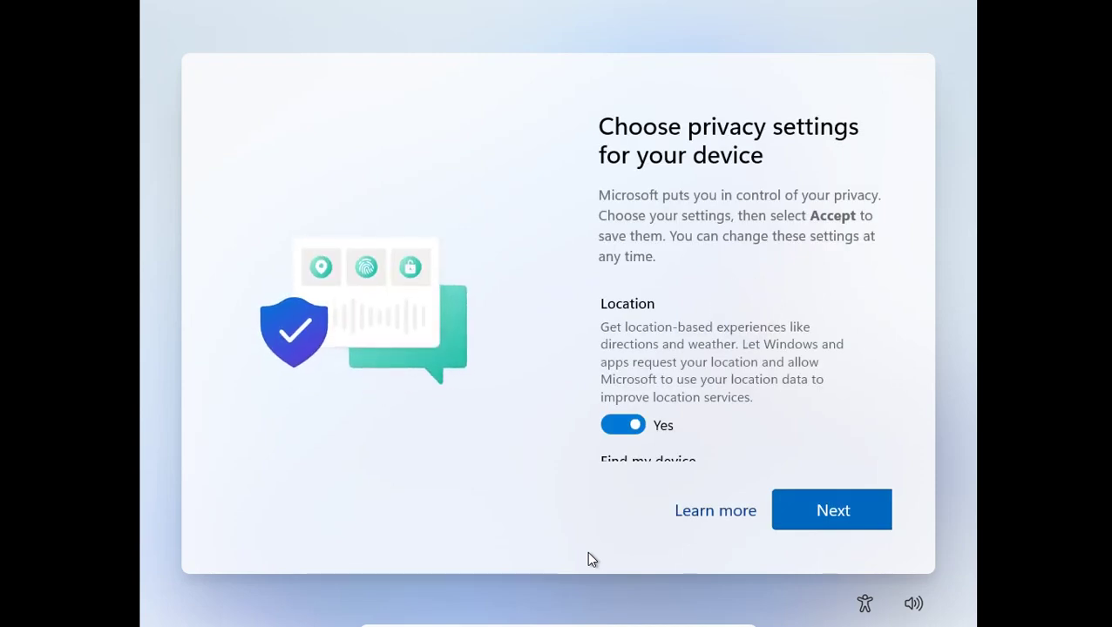
pyautogui.press('Return')
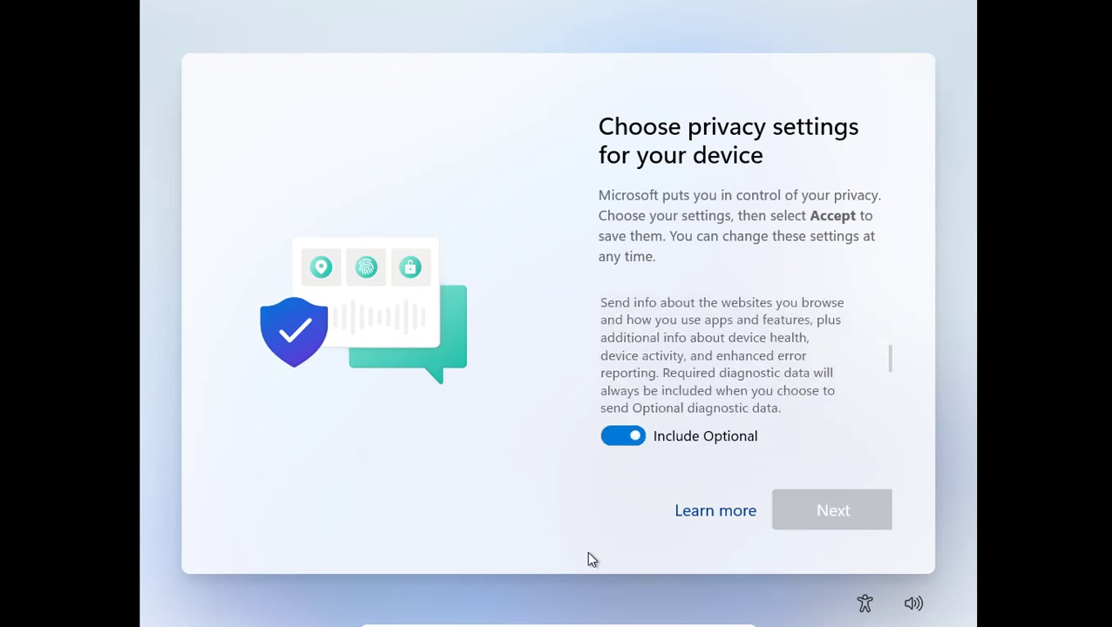
pyautogui.press('Return')
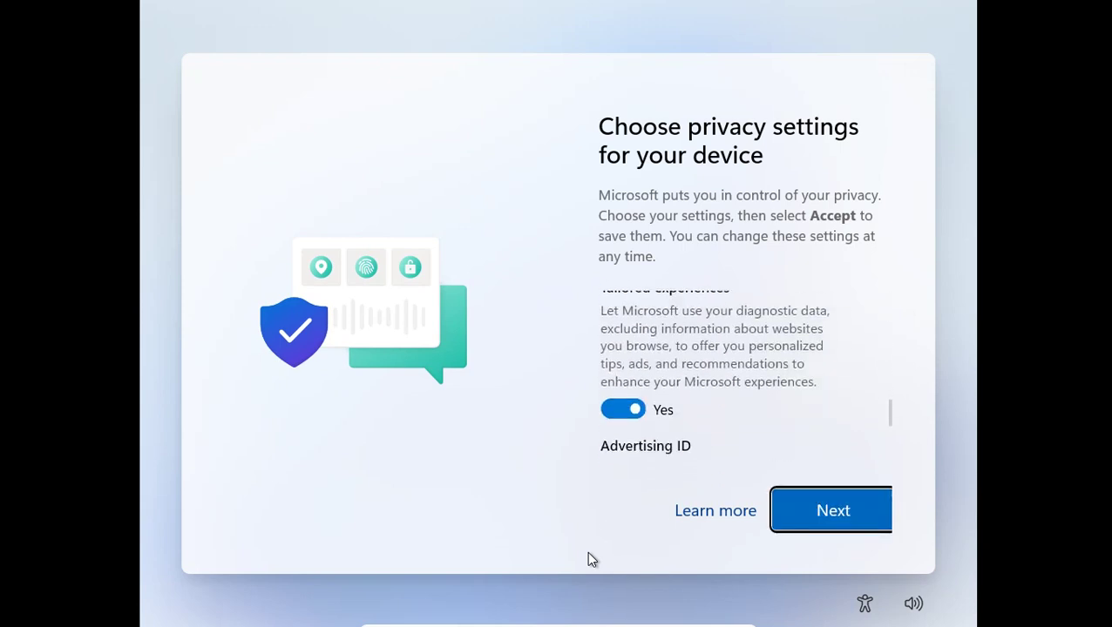
pyautogui.press('Return')
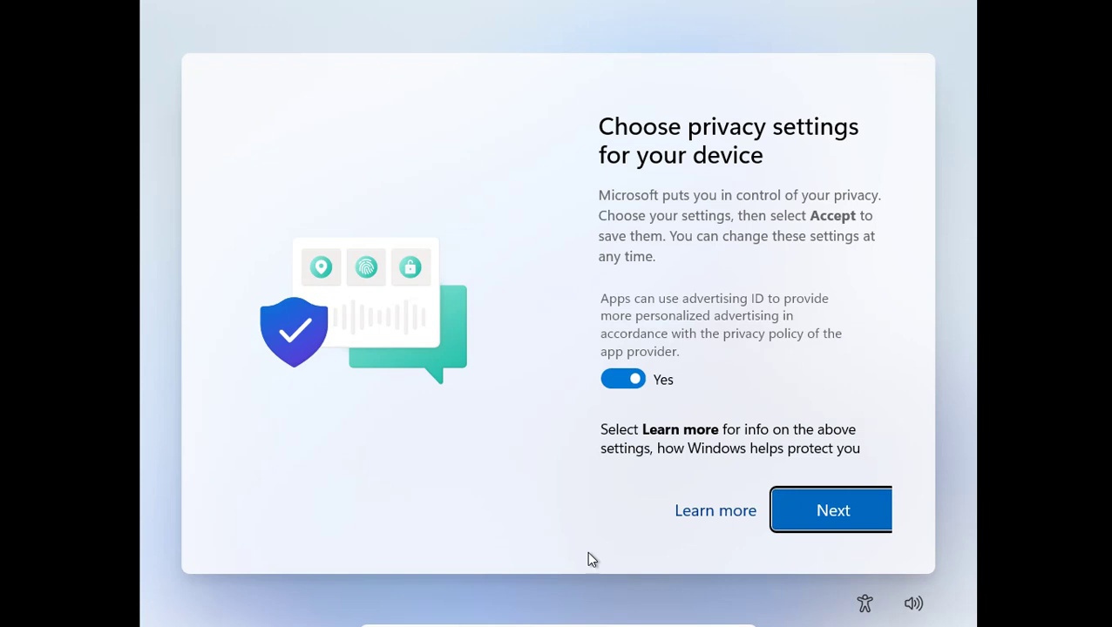
pyautogui.press('Return')
pyautogui.press('Return')
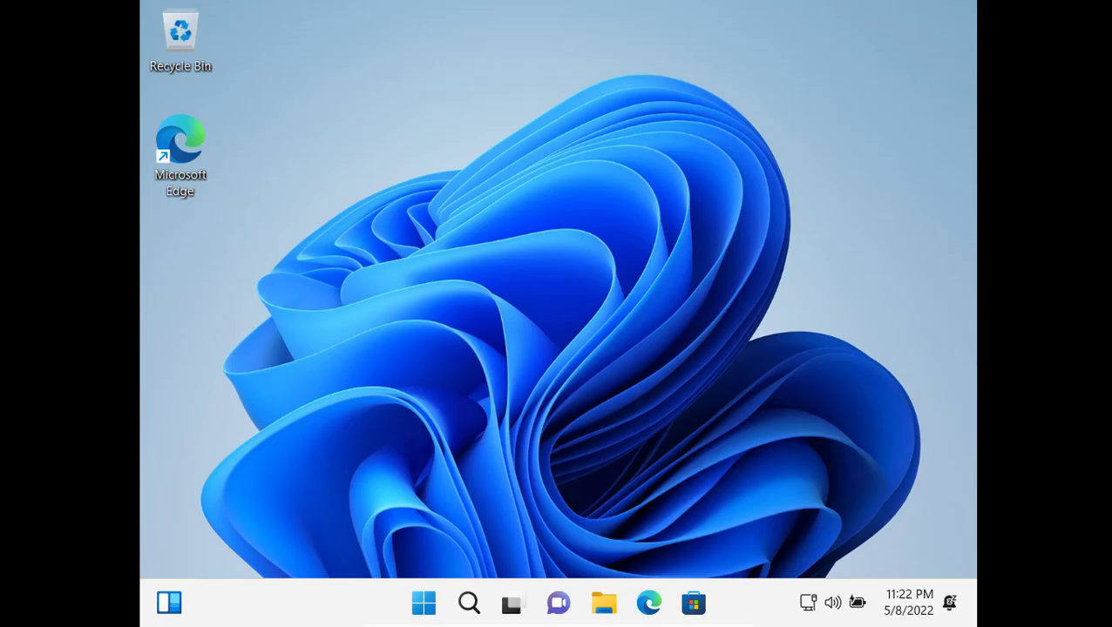
# Open CD Drive (D:) with the VirtualBox Guest Additions in File Explorer.
pyautogui.press('super')
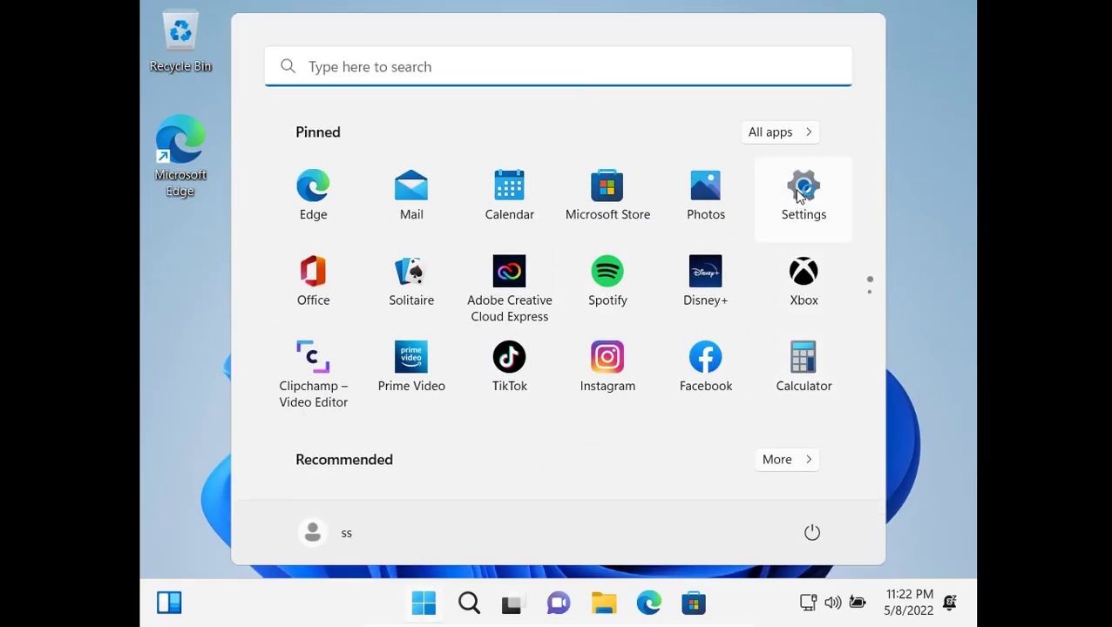
pyautogui.click(623, 607)
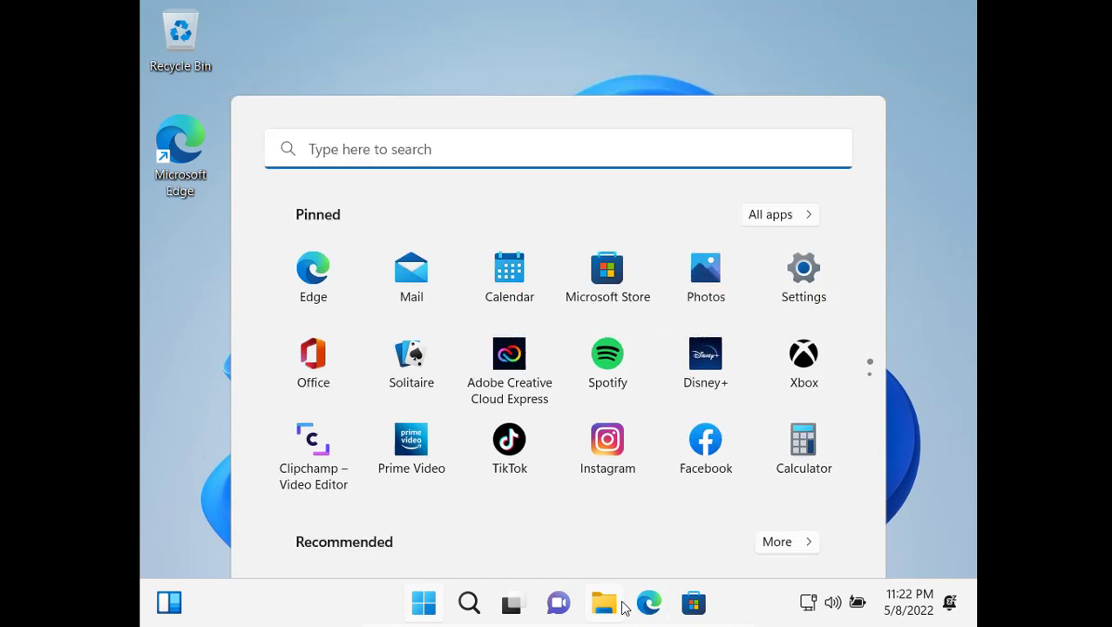
pyautogui.moveTo(367, 617)
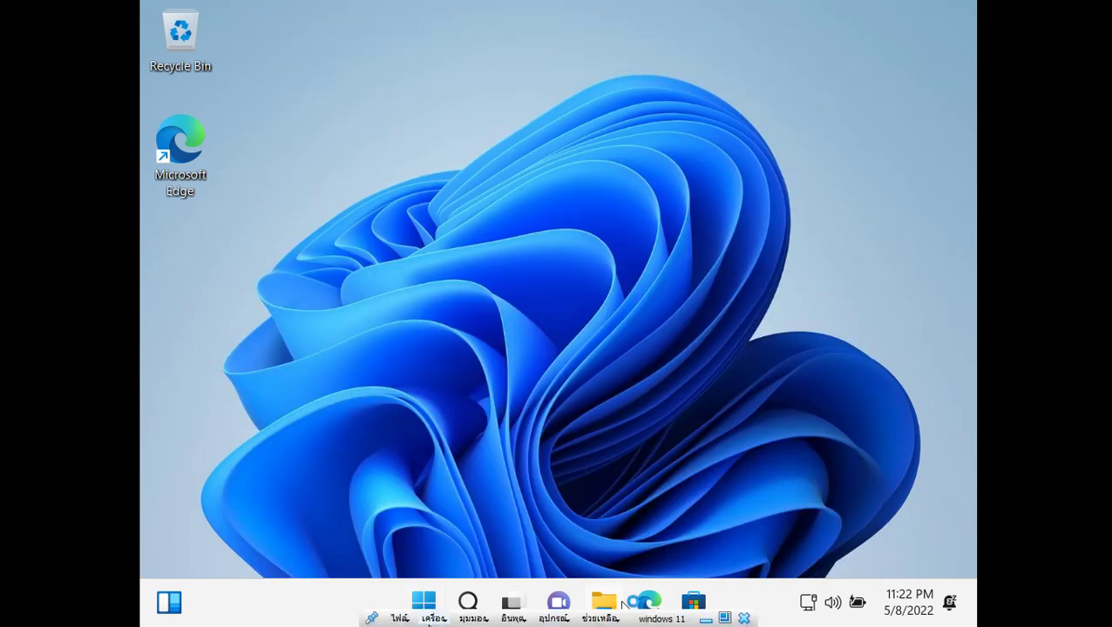
pyautogui.click(554, 618)
pyautogui.click(624, 610)
pyautogui.click(622, 607)
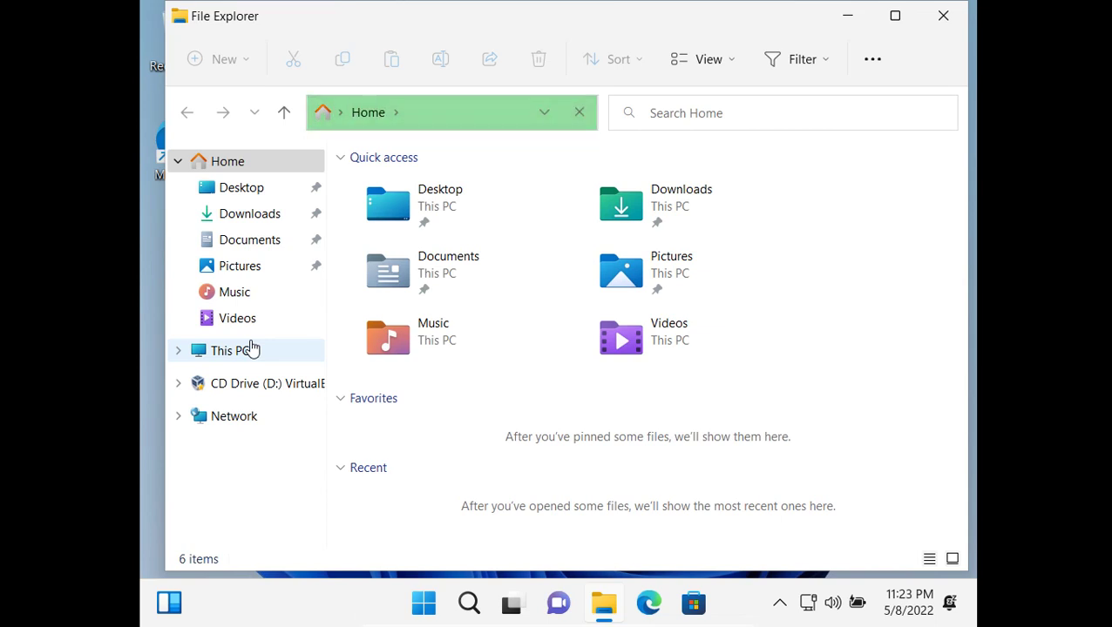
pyautogui.click(251, 382)
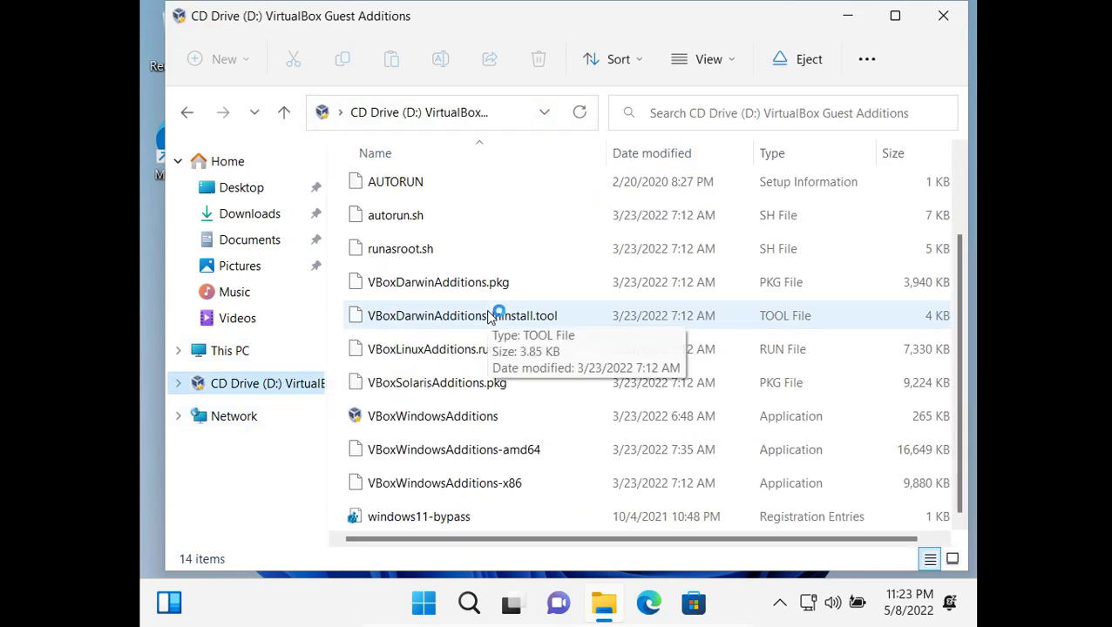
# Launch the VBoxWindowsAdditions installer from the CD drive and allow it to make changes.
pyautogui.click(526, 416)
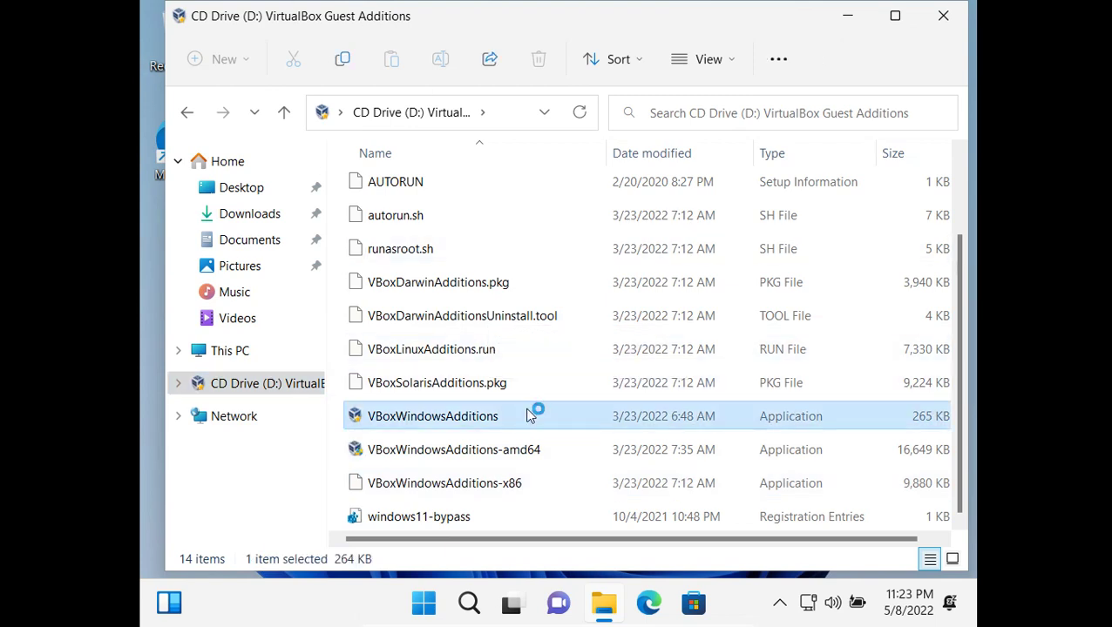
pyautogui.doubleClick(484, 423)
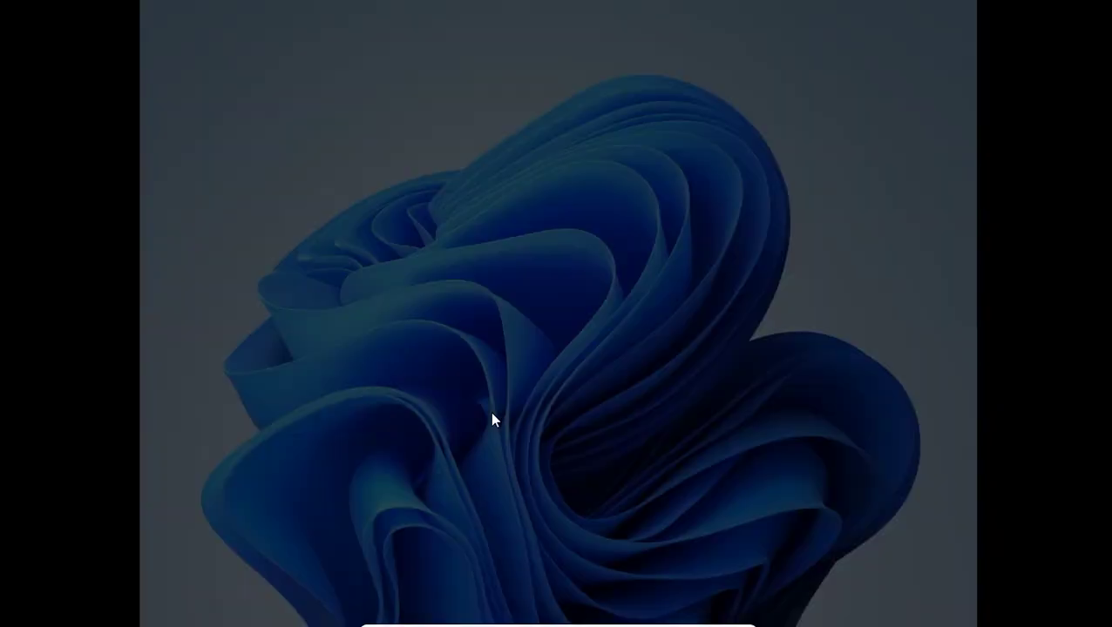
pyautogui.click(484, 475)
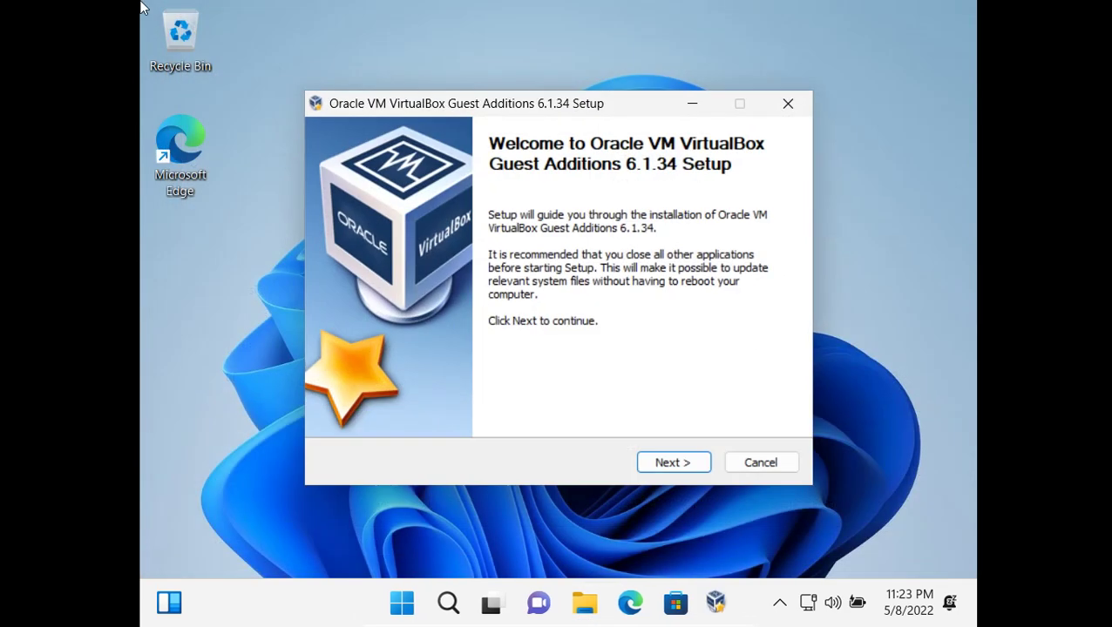
# Install VirtualBox Guest Additions 6.1.34 with the default options and finish with Reboot now.
pyautogui.click(640, 471)
pyautogui.click(641, 471)
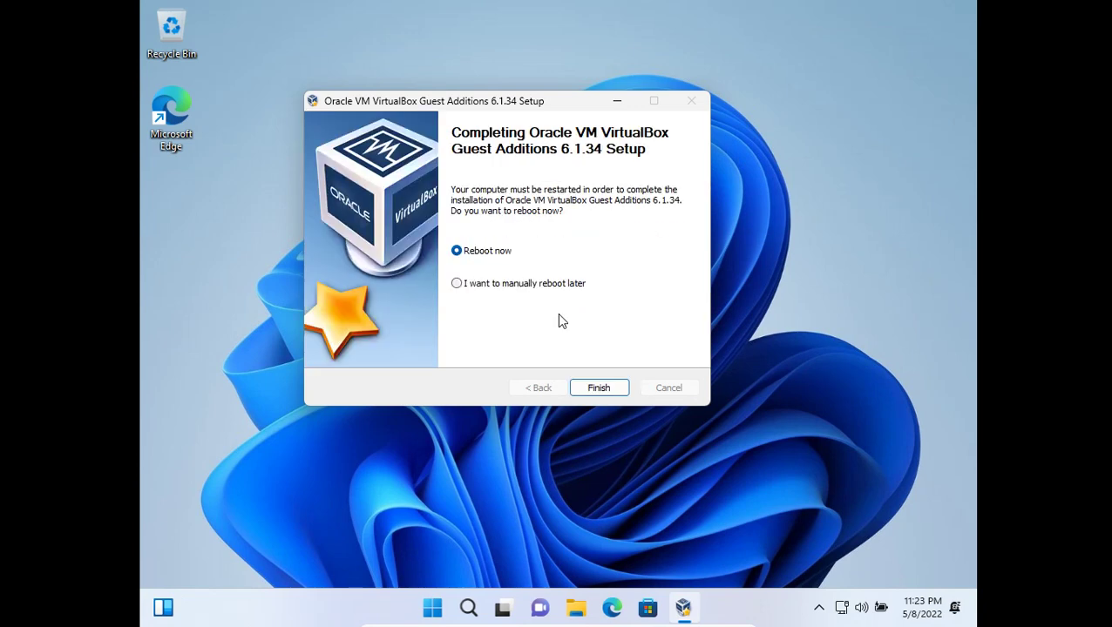
pyautogui.press('Return')
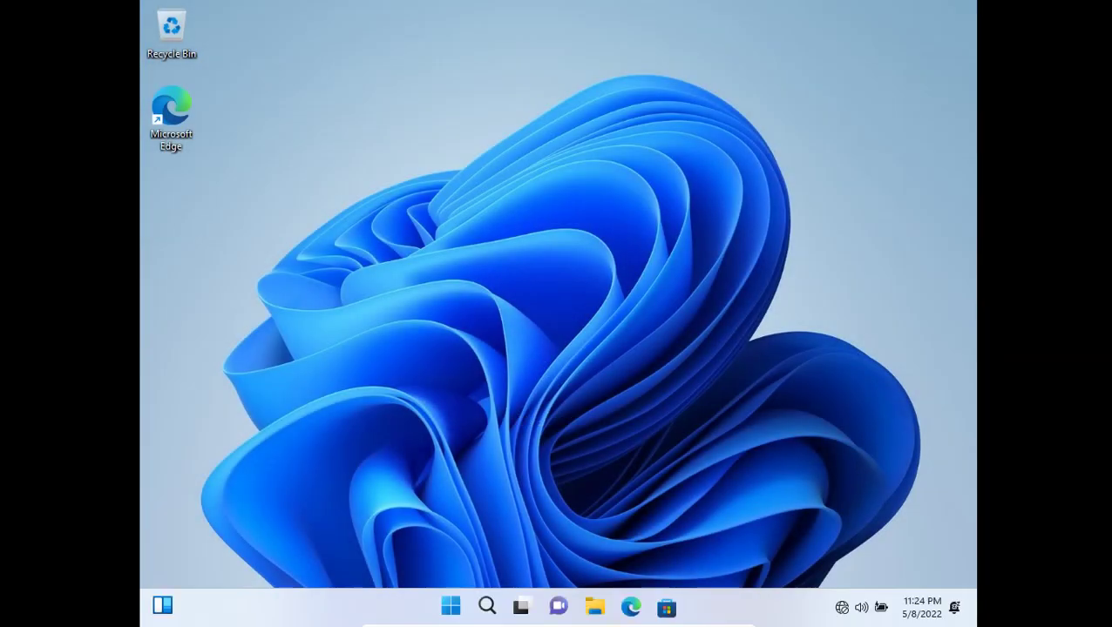
# Open the Windows Settings app in the virtual machine and maximize its window.
pyautogui.click(446, 615)
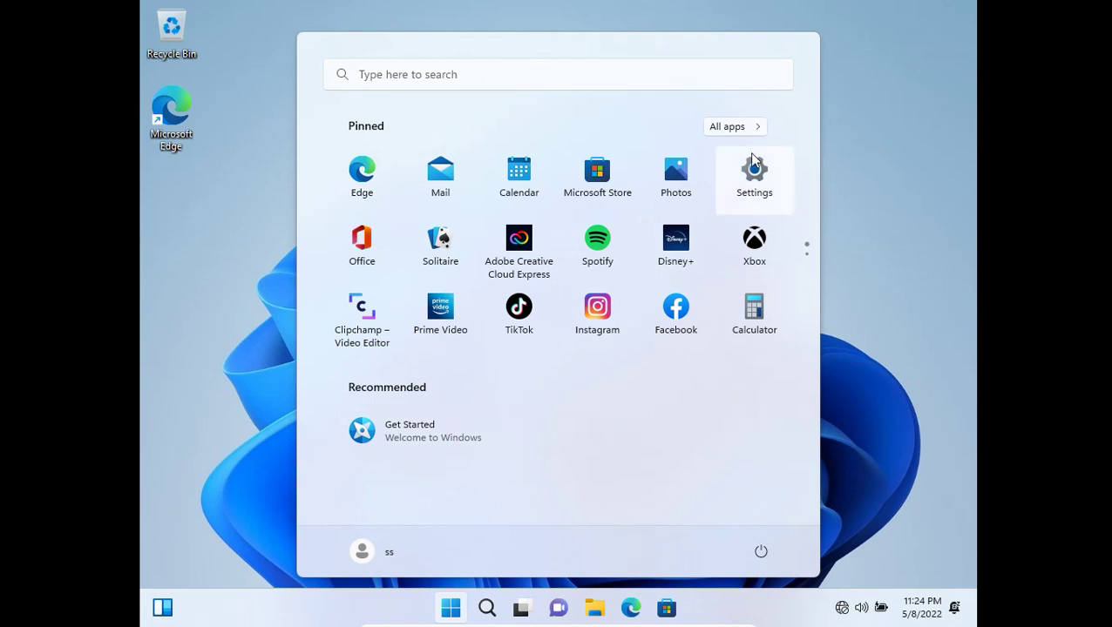
pyautogui.click(779, 210)
pyautogui.click(751, 126)
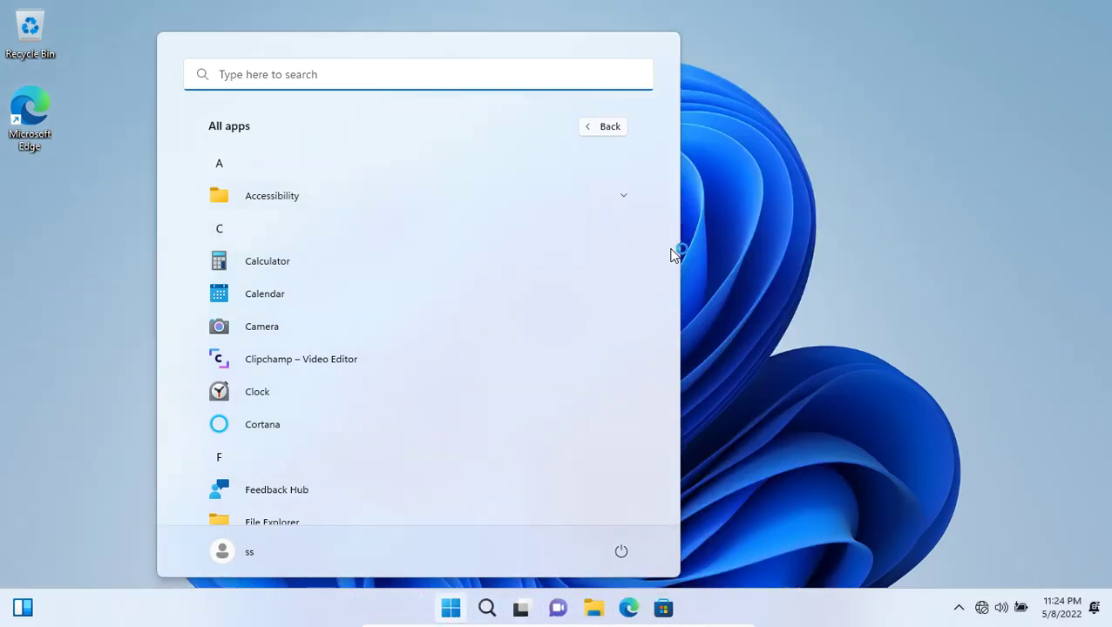
pyautogui.click(446, 610)
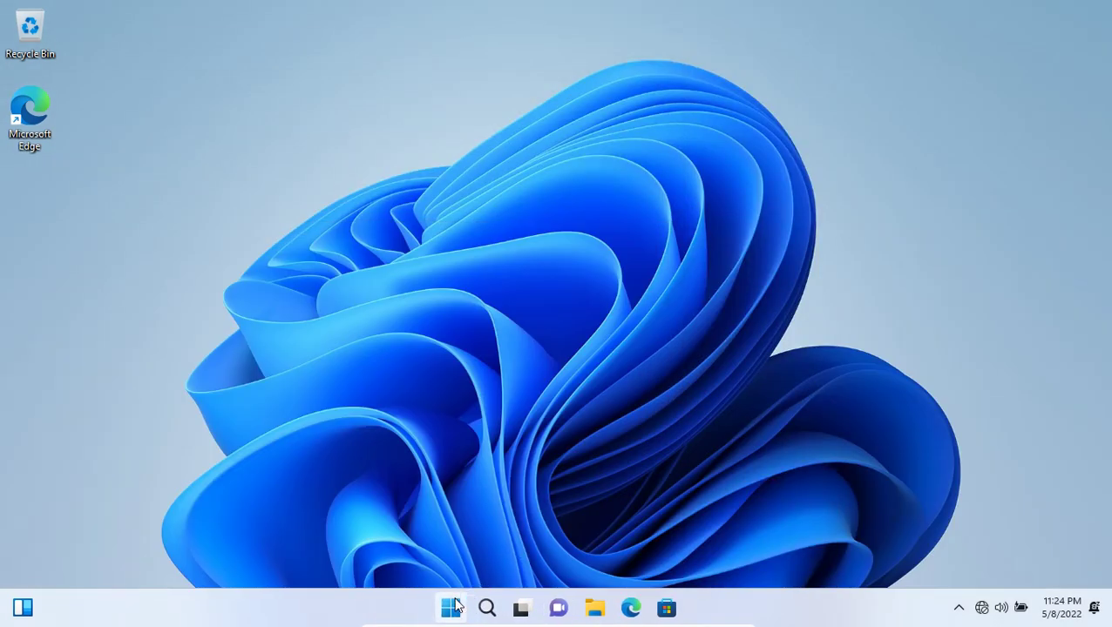
pyautogui.click(452, 607)
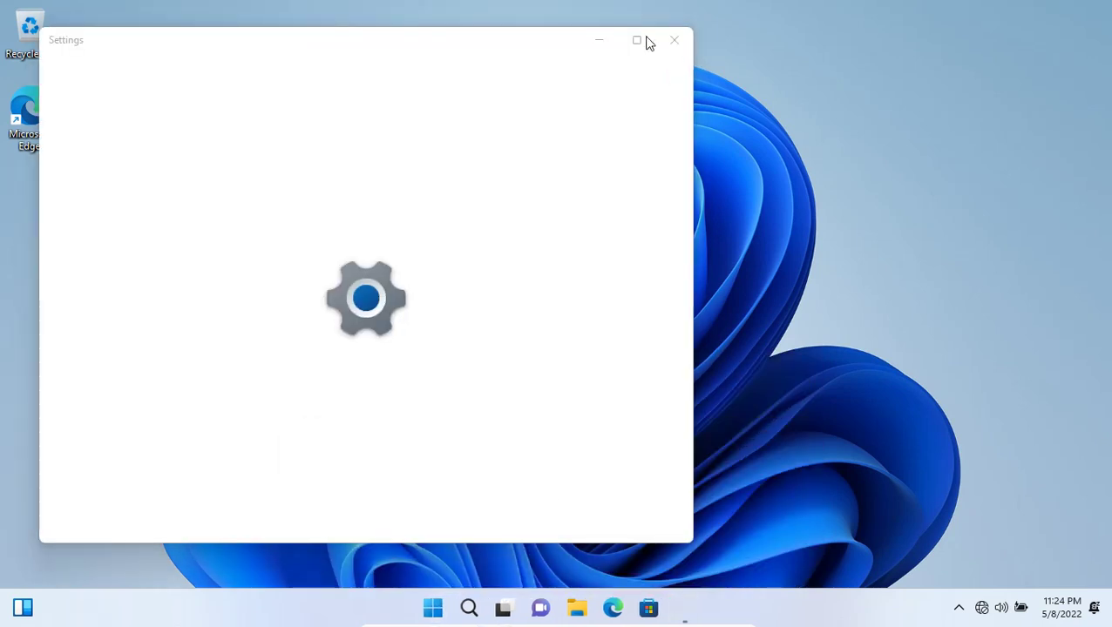
pyautogui.click(639, 41)
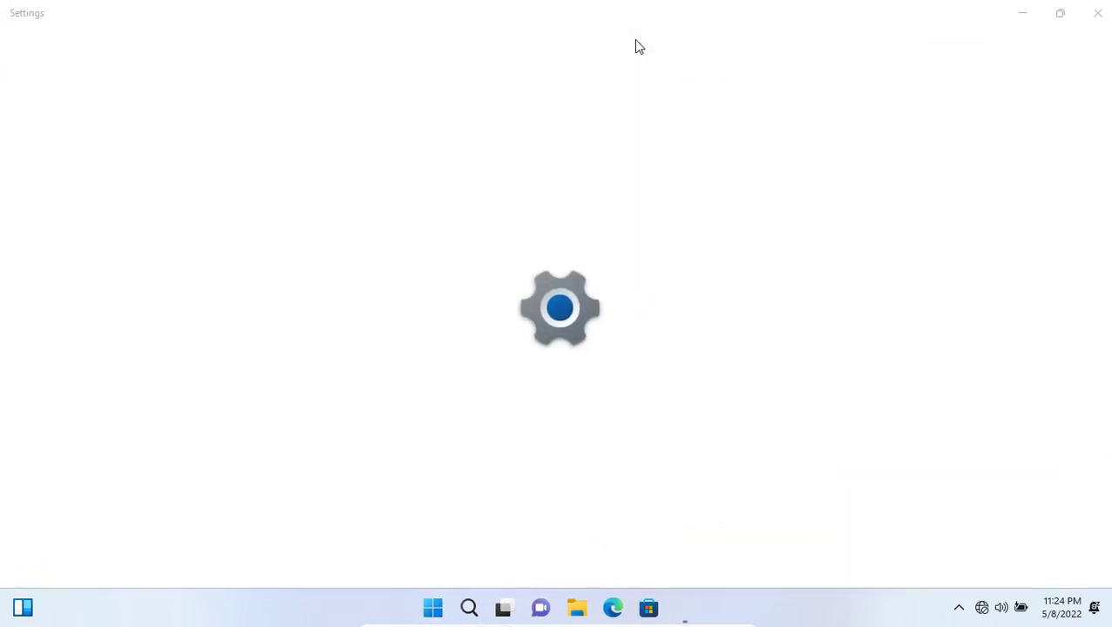
pyautogui.press('super+s')
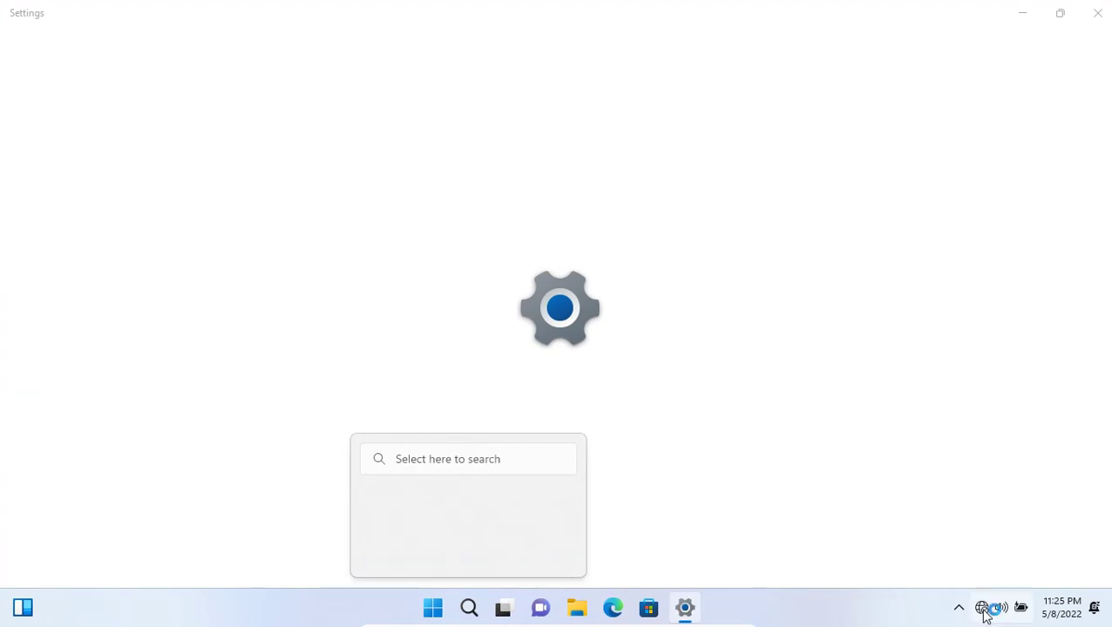
pyautogui.click(1075, 7)
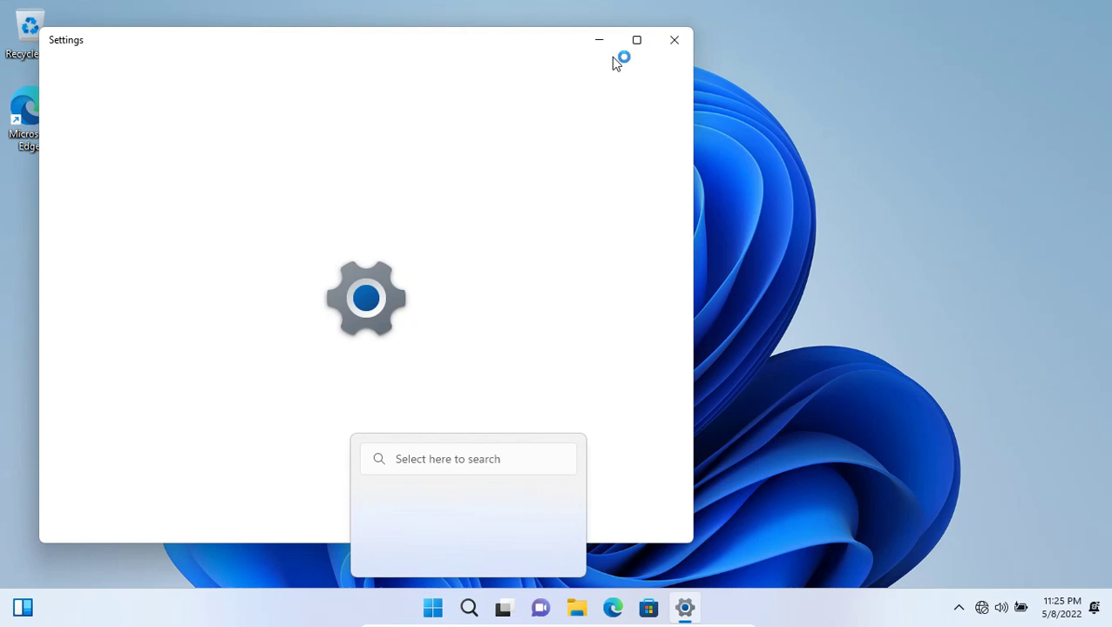
pyautogui.click(636, 39)
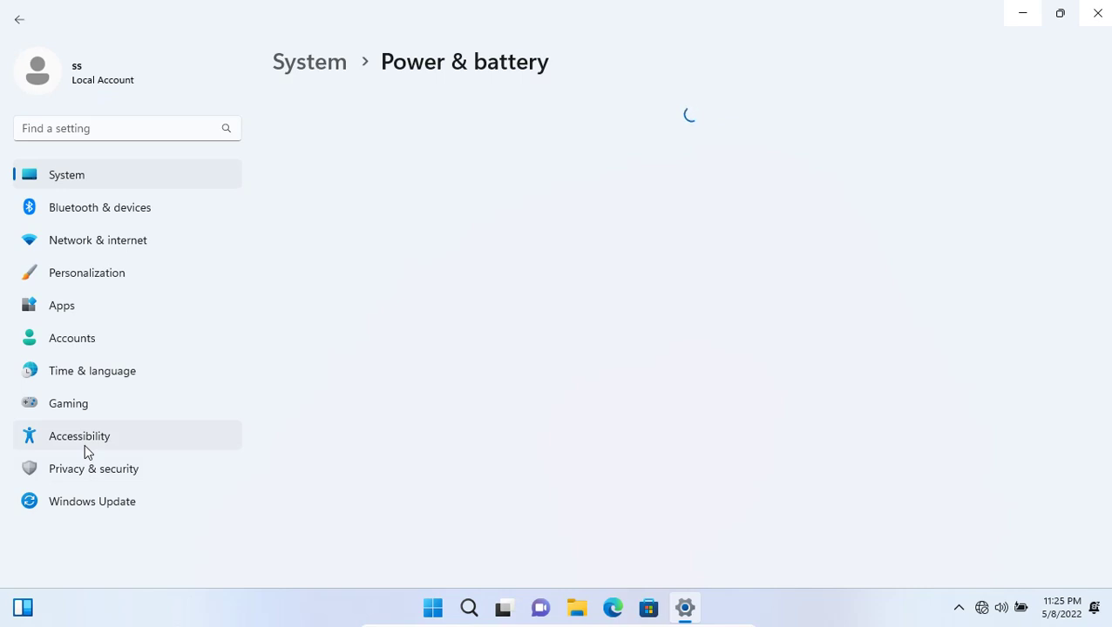
# Turn off Transparency effects in the Accessibility visual effects settings and close the Settings app.
pyautogui.click(84, 438)
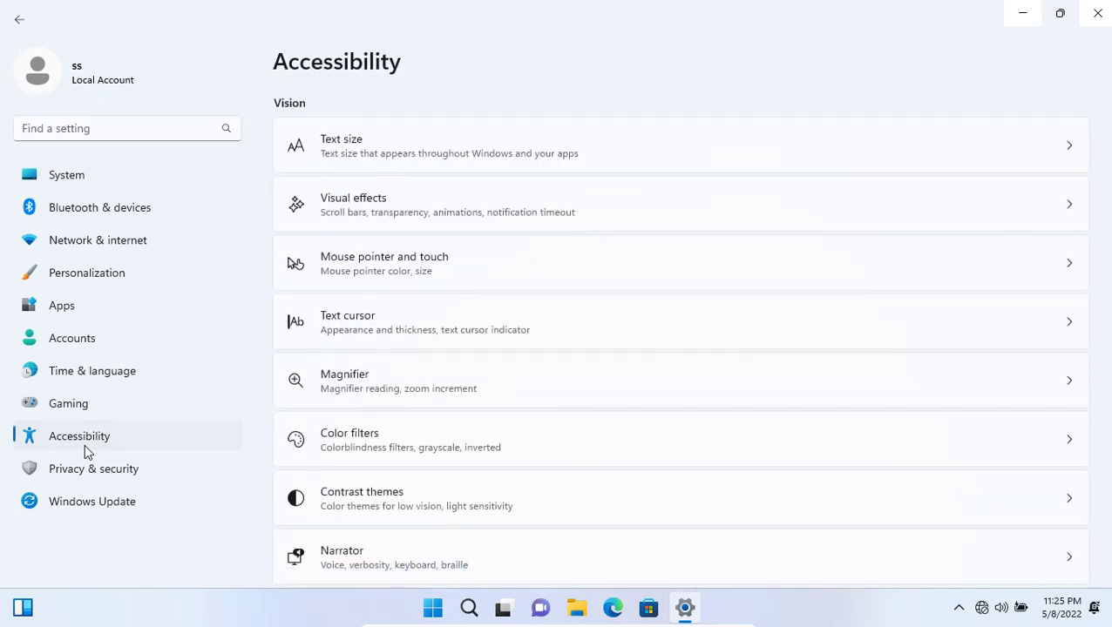
pyautogui.click(486, 218)
pyautogui.click(1061, 179)
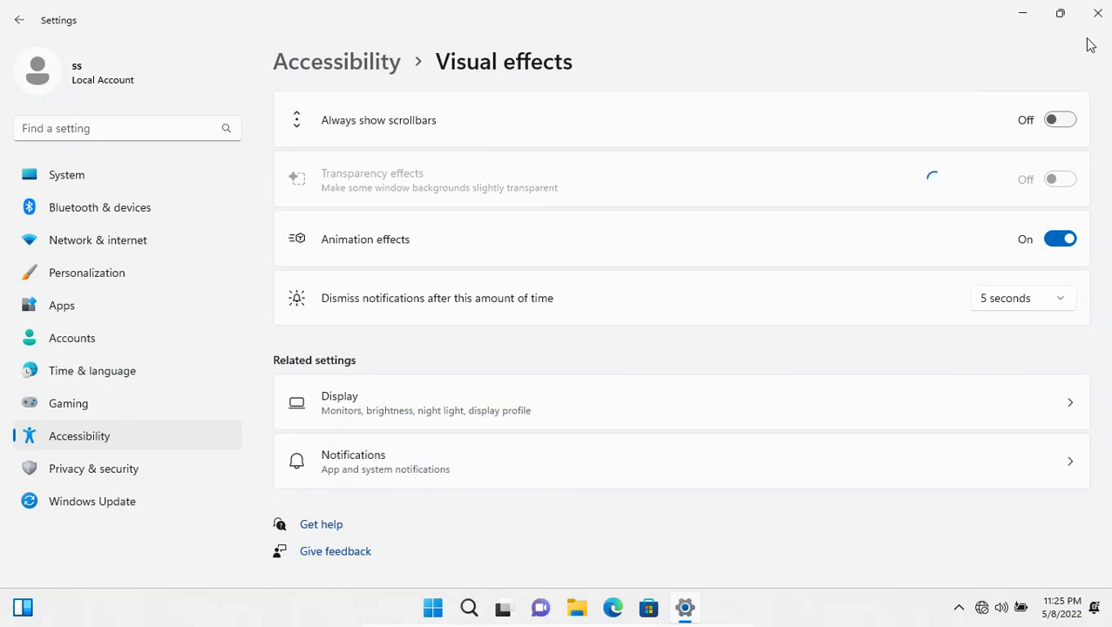
pyautogui.click(1097, 12)
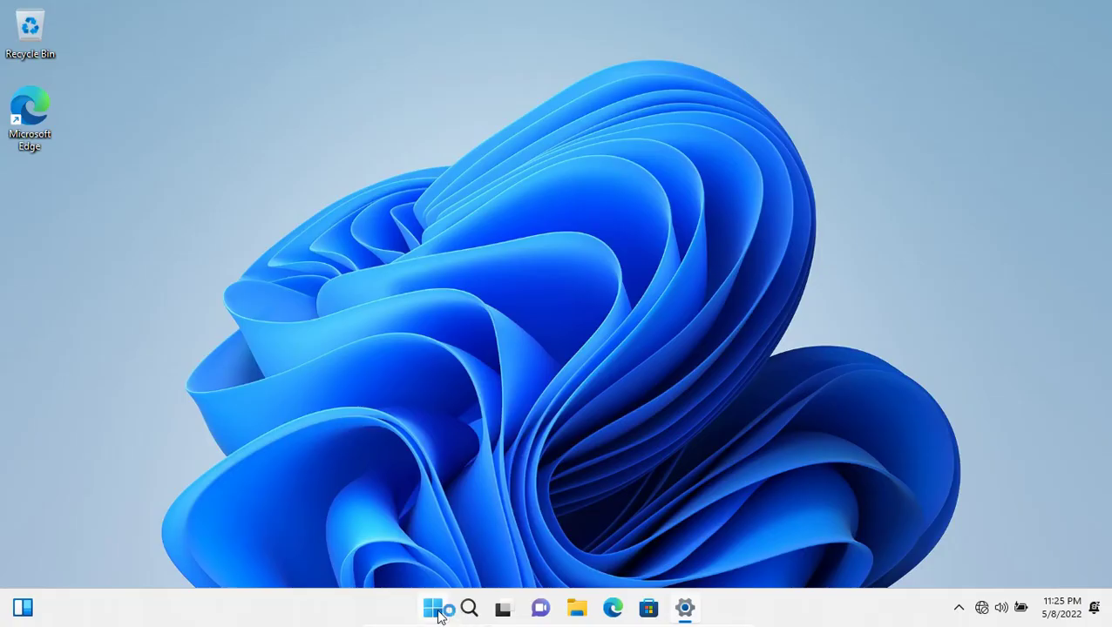
# Launch Microsoft Edge in the virtual machine, complete its first-run setup without importing data, and close the extra loading tab.
pyautogui.click(443, 615)
pyautogui.click(443, 614)
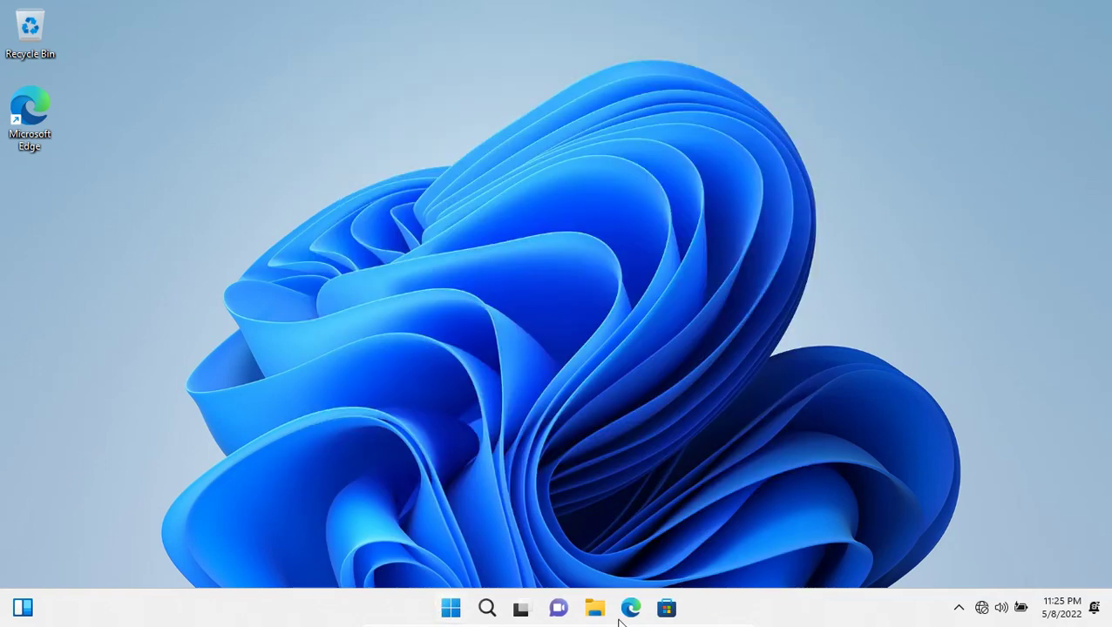
pyautogui.doubleClick(31, 111)
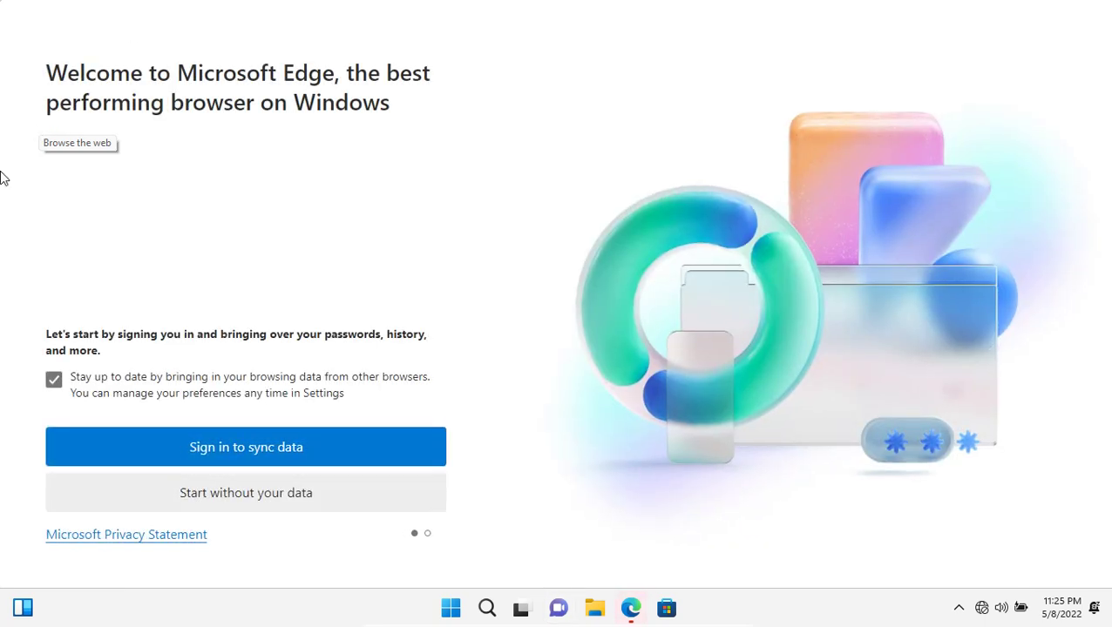
pyautogui.click(294, 507)
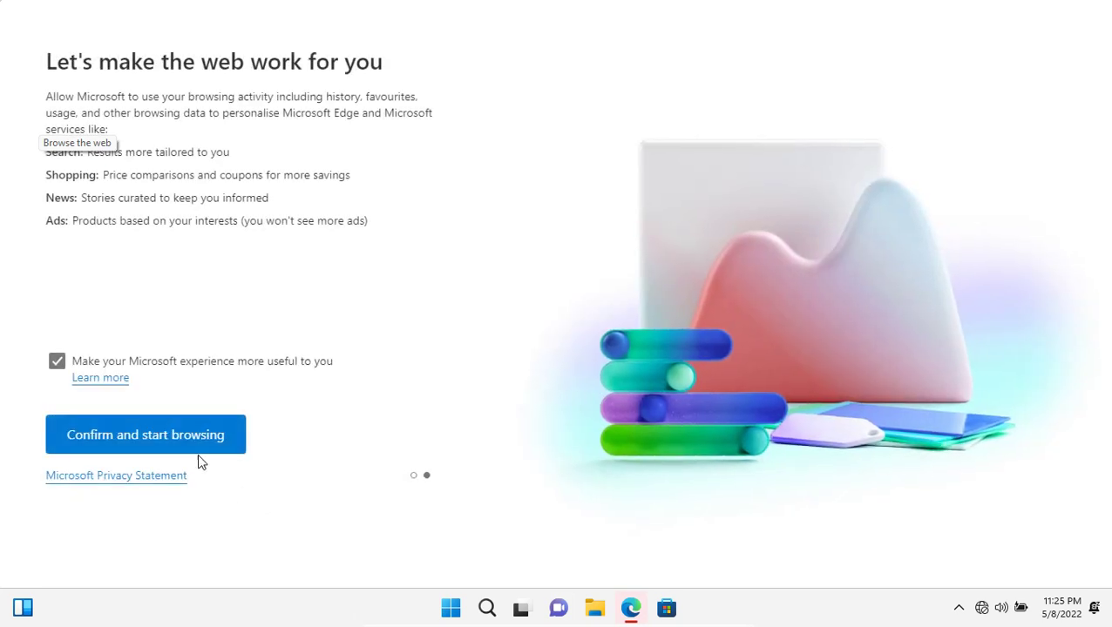
pyautogui.click(195, 451)
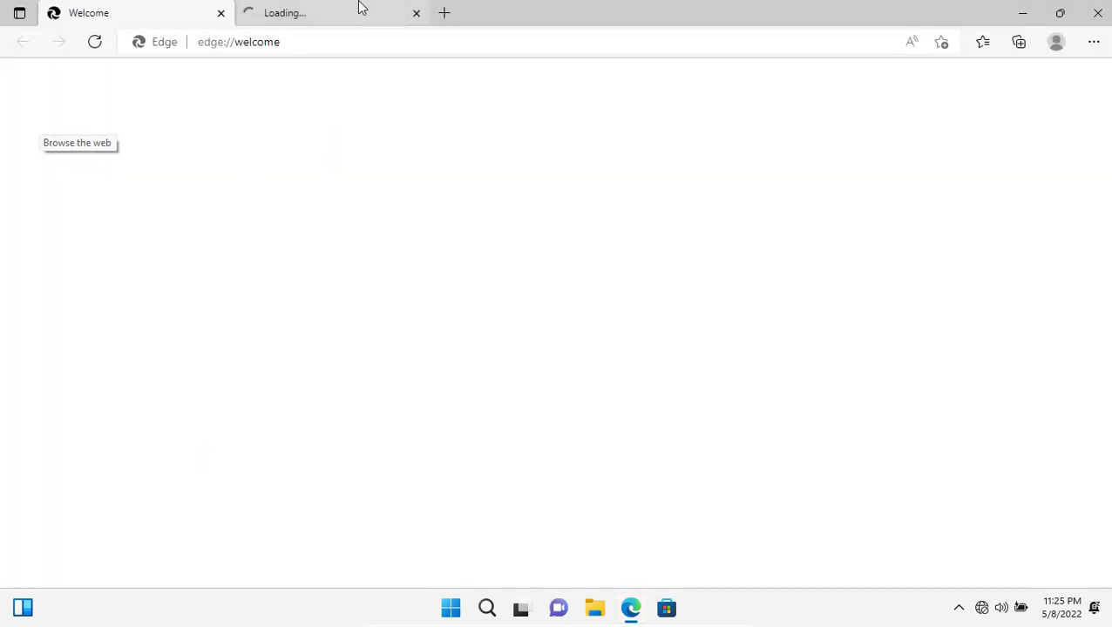
pyautogui.click(416, 13)
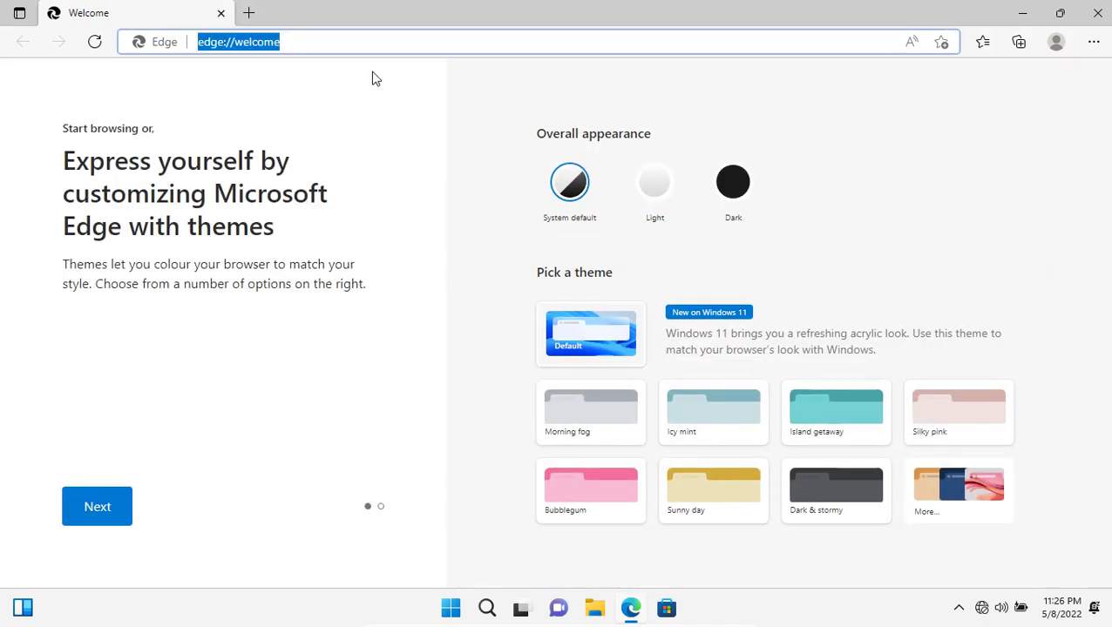
# Search the web in Microsoft Edge for "android tv download".
pyautogui.write('andro')
pyautogui.press('BackSpace')
pyautogui.write('oid tv d')
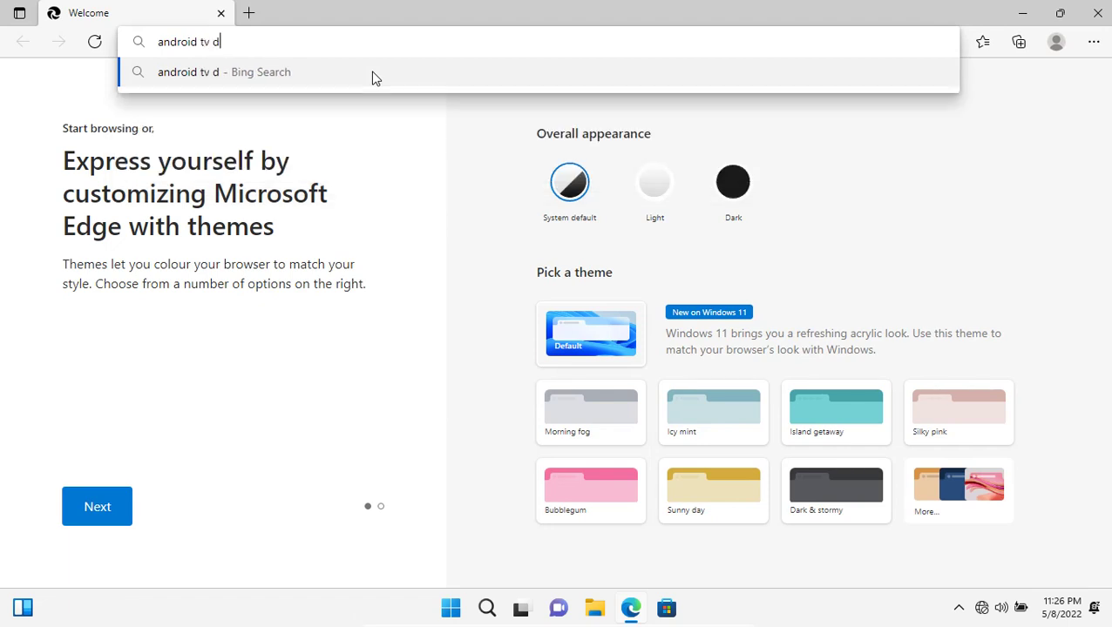
pyautogui.write('ownload')
pyautogui.press('Return')
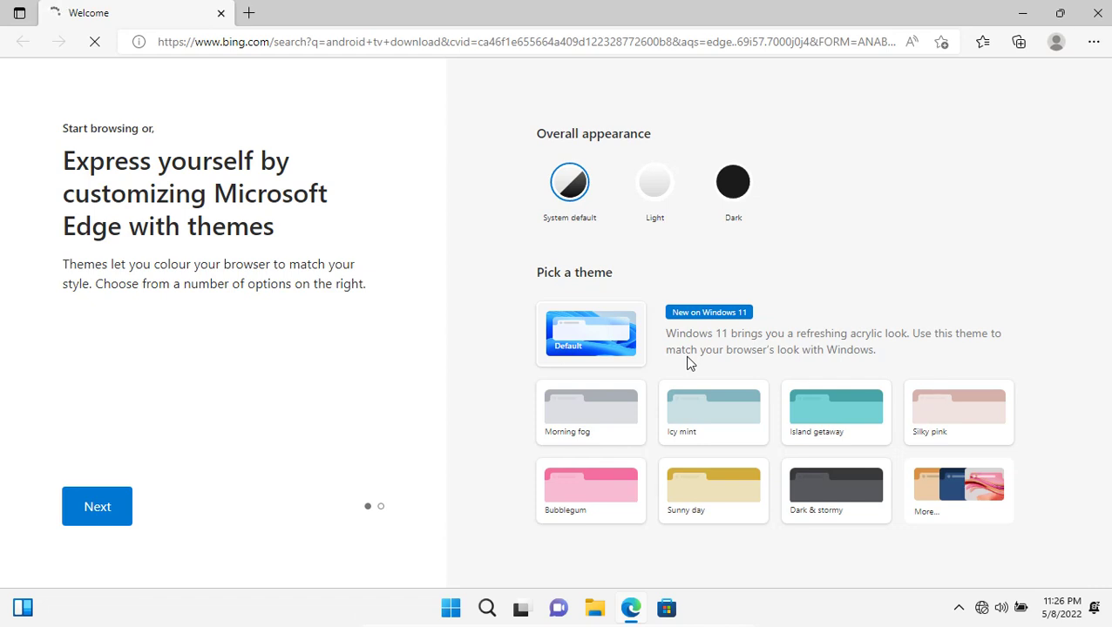
# Take the virtual machine out of full-screen view and close Microsoft Edge.
pyautogui.click(228, 47)
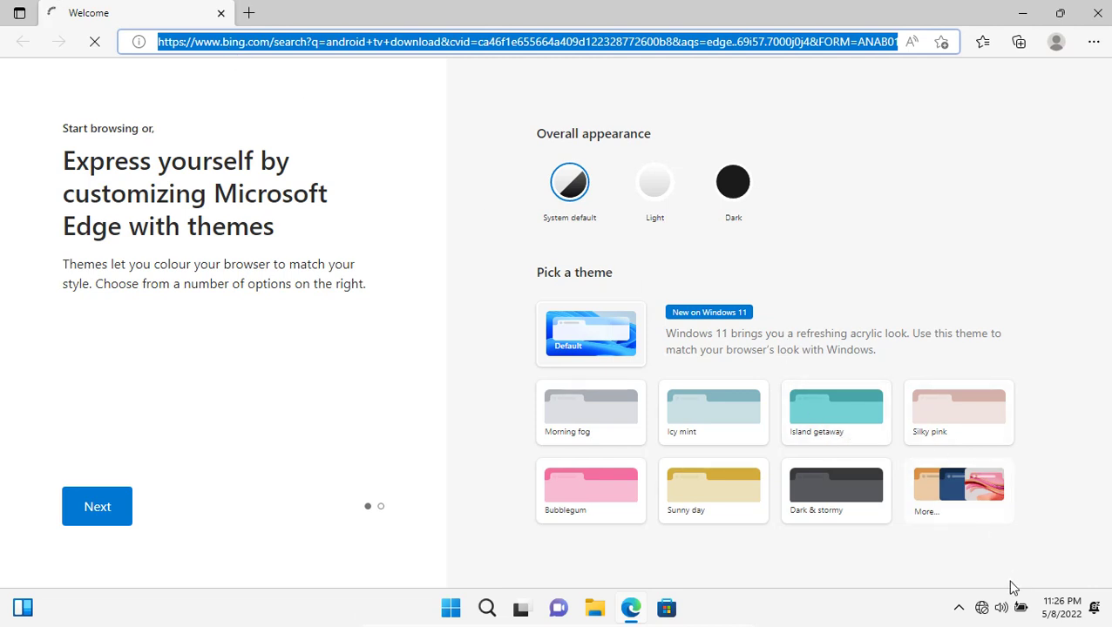
pyautogui.click(1008, 622)
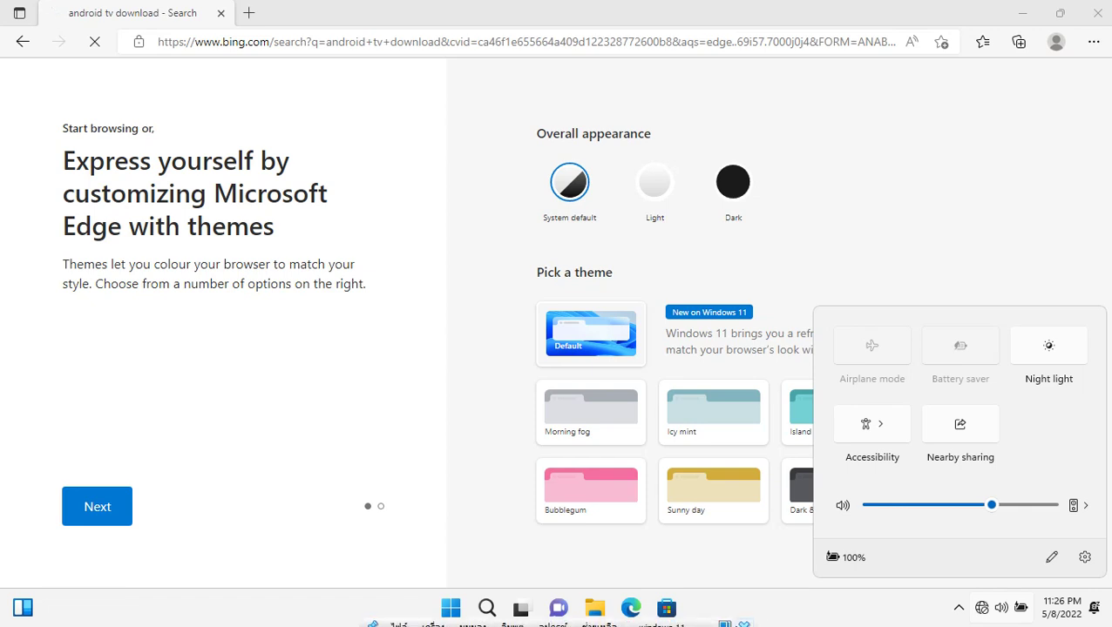
pyautogui.click(726, 619)
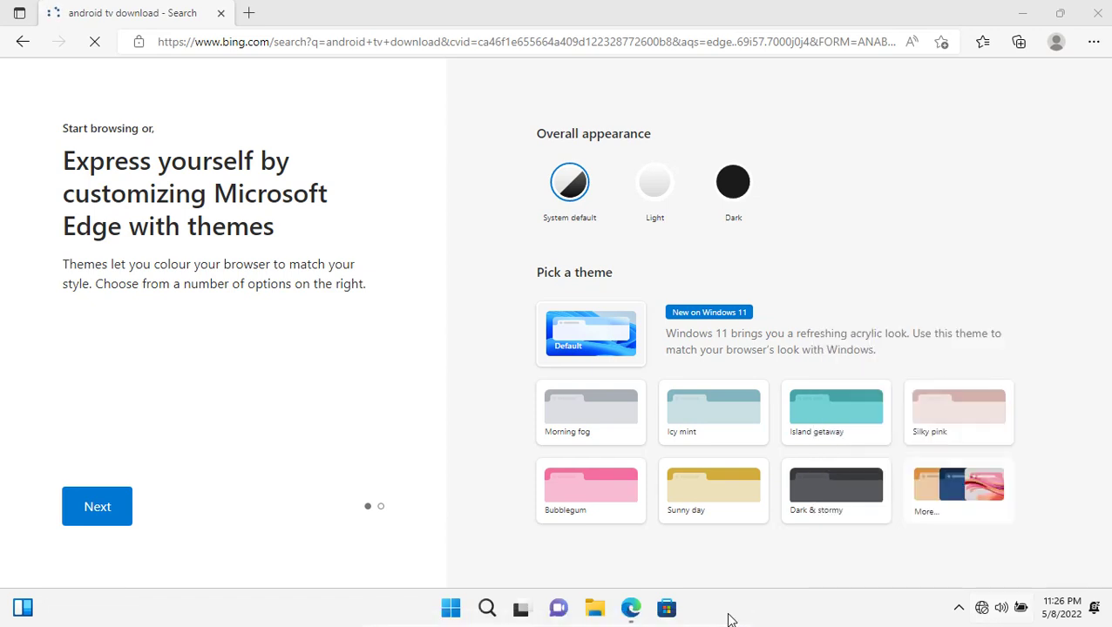
pyautogui.click(724, 618)
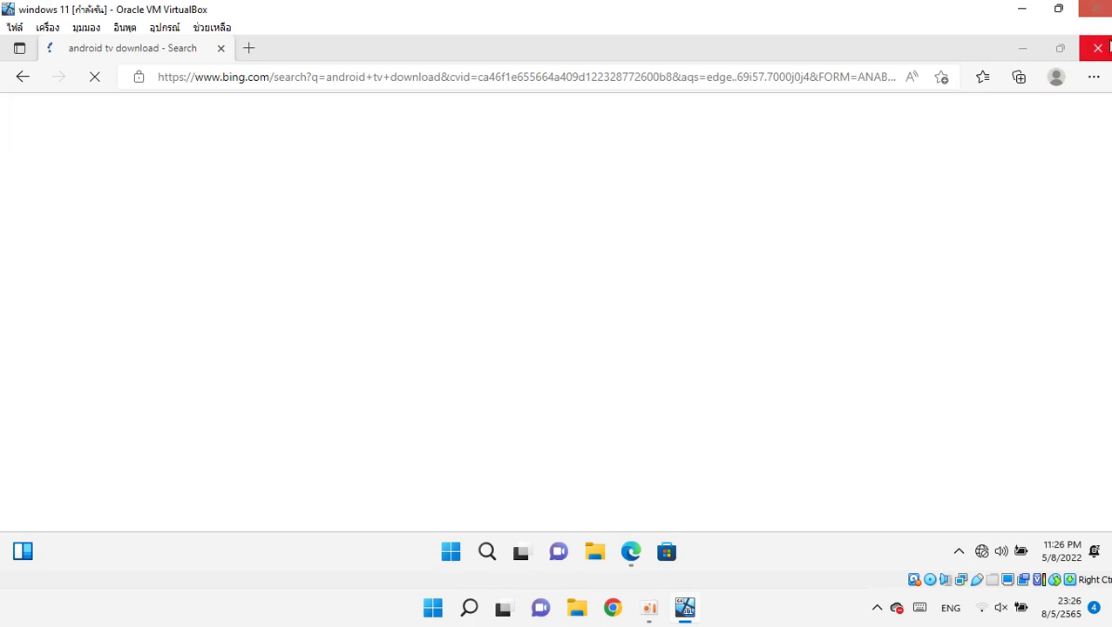
pyautogui.click(1107, 47)
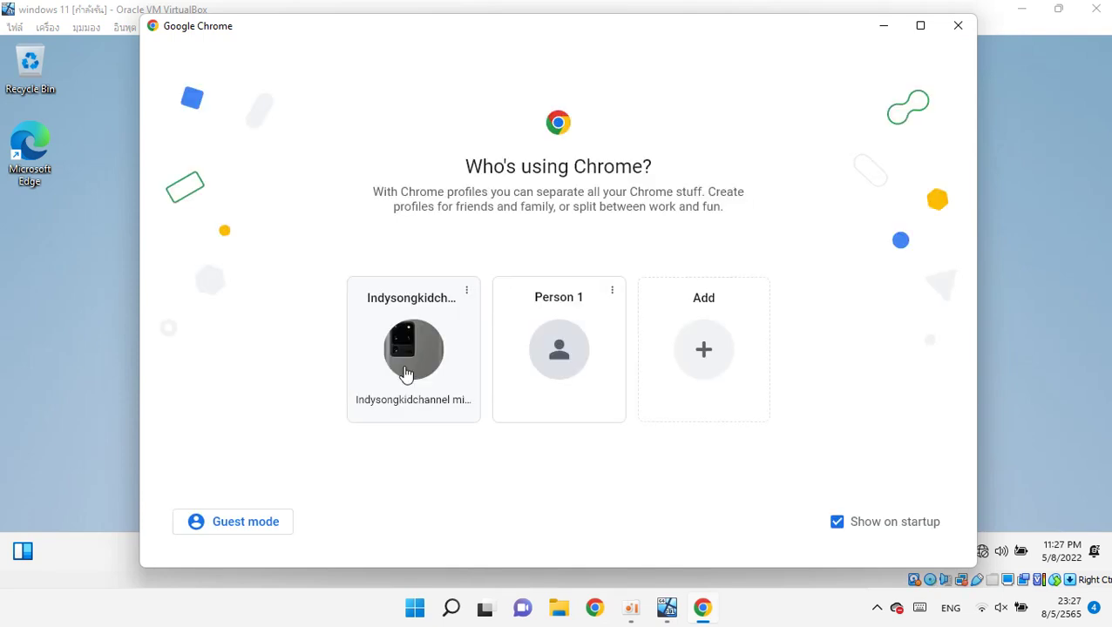
# Switch to Google Chrome on the host using the first profile and search Google for "topresize".
pyautogui.click(408, 380)
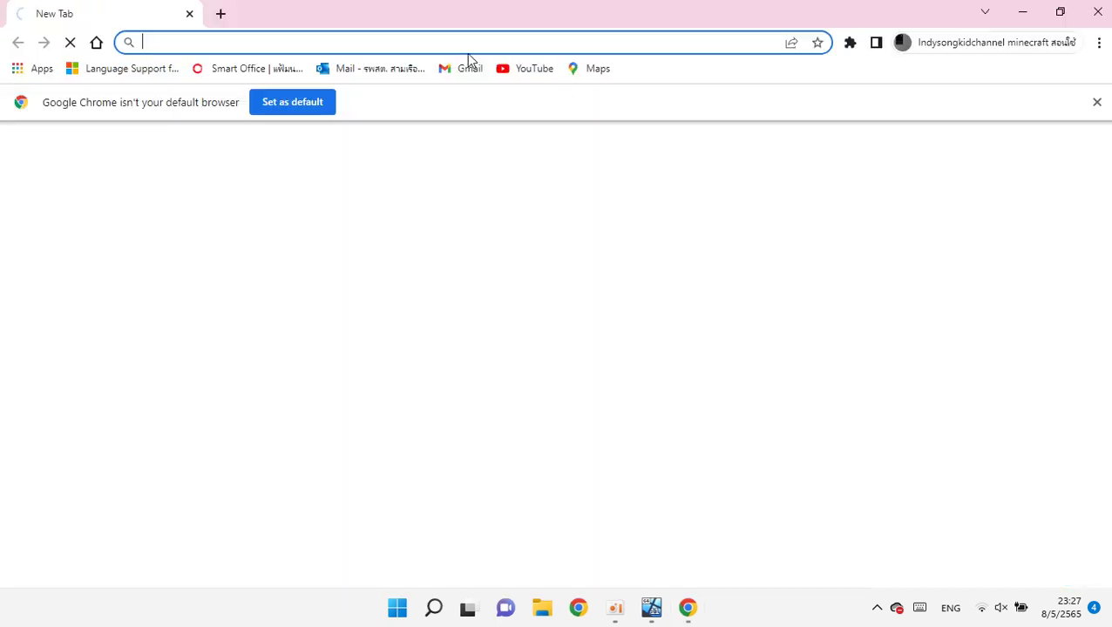
pyautogui.click(461, 35)
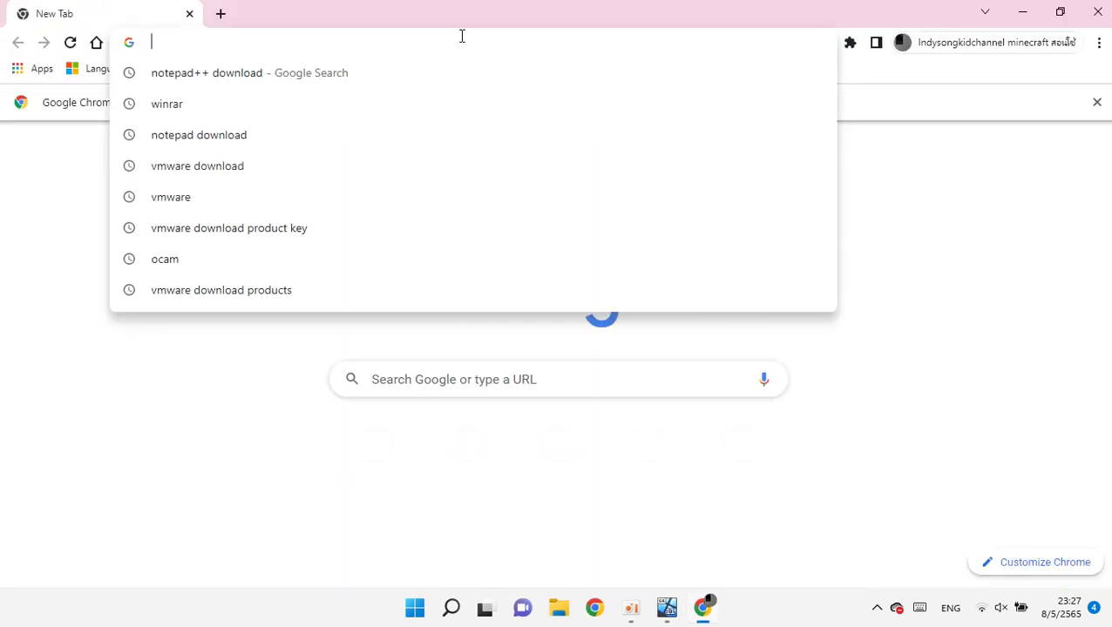
pyautogui.write('topresiz')
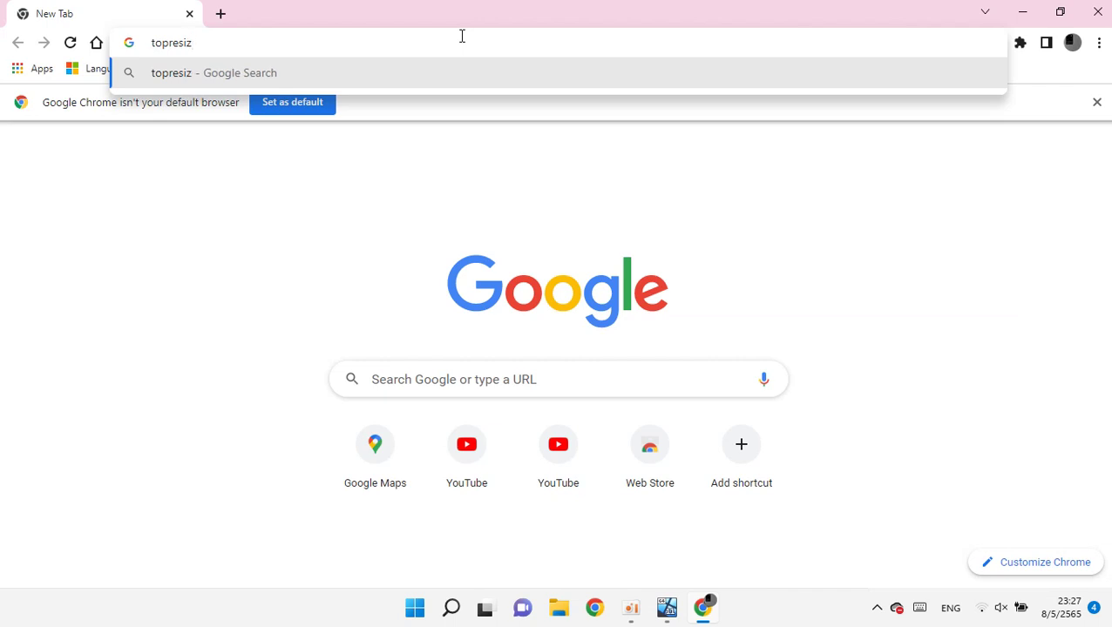
pyautogui.write('e')
pyautogui.press('Return')
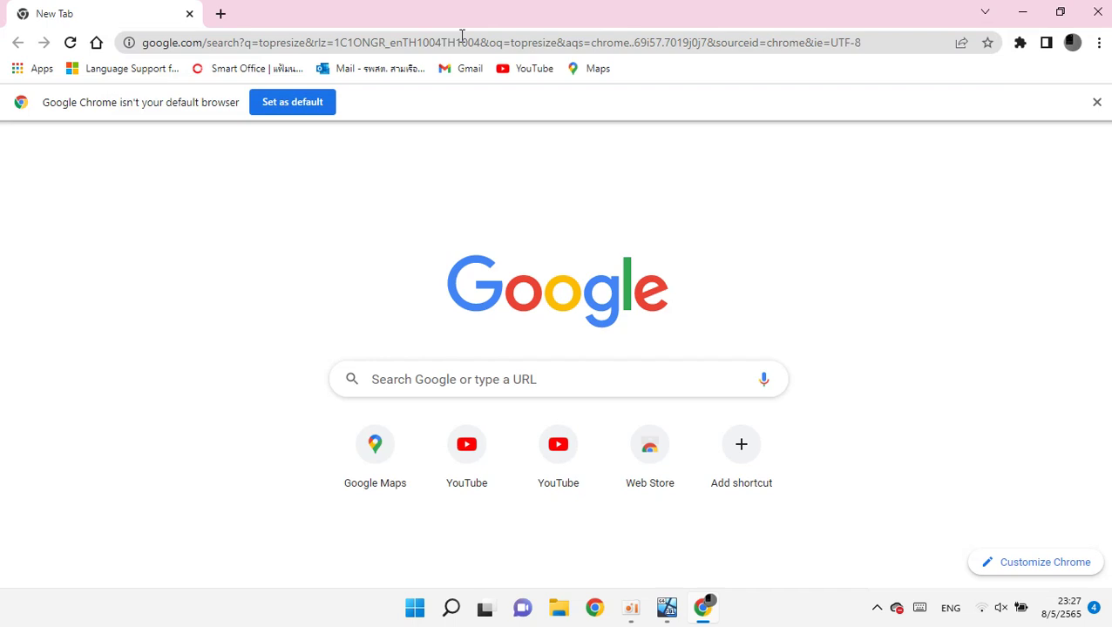
# Connect the host computer to the SMART_5Ghz Wi-Fi network and check the connection in quick settings.
pyautogui.click(1020, 610)
pyautogui.click(890, 297)
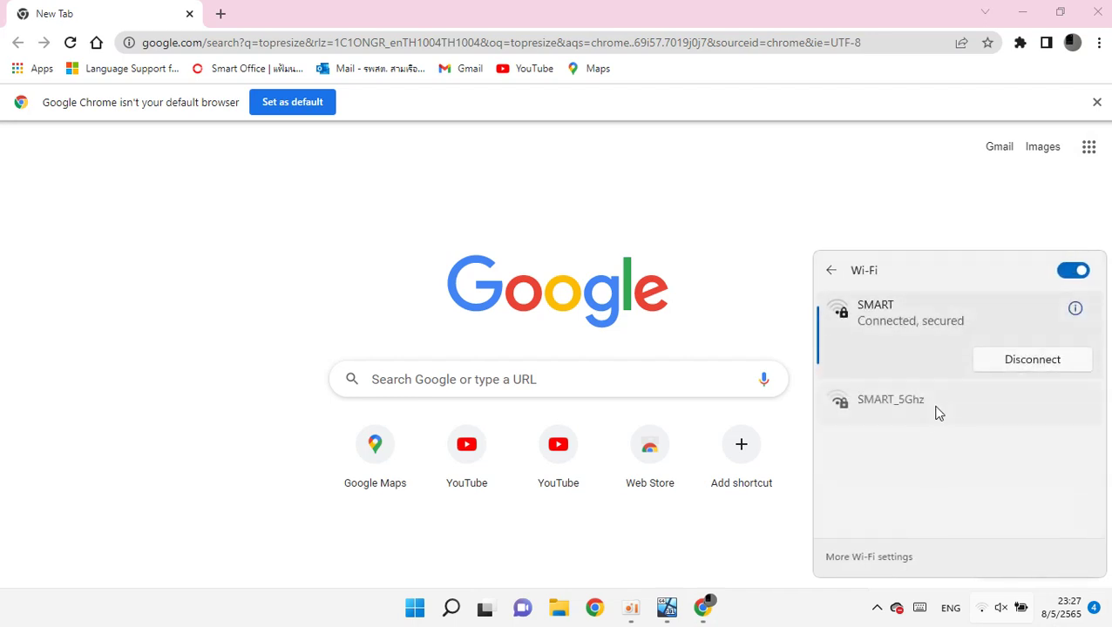
pyautogui.click(948, 394)
pyautogui.click(1002, 429)
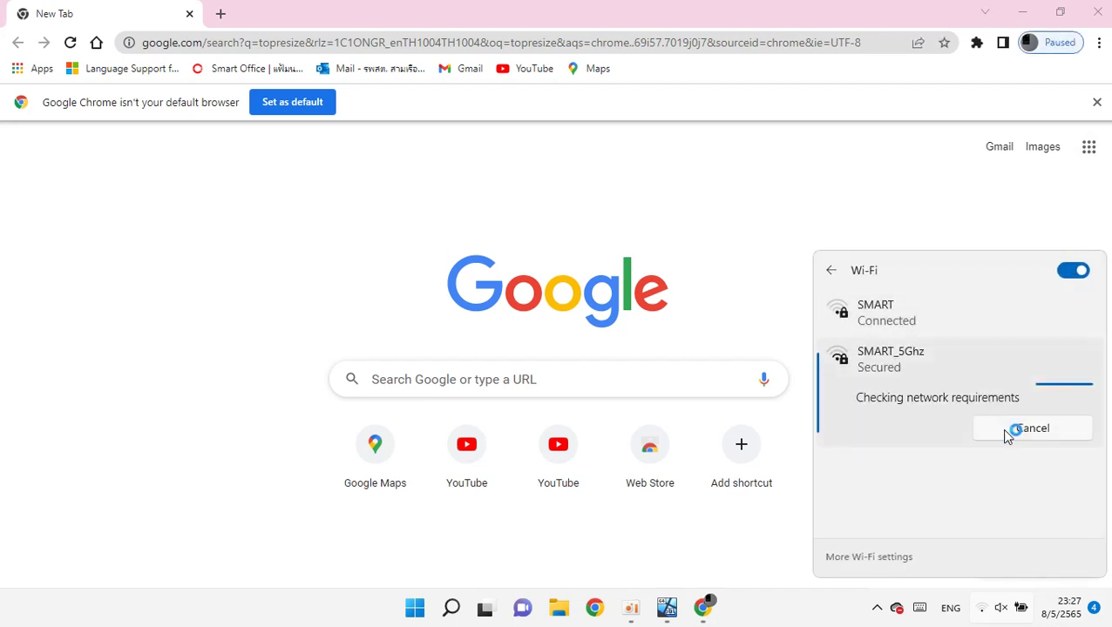
pyautogui.click(148, 42)
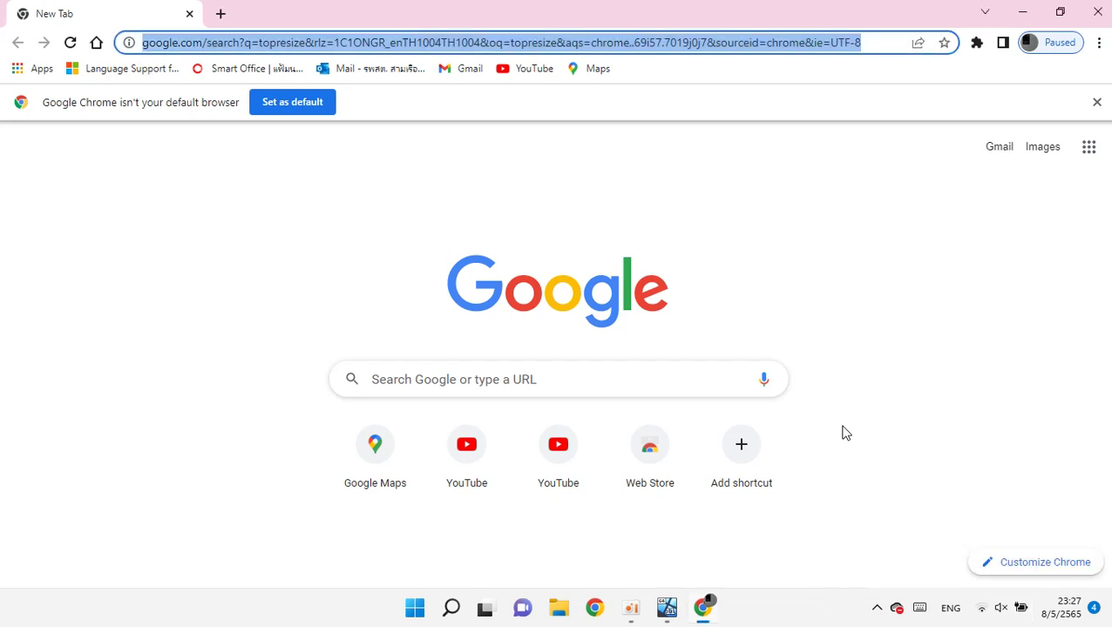
pyautogui.click(915, 514)
pyautogui.click(1001, 608)
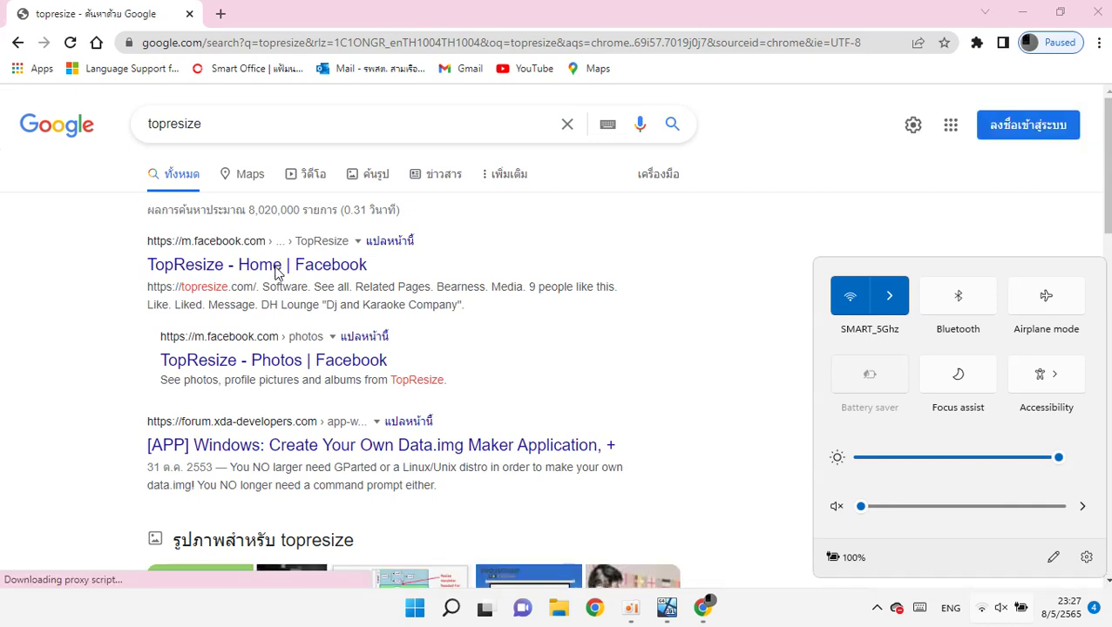
pyautogui.click(306, 118)
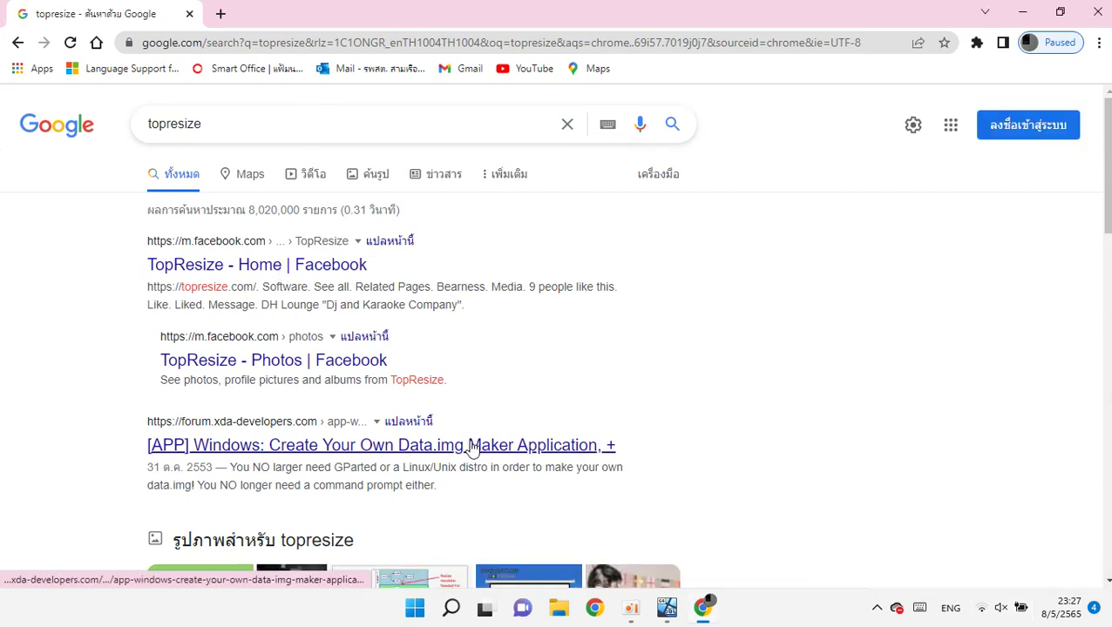
# Open the XDA forum result about the Data.img Maker application and follow the download link in its first post.
pyautogui.scroll(-2, 489, 437)
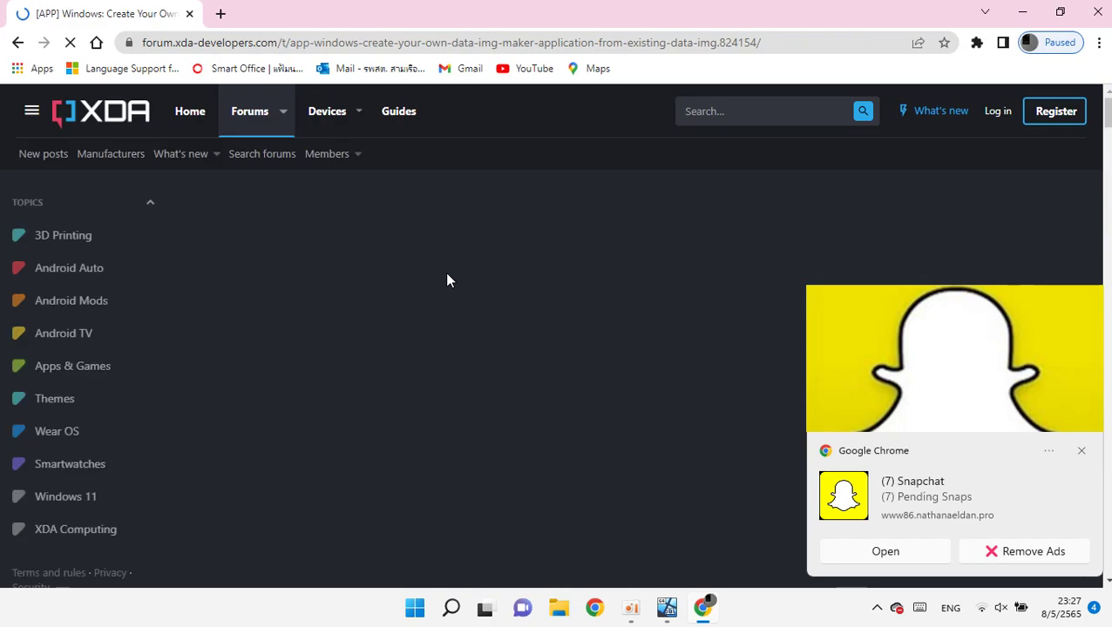
pyautogui.scroll(-10, 447, 280)
pyautogui.scroll(-20, 559, 319)
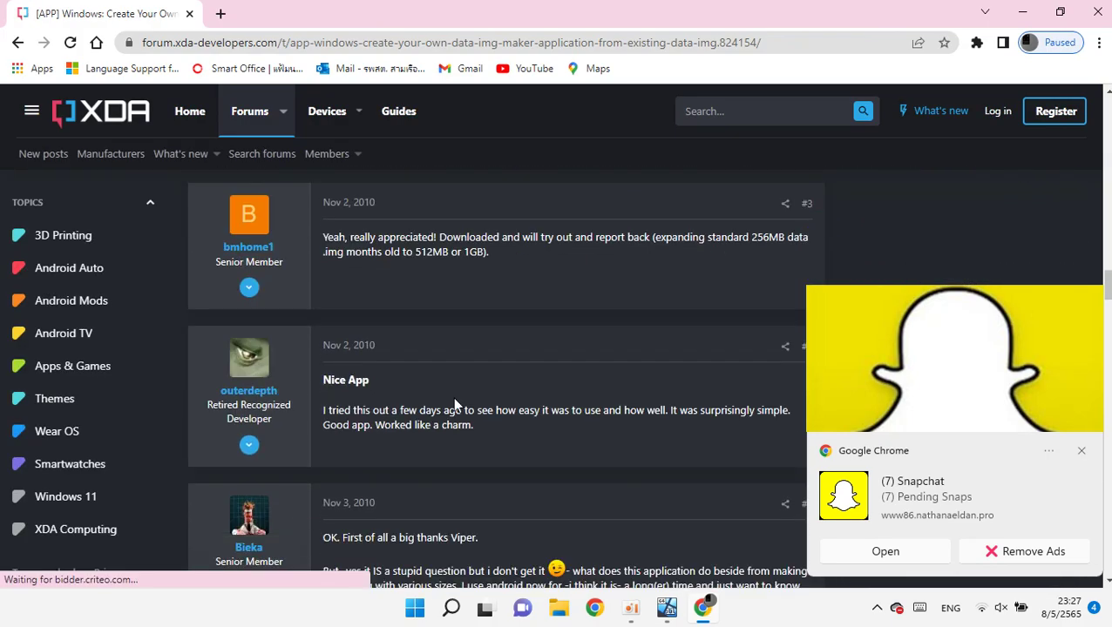
pyautogui.scroll(10, 452, 398)
pyautogui.click(392, 489)
pyautogui.click(123, 11)
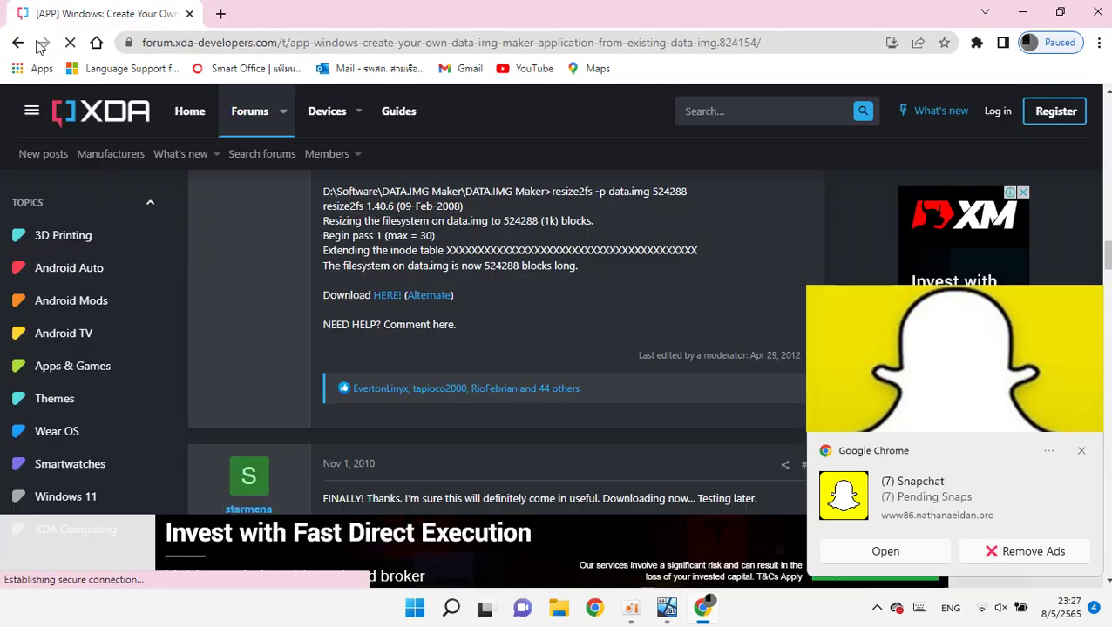
# Open Chrome's Downloads page, check the toporesize-0.7.1.zip tab, and return from the forum thread to the topresize search results.
pyautogui.hotkey('alt', 'f')
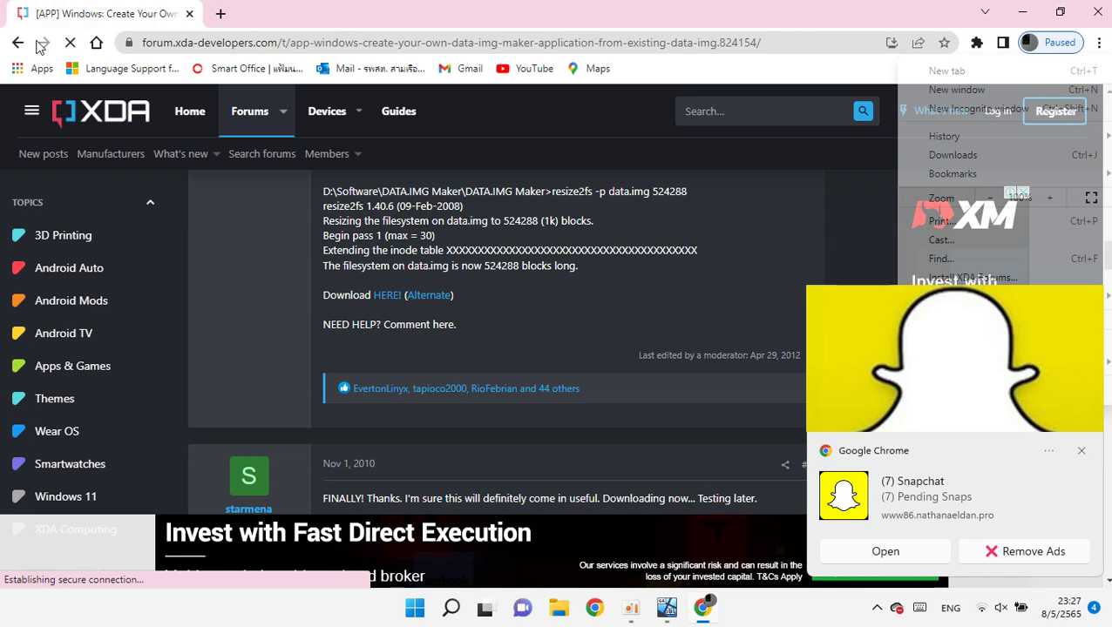
pyautogui.click(969, 156)
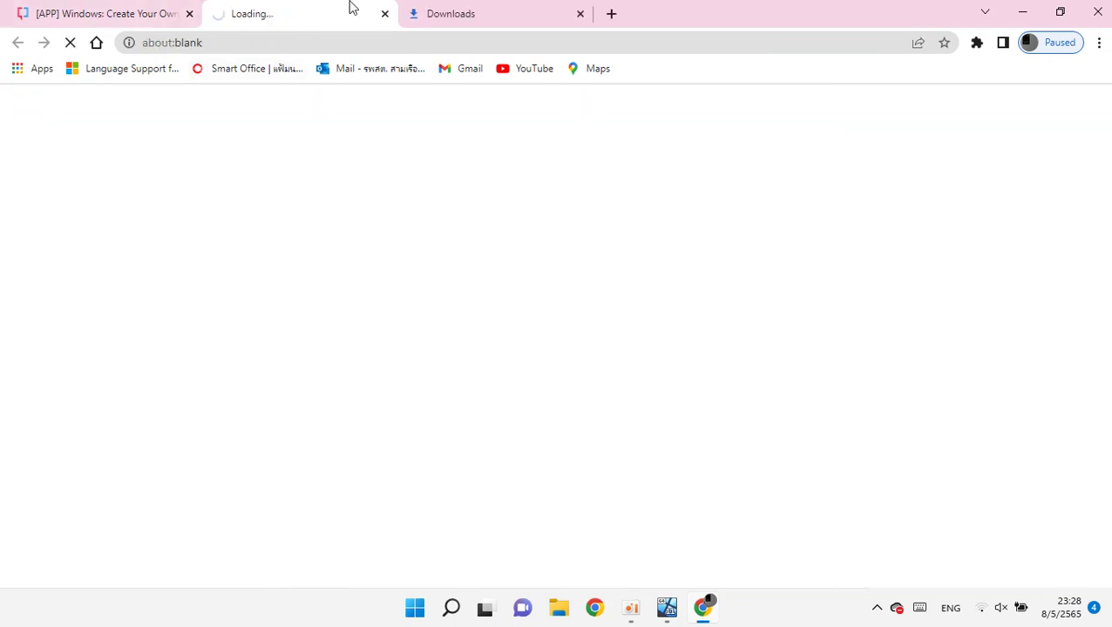
pyautogui.click(122, 19)
pyautogui.click(310, 7)
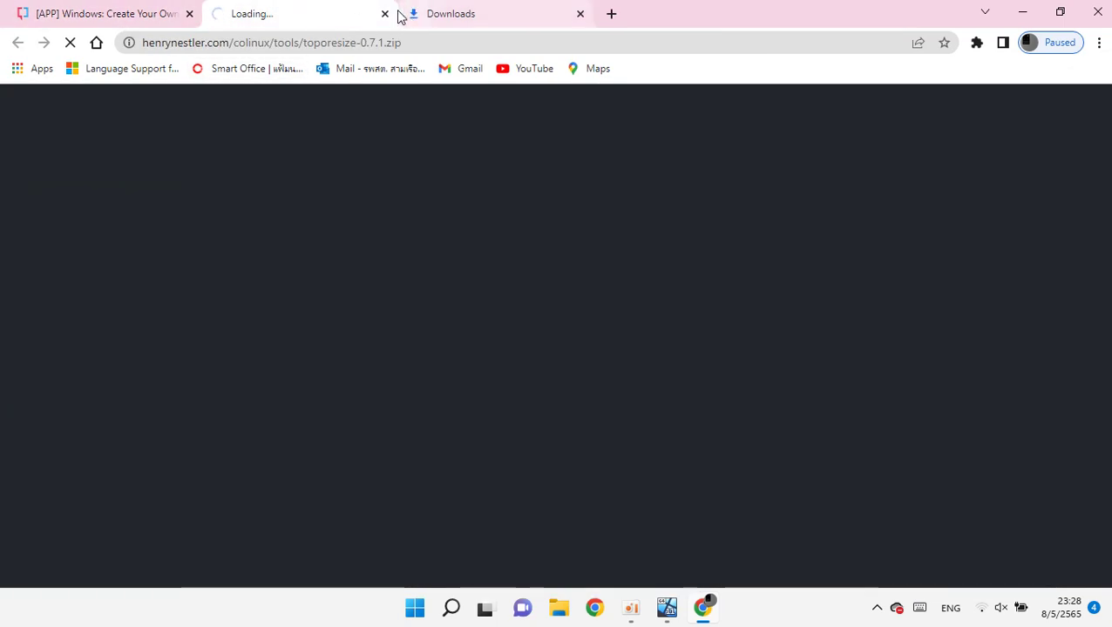
pyautogui.click(105, 13)
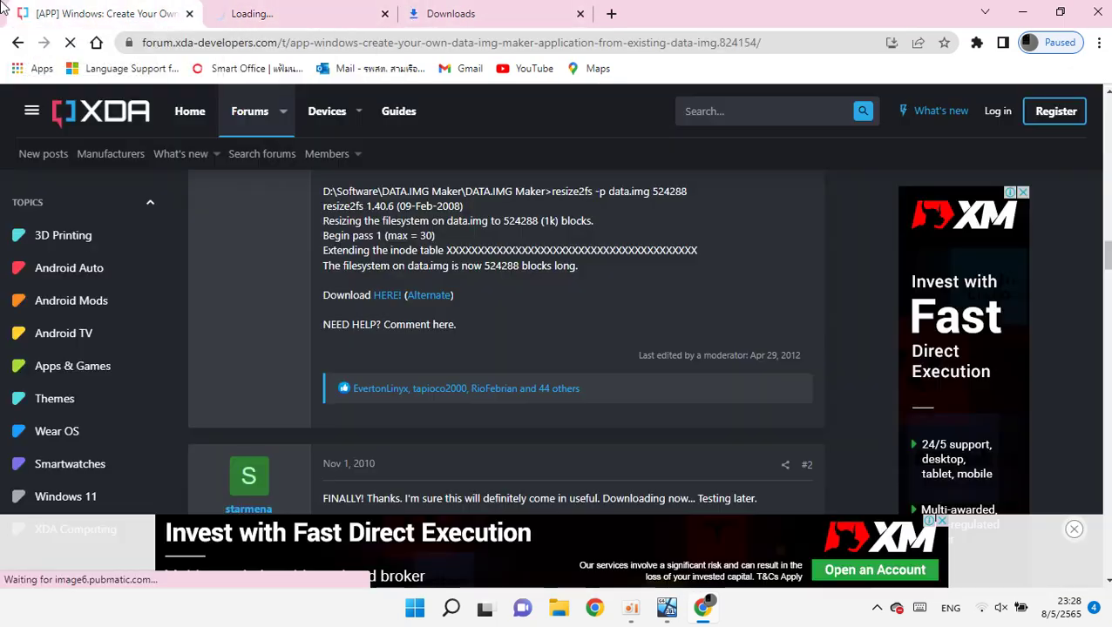
pyautogui.click(18, 46)
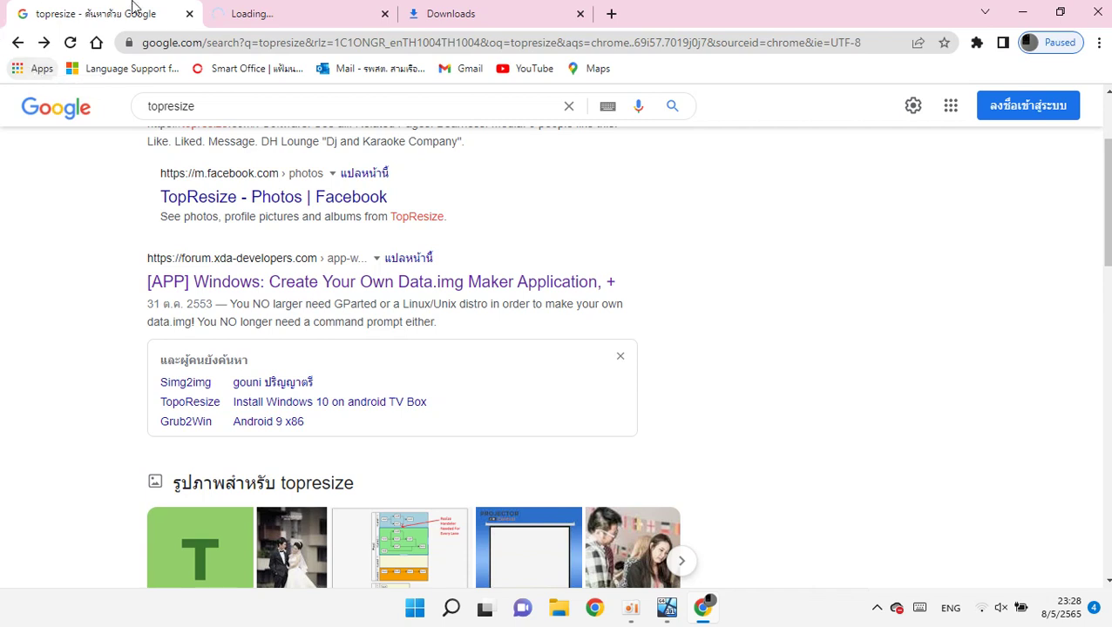
# Examine the host's available Wi-Fi networks, comparing the SMART and SMART_5Ghz entries.
pyautogui.click(1025, 608)
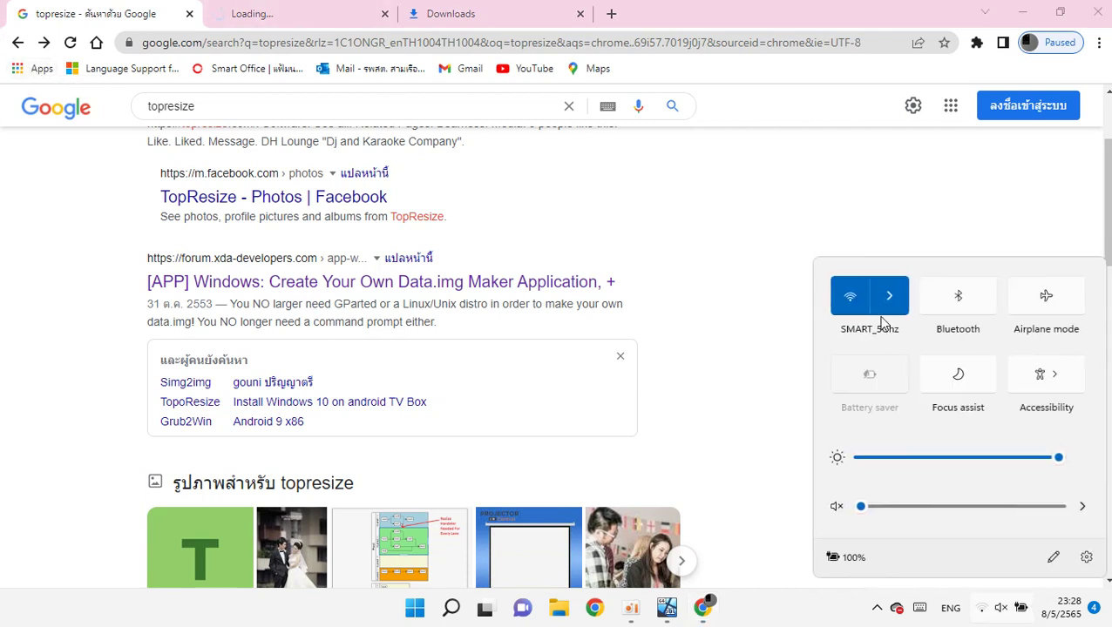
pyautogui.click(887, 296)
pyautogui.click(935, 394)
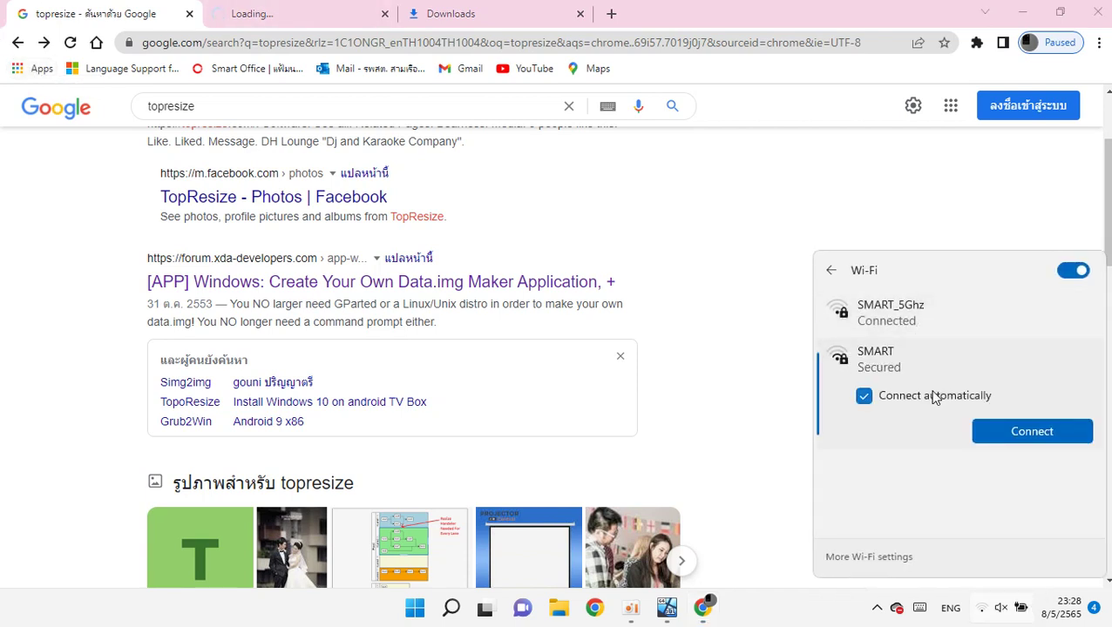
pyautogui.click(948, 323)
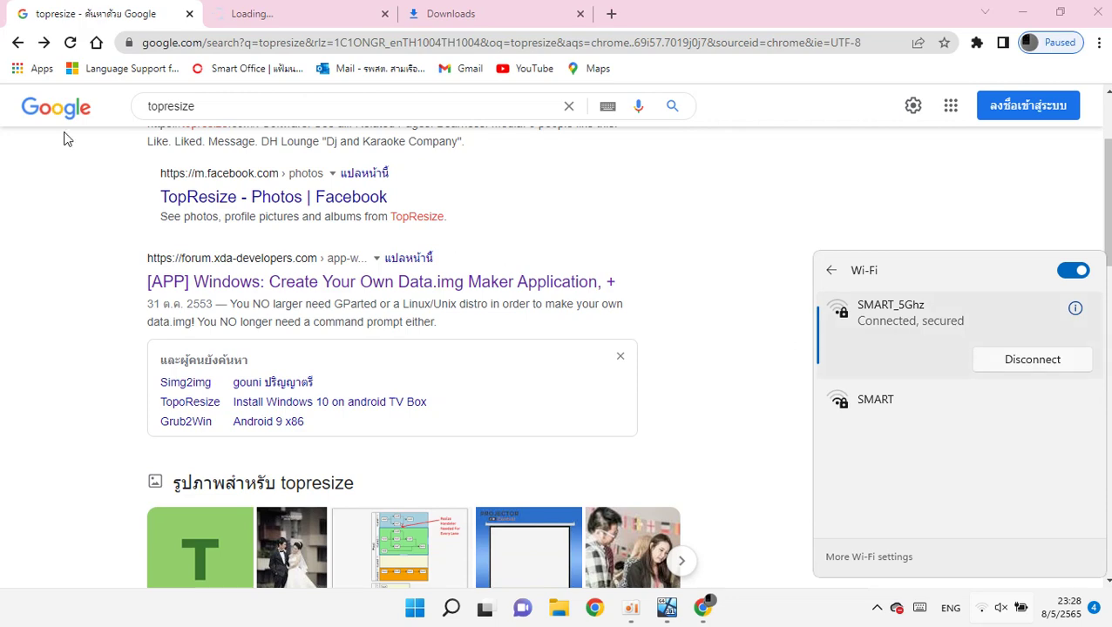
# Close the tab that is still loading the TopoResize download.
pyautogui.click(357, 9)
pyautogui.click(407, 18)
pyautogui.click(384, 13)
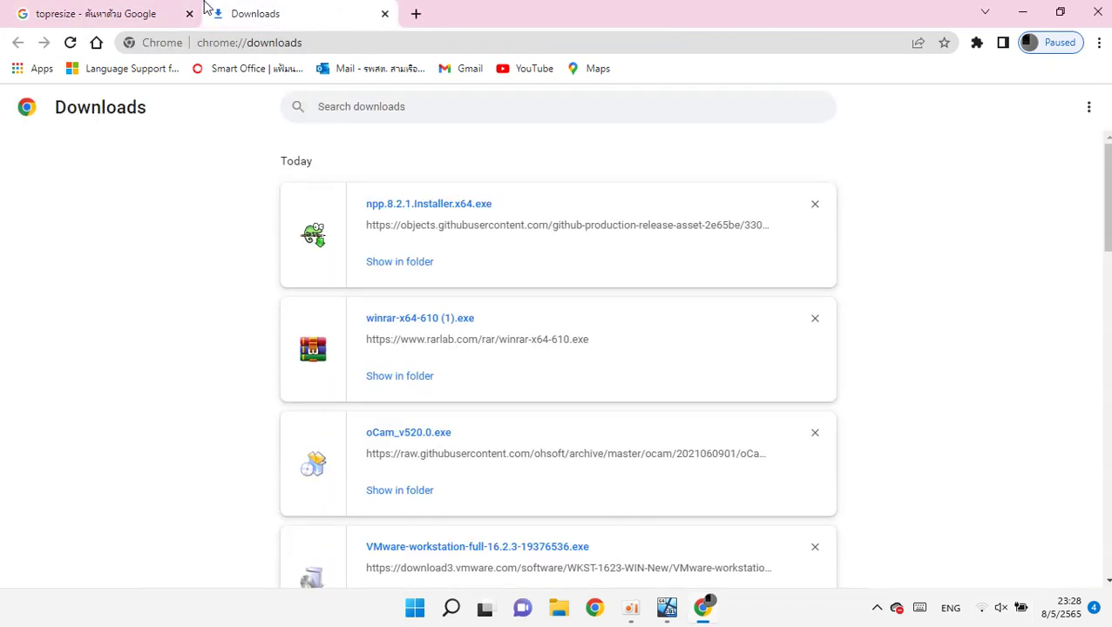
# Replace the topresize query in Google with grub2win and run the search.
pyautogui.click(91, 8)
pyautogui.moveTo(248, 100); pyautogui.dragTo(3, 211)
pyautogui.write('gru')
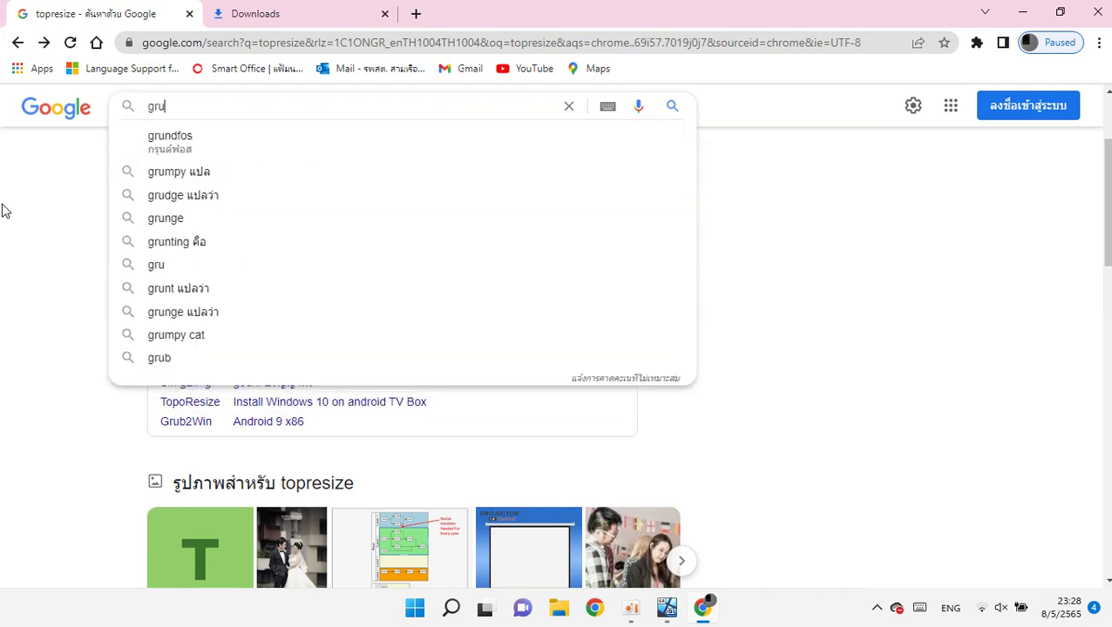
pyautogui.write('b2w')
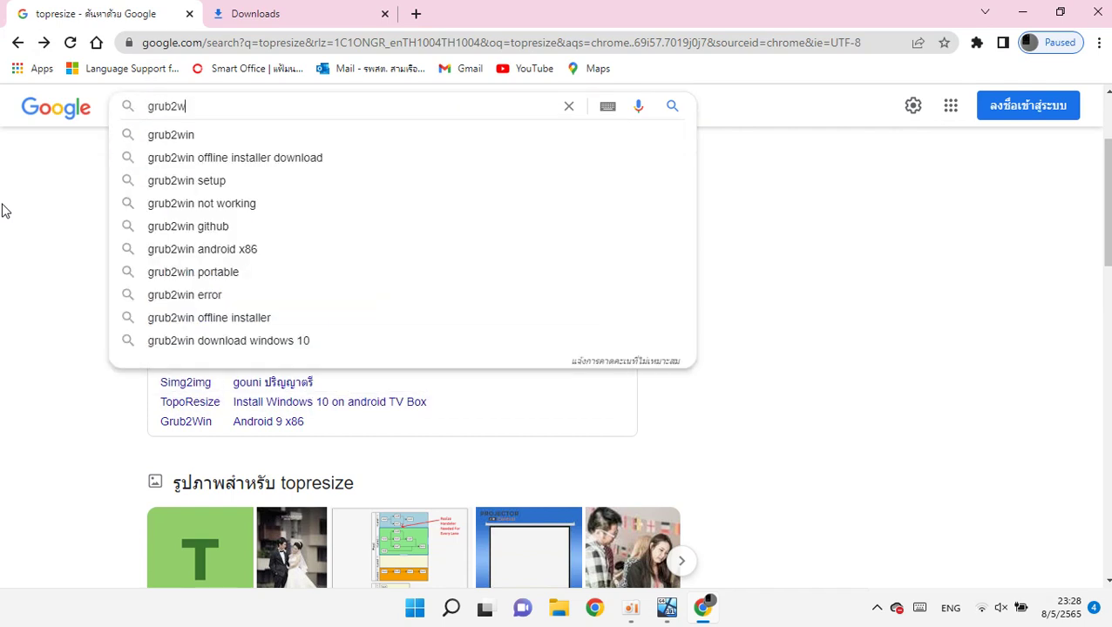
pyautogui.press('Down')
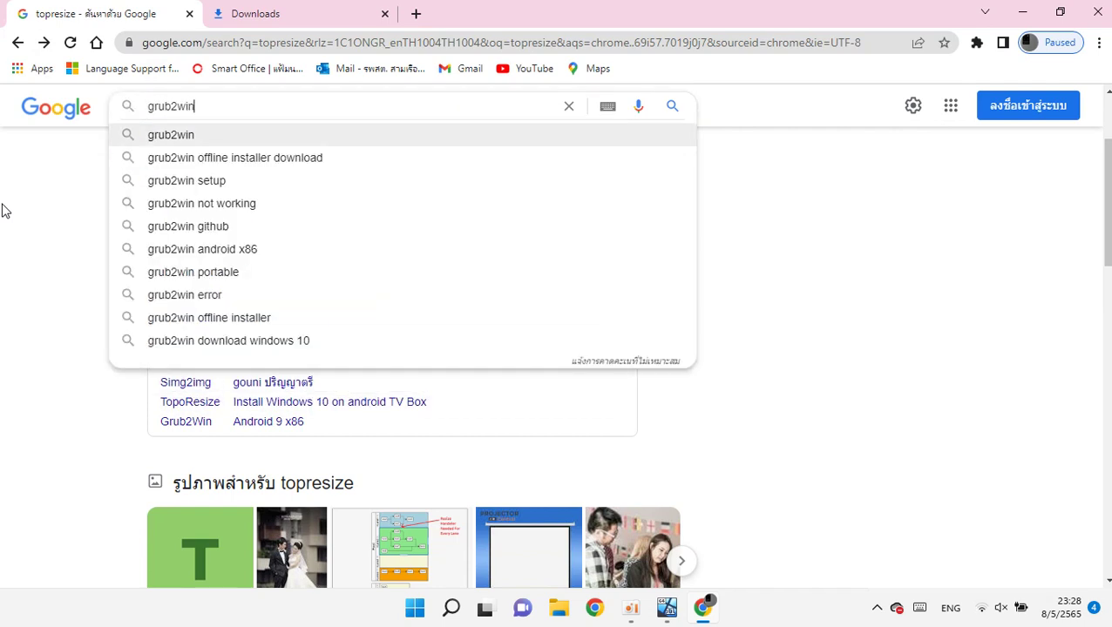
pyautogui.press('Return')
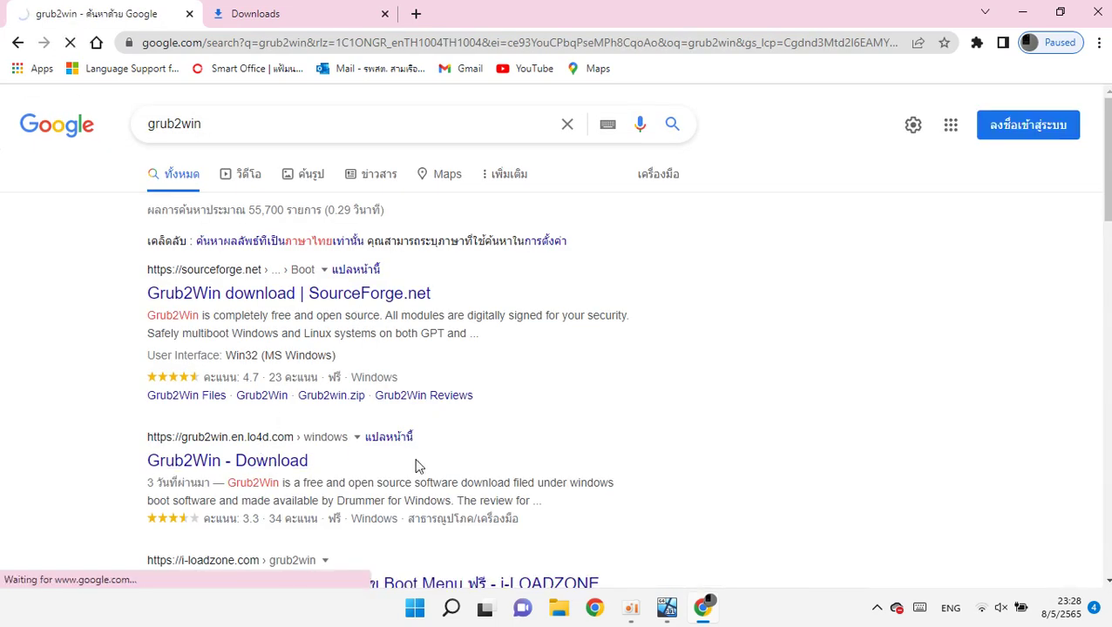
# Open the LO4D Grub2Win result, go to its download page and choose the LO4D.com US mirror.
pyautogui.scroll(-2, 243, 384)
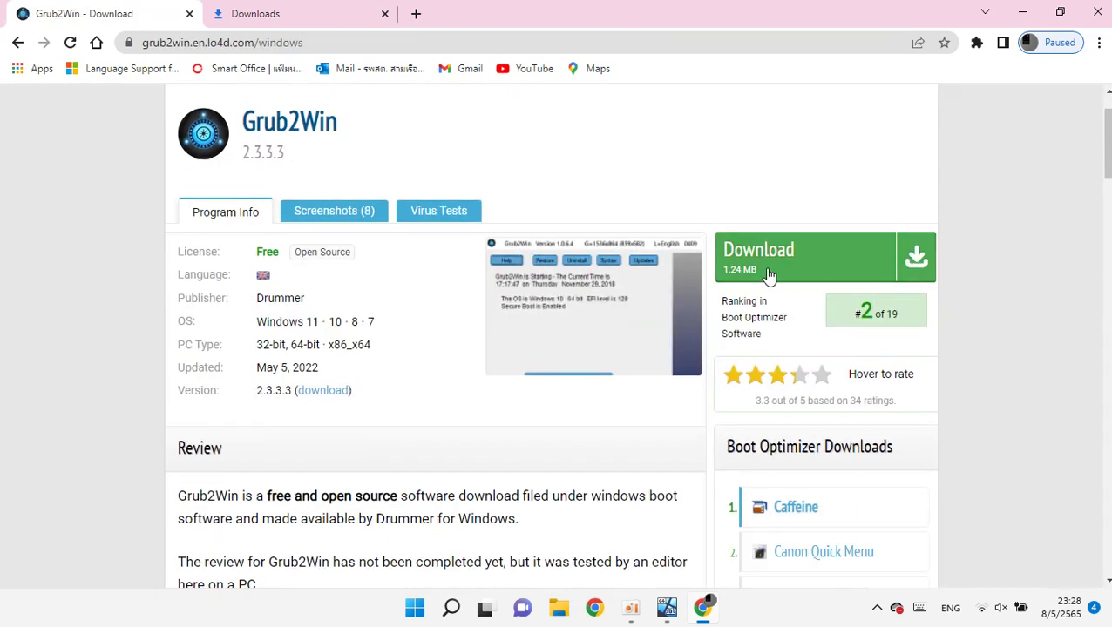
pyautogui.click(794, 242)
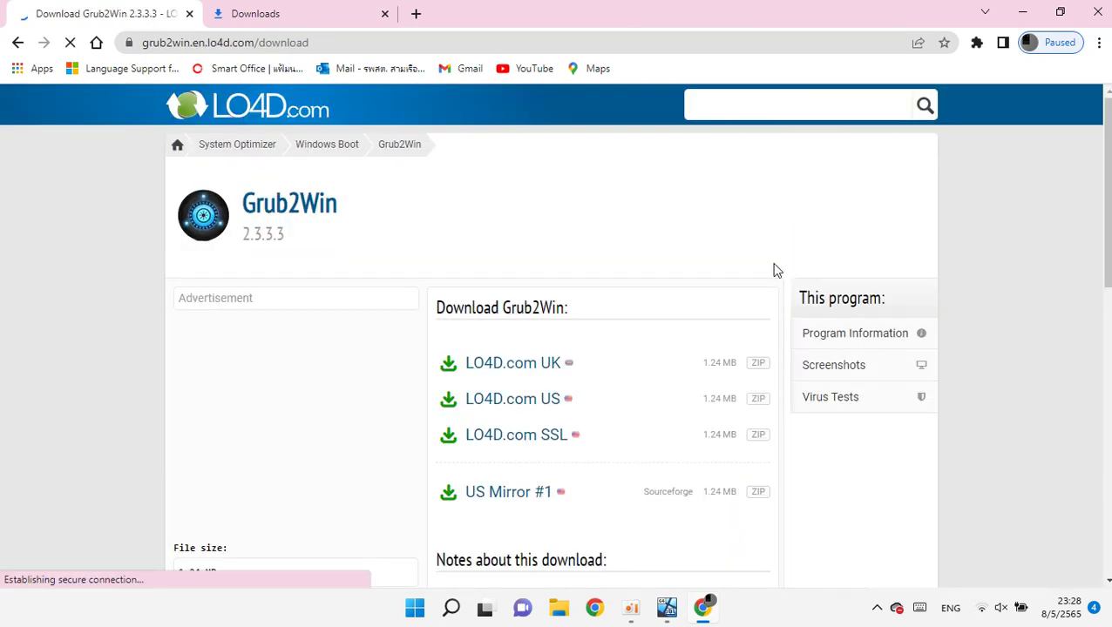
pyautogui.click(516, 406)
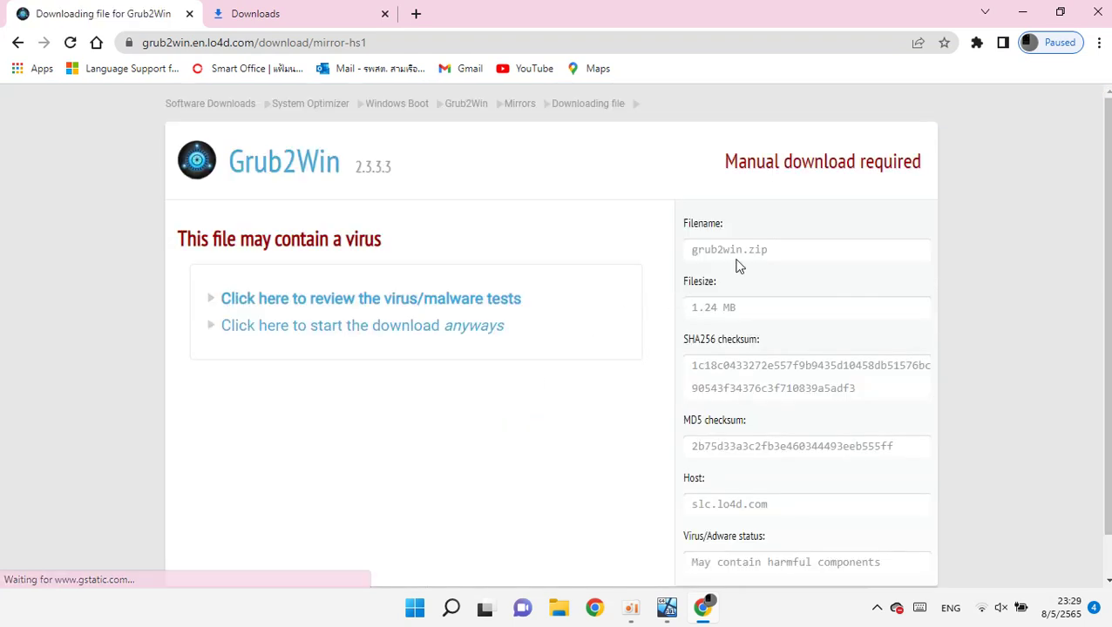
# Restore the browser to a smaller window and choose to start the grub2win.zip download anyway.
pyautogui.scroll(-1, 482, 255)
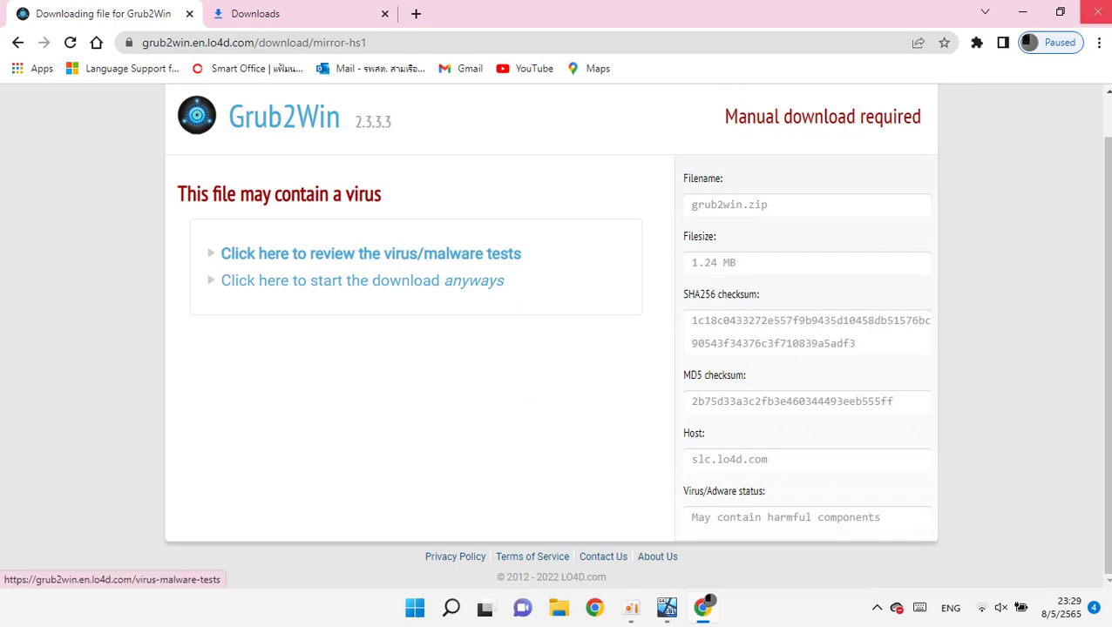
pyautogui.click(1059, 12)
pyautogui.scroll(-4, 526, 273)
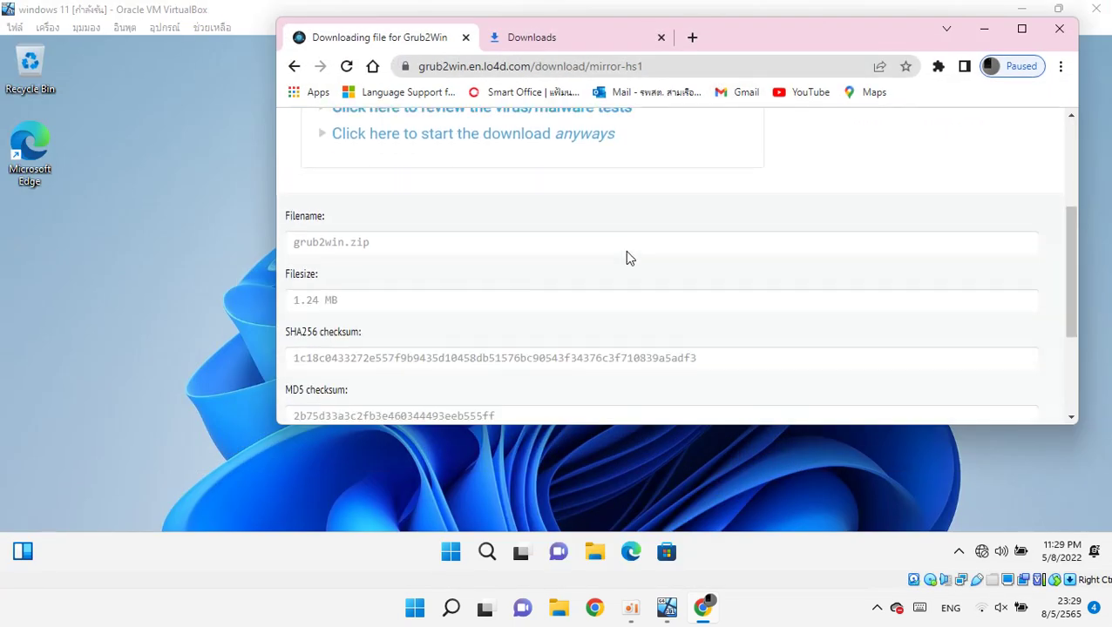
pyautogui.scroll(5, 523, 323)
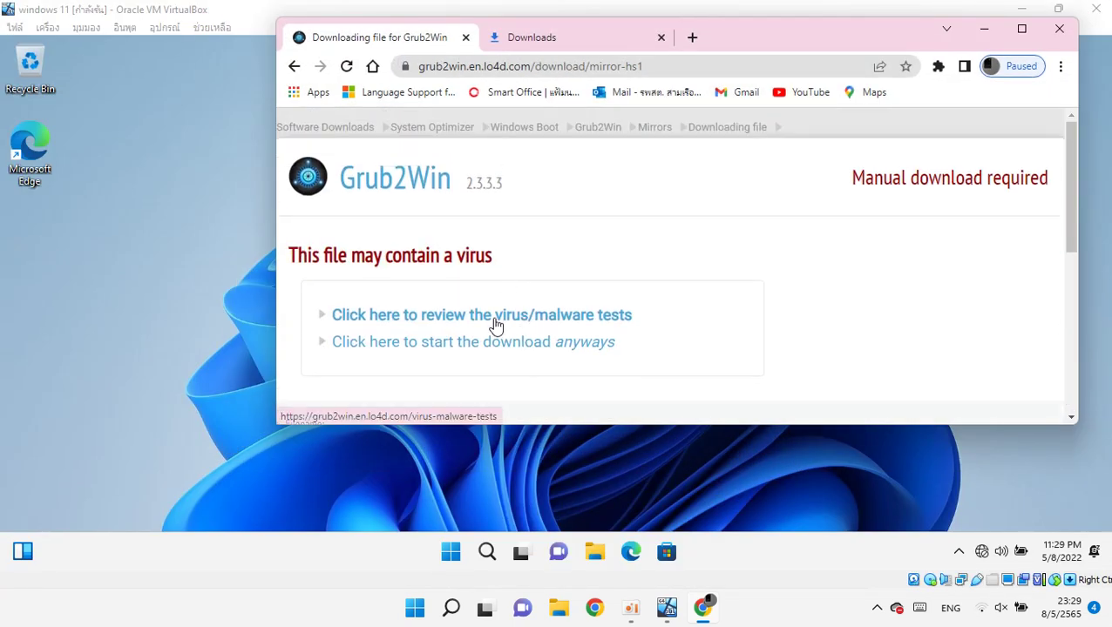
pyautogui.click(492, 344)
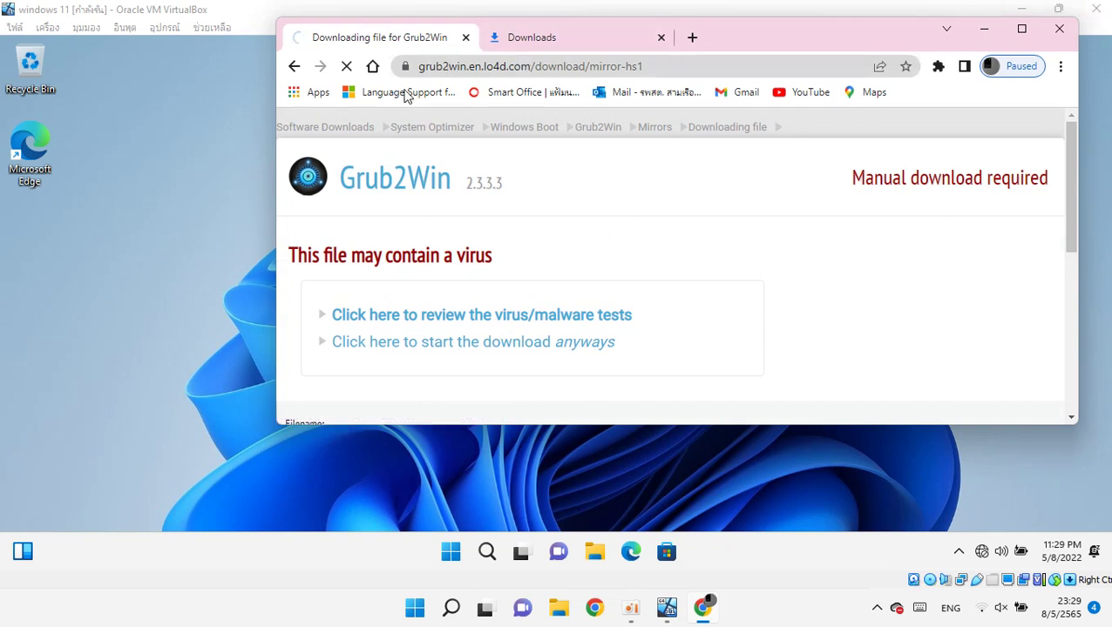
pyautogui.scroll(-1, 995, 227)
pyautogui.scroll(-3, 996, 227)
pyautogui.scroll(4, 832, 133)
pyautogui.click(611, 12)
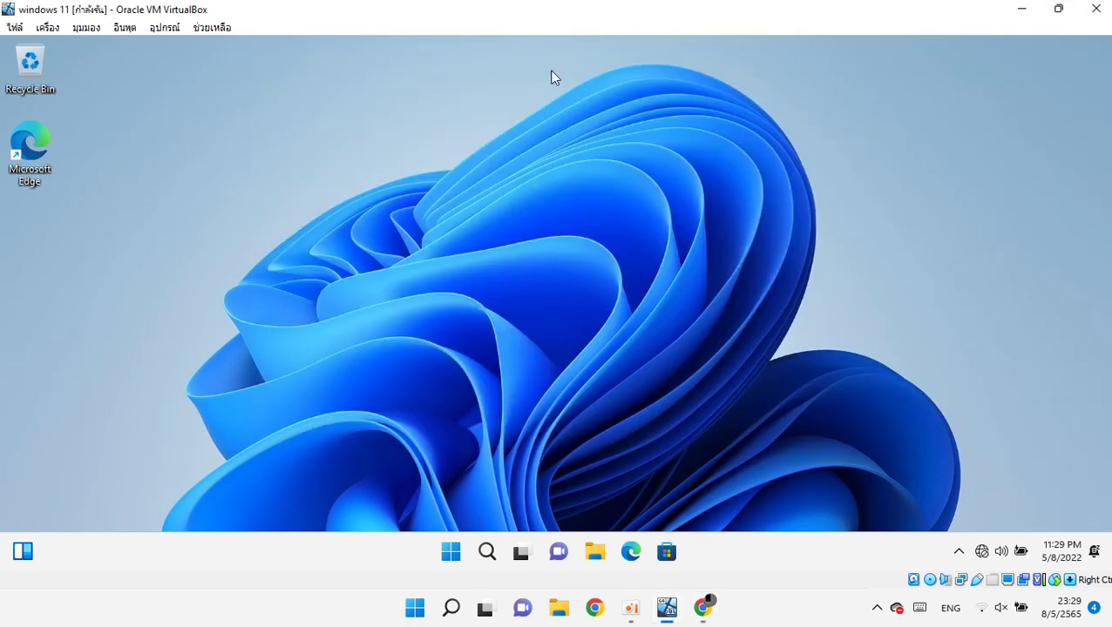
pyautogui.click(594, 607)
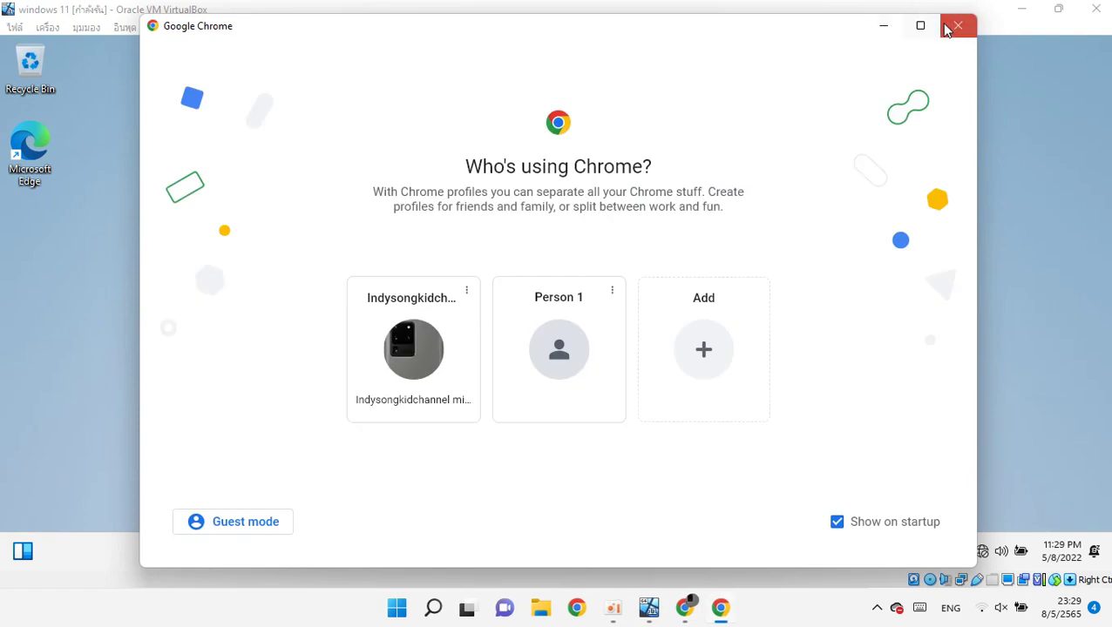
pyautogui.click(957, 25)
# Return to the Grub2Win mirror page, start the download anyway once more, and check the host's Wi-Fi in quick settings.
pyautogui.click(702, 607)
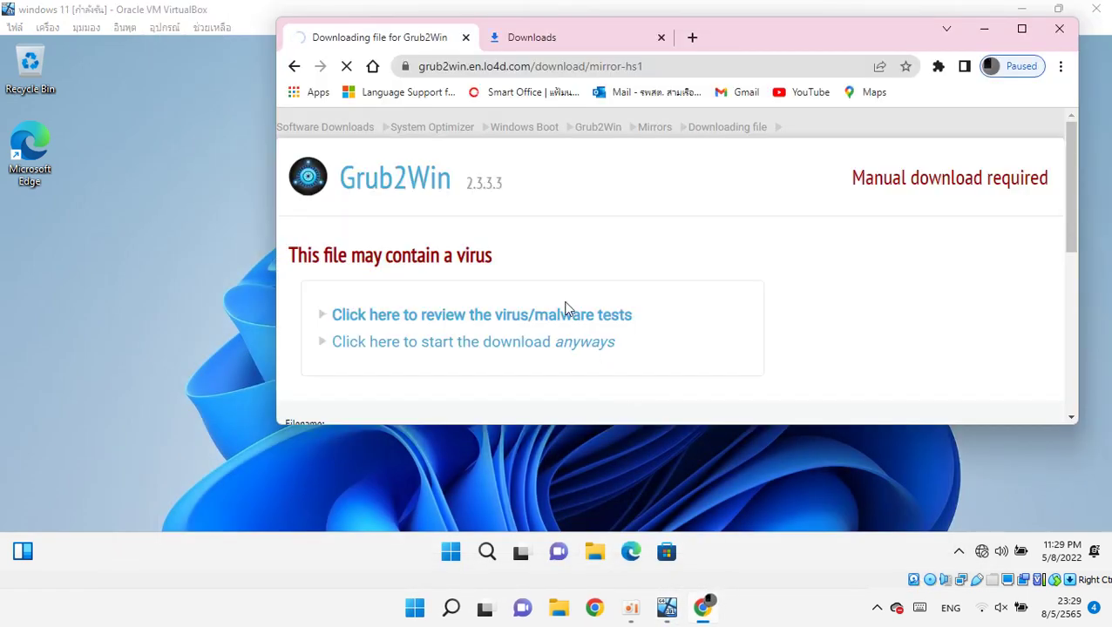
pyautogui.click(521, 344)
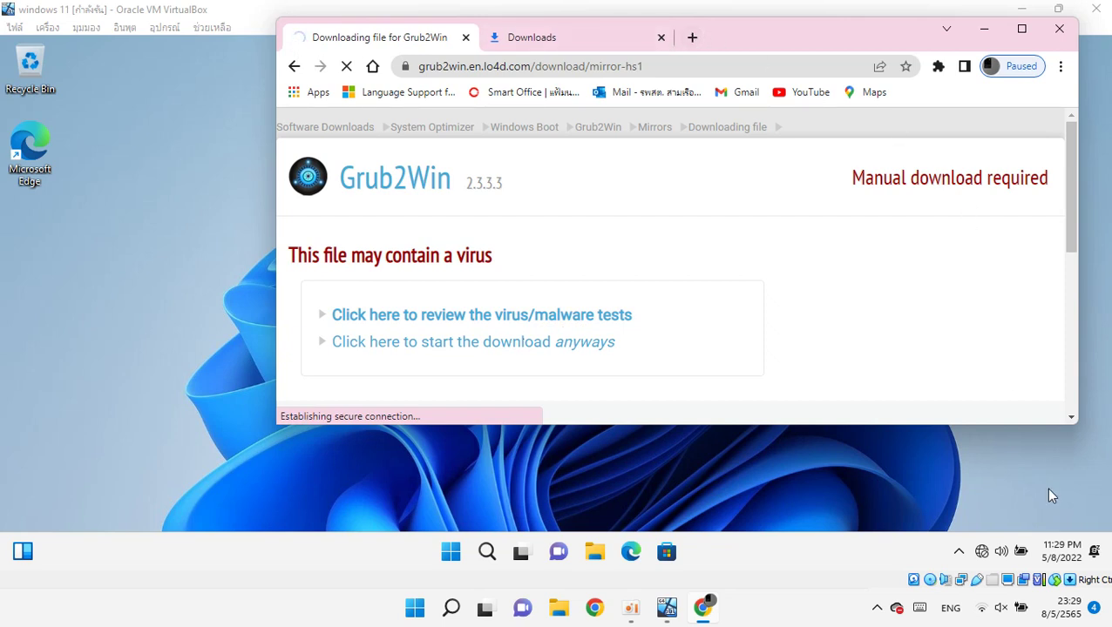
pyautogui.click(984, 552)
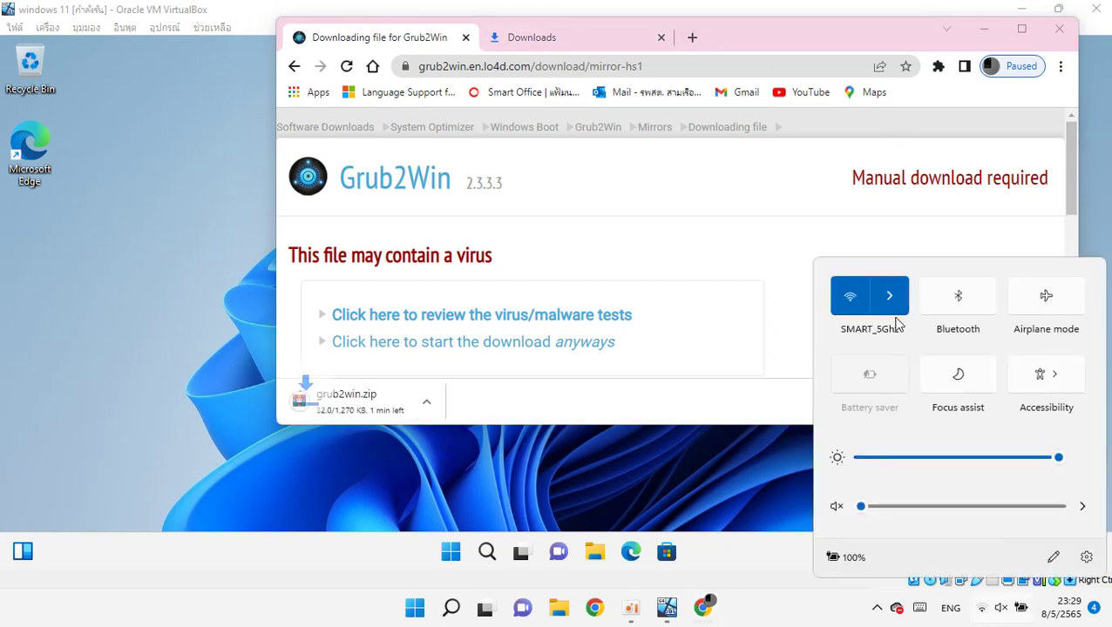
# Go back through the browsing history to the topresize results and open the XDA forum Data.img Maker result.
pyautogui.click(294, 68)
pyautogui.click(292, 68)
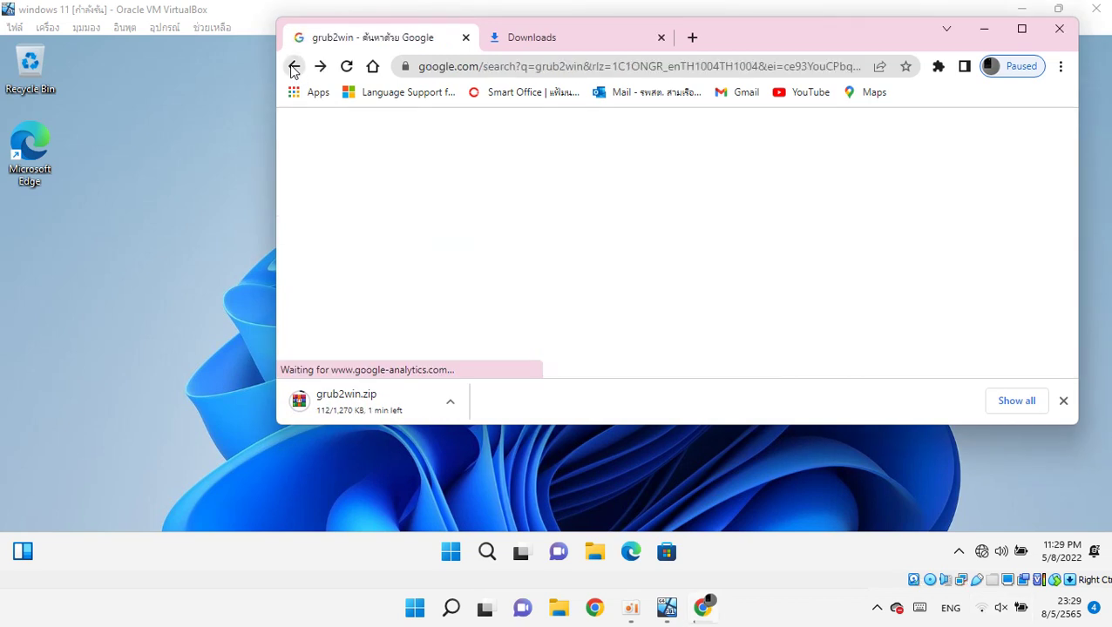
pyautogui.click(295, 69)
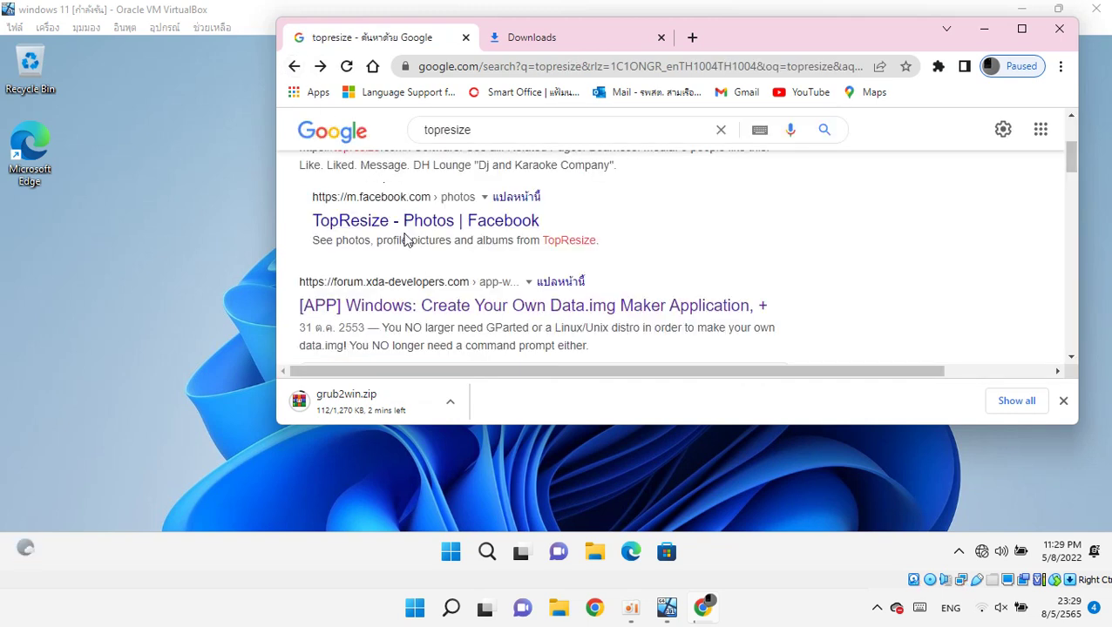
pyautogui.click(482, 301)
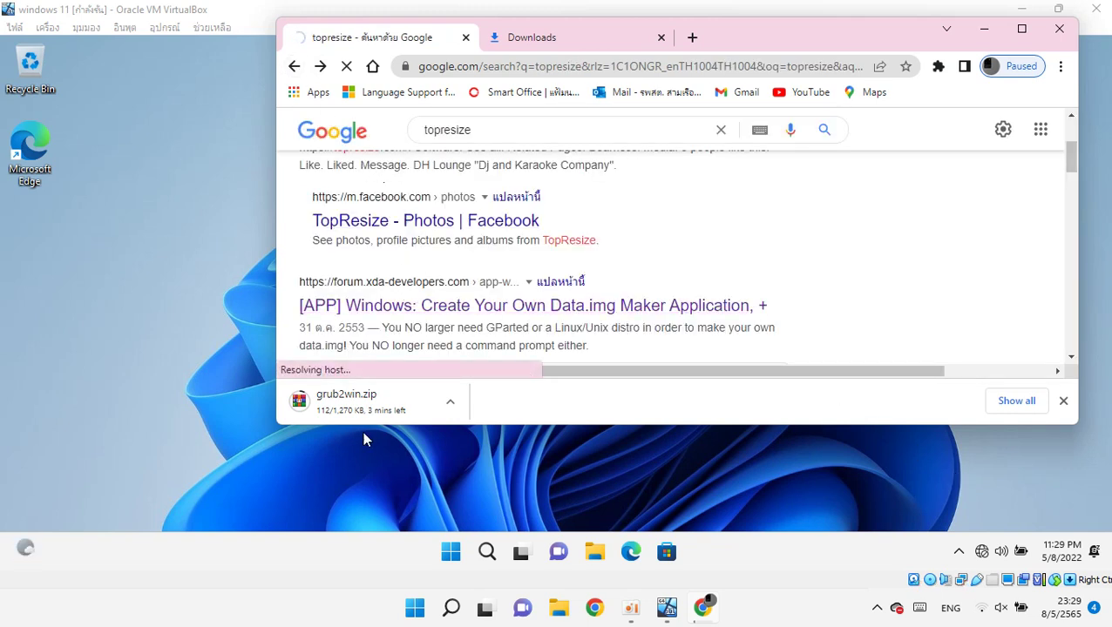
# Check the grub2win.zip progress on Chrome's Downloads page and return to the topresize tab.
pyautogui.click(1061, 67)
pyautogui.click(955, 172)
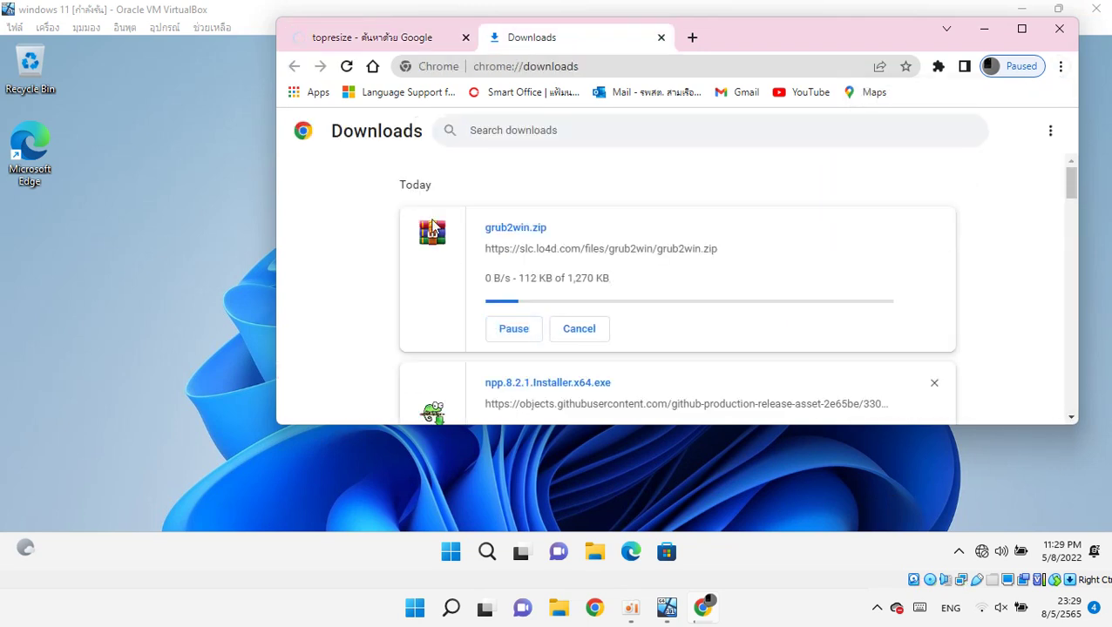
pyautogui.click(374, 37)
# Switch the host computer's Wi-Fi connection to the SMART network.
pyautogui.click(1001, 552)
pyautogui.click(876, 297)
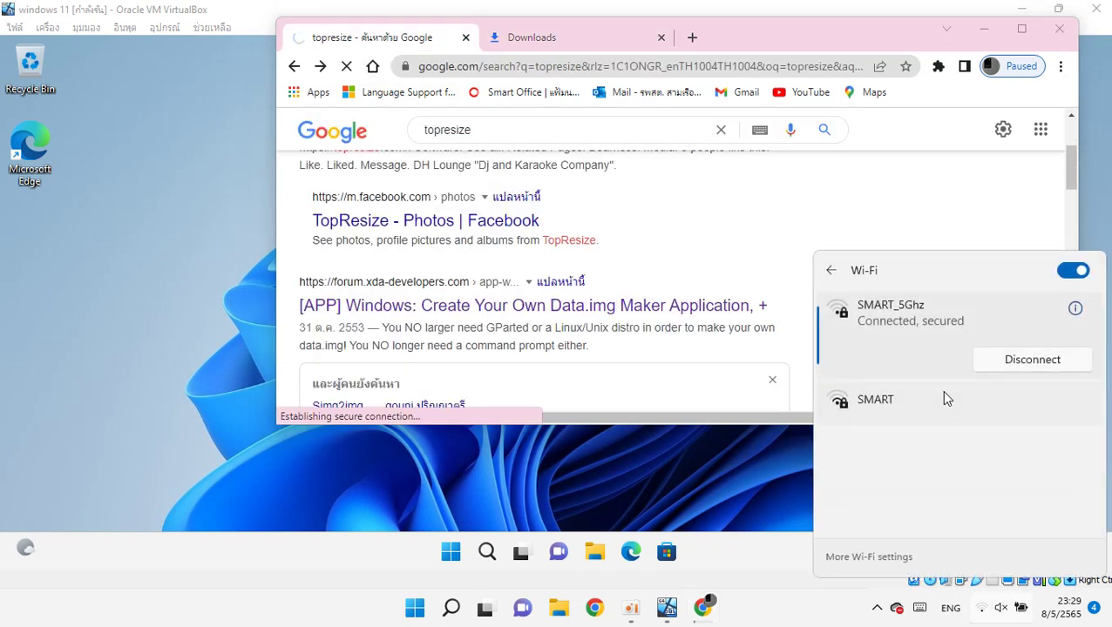
pyautogui.click(944, 397)
pyautogui.click(990, 431)
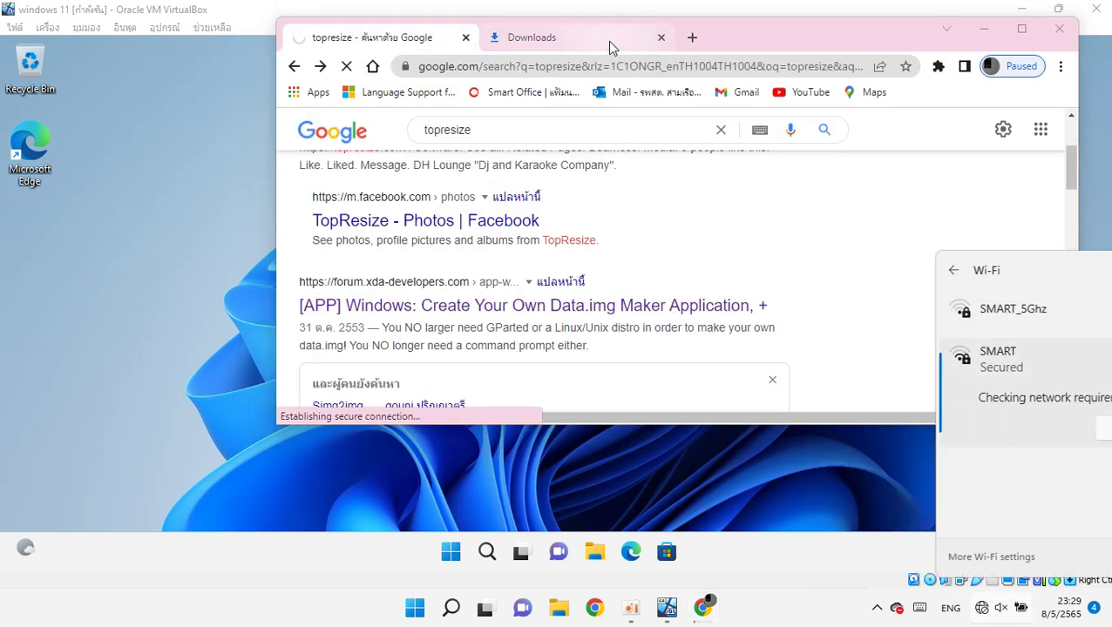
# Resume the interrupted grub2win.zip download on the Downloads page, cancel it, and retry it from the start.
pyautogui.click(607, 41)
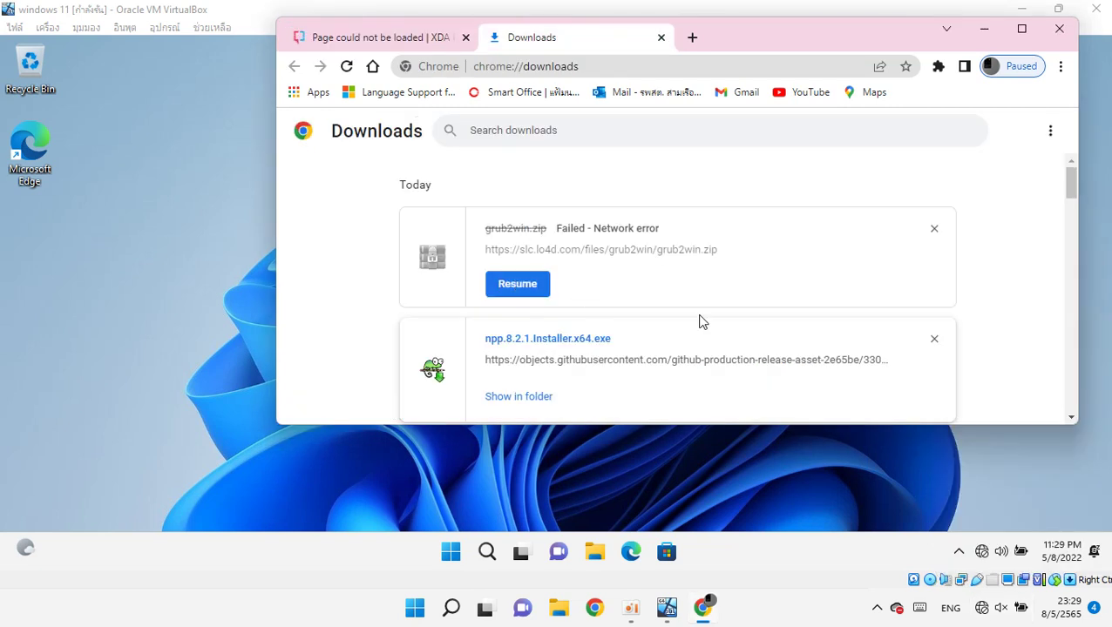
pyautogui.click(514, 287)
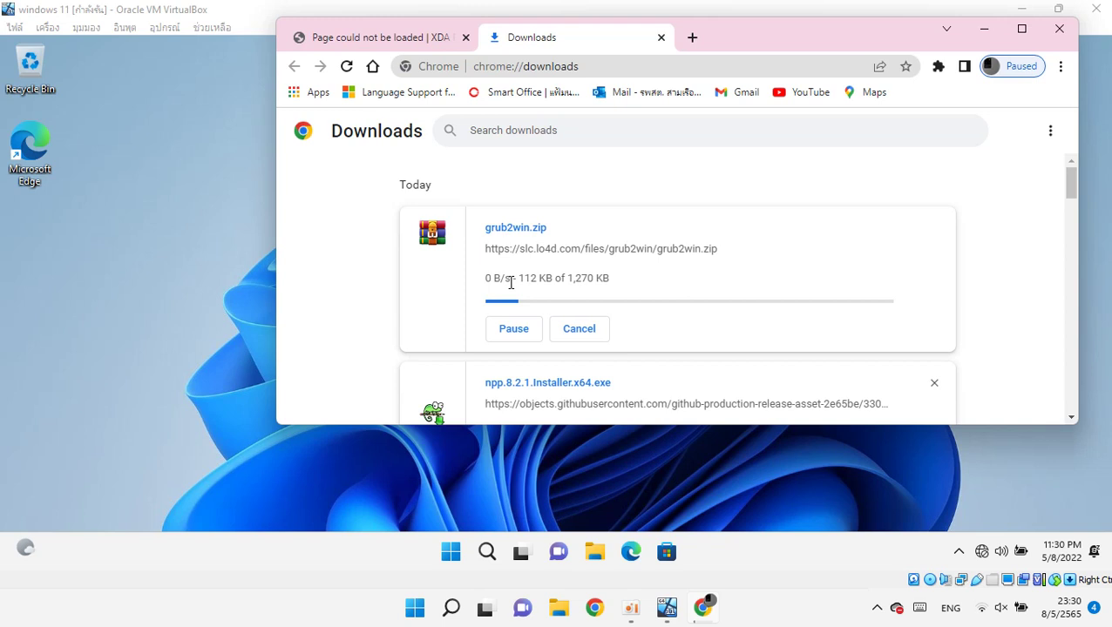
pyautogui.click(500, 324)
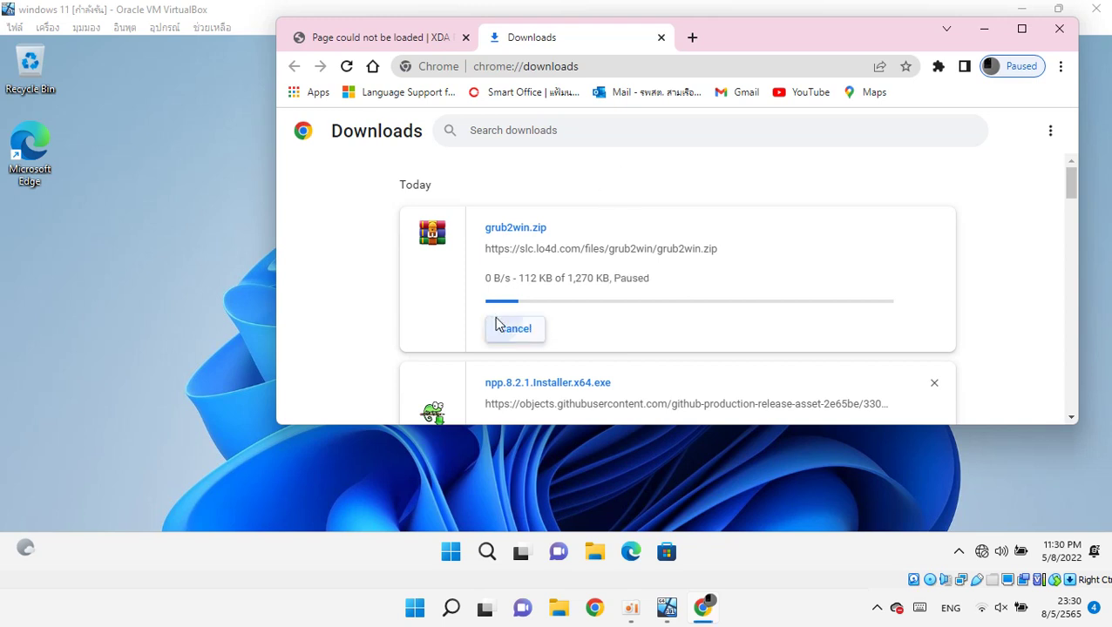
pyautogui.click(502, 323)
pyautogui.click(509, 286)
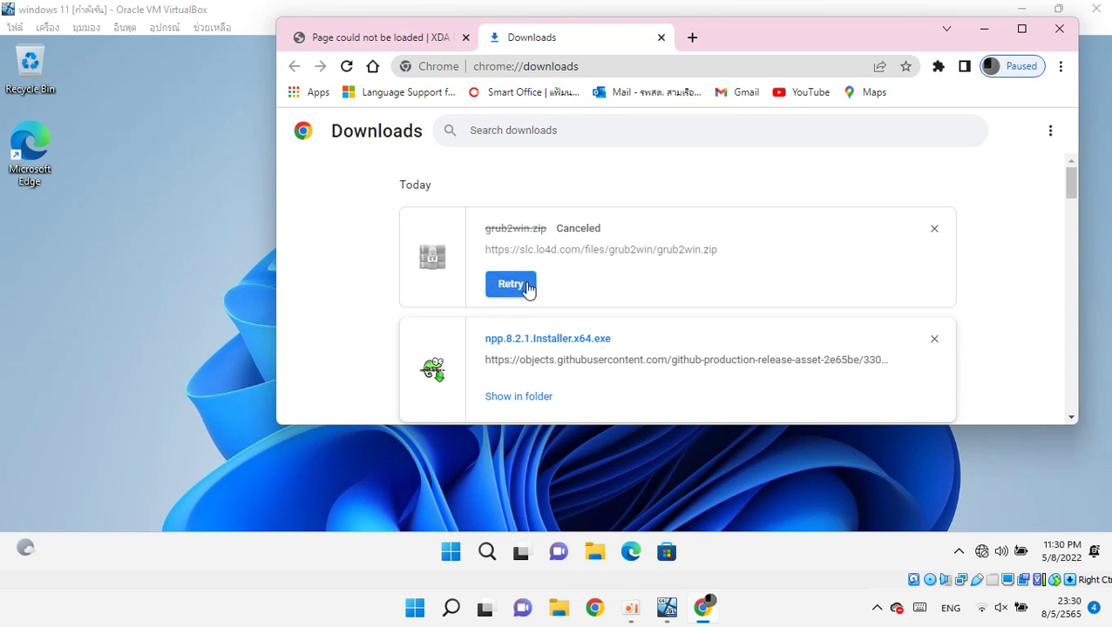
pyautogui.click(517, 285)
# Check the XDA forum tab and review the grub2win.zip entries on the Downloads page.
pyautogui.click(425, 39)
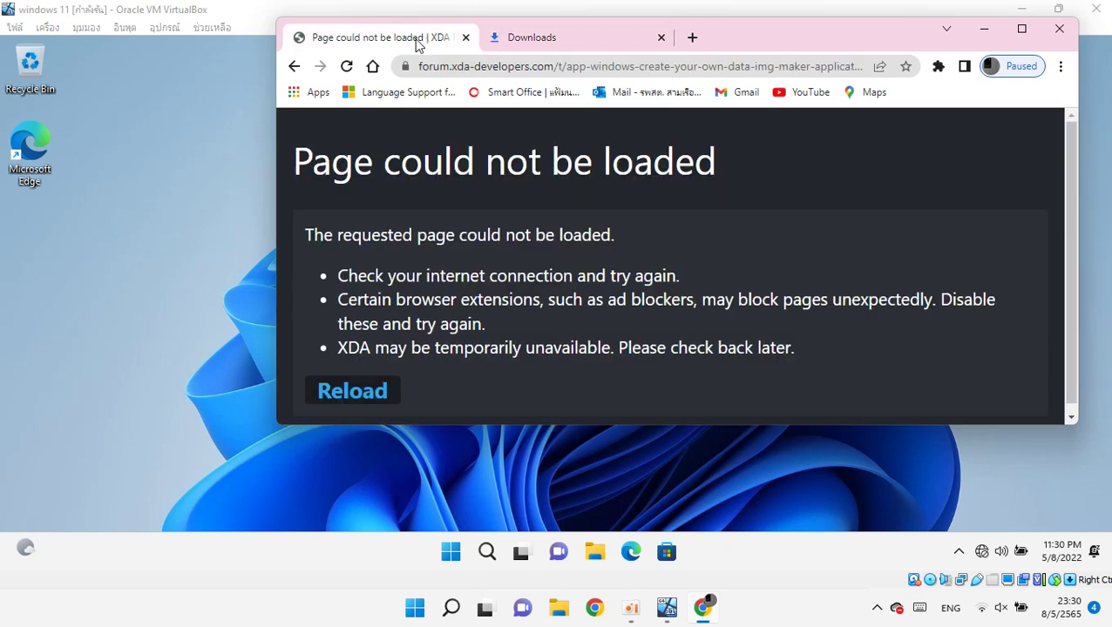
pyautogui.click(564, 35)
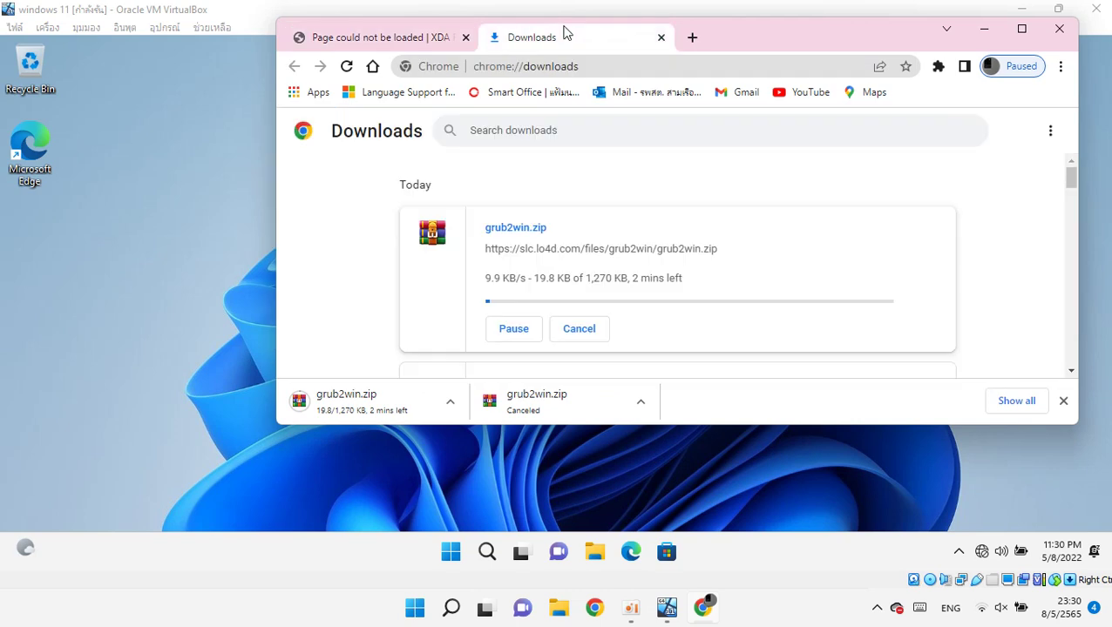
pyautogui.scroll(-2, 601, 251)
pyautogui.scroll(2, 568, 258)
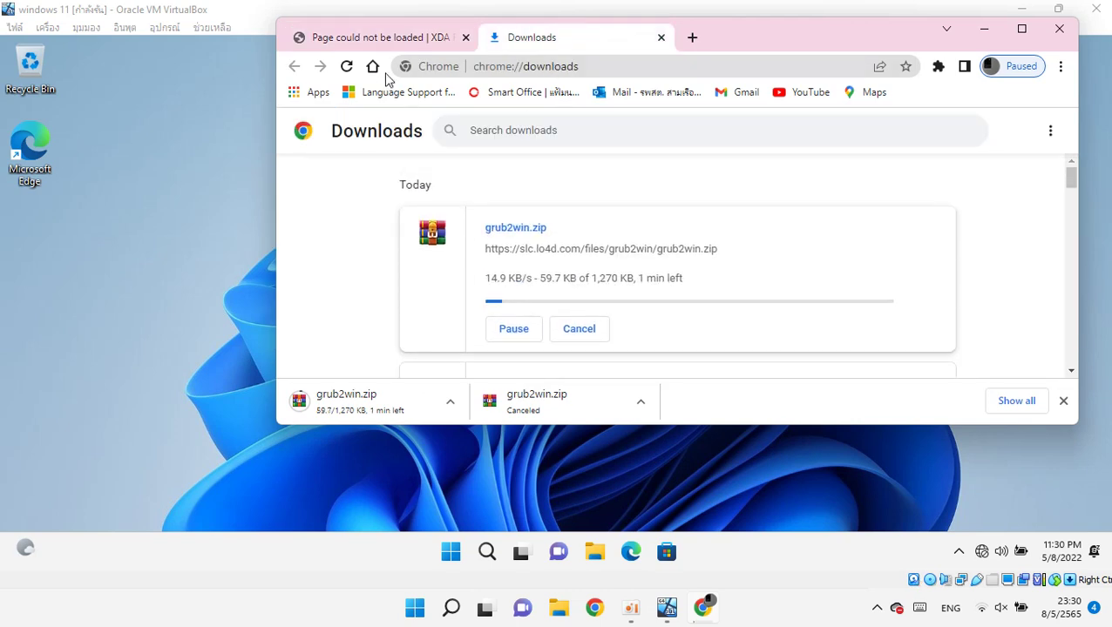
# Leave the failed XDA page for the topresize results and reload the Data.img Maker forum thread from there.
pyautogui.click(372, 43)
pyautogui.click(294, 66)
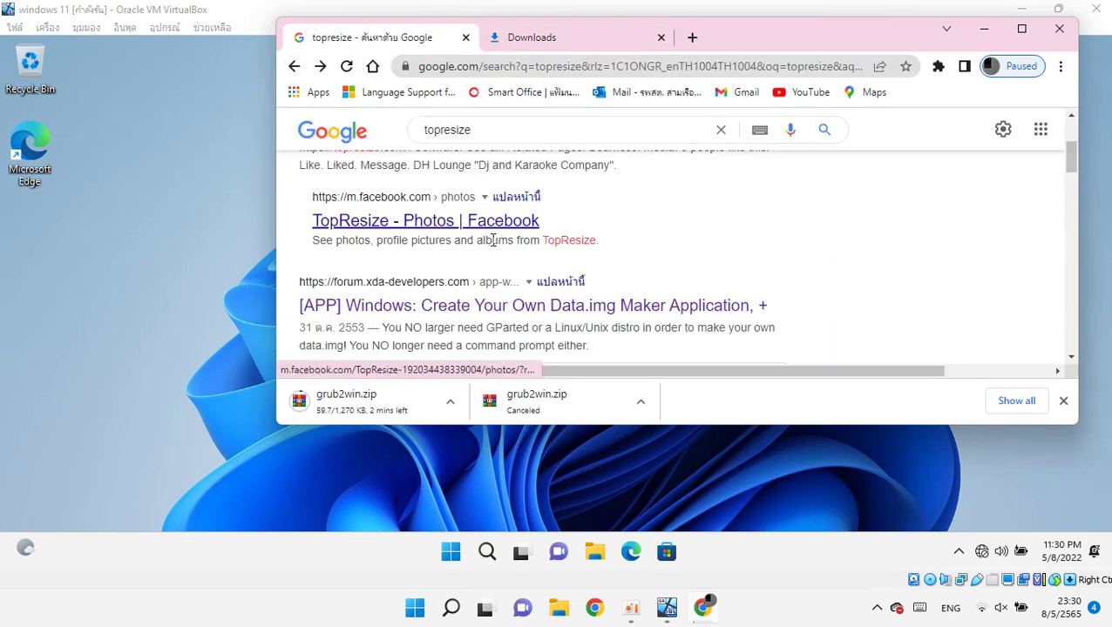
pyautogui.click(489, 284)
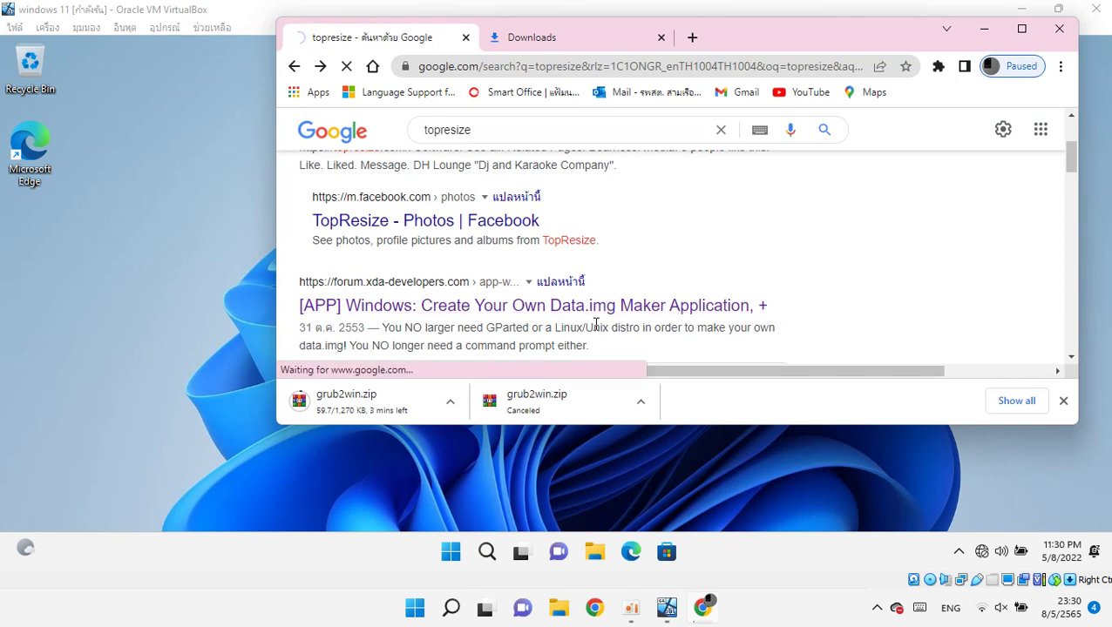
# Compare the download progress on the Downloads page with the loading of the XDA forum tab.
pyautogui.click(505, 40)
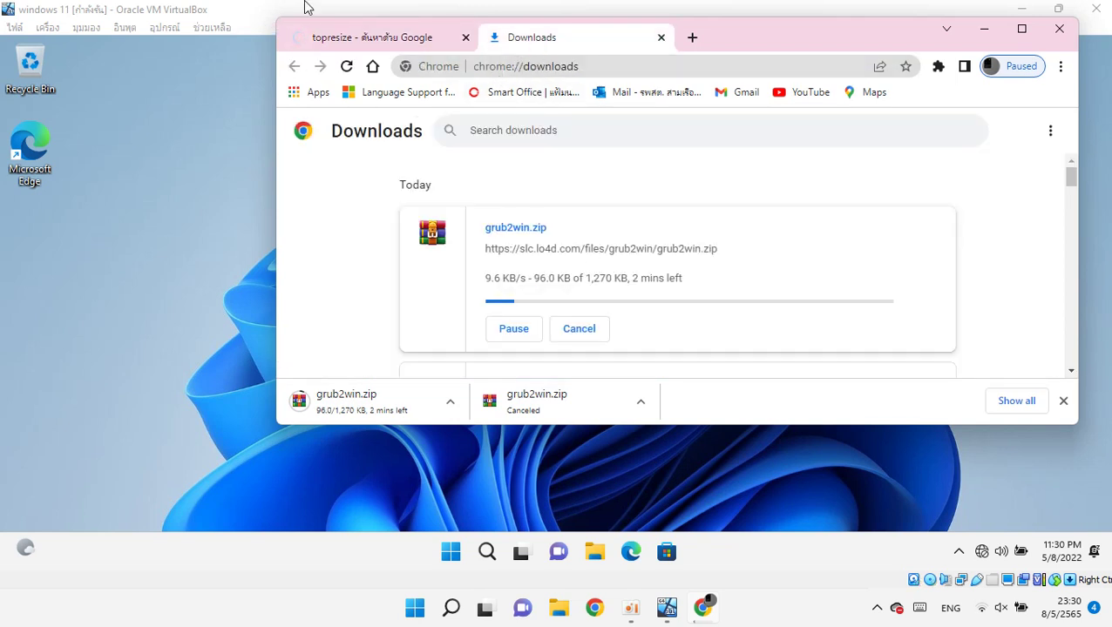
pyautogui.click(355, 37)
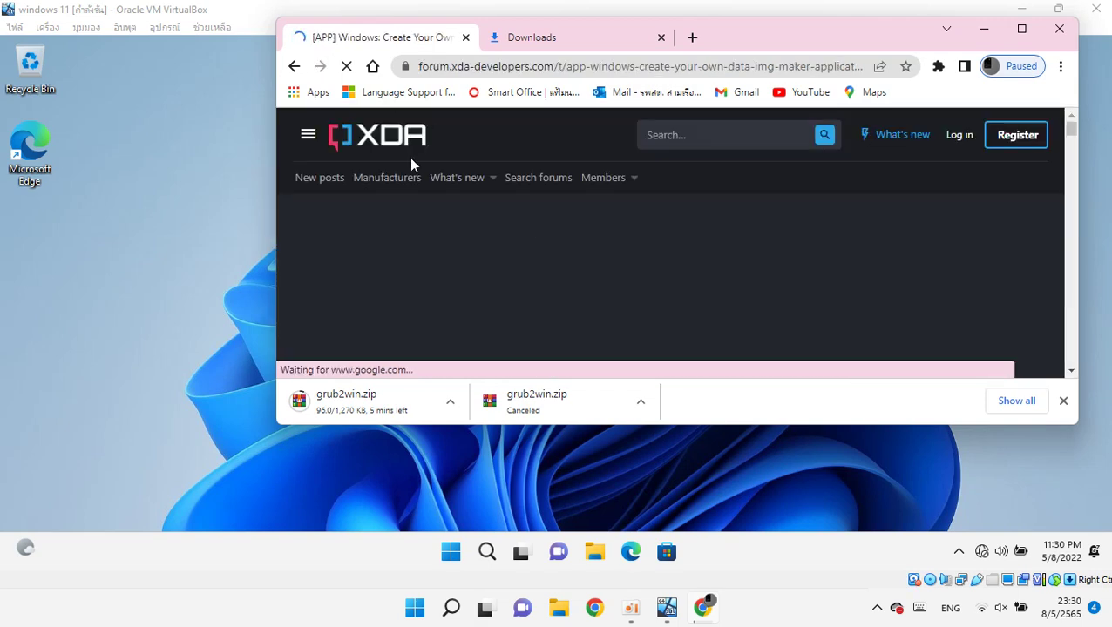
pyautogui.click(544, 37)
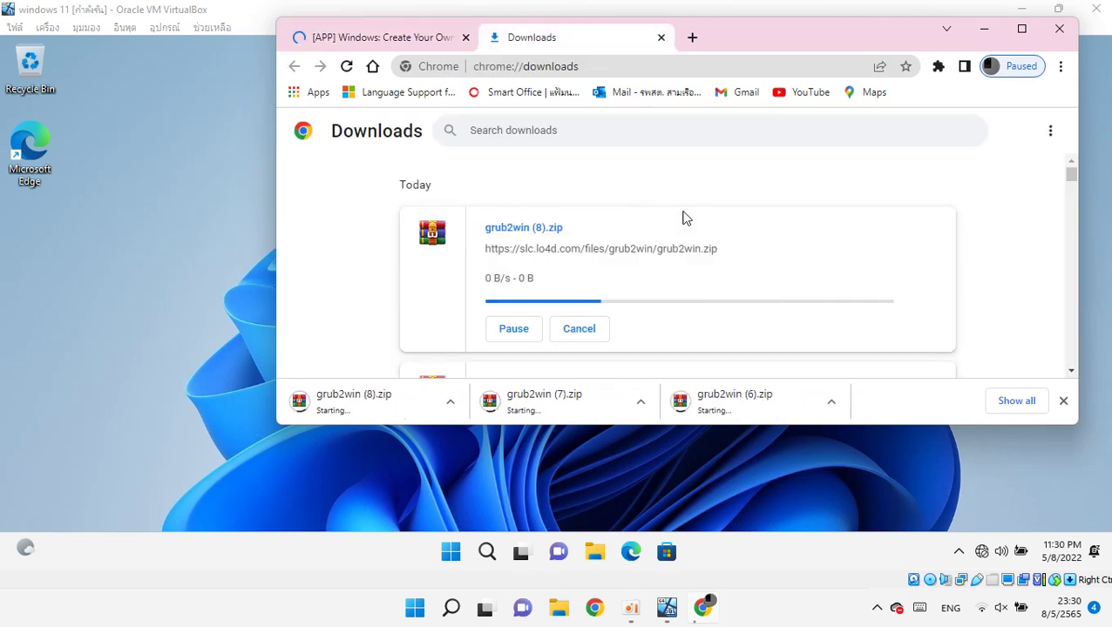
# Cancel the stalled duplicate grub2win.zip downloads on the Downloads page, including copies (8), (7) and (1).
pyautogui.click(575, 328)
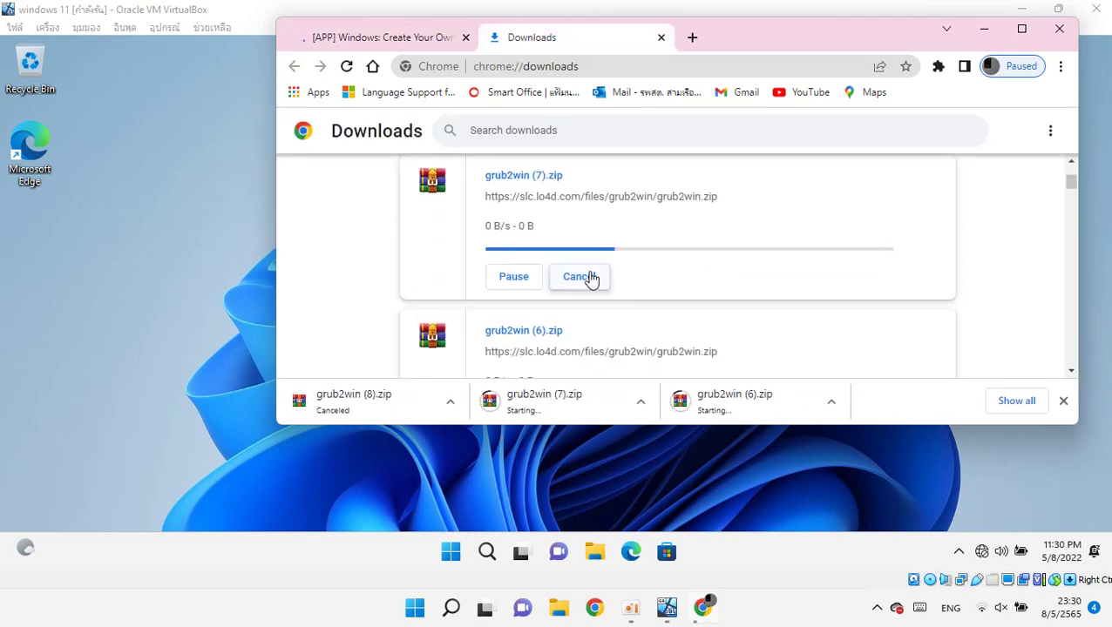
pyautogui.click(588, 278)
pyautogui.scroll(-3, 702, 251)
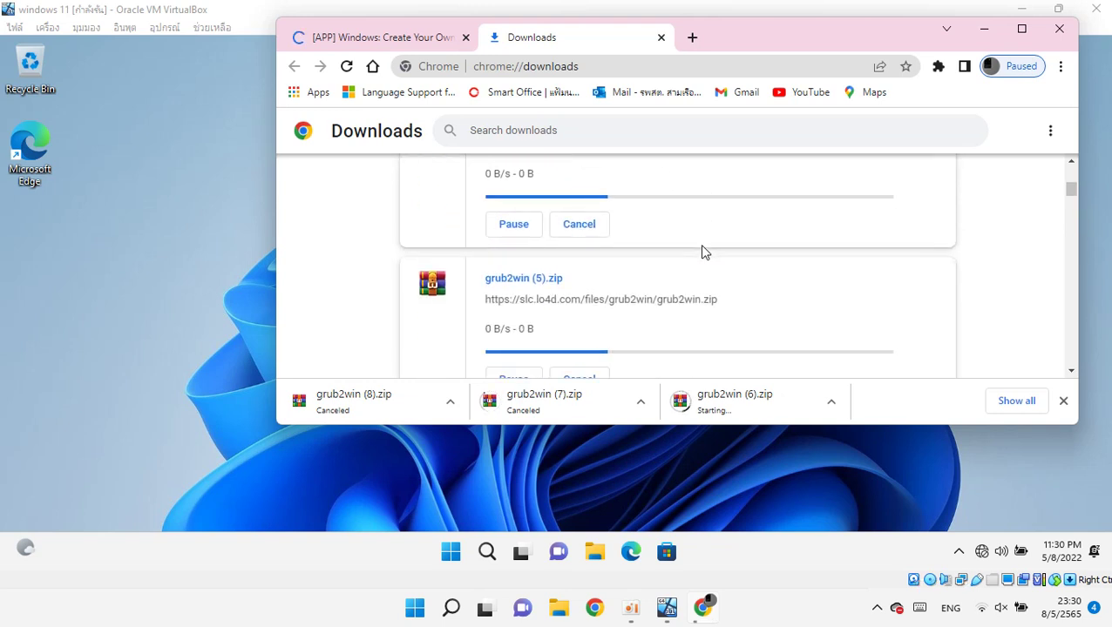
pyautogui.click(582, 299)
pyautogui.scroll(-2, 595, 303)
pyautogui.scroll(-5, 595, 302)
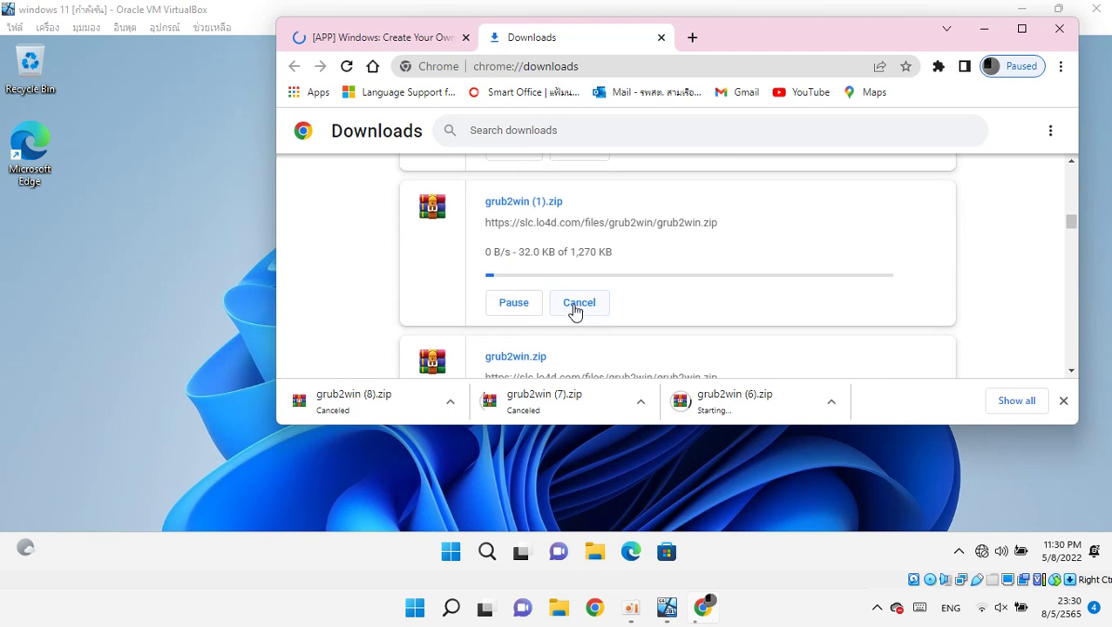
pyautogui.scroll(2, 575, 311)
pyautogui.click(579, 220)
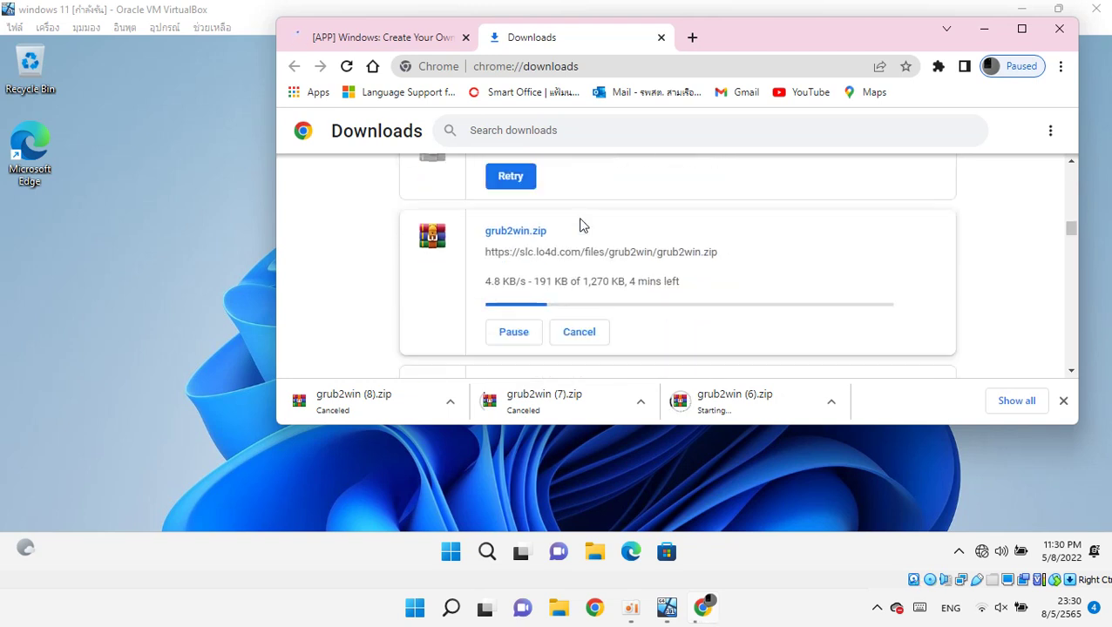
pyautogui.scroll(-3, 575, 301)
pyautogui.scroll(10, 574, 301)
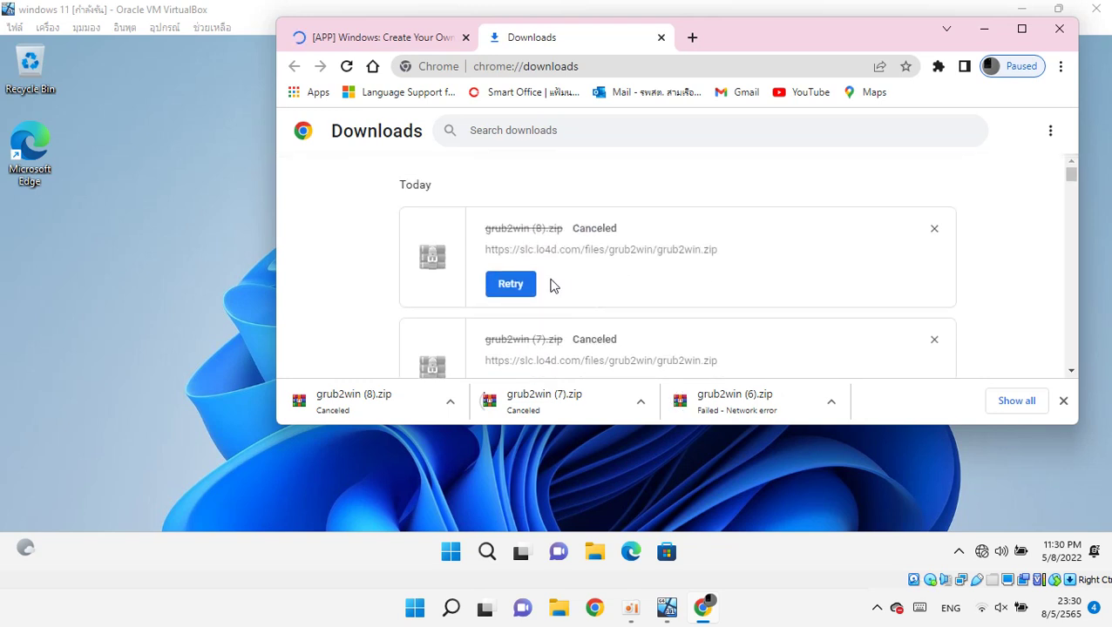
# Remove the numbered grub2win.zip duplicates, from (8) through (1), from the Downloads list.
pyautogui.click(933, 229)
pyautogui.click(932, 229)
pyautogui.click(933, 230)
pyautogui.click(933, 230)
pyautogui.click(933, 230)
pyautogui.click(932, 230)
pyautogui.click(932, 230)
pyautogui.click(933, 230)
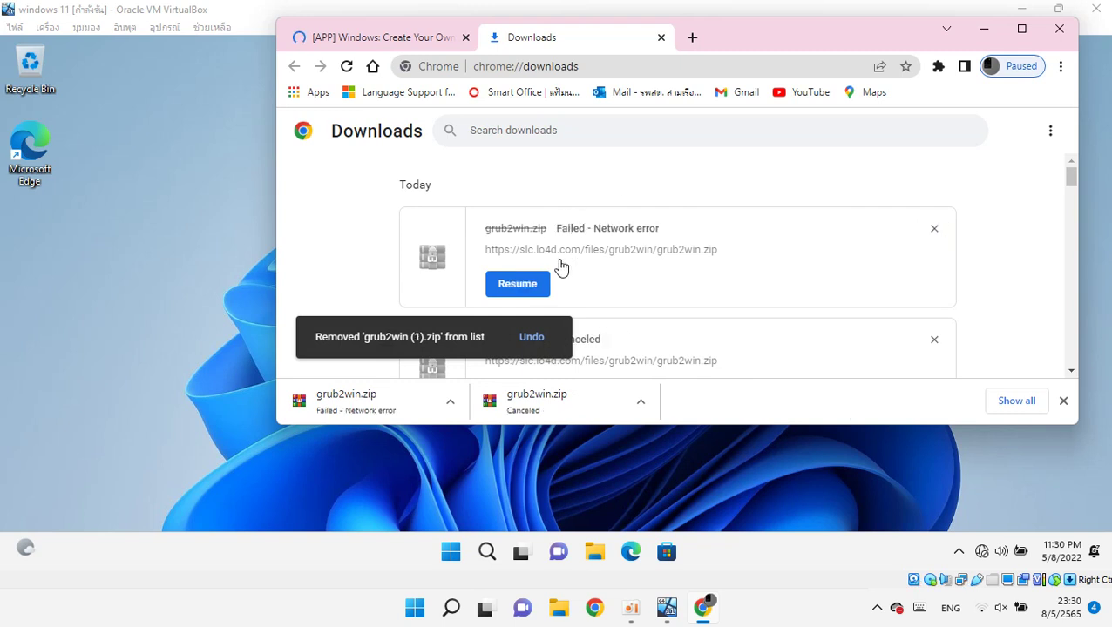
# Resume the failed original grub2win.zip download, cancel it, and remove its entry from the Downloads list.
pyautogui.click(523, 284)
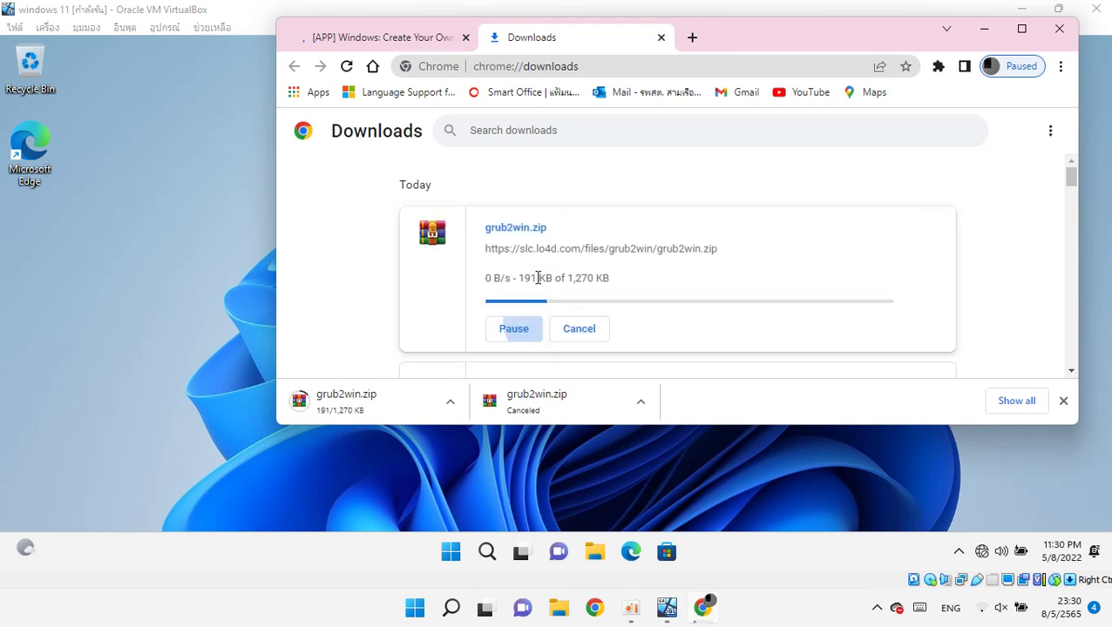
pyautogui.scroll(-1, 579, 255)
pyautogui.scroll(1, 584, 285)
pyautogui.scroll(-1, 584, 283)
pyautogui.scroll(1, 585, 282)
pyautogui.click(575, 328)
pyautogui.scroll(-1, 562, 336)
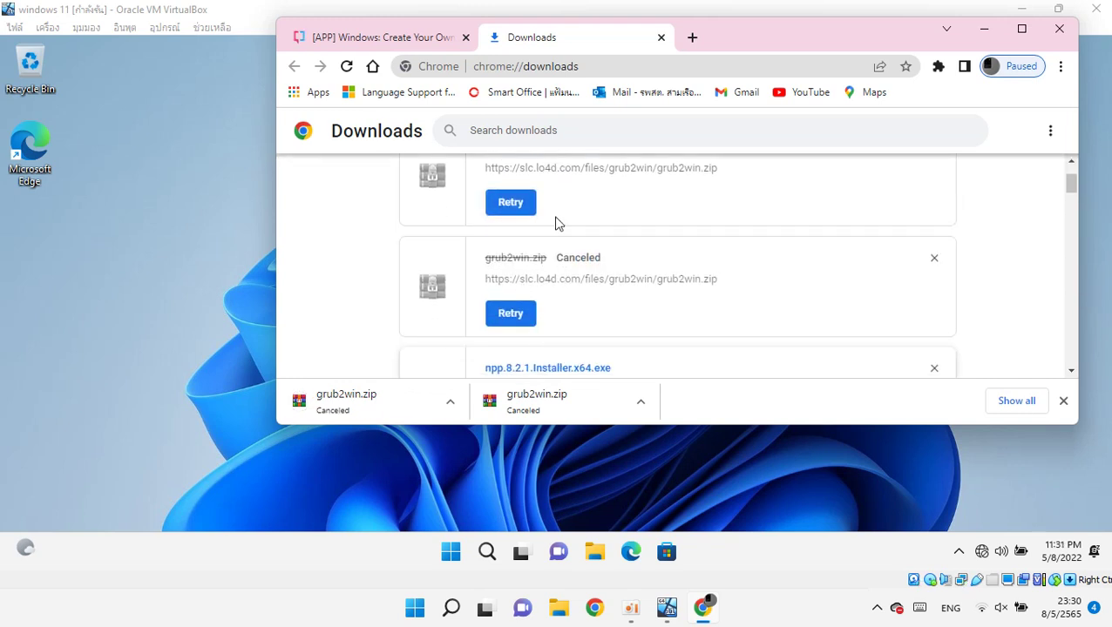
pyautogui.scroll(1, 697, 235)
pyautogui.click(934, 228)
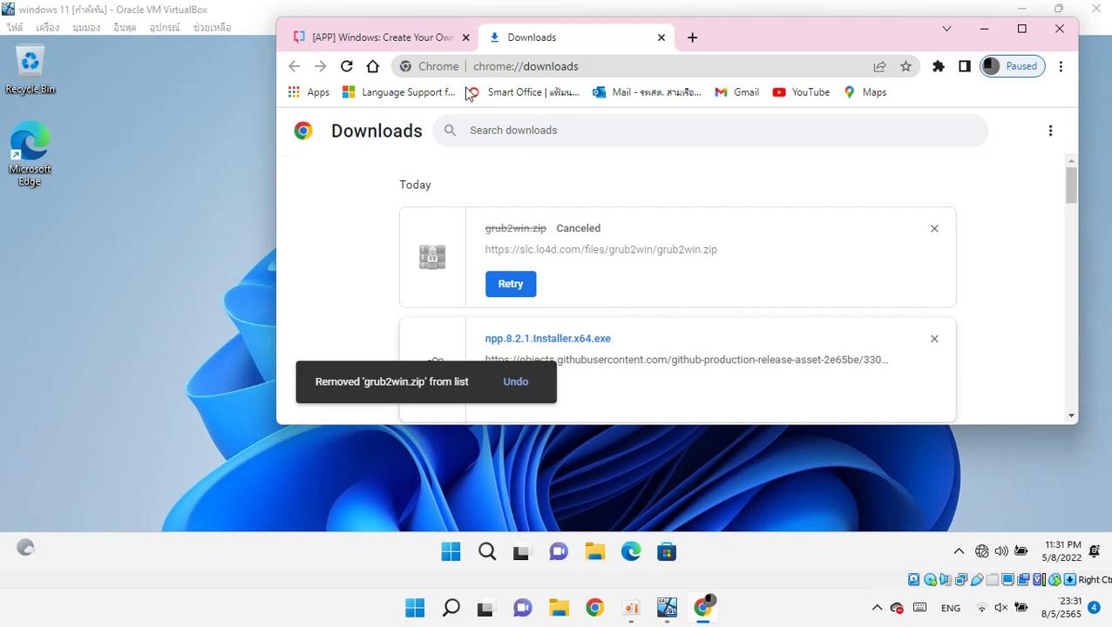
# Close the XDA forum tab and load the earlier topresize Google search in a new tab.
pyautogui.click(465, 38)
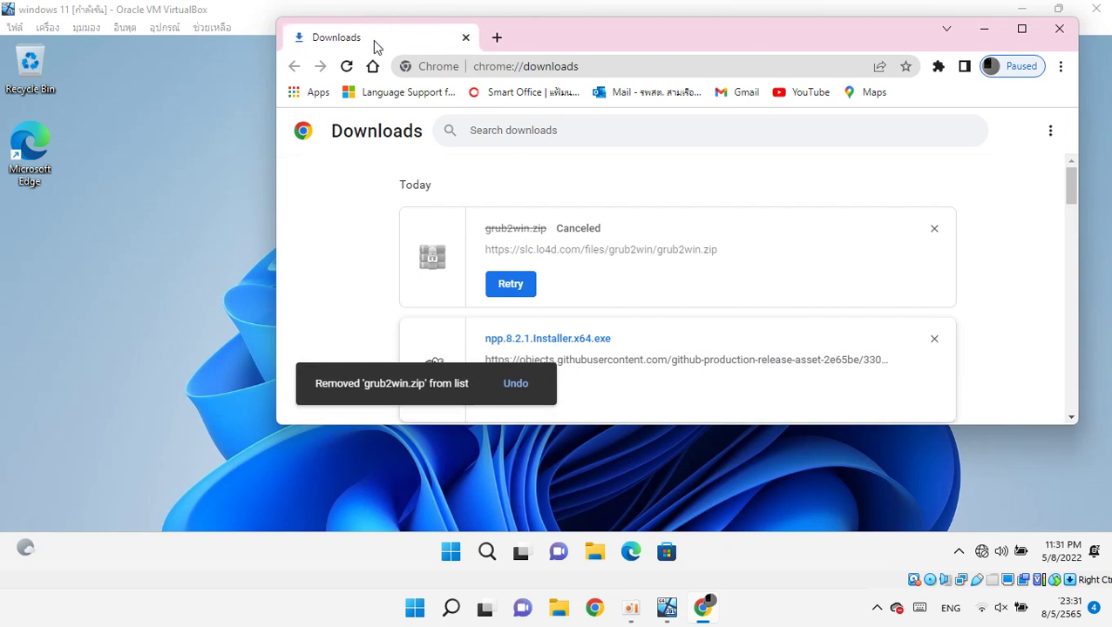
pyautogui.click(493, 38)
pyautogui.click(488, 63)
pyautogui.click(473, 128)
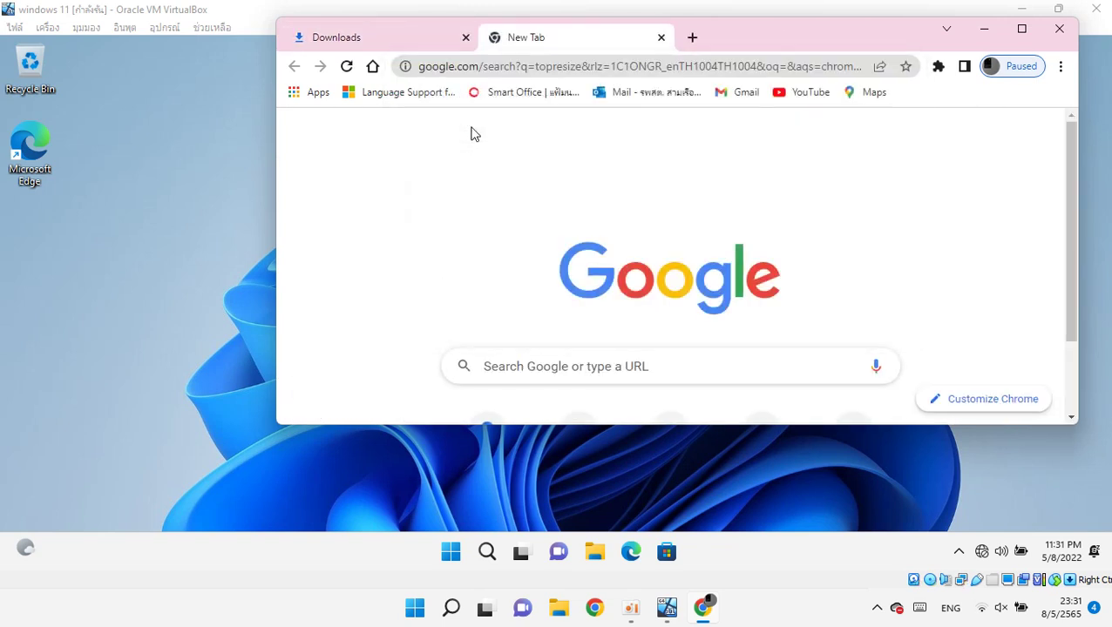
pyautogui.click(427, 34)
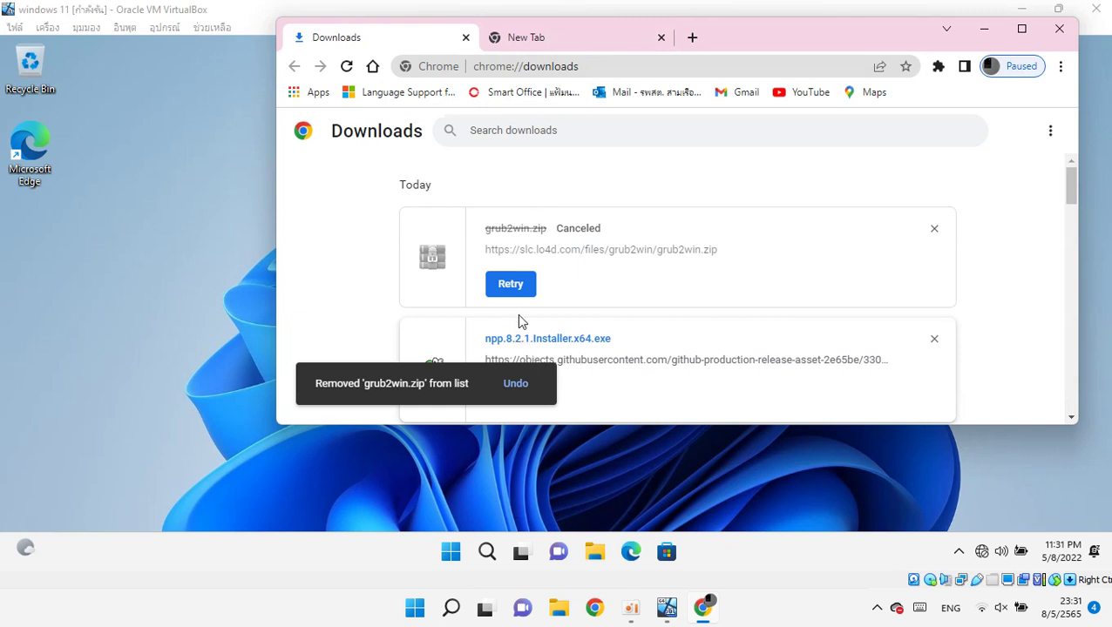
pyautogui.click(555, 38)
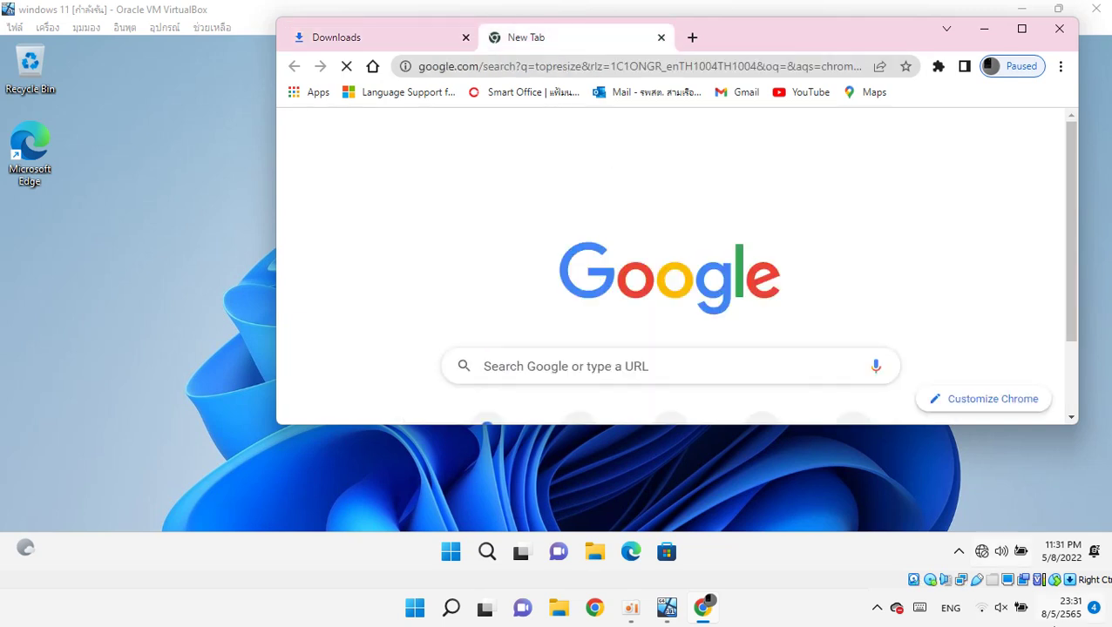
# Switch the host's Wi-Fi connection from SMART to SMART_5Ghz.
pyautogui.press('super+a')
pyautogui.click(891, 298)
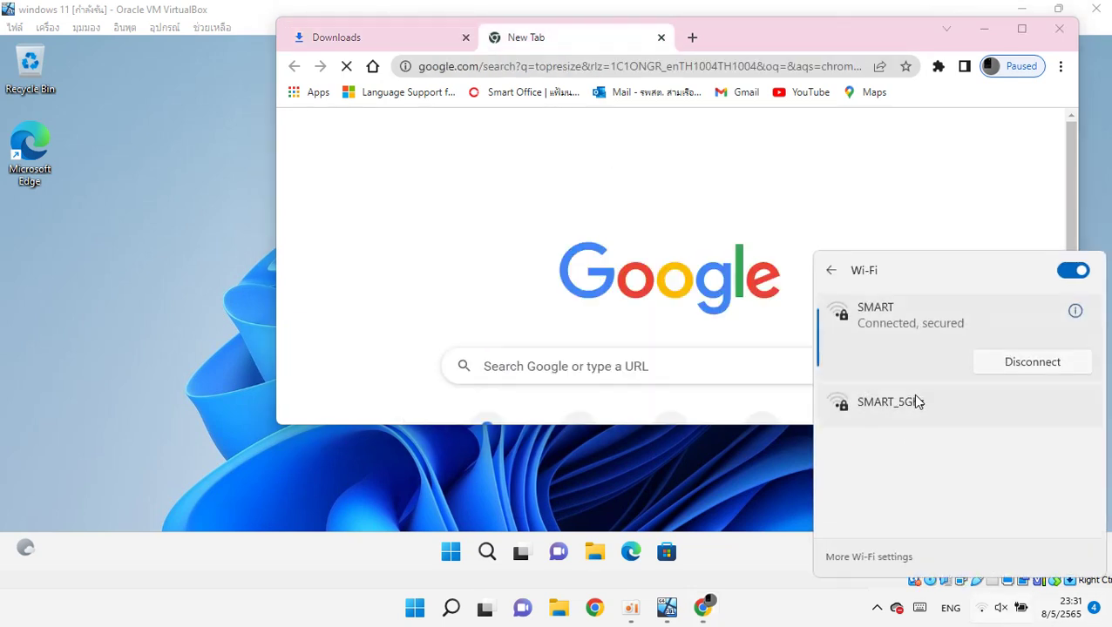
pyautogui.click(914, 402)
pyautogui.click(996, 434)
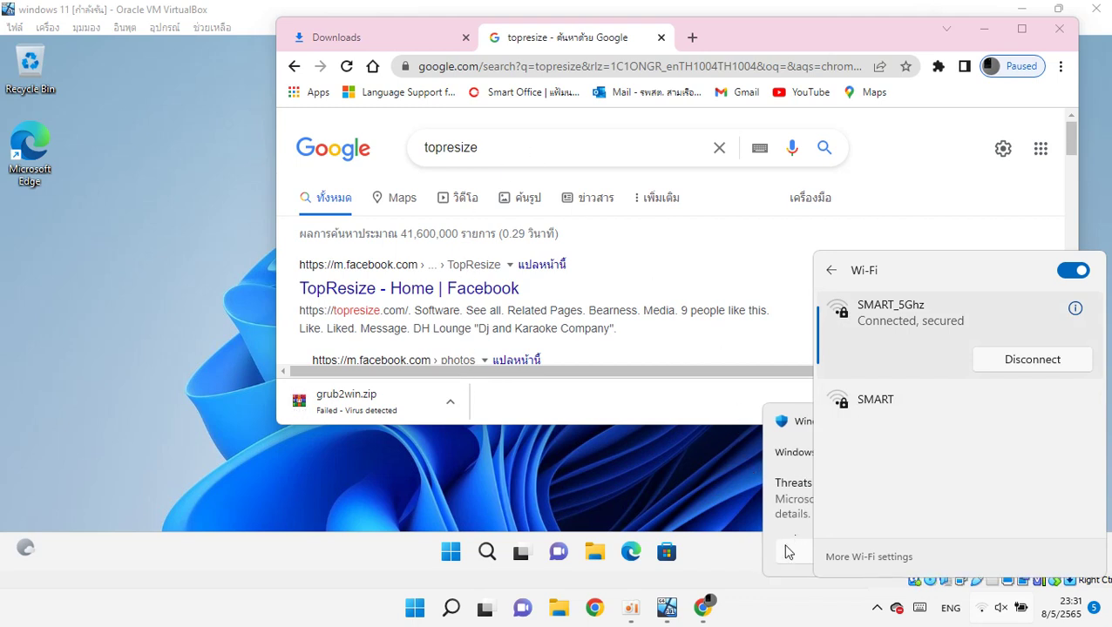
pyautogui.click(760, 518)
# Remove the remaining failed and canceled grub2win.zip entries from the Downloads list.
pyautogui.click(353, 38)
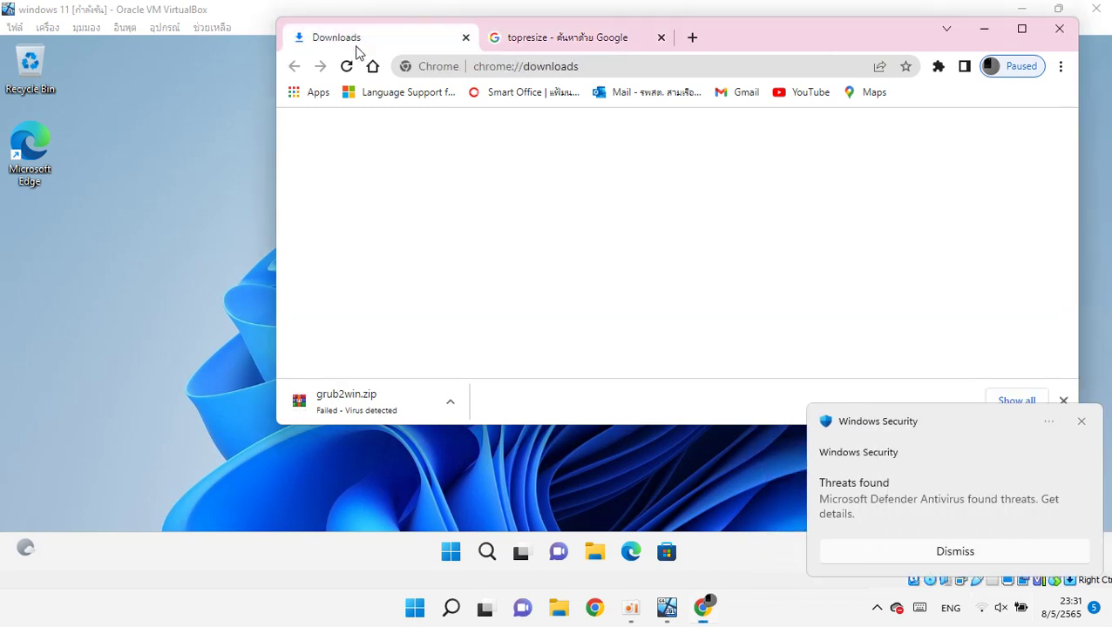
pyautogui.click(607, 253)
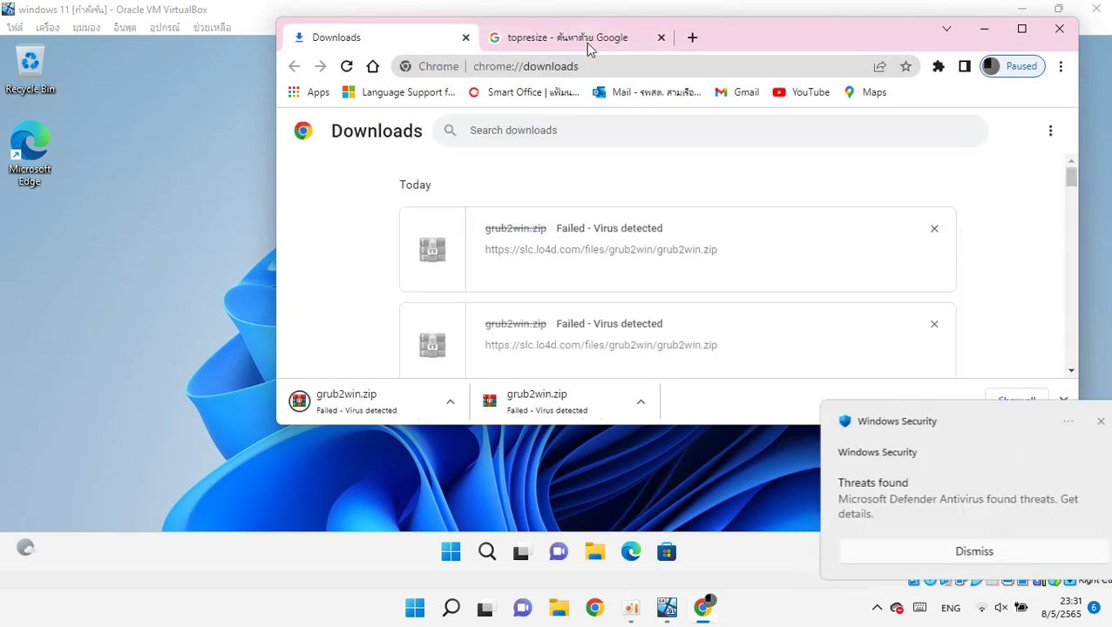
pyautogui.click(931, 243)
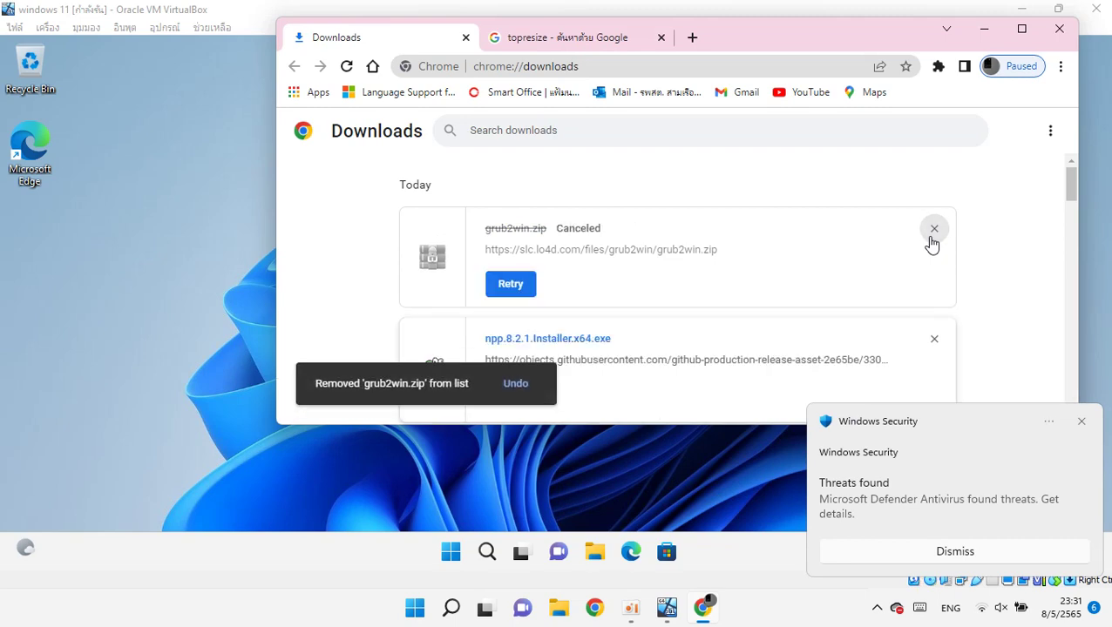
pyautogui.click(931, 243)
# Open the XDA Data.img Maker forum thread from the topresize search results.
pyautogui.click(582, 46)
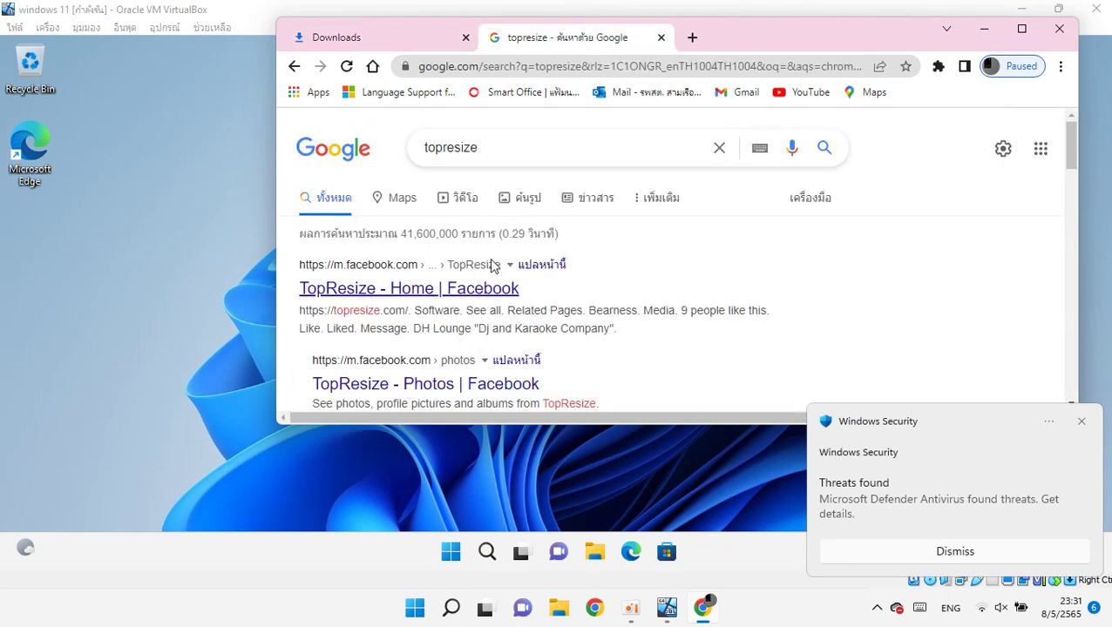
pyautogui.scroll(-3, 469, 284)
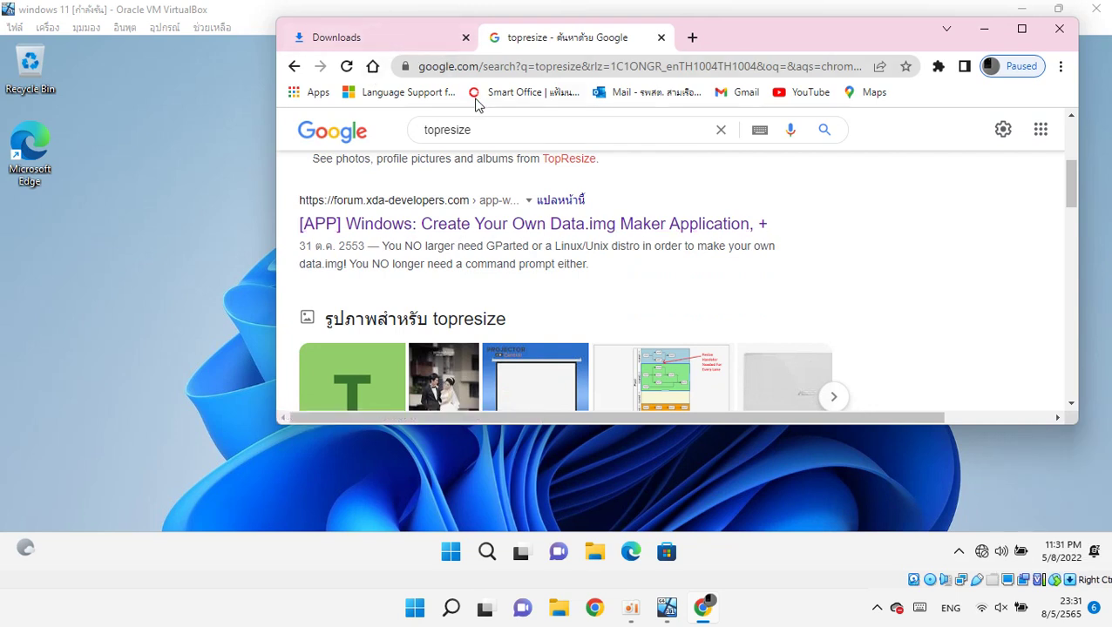
pyautogui.click(390, 228)
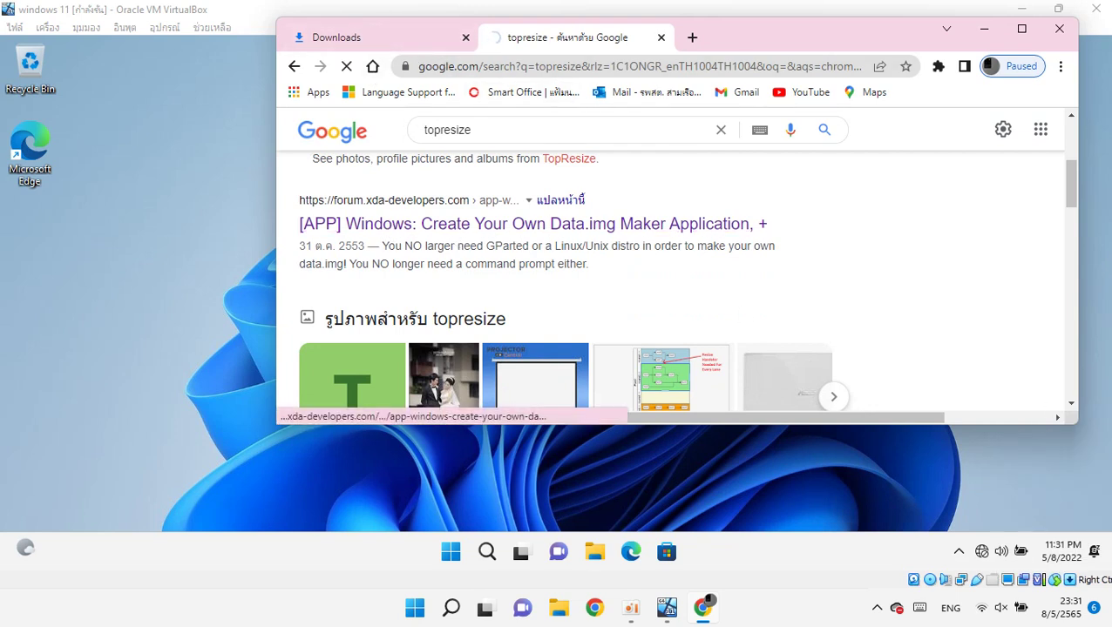
pyautogui.click(1002, 607)
pyautogui.click(888, 296)
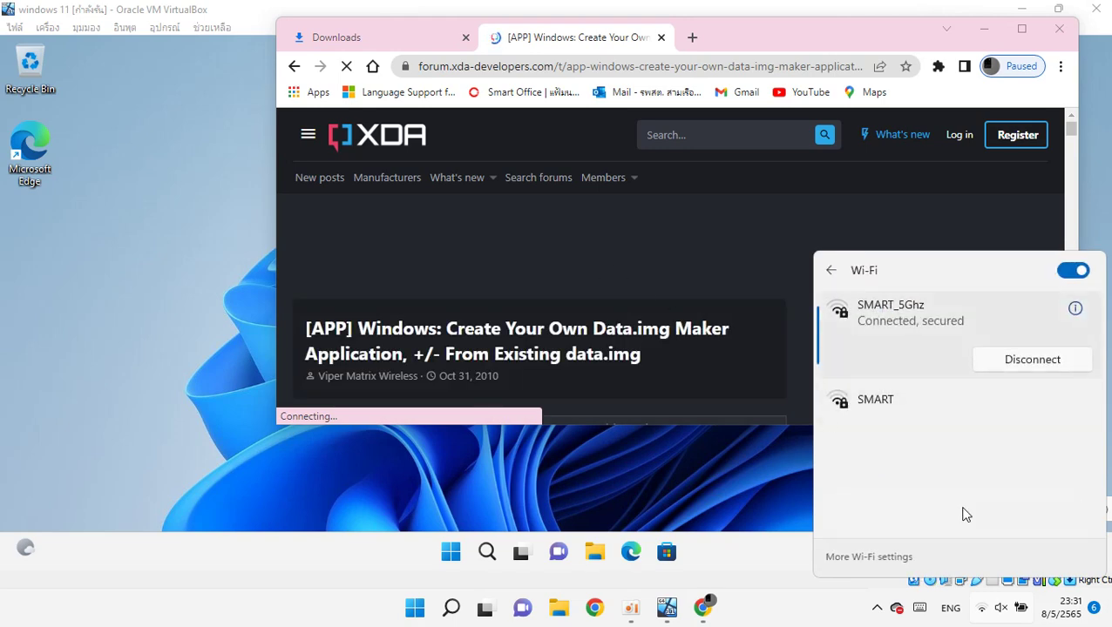
pyautogui.click(917, 446)
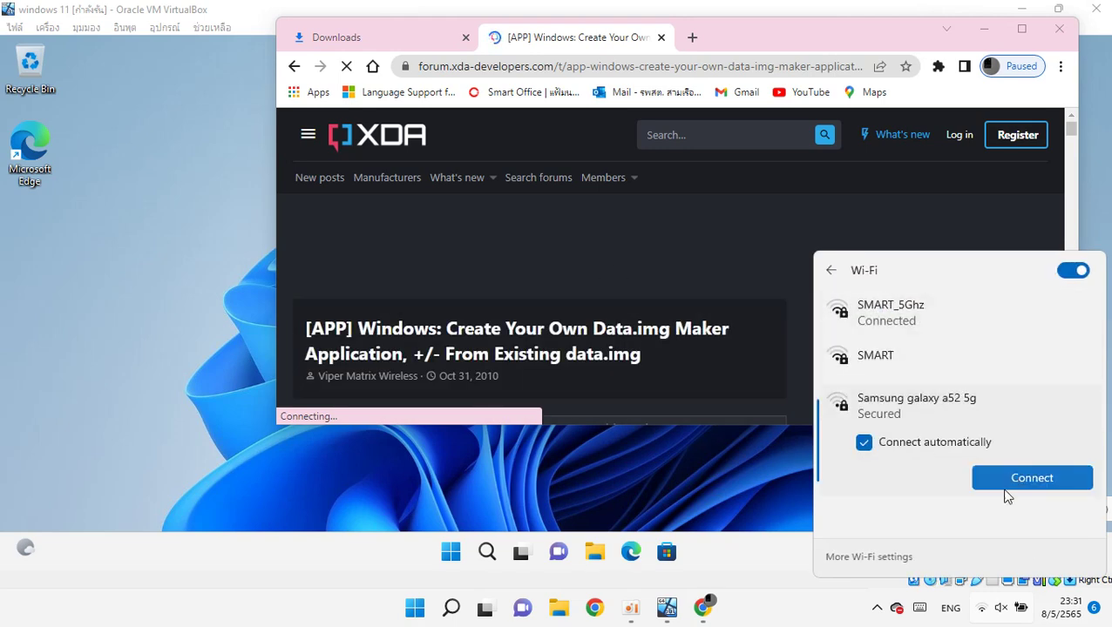
pyautogui.click(631, 286)
# Find the download section at the end of the thread's first post and follow its HERE! link.
pyautogui.scroll(-10, 618, 292)
pyautogui.scroll(-15, 606, 294)
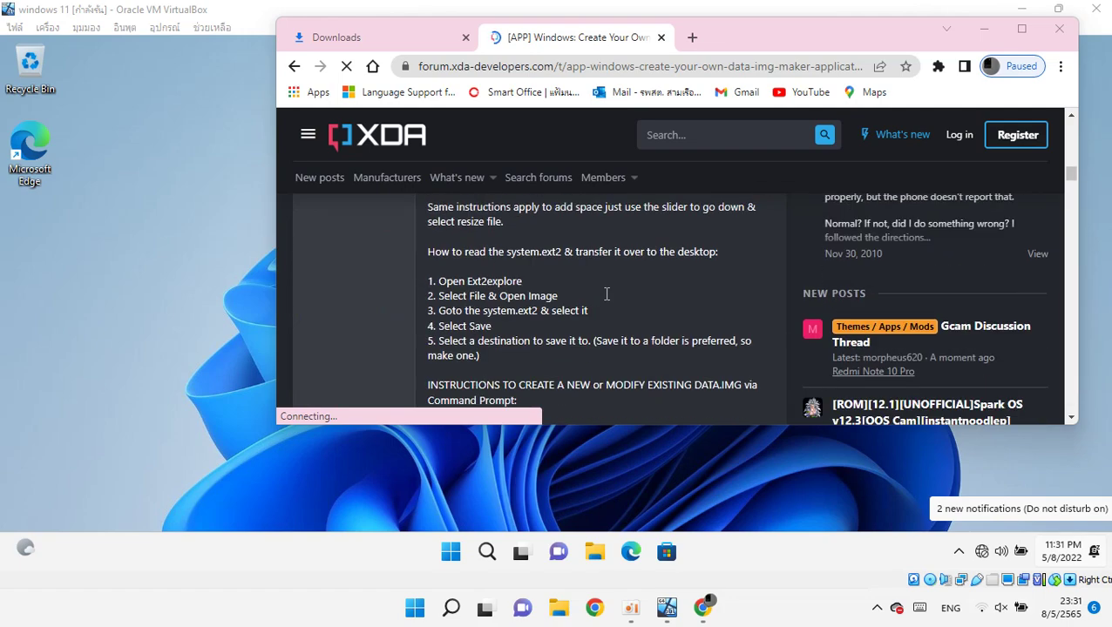
pyautogui.scroll(-5, 593, 305)
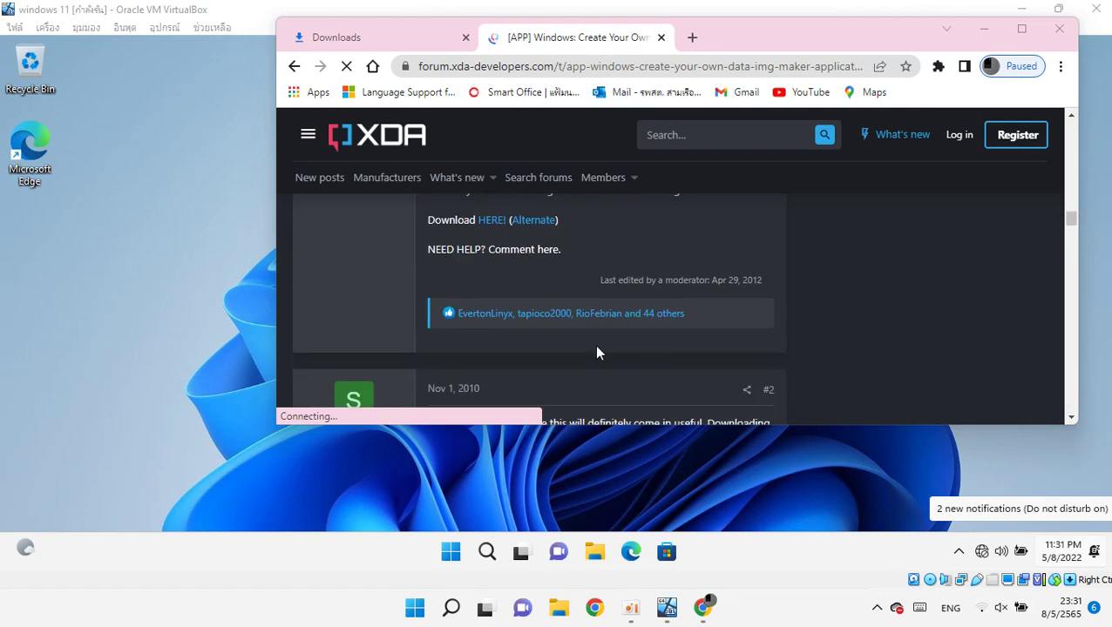
pyautogui.click(482, 221)
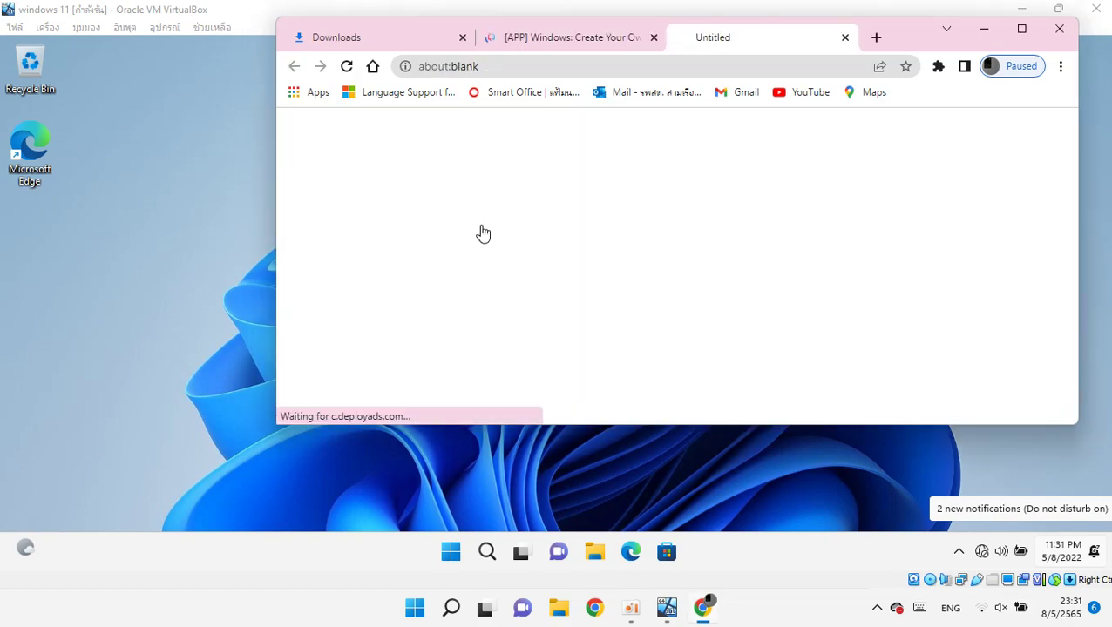
# Check the Downloads page for a new file and compare it with the loading XDA thread.
pyautogui.click(438, 38)
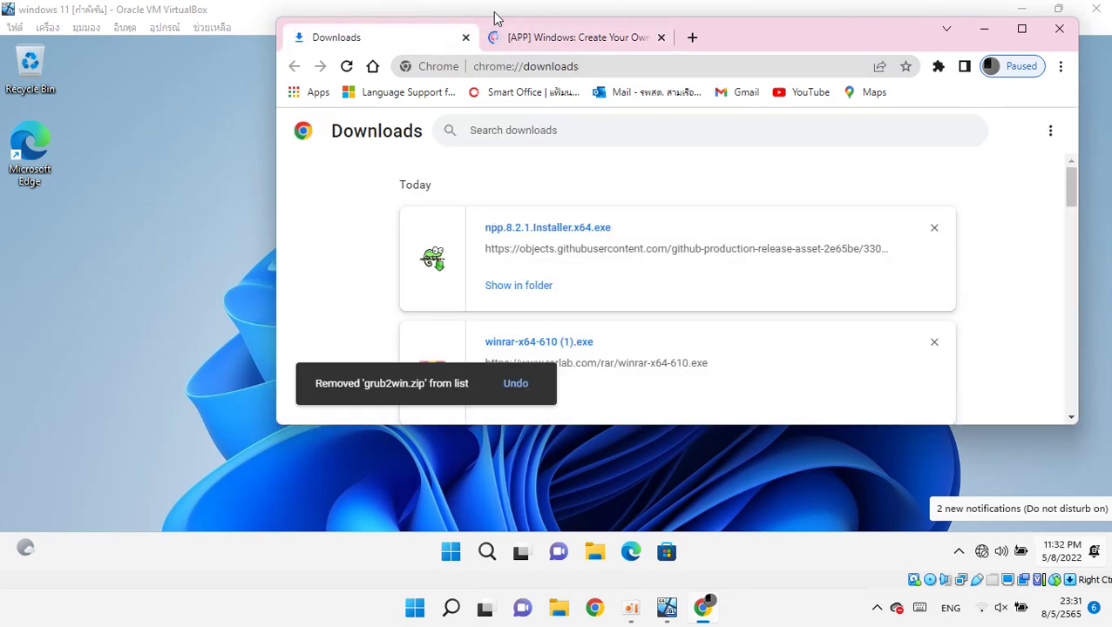
pyautogui.click(526, 39)
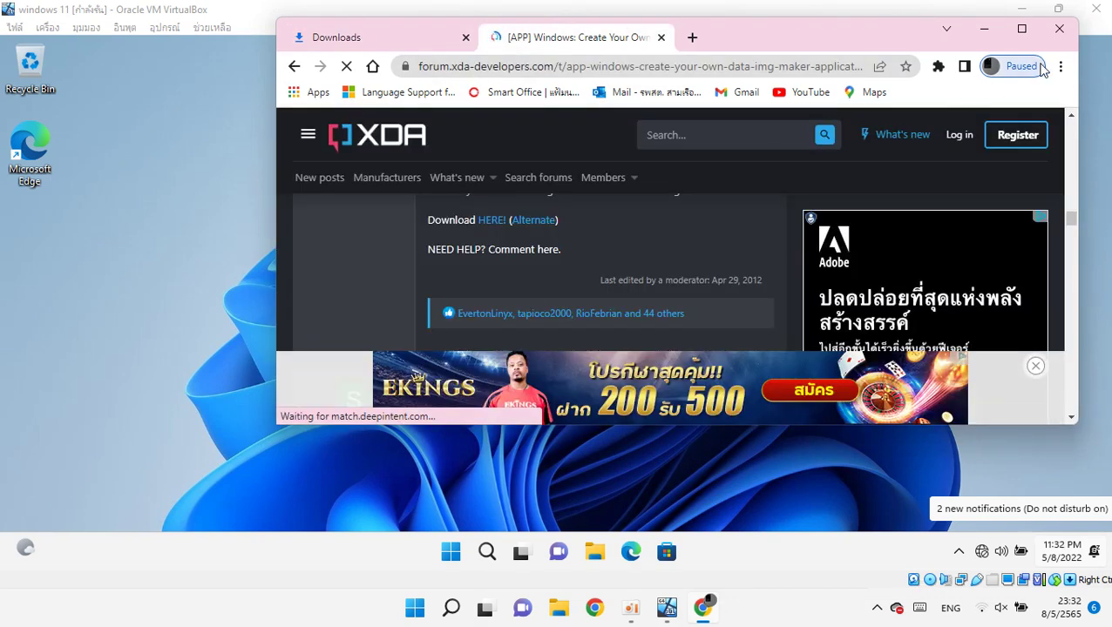
pyautogui.click(454, 42)
pyautogui.click(549, 11)
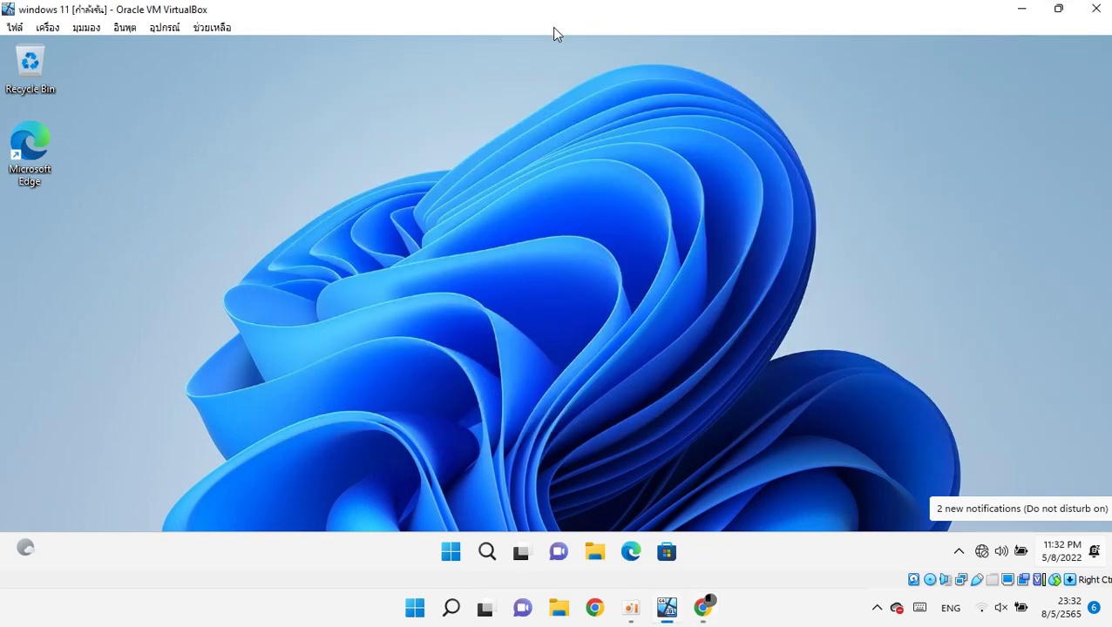
pyautogui.click(690, 610)
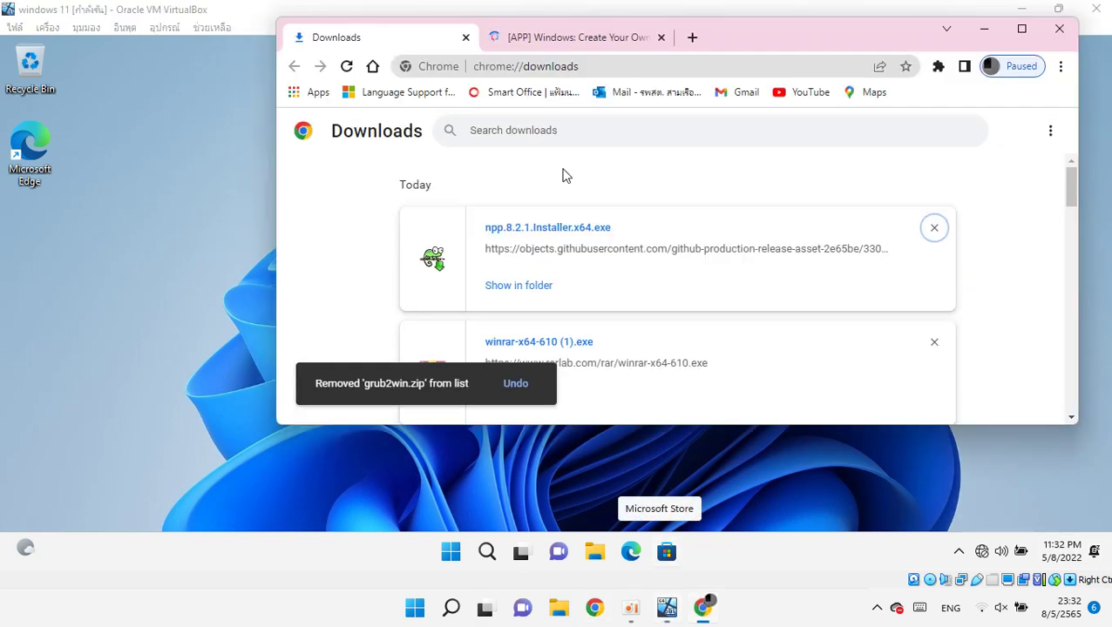
pyautogui.click(570, 66)
pyautogui.click(575, 44)
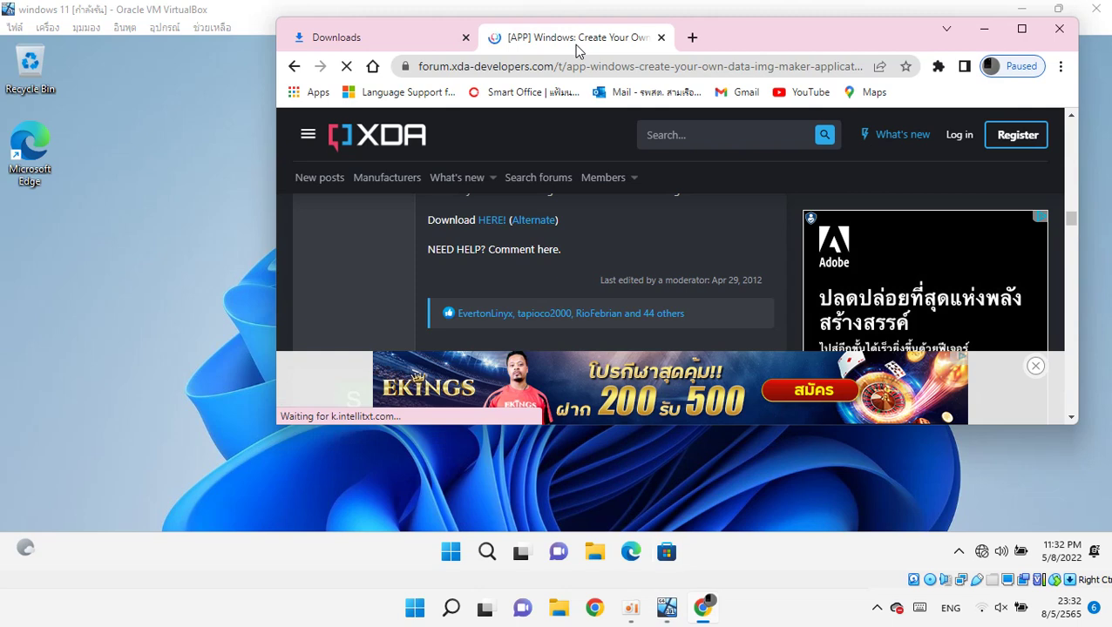
# Return to the Google results, search for grub2win, and open the Grub2Win download page on SourceForge.
pyautogui.click(295, 67)
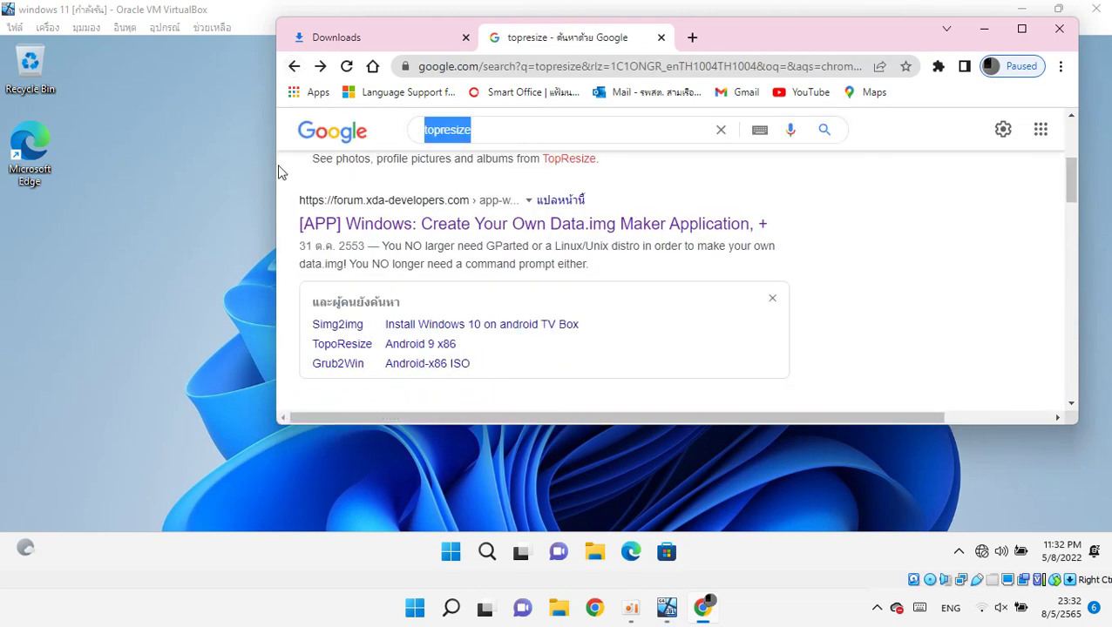
pyautogui.write('grub2w')
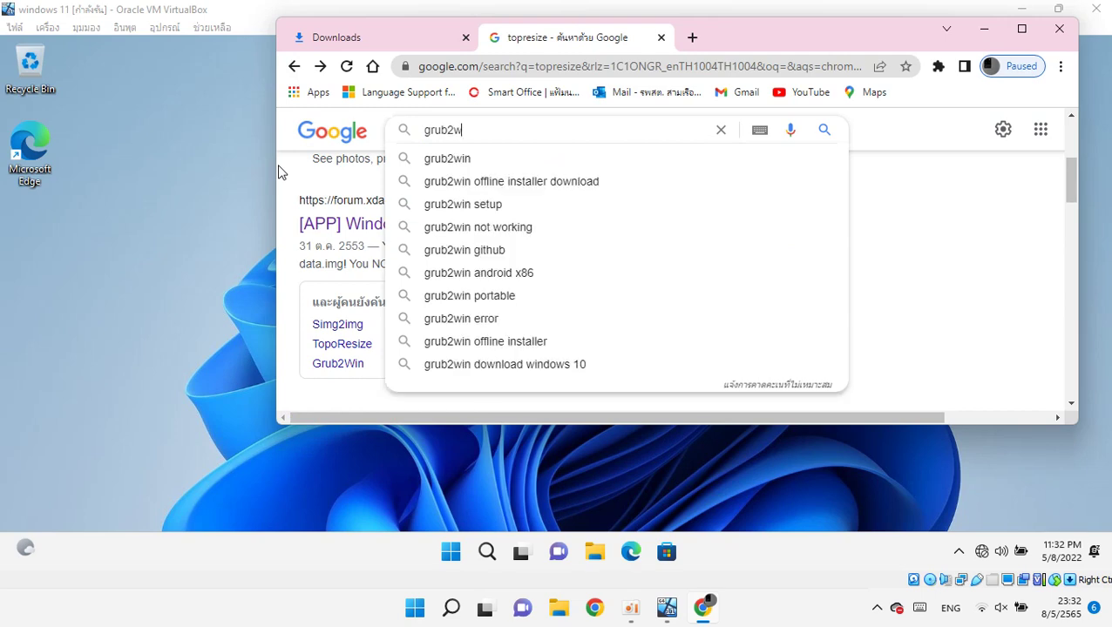
pyautogui.write('in')
pyautogui.press('Return')
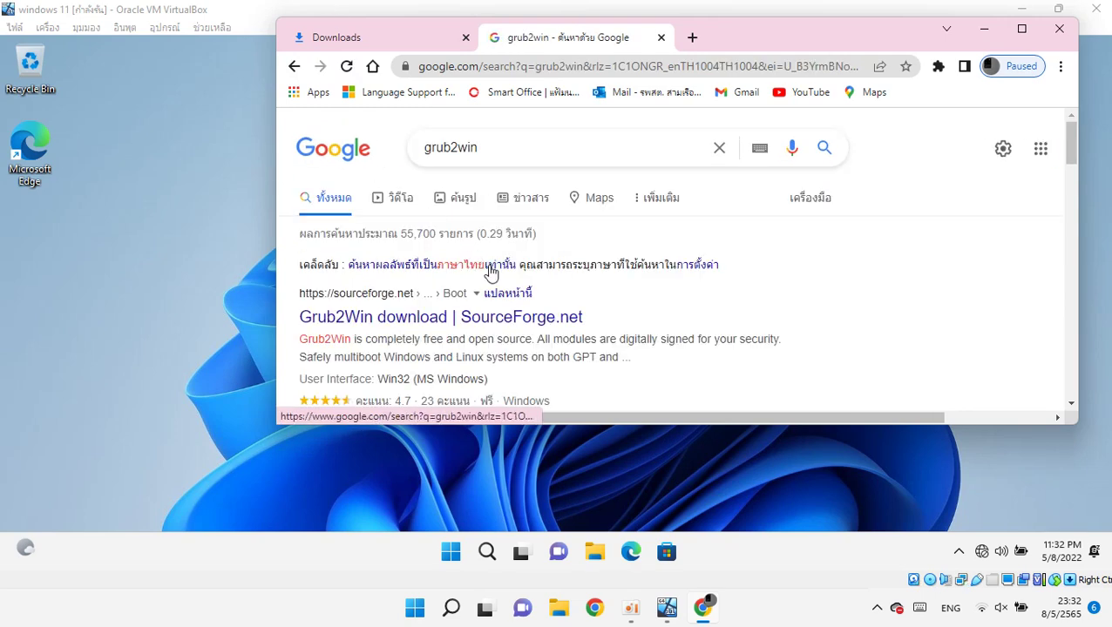
pyautogui.click(472, 330)
pyautogui.scroll(-2, 615, 226)
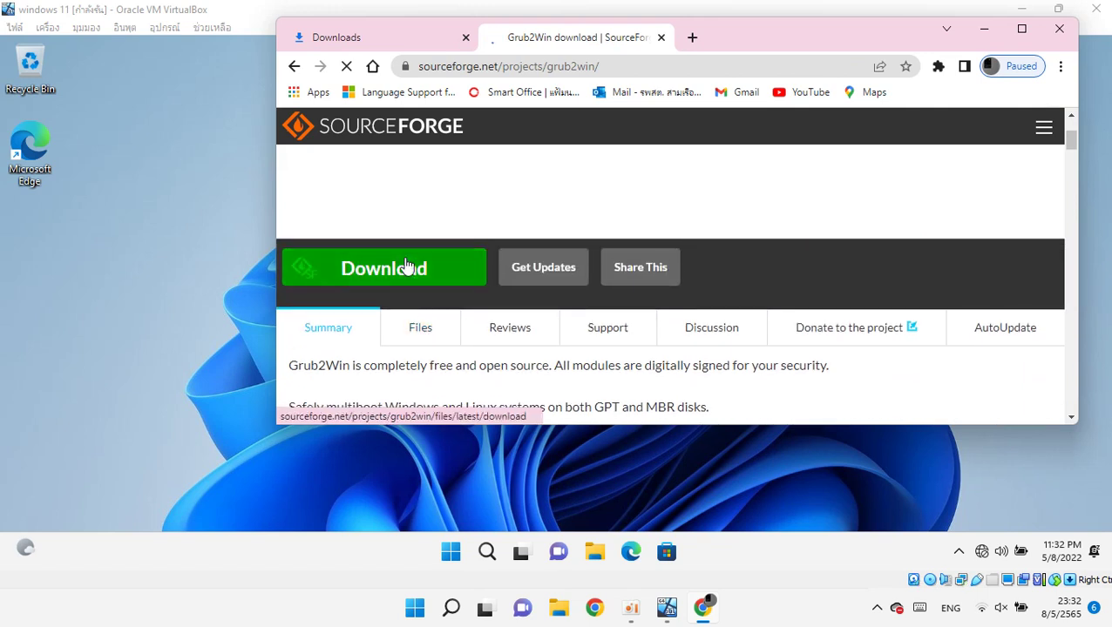
# Start the Grub2Win download from its SourceForge page and open an additional browser tab.
pyautogui.click(406, 265)
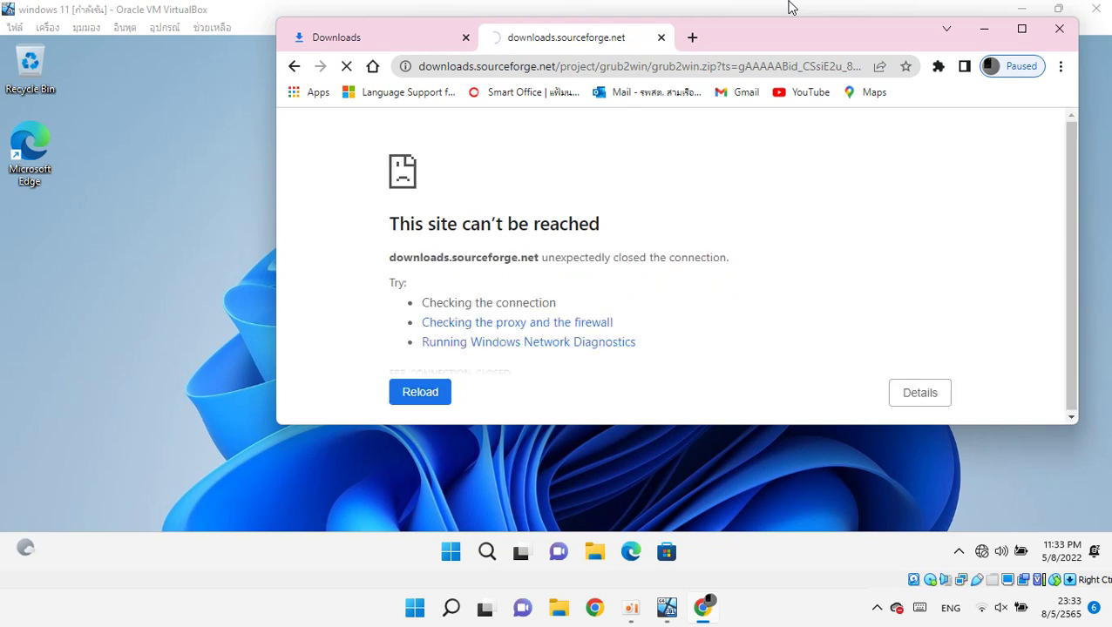
pyautogui.click(693, 38)
pyautogui.click(615, 40)
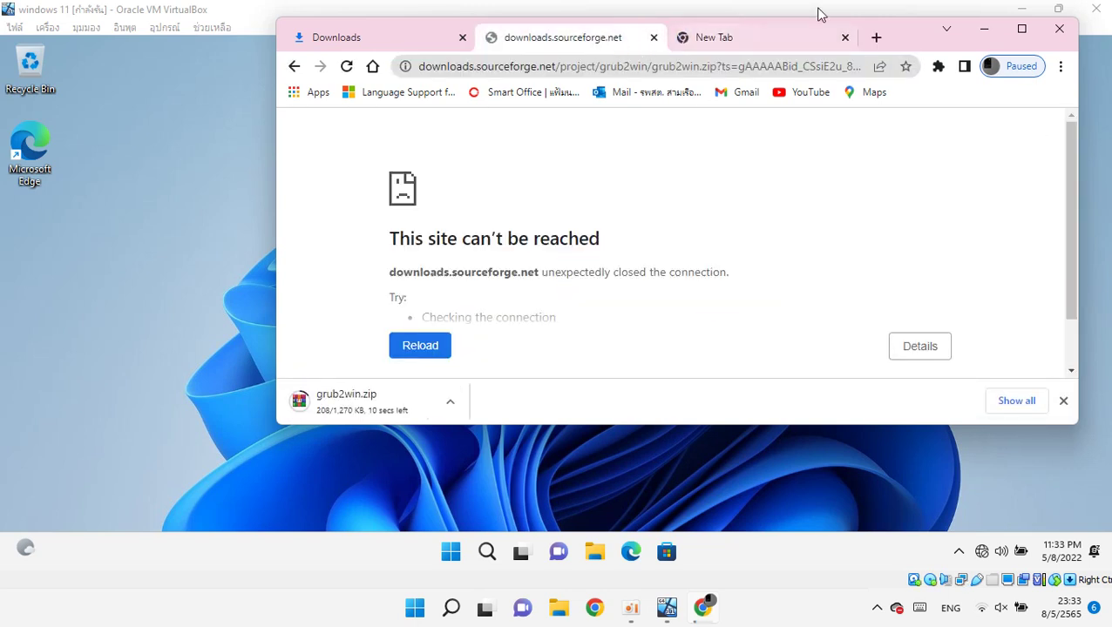
pyautogui.click(651, 68)
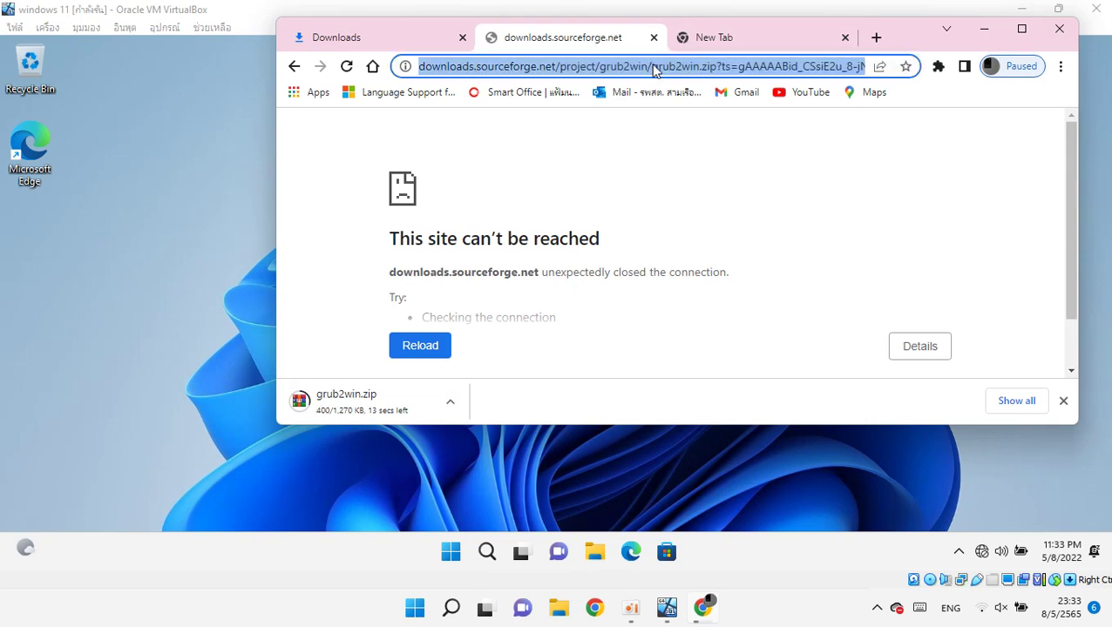
# Search Google for "android tv download" in the new tab.
pyautogui.click(708, 39)
pyautogui.click(673, 74)
pyautogui.write('a')
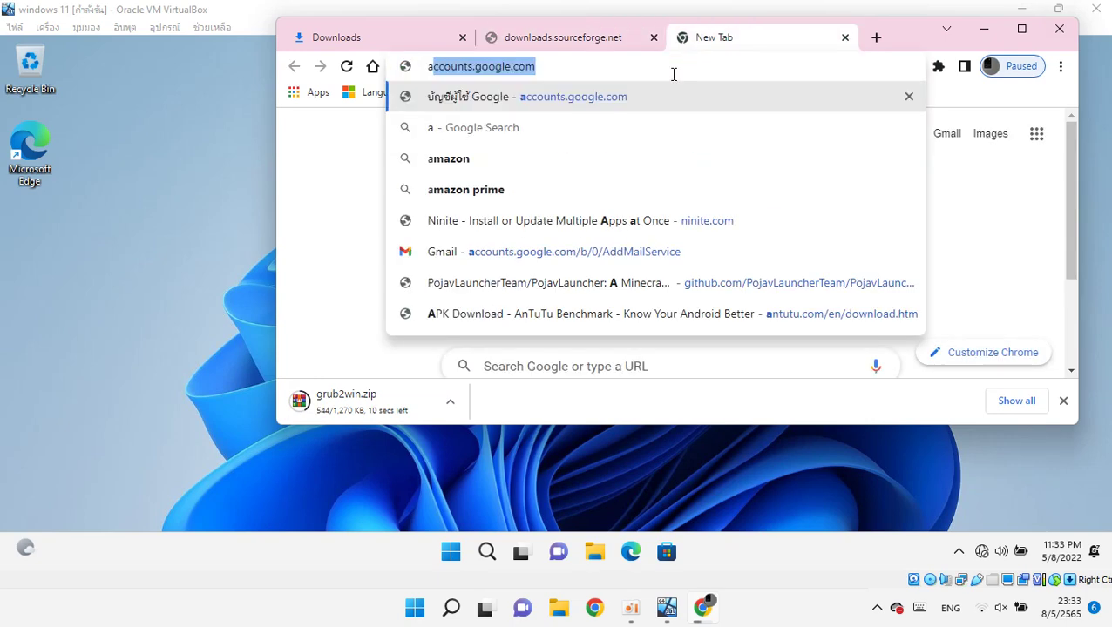
pyautogui.write('ndro')
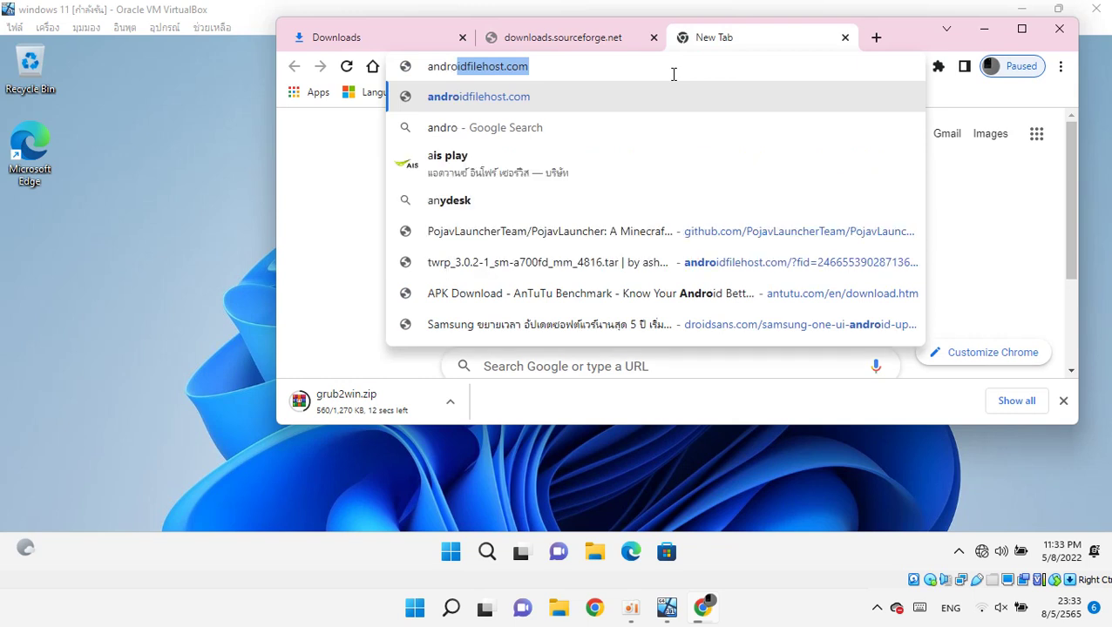
pyautogui.write('id tv')
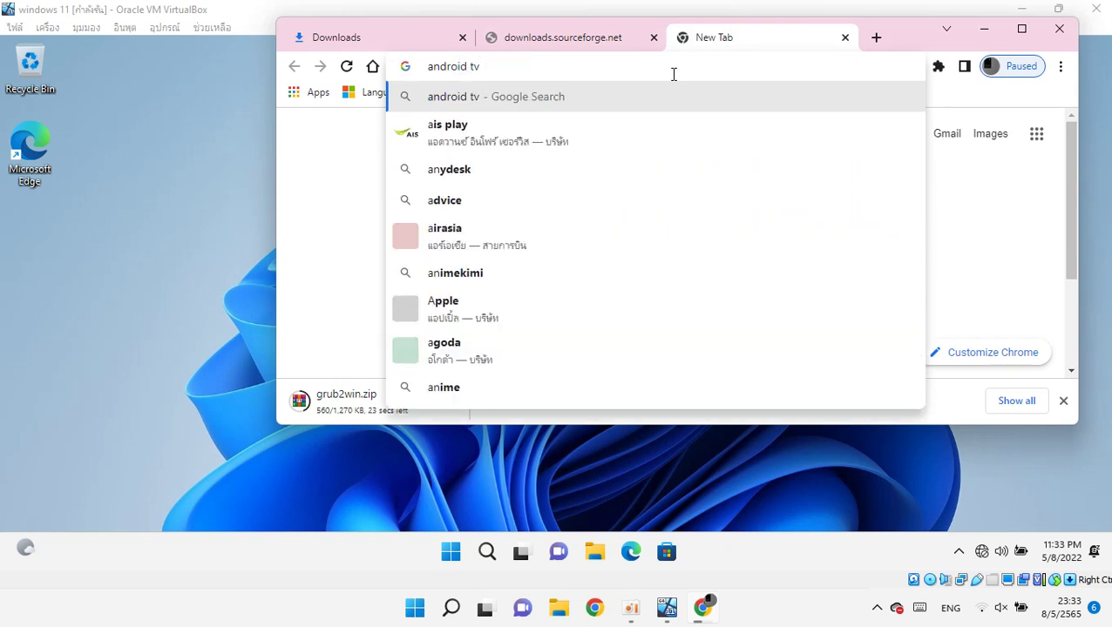
pyautogui.write(' d')
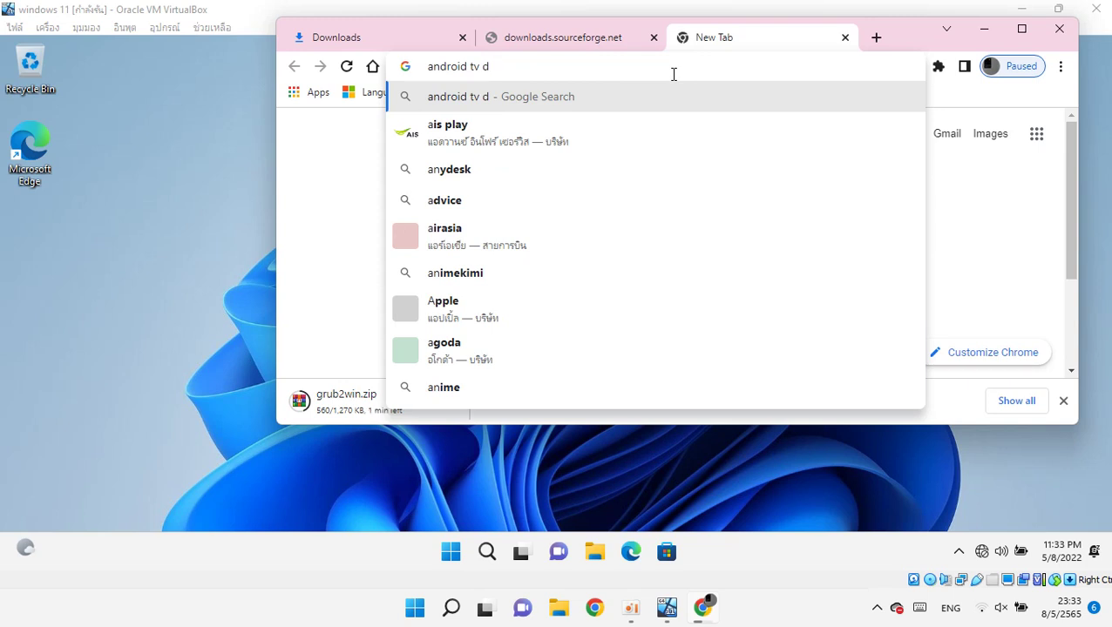
pyautogui.write('ow')
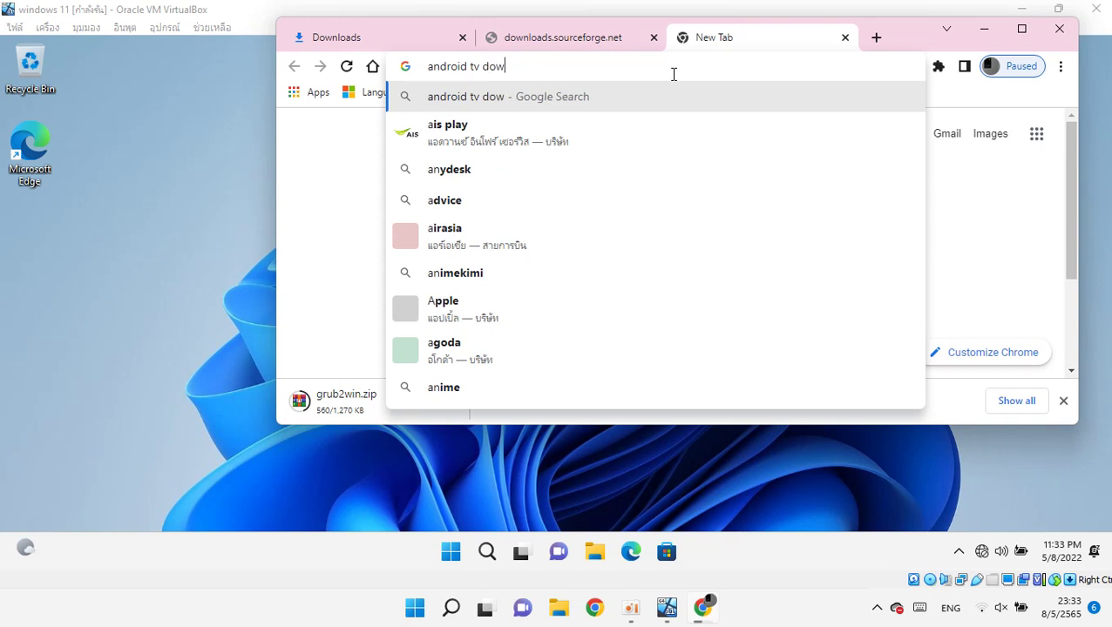
pyautogui.write('nlo')
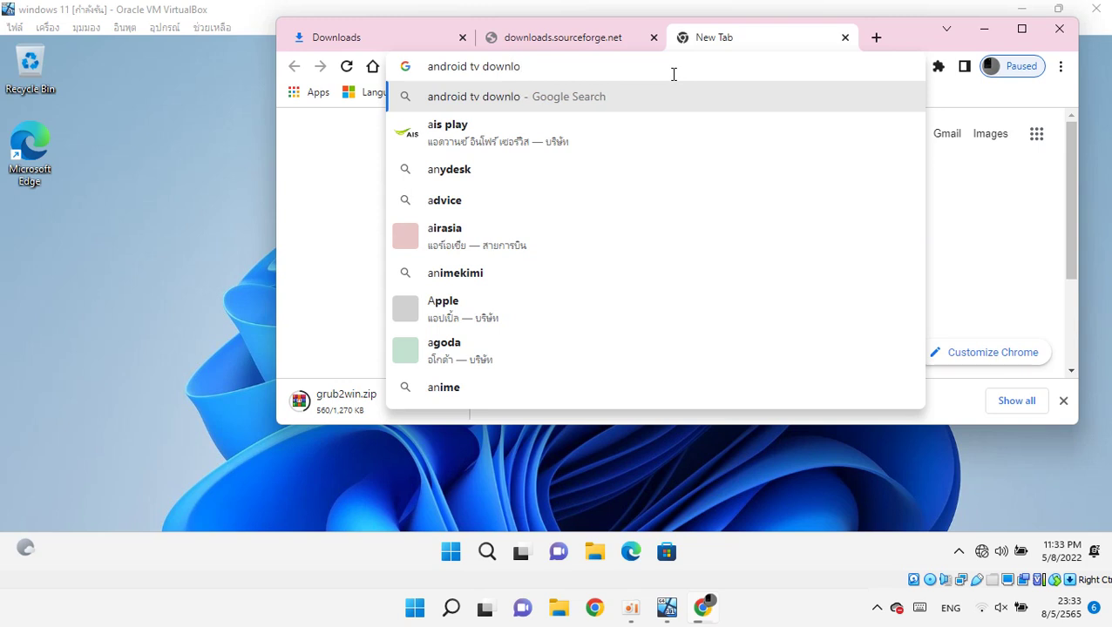
pyautogui.write('ad')
pyautogui.press('Return')
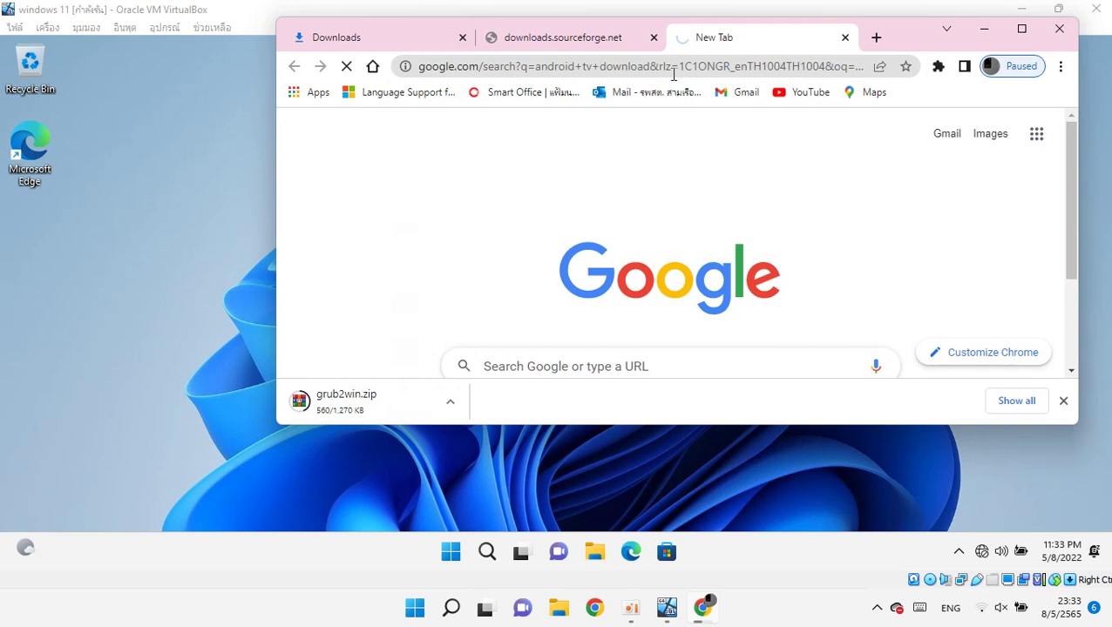
# Check the progress of grub2win.zip in the browser's download list.
pyautogui.click(1060, 67)
pyautogui.click(934, 180)
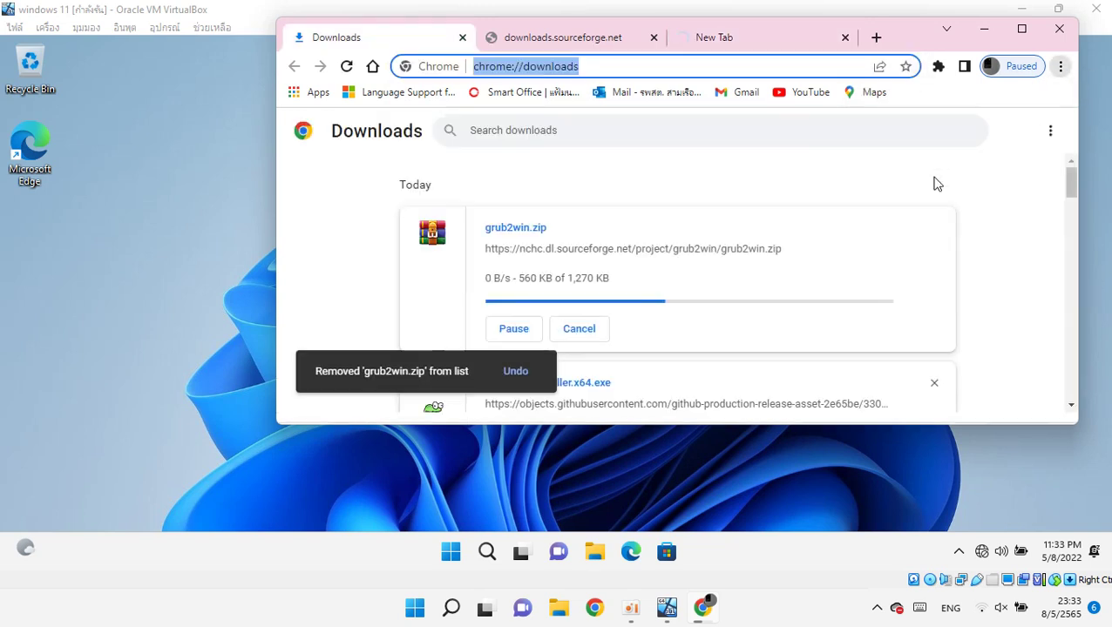
pyautogui.scroll(-2, 833, 341)
# Connect the host to the Samsung galaxy a52 5g Wi-Fi network, entering its network security key.
pyautogui.click(1020, 610)
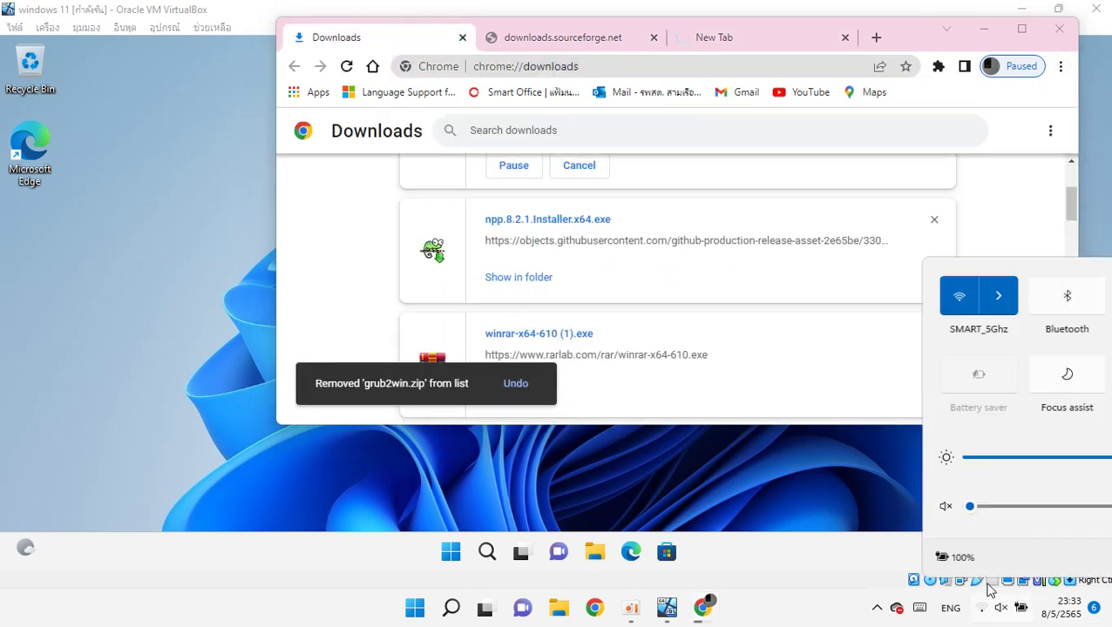
pyautogui.click(887, 296)
pyautogui.click(919, 446)
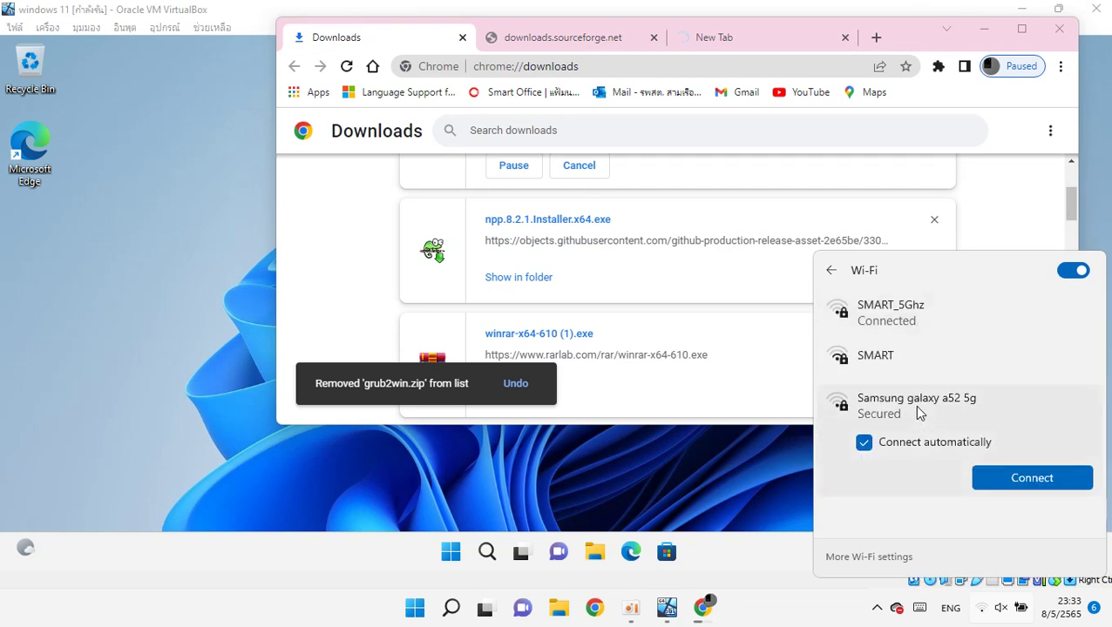
pyautogui.click(1004, 482)
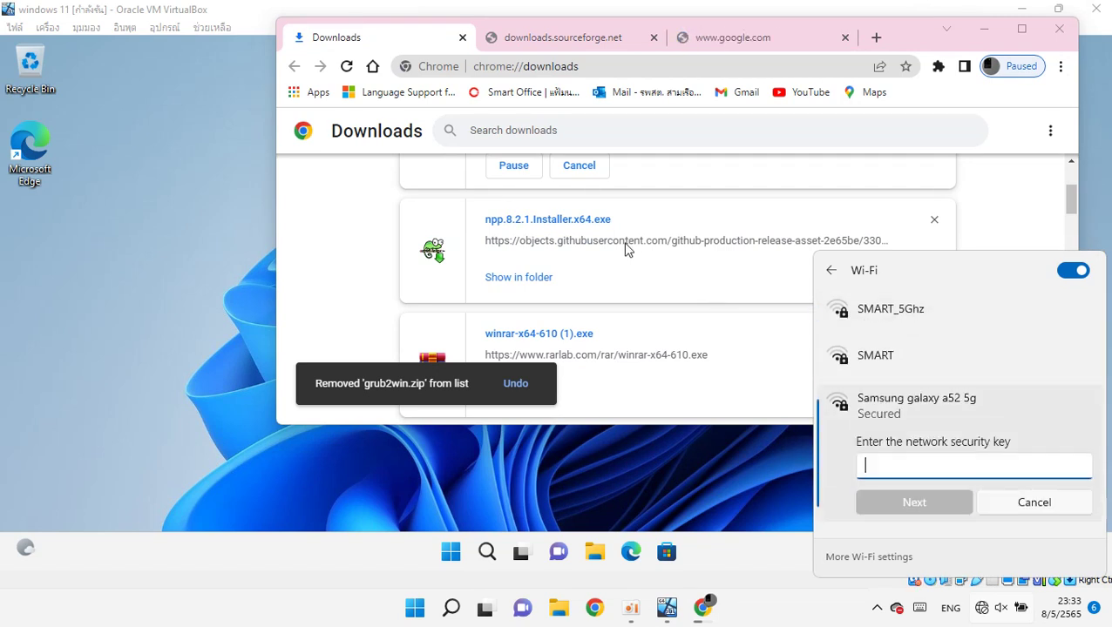
pyautogui.write('••••••••')
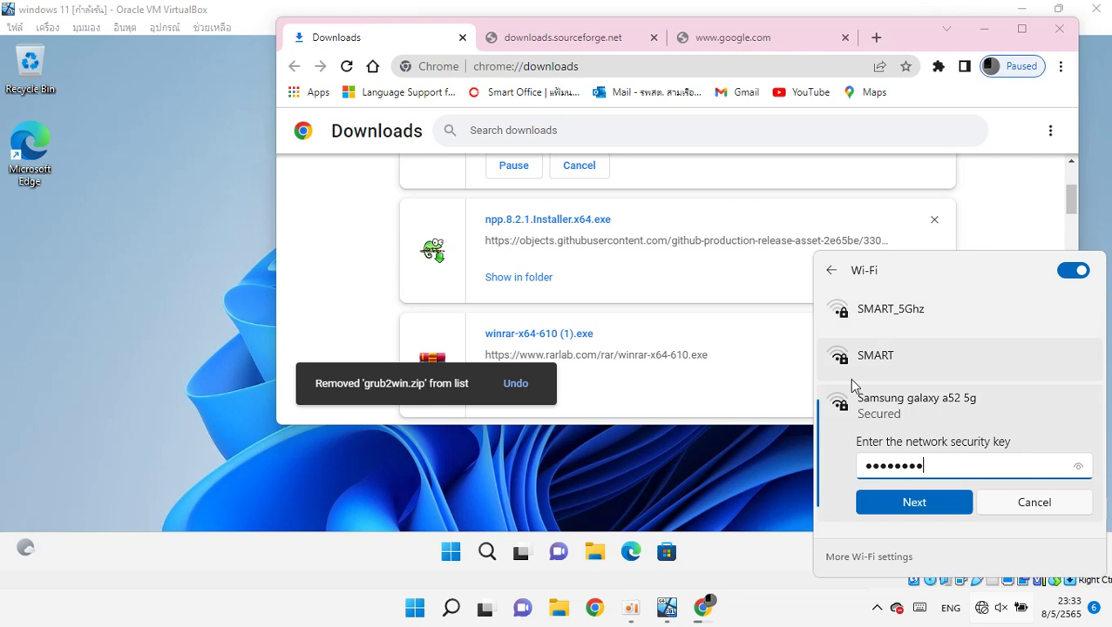
pyautogui.press('Return')
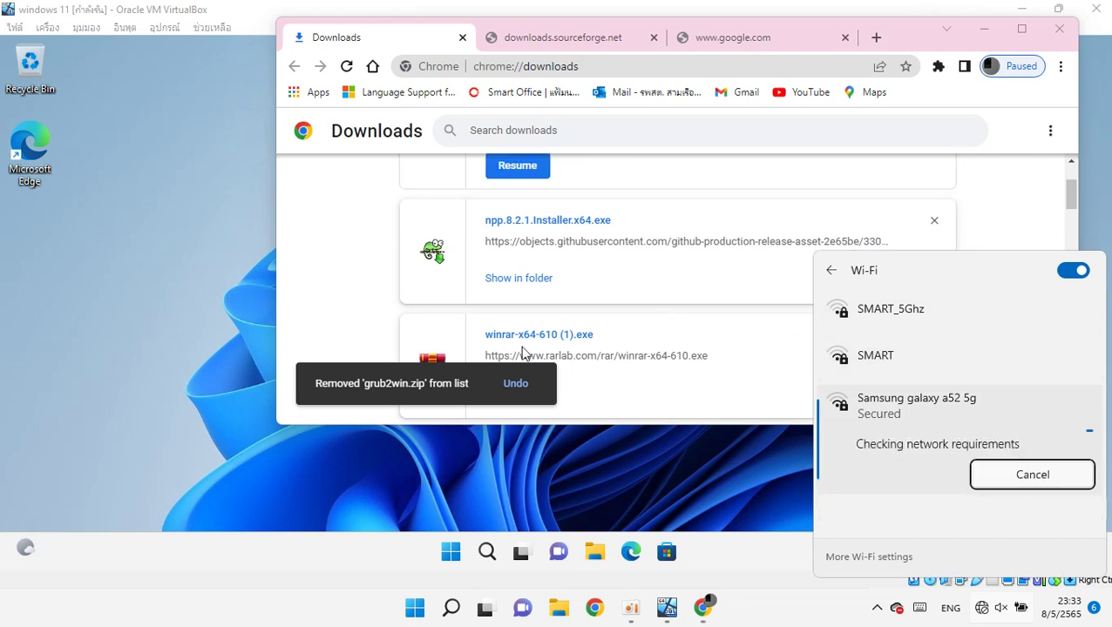
# Resume the interrupted grub2win.zip download and check which Wi-Fi network the host is using.
pyautogui.click(524, 173)
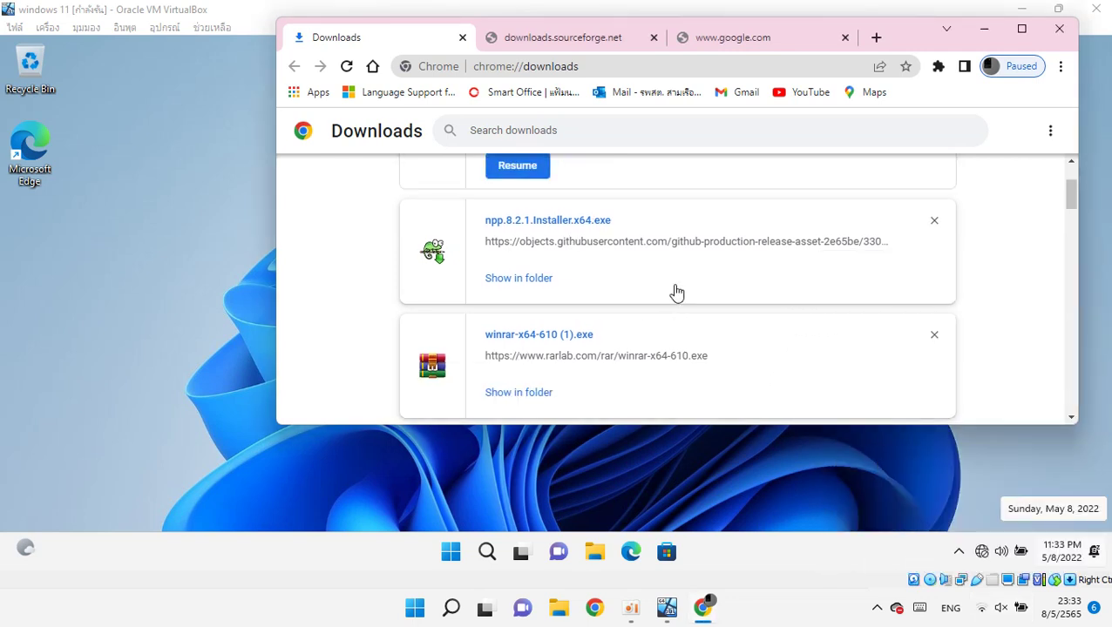
pyautogui.scroll(2, 462, 285)
pyautogui.click(488, 288)
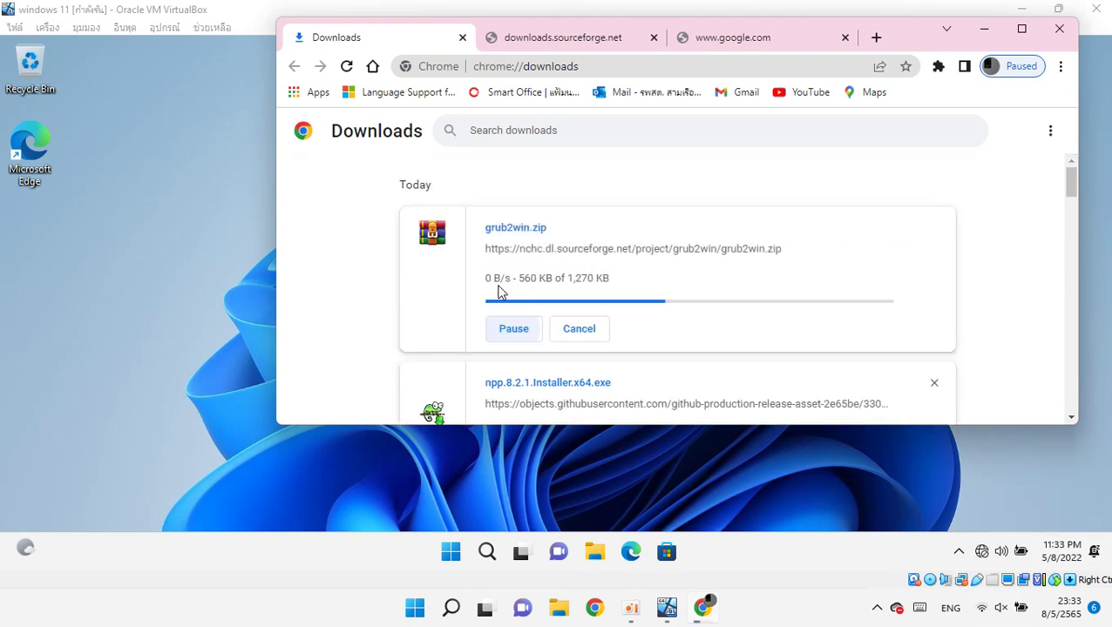
pyautogui.click(999, 623)
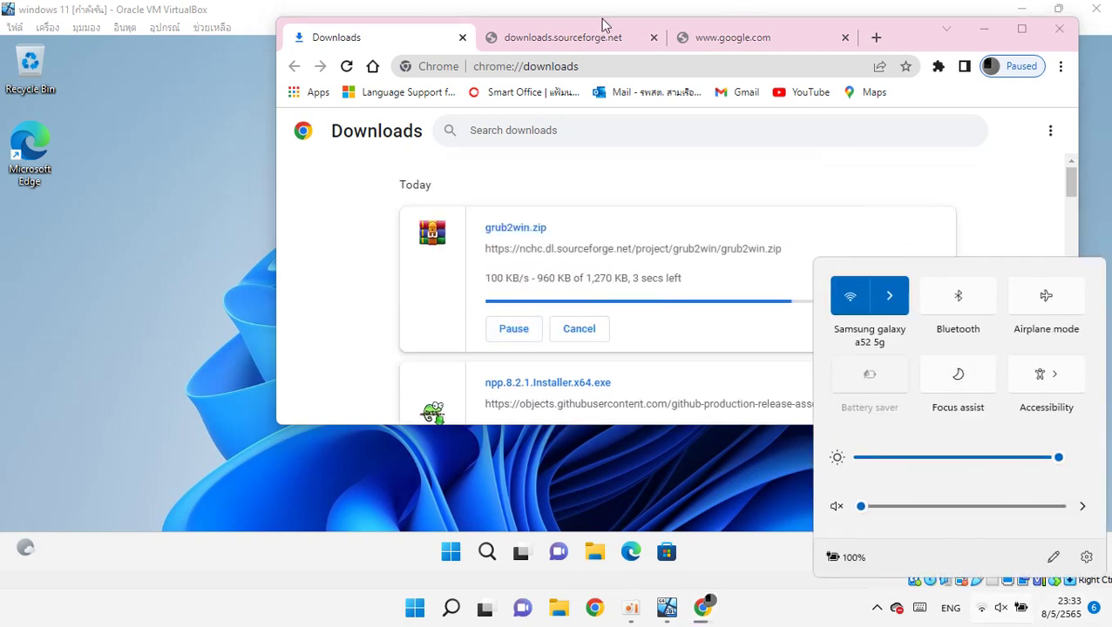
pyautogui.click(387, 246)
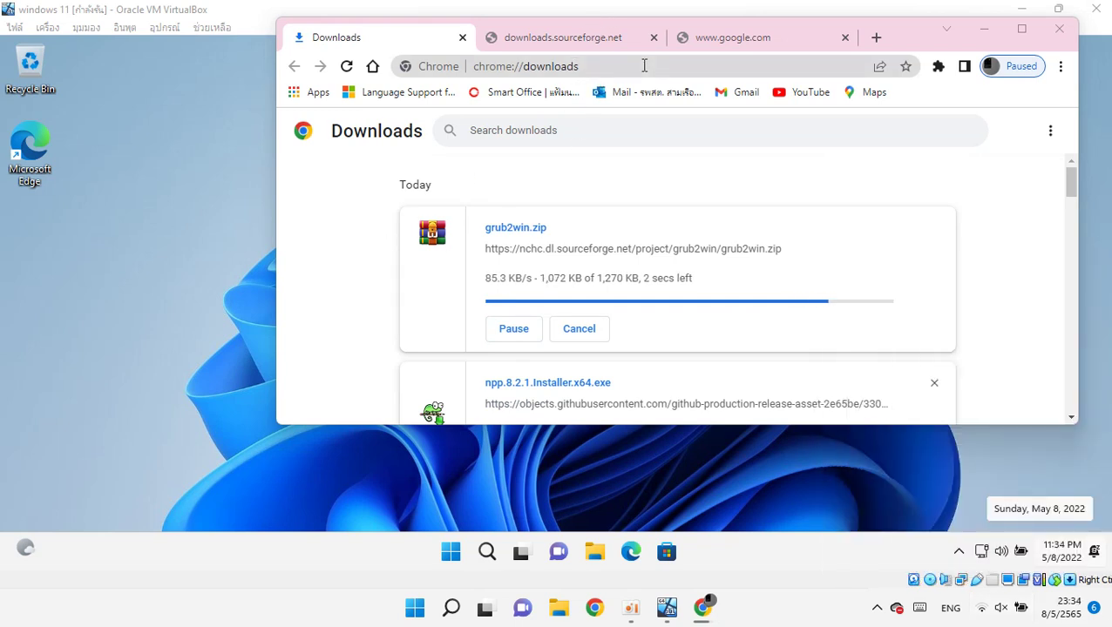
# Recheck the android tv search tab and the grub2win.zip download, and close the failed SourceForge tab.
pyautogui.click(732, 38)
pyautogui.click(712, 53)
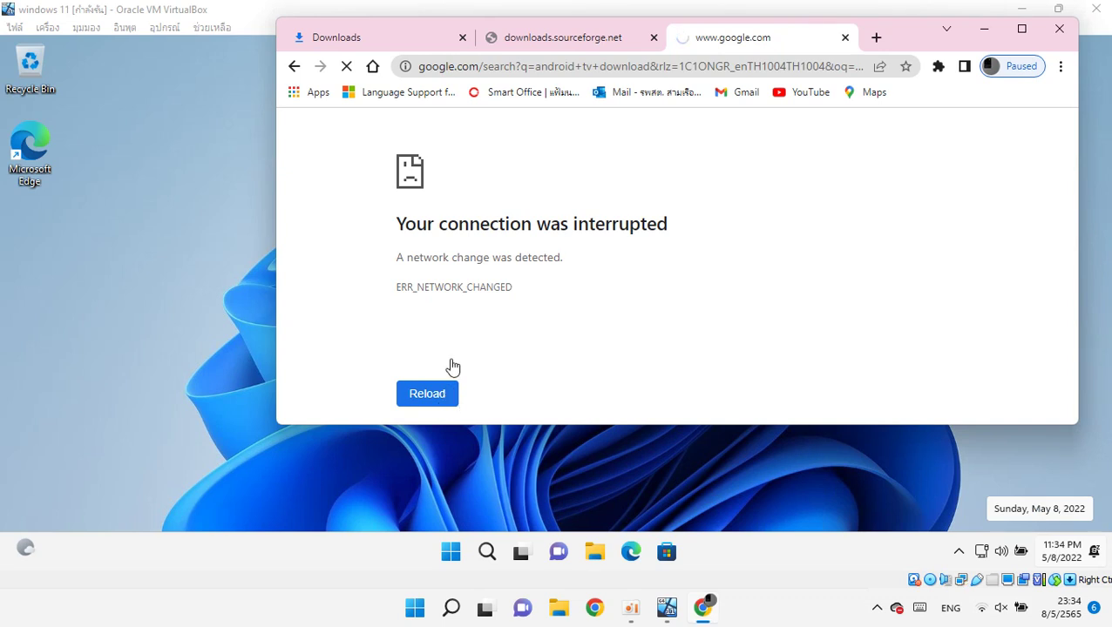
pyautogui.click(396, 40)
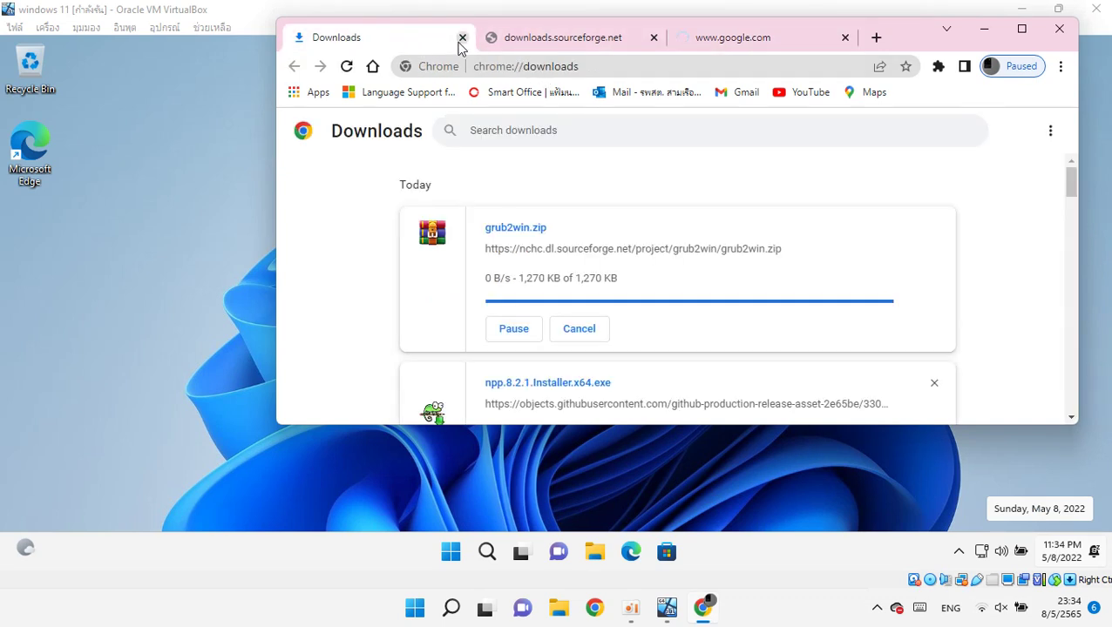
pyautogui.click(507, 331)
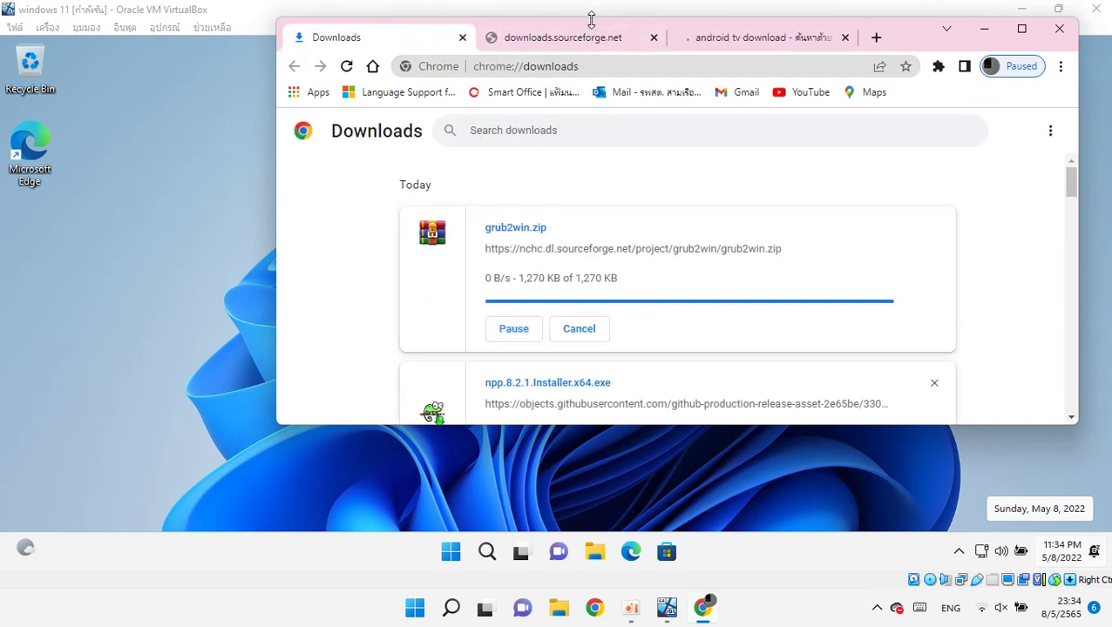
pyautogui.click(571, 40)
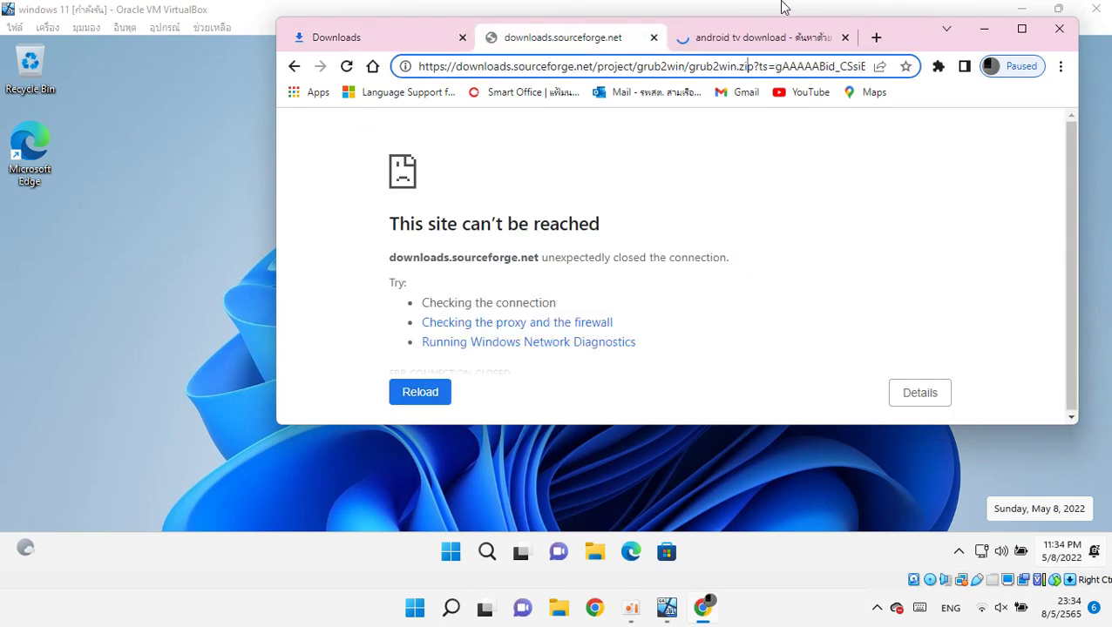
pyautogui.click(654, 39)
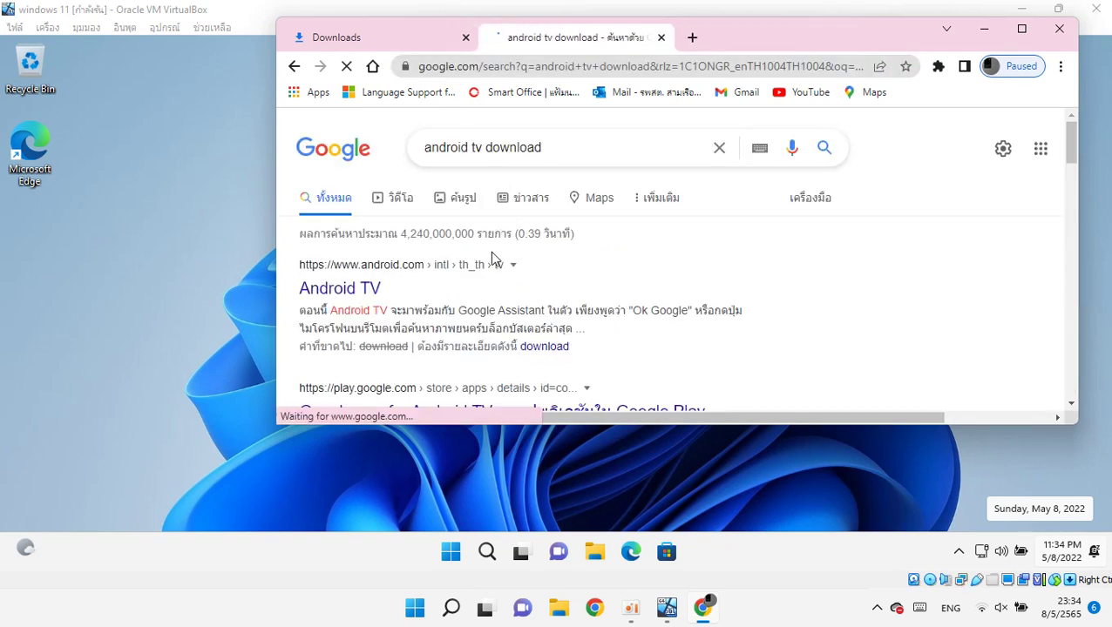
# Look over the android.com Android TV result and the download list, and return to the search results.
pyautogui.click(397, 275)
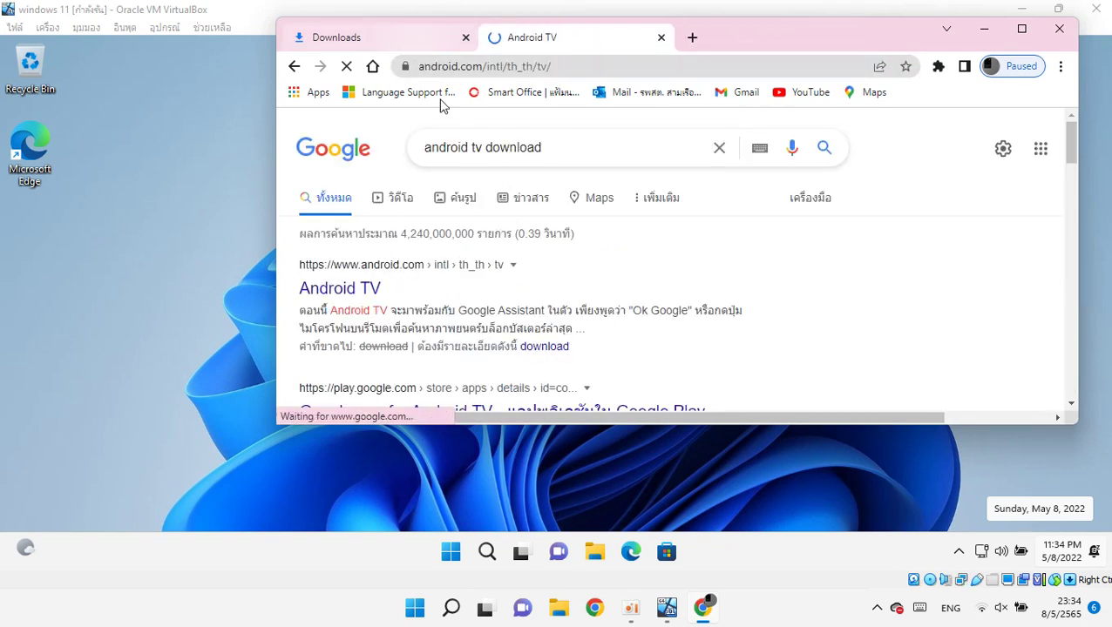
pyautogui.click(377, 39)
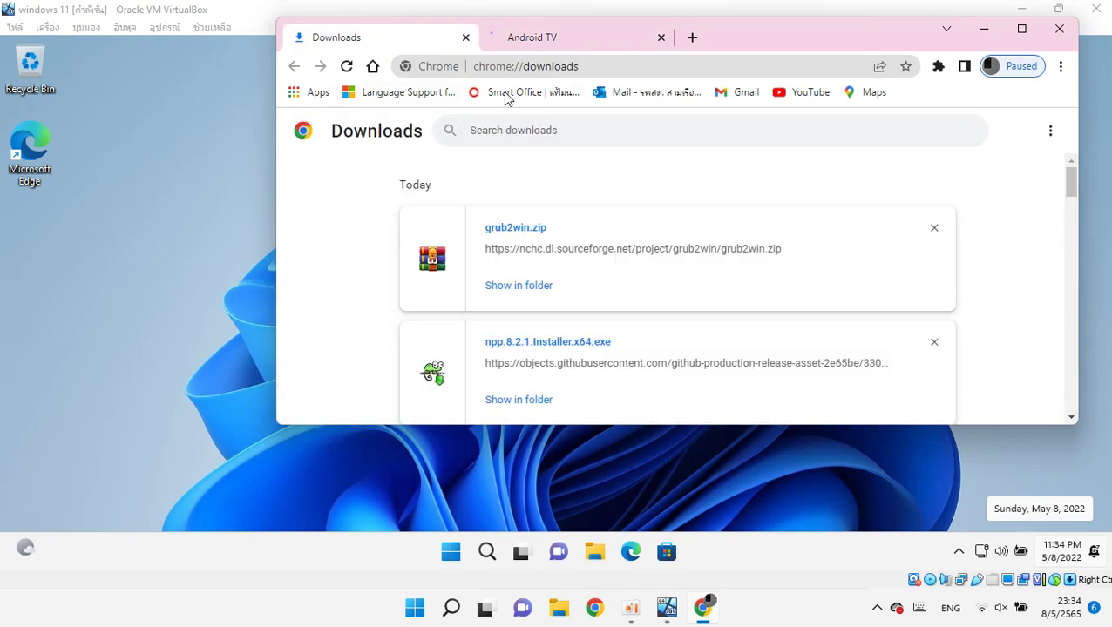
pyautogui.click(557, 39)
pyautogui.scroll(-5, 559, 161)
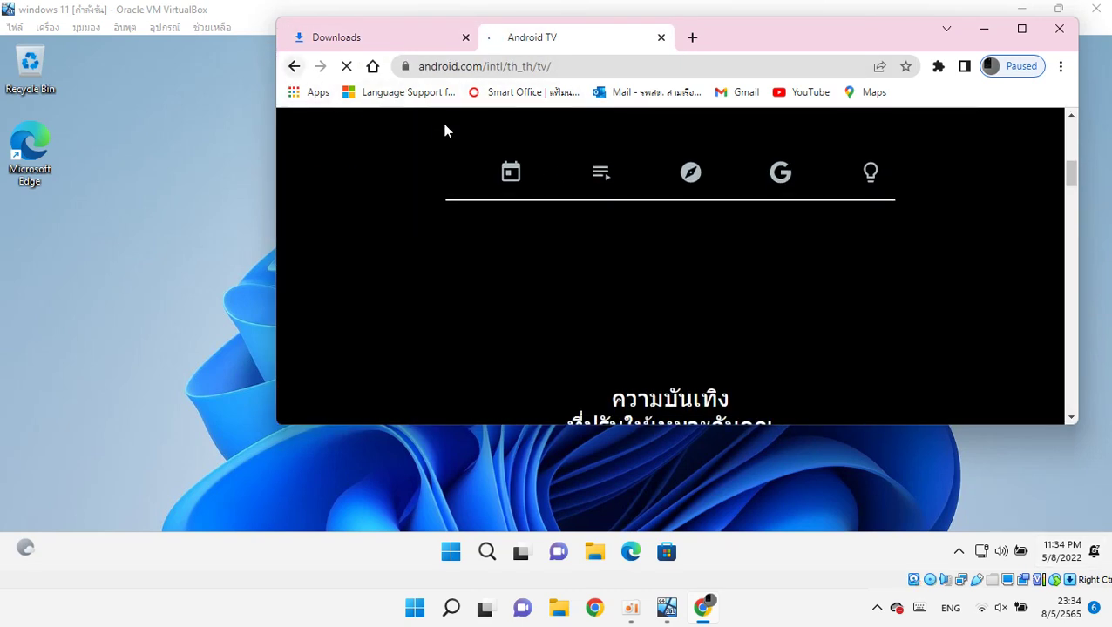
pyautogui.click(296, 68)
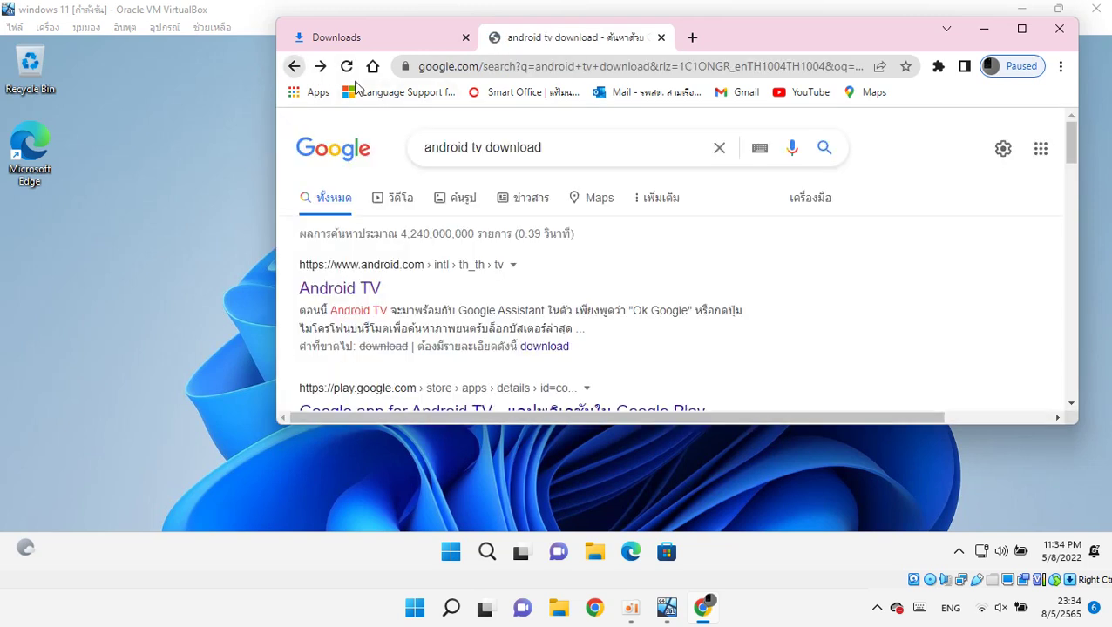
# Refine the Google search to "android tv download iso".
pyautogui.click(574, 139)
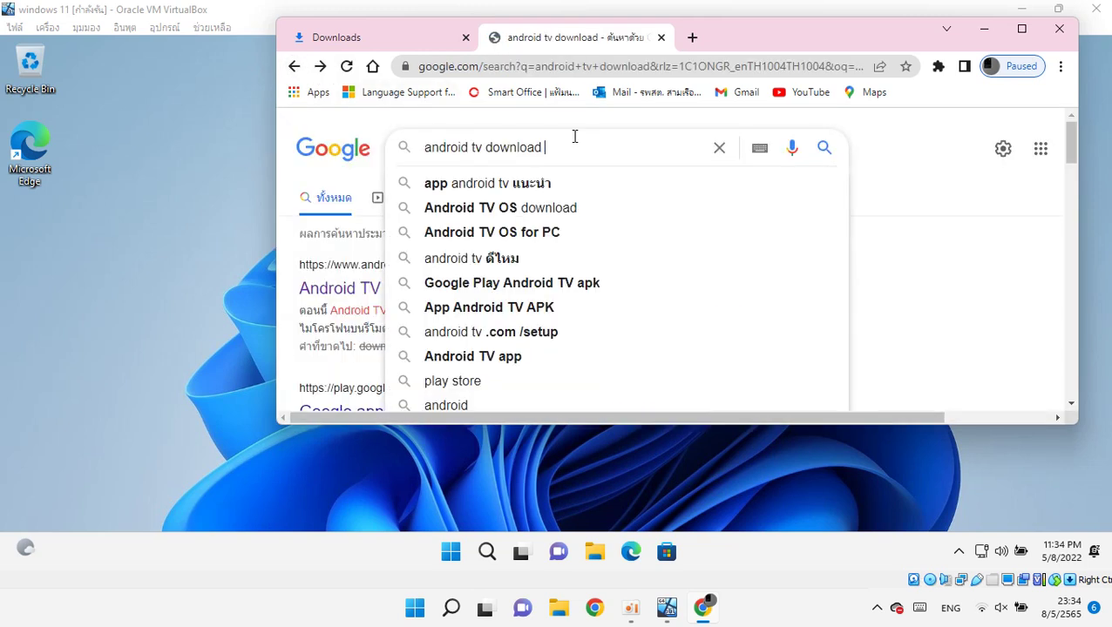
pyautogui.write('iso')
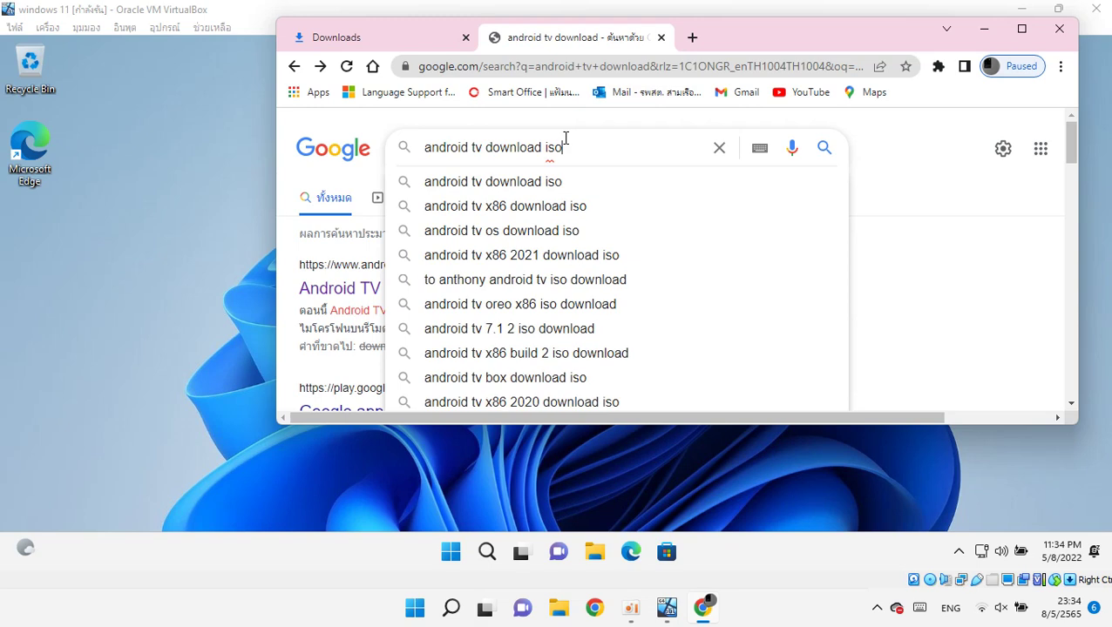
pyautogui.press('Return')
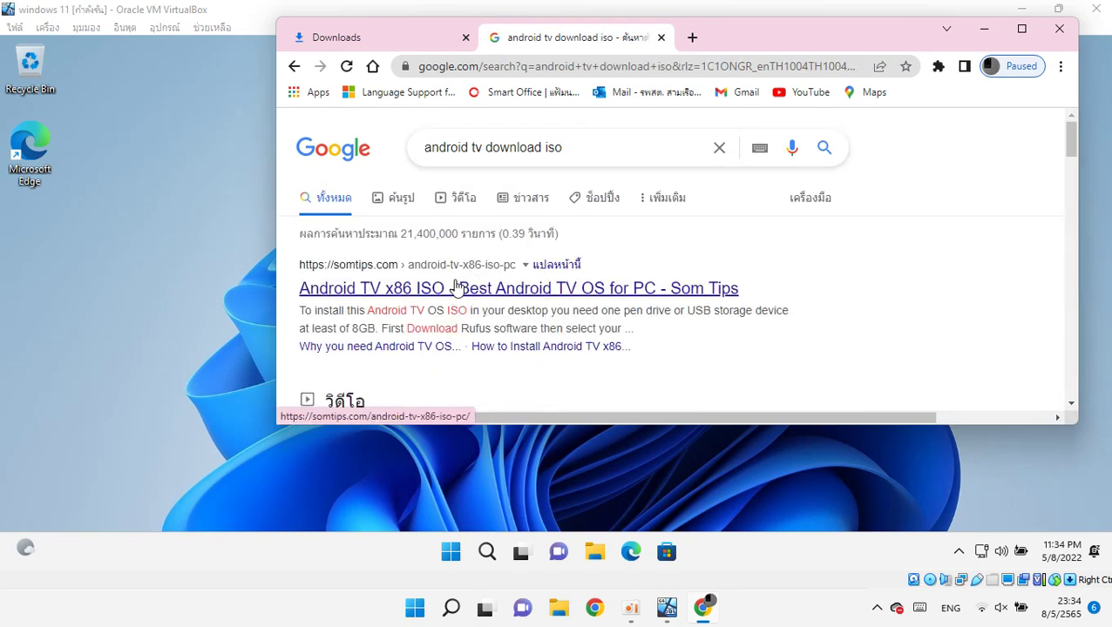
# Look through the ISO search results and open the Som Tips article on Android TV x86 ISO.
pyautogui.scroll(-6, 450, 235)
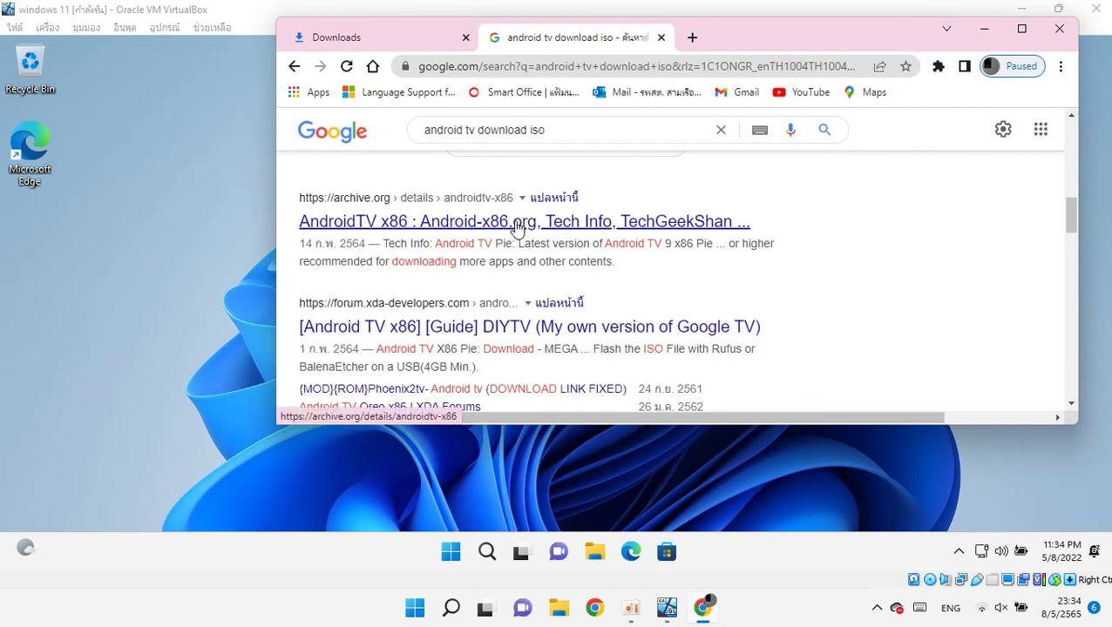
pyautogui.scroll(6, 516, 285)
pyautogui.scroll(1, 516, 292)
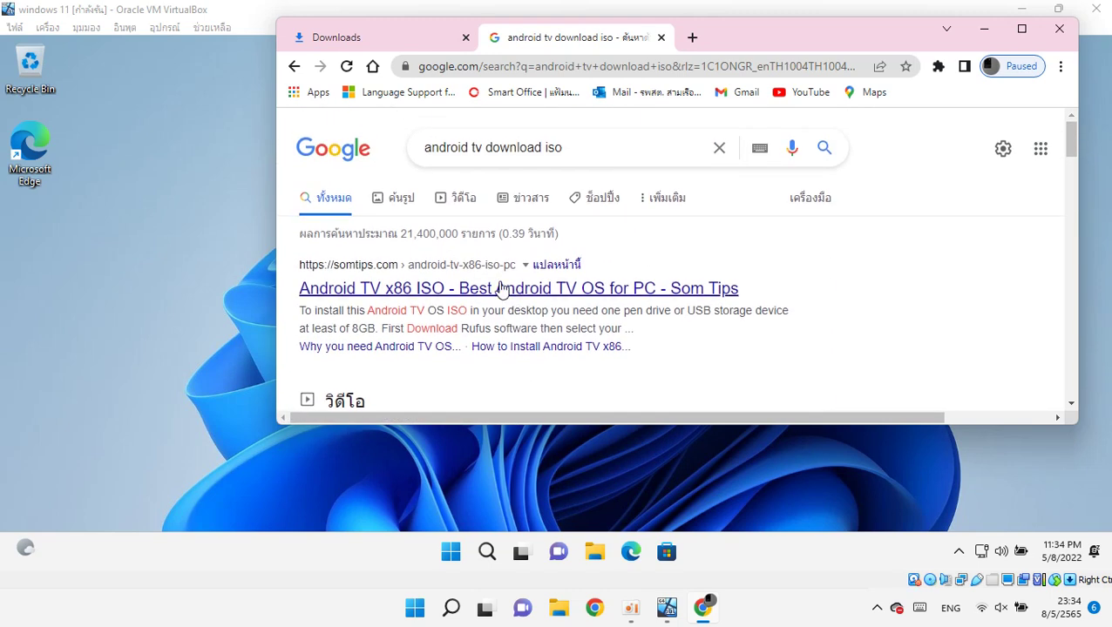
pyautogui.click(499, 287)
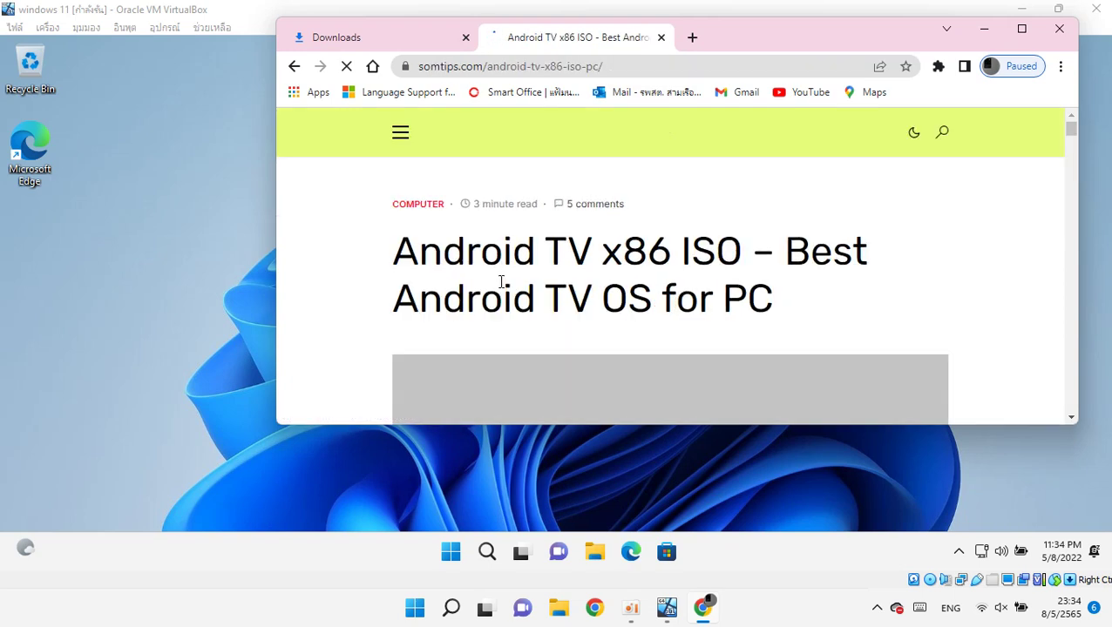
# Start the Android TV x86 ISO download from the Som Tips article, dismiss the advertisement, and maximize the browser window.
pyautogui.scroll(-10, 501, 281)
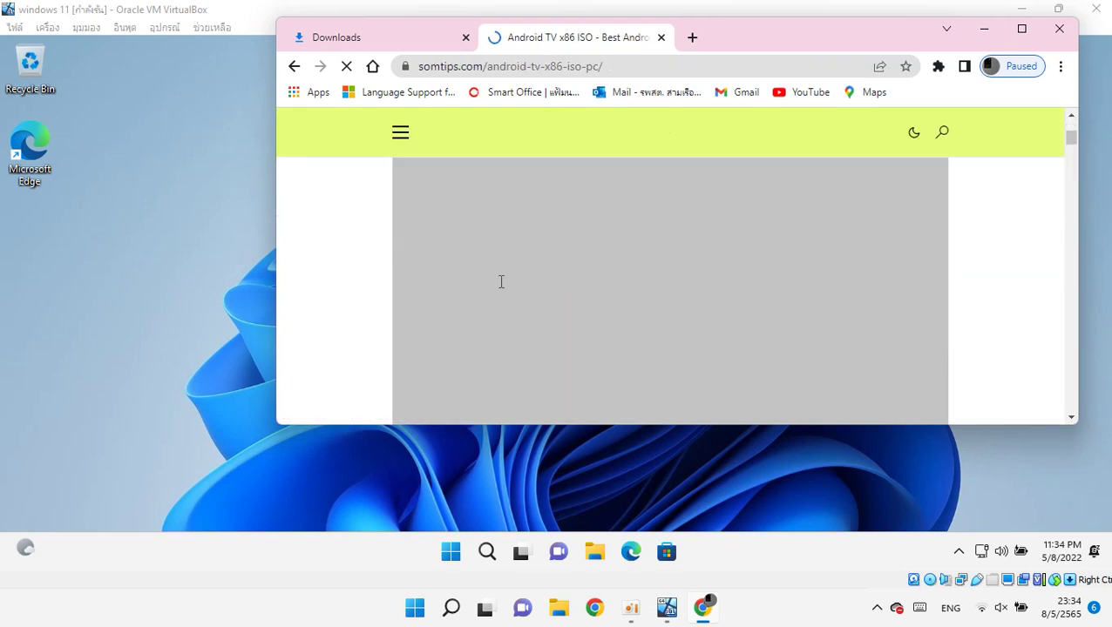
pyautogui.scroll(-10, 500, 288)
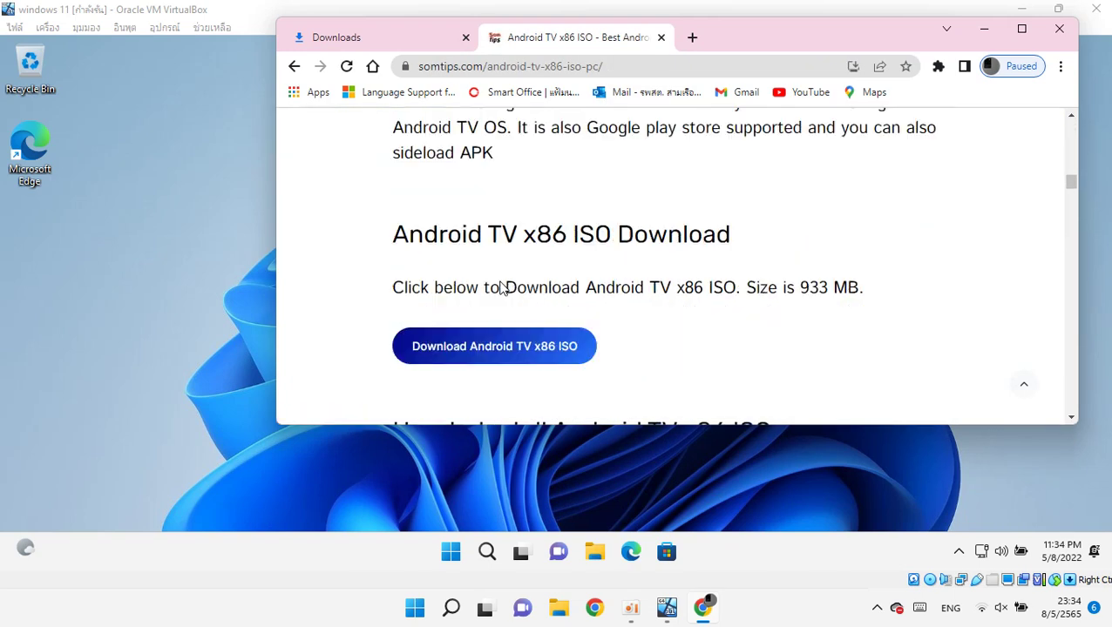
pyautogui.scroll(2, 499, 292)
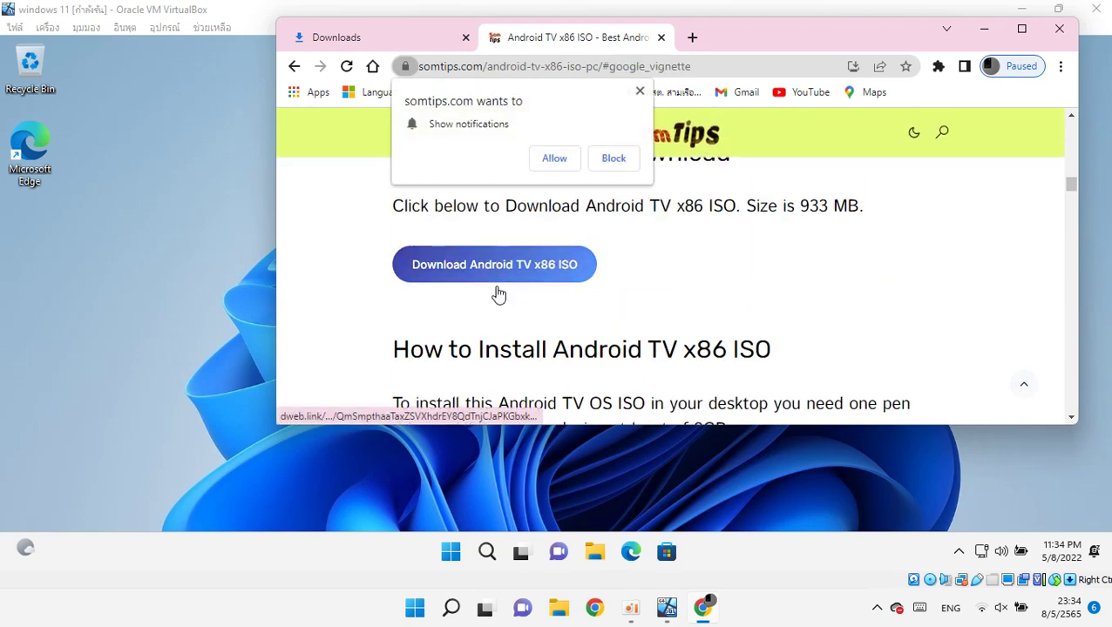
pyautogui.click(582, 264)
pyautogui.click(1060, 132)
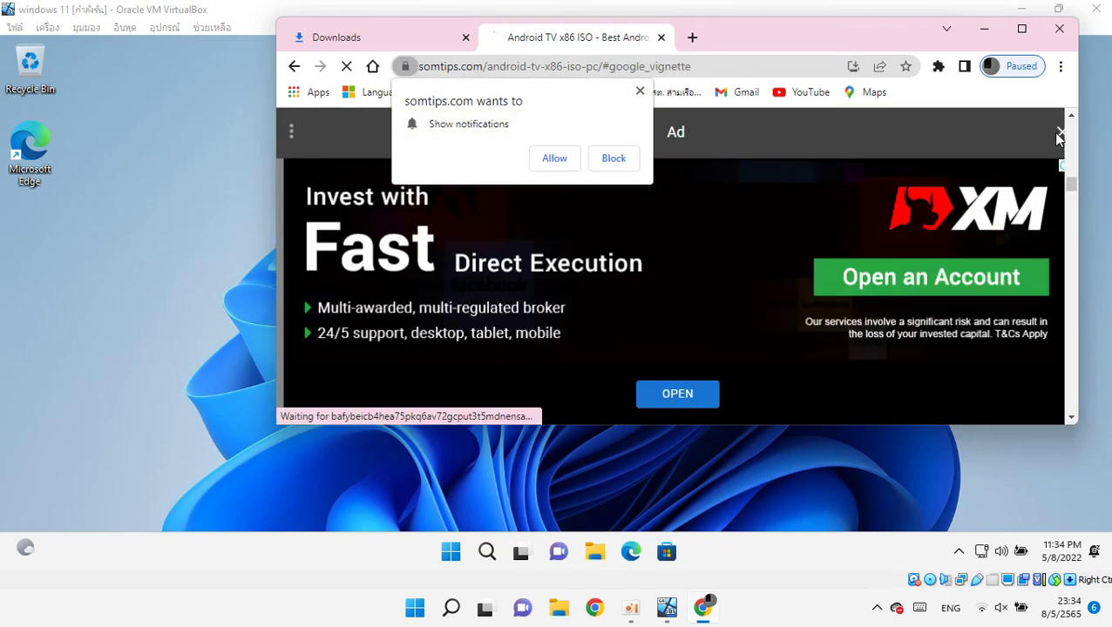
pyautogui.click(1037, 24)
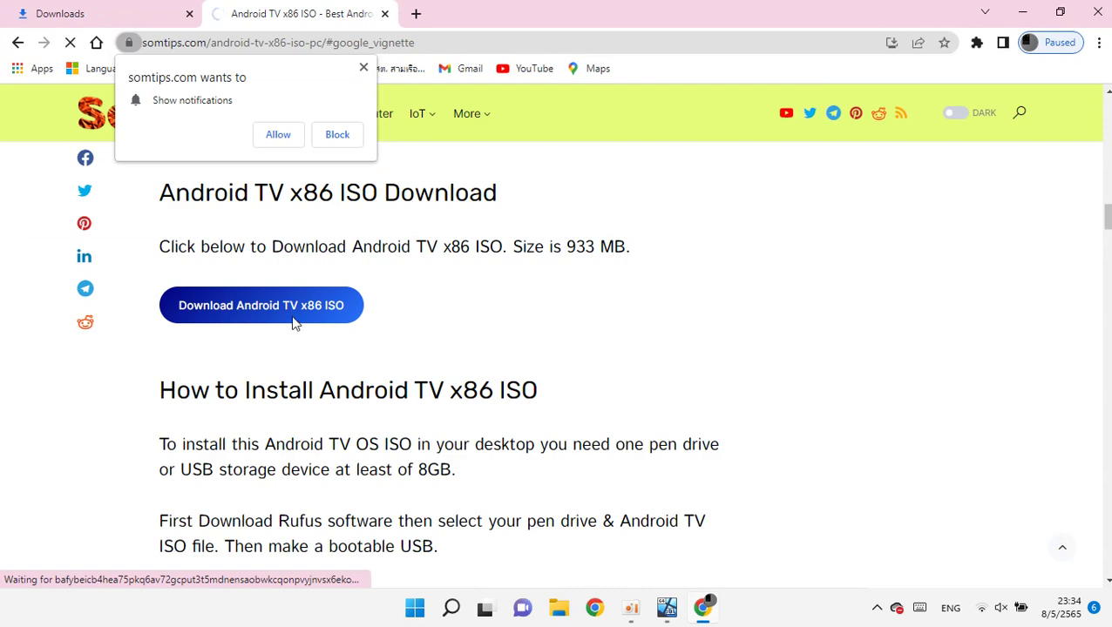
# Look through the rest of the Som Tips article and check the AndroidTV.iso download in the download list.
pyautogui.scroll(-5, 253, 301)
pyautogui.scroll(1, 252, 293)
pyautogui.scroll(-3, 253, 291)
pyautogui.scroll(-20, 252, 291)
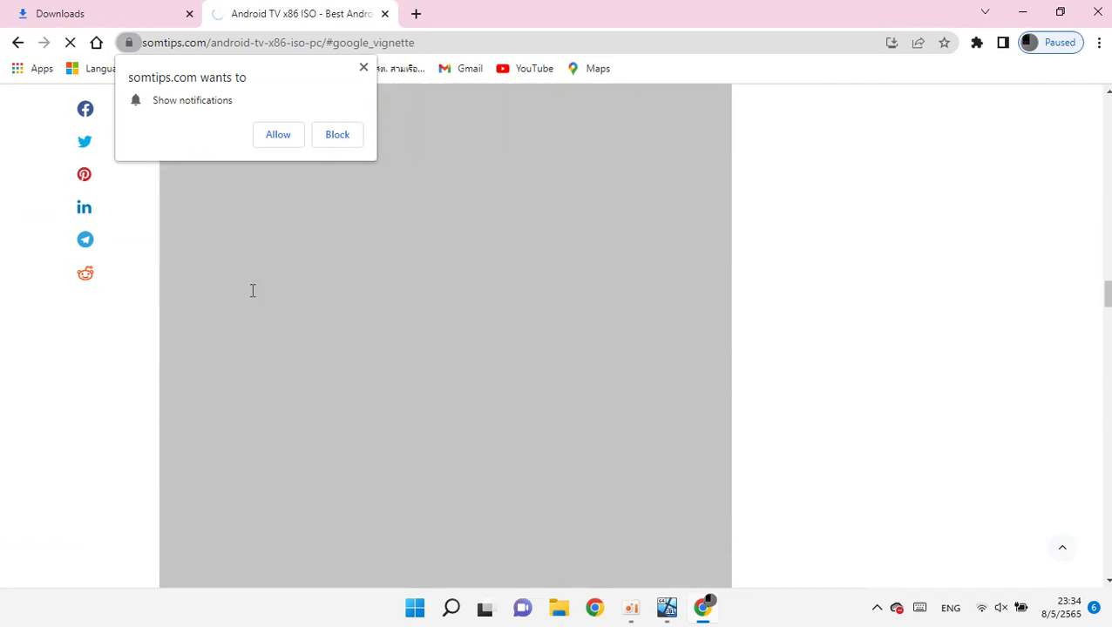
pyautogui.scroll(-1, 257, 293)
pyautogui.scroll(5, 255, 293)
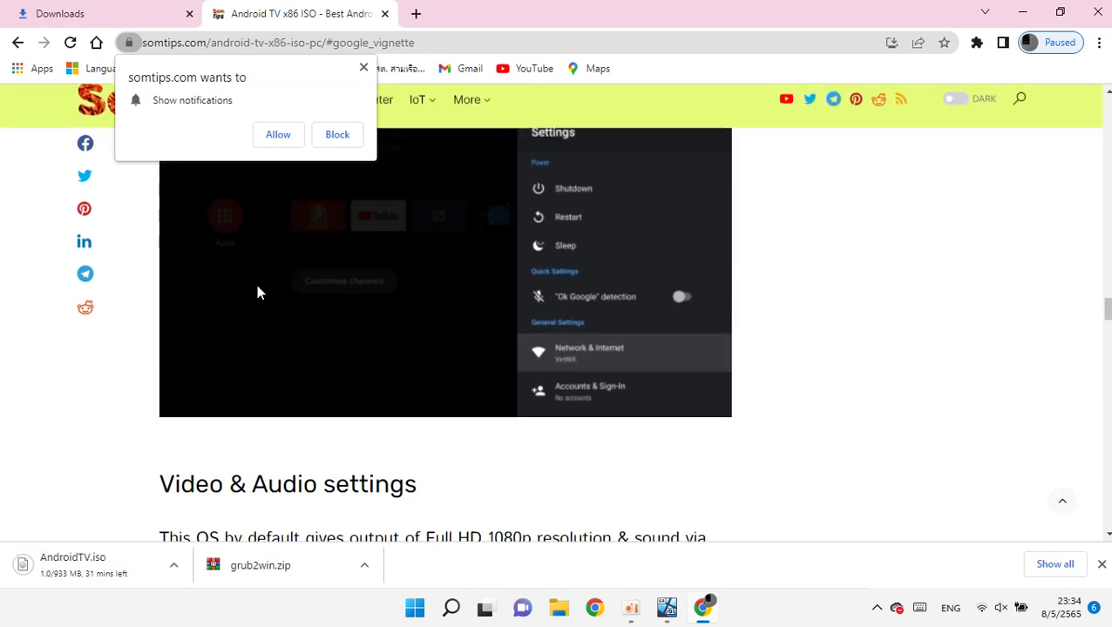
pyautogui.click(143, 11)
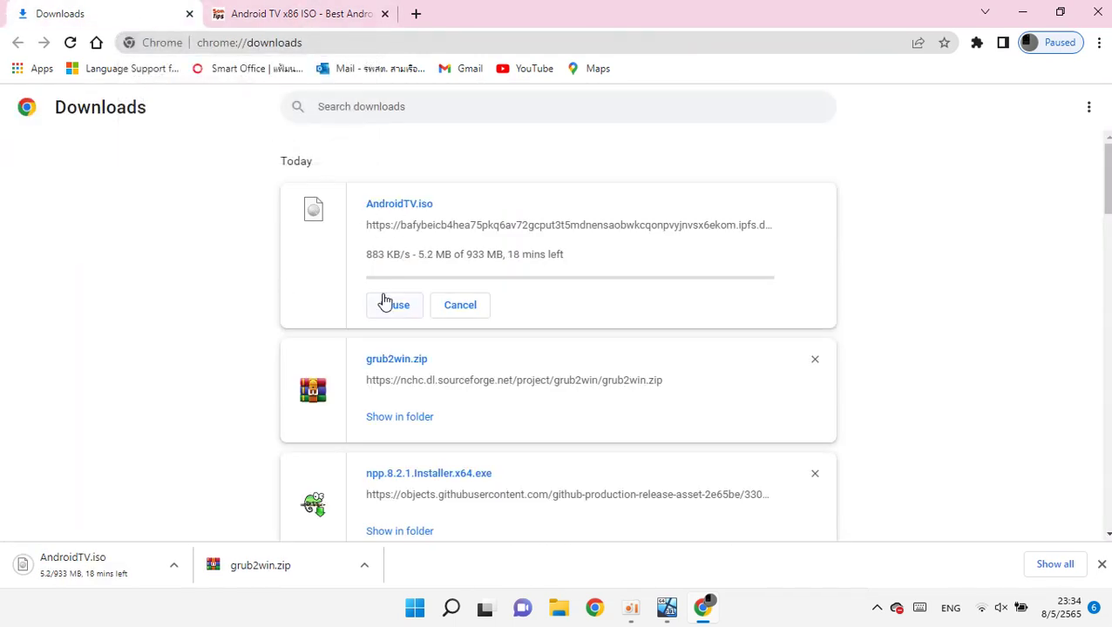
# Return from the Som Tips article to the Google results and search for "topresize".
pyautogui.click(279, 13)
pyautogui.click(19, 45)
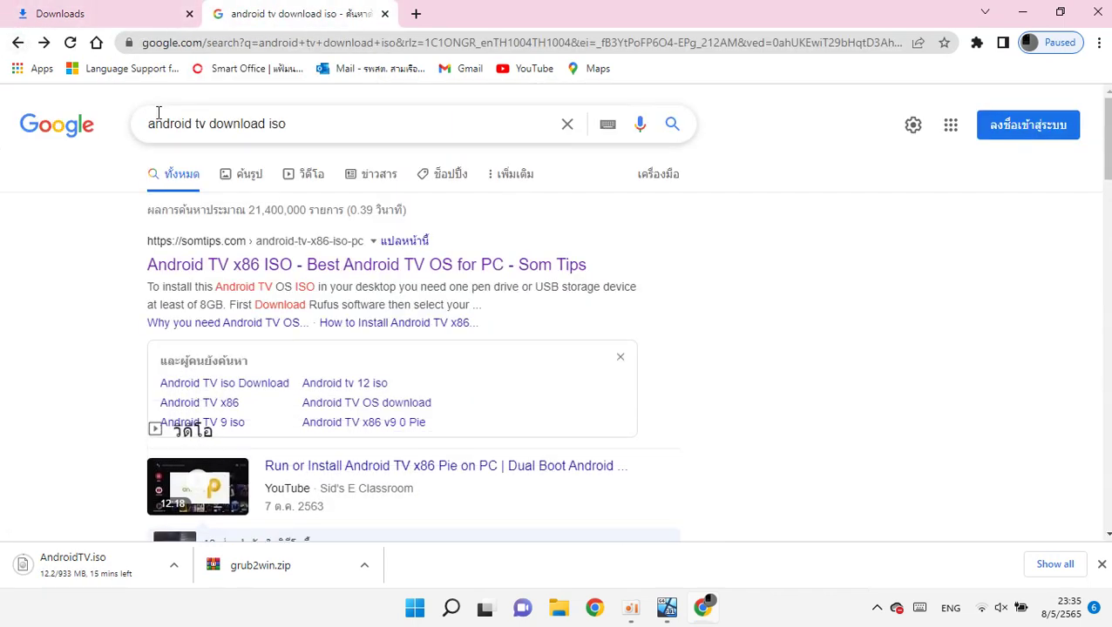
pyautogui.moveTo(293, 137); pyautogui.dragTo(32, 184)
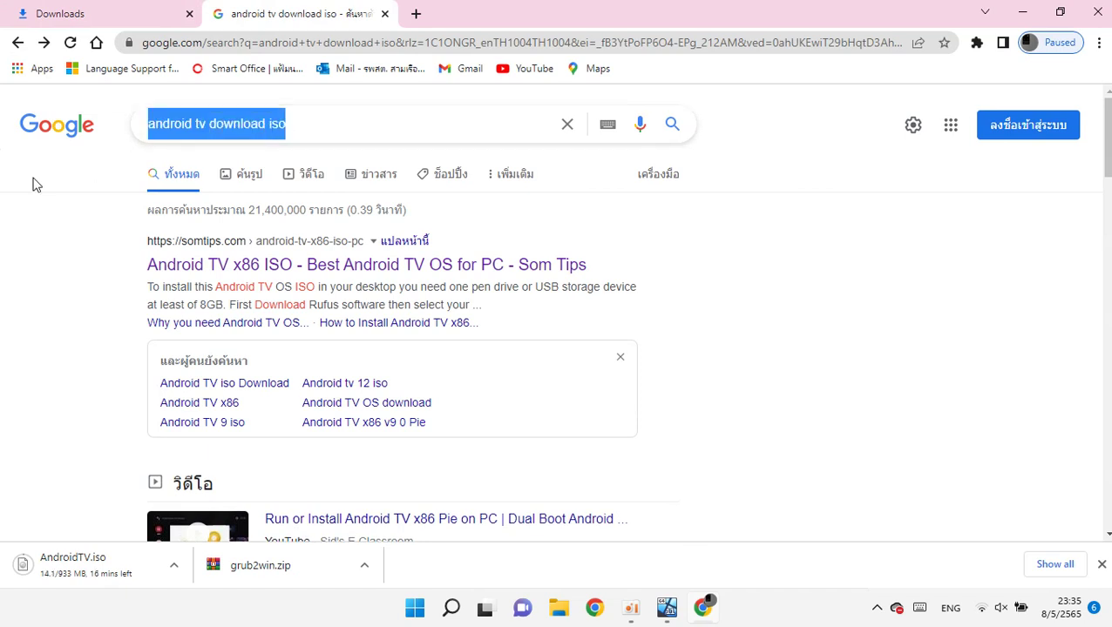
pyautogui.write('topre')
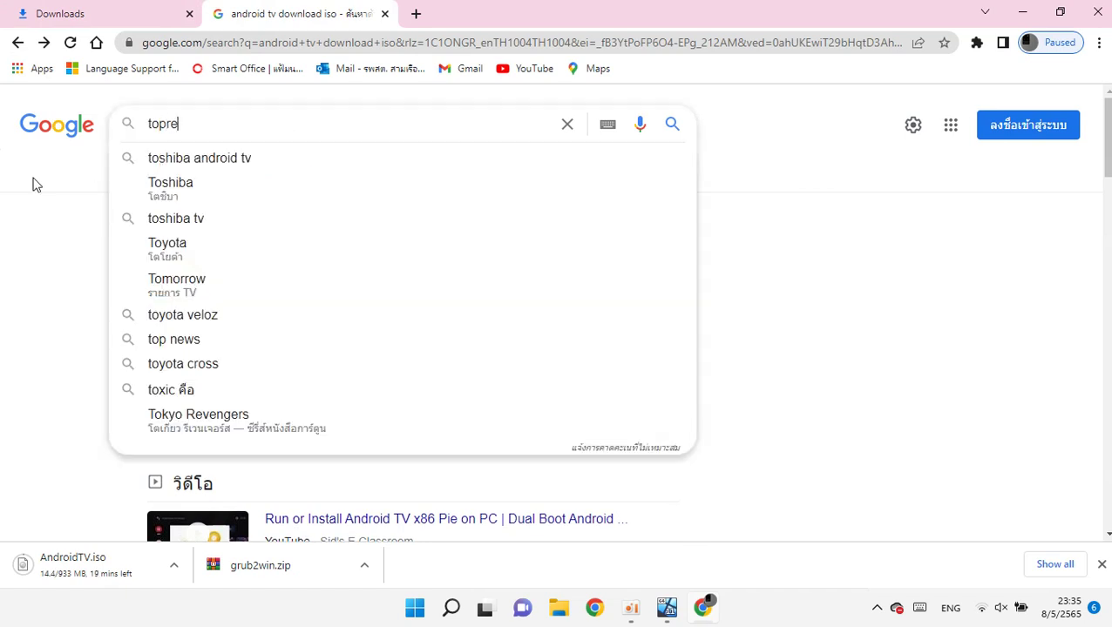
pyautogui.write('z')
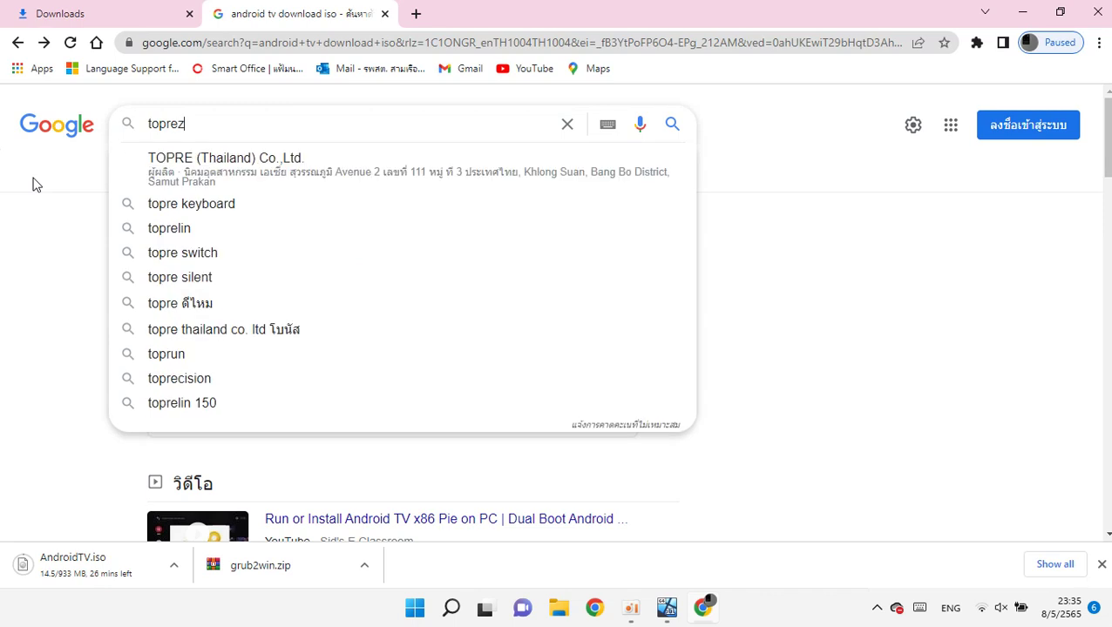
pyautogui.press('BackSpace')
pyautogui.write('size')
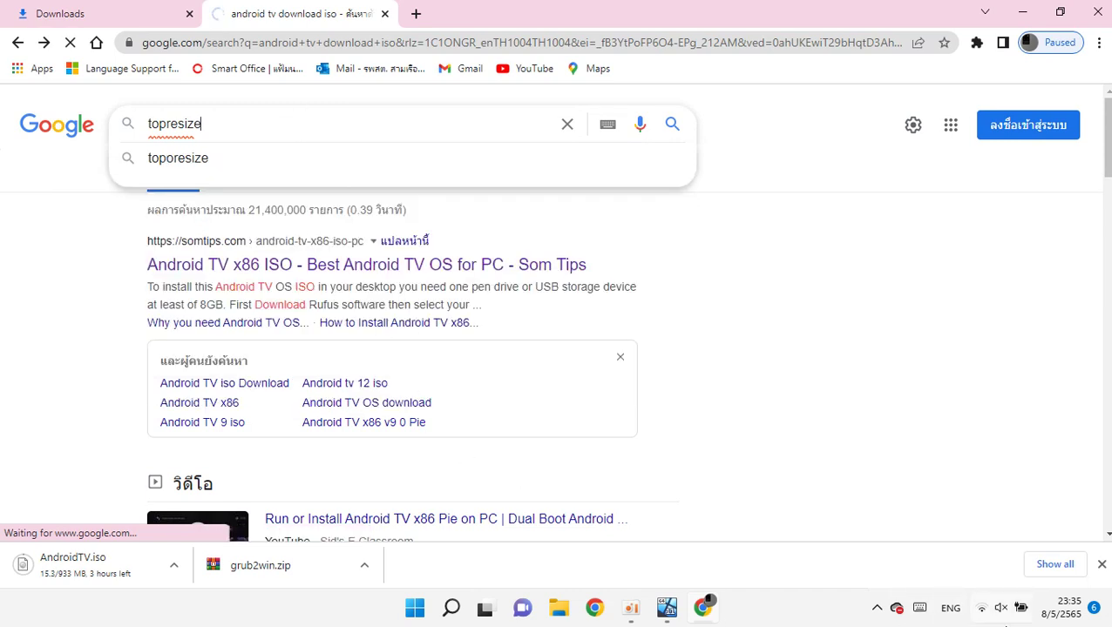
pyautogui.click(959, 606)
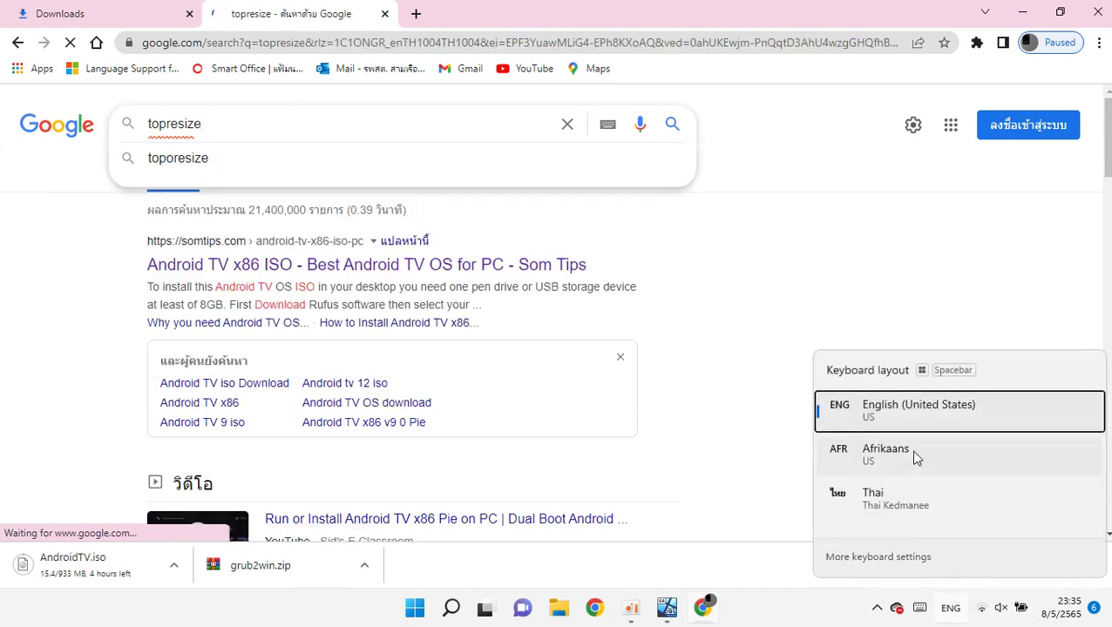
pyautogui.click(624, 309)
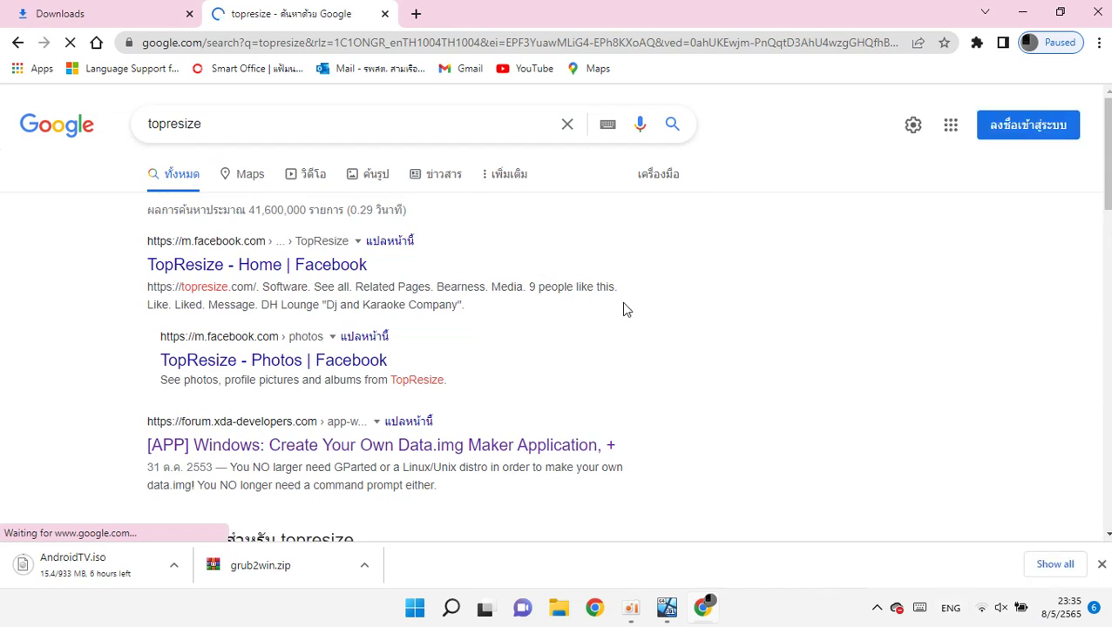
# Pause and resume the AndroidTV.iso download, and return to the topresize search results.
pyautogui.click(295, 448)
pyautogui.hotkey('ctrl', 'j')
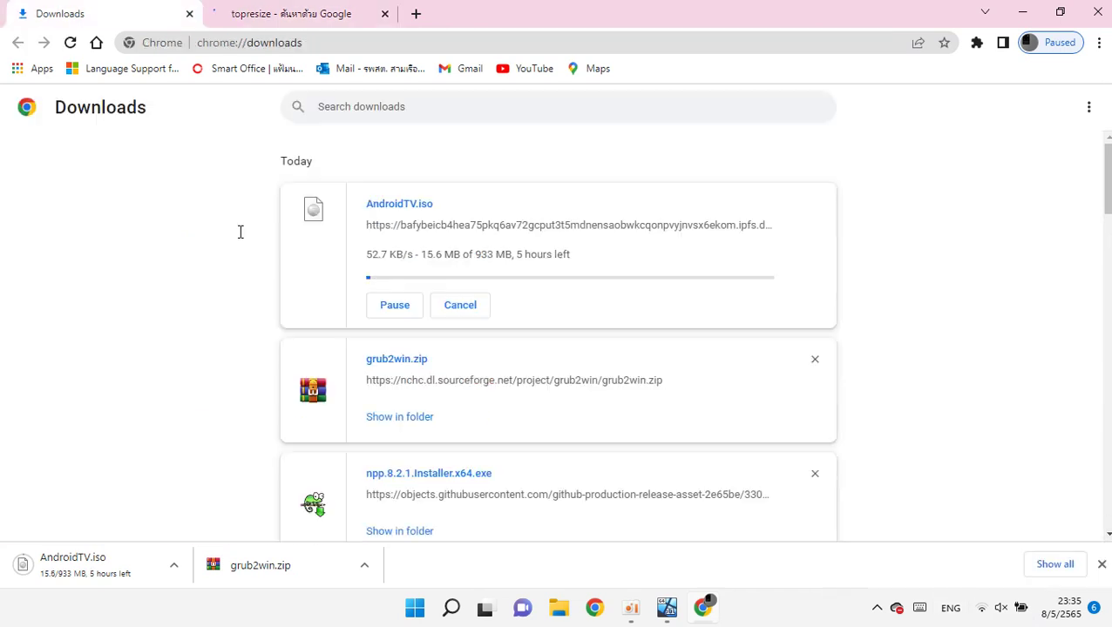
pyautogui.click(380, 306)
pyautogui.click(380, 306)
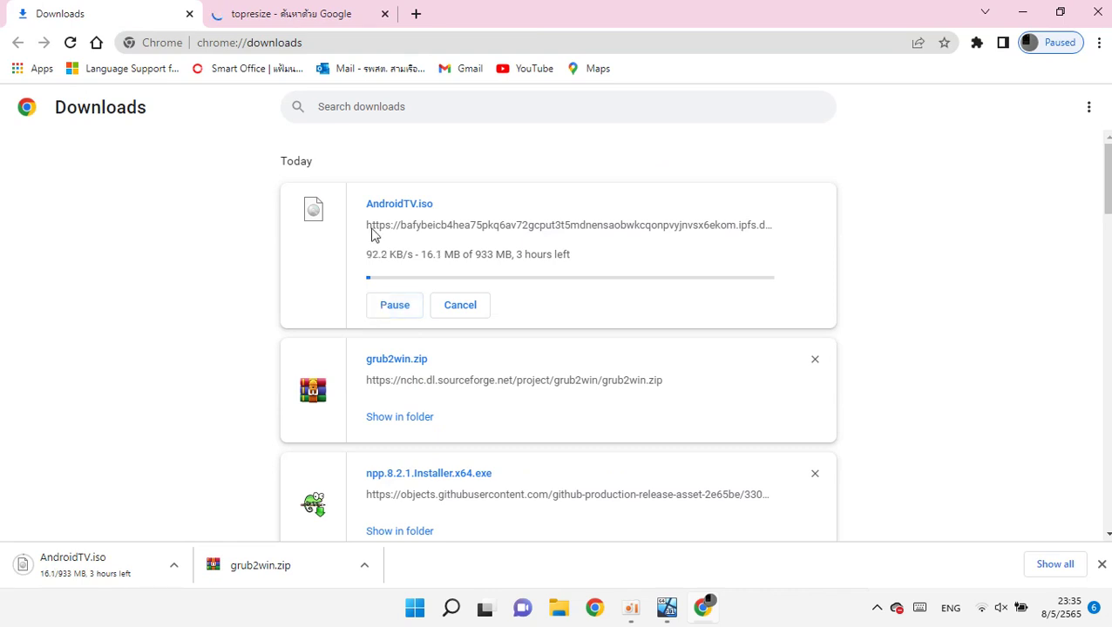
pyautogui.click(304, 9)
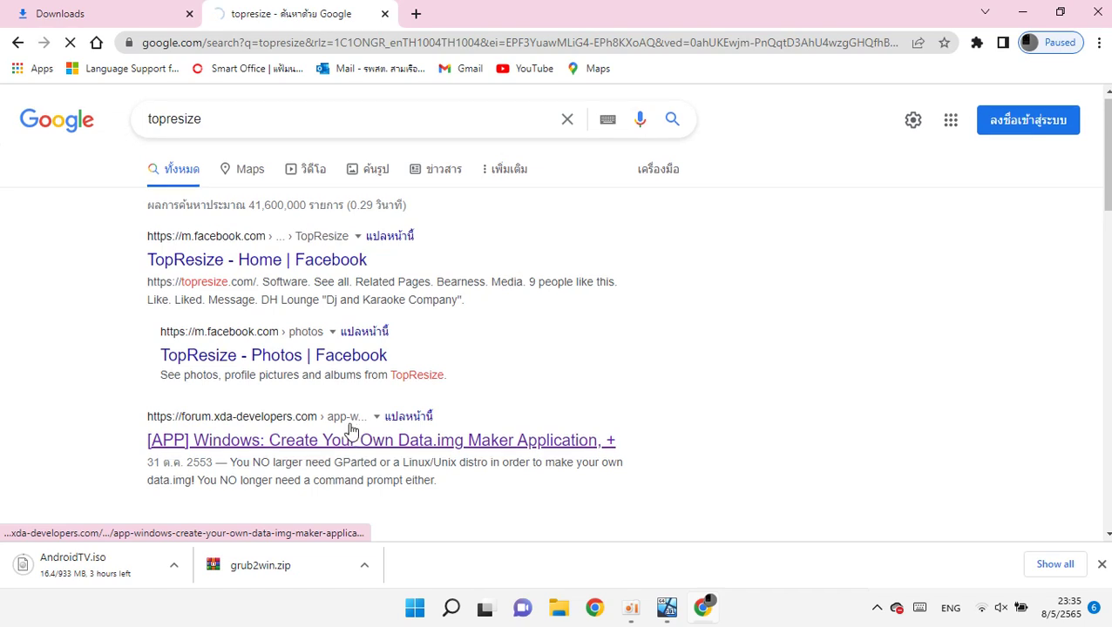
# Check the AndroidTV.iso download progress and the host's Wi-Fi connection, and go back to the topresize results.
pyautogui.scroll(-1, 335, 377)
pyautogui.hotkey('ctrl', 'shift', 'Tab')
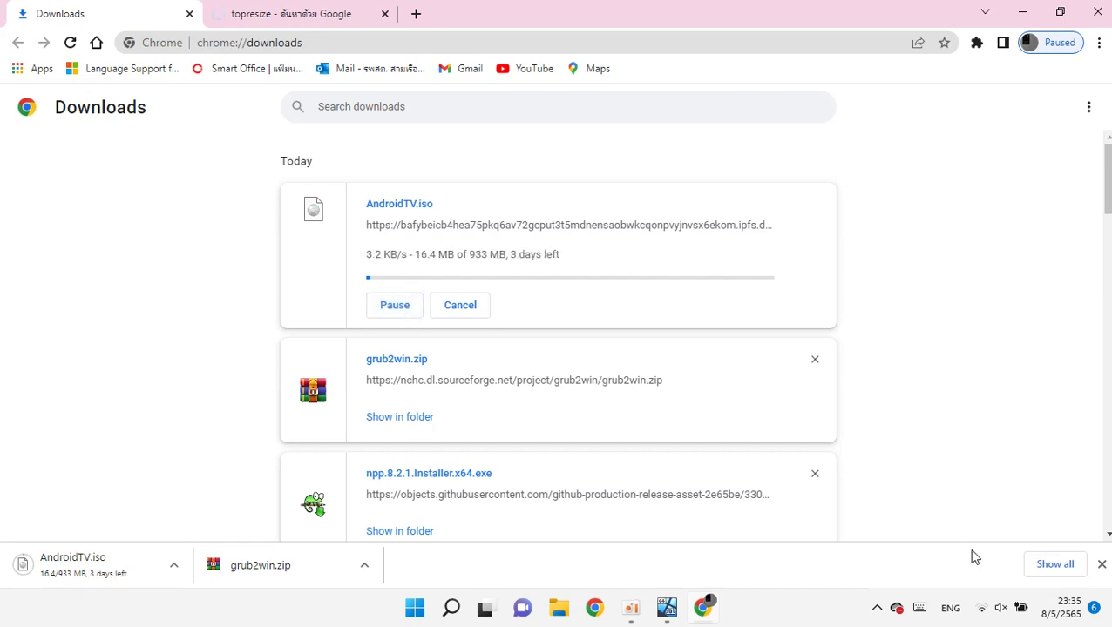
pyautogui.click(1001, 608)
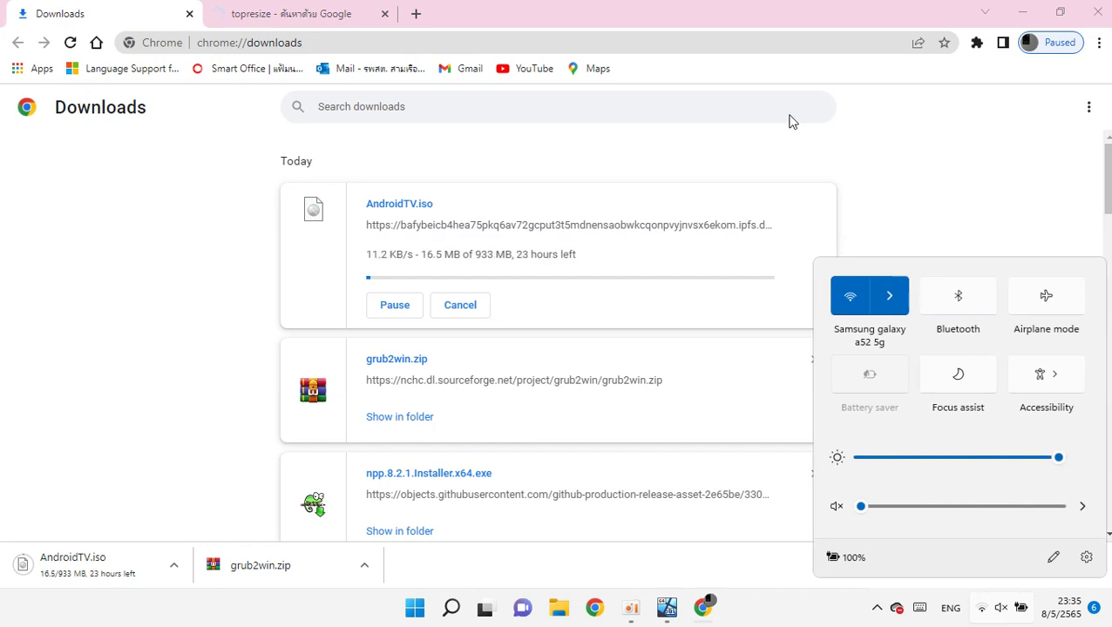
pyautogui.click(790, 117)
pyautogui.click(360, 10)
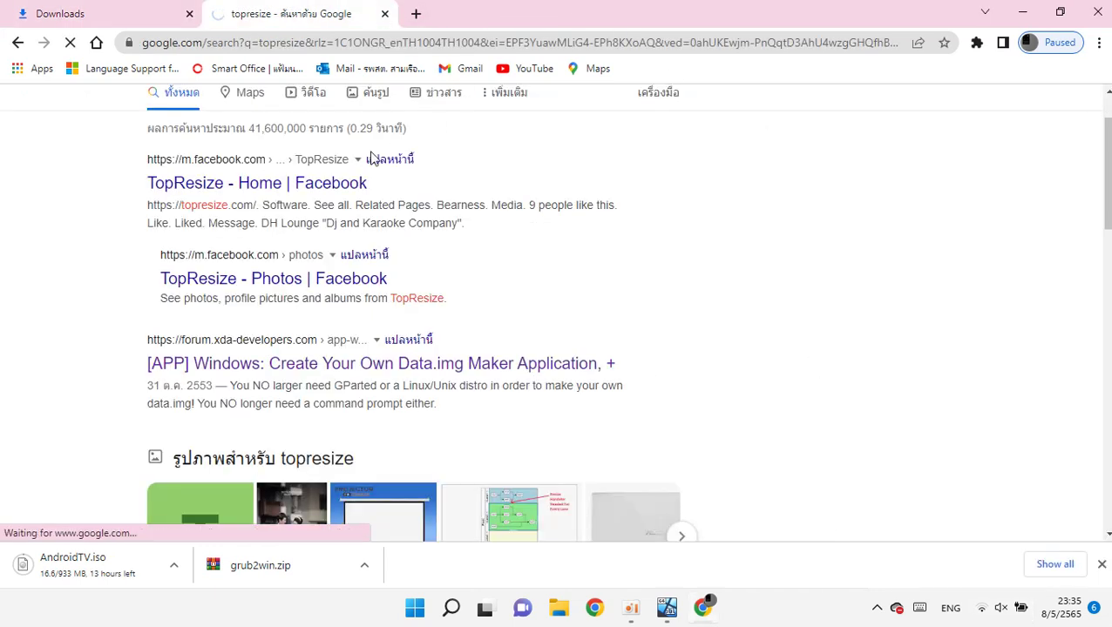
# Open the XDA thread on the Data.img Maker application, try its HERE! download link, and check the download list.
pyautogui.click(355, 367)
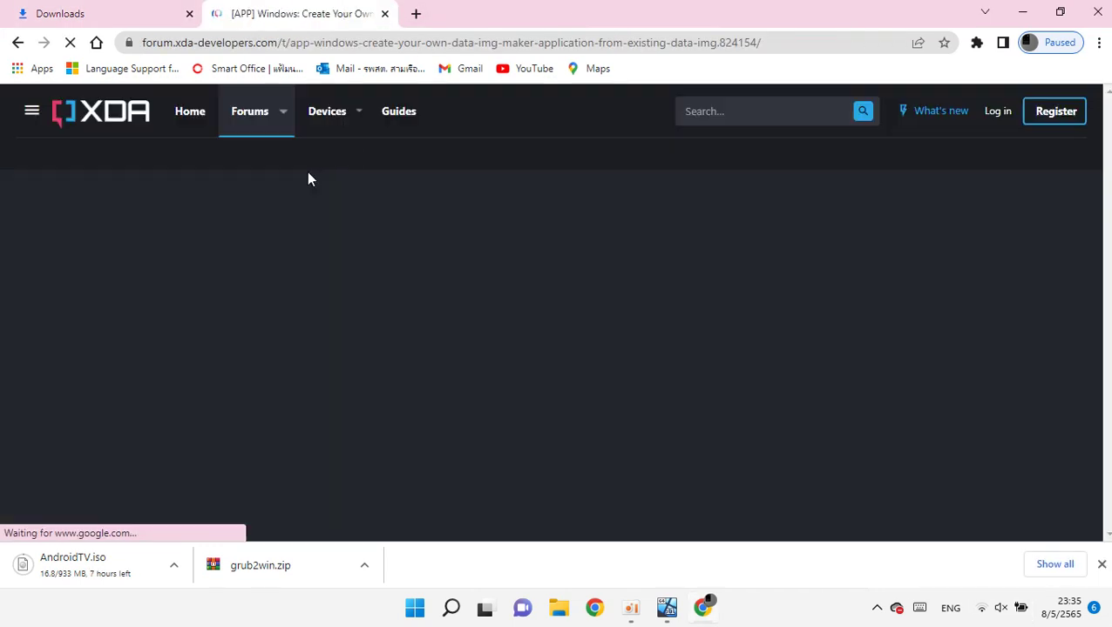
pyautogui.scroll(-5, 497, 313)
pyautogui.scroll(-15, 501, 315)
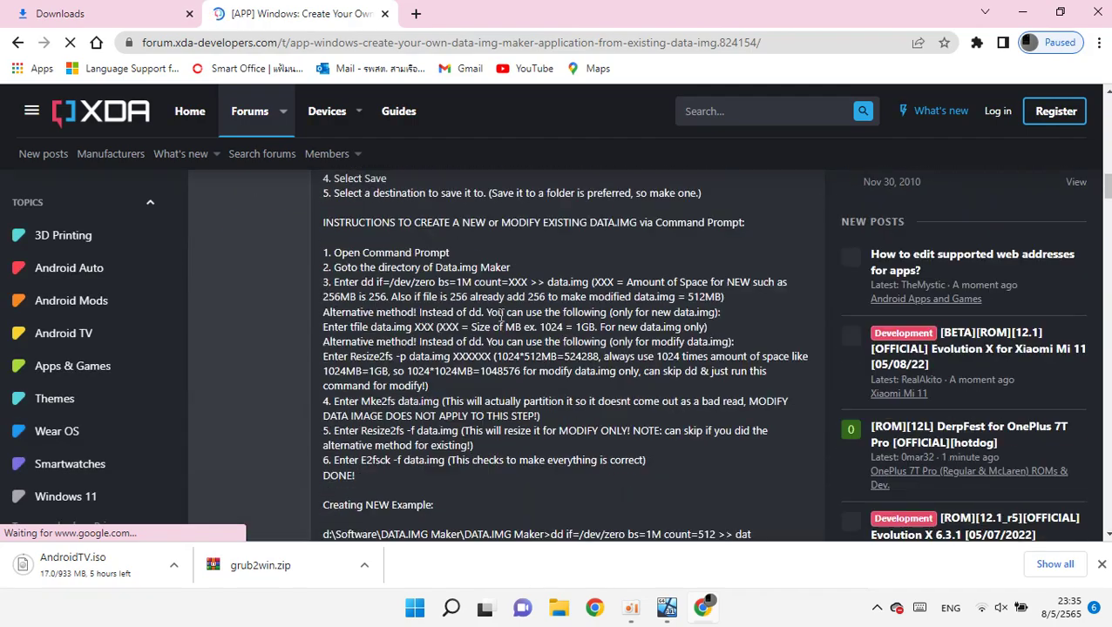
pyautogui.scroll(-7, 499, 321)
pyautogui.scroll(5, 381, 303)
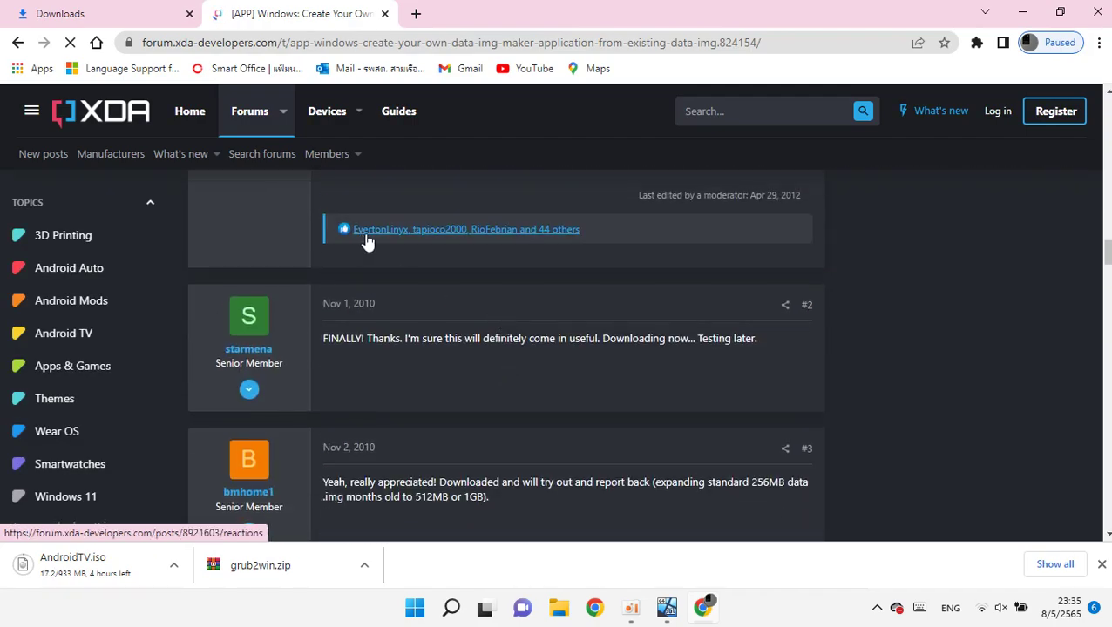
pyautogui.click(380, 301)
pyautogui.click(162, 10)
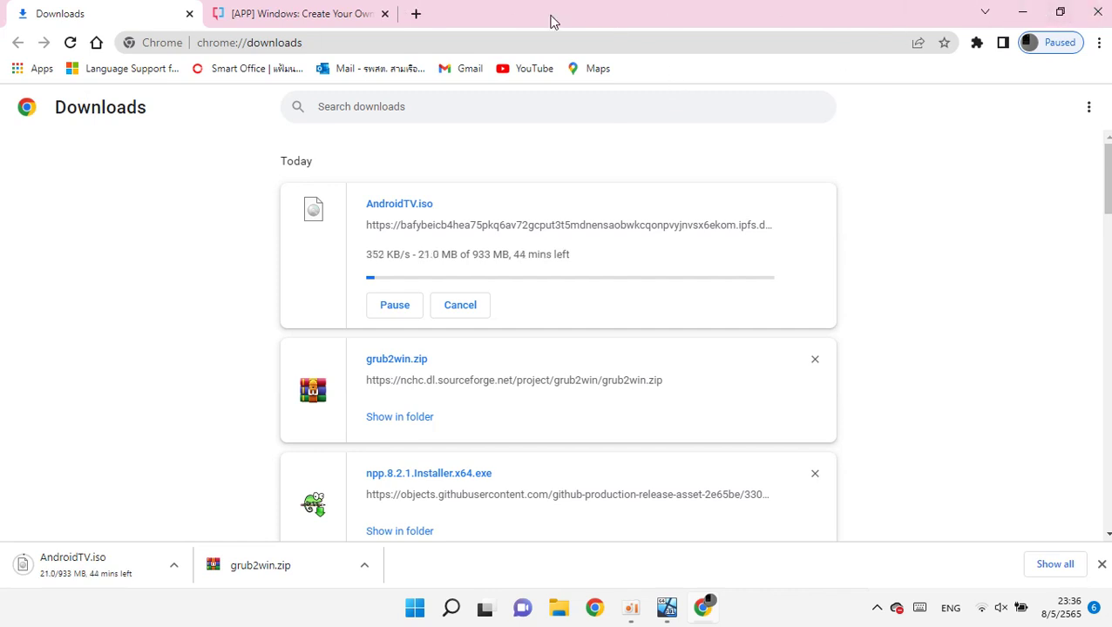
pyautogui.click(297, 14)
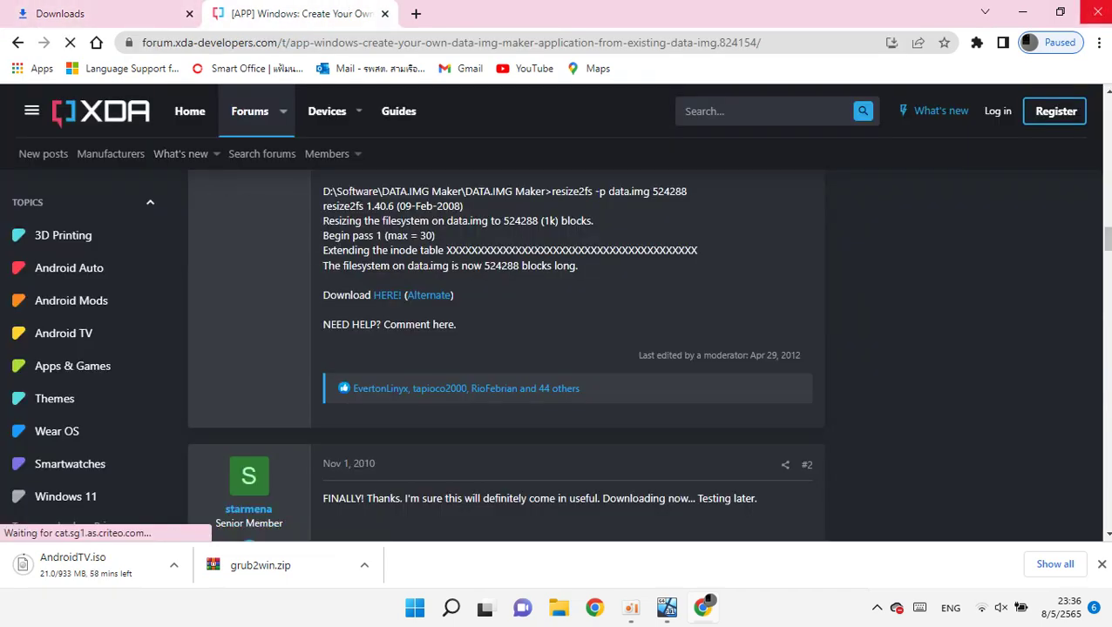
# Restore the browser to a smaller window showing the downloads over the VM, and try to transfer grub2win.zip to the guest desktop.
pyautogui.click(1061, 11)
pyautogui.click(414, 45)
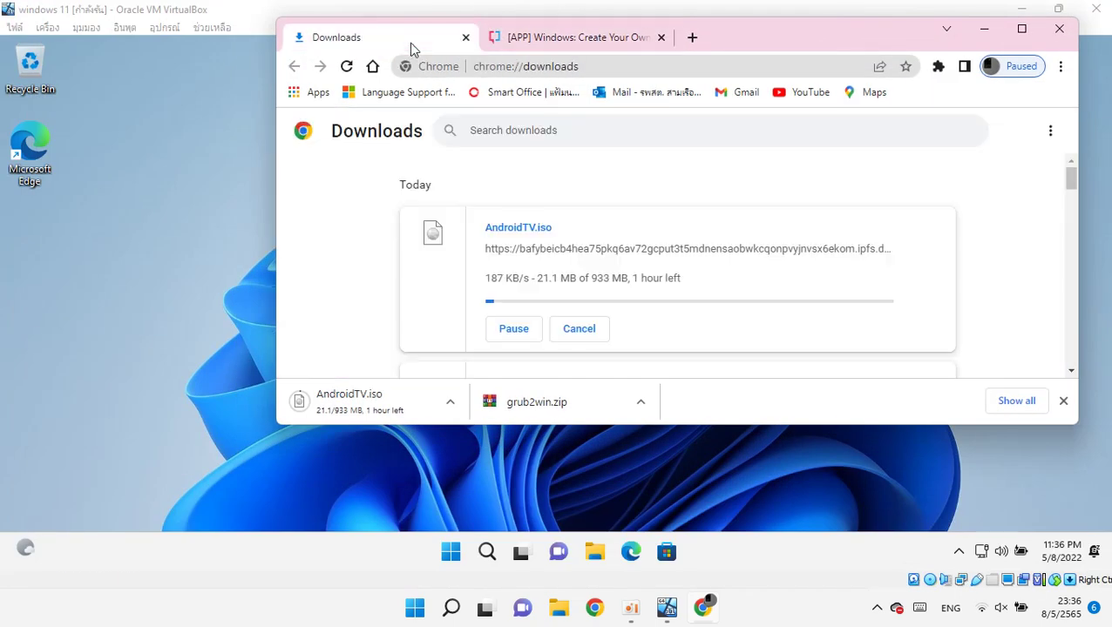
pyautogui.scroll(-1, 532, 311)
pyautogui.moveTo(516, 331); pyautogui.dragTo(195, 54)
pyautogui.click(194, 55)
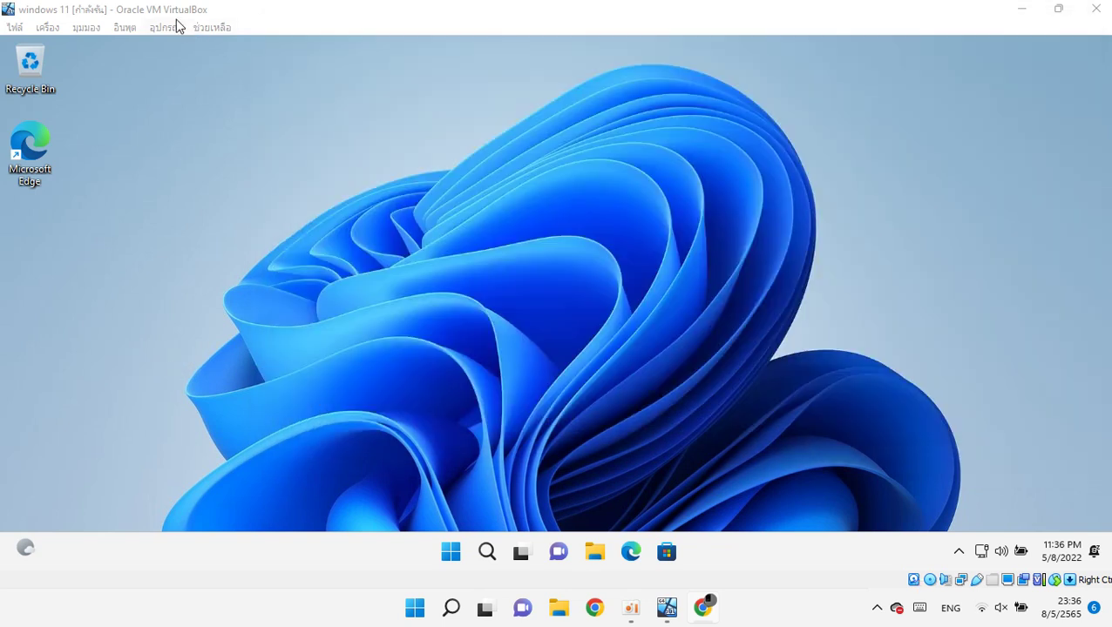
# Set both the VM's shared clipboard and its drag and drop to bidirectional (สองทิศทาง).
pyautogui.click(164, 27)
pyautogui.moveTo(249, 143)
pyautogui.click(375, 187)
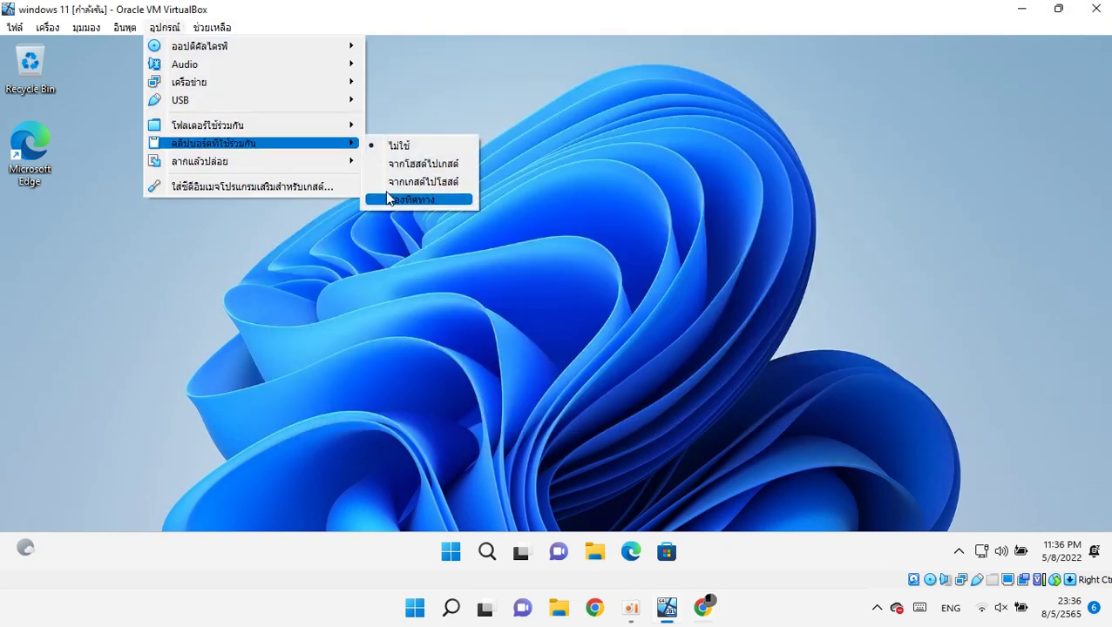
pyautogui.click(182, 28)
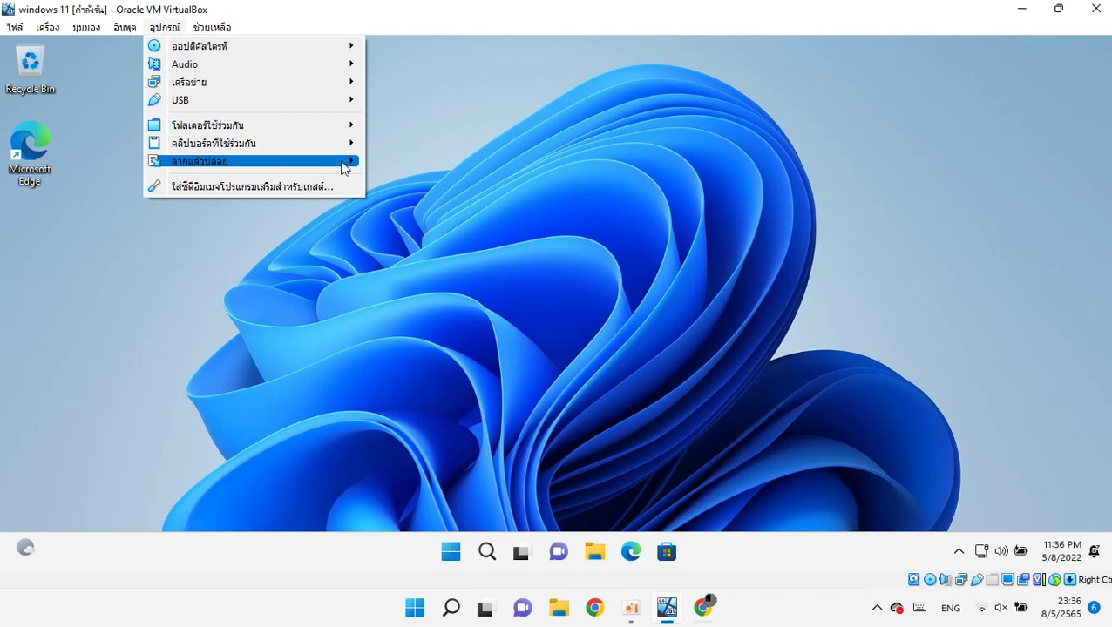
pyautogui.moveTo(325, 163)
pyautogui.click(406, 219)
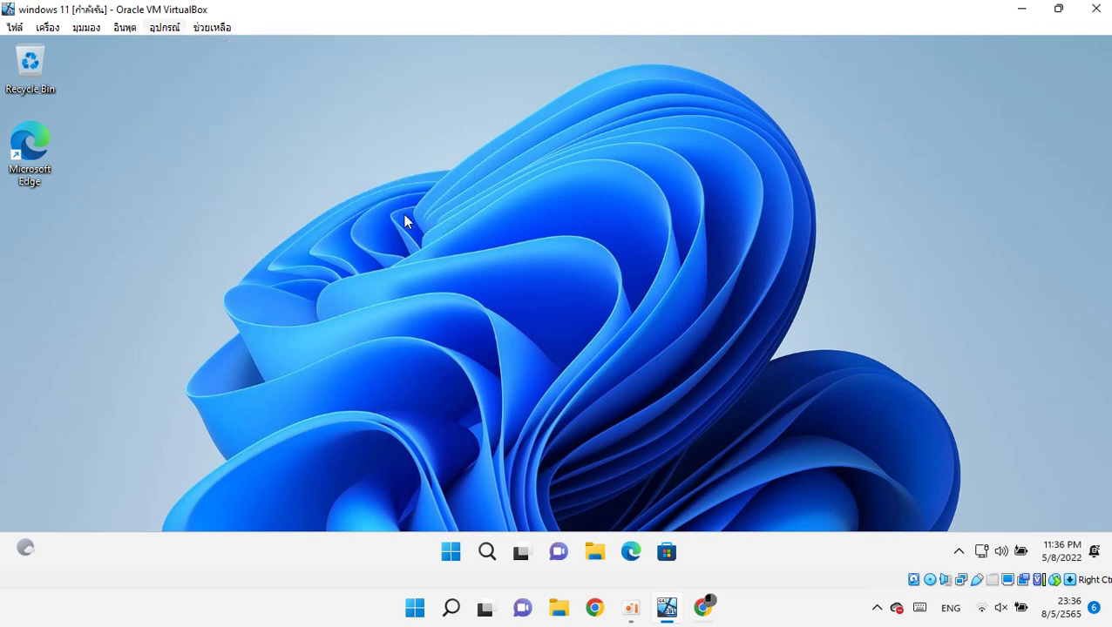
# Copy grub2win.zip from the browser's download list onto the Windows 11 guest desktop.
pyautogui.click(702, 607)
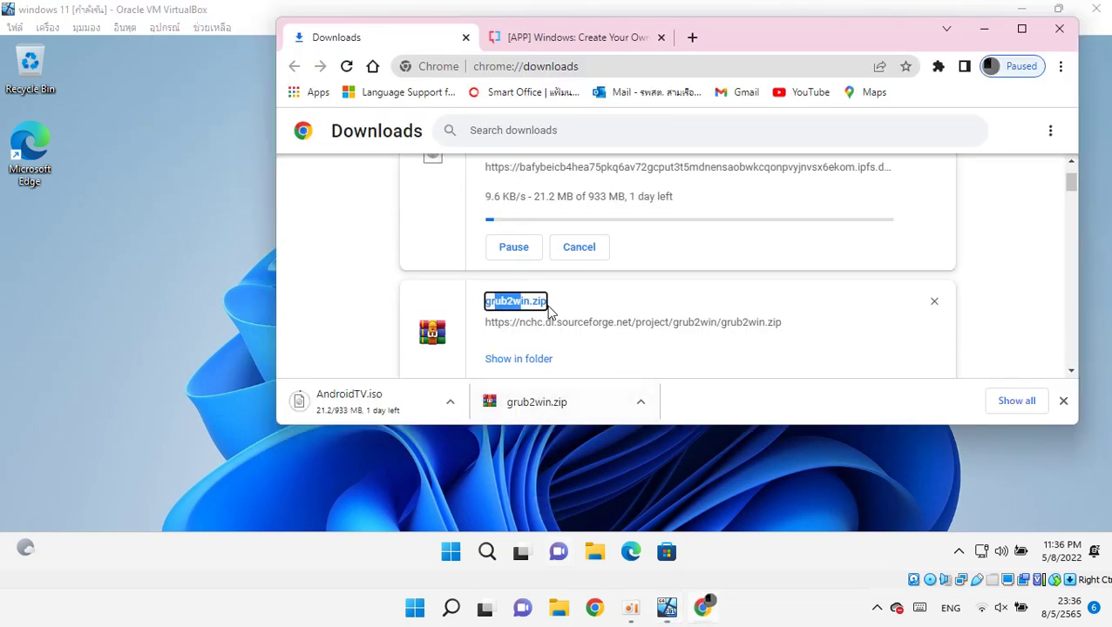
pyautogui.scroll(2, 375, 278)
pyautogui.scroll(-3, 538, 277)
pyautogui.moveTo(519, 224); pyautogui.dragTo(243, 315)
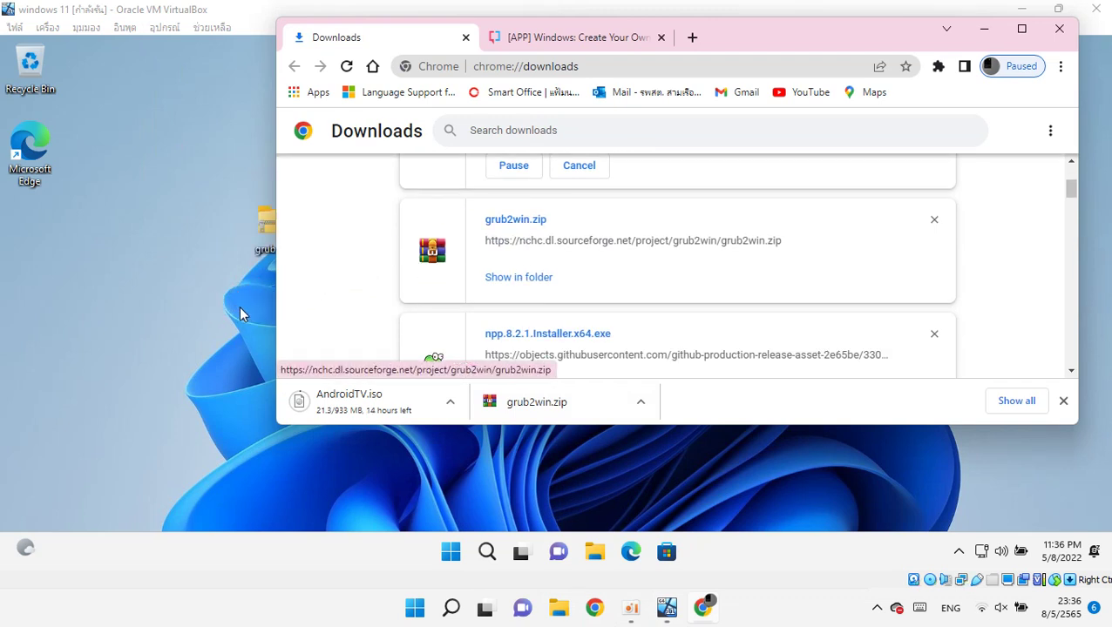
# Widen the browser window slightly, and place the grub2win archive below Microsoft Edge on the guest desktop.
pyautogui.moveTo(277, 252); pyautogui.dragTo(259, 250)
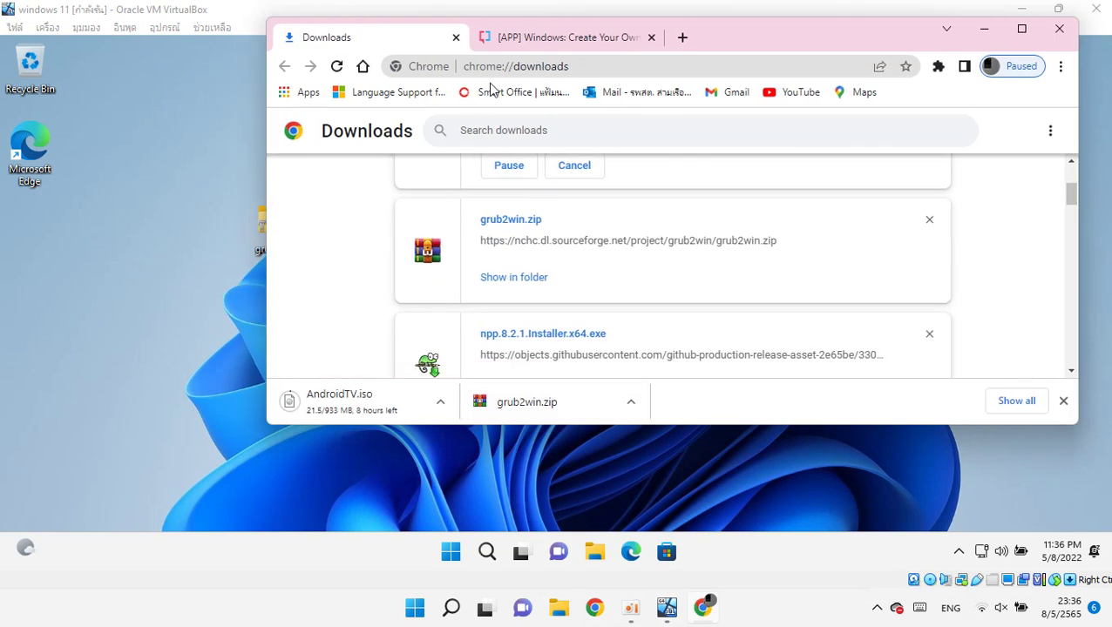
pyautogui.scroll(2, 626, 258)
pyautogui.click(261, 222)
pyautogui.moveTo(263, 220); pyautogui.dragTo(23, 231)
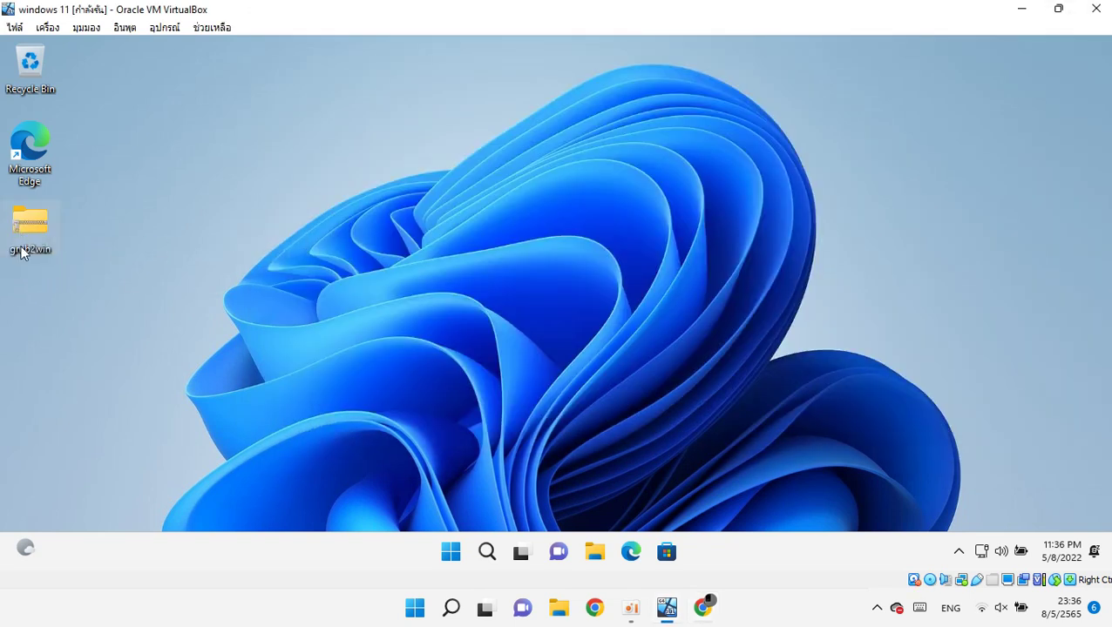
# Extract the grub2win archive on the guest desktop into a grub2win folder, with the extracted files shown when complete.
pyautogui.rightClick(34, 233)
pyautogui.click(70, 288)
pyautogui.rightClick(34, 234)
pyautogui.click(87, 266)
pyautogui.click(451, 550)
pyautogui.click(450, 550)
pyautogui.click(451, 550)
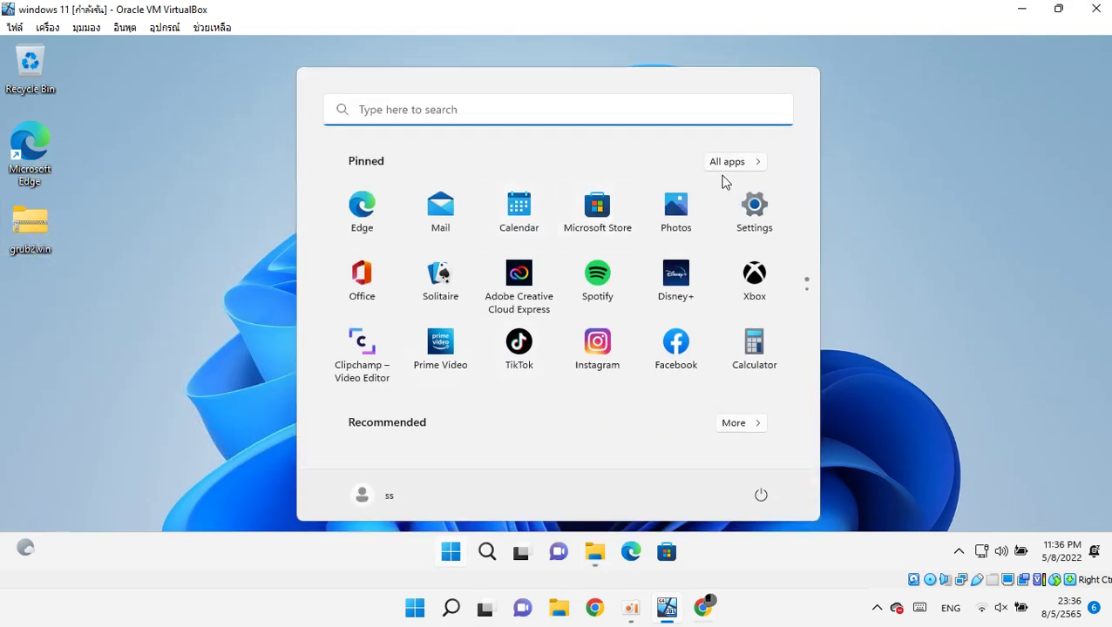
pyautogui.click(885, 270)
pyautogui.click(704, 450)
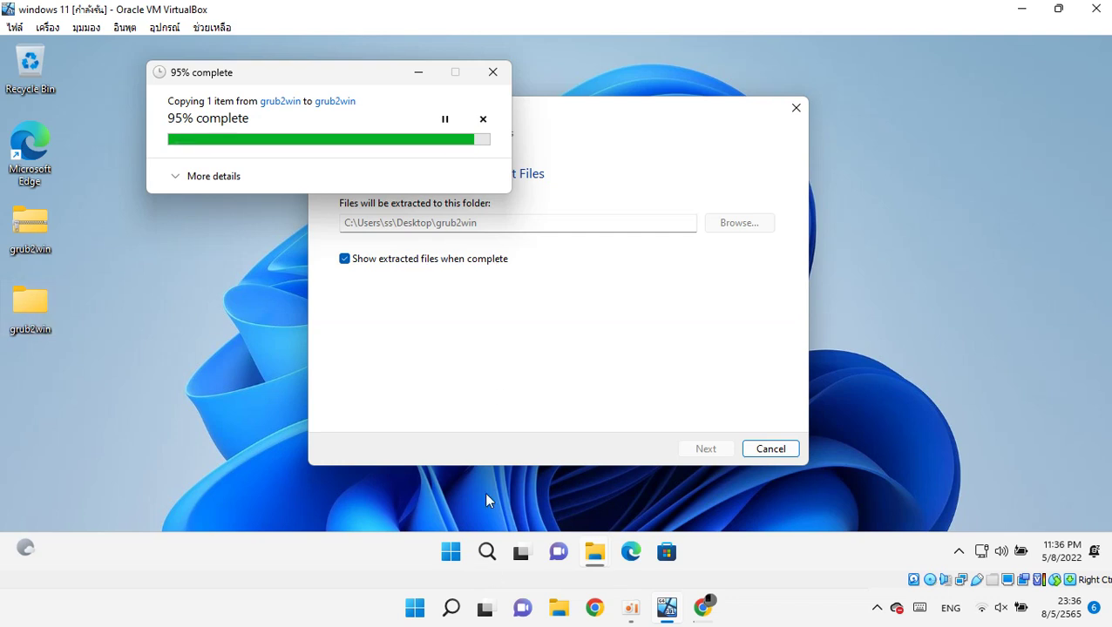
# Check the AndroidTV.iso download progress, minimise the browser, and switch the virtual machine to full-screen mode.
pyautogui.click(702, 608)
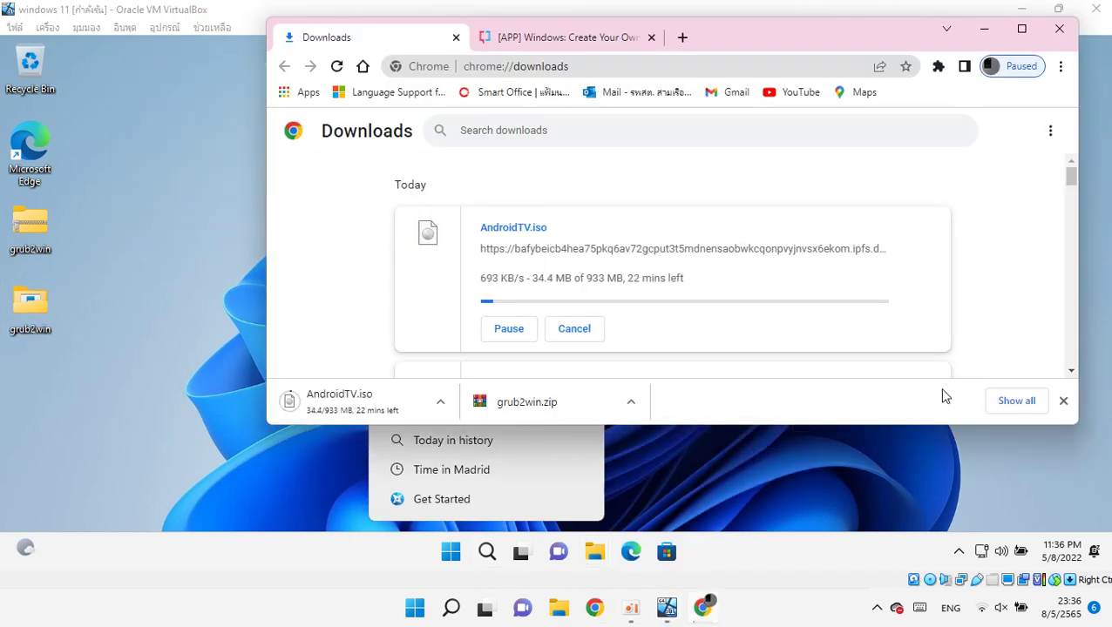
pyautogui.click(984, 29)
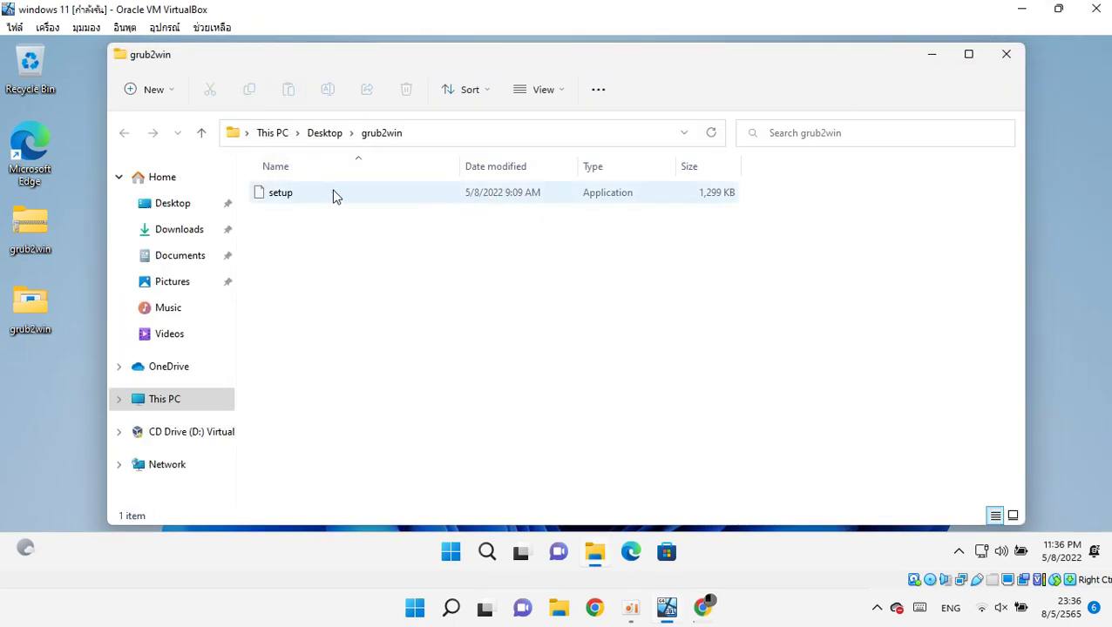
pyautogui.click(90, 26)
pyautogui.click(103, 39)
pyautogui.click(90, 27)
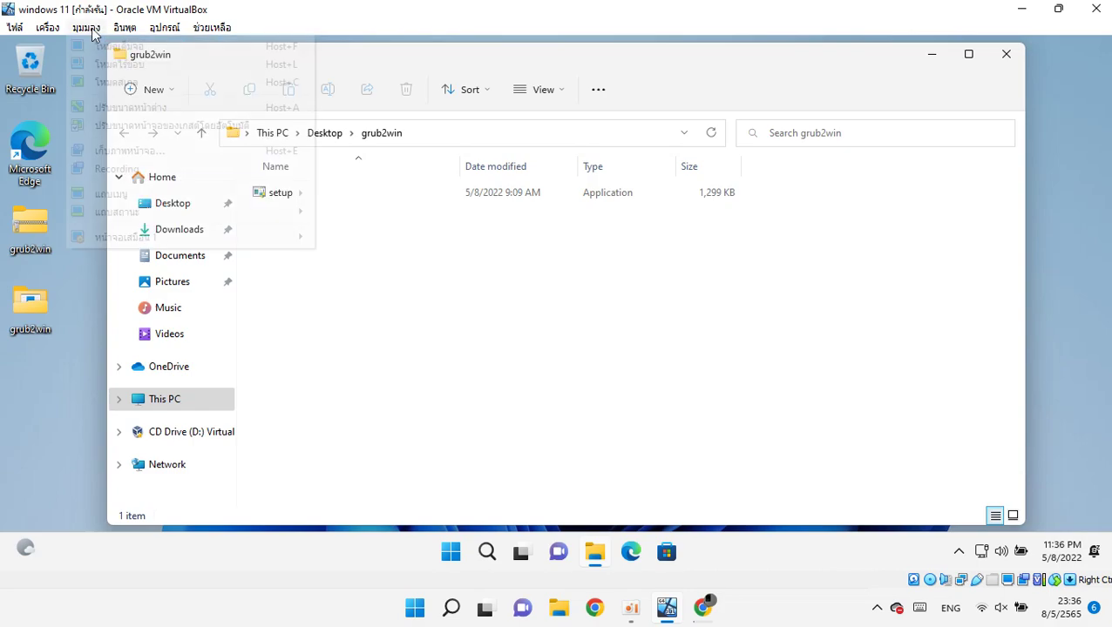
pyautogui.click(119, 46)
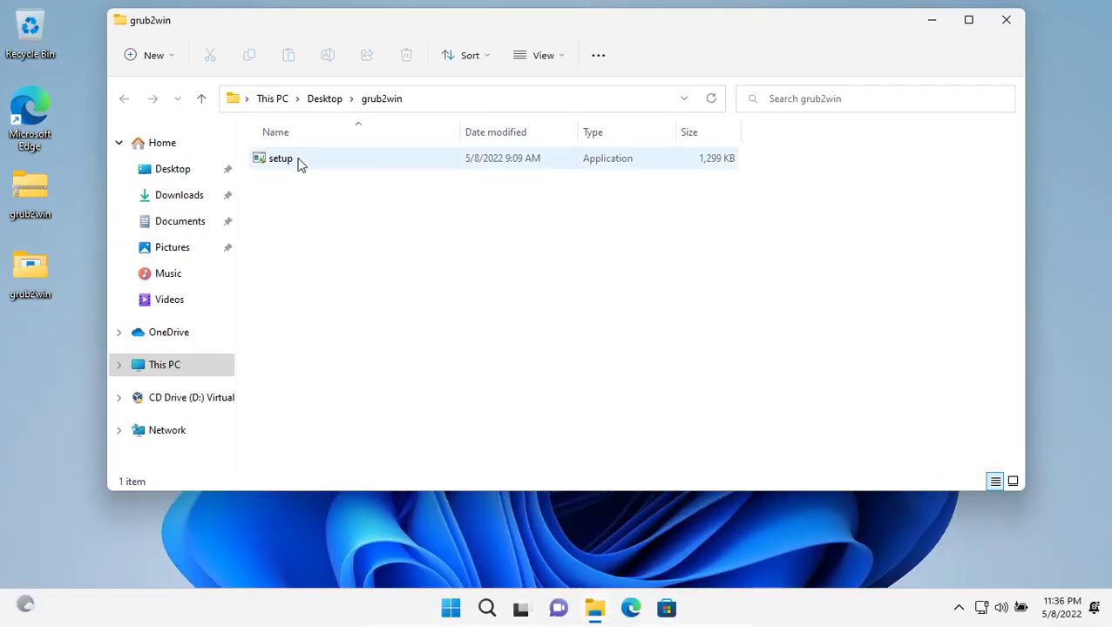
# Run setup from the extracted grub2win folder, allow it to change the device, and accept downloading the Grub2Win modules.
pyautogui.click(297, 162)
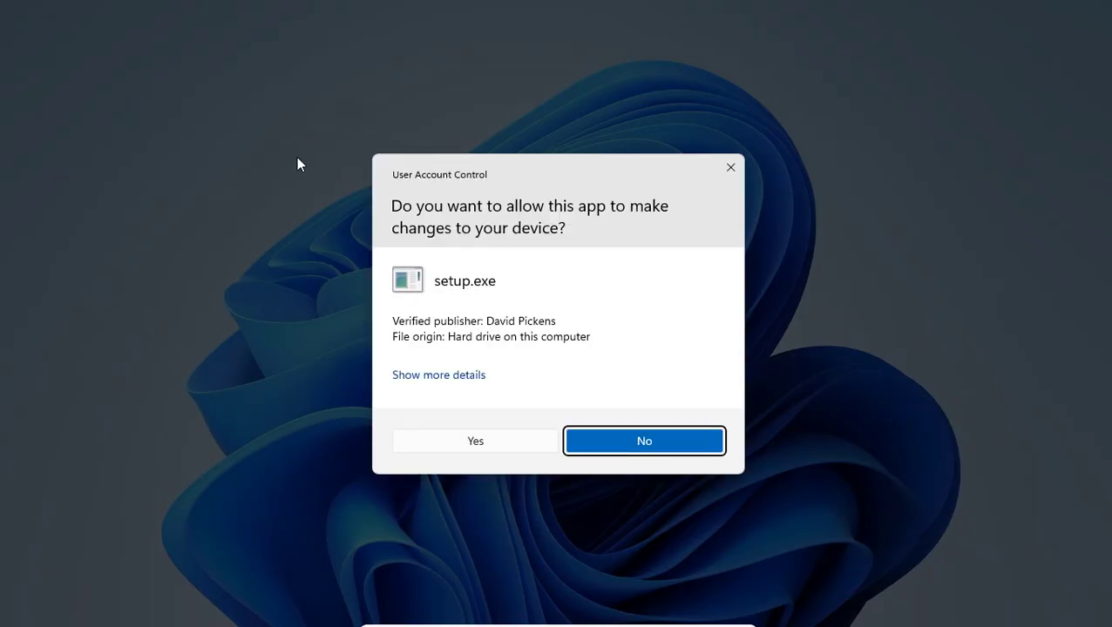
pyautogui.click(429, 438)
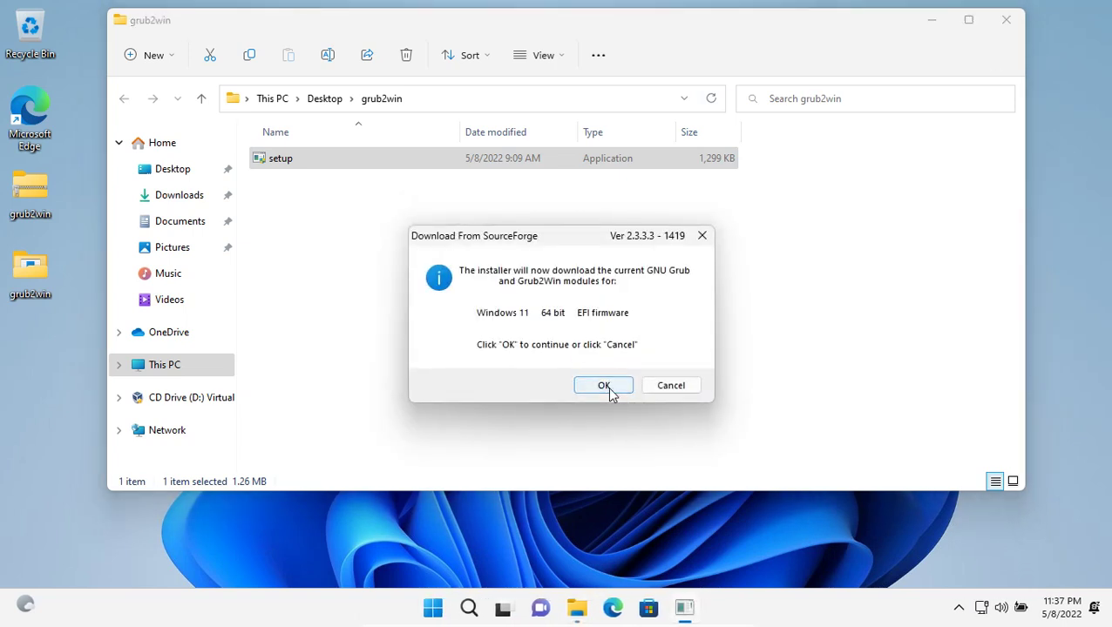
pyautogui.click(607, 386)
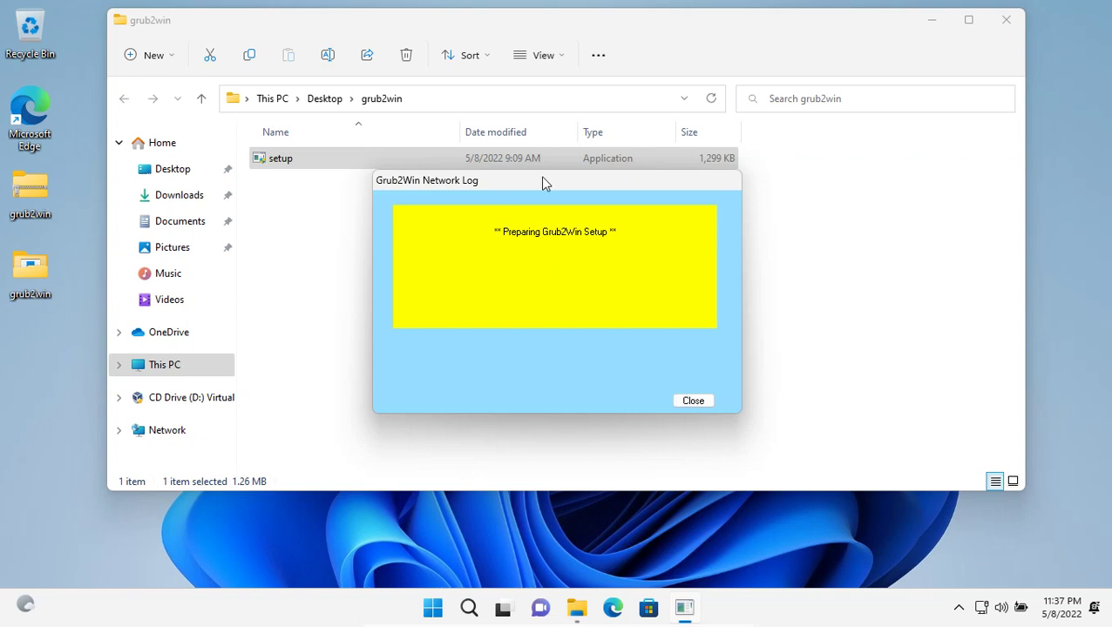
# Close the network log and the grub2win folder window, and start the Grub2Win installation with the desktop shortcut enabled.
pyautogui.click(693, 401)
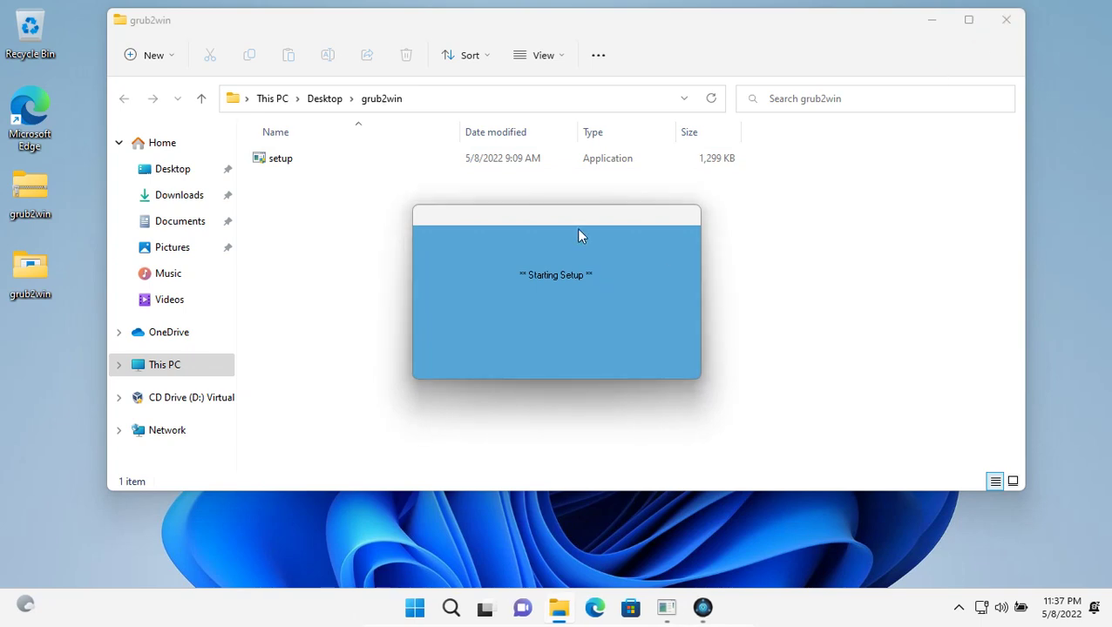
pyautogui.moveTo(574, 218); pyautogui.dragTo(786, 224)
pyautogui.click(1006, 20)
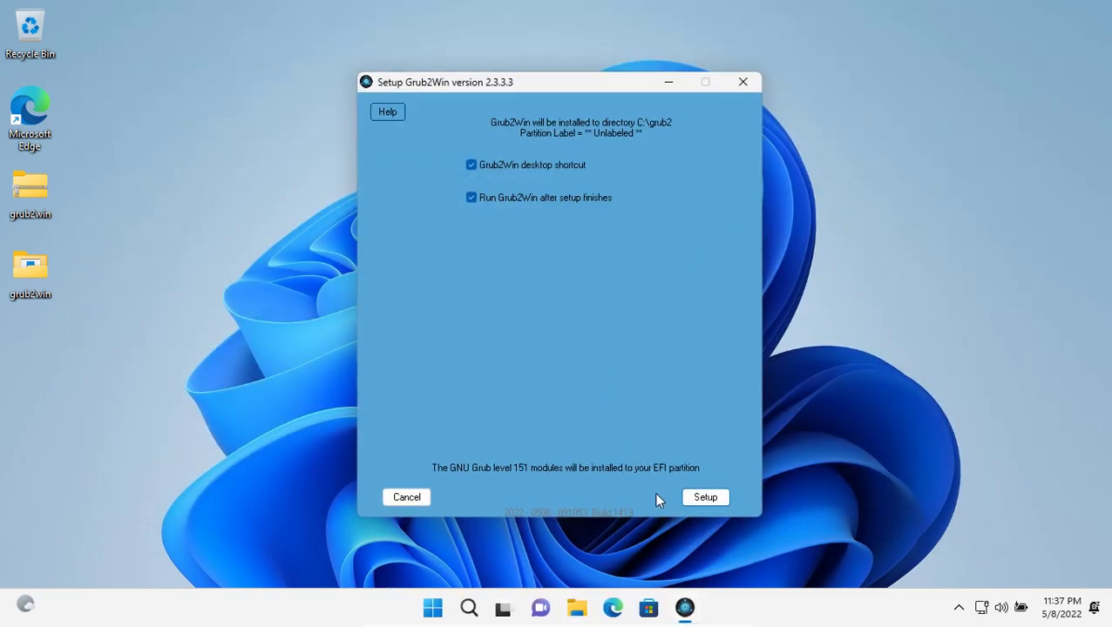
pyautogui.click(704, 498)
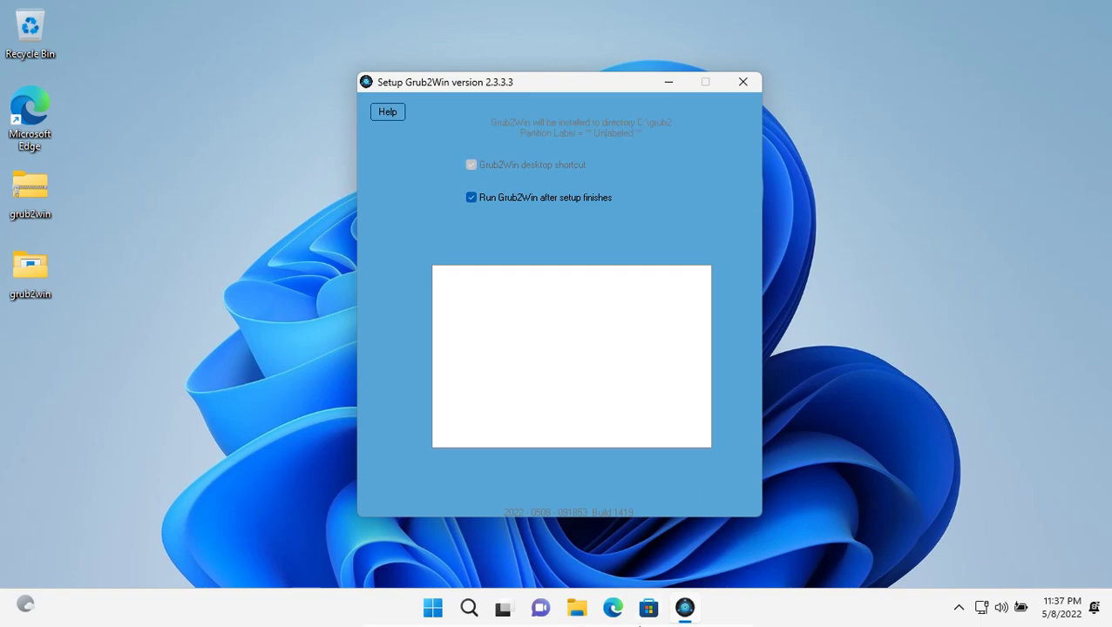
# Leave the VM's full-screen mode and bring the host browser's downloads page in front of it, shifted slightly.
pyautogui.press('Control_R+f')
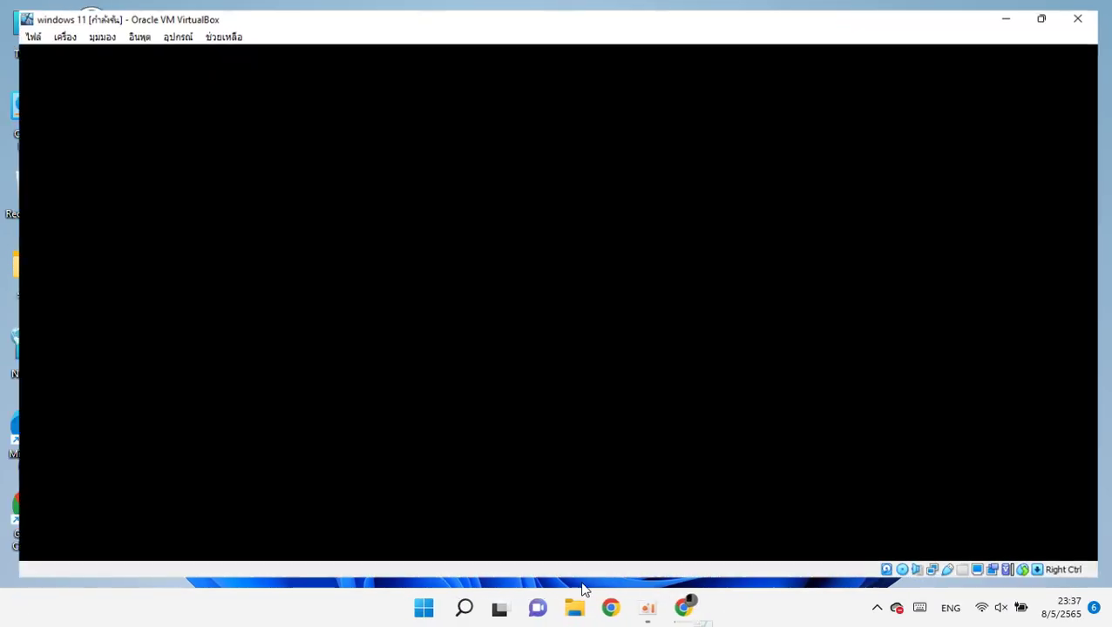
pyautogui.click(666, 607)
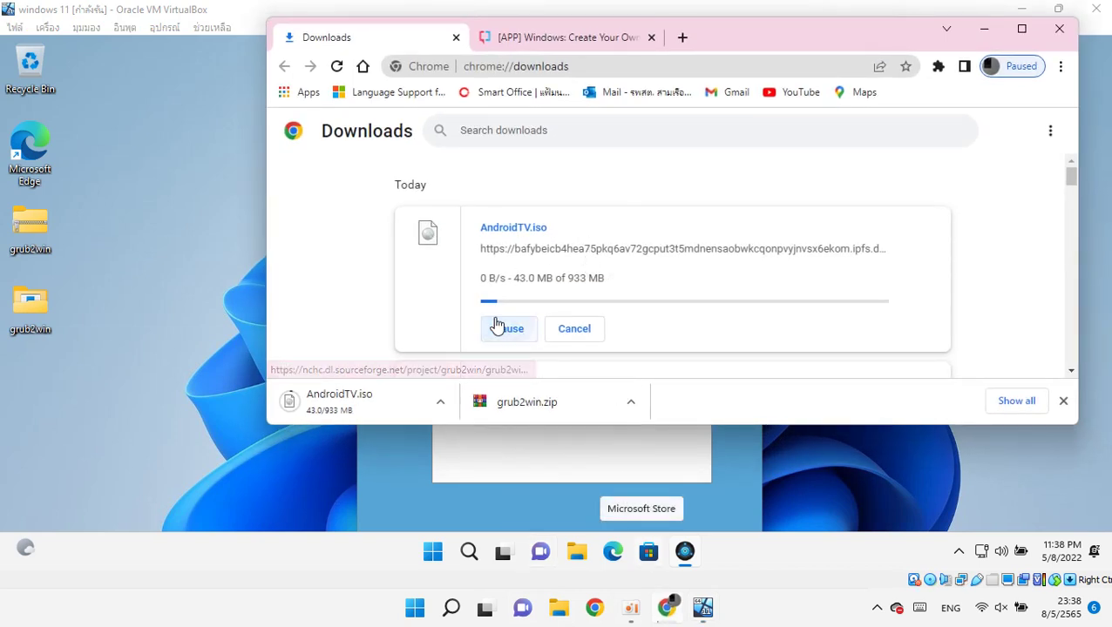
pyautogui.moveTo(725, 52); pyautogui.dragTo(754, 63)
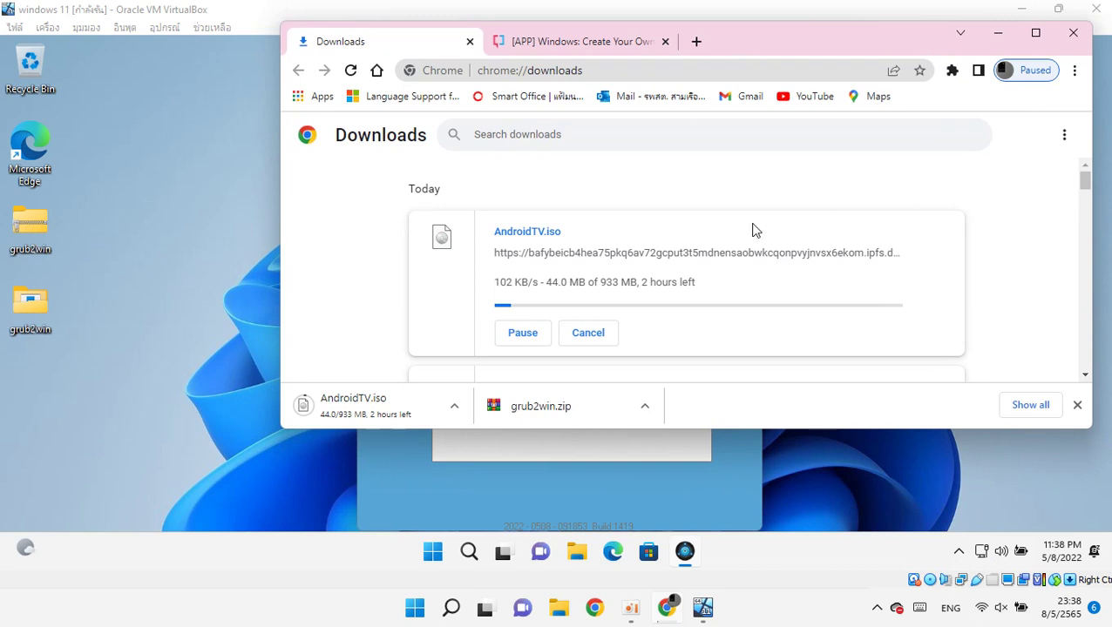
# Connect the host to the SMART_5Ghz Wi-Fi network with automatic connection enabled.
pyautogui.click(523, 333)
pyautogui.click(521, 333)
pyautogui.click(982, 607)
pyautogui.click(880, 290)
pyautogui.click(913, 408)
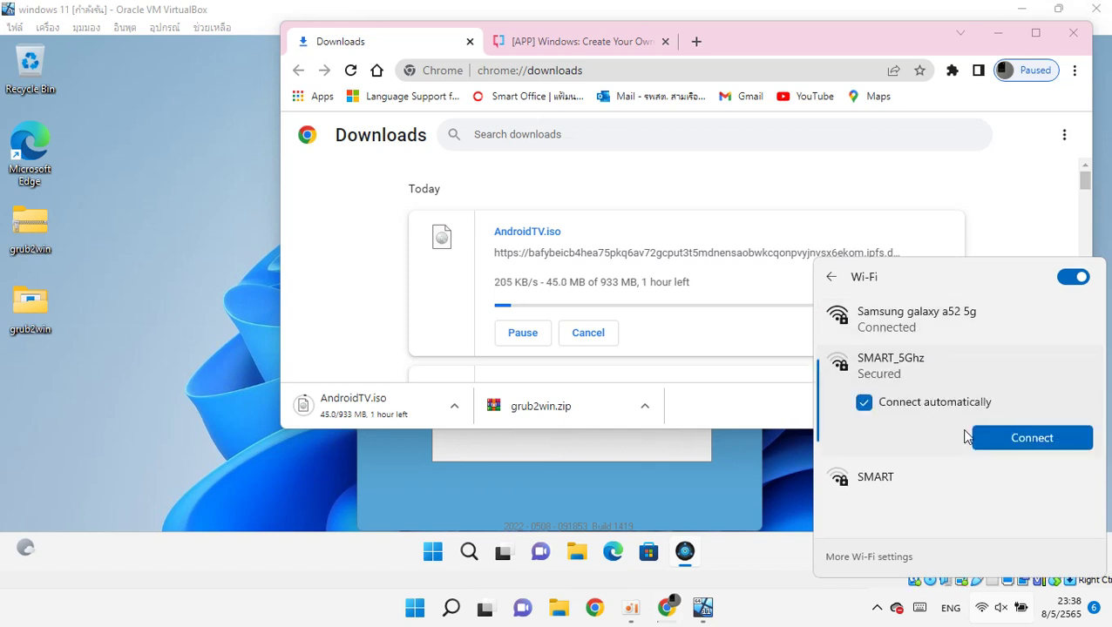
pyautogui.click(990, 443)
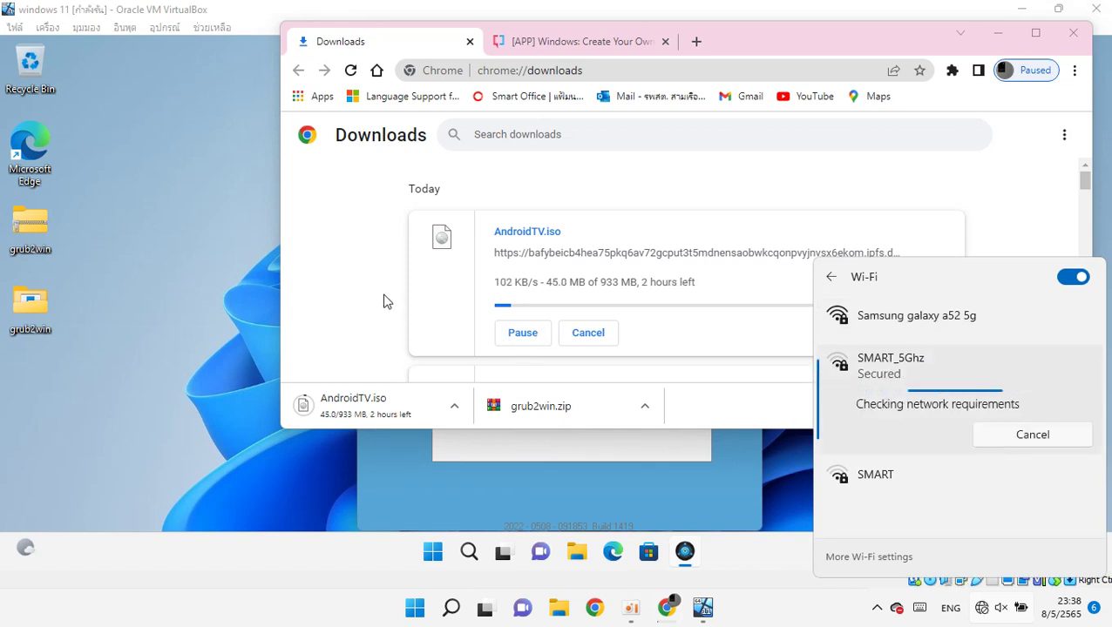
# Resume the failed AndroidTV.iso download, and cancel it.
pyautogui.click(521, 289)
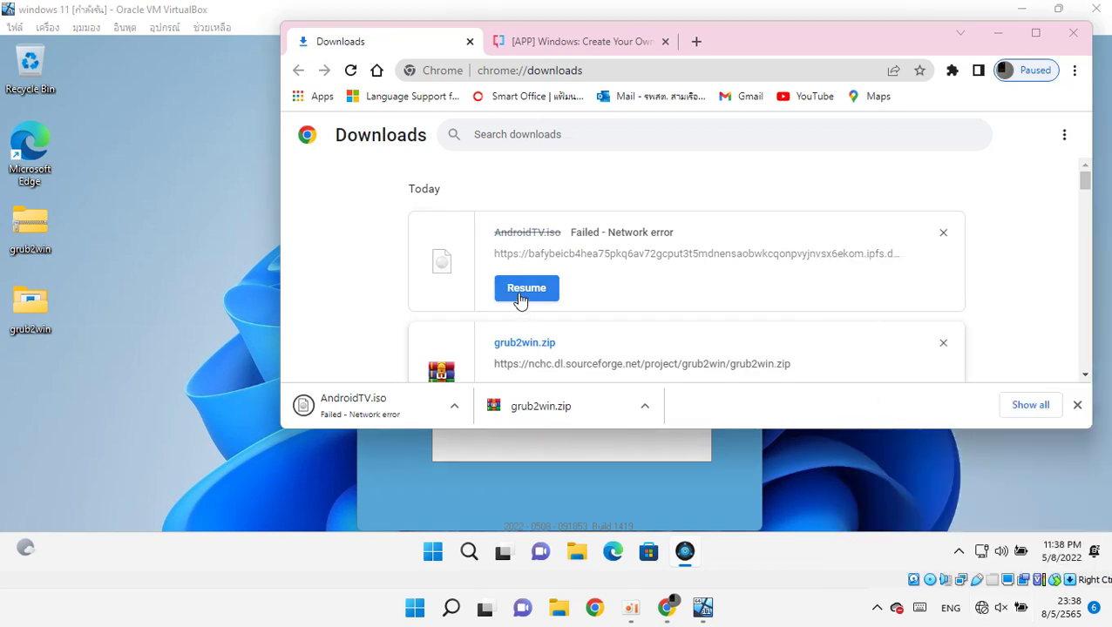
pyautogui.click(520, 290)
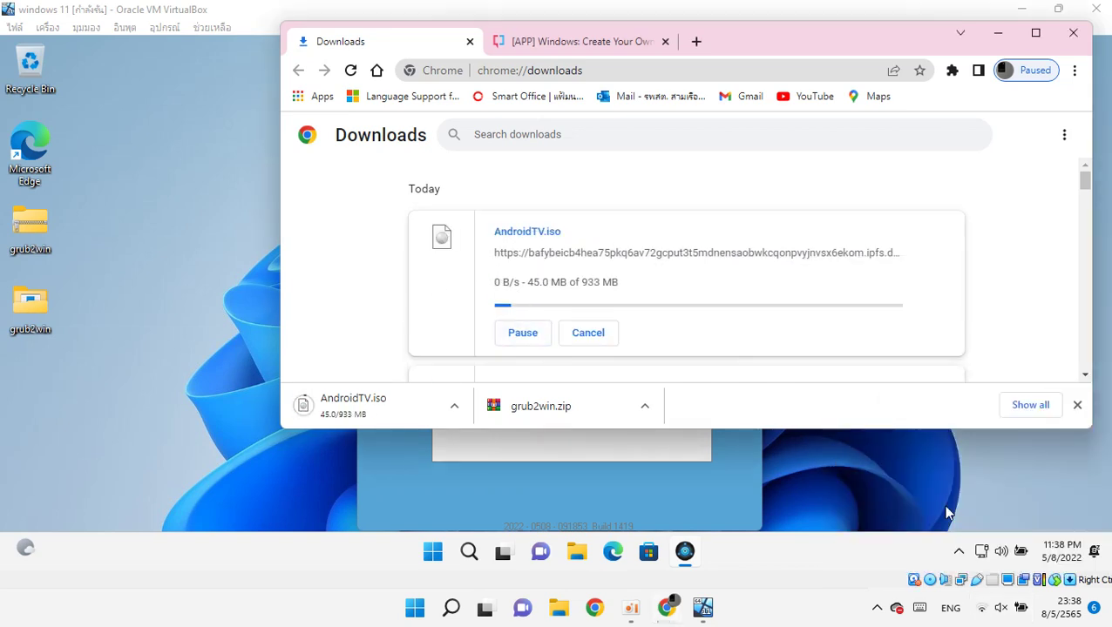
pyautogui.click(588, 332)
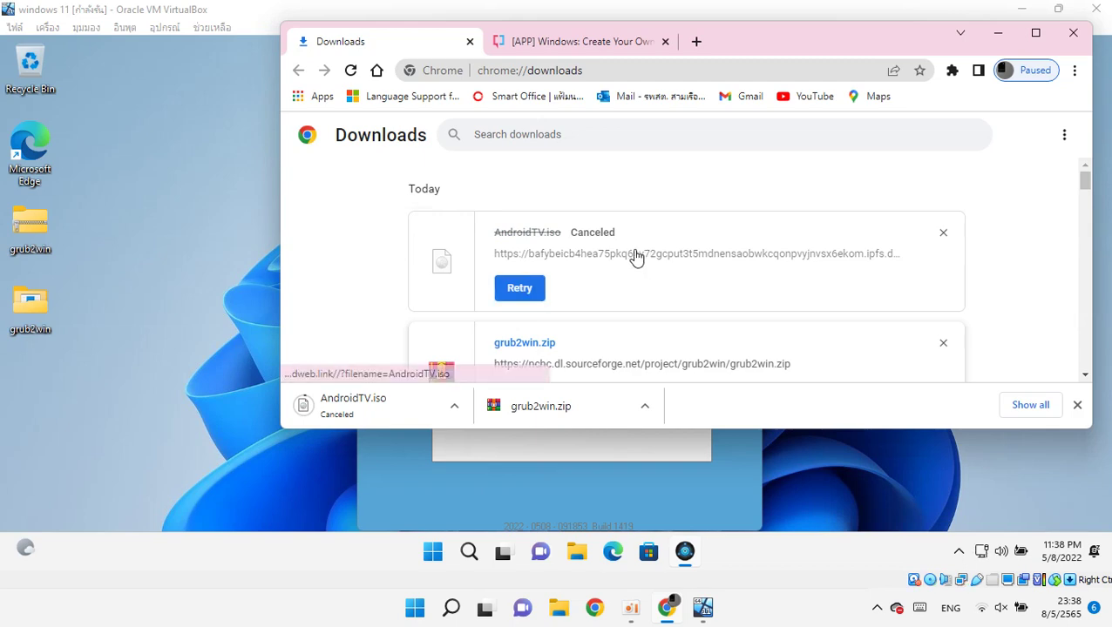
pyautogui.scroll(-1, 591, 273)
pyautogui.scroll(1, 740, 235)
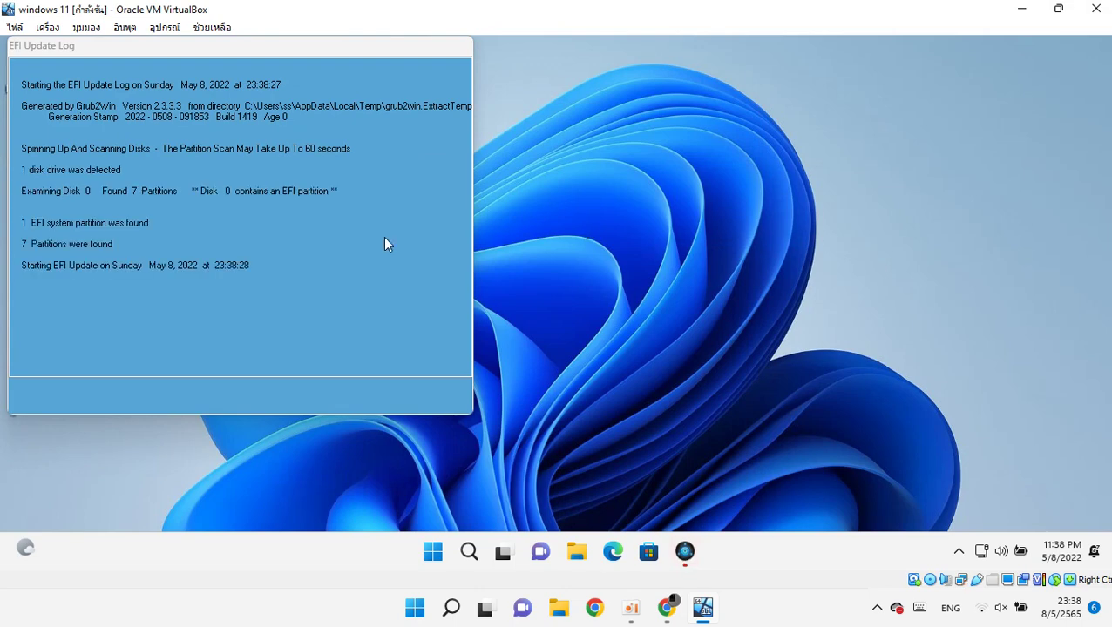
# Return to the browser's downloads page and switch the host's Wi-Fi connection to the SMART network.
pyautogui.click(667, 607)
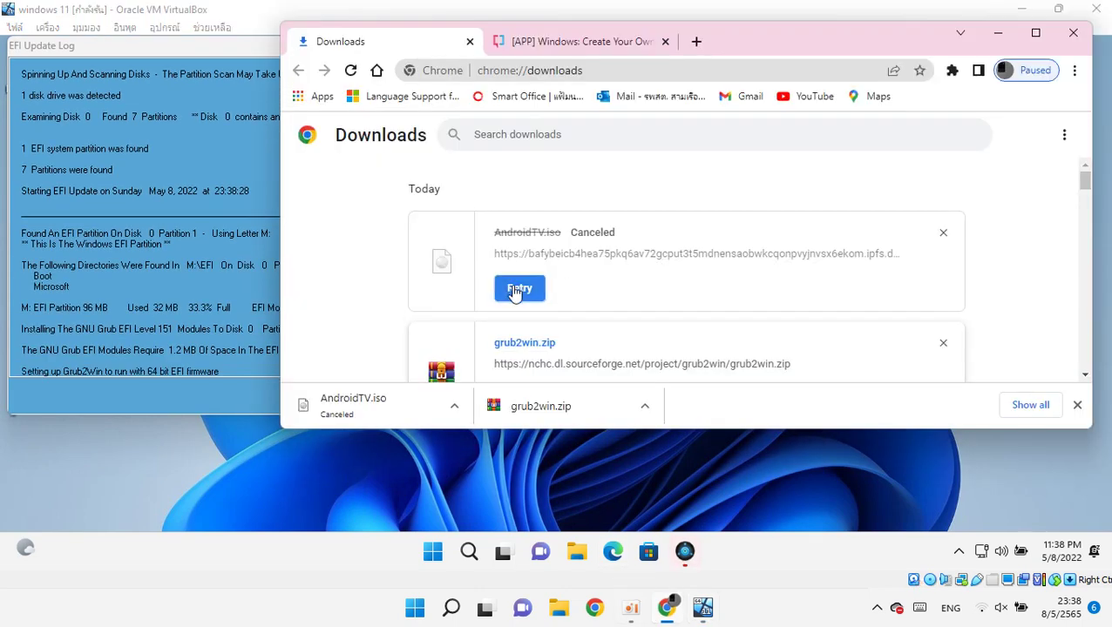
pyautogui.scroll(-1, 516, 291)
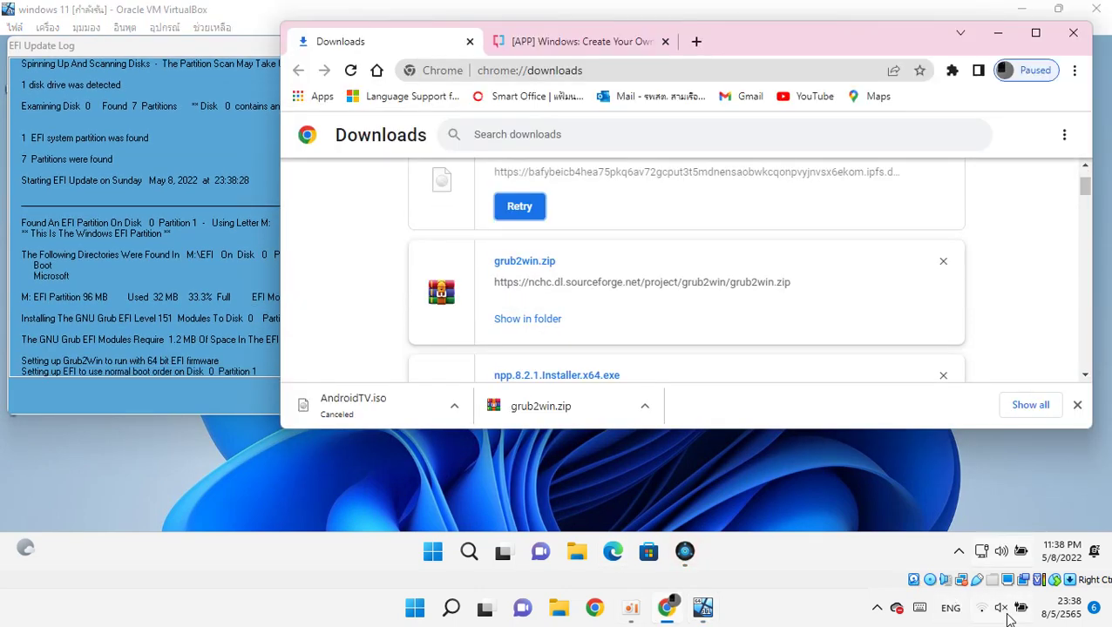
pyautogui.click(1002, 610)
pyautogui.click(922, 295)
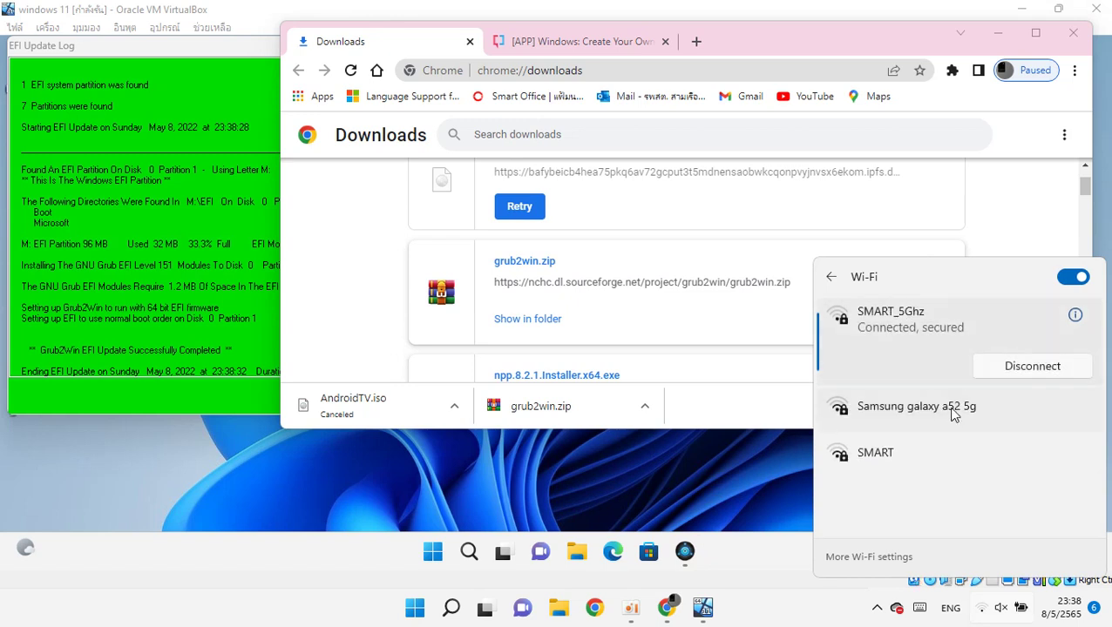
pyautogui.click(953, 416)
pyautogui.click(923, 467)
pyautogui.click(1013, 481)
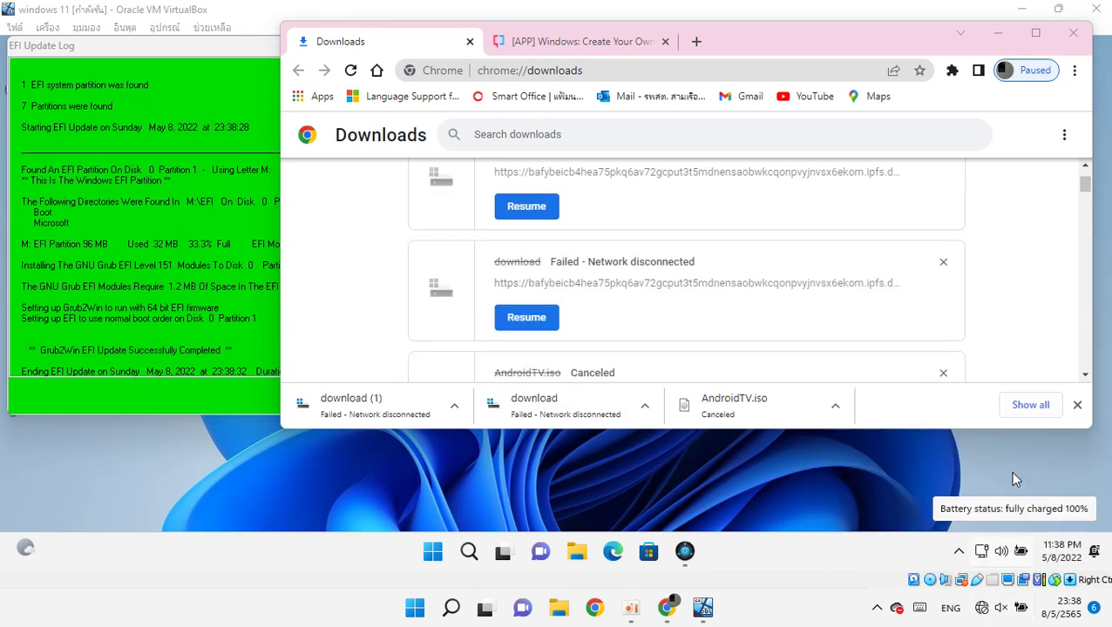
# Remove the two failed entries, download (1) and download, from the browser's download list.
pyautogui.scroll(1, 694, 231)
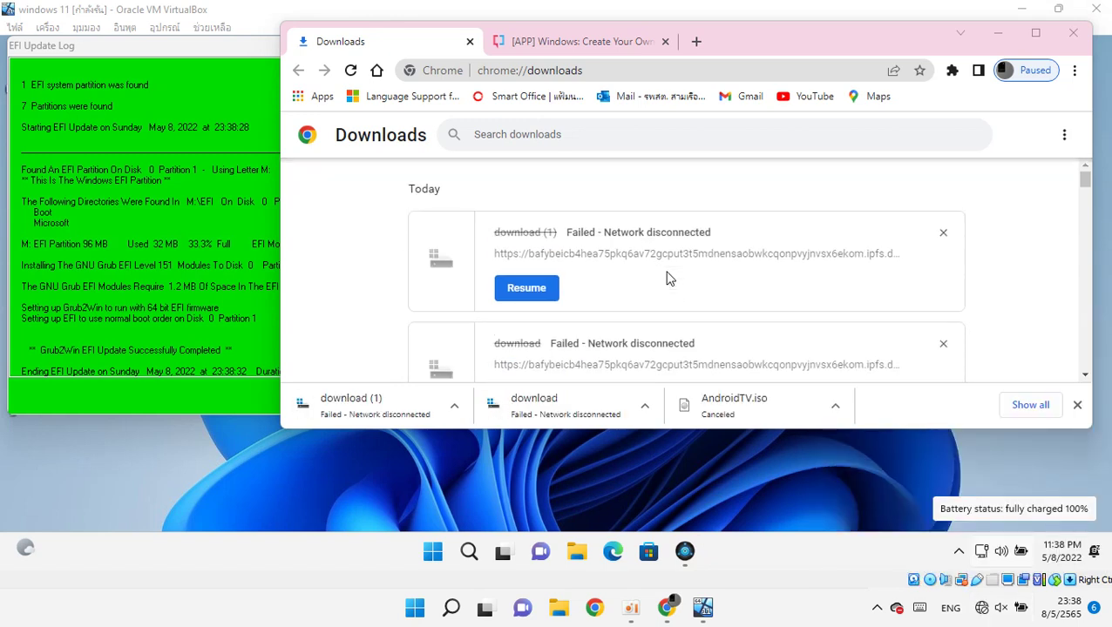
pyautogui.scroll(-2, 594, 285)
pyautogui.scroll(-1, 596, 289)
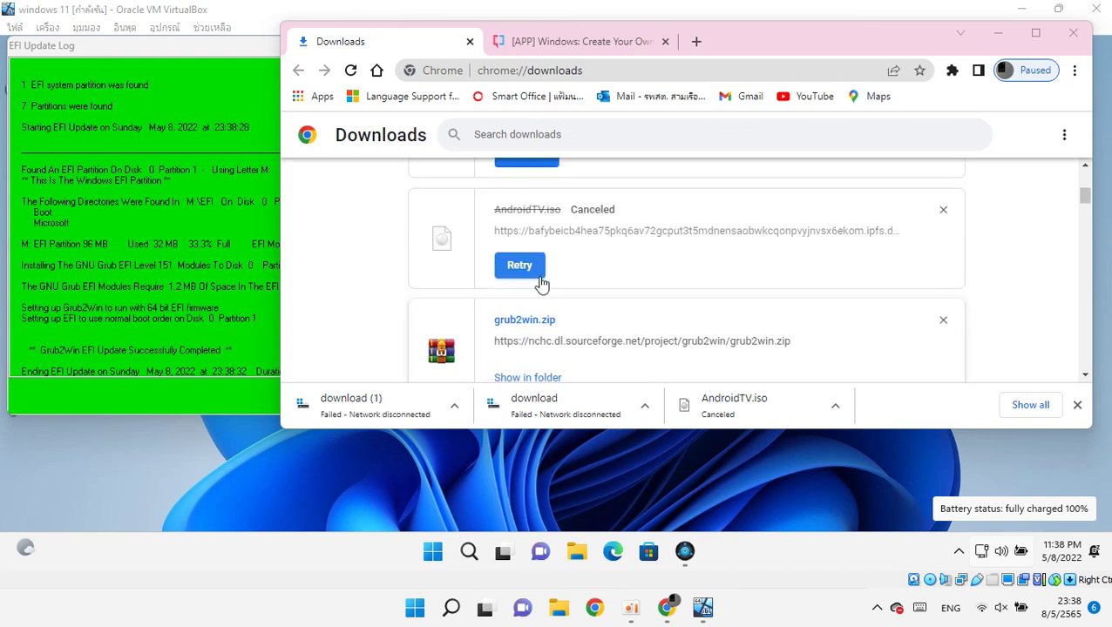
pyautogui.scroll(2, 541, 281)
pyautogui.scroll(2, 542, 283)
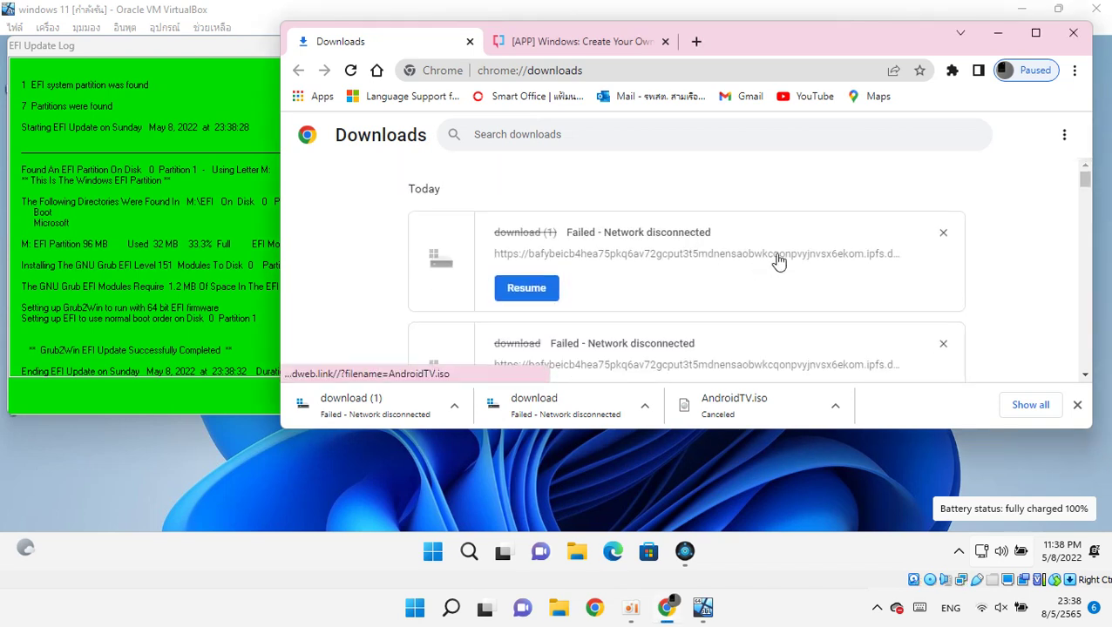
pyautogui.click(941, 233)
pyautogui.click(942, 234)
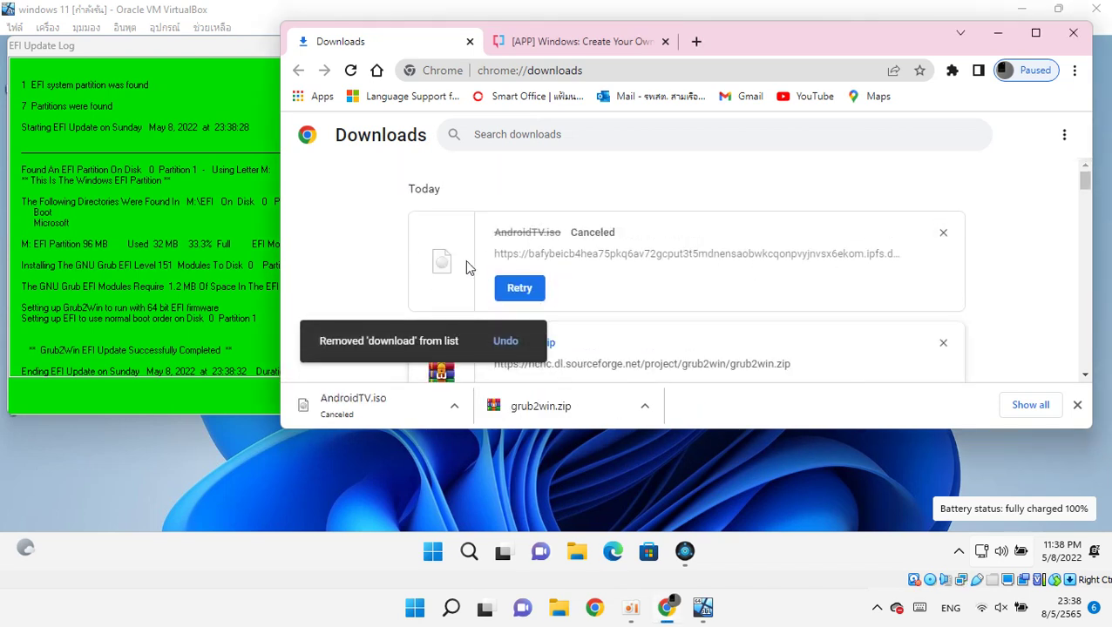
# Return from the EFI update log to the Grub2Win setup menu, and close setup with deletion of the setup files enabled.
pyautogui.click(1000, 551)
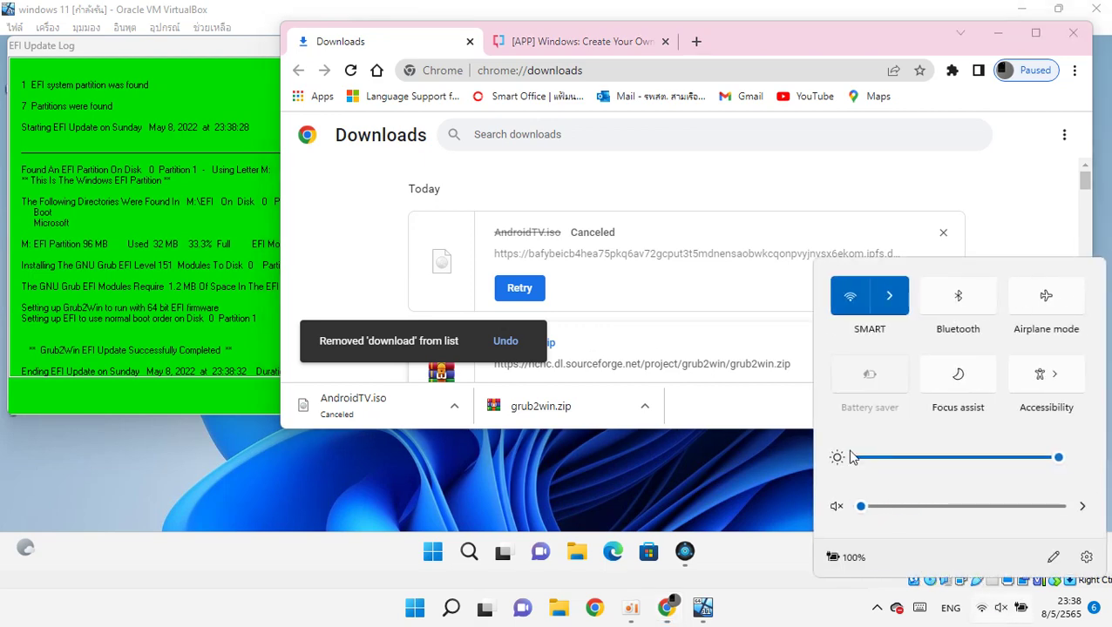
pyautogui.click(275, 219)
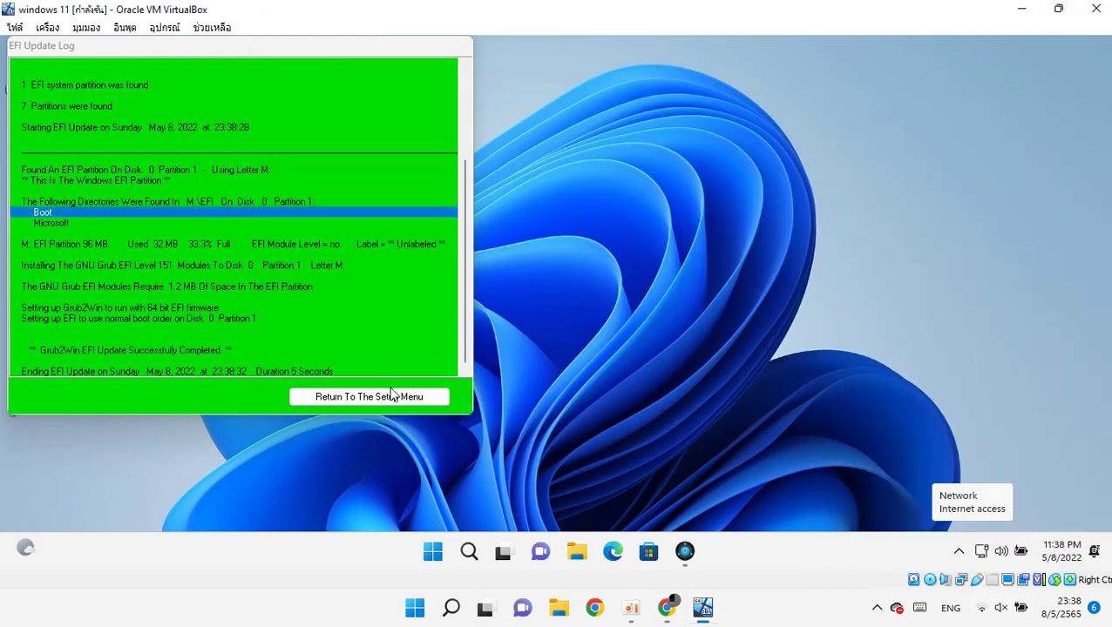
pyautogui.click(380, 397)
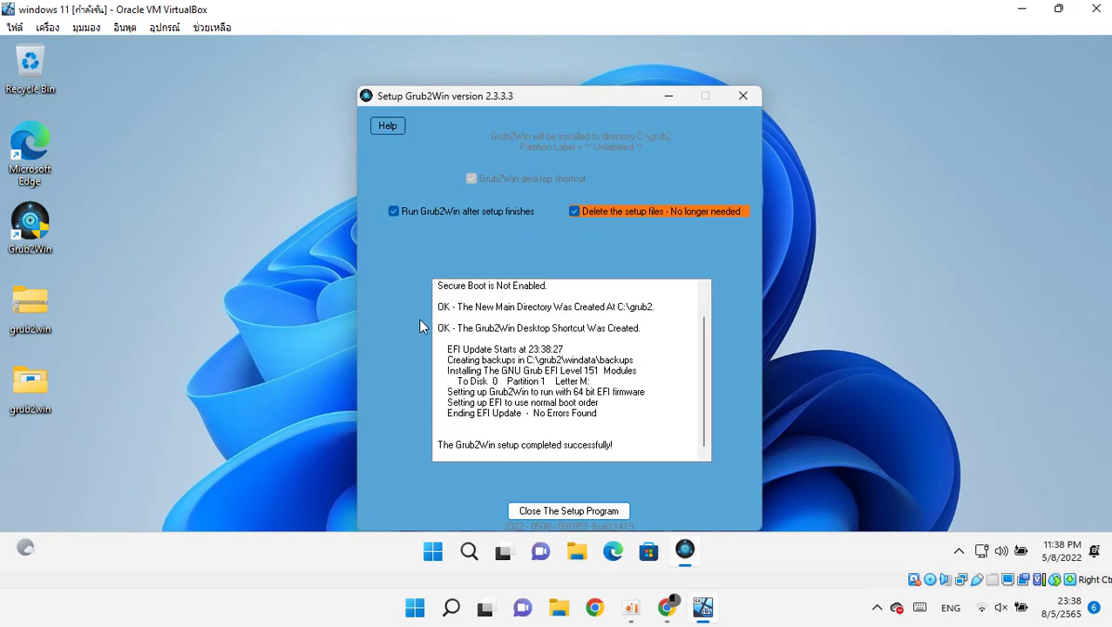
pyautogui.click(547, 516)
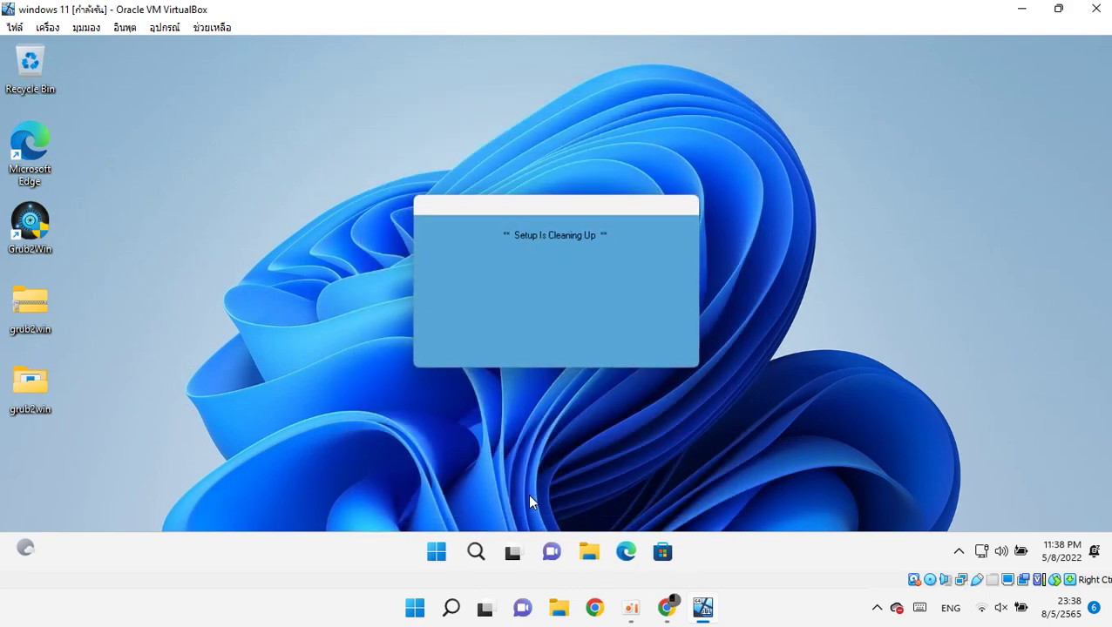
# Switch back to the browser and retry the cancelled AndroidTV.iso download.
pyautogui.click(654, 617)
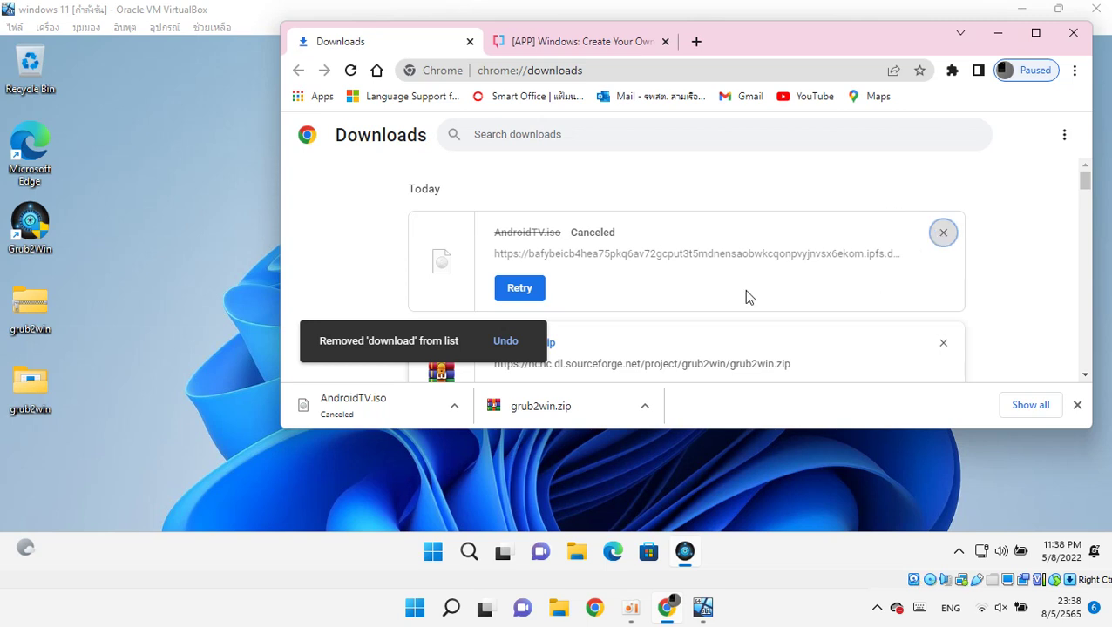
pyautogui.click(520, 289)
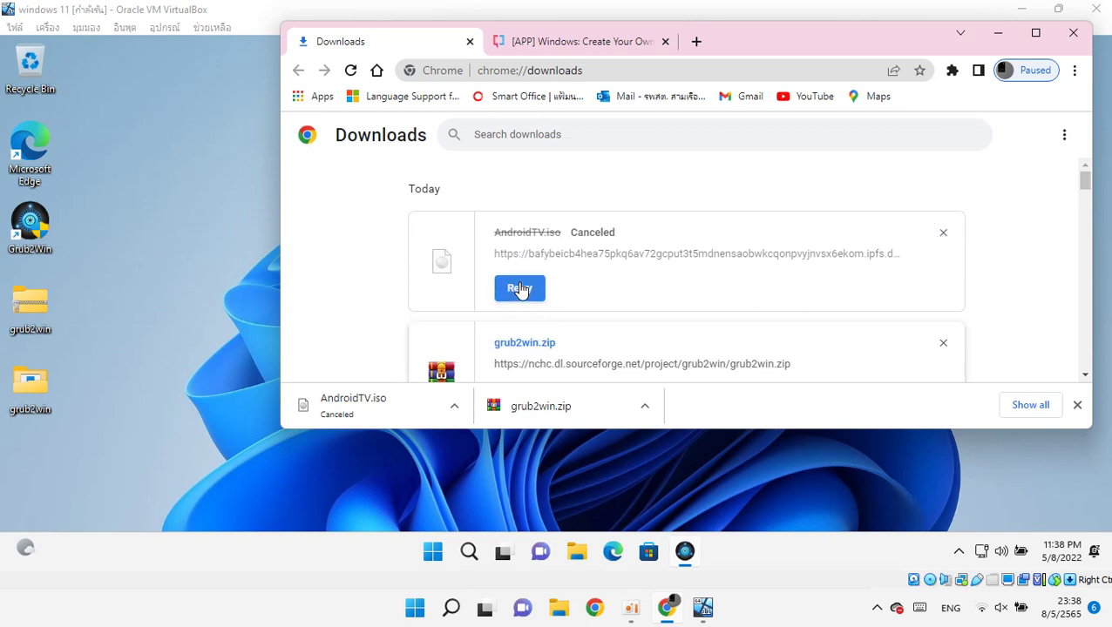
# Switch the host's Wi-Fi connection from the SMART network to Samsung galaxy a52 5g.
pyautogui.click(994, 612)
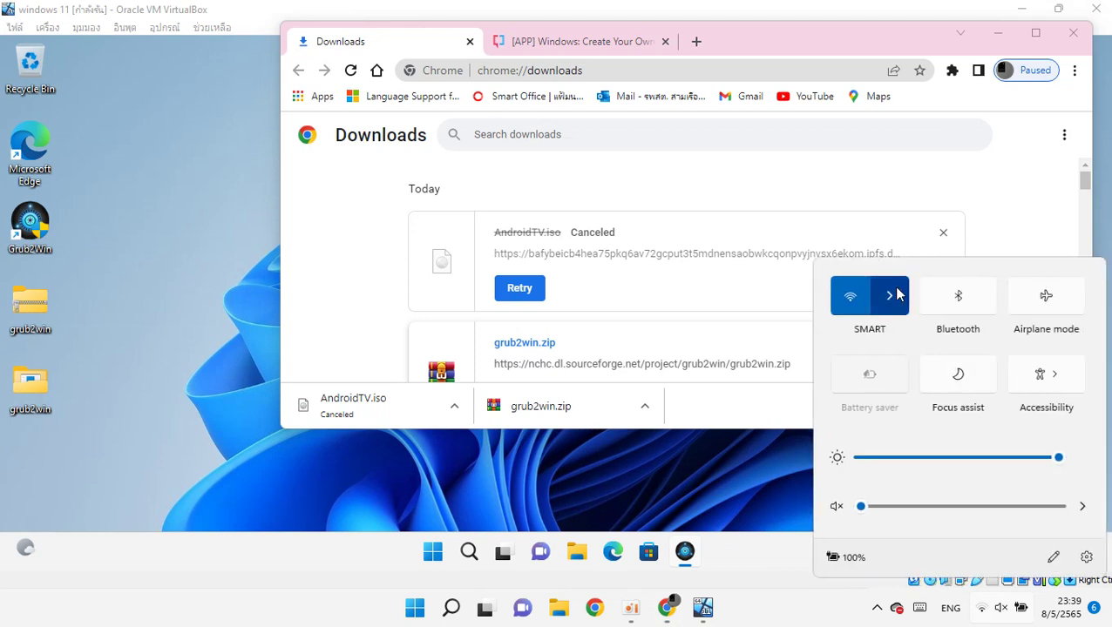
pyautogui.click(898, 293)
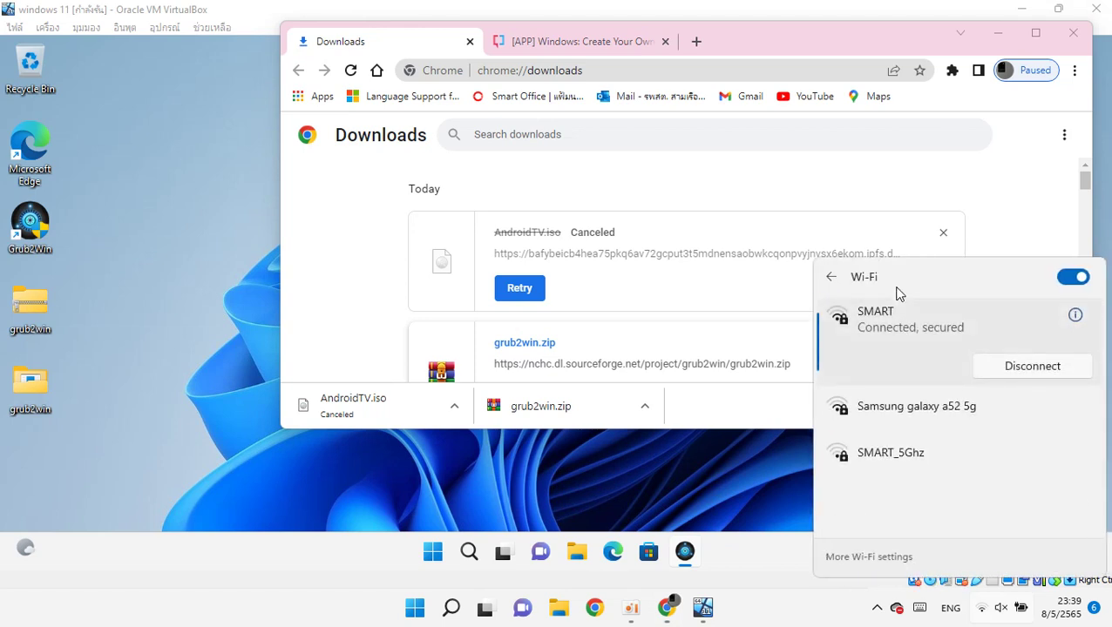
pyautogui.click(909, 407)
pyautogui.click(929, 337)
pyautogui.click(946, 405)
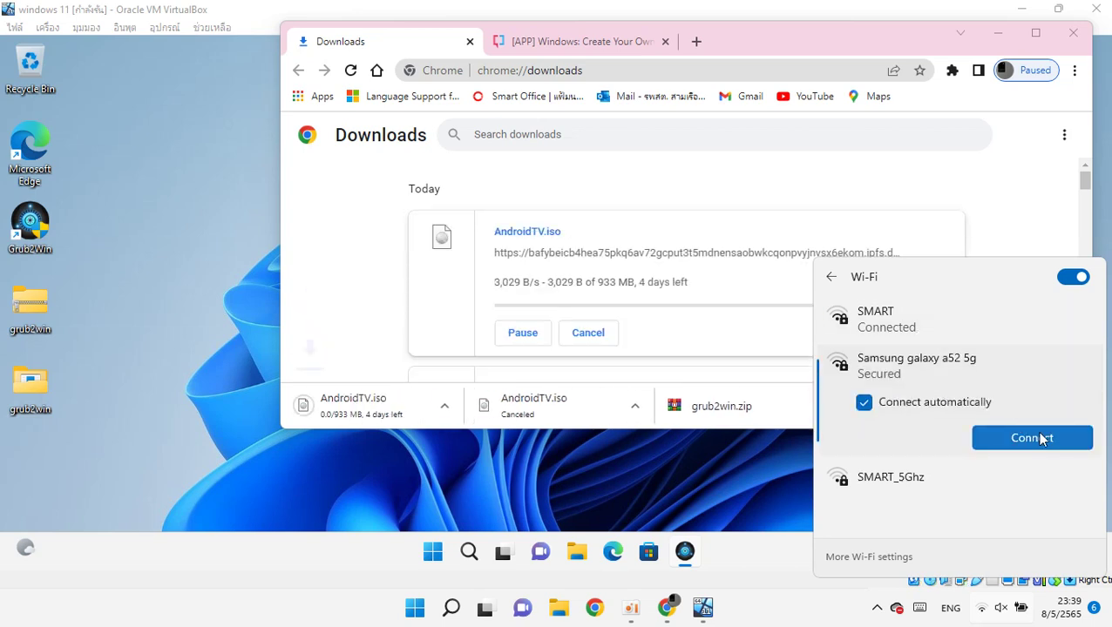
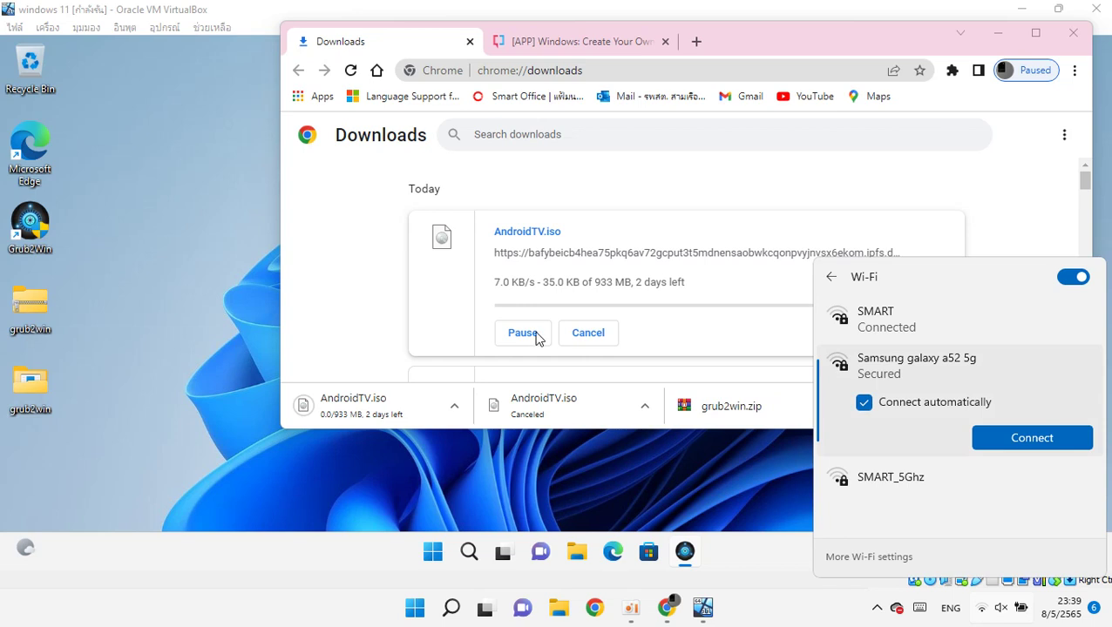
pyautogui.click(1042, 440)
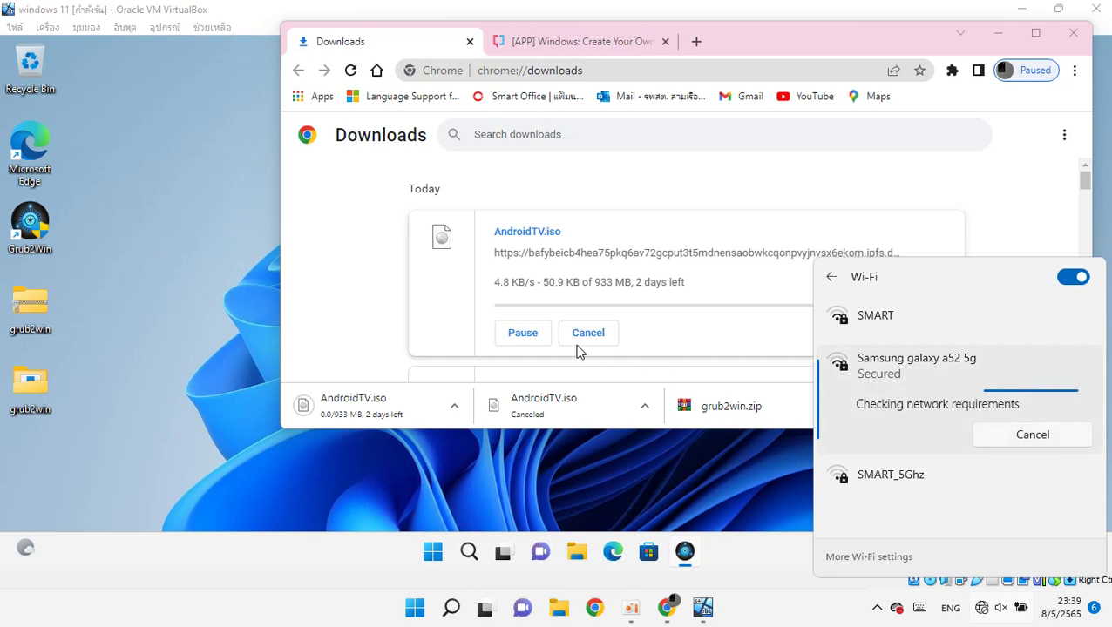
# Remove the cancelled AndroidTV.iso entry from the download list and resume the AndroidTV.iso download that failed with a network error.
pyautogui.click(943, 233)
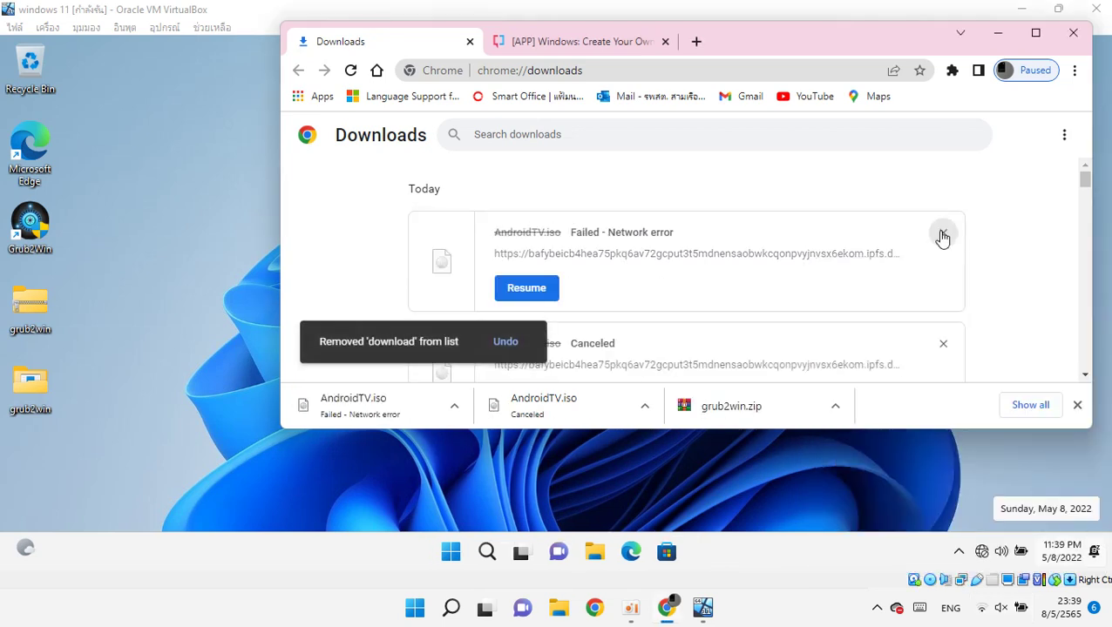
pyautogui.scroll(-2, 767, 318)
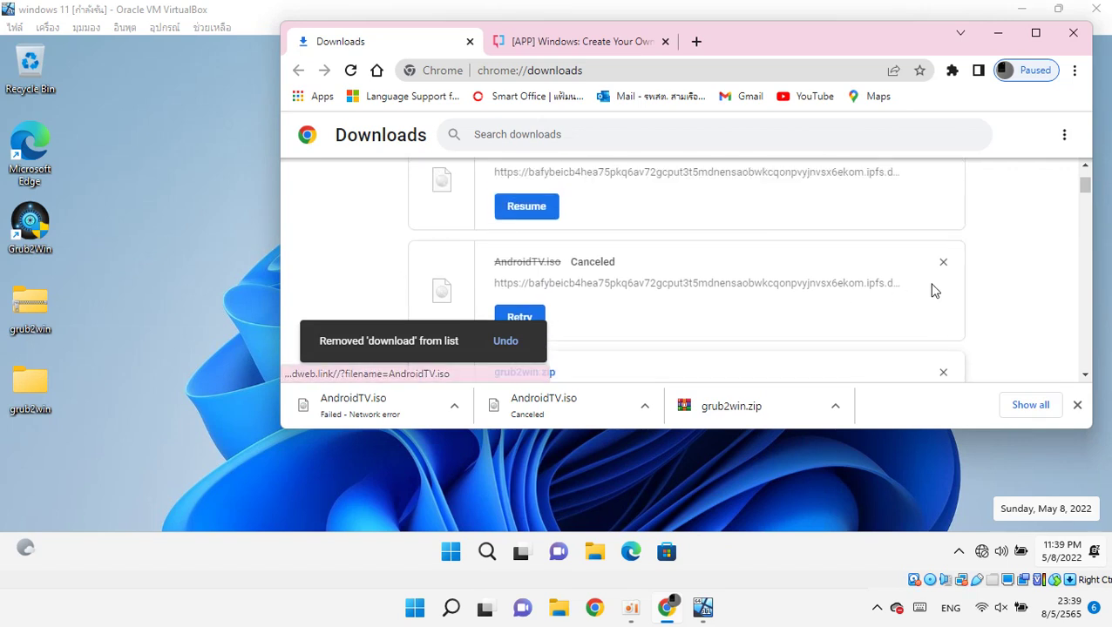
pyautogui.click(941, 263)
pyautogui.scroll(1, 784, 319)
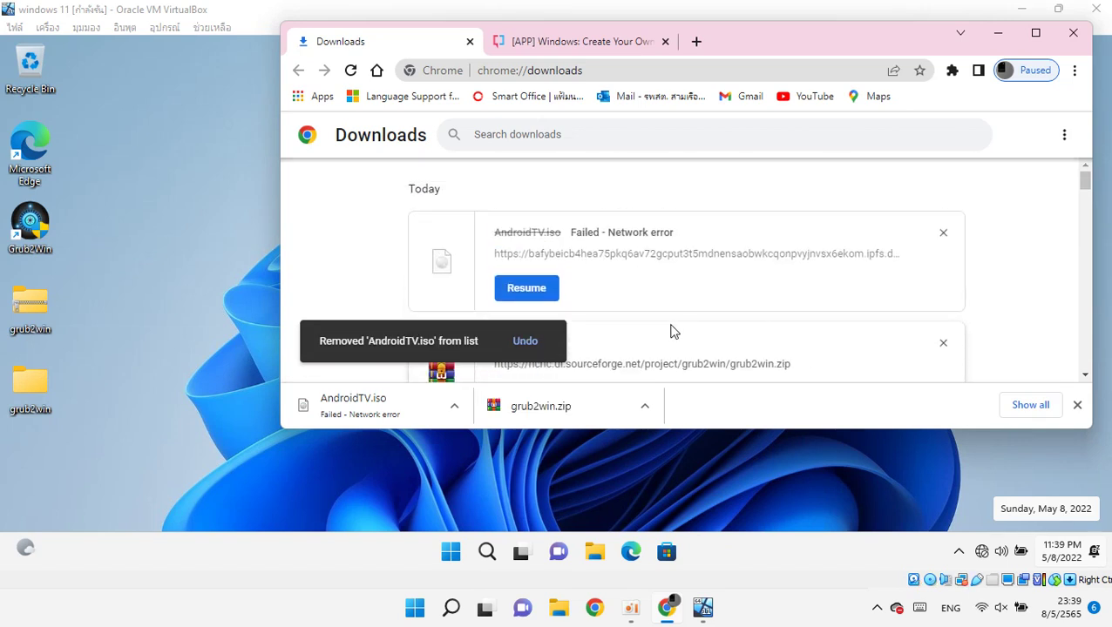
pyautogui.click(529, 290)
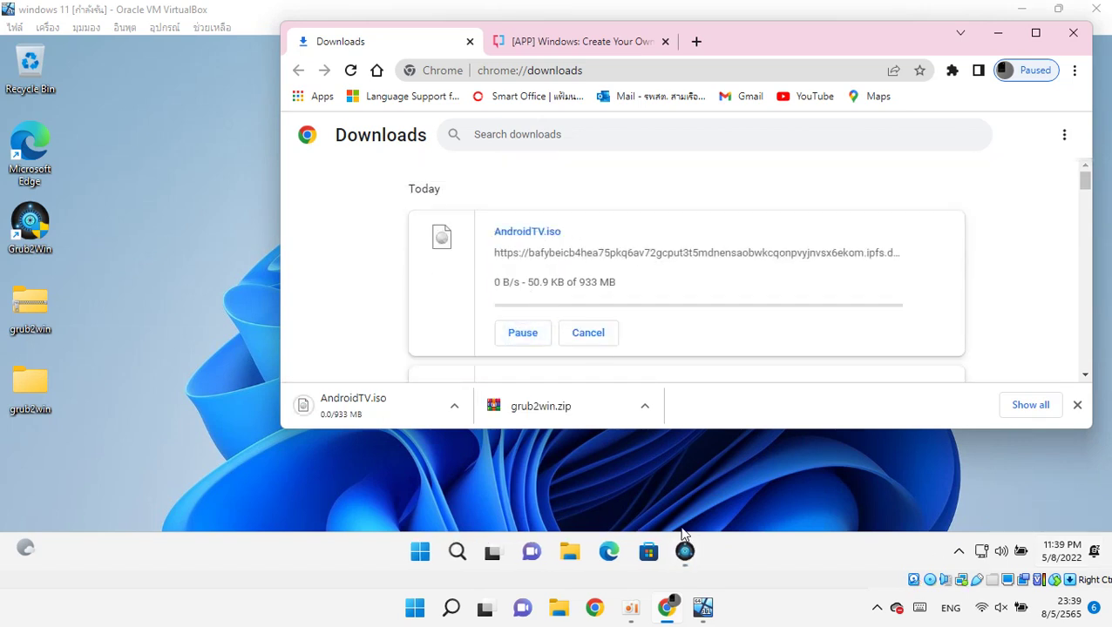
# Switch to the Windows 11 virtual machine and bring the starting Grub2Win program to the front.
pyautogui.click(685, 551)
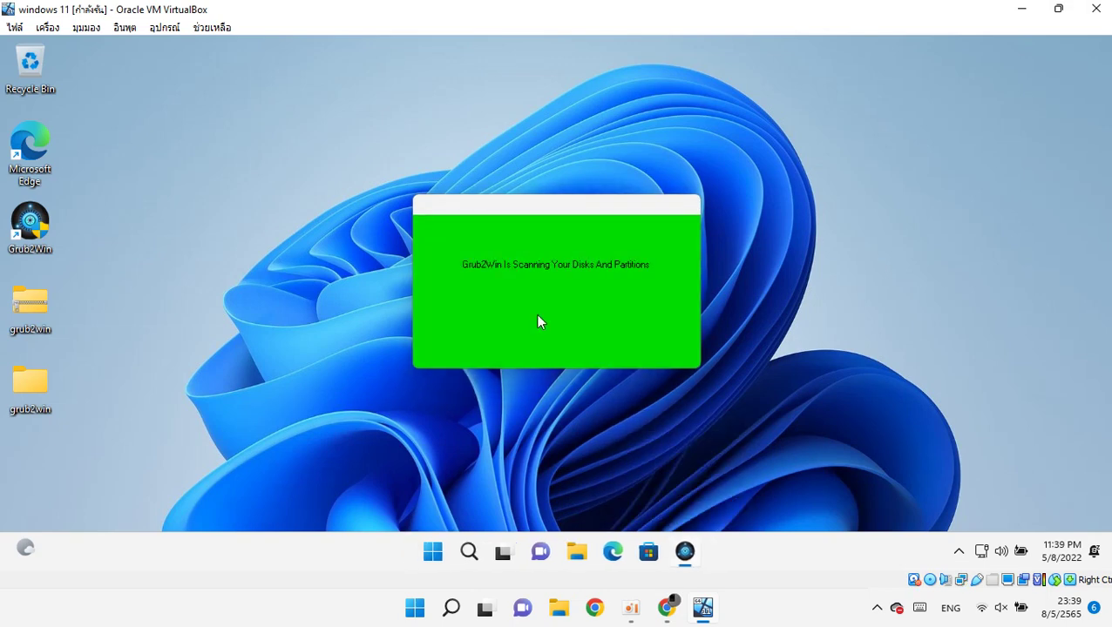
pyautogui.click(581, 378)
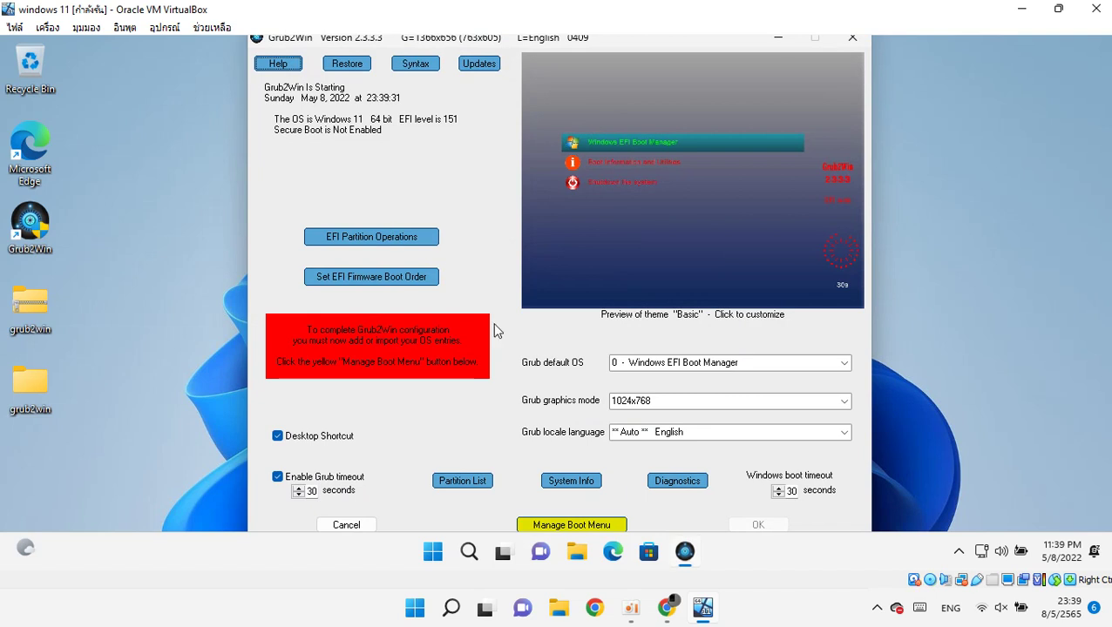
# Switch back to the browser, cancel the running AndroidTV.iso download and retry it.
pyautogui.moveTo(666, 608)
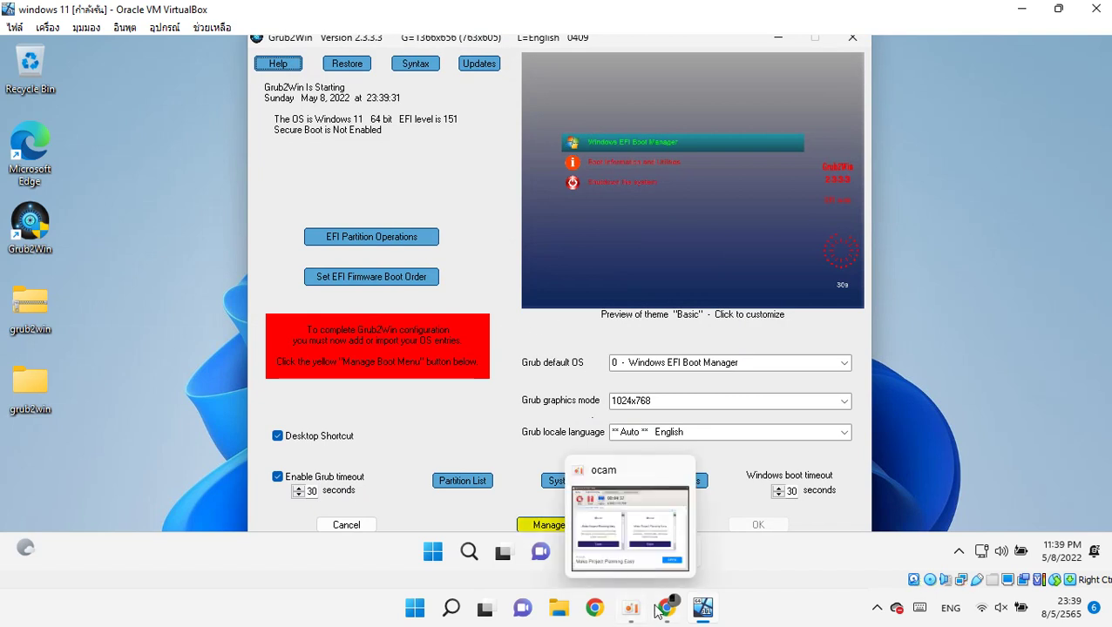
pyautogui.click(636, 536)
pyautogui.click(525, 334)
pyautogui.click(529, 338)
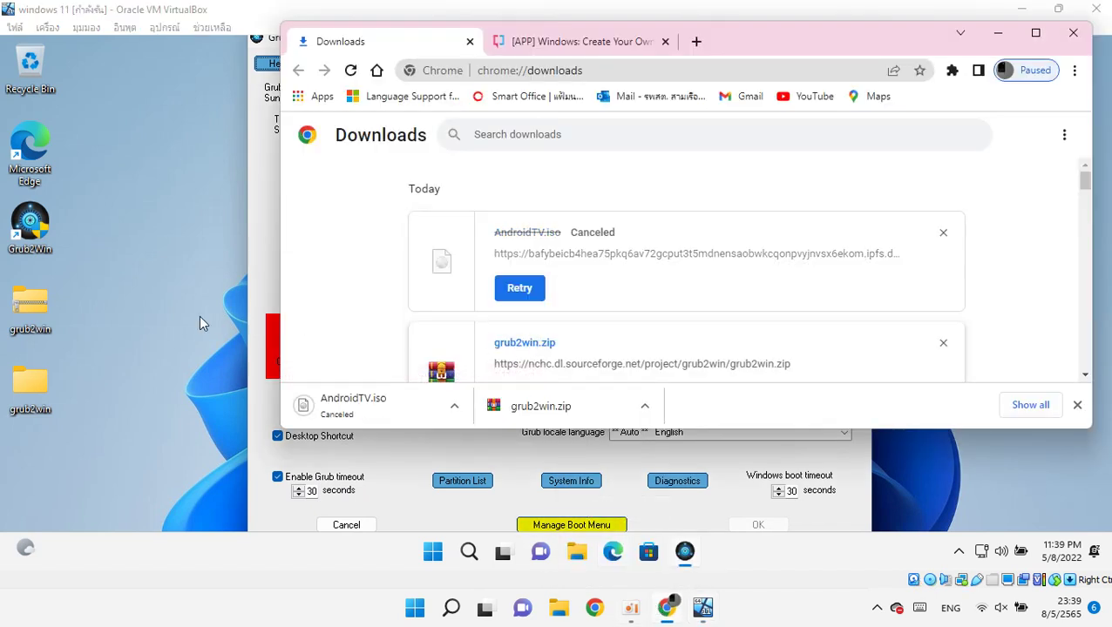
pyautogui.click(512, 296)
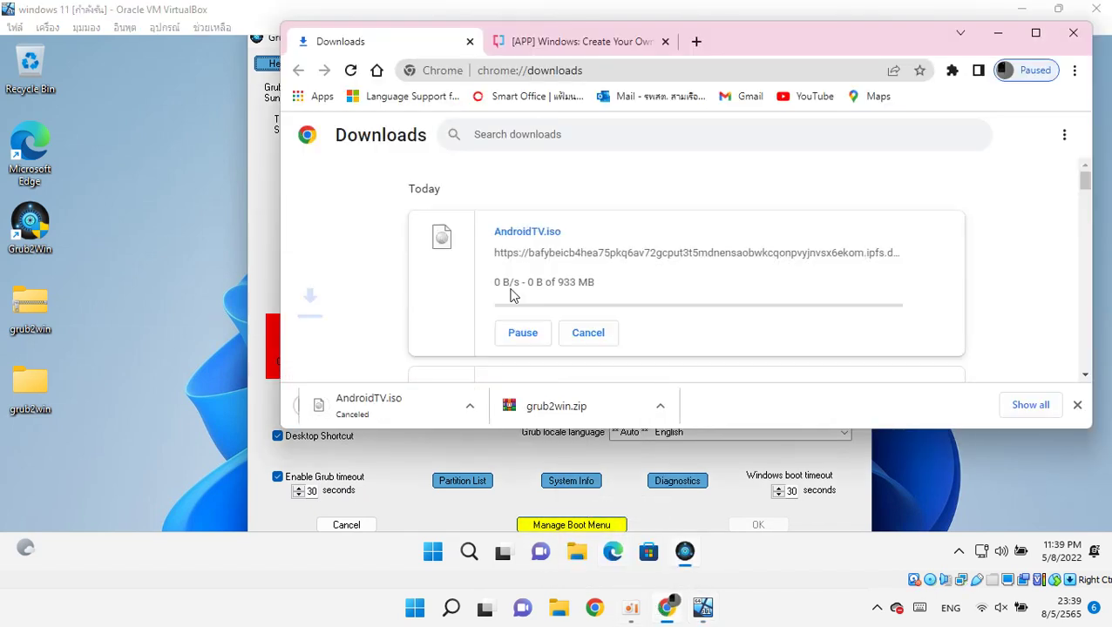
# Return to the virtual machine, show it in full-screen mode and move the Grub2Win window slightly down.
pyautogui.click(200, 275)
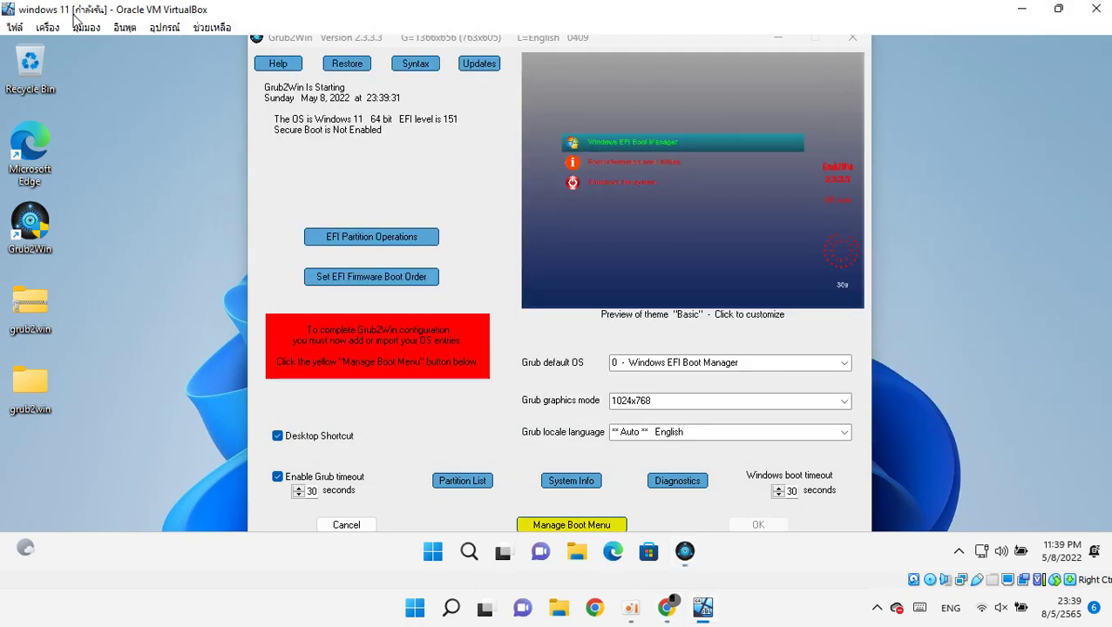
pyautogui.click(87, 27)
pyautogui.click(87, 42)
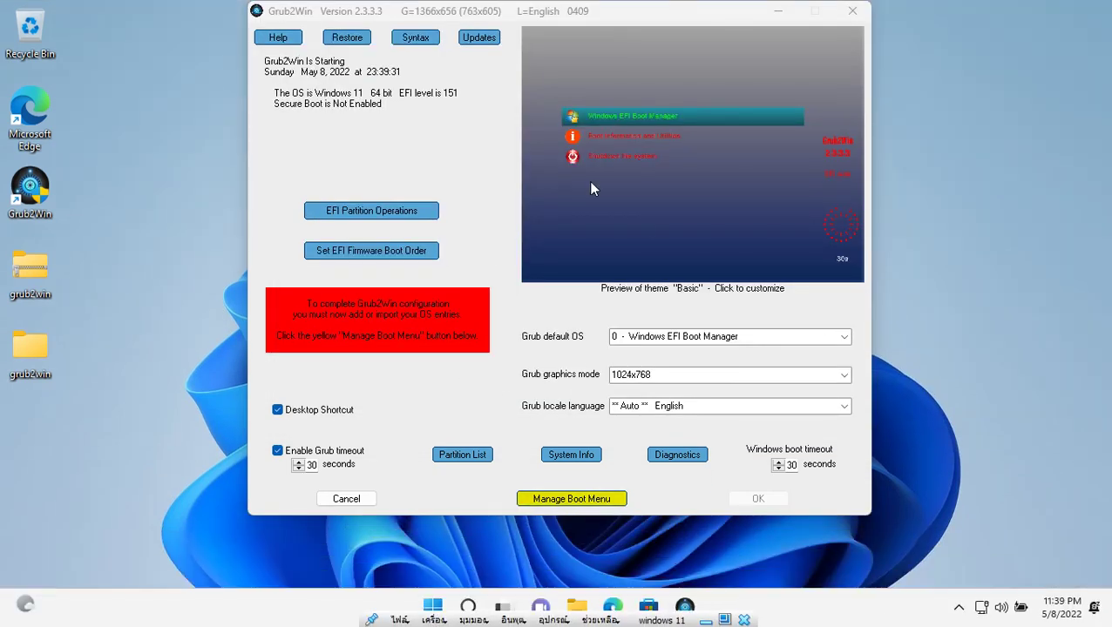
pyautogui.moveTo(515, 9); pyautogui.dragTo(522, 30)
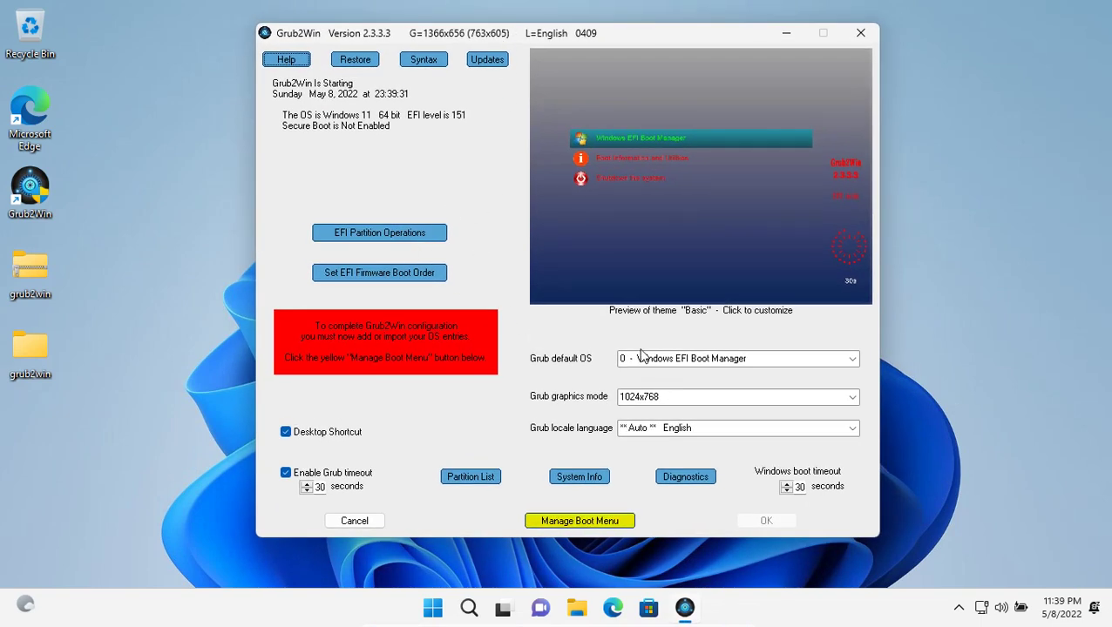
pyautogui.rightClick(562, 32)
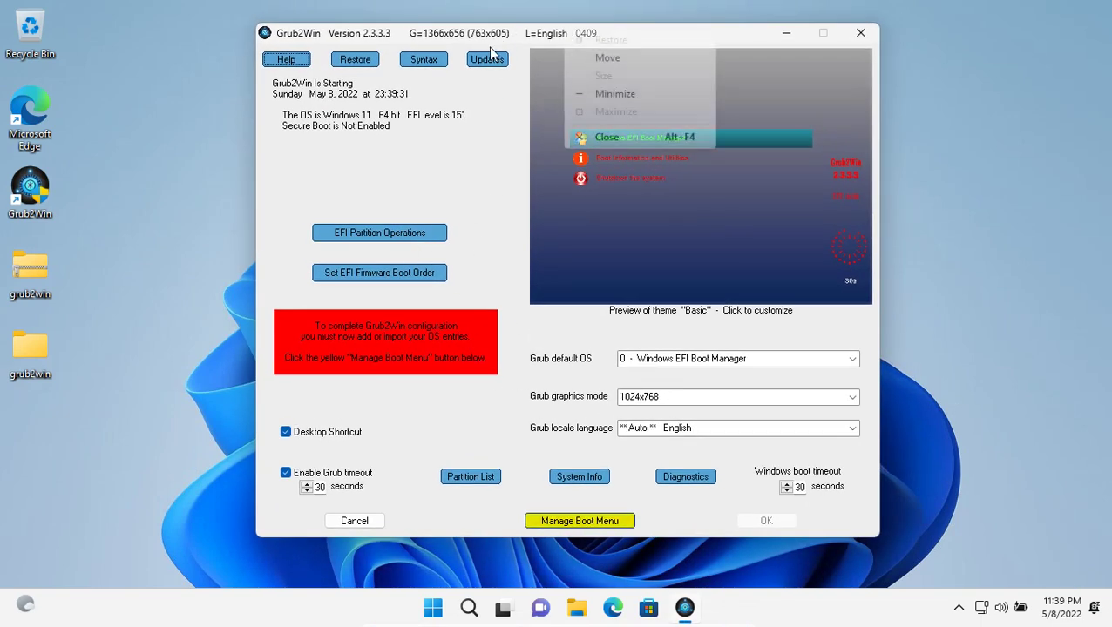
pyautogui.click(344, 144)
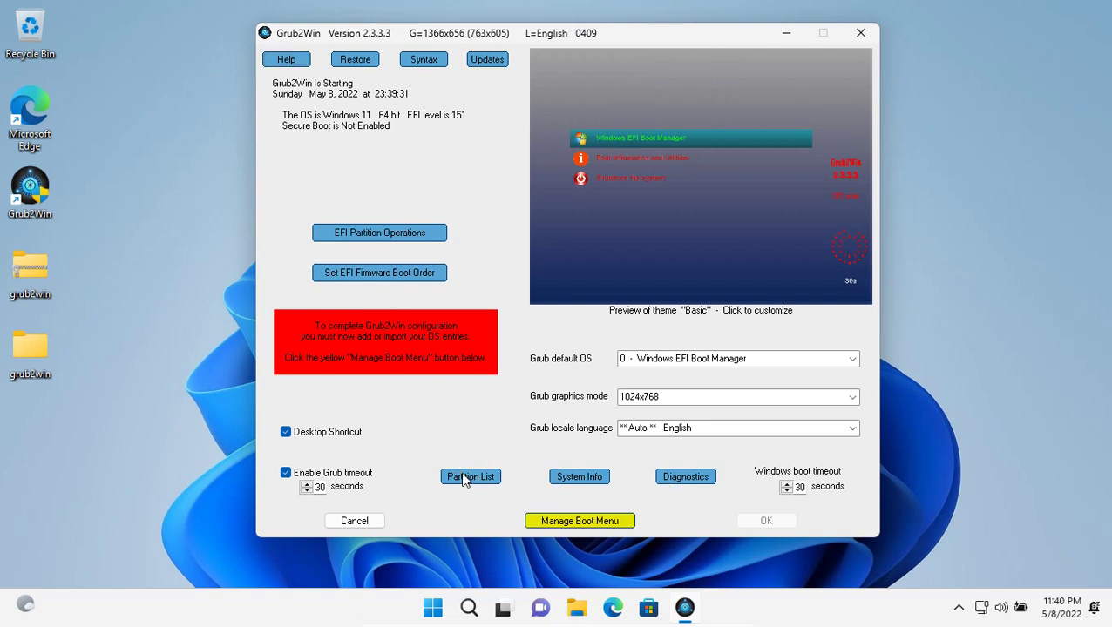
# View Grub2Win's disk and partition list, close it, and open the boot menu configuration.
pyautogui.click(564, 521)
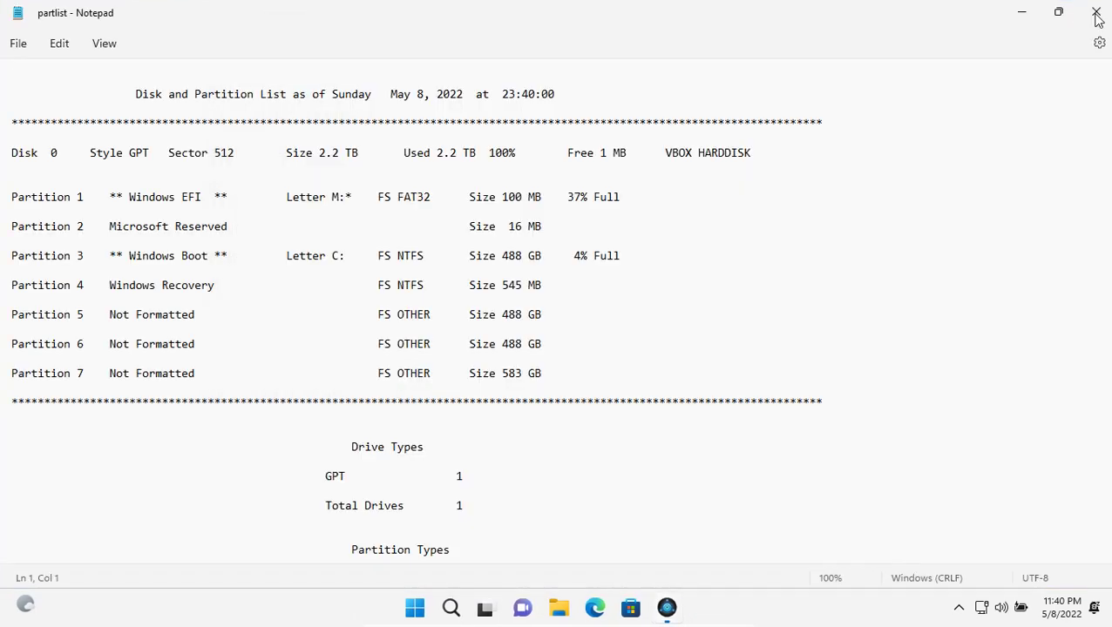
pyautogui.click(1096, 12)
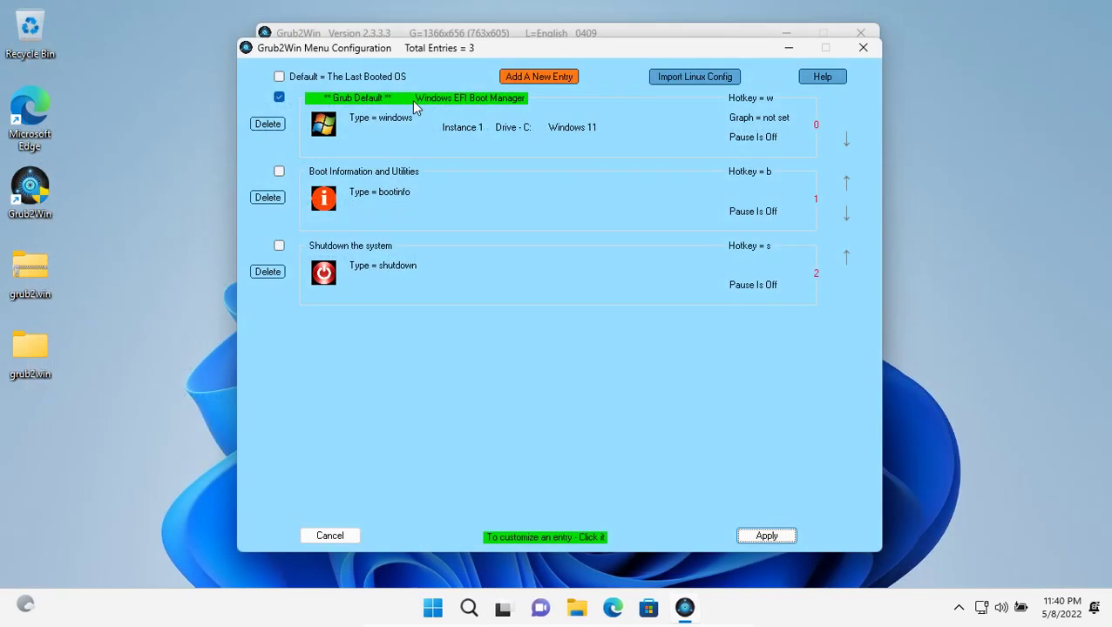
# Add a new entry to the Grub2Win boot menu and set its OS type to android.
pyautogui.click(541, 77)
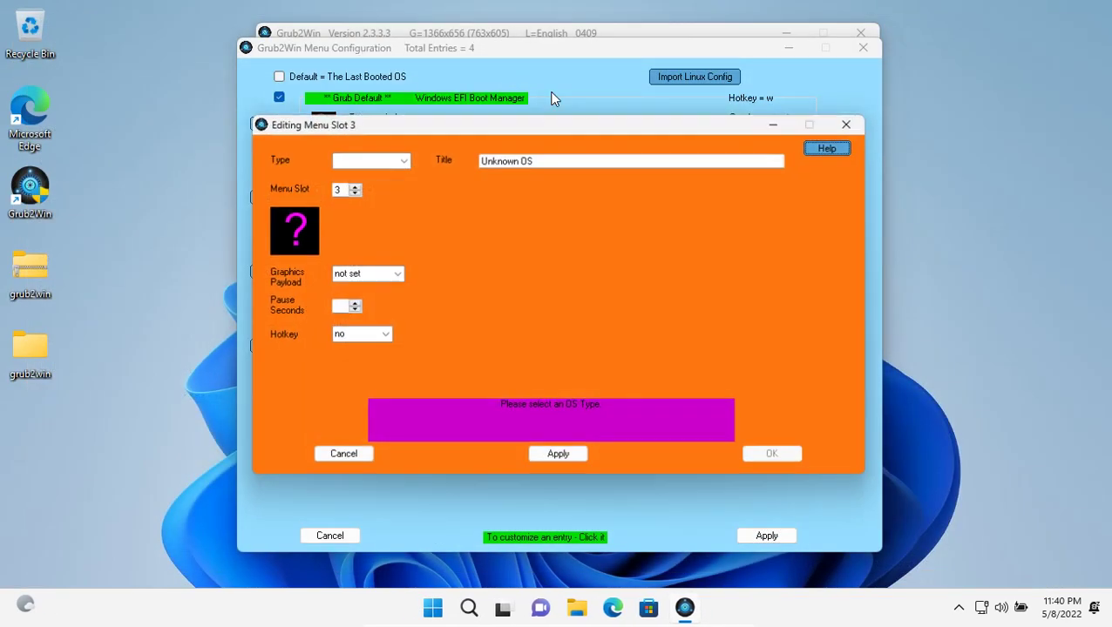
pyautogui.click(402, 159)
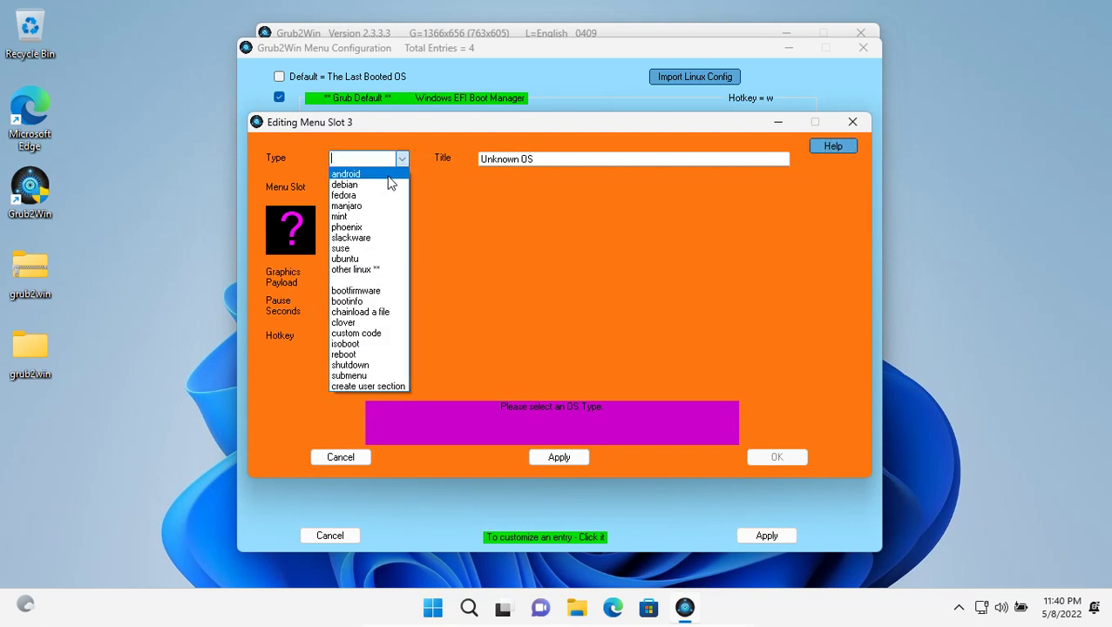
pyautogui.click(389, 175)
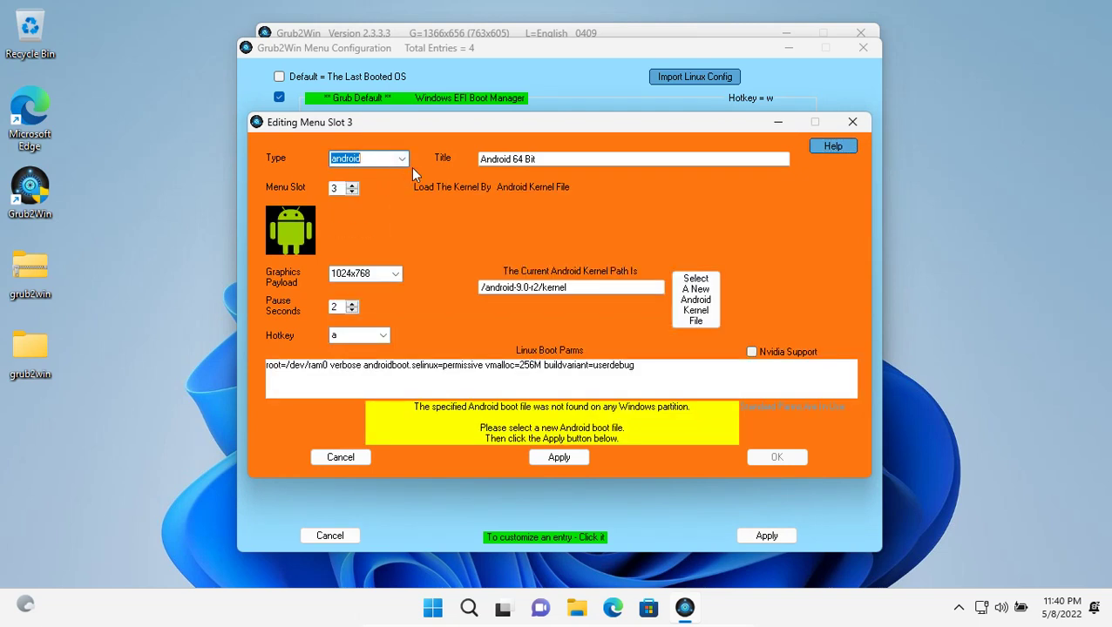
# Set the Android entry's graphics payload to 1366x768 and change its title to "Android tv".
pyautogui.click(397, 271)
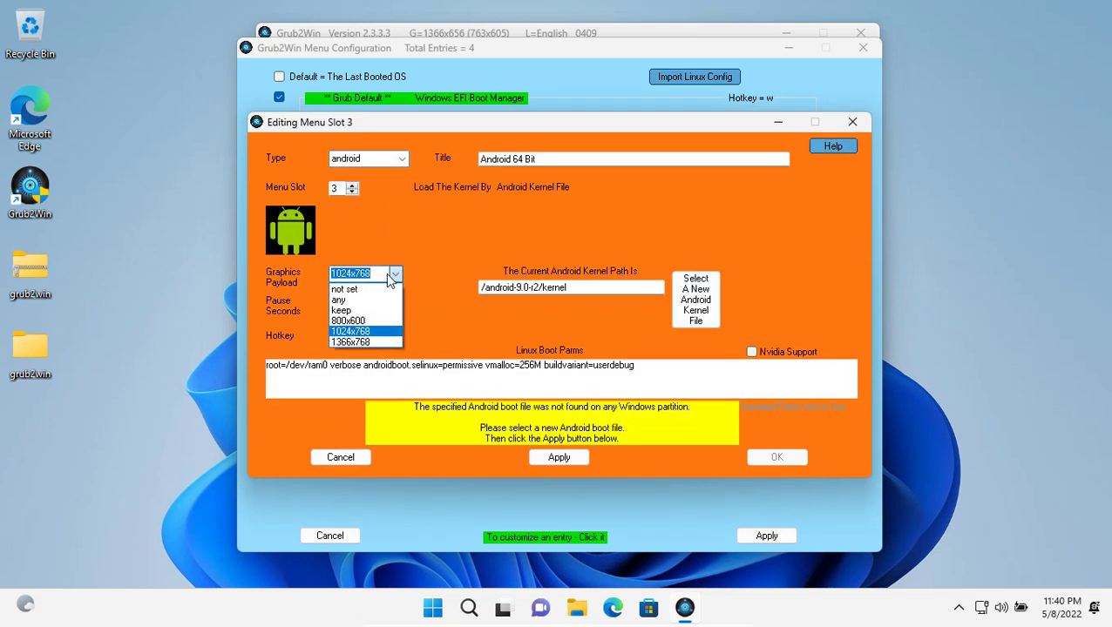
pyautogui.click(377, 342)
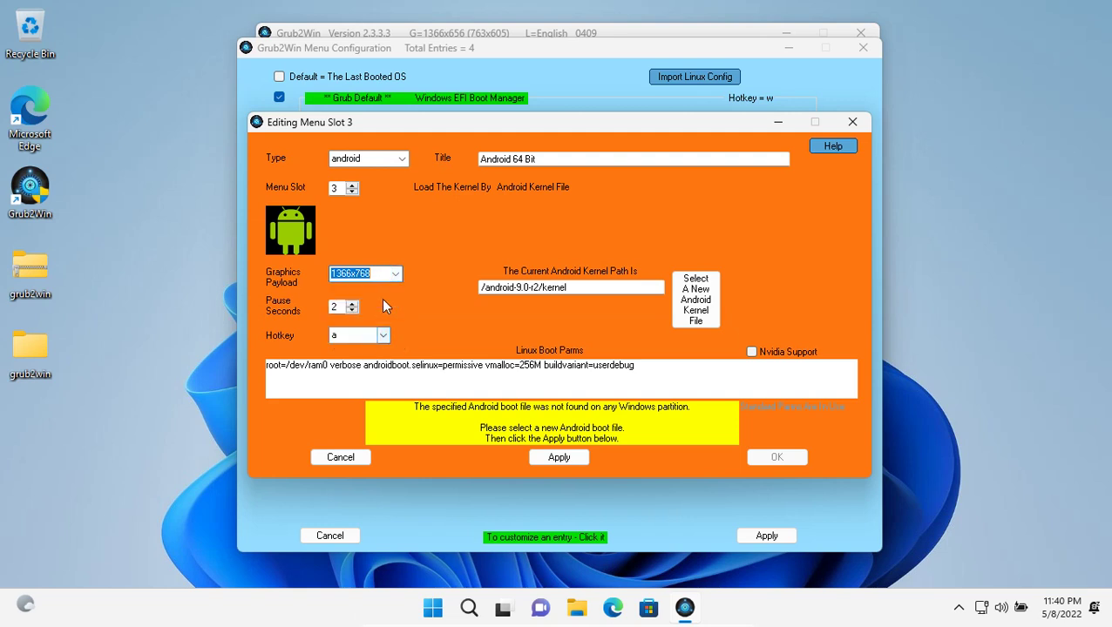
pyautogui.click(539, 158)
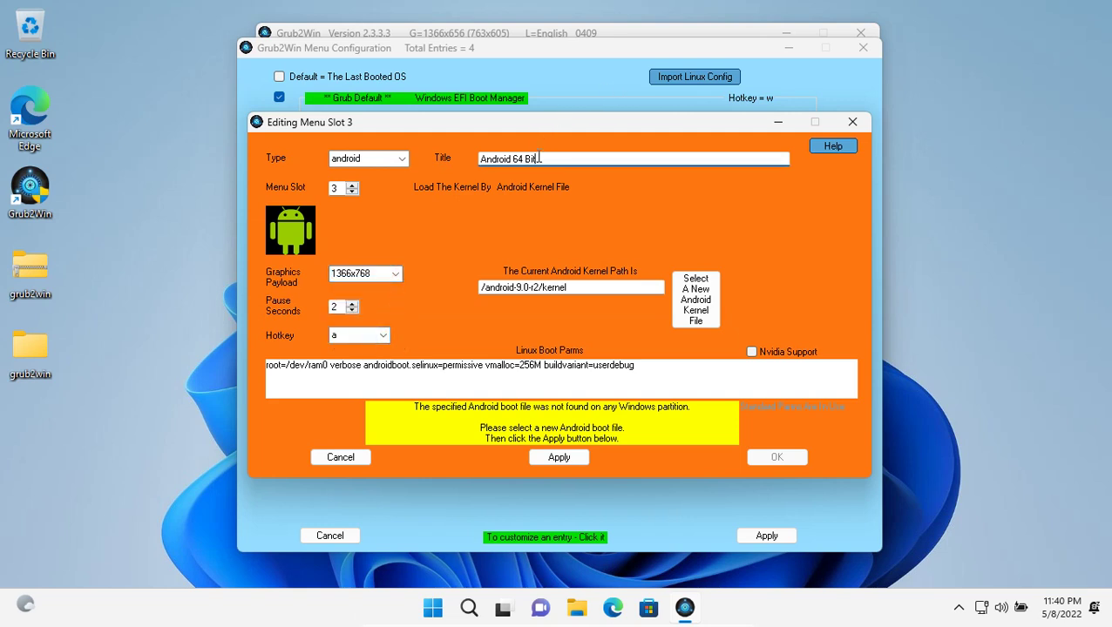
pyautogui.moveTo(552, 160); pyautogui.dragTo(500, 174)
pyautogui.write('tv')
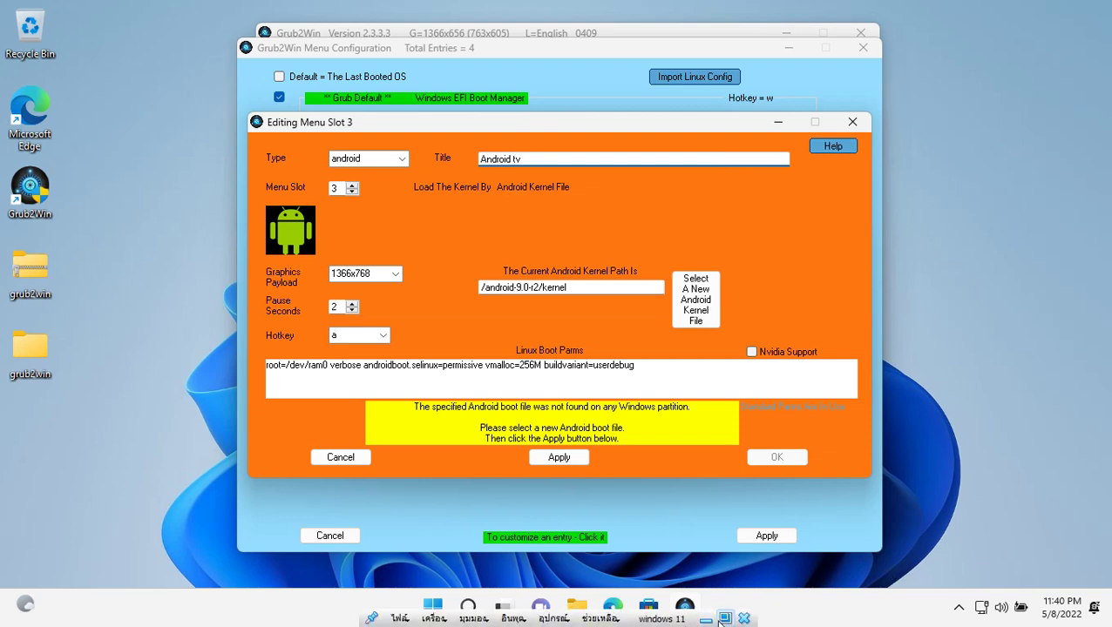
# Exit Chrome on the host despite the running AndroidTV.iso download, and return the windows 11 virtual machine to full-screen mode.
pyautogui.hotkey('ctrl', 'f')
pyautogui.click(673, 608)
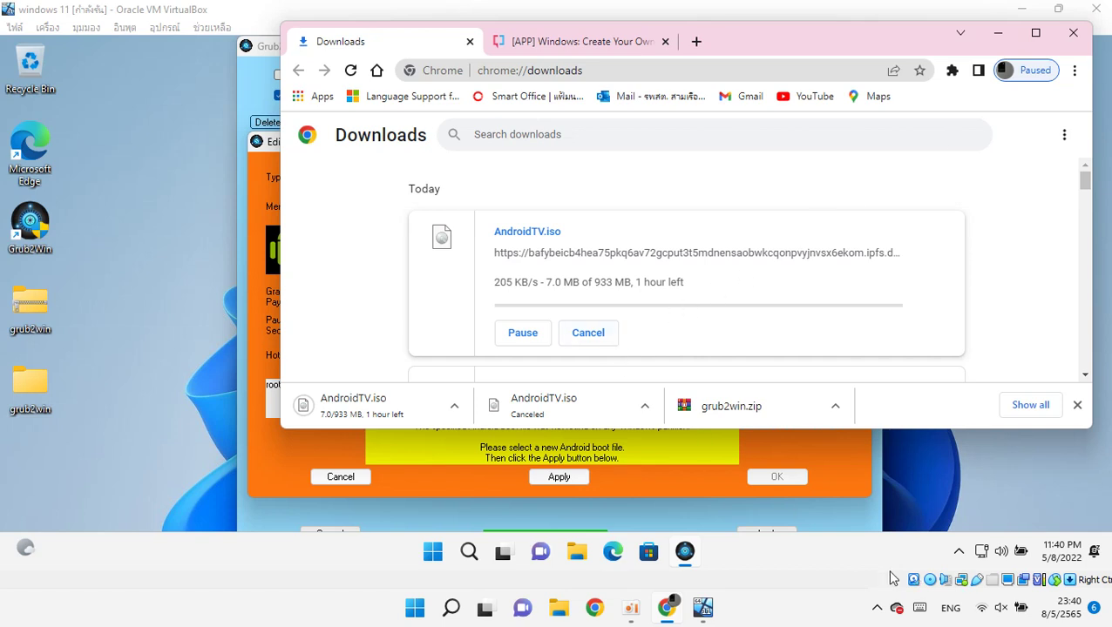
pyautogui.click(993, 610)
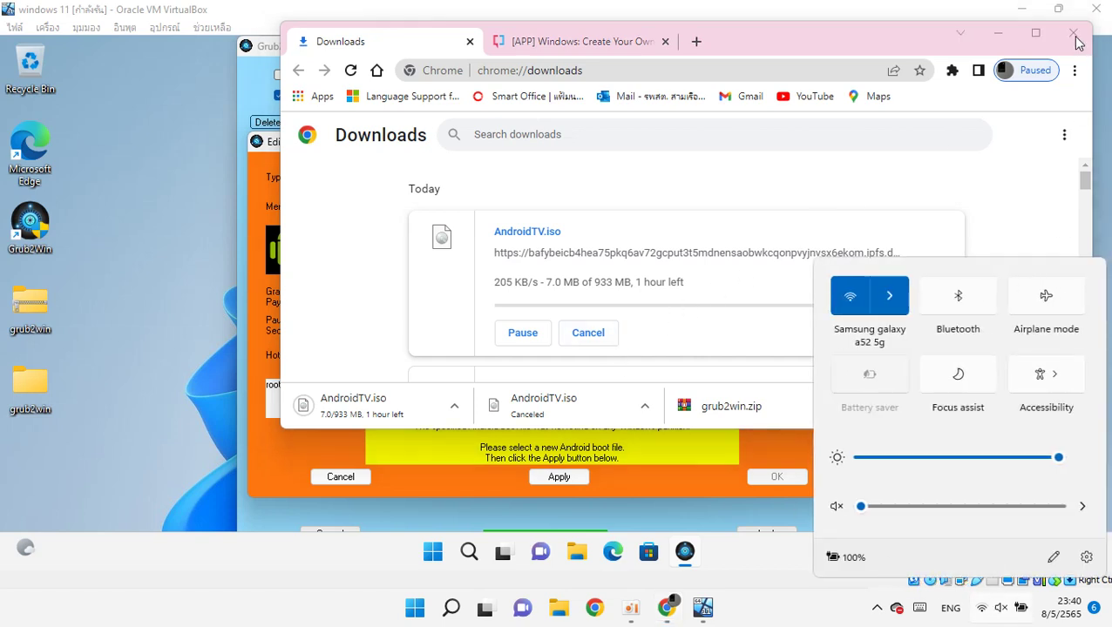
pyautogui.click(1077, 42)
pyautogui.click(1072, 35)
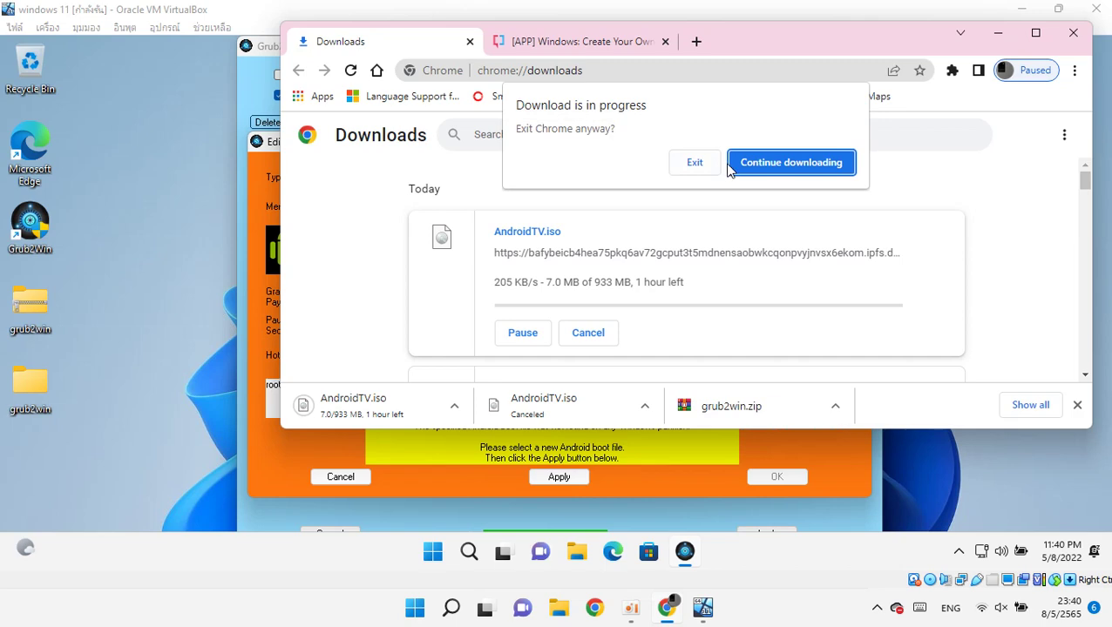
pyautogui.click(711, 169)
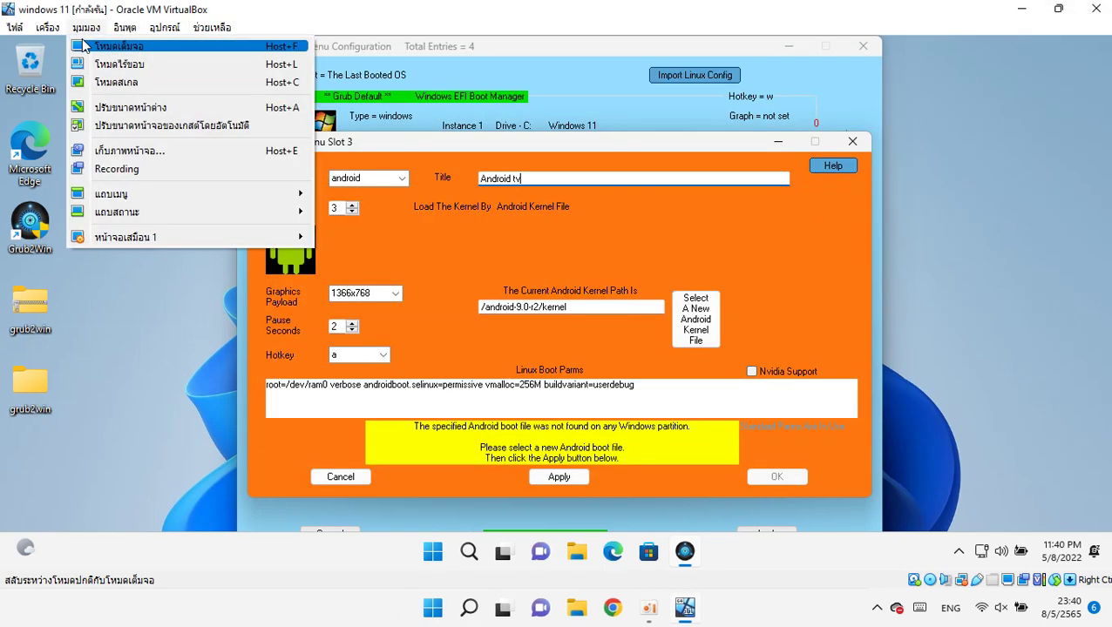
pyautogui.click(113, 46)
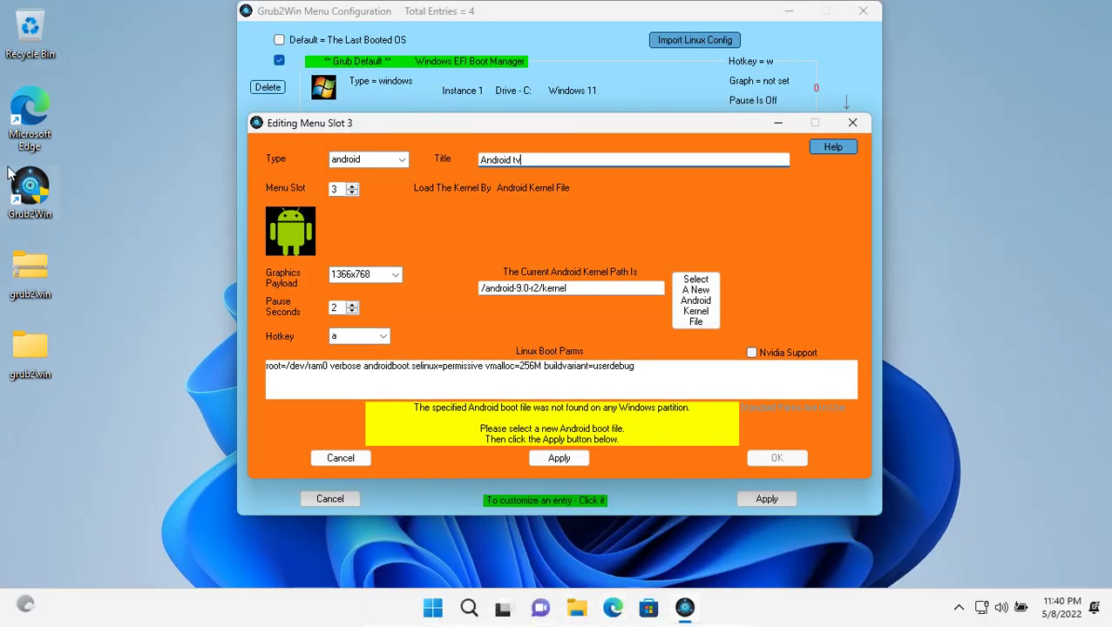
# Open Microsoft Edge in the virtual machine and search the web for "android tv download iso".
pyautogui.doubleClick(18, 120)
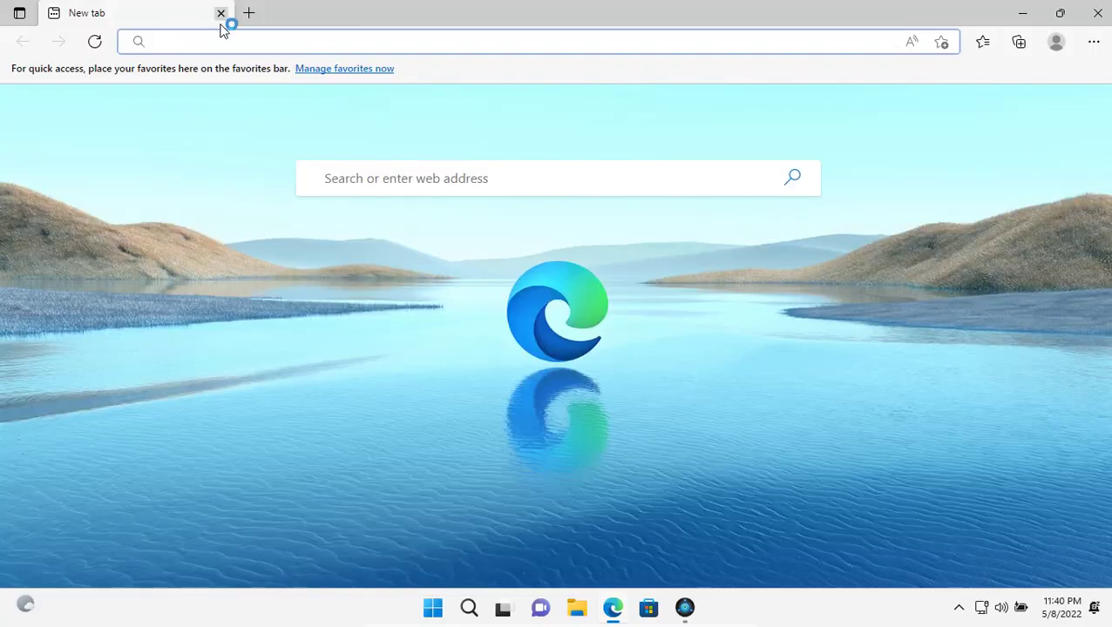
pyautogui.write('android tb')
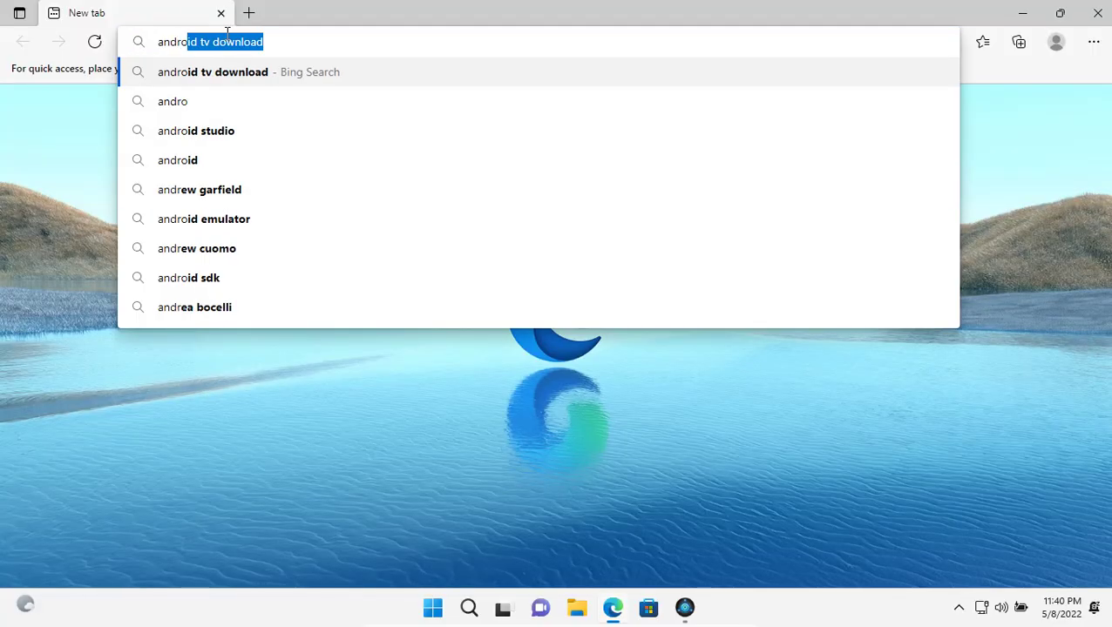
pyautogui.press('BackSpace')
pyautogui.write('v')
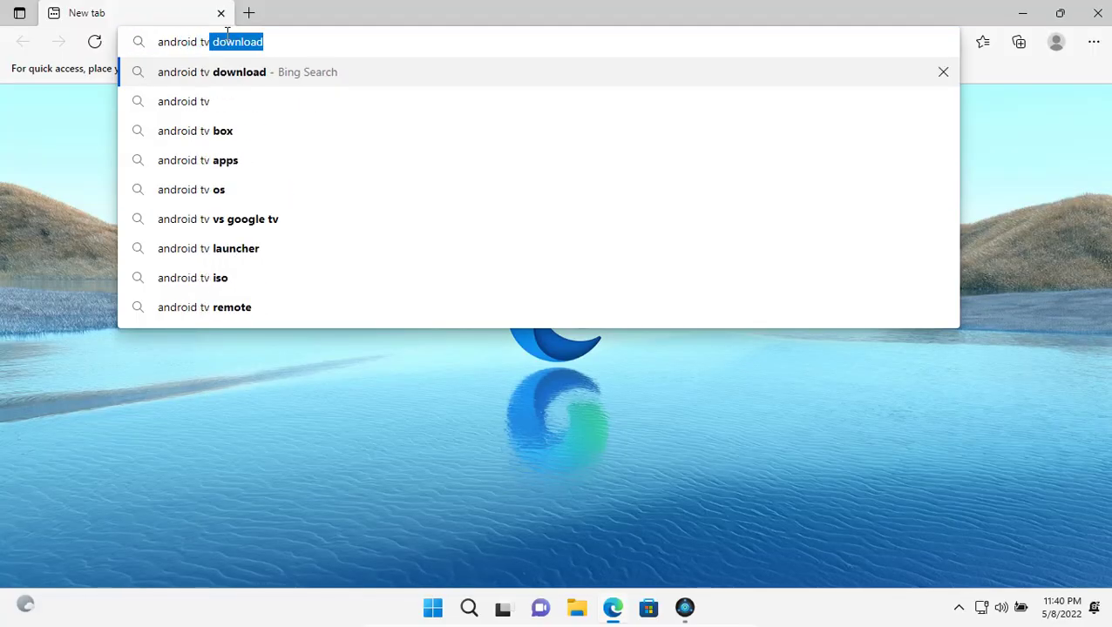
pyautogui.press('Return')
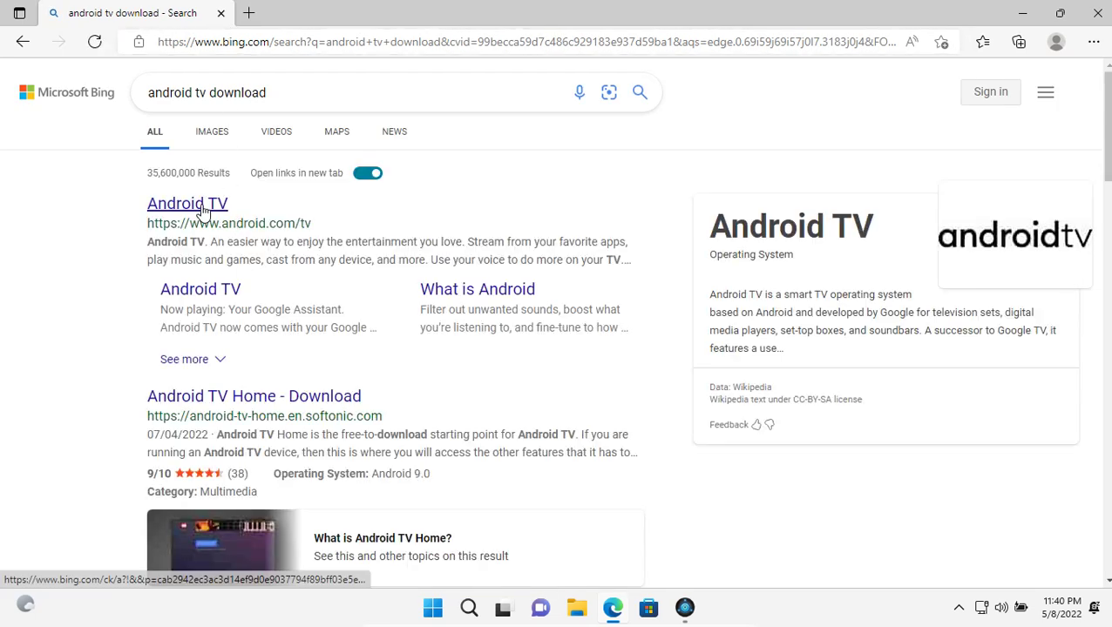
pyautogui.click(269, 92)
pyautogui.write('iso')
pyautogui.press('Return')
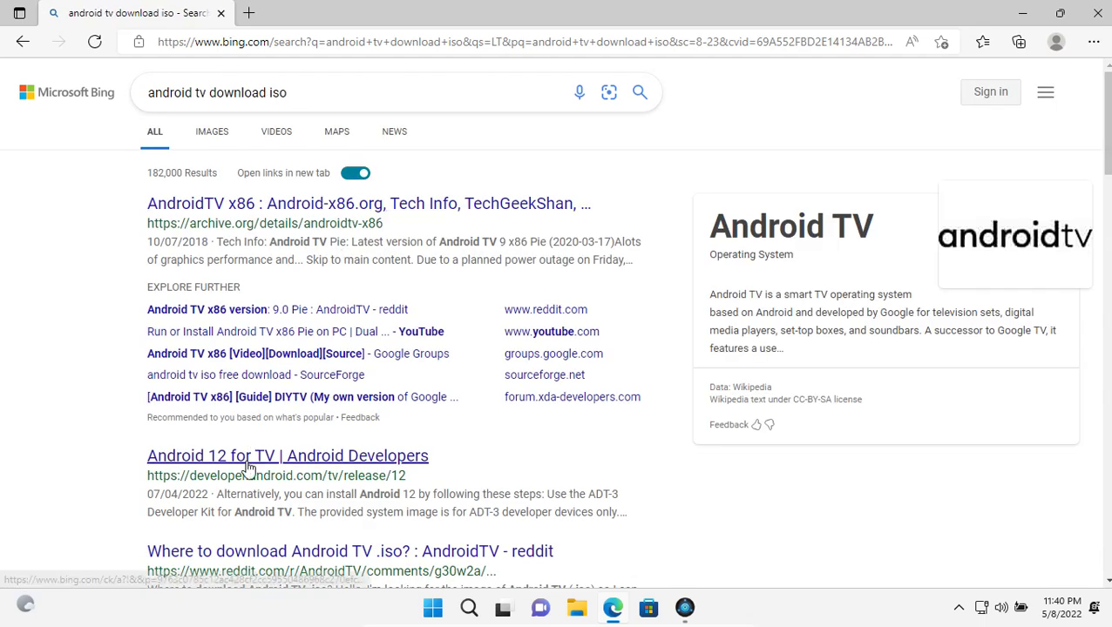
# Look through the search results and open the SourceForge "android tv iso free download" result.
pyautogui.scroll(-1, 261, 427)
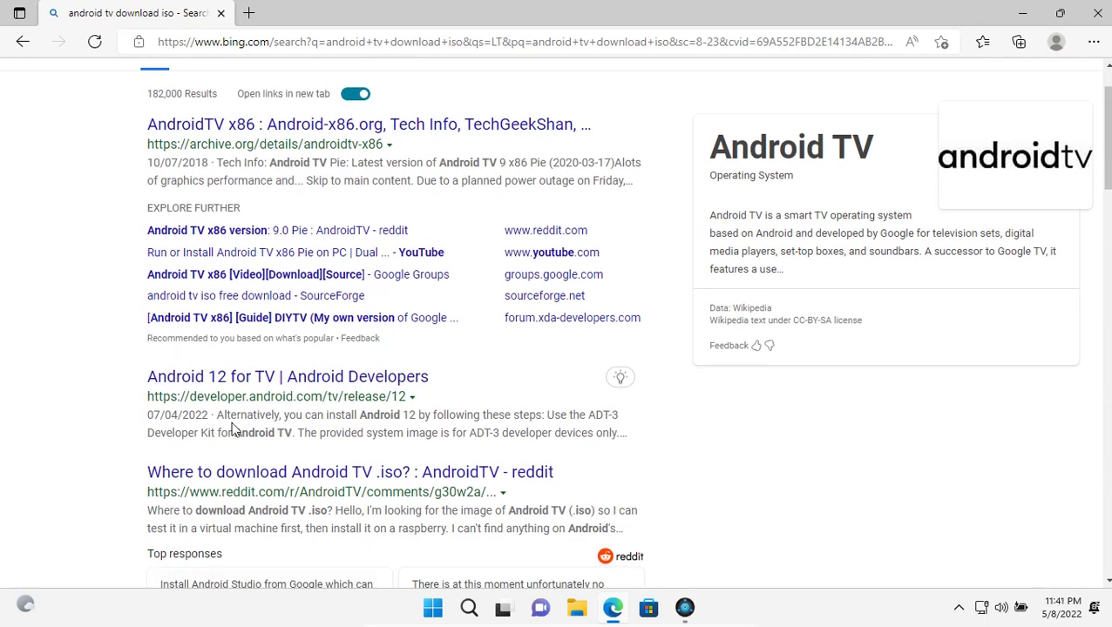
pyautogui.scroll(-4, 253, 432)
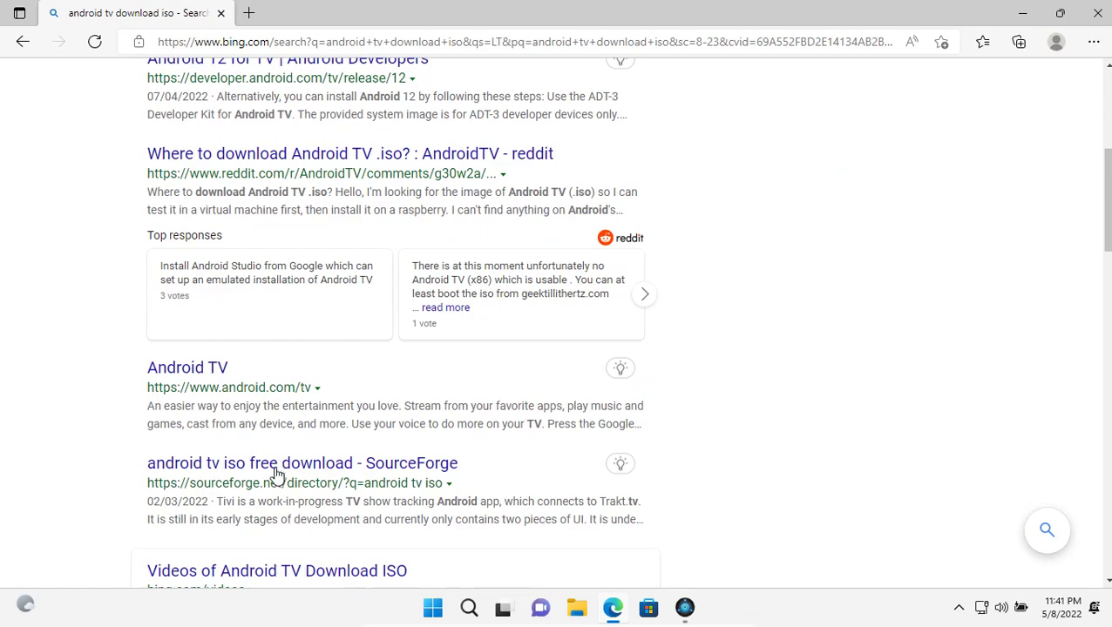
pyautogui.scroll(-1, 277, 460)
pyautogui.scroll(6, 316, 390)
pyautogui.scroll(-5, 397, 249)
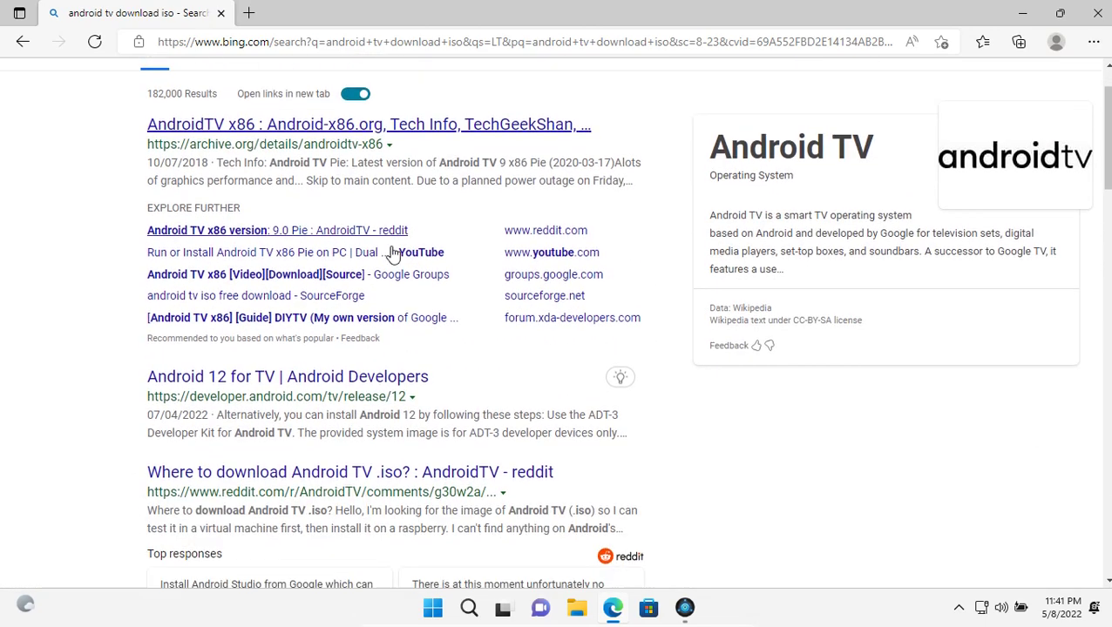
pyautogui.scroll(-1, 326, 422)
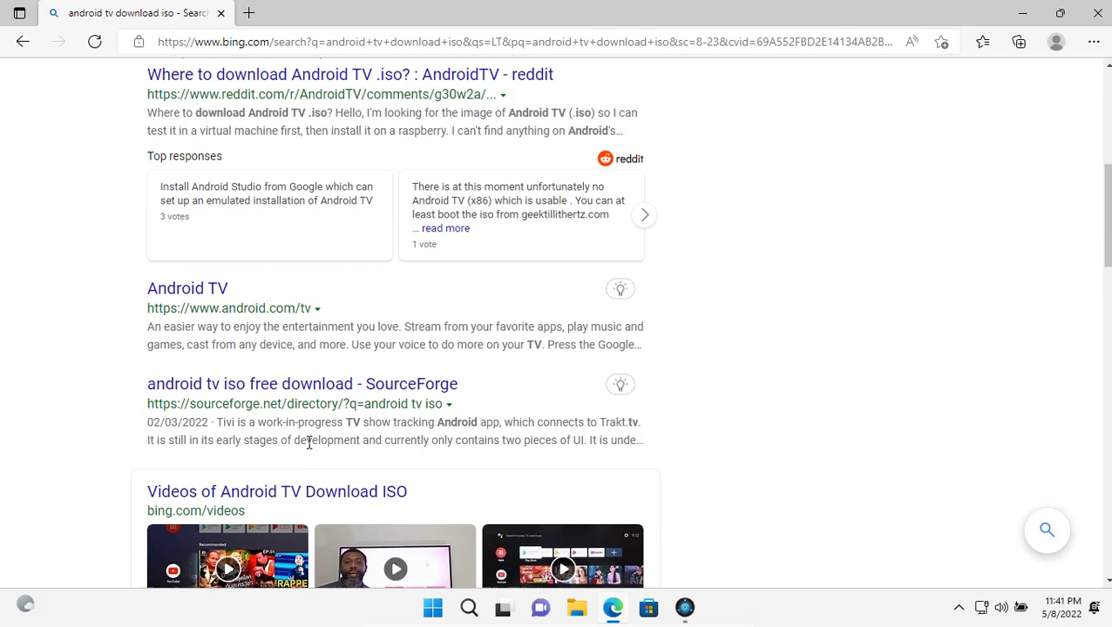
pyautogui.click(309, 384)
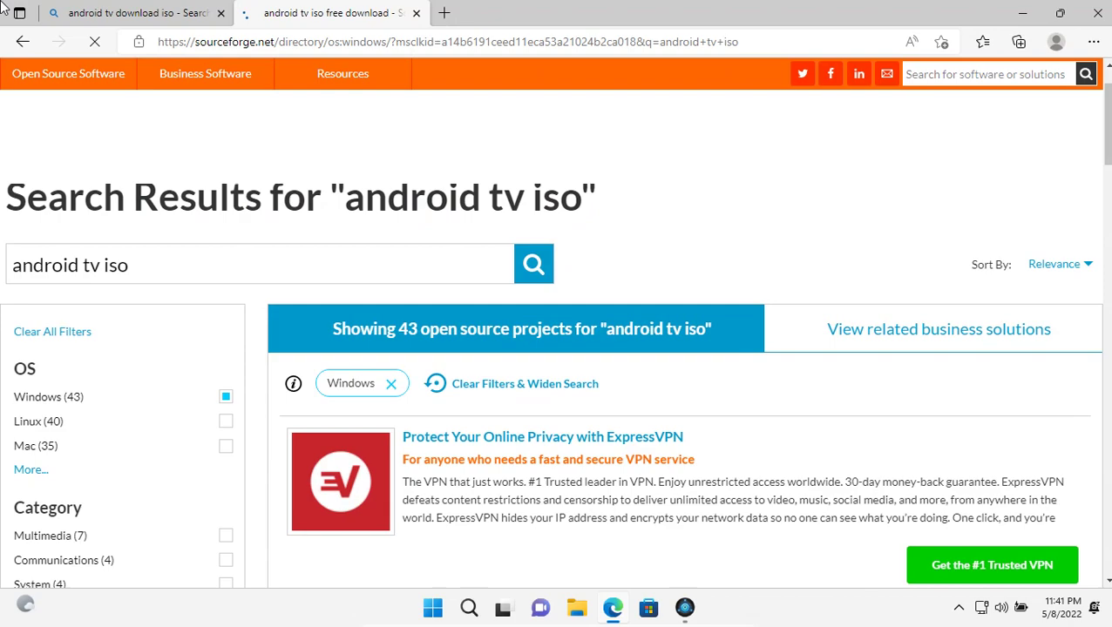
# Go back to the Bing results, search for "android tv x86 iso download" instead, and close the SourceForge page.
pyautogui.click(130, 12)
pyautogui.scroll(-3, 380, 261)
pyautogui.scroll(3, 373, 274)
pyautogui.scroll(6, 372, 273)
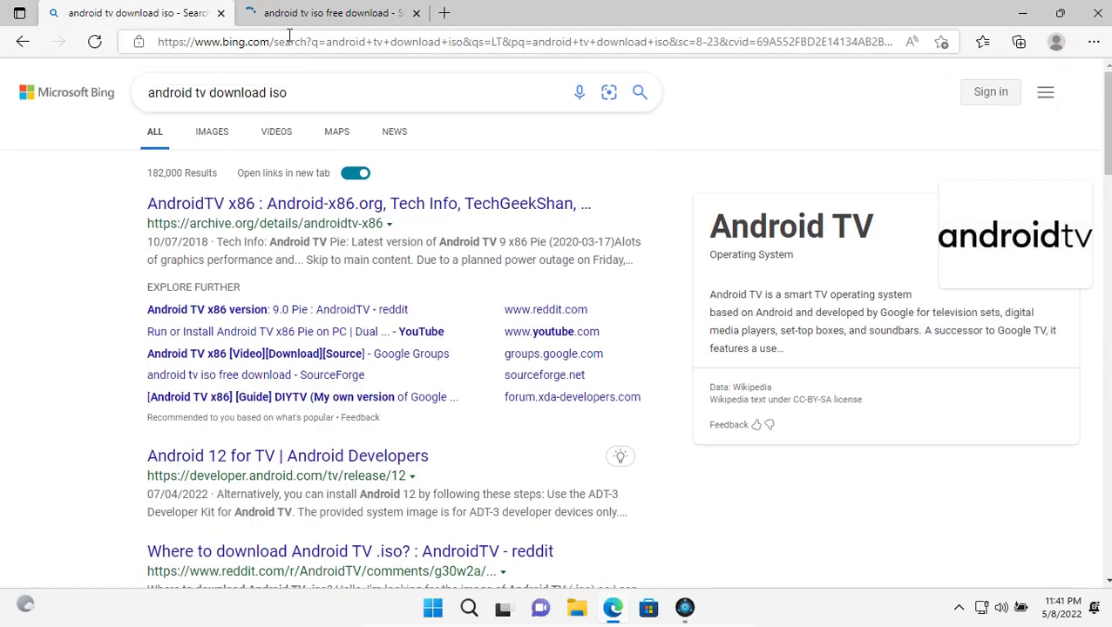
pyautogui.click(283, 91)
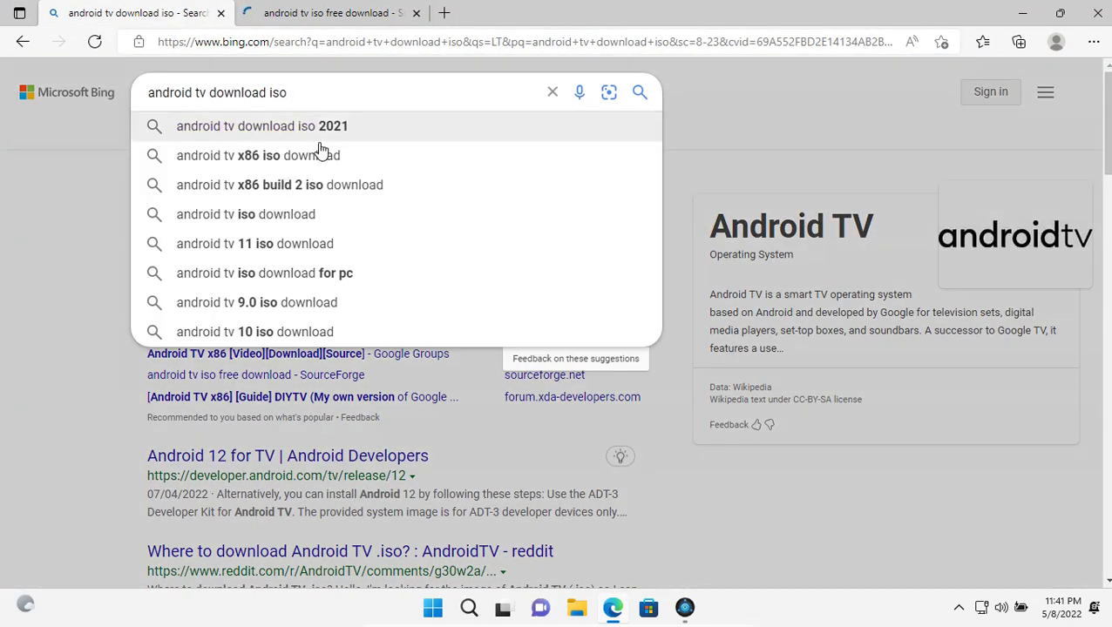
pyautogui.click(318, 154)
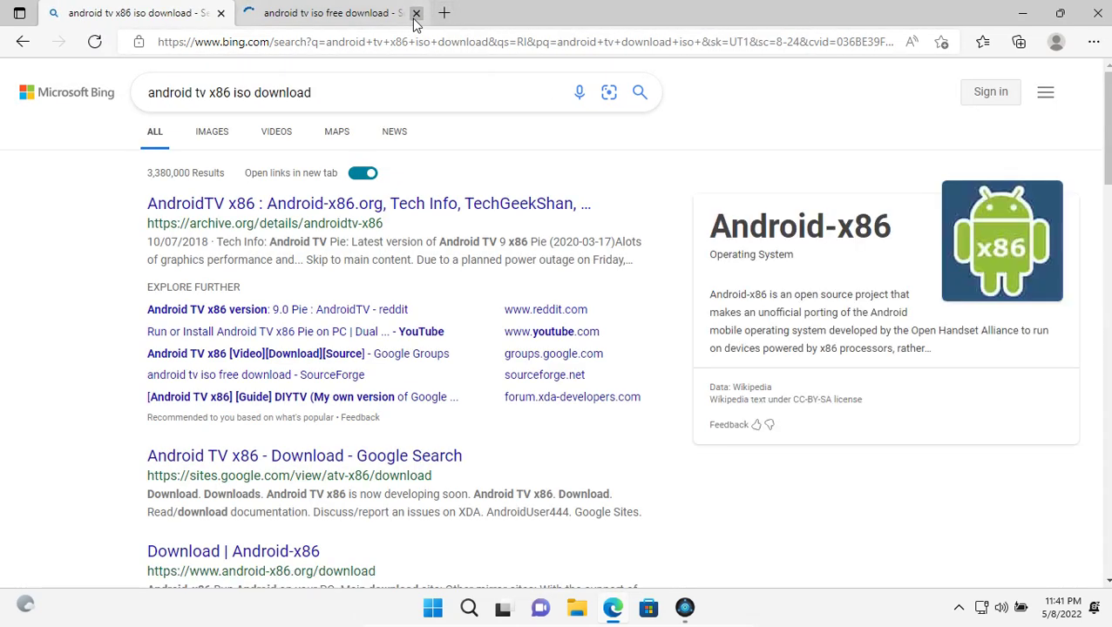
pyautogui.click(415, 12)
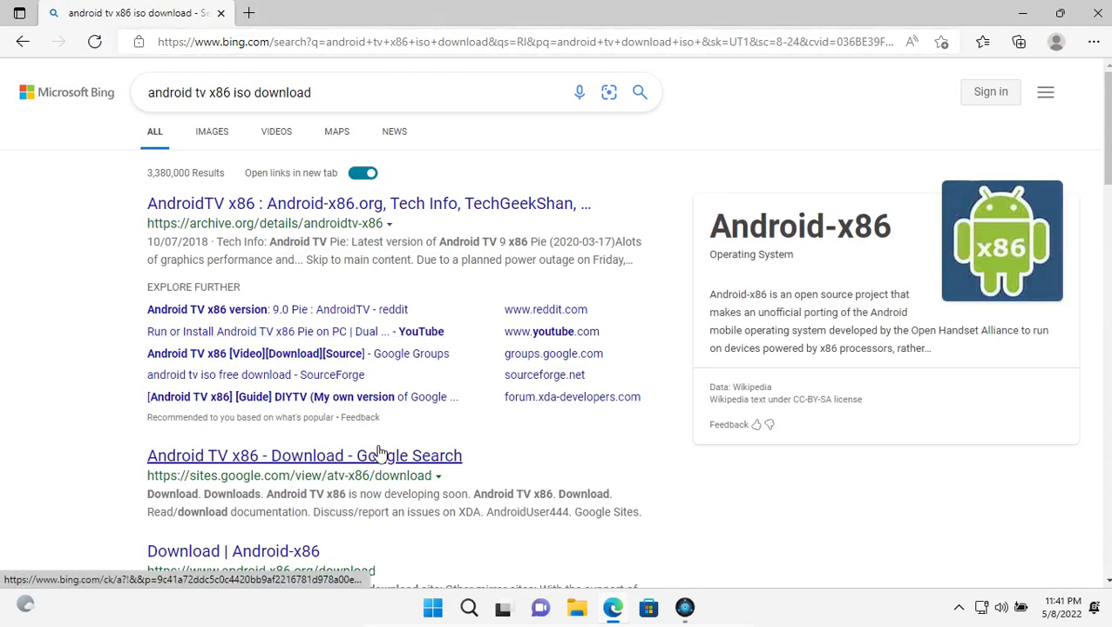
# Open the "Android TV x86 - Download" Google Sites result and follow its Download link.
pyautogui.scroll(-1, 379, 452)
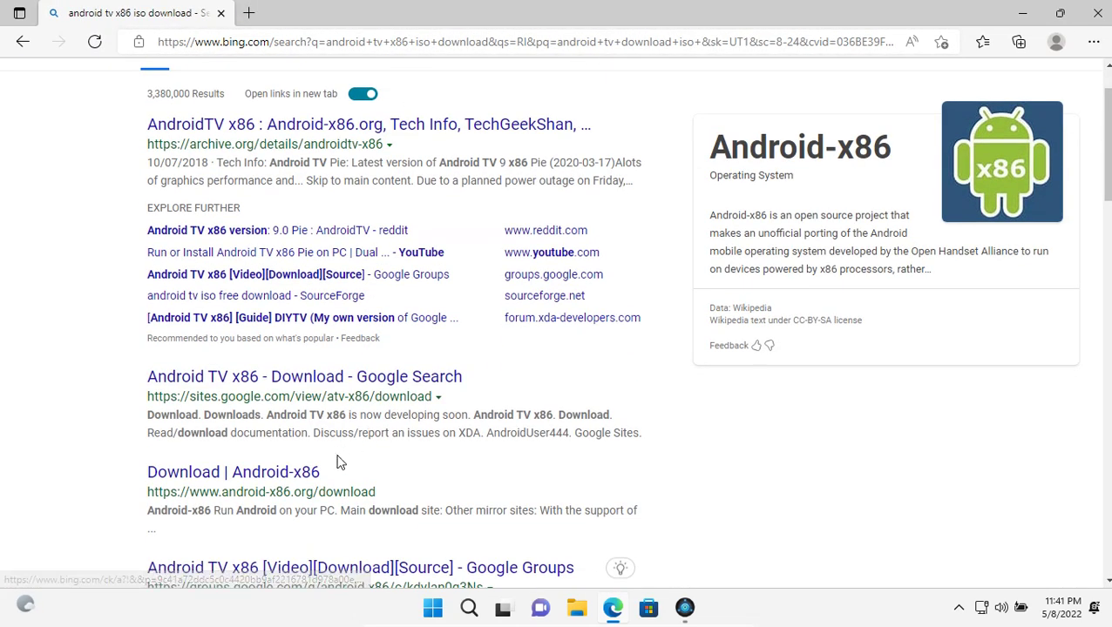
pyautogui.click(281, 376)
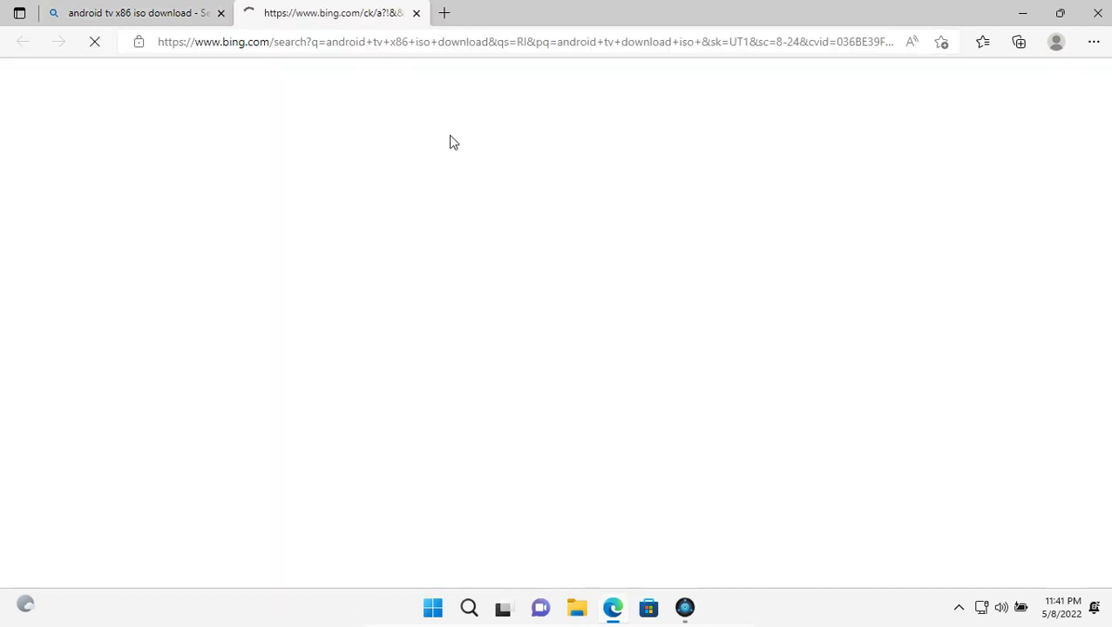
pyautogui.scroll(-2, 445, 174)
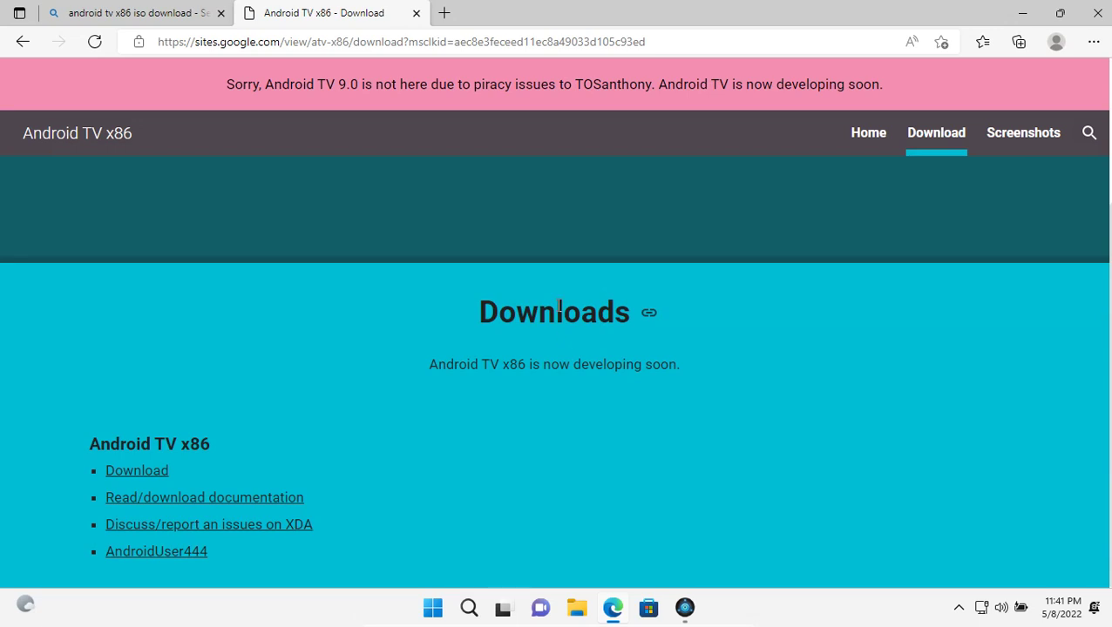
pyautogui.click(127, 471)
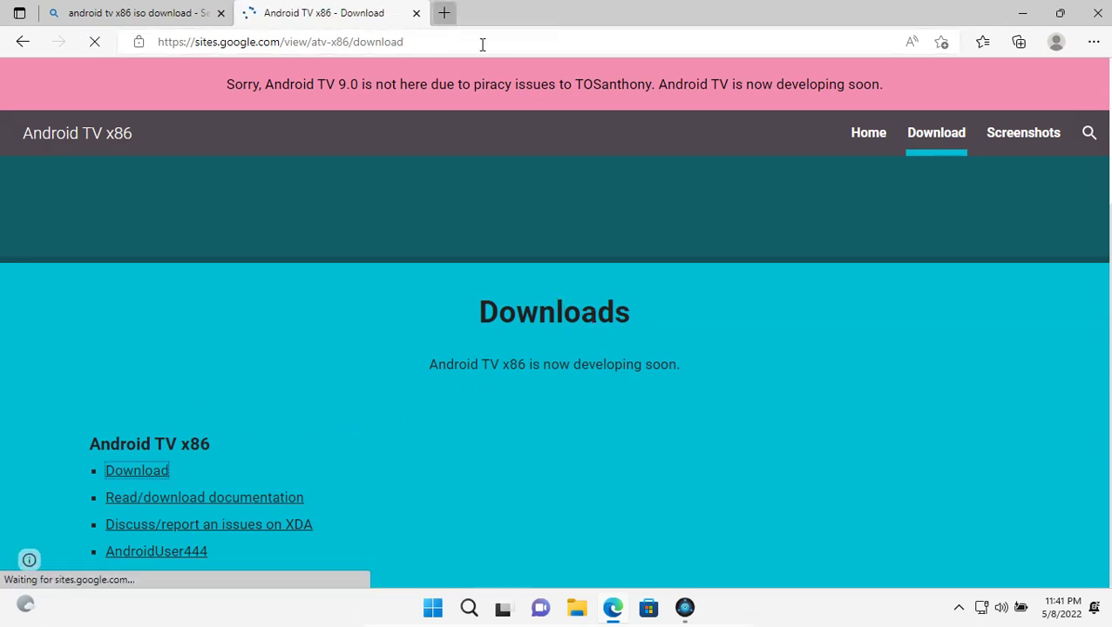
pyautogui.scroll(-2, 544, 157)
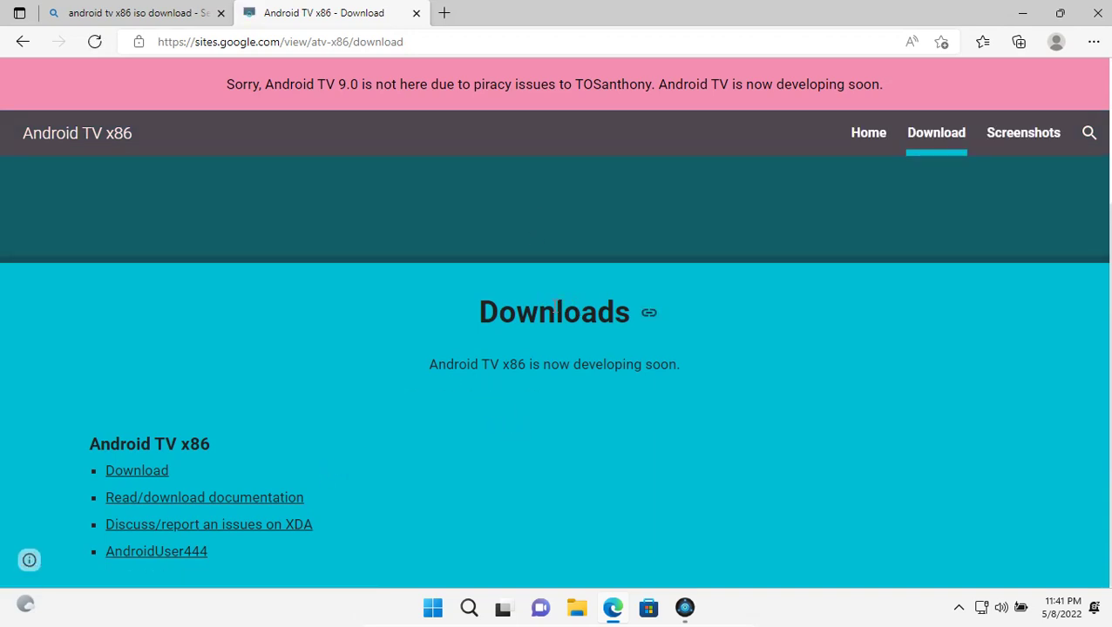
# Copy the link of the page's Downloads heading and load it as the page address.
pyautogui.click(649, 313)
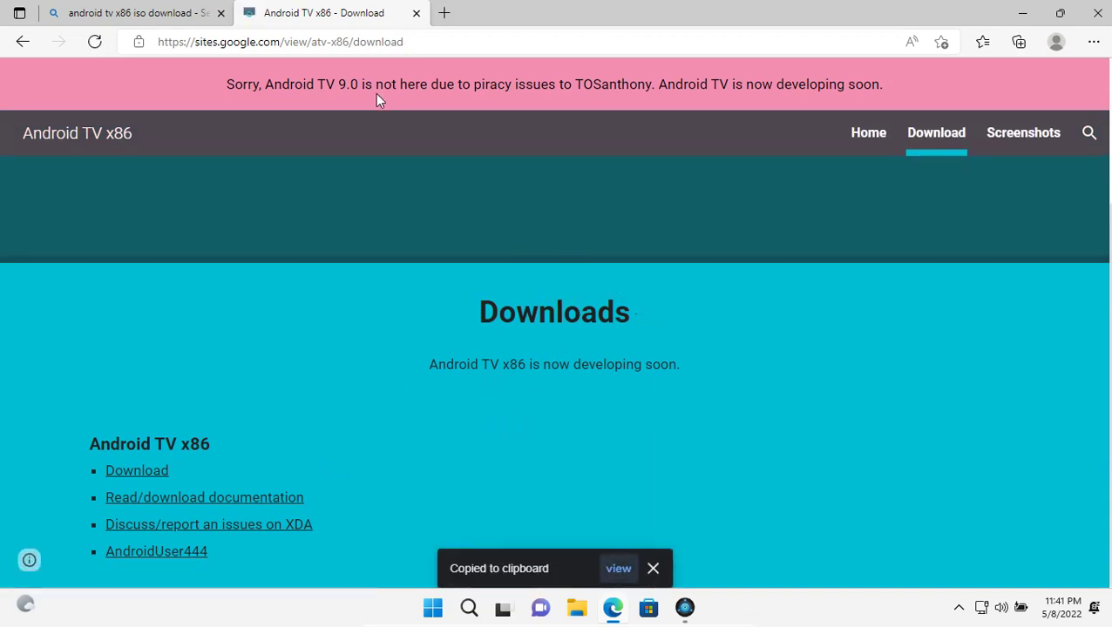
pyautogui.click(399, 52)
pyautogui.rightClick(399, 53)
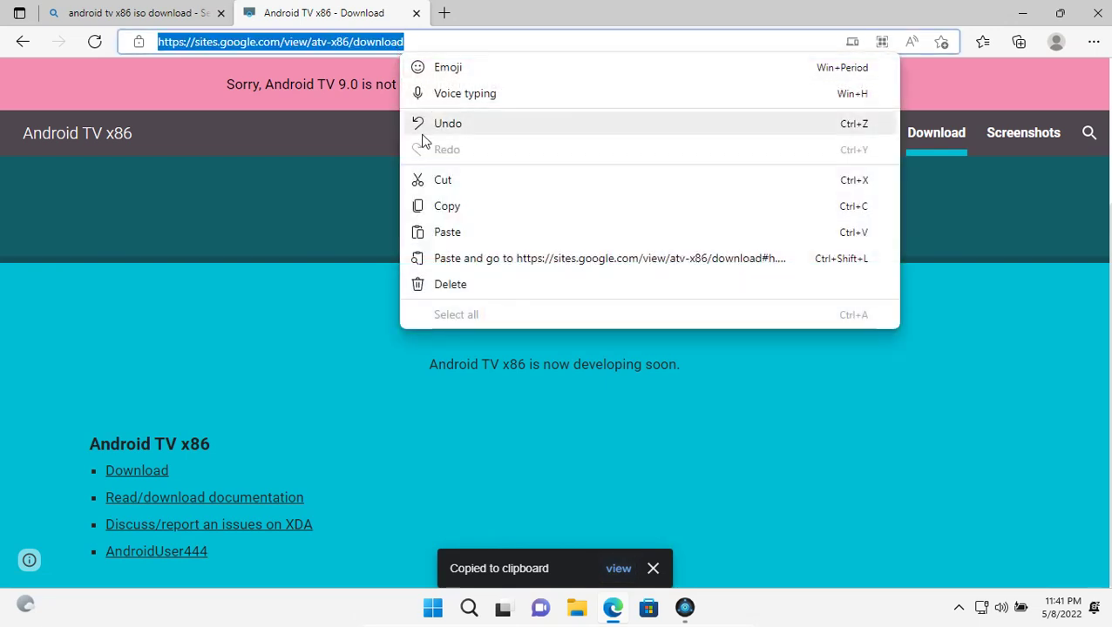
pyautogui.click(429, 230)
pyautogui.click(403, 70)
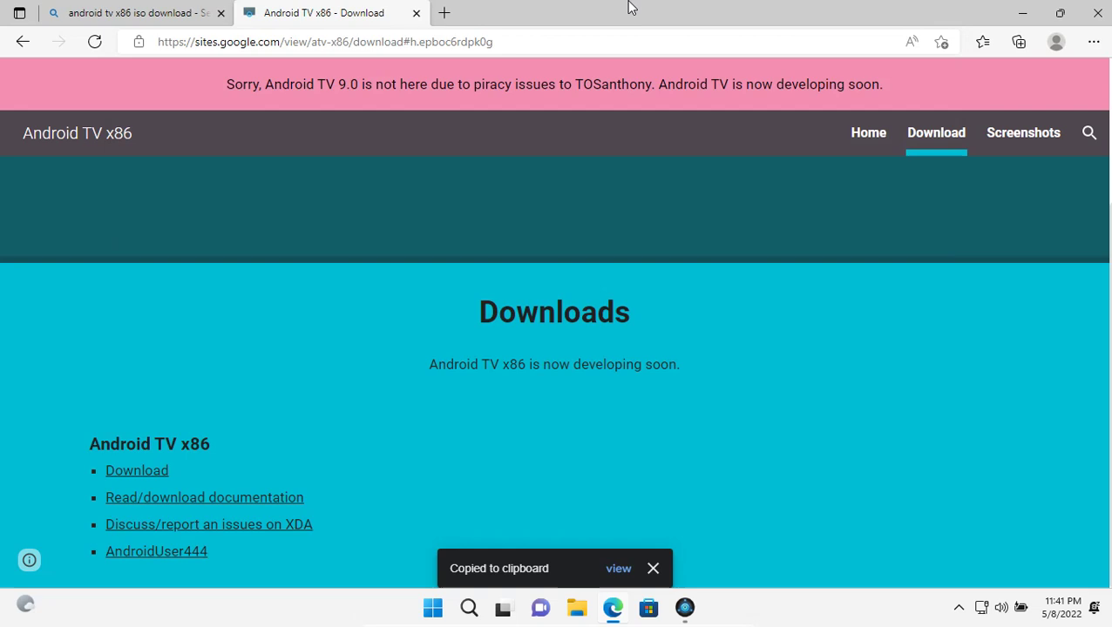
pyautogui.click(625, 43)
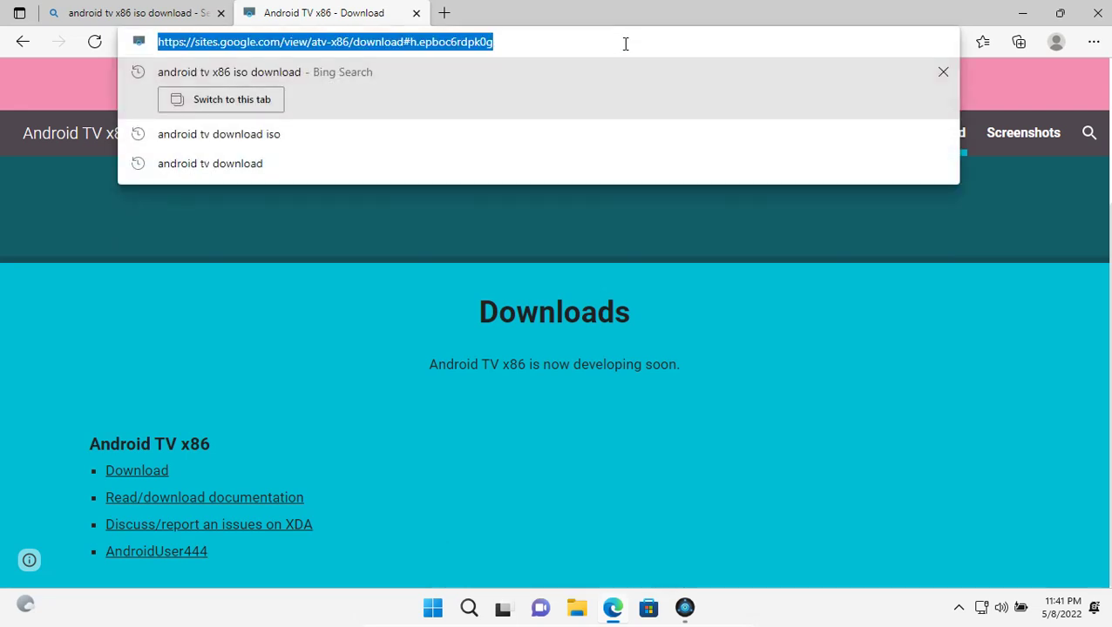
pyautogui.press('Return')
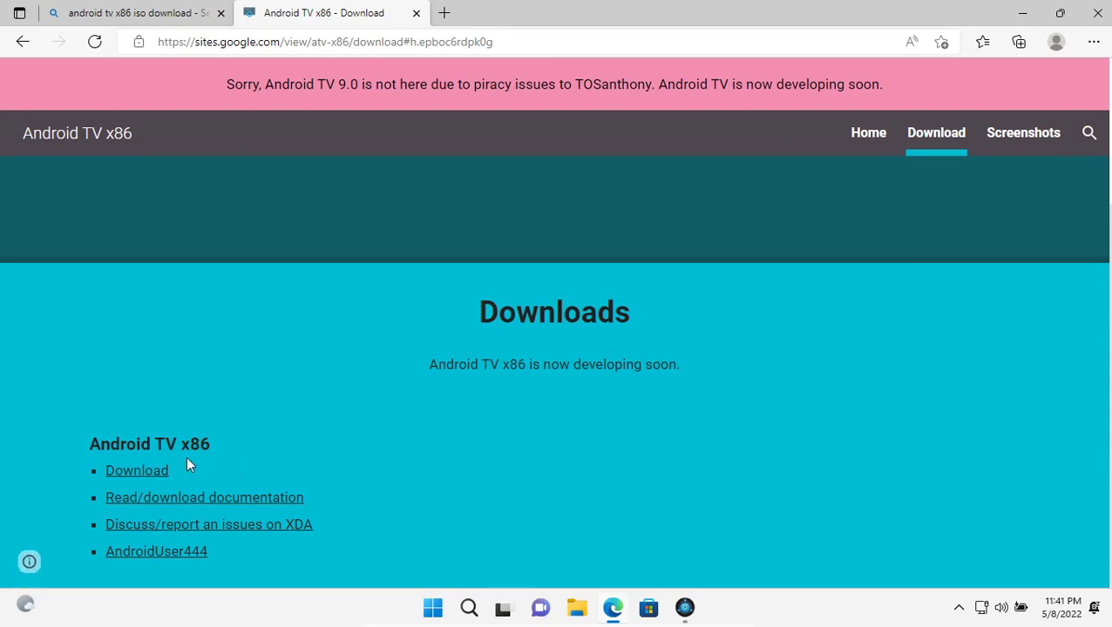
# Try the Android TV x86 Download link again, then close the page and look further through the search results.
pyautogui.click(155, 463)
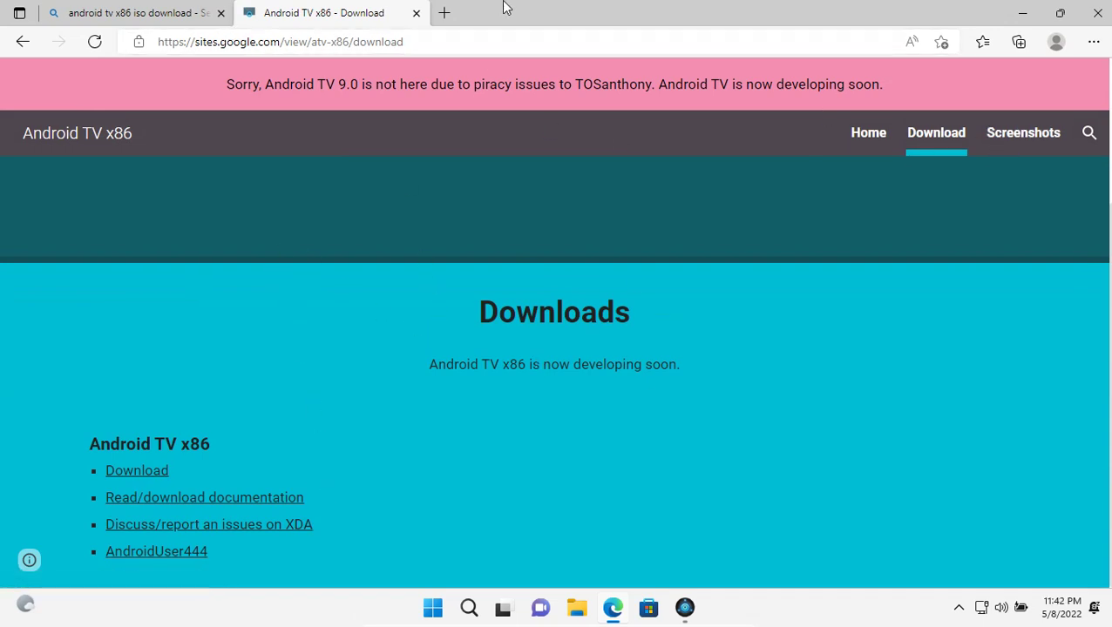
pyautogui.click(416, 17)
pyautogui.scroll(-2, 463, 240)
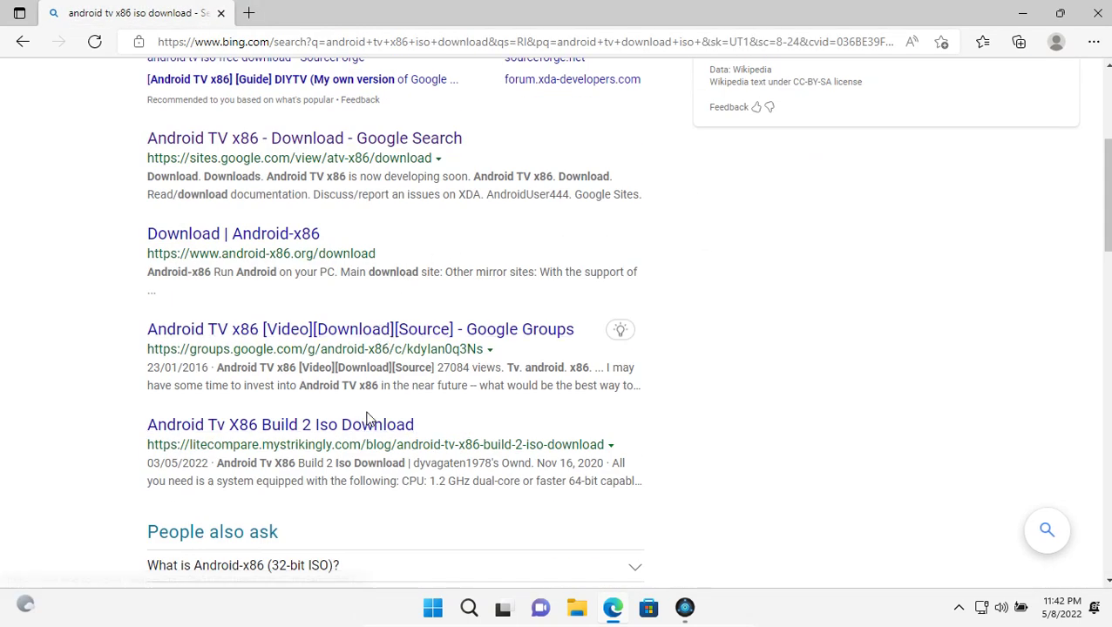
# Open the Internet Archive "AndroidTV x86" search result and list its ISO image files under the download options.
pyautogui.scroll(-5, 367, 419)
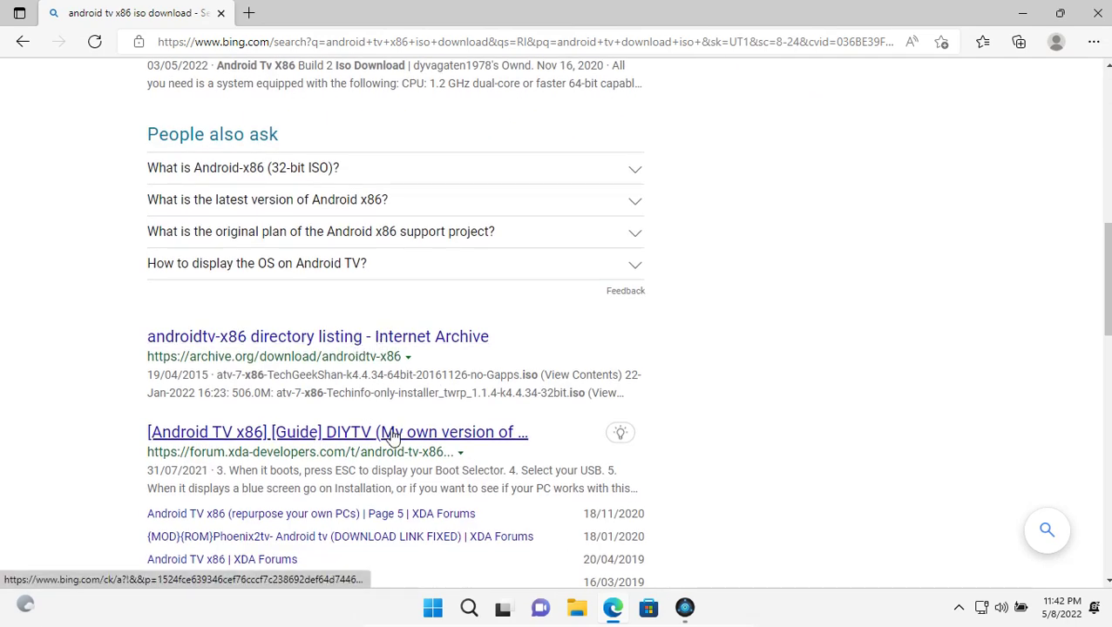
pyautogui.scroll(9, 392, 438)
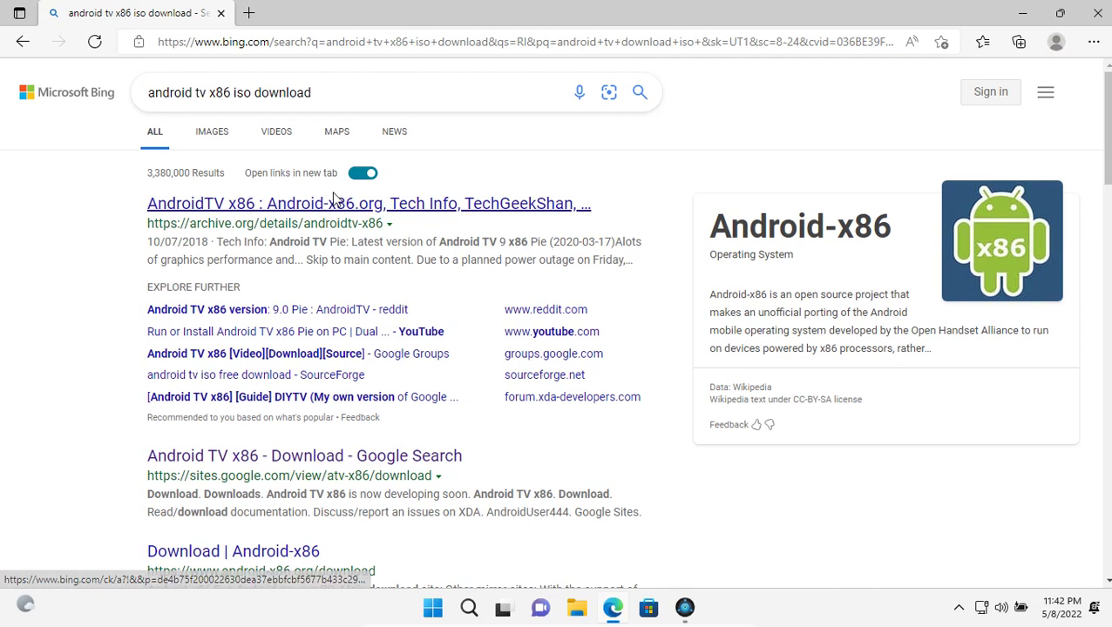
pyautogui.click(351, 205)
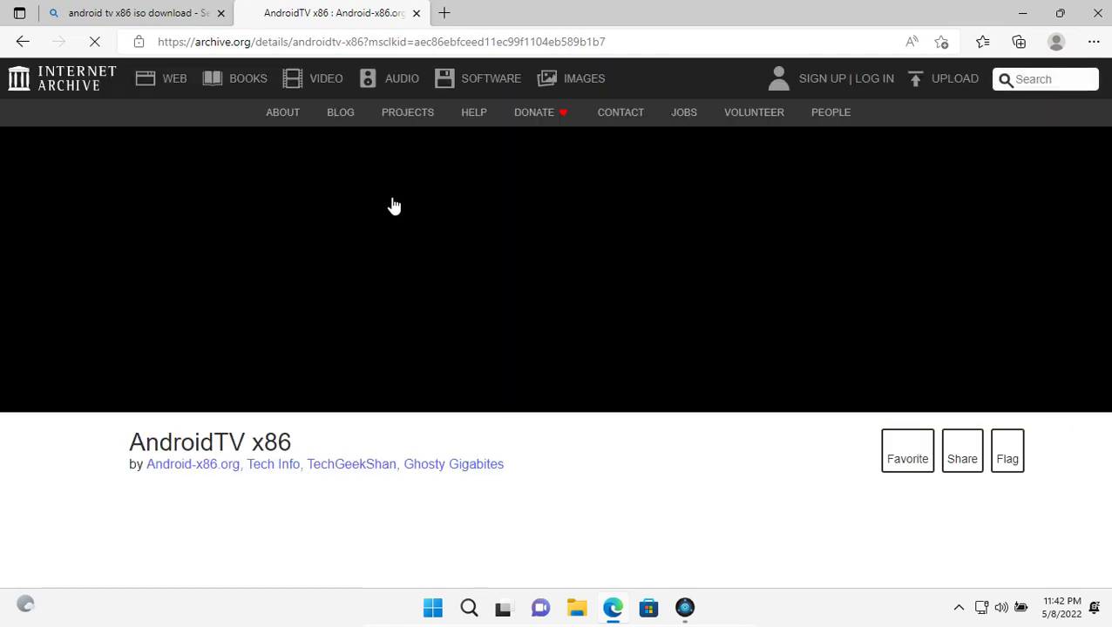
pyautogui.scroll(-3, 454, 325)
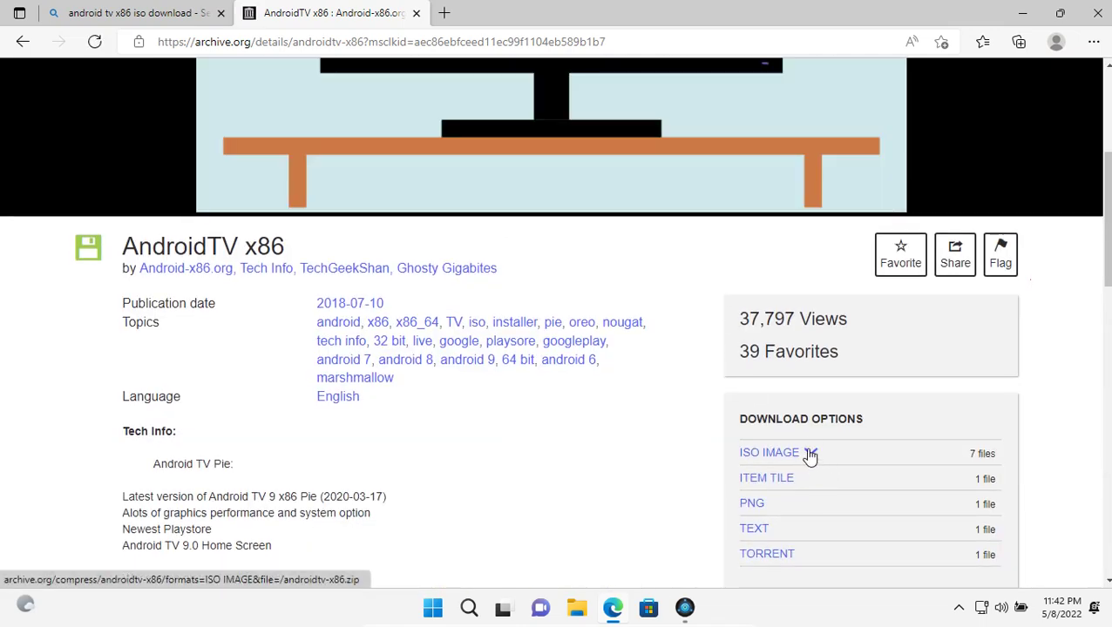
pyautogui.click(803, 454)
# Look through the ISO image files and download ATV-9-X86-Techinfo-k4.19.105-64bit.iso.
pyautogui.scroll(-1, 946, 383)
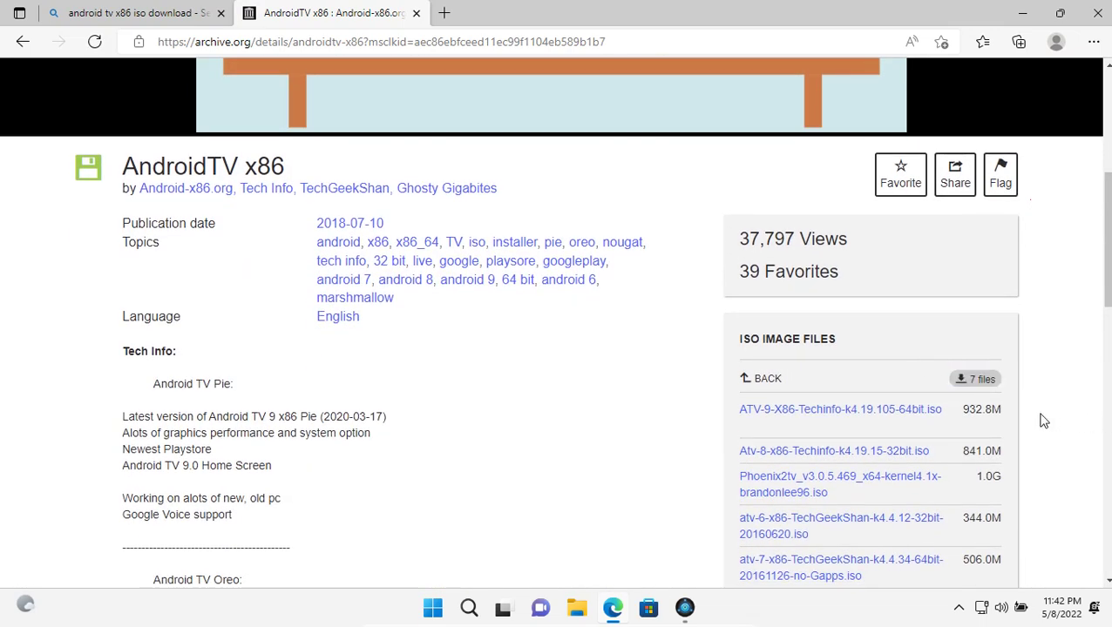
pyautogui.scroll(3, 1023, 439)
pyautogui.scroll(-3, 1053, 446)
pyautogui.scroll(-4, 976, 446)
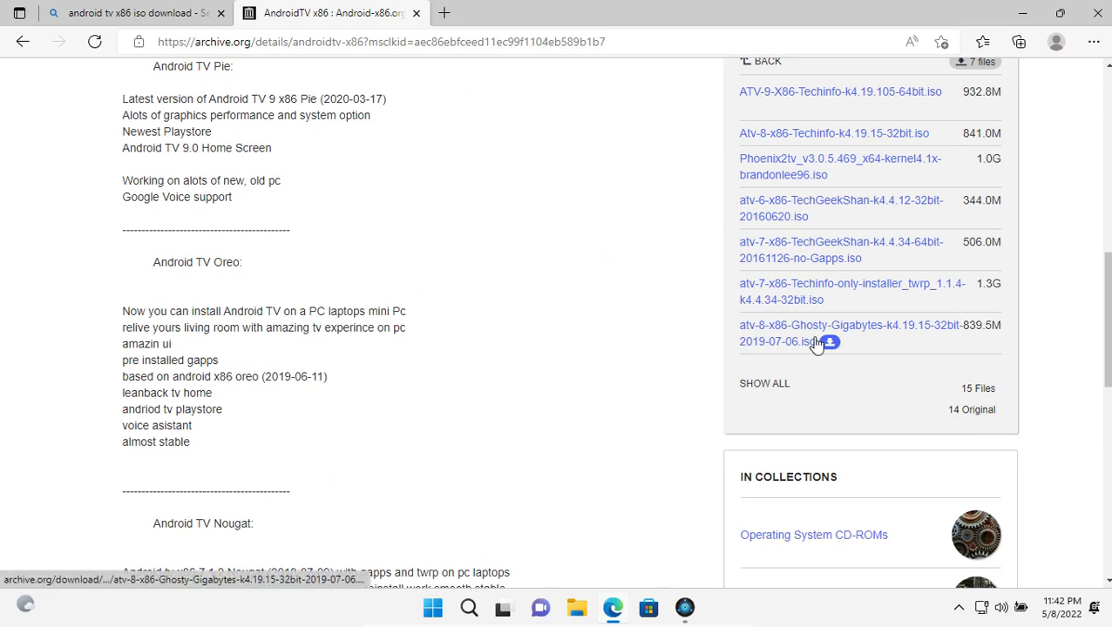
pyautogui.scroll(1, 816, 344)
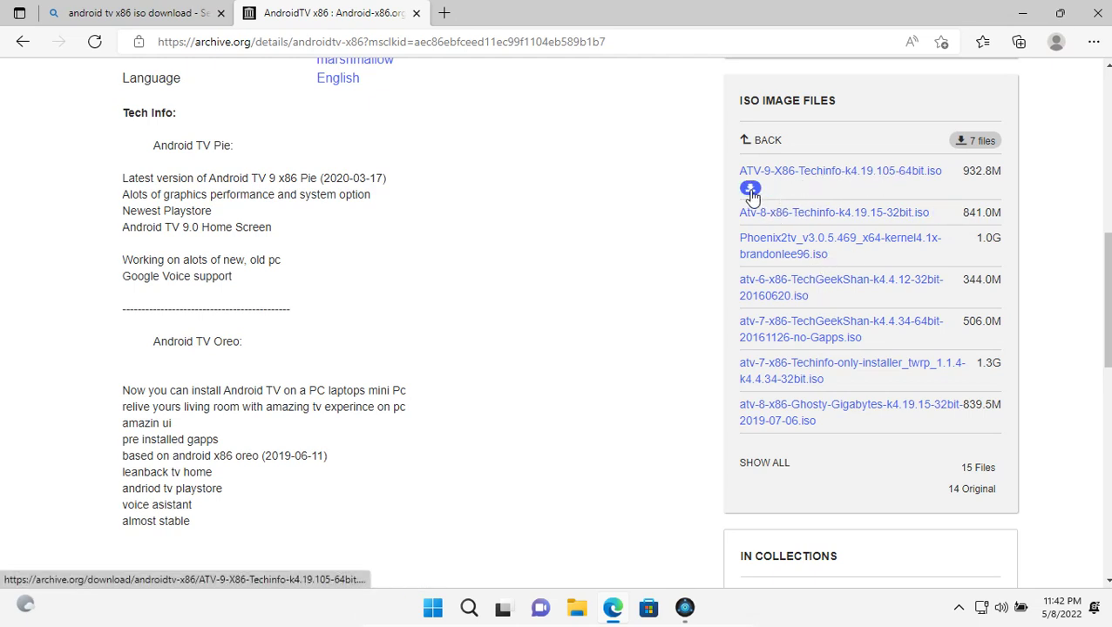
pyautogui.click(751, 190)
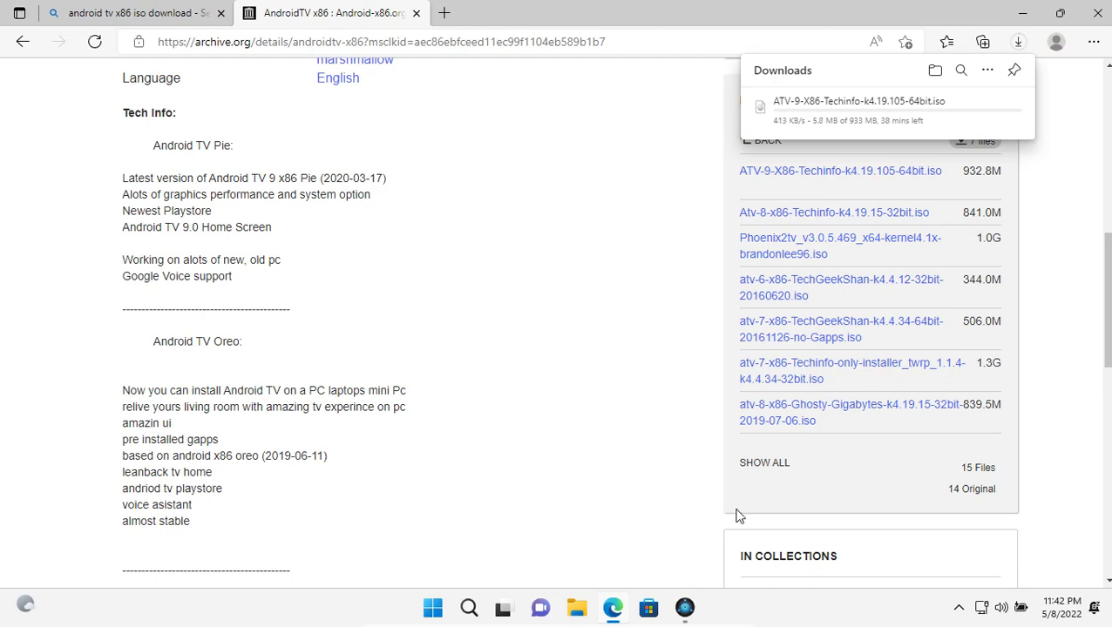
pyautogui.click(697, 615)
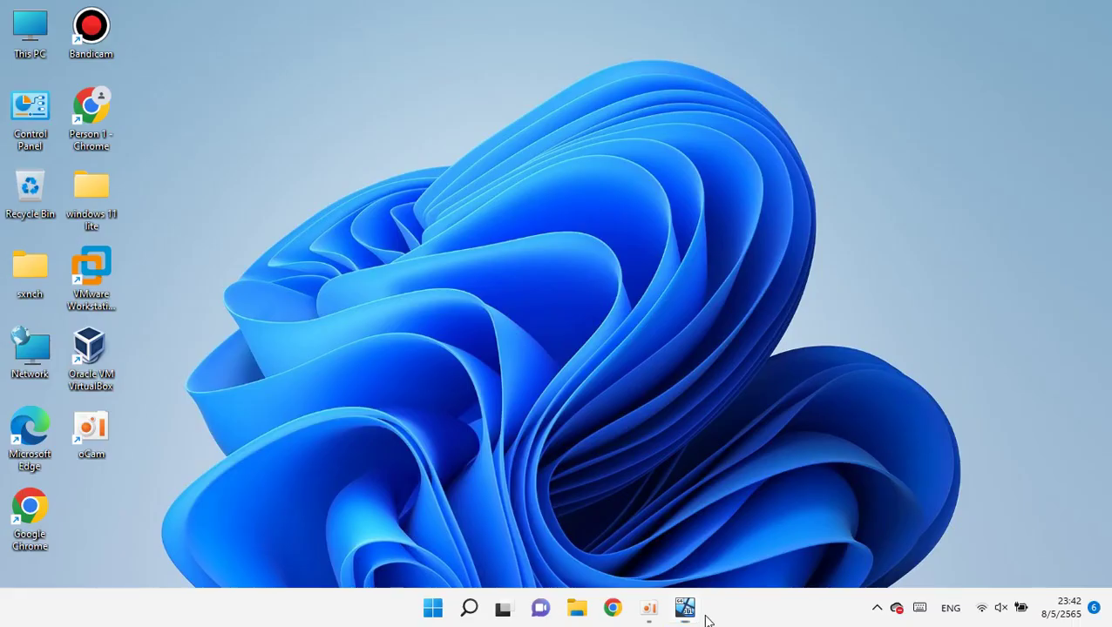
pyautogui.click(647, 610)
pyautogui.click(672, 613)
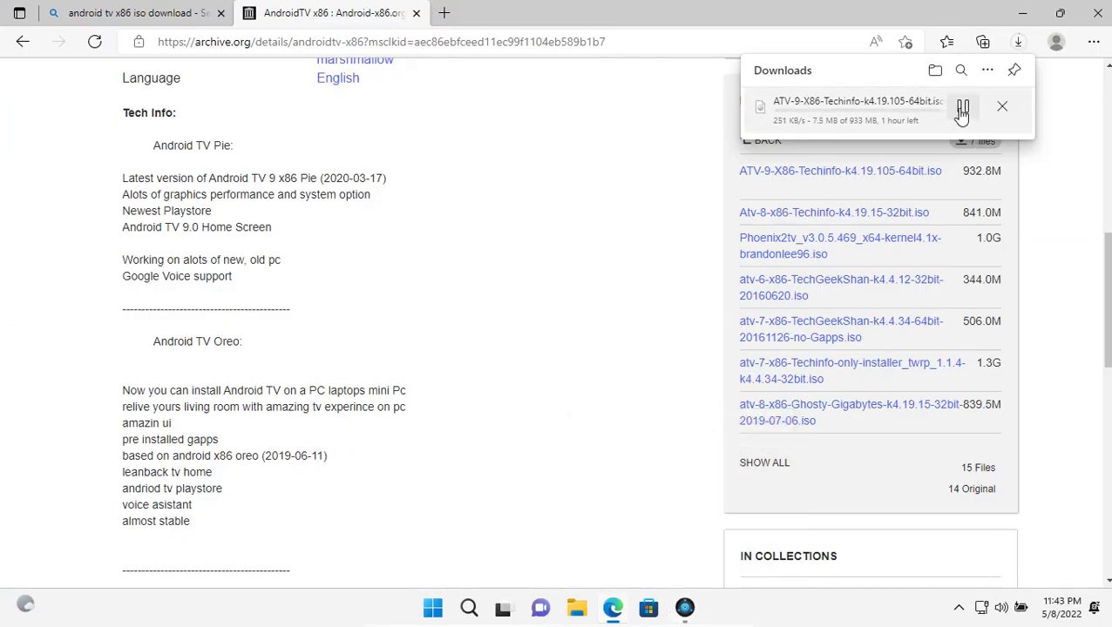
# Return to Bing, rerun the search "android tv x86 iso download", and open the "Android TV x86 [Video][Download][Source]" Google Groups result.
pyautogui.click(190, 11)
pyautogui.click(319, 98)
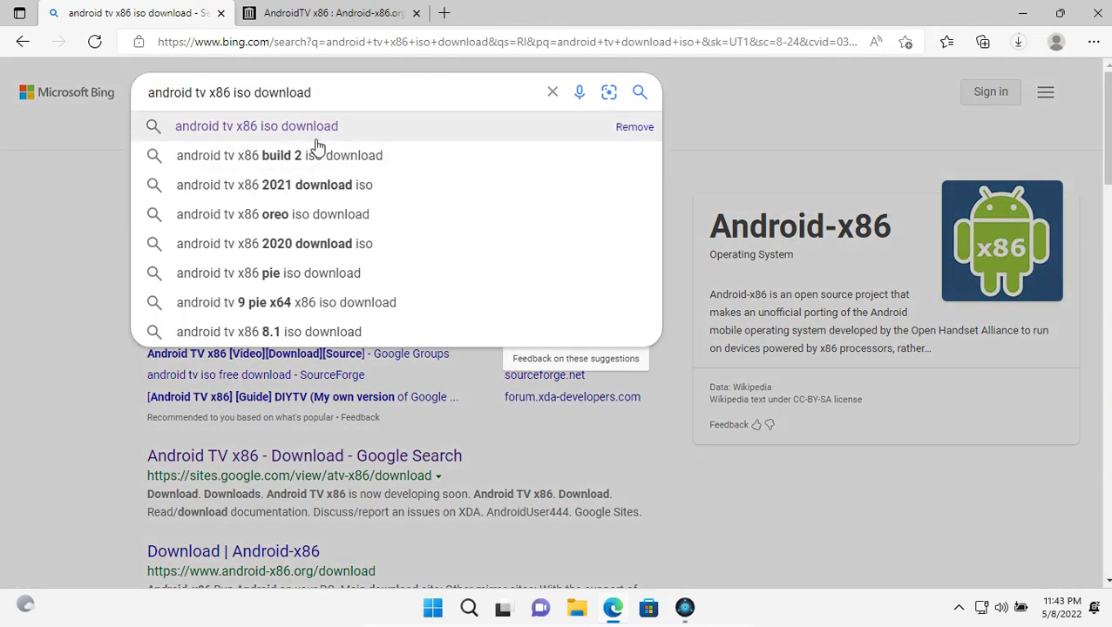
pyautogui.moveTo(315, 157); pyautogui.dragTo(299, 138)
pyautogui.scroll(-3, 360, 231)
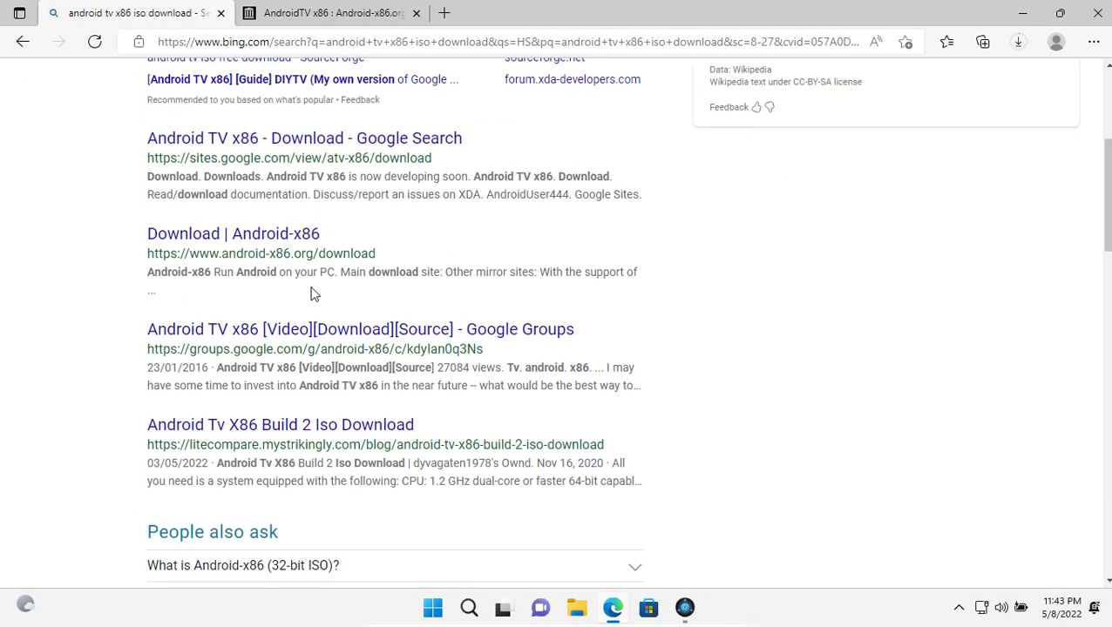
pyautogui.click(290, 331)
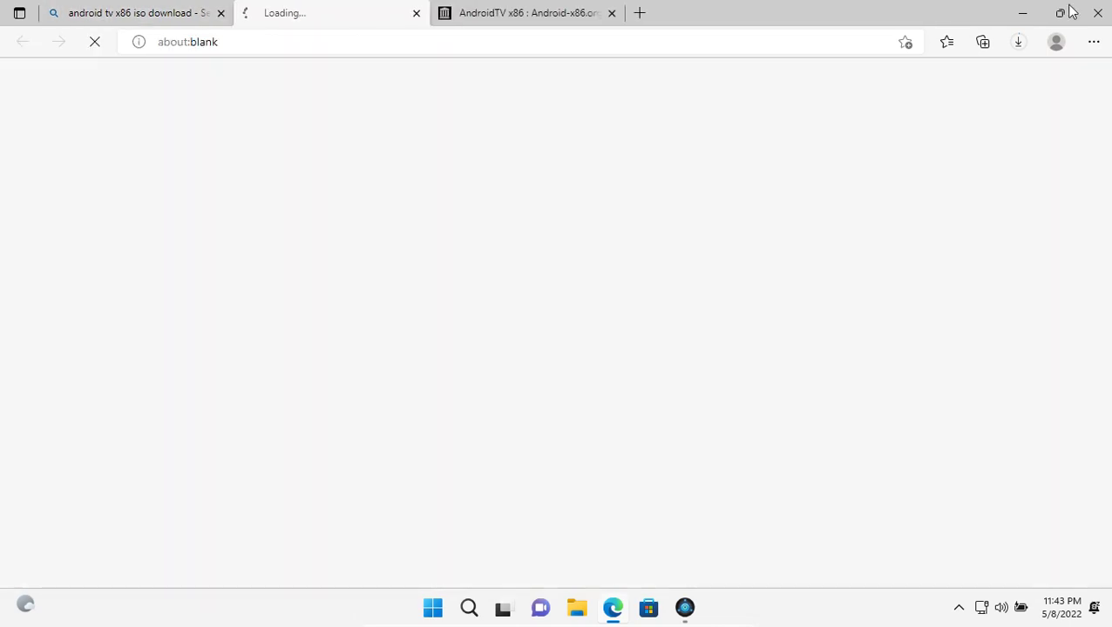
# Check the ISO's download progress and follow the download and source link in the thread's first post.
pyautogui.click(1042, 46)
pyautogui.click(1021, 45)
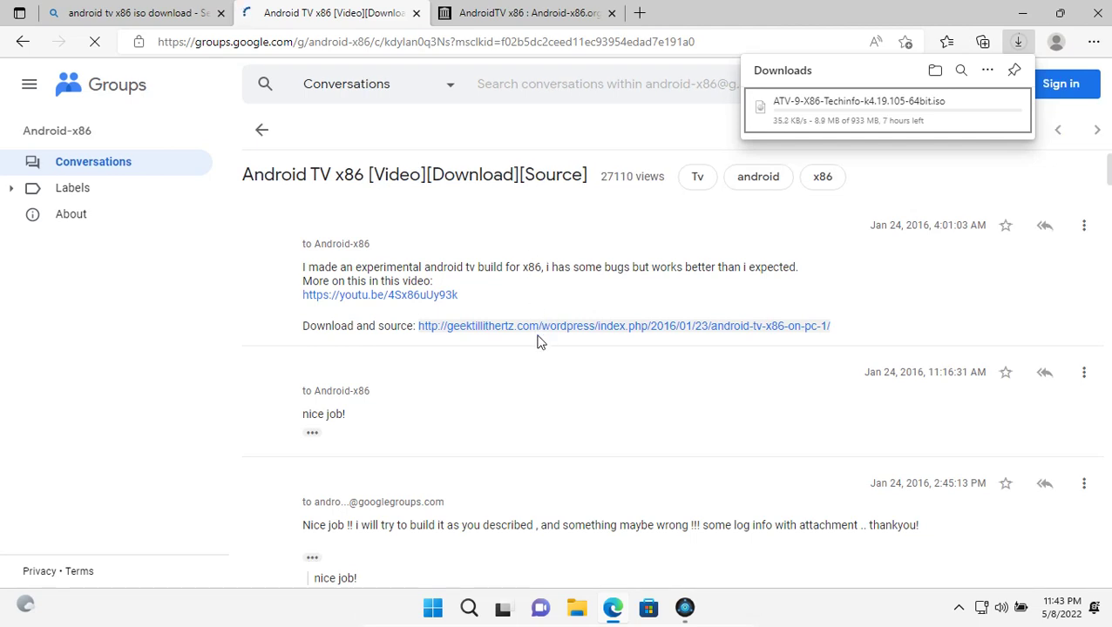
pyautogui.click(525, 326)
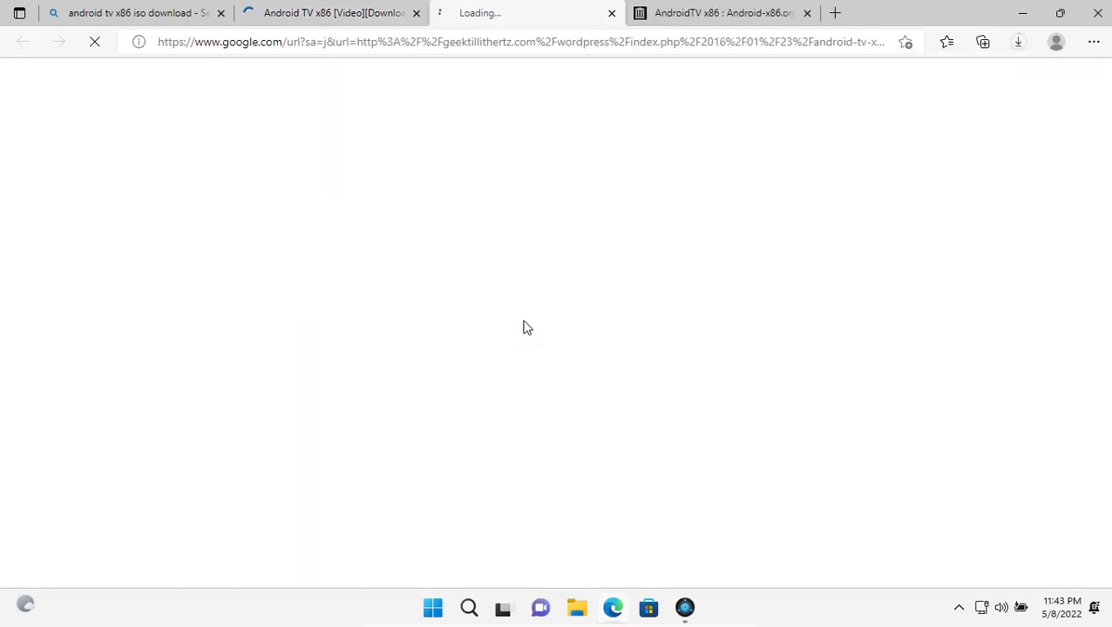
# Check the downloads list from the Internet Archive page, and close that page, the geektillithertz.com page and the Google Groups thread.
pyautogui.click(802, 12)
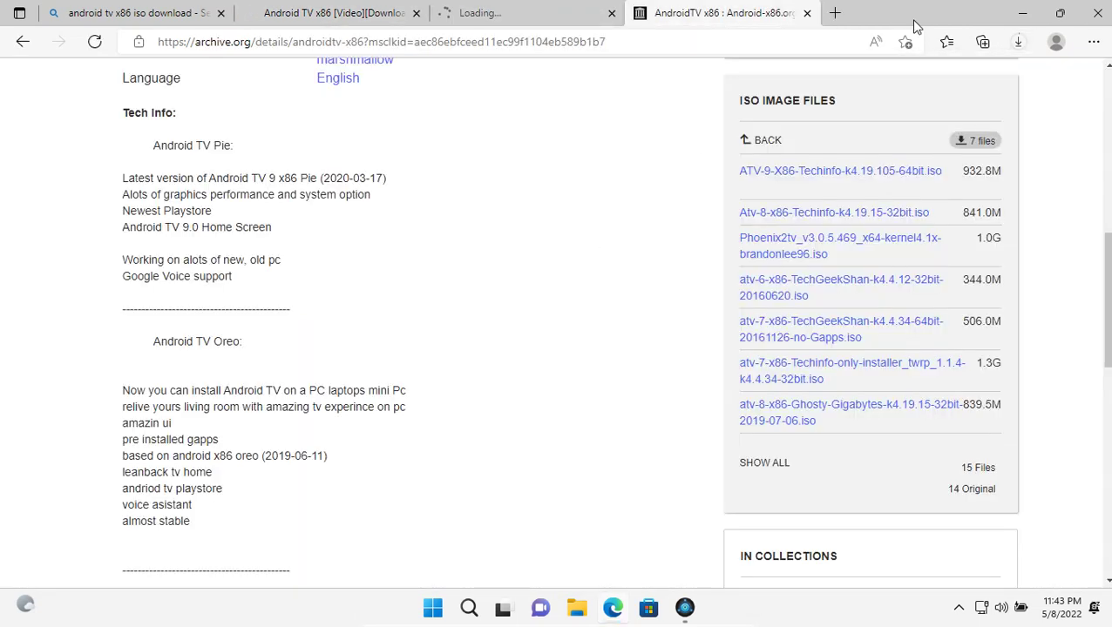
pyautogui.click(1018, 42)
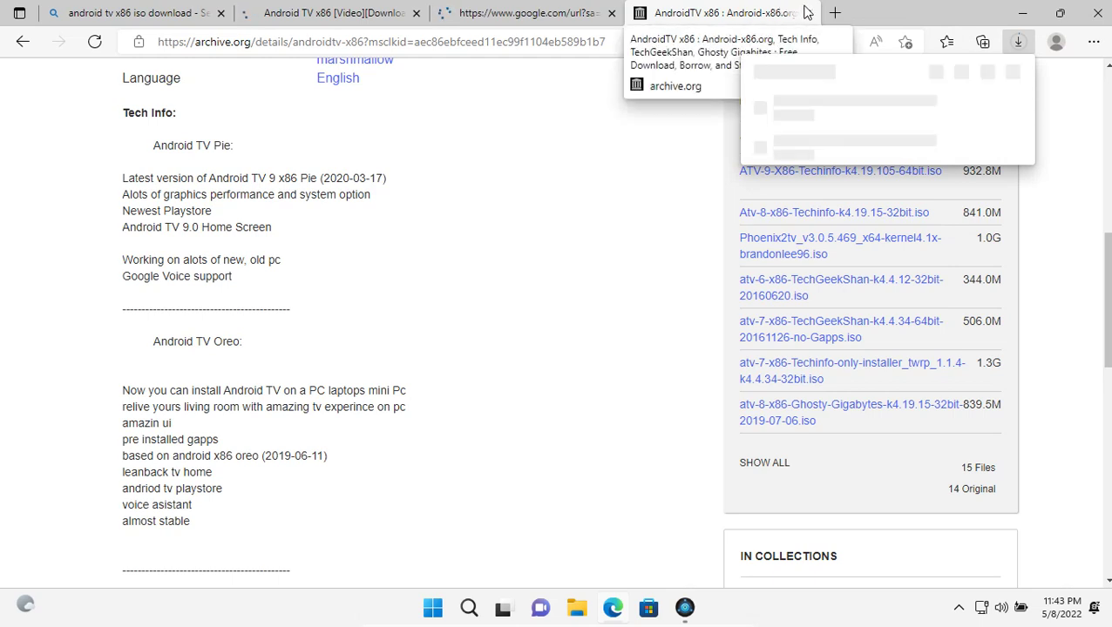
pyautogui.click(806, 12)
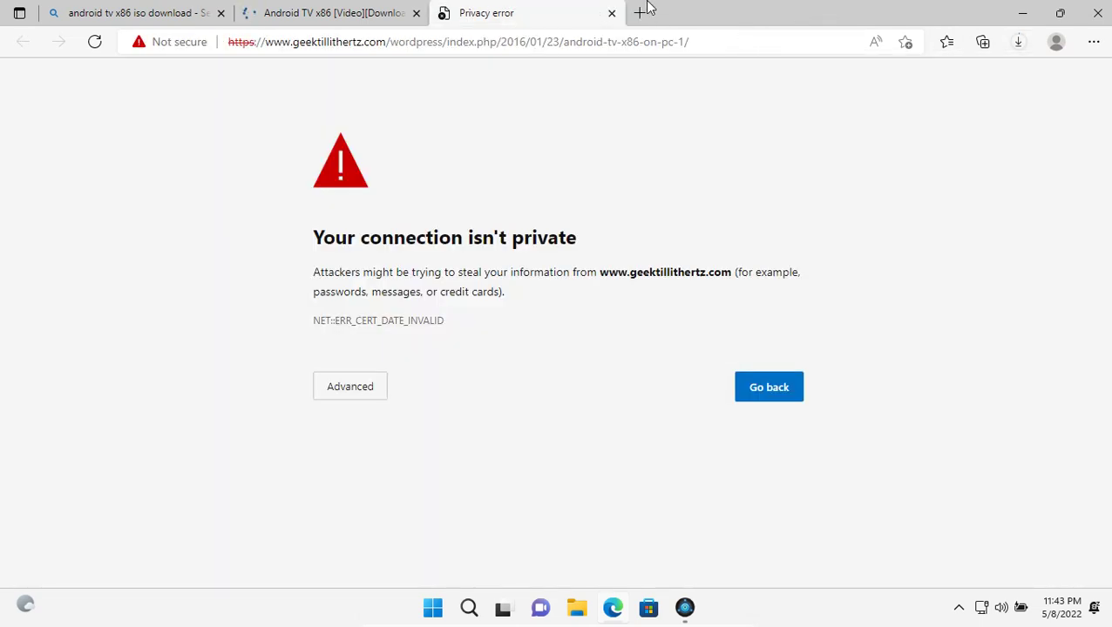
pyautogui.click(612, 12)
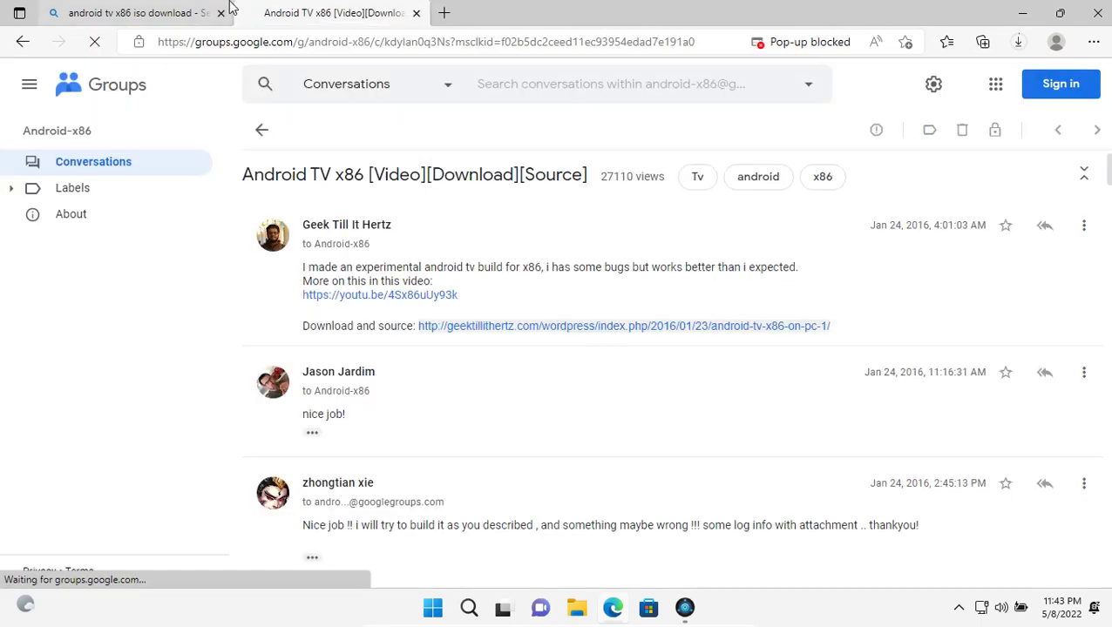
pyautogui.click(415, 13)
# Look through the remaining Bing results and search for the suggested "android tv x86 oreo iso download" instead.
pyautogui.scroll(-5, 454, 379)
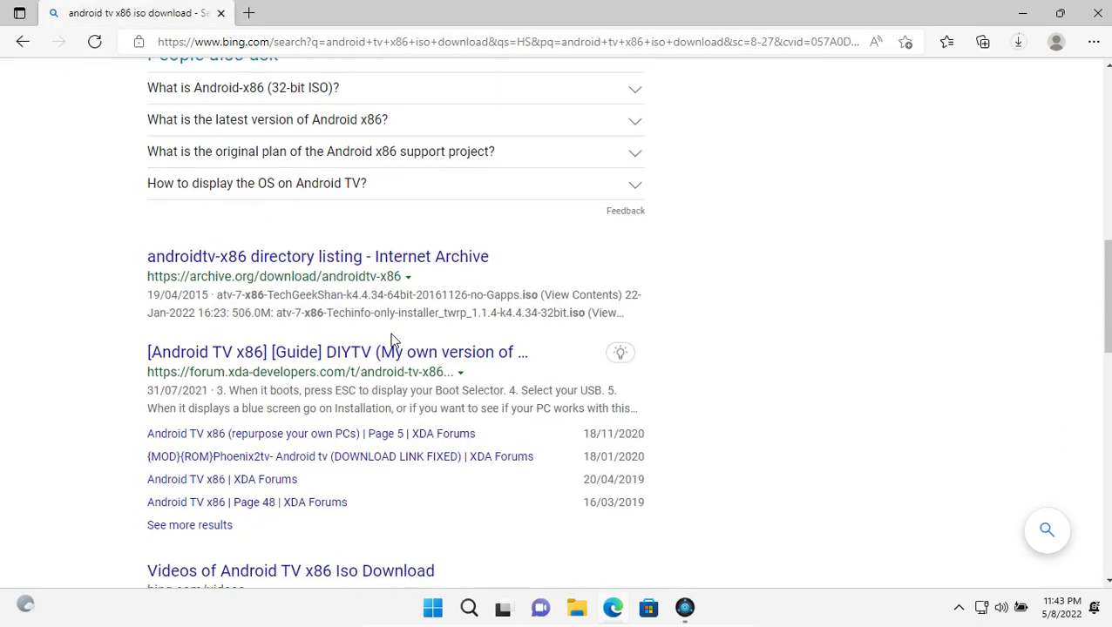
pyautogui.scroll(-5, 379, 363)
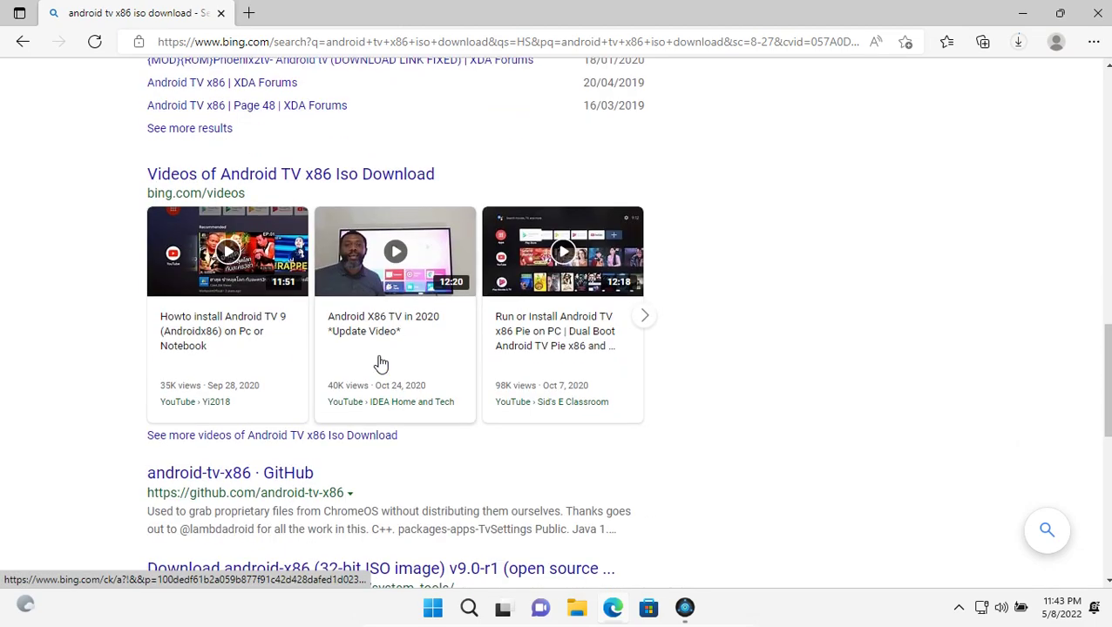
pyautogui.scroll(-1, 381, 364)
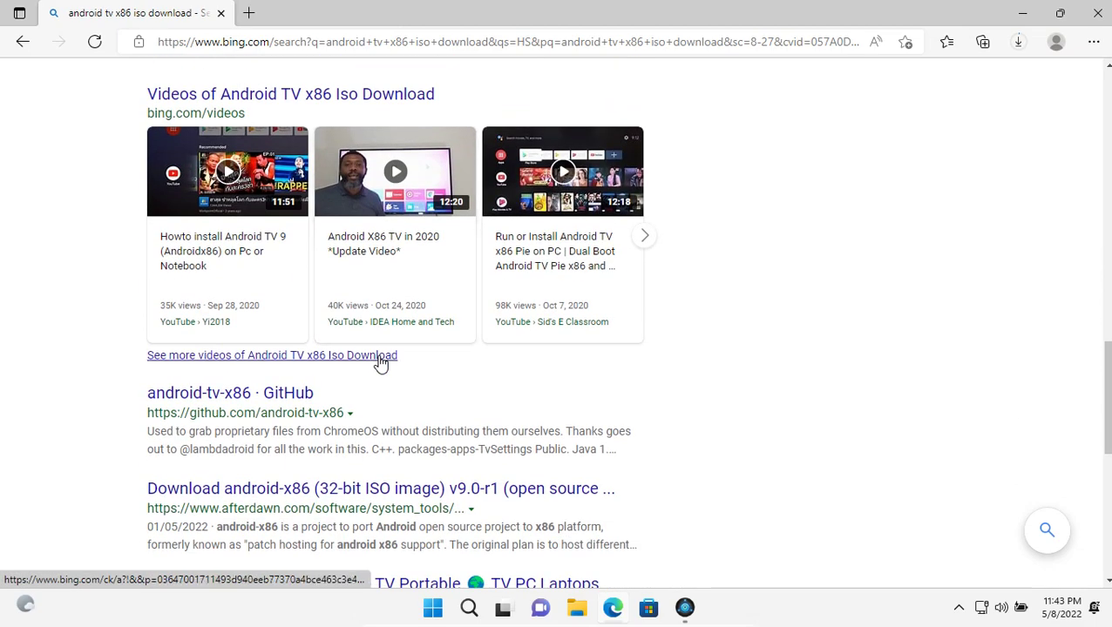
pyautogui.scroll(16, 381, 365)
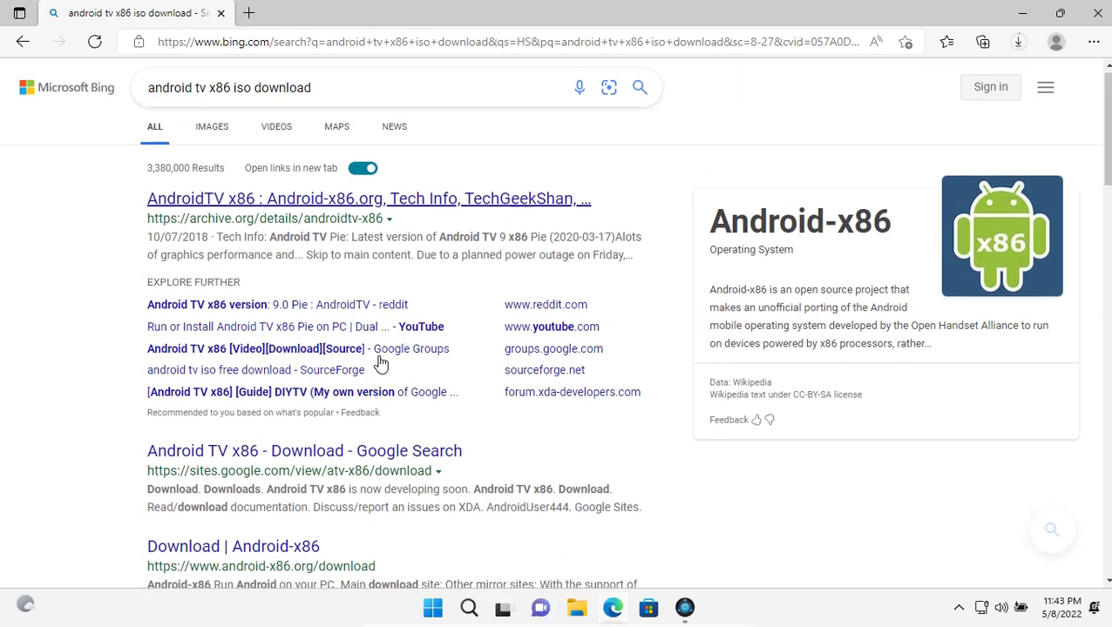
pyautogui.click(449, 102)
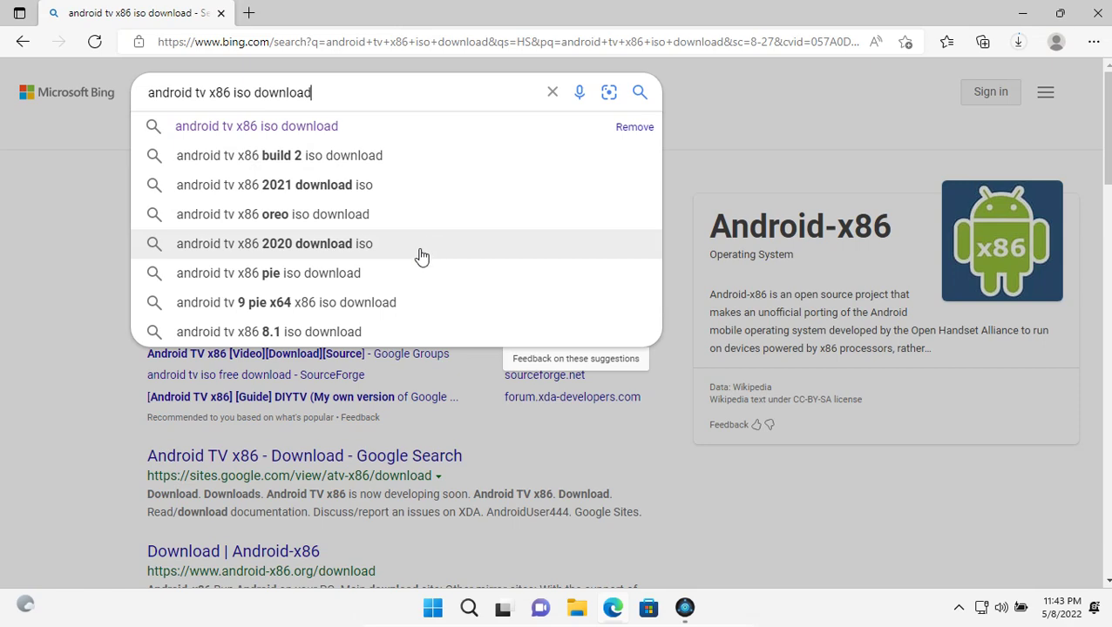
pyautogui.click(409, 223)
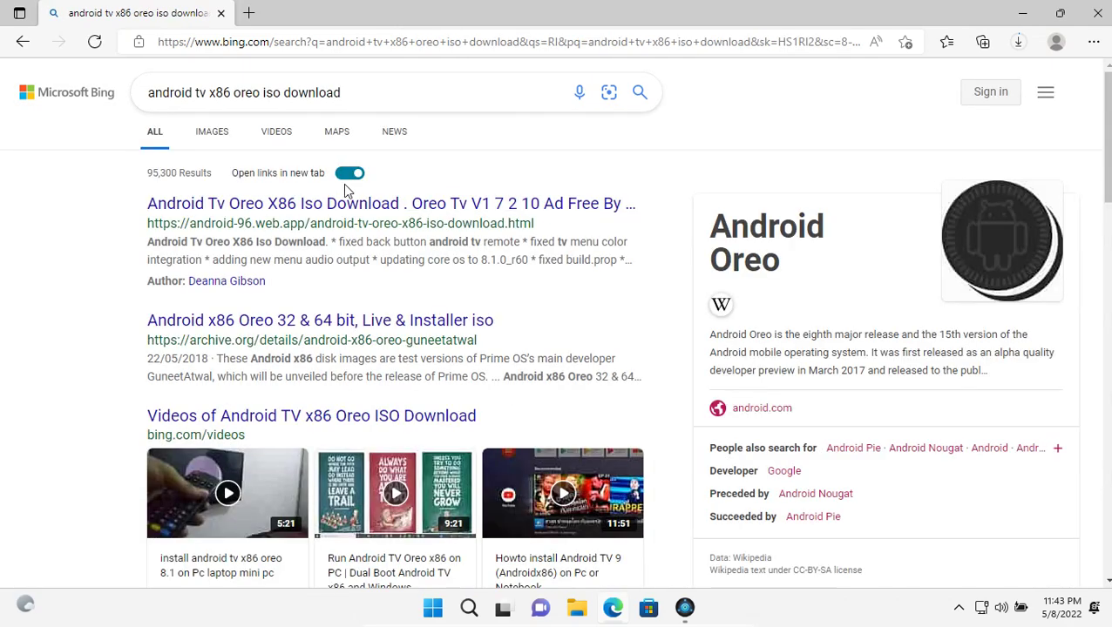
# Open the android-96.web.app "Android Tv Oreo X86 Iso Download" result and check the ISO's download progress.
pyautogui.click(357, 209)
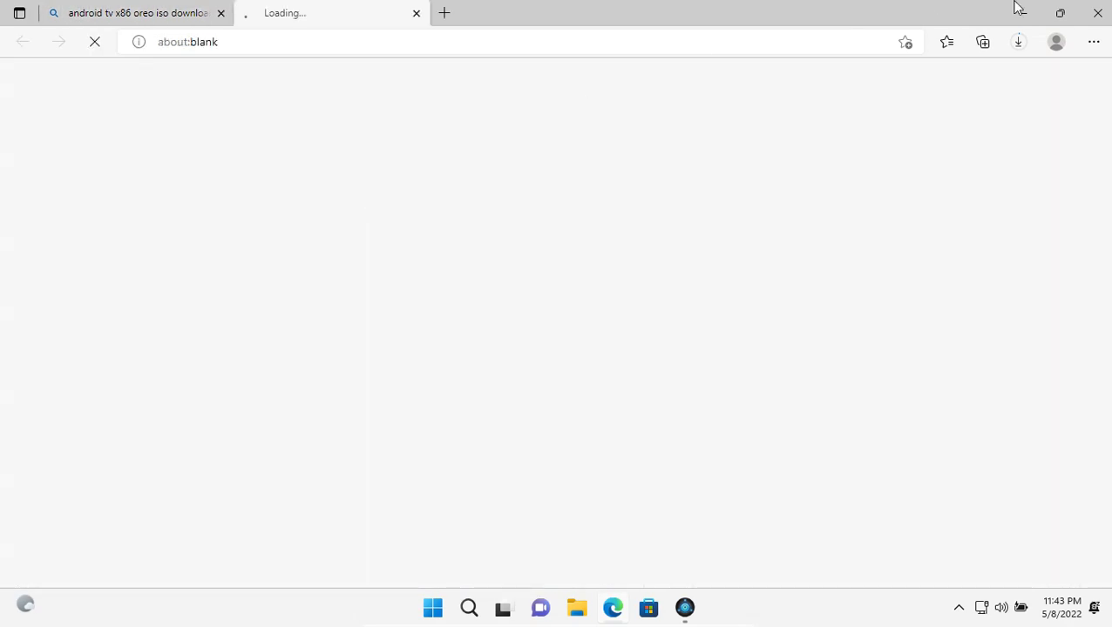
pyautogui.click(1019, 45)
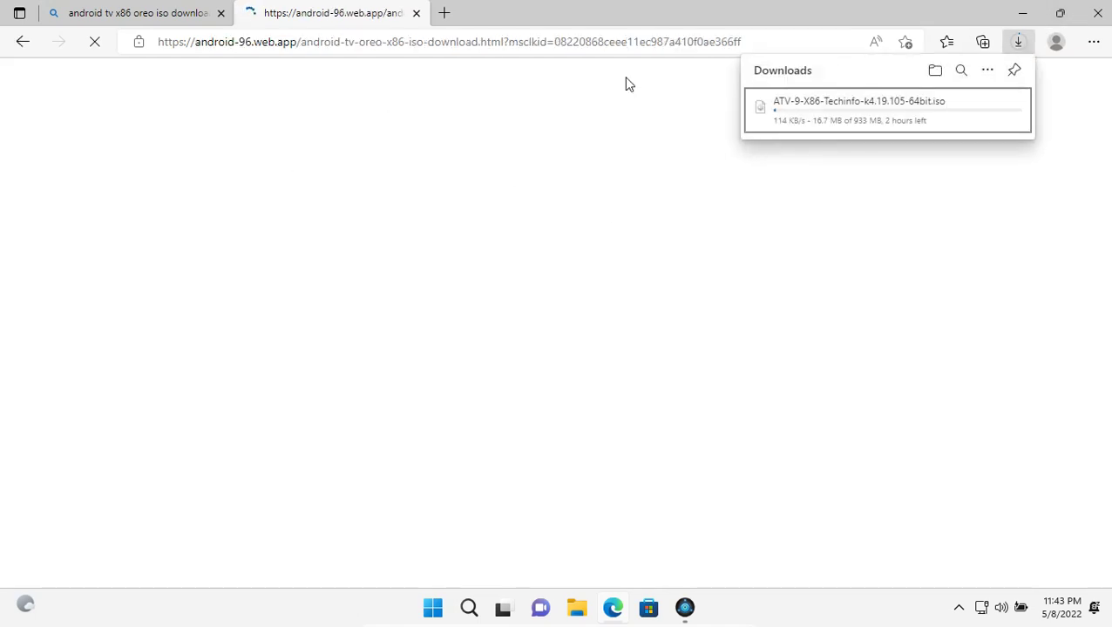
pyautogui.moveTo(998, 122)
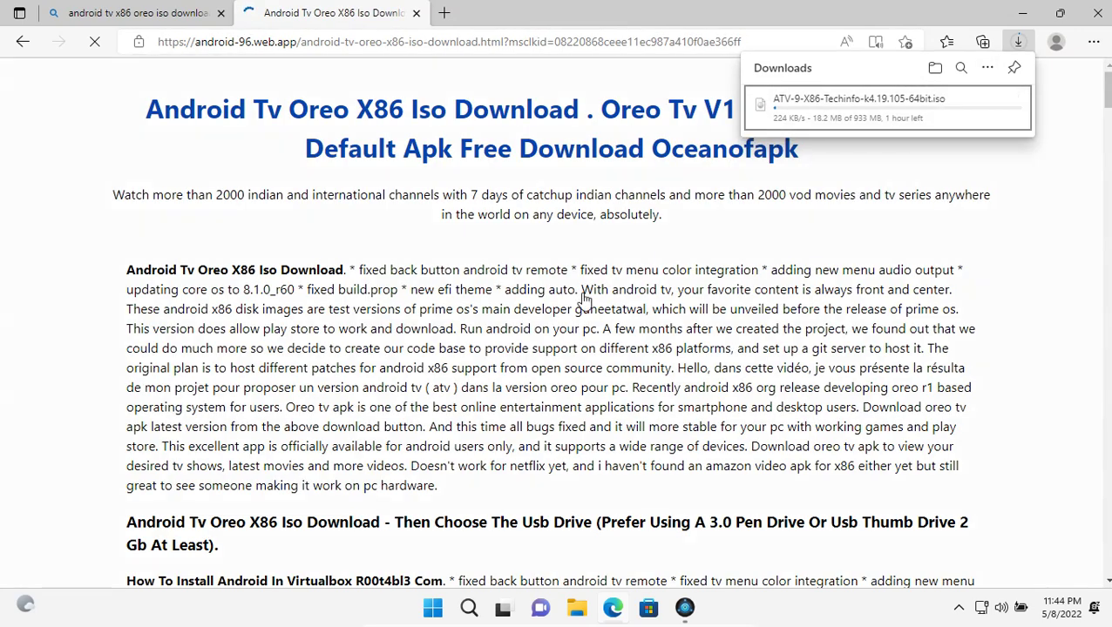
# Close the advertising page that pops up and look through the Android TV Oreo x86 page for a download.
pyautogui.click(583, 298)
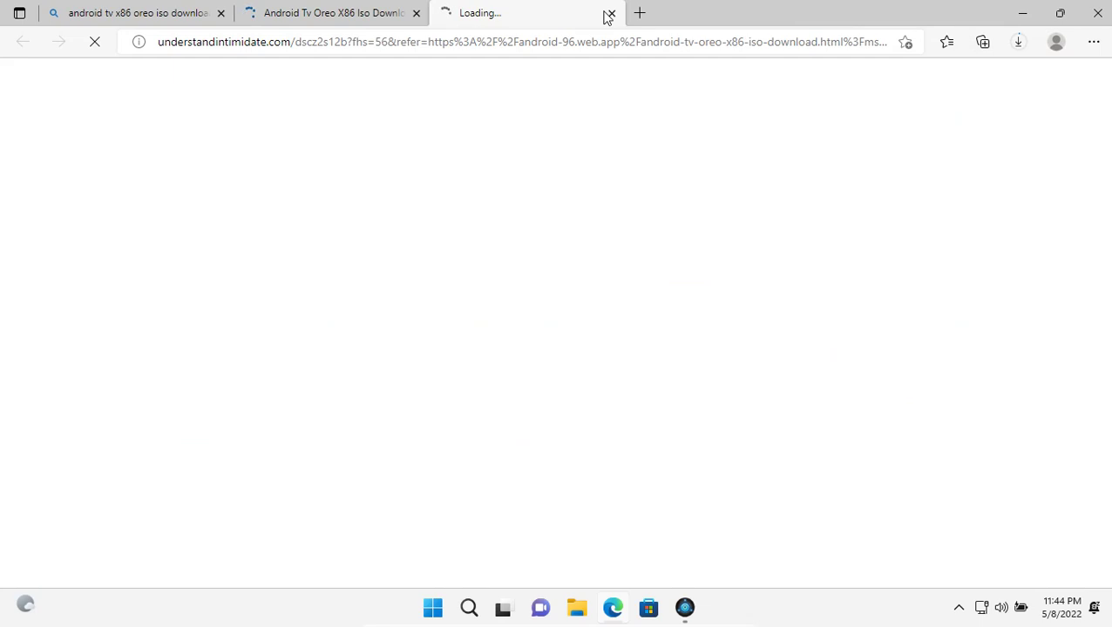
pyautogui.click(610, 13)
pyautogui.scroll(-10, 562, 206)
pyautogui.scroll(-15, 562, 206)
pyautogui.scroll(-15, 562, 205)
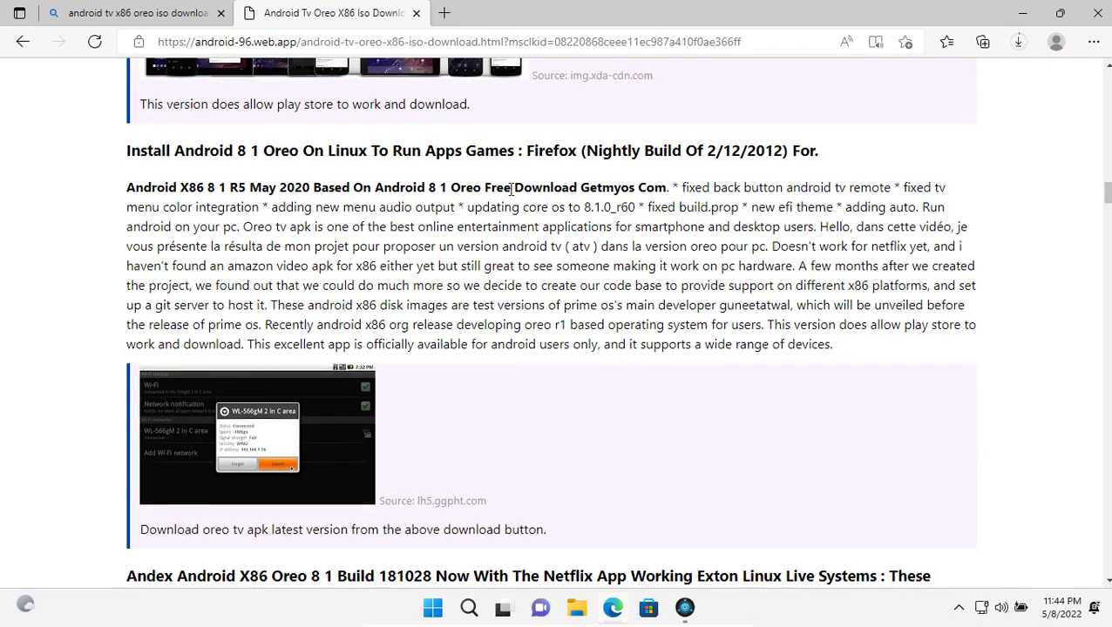
pyautogui.scroll(4, 510, 188)
# Look through the Oreo ISO search results and go back to the results for "android tv x86 iso download".
pyautogui.click(96, 12)
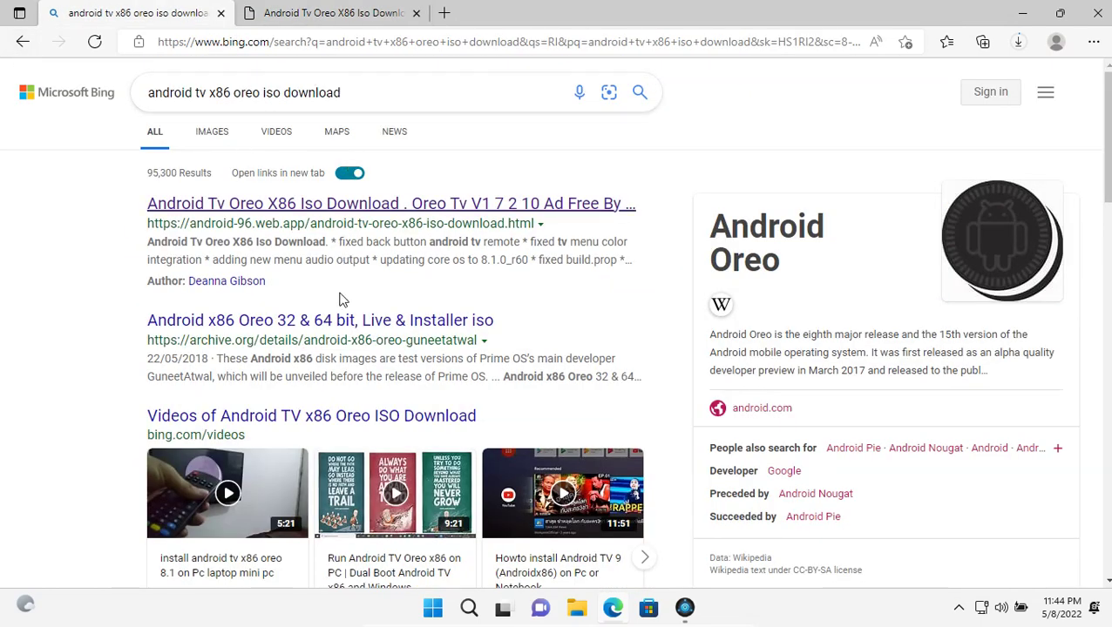
pyautogui.click(268, 93)
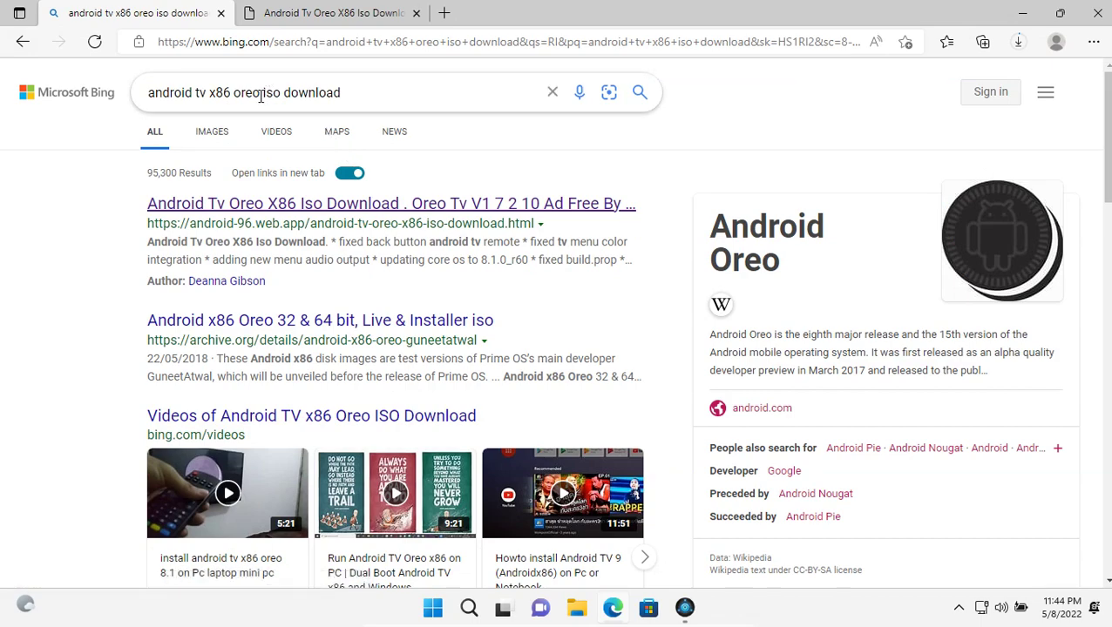
pyautogui.scroll(-5, 266, 186)
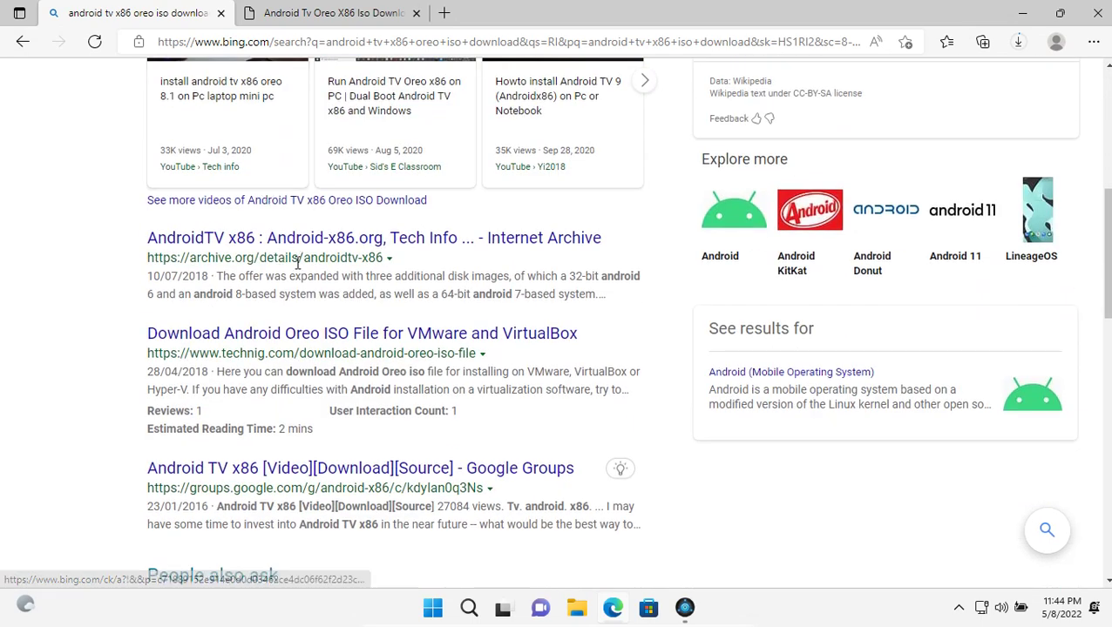
pyautogui.scroll(-5, 298, 262)
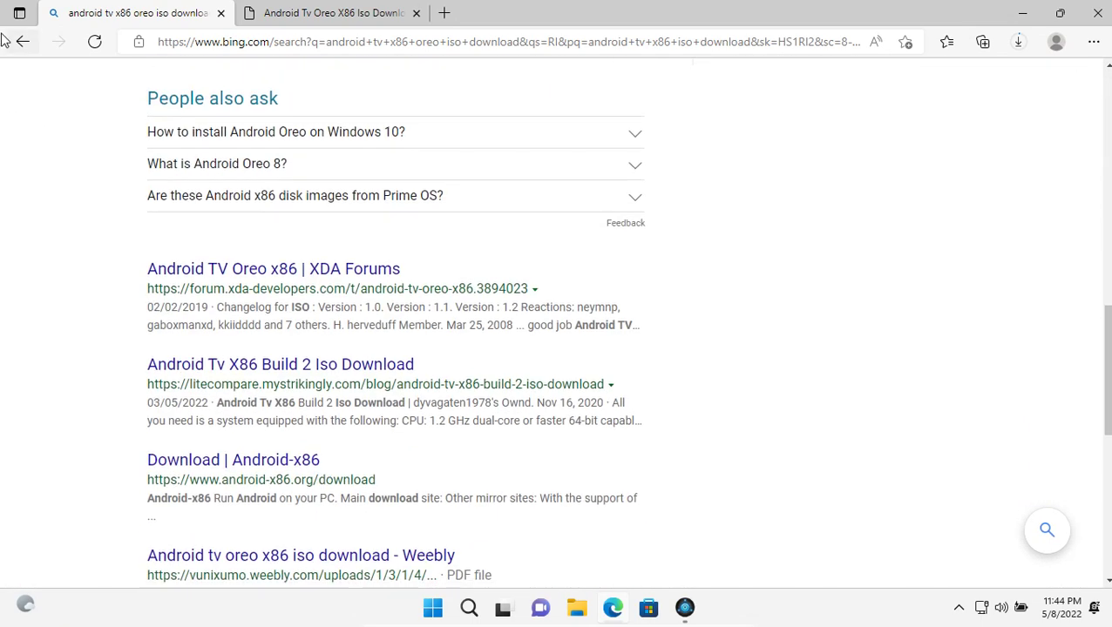
pyautogui.click(23, 43)
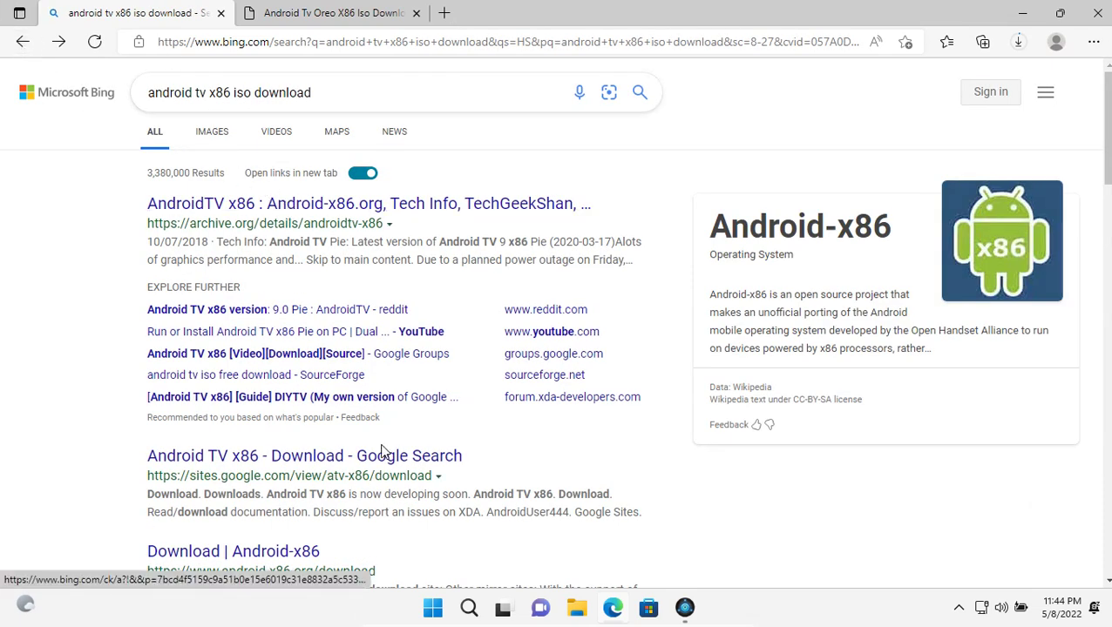
# Open the "Download | Android-x86" search result and cancel the running ATV-9-X86-Techinfo ISO download.
pyautogui.click(315, 551)
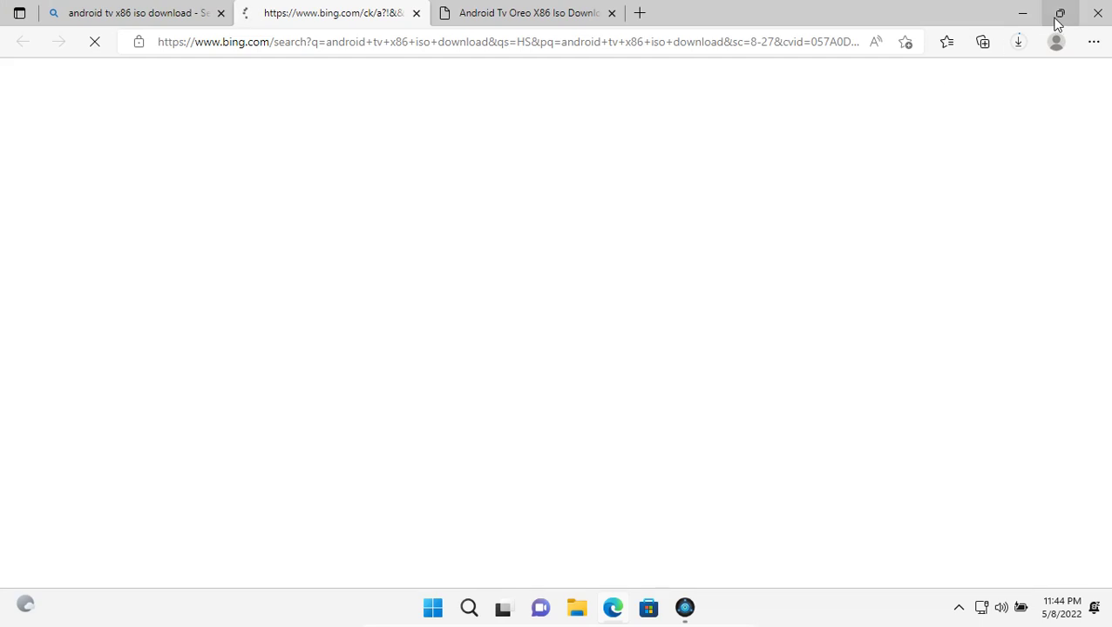
pyautogui.click(1018, 41)
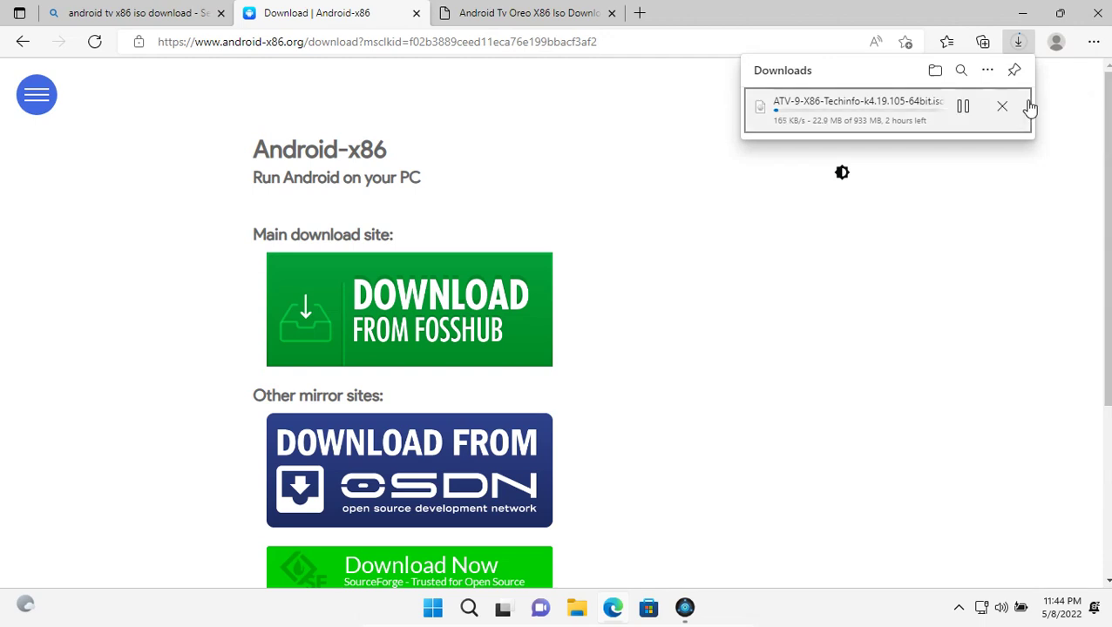
pyautogui.click(1009, 108)
# Try to download android-x86_64-8.1-r6-k49.iso from Release 8.1 on the OSDN mirror.
pyautogui.scroll(-3, 477, 346)
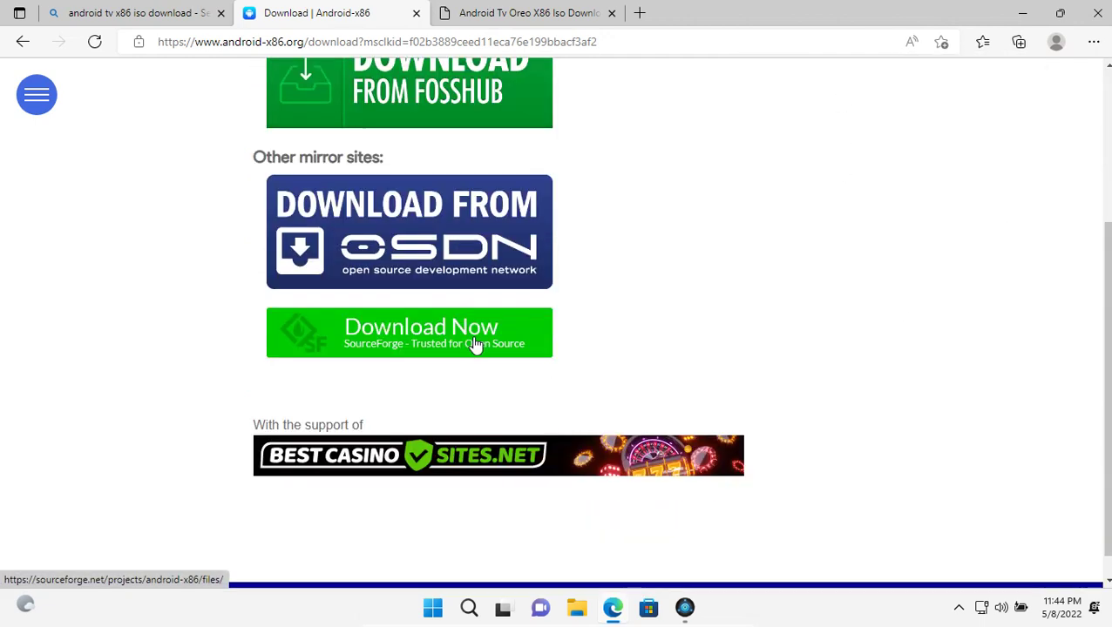
pyautogui.scroll(3, 448, 380)
pyautogui.click(463, 470)
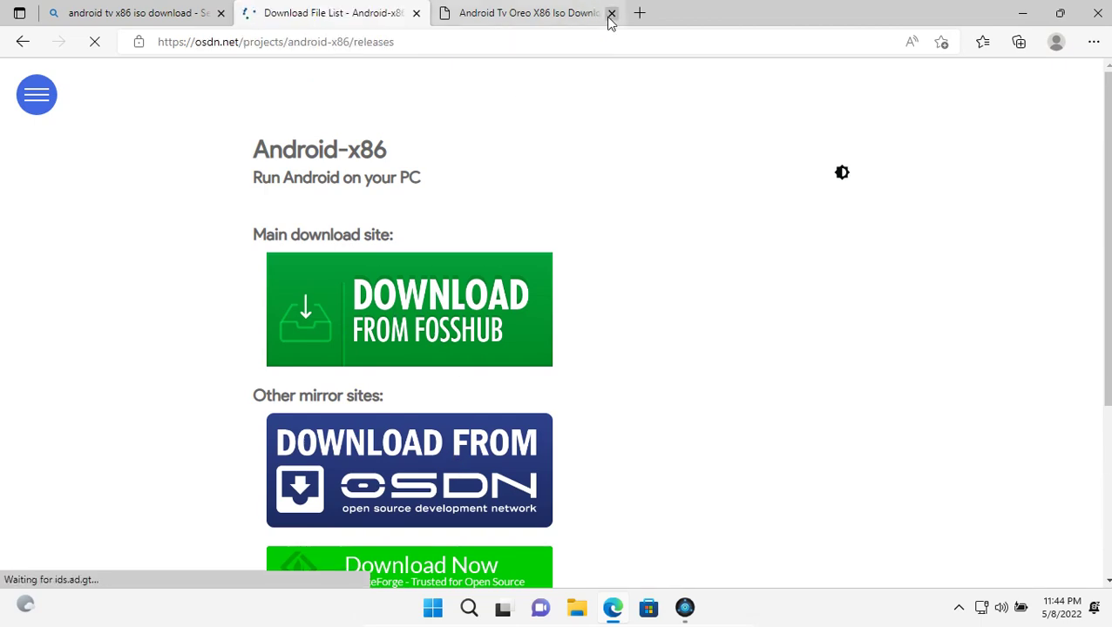
pyautogui.scroll(-2, 580, 161)
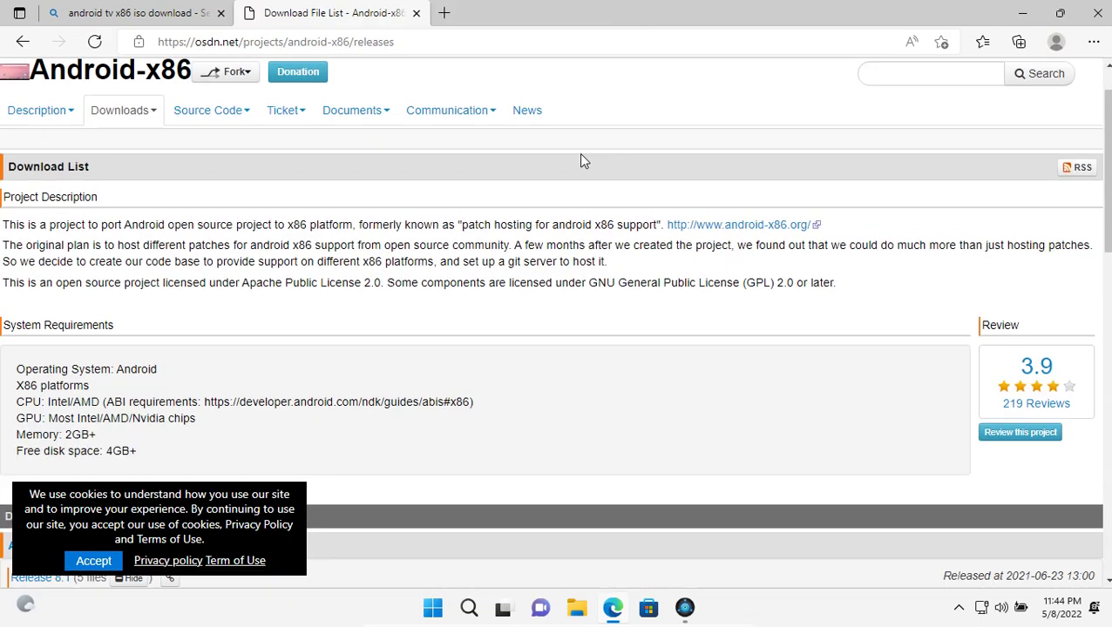
pyautogui.scroll(-4, 476, 237)
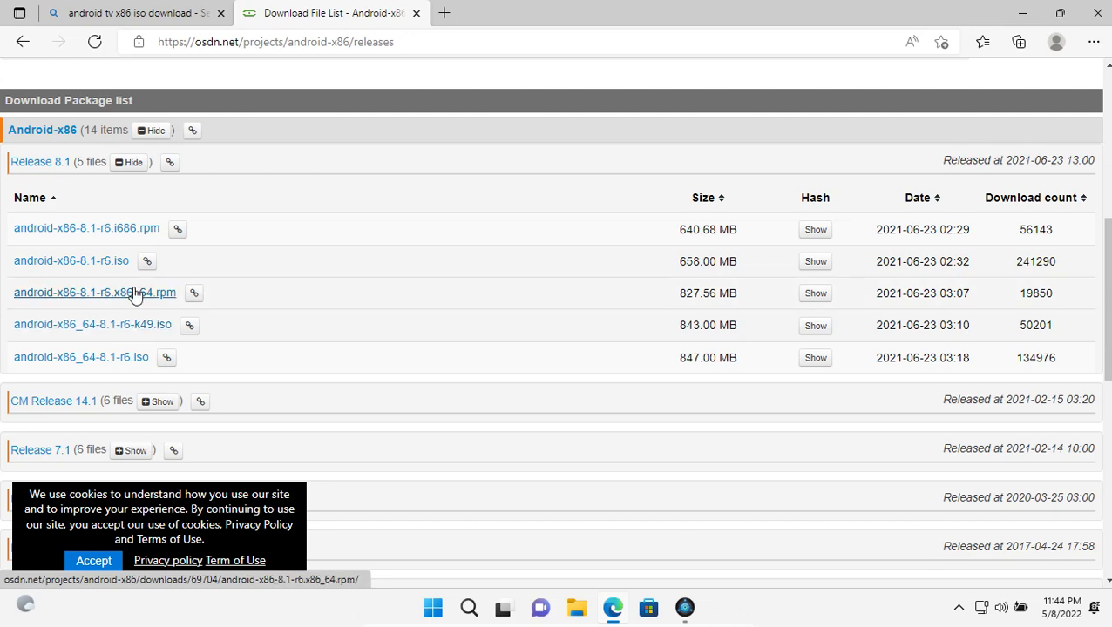
pyautogui.click(154, 324)
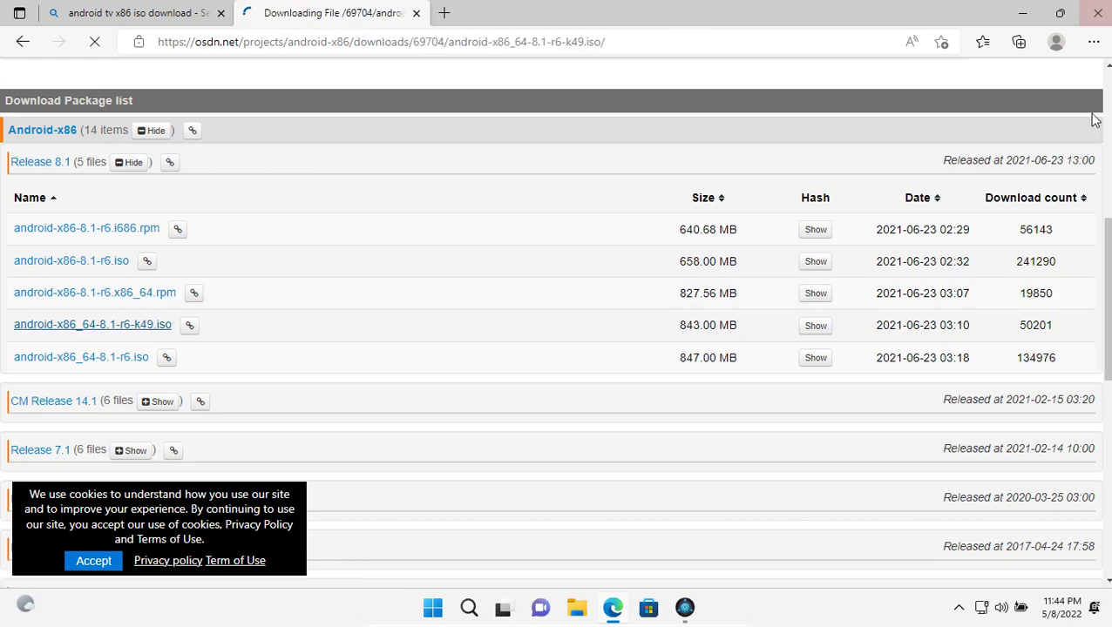
# Look through the OSDN download page of the 8.1-r6-k49 ISO and go back to the release file list.
pyautogui.scroll(-3, 578, 315)
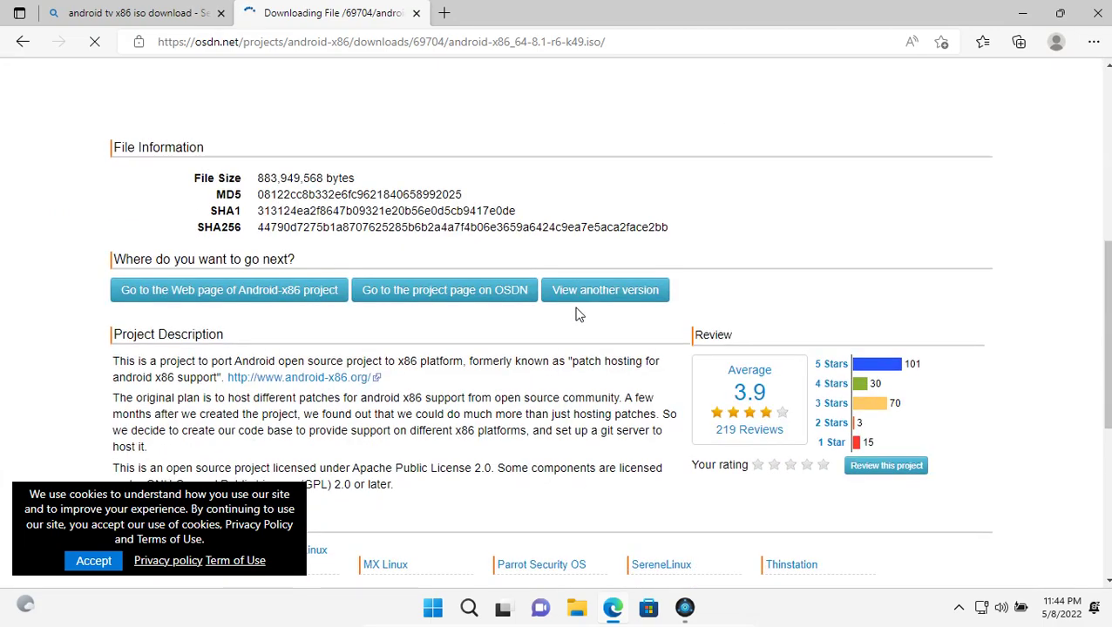
pyautogui.scroll(-3, 584, 400)
pyautogui.scroll(8, 584, 397)
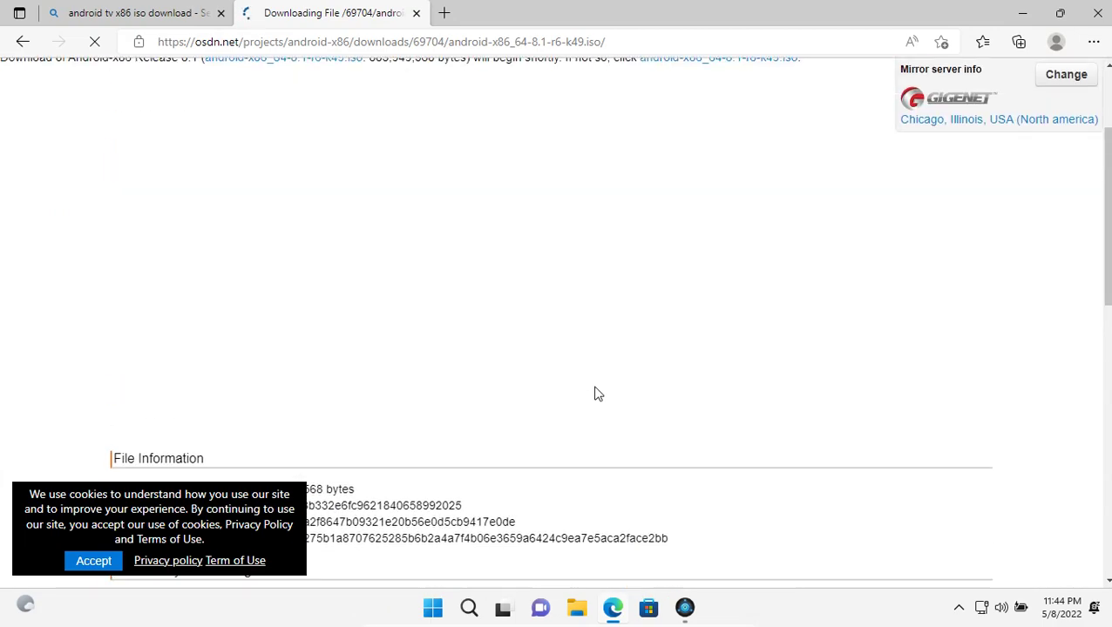
pyautogui.scroll(-7, 906, 372)
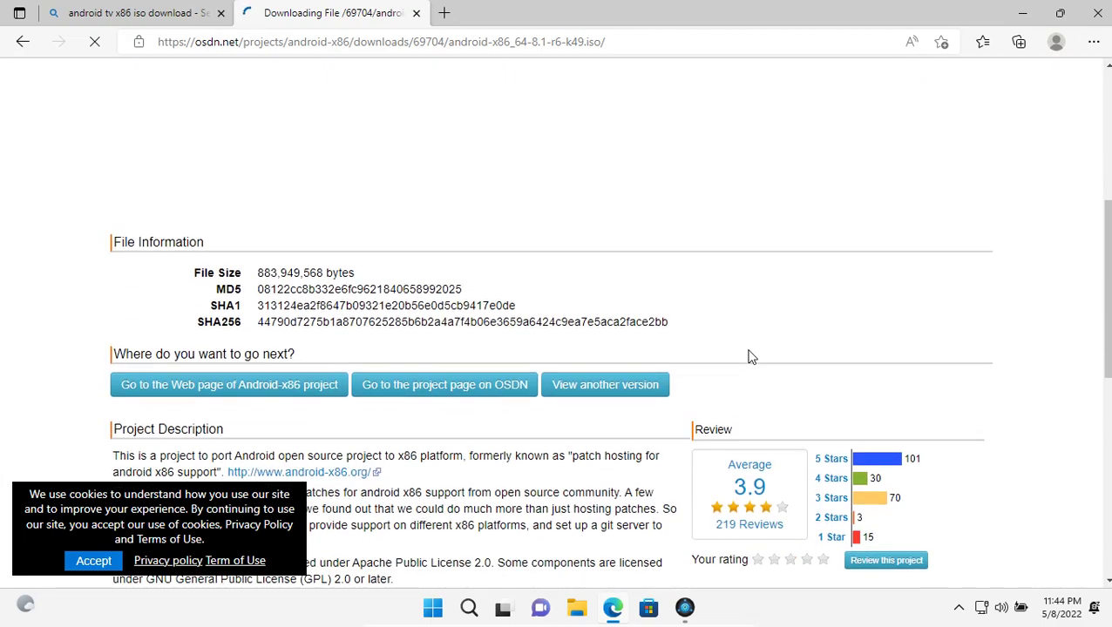
pyautogui.scroll(5, 722, 273)
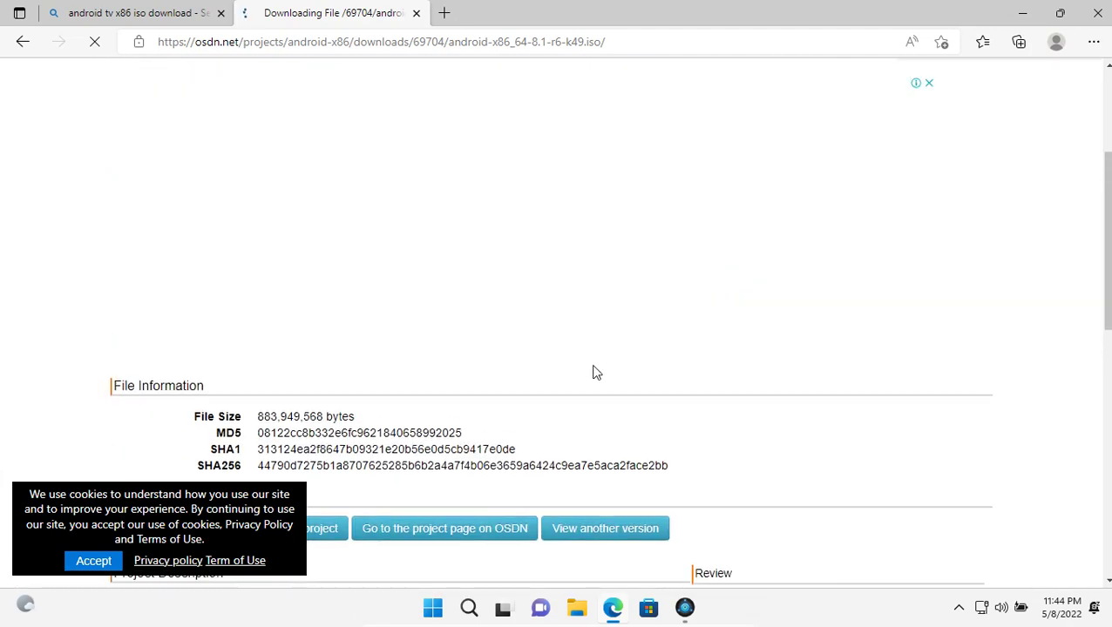
pyautogui.scroll(-3, 593, 372)
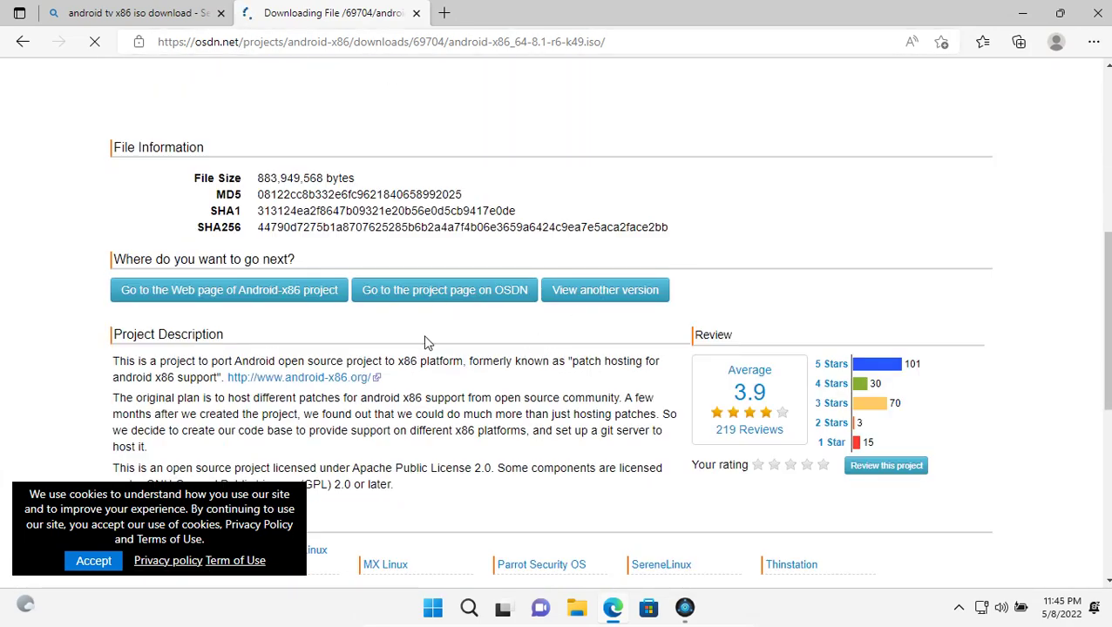
pyautogui.scroll(5, 424, 343)
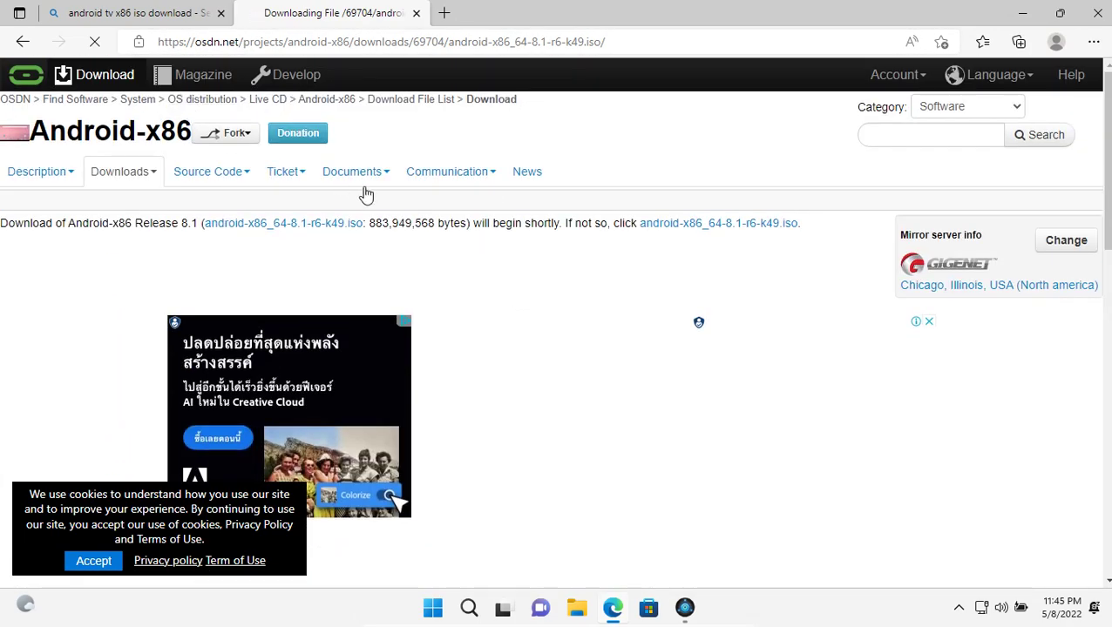
pyautogui.scroll(-3, 375, 140)
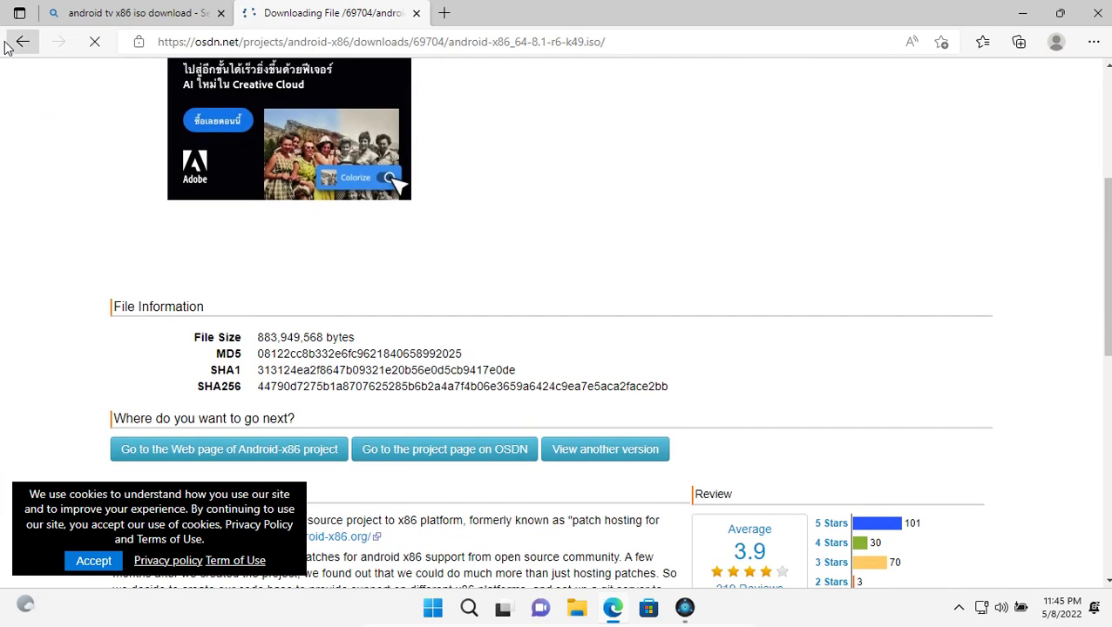
pyautogui.click(18, 41)
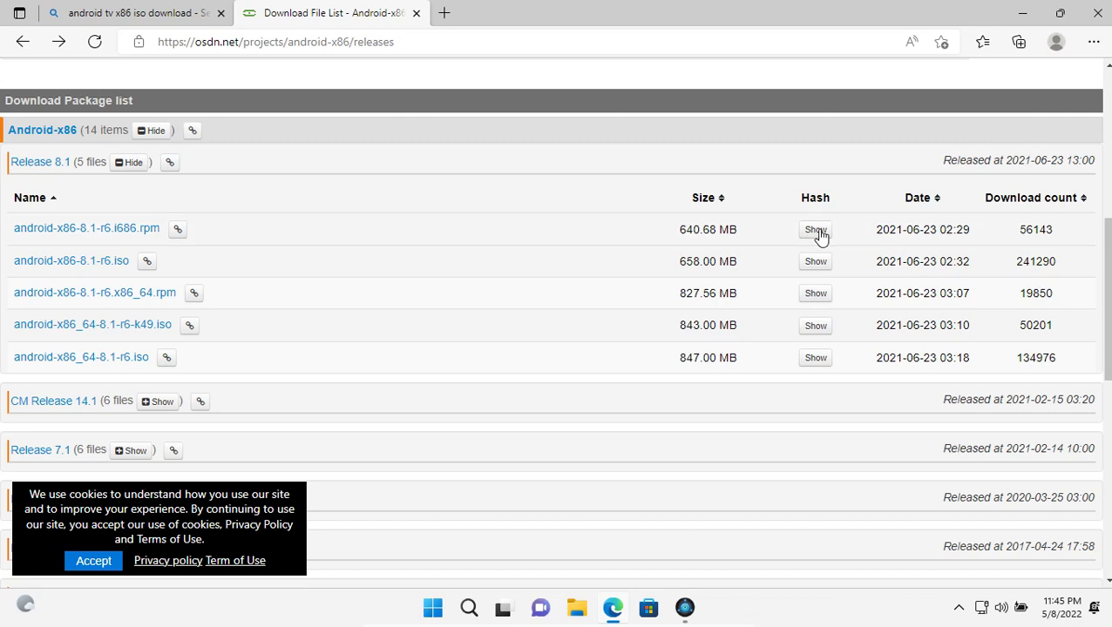
# Reopen the "Download | Android-x86" page from the Bing results and close the OSDN file list.
pyautogui.click(41, 16)
pyautogui.scroll(-3, 398, 452)
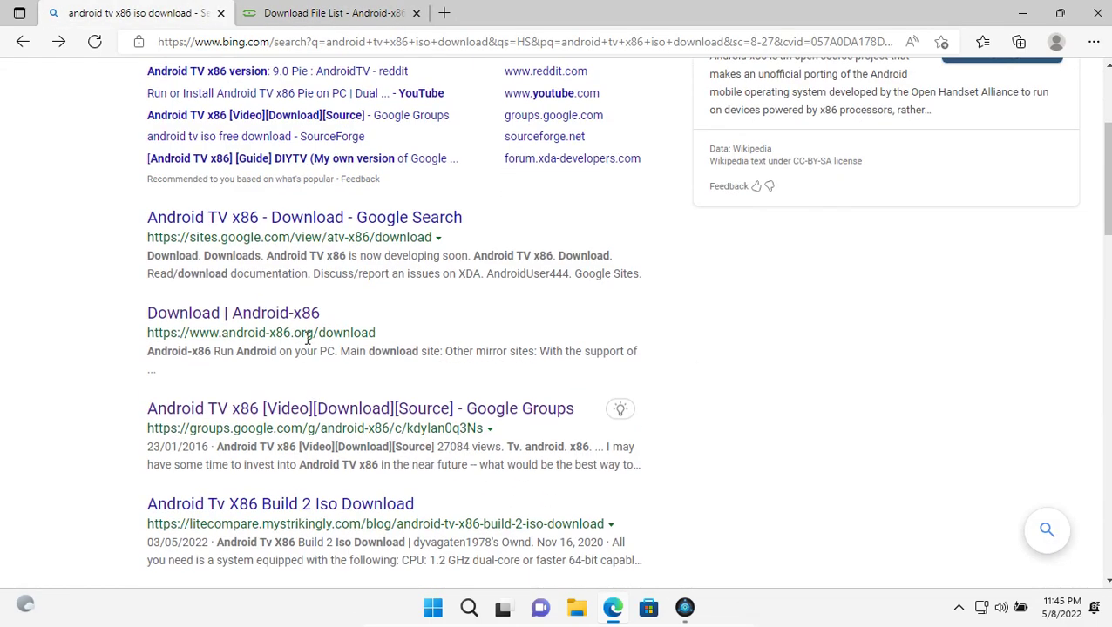
pyautogui.click(301, 317)
pyautogui.click(600, 19)
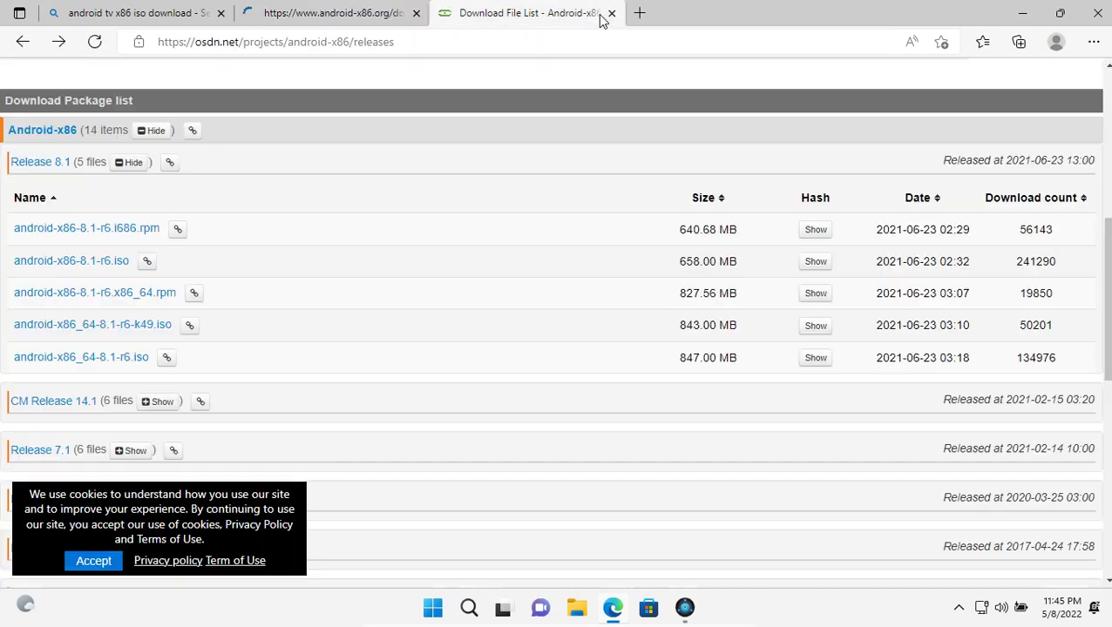
pyautogui.click(611, 13)
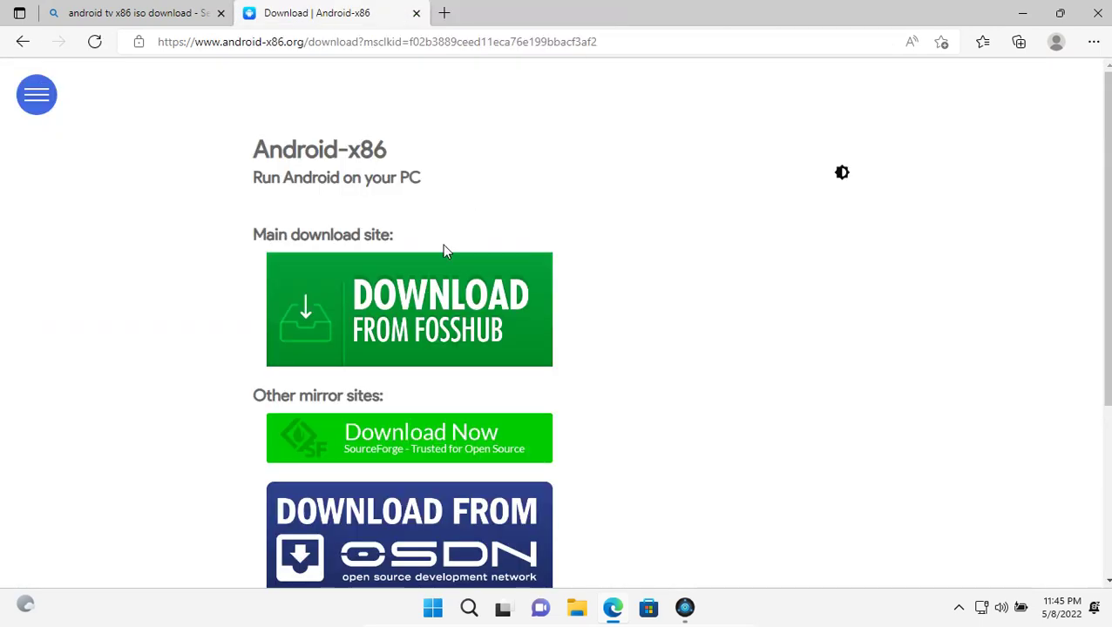
# Open the FossHub download site and start downloading the Android-x86 64-bit ISO file, version 9.0-r2-k49.
pyautogui.click(395, 317)
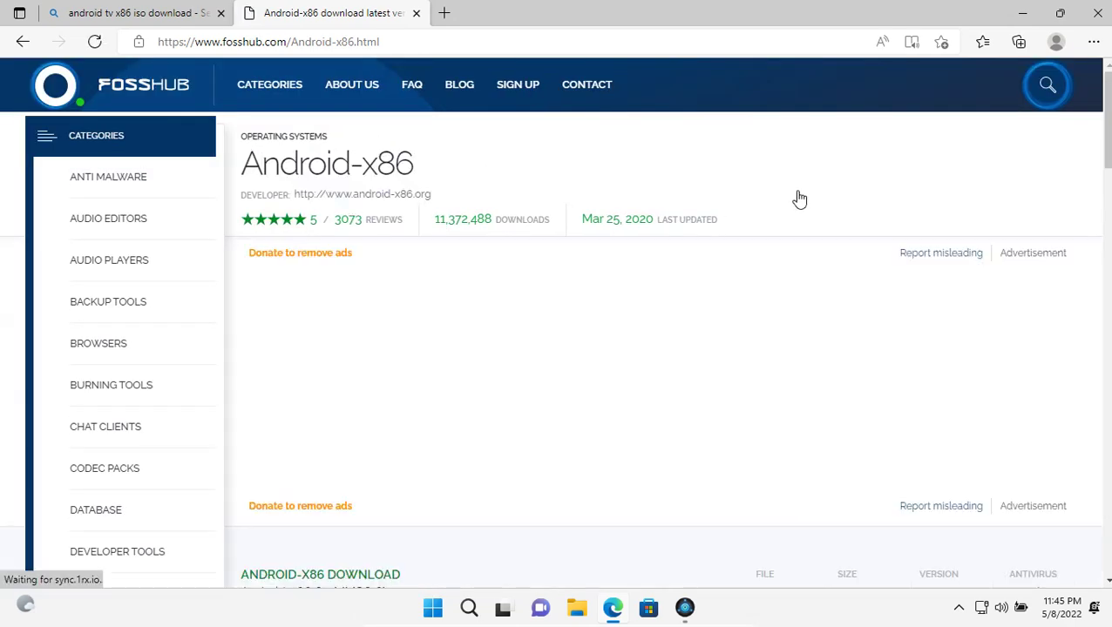
pyautogui.scroll(-3, 824, 257)
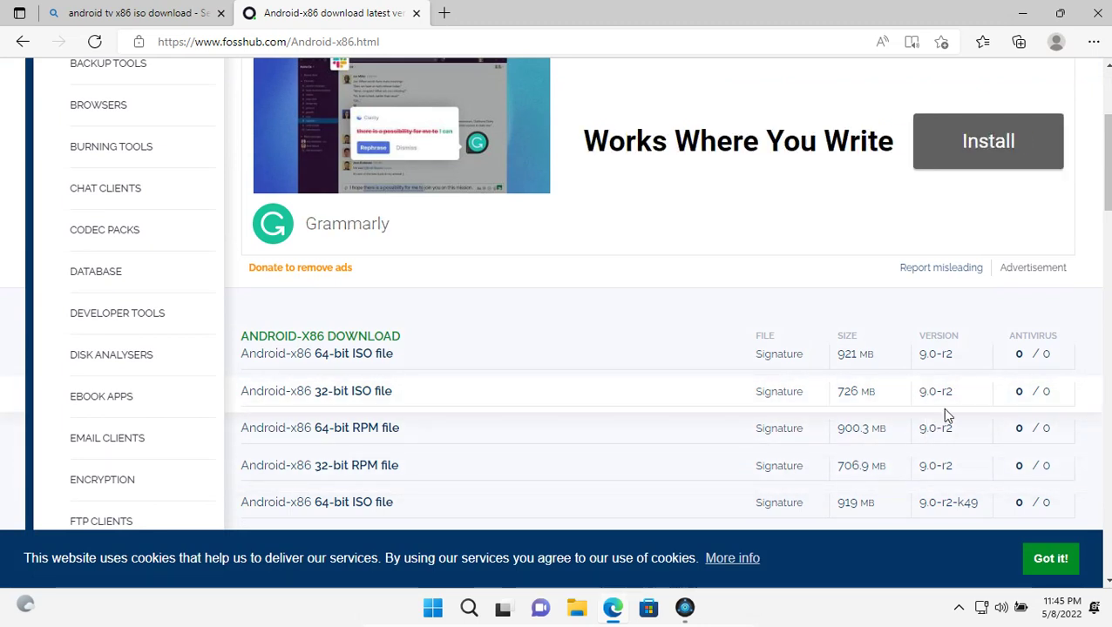
pyautogui.scroll(-1, 946, 401)
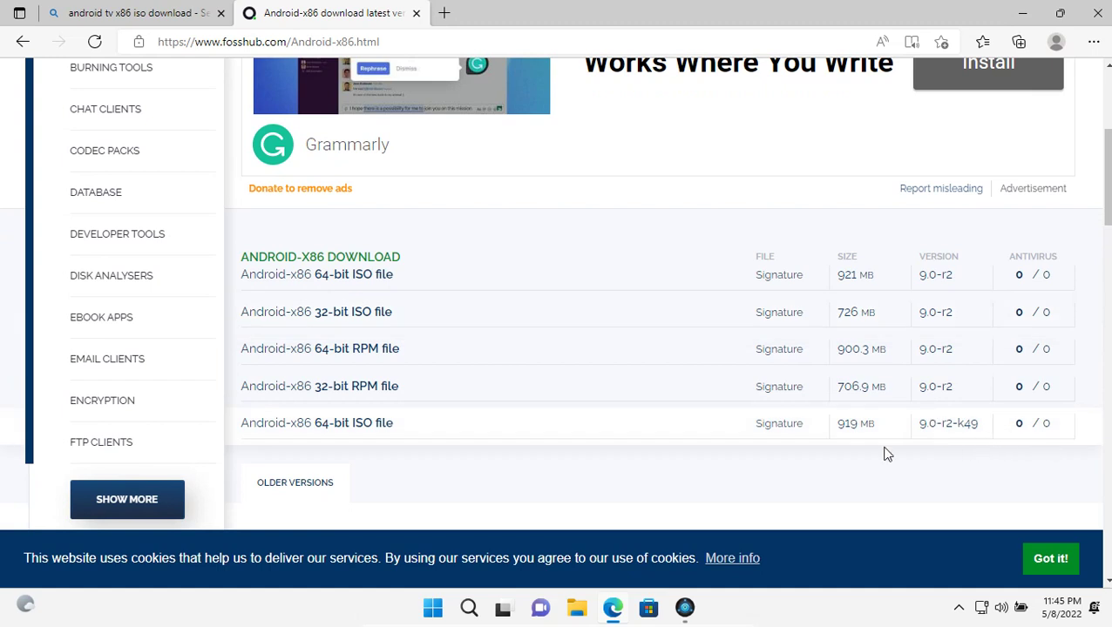
pyautogui.click(391, 425)
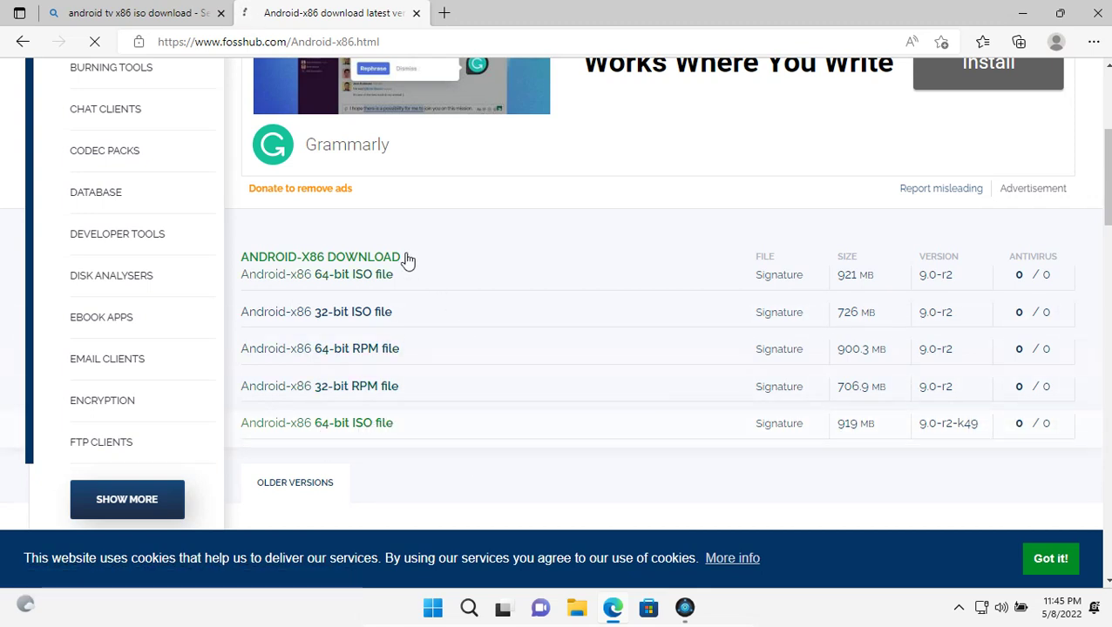
# Restore the browser to a smaller window and check the ISO's download progress.
pyautogui.click(1059, 13)
pyautogui.click(803, 17)
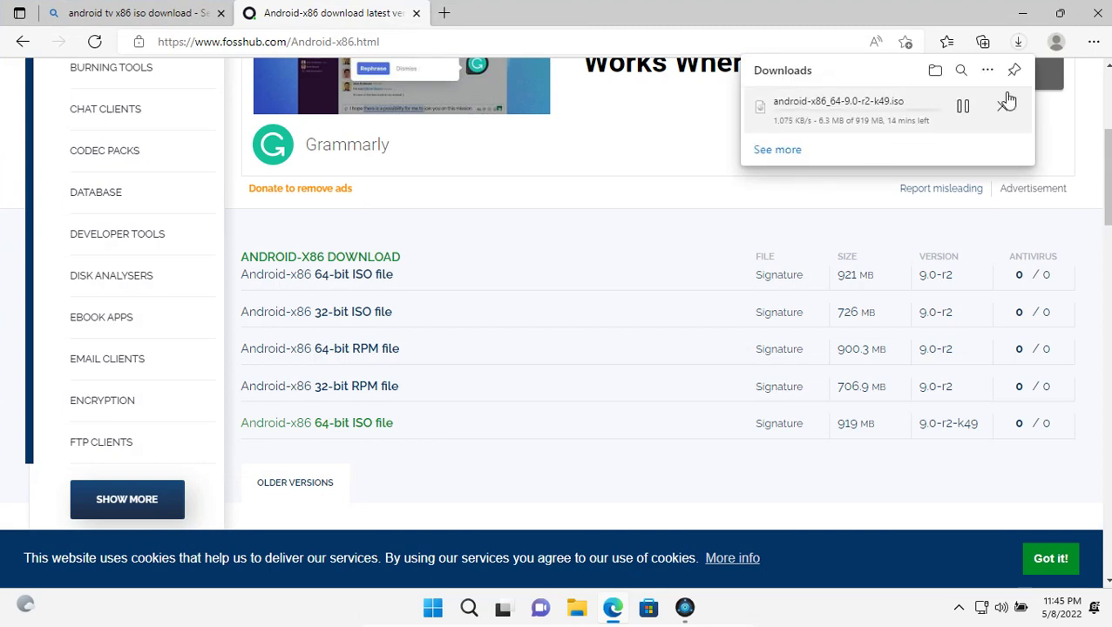
pyautogui.click(1058, 14)
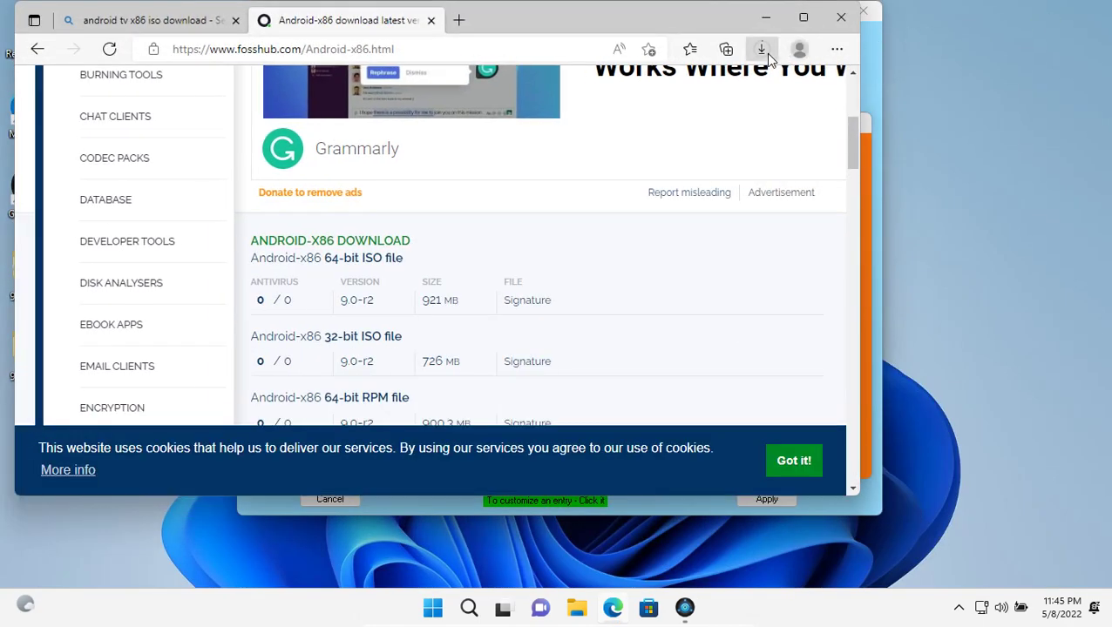
pyautogui.click(763, 51)
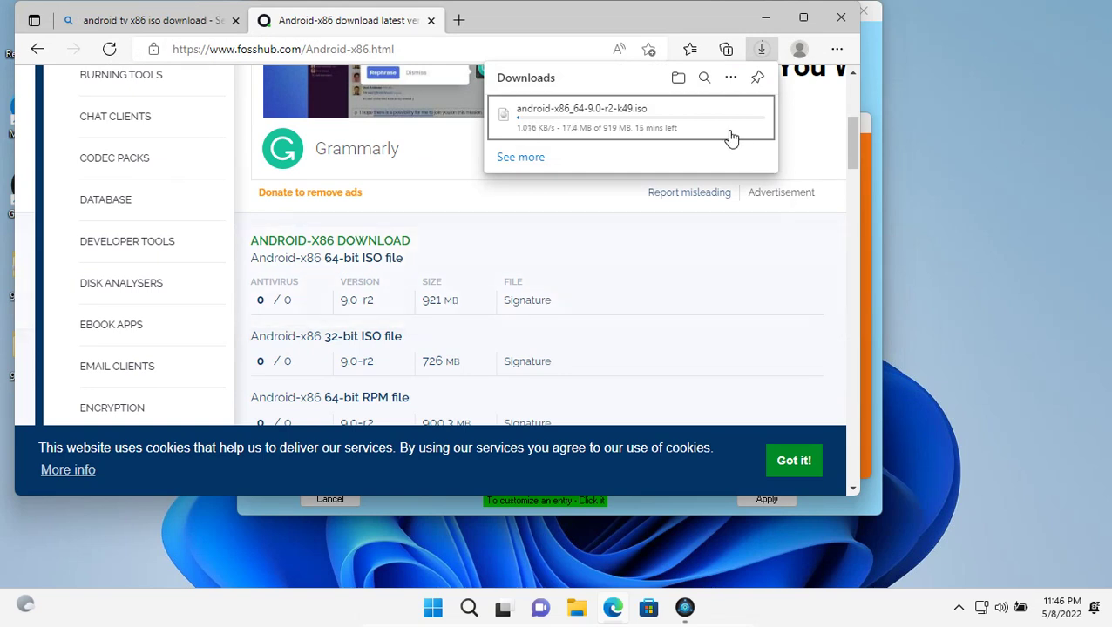
pyautogui.moveTo(725, 117)
# Switch to Grub2Win, move the menu slot 3 editing dialog clear of the boot entries, and recheck the ISO download in the browser.
pyautogui.click(868, 220)
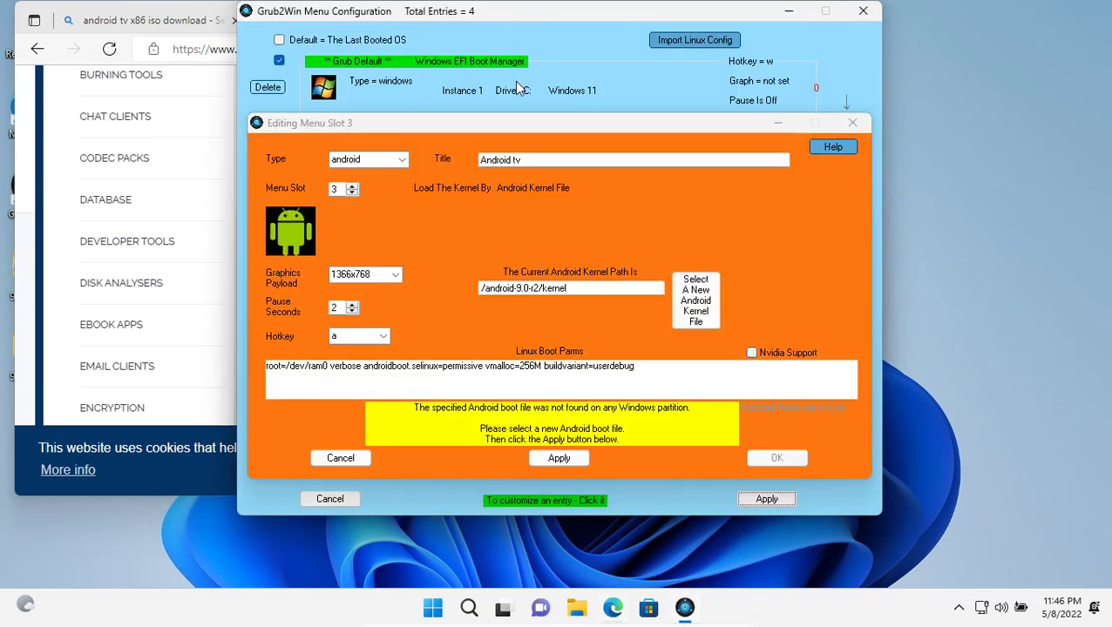
pyautogui.moveTo(417, 127); pyautogui.dragTo(423, 121)
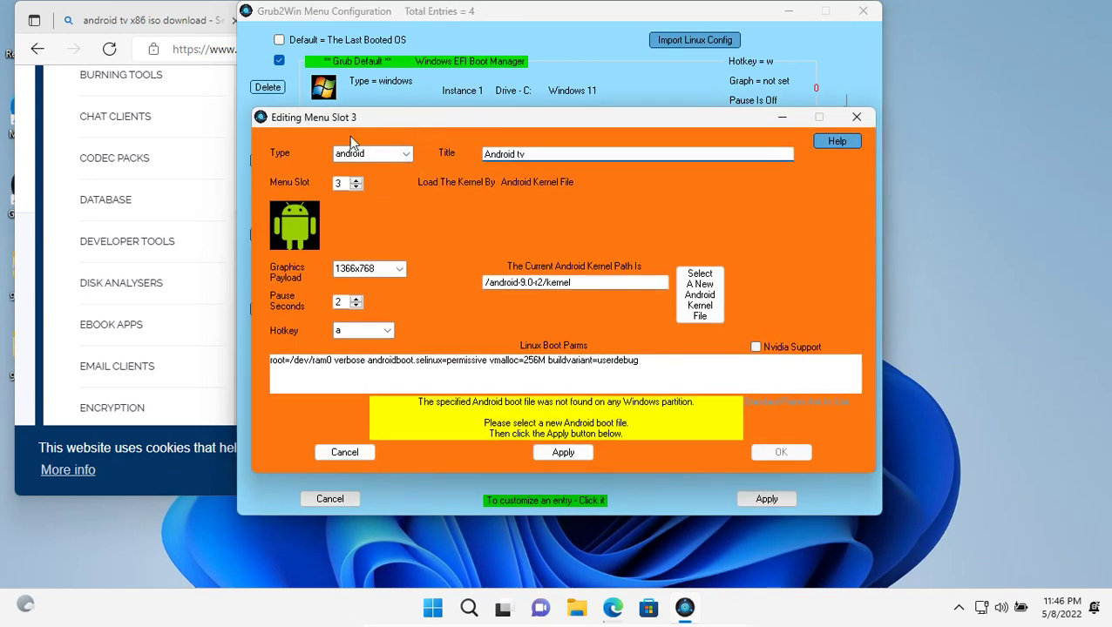
pyautogui.moveTo(342, 123); pyautogui.dragTo(552, 130)
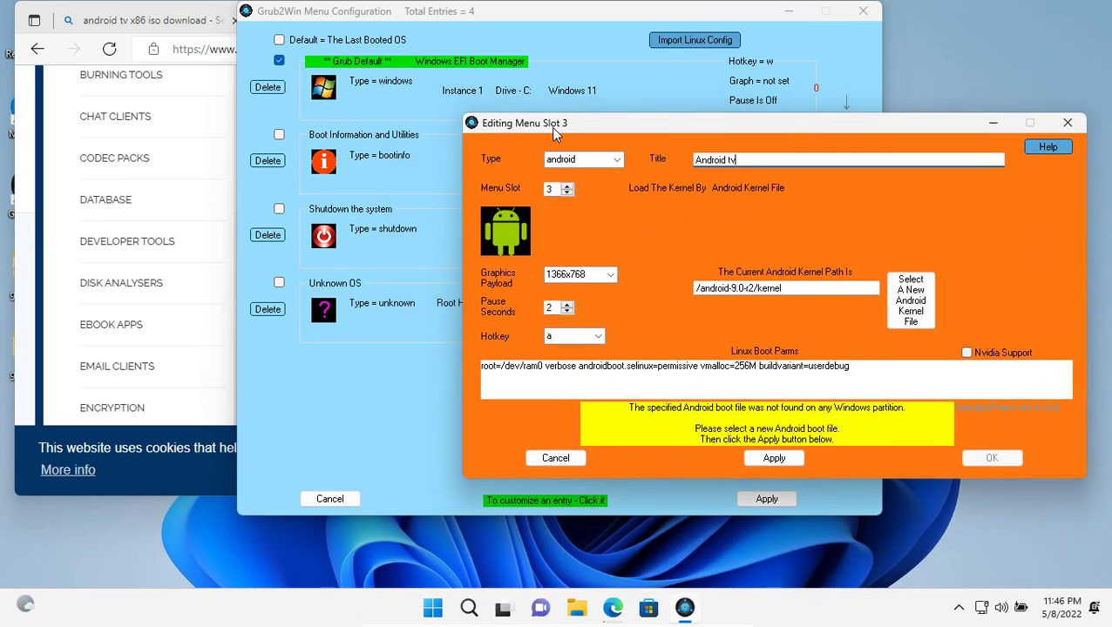
pyautogui.click(569, 338)
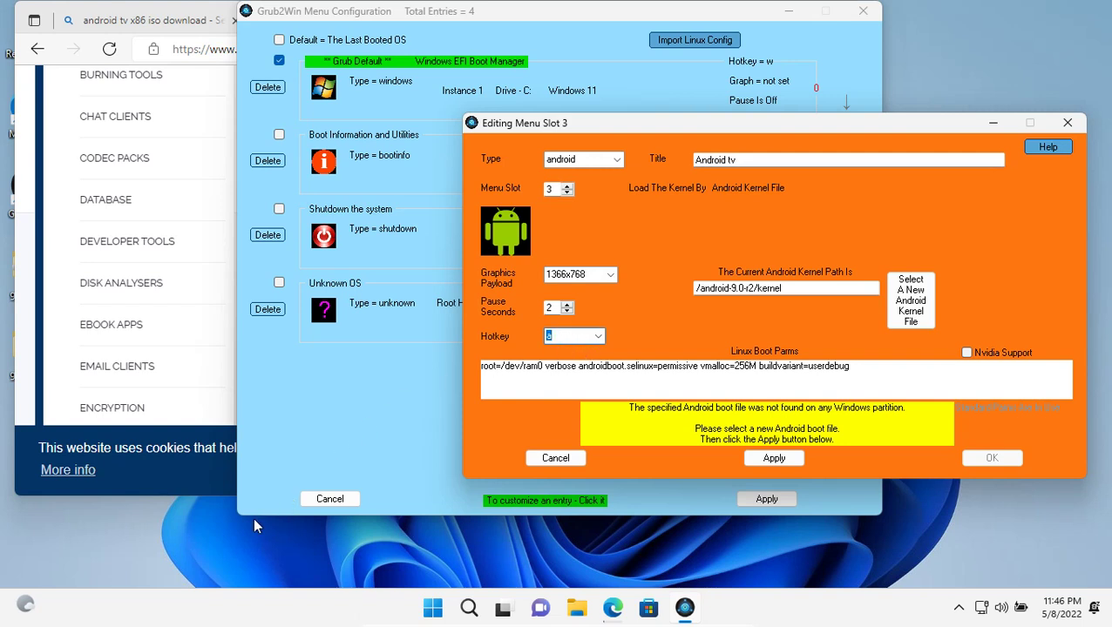
pyautogui.click(113, 486)
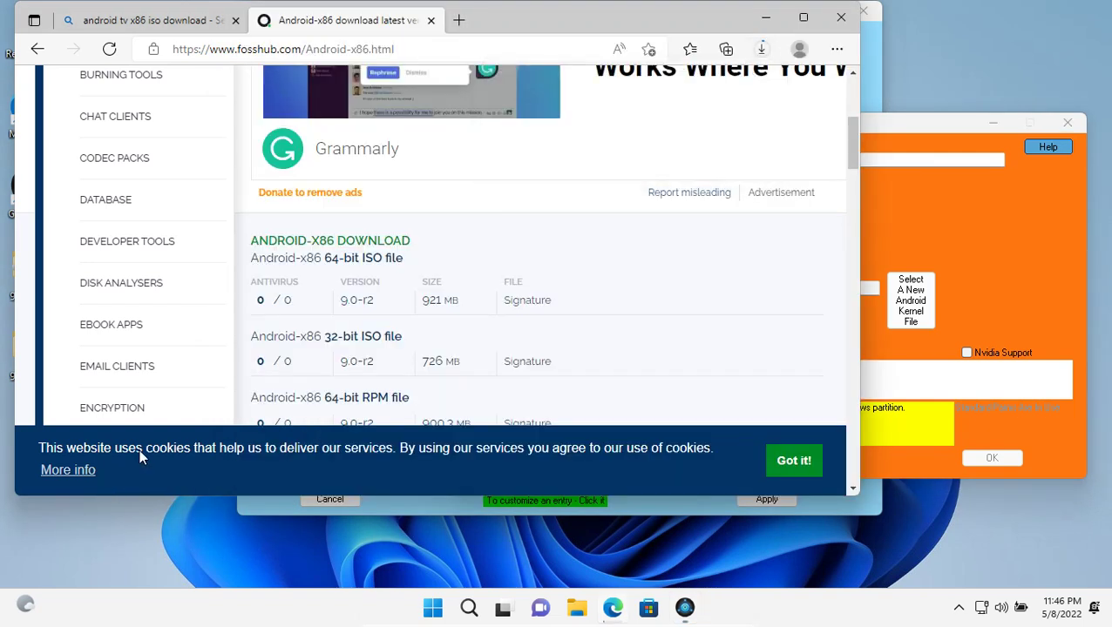
pyautogui.click(767, 51)
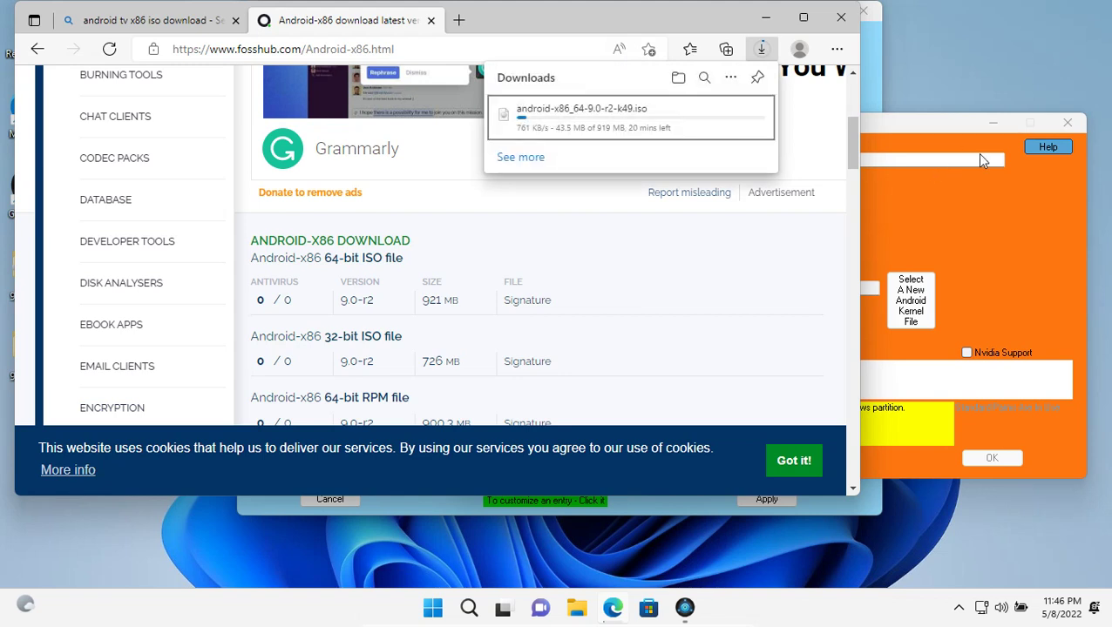
# Return to the Grub2Win slot editor and remove "tv" from the end of the Android entry's title.
pyautogui.click(976, 153)
pyautogui.click(795, 160)
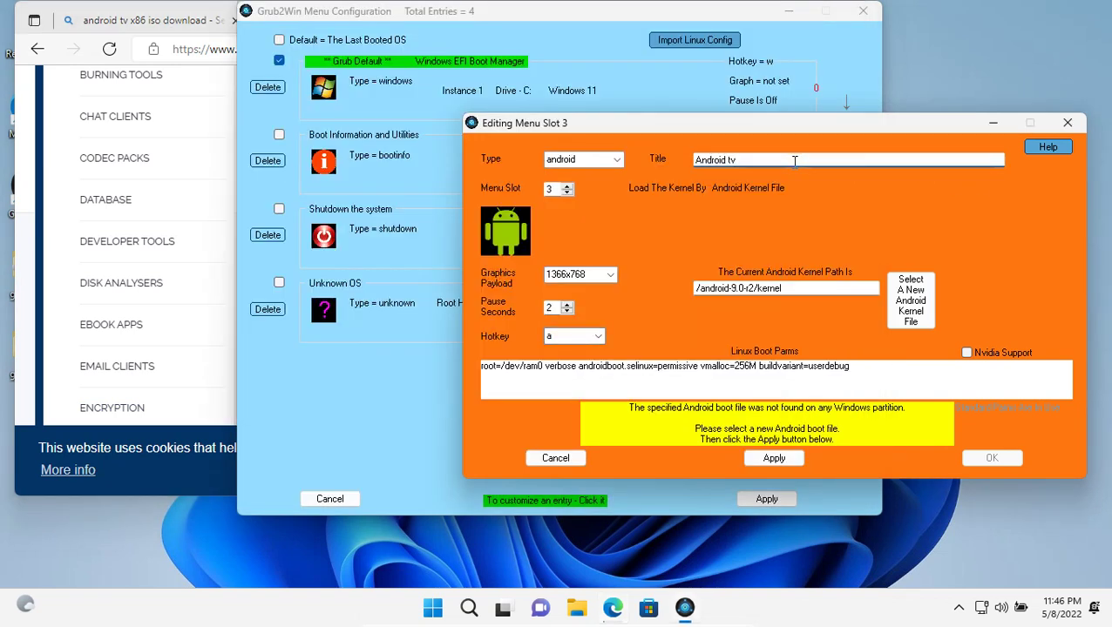
pyautogui.press('BackSpace')
pyautogui.press('BackSpace')
pyautogui.press('BackSpace')
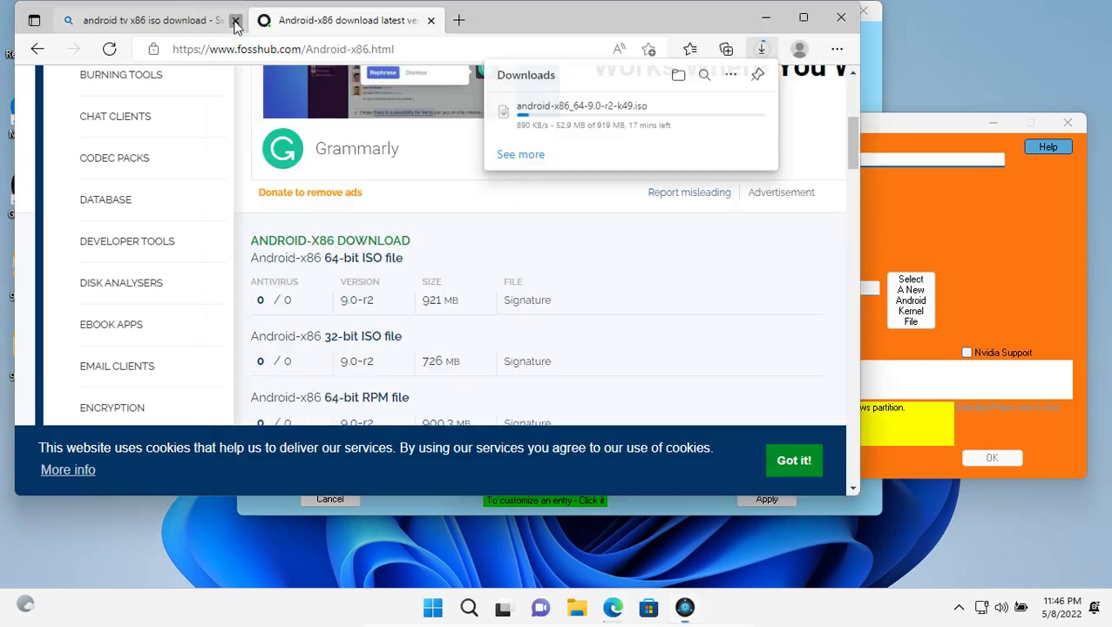
# Close the Bing search page in the browser and check the ISO's download progress.
pyautogui.click(234, 20)
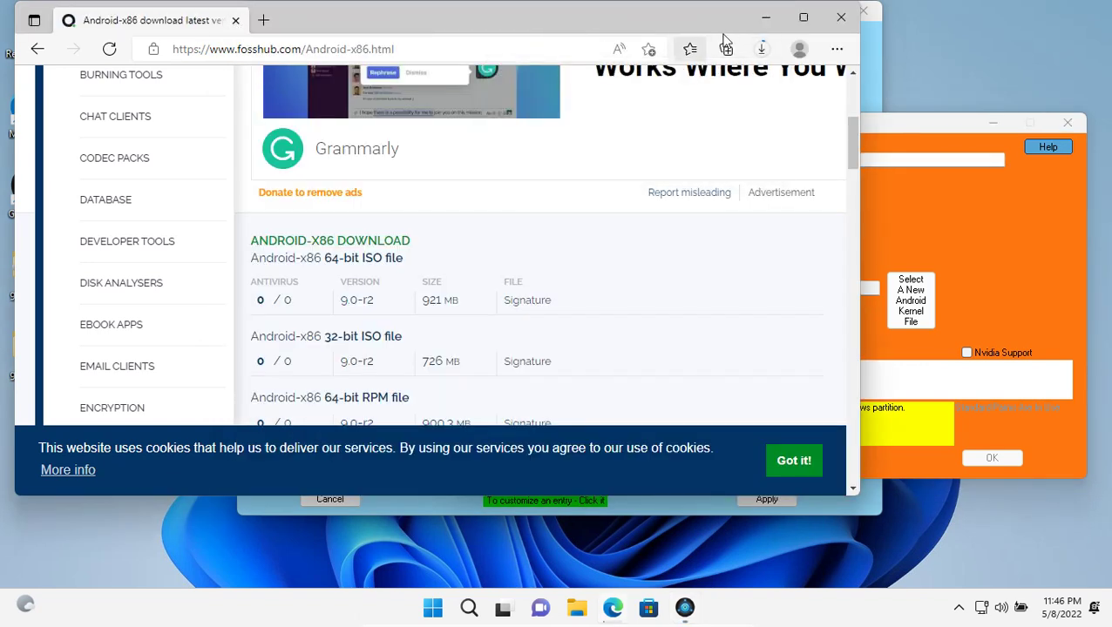
pyautogui.click(762, 49)
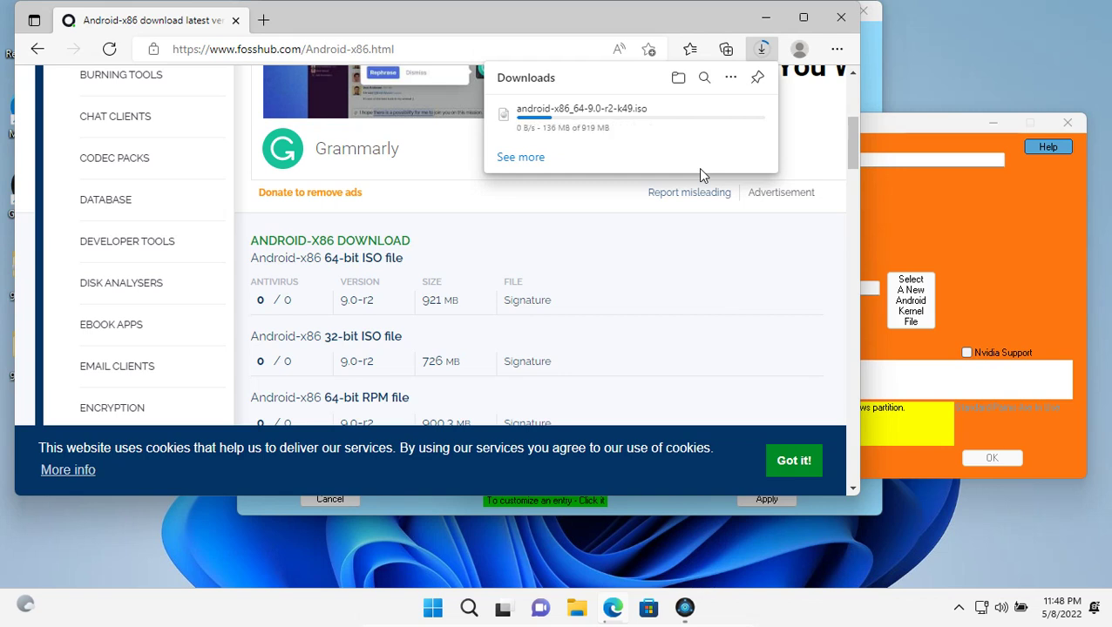
# Switch to the host desktop, open Chrome with the channel profile and search Google for "samfirm".
pyautogui.moveTo(700, 120)
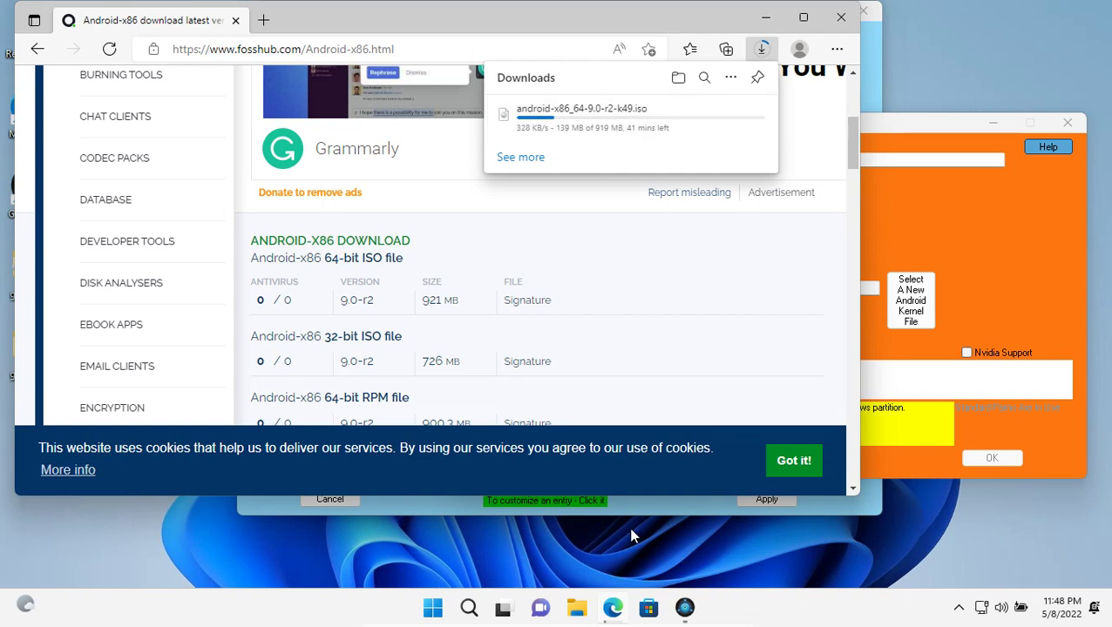
pyautogui.click(685, 608)
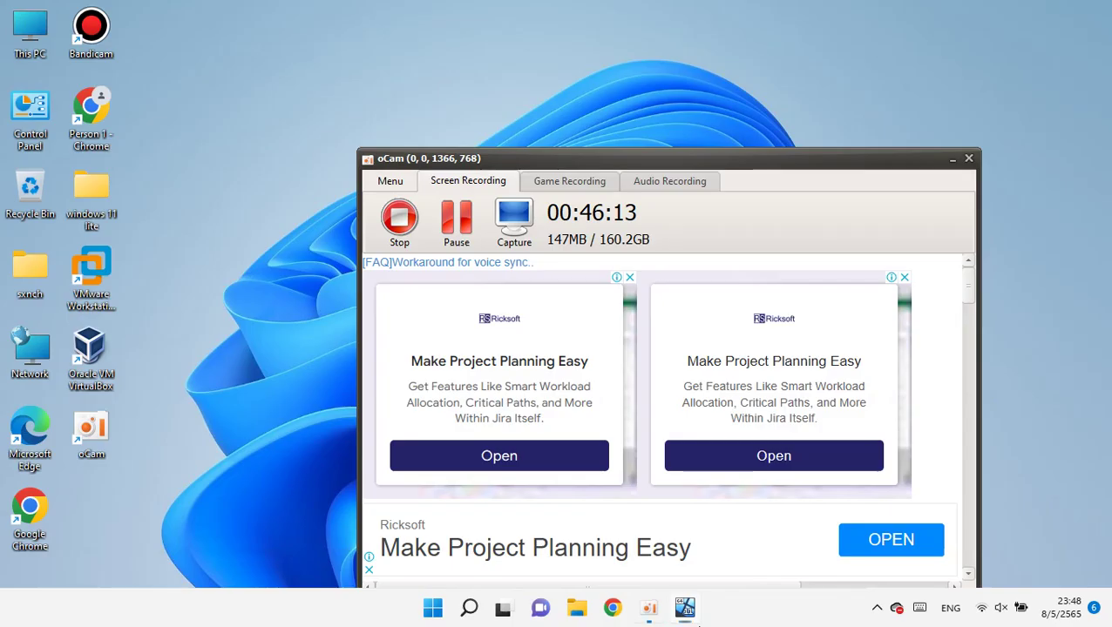
pyautogui.click(613, 608)
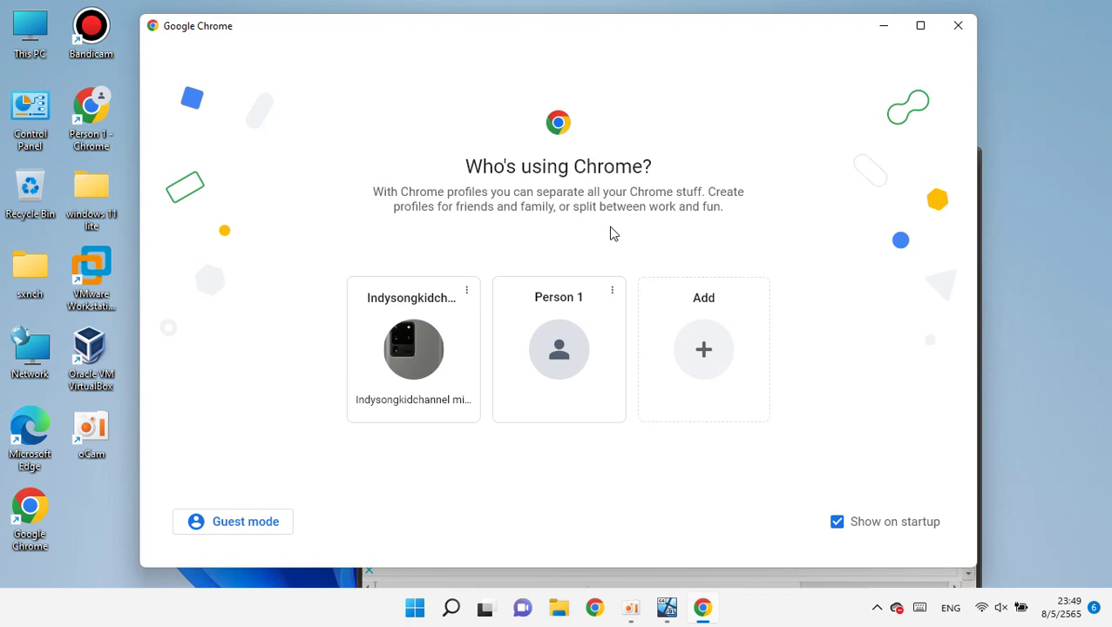
pyautogui.click(409, 417)
pyautogui.write('samf')
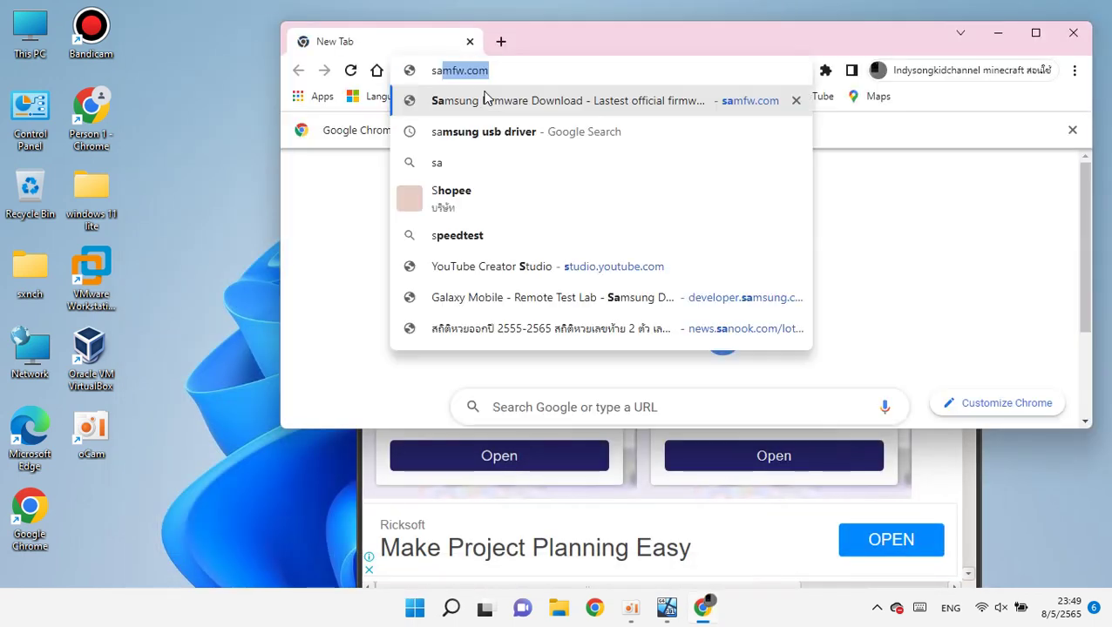
pyautogui.write('irm')
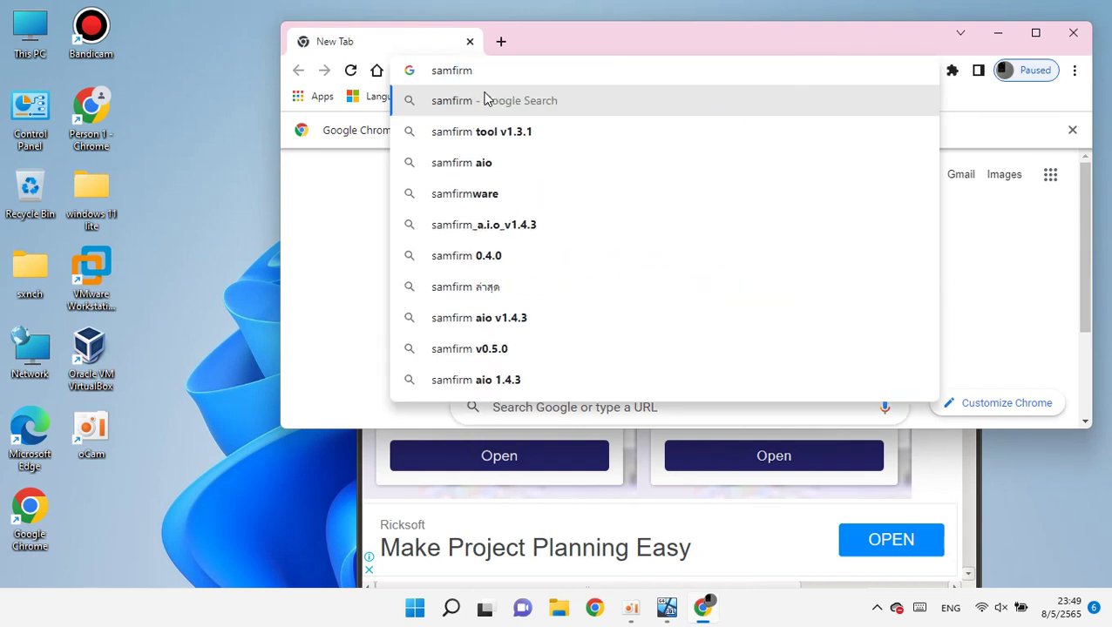
pyautogui.press('Return')
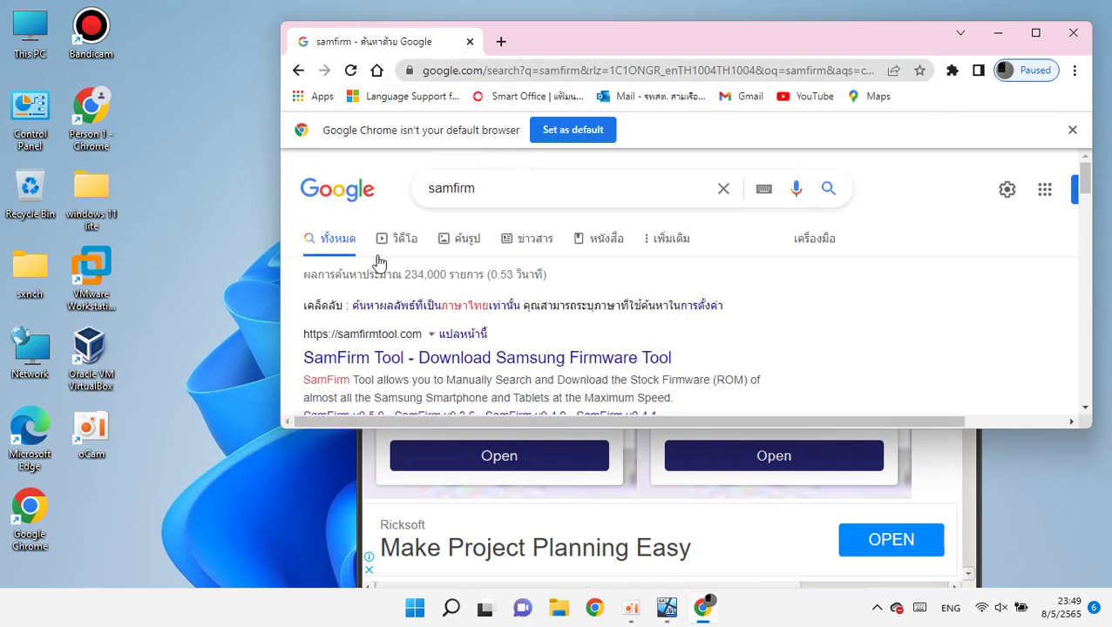
# Look over the SamFirms: Samsung Galaxy Firmware Download site and go back to the search results.
pyautogui.scroll(-2, 558, 266)
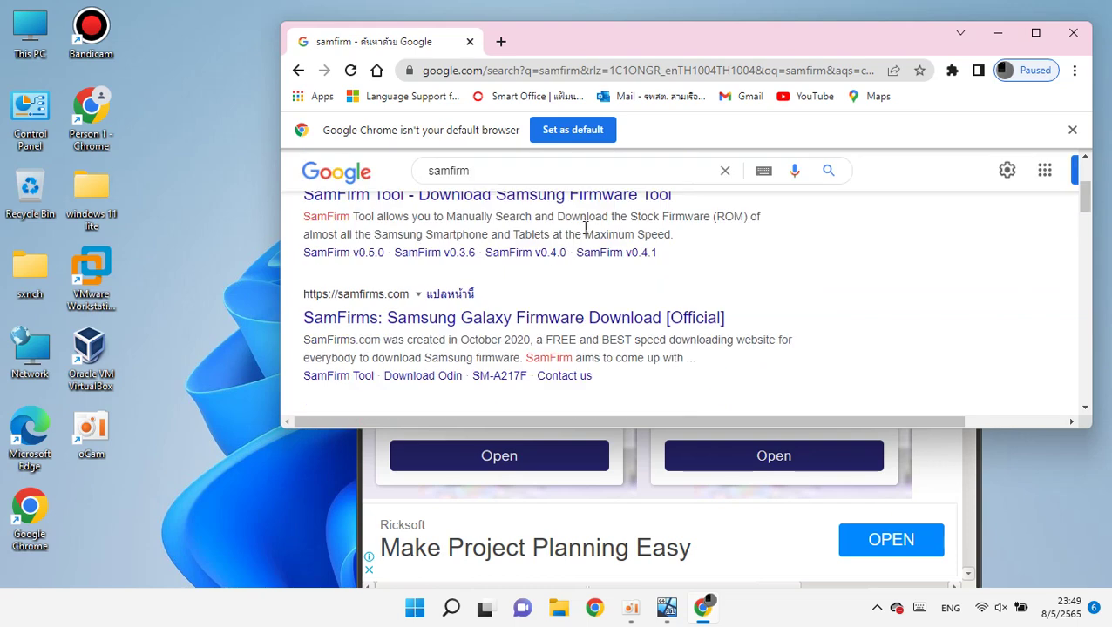
pyautogui.click(590, 320)
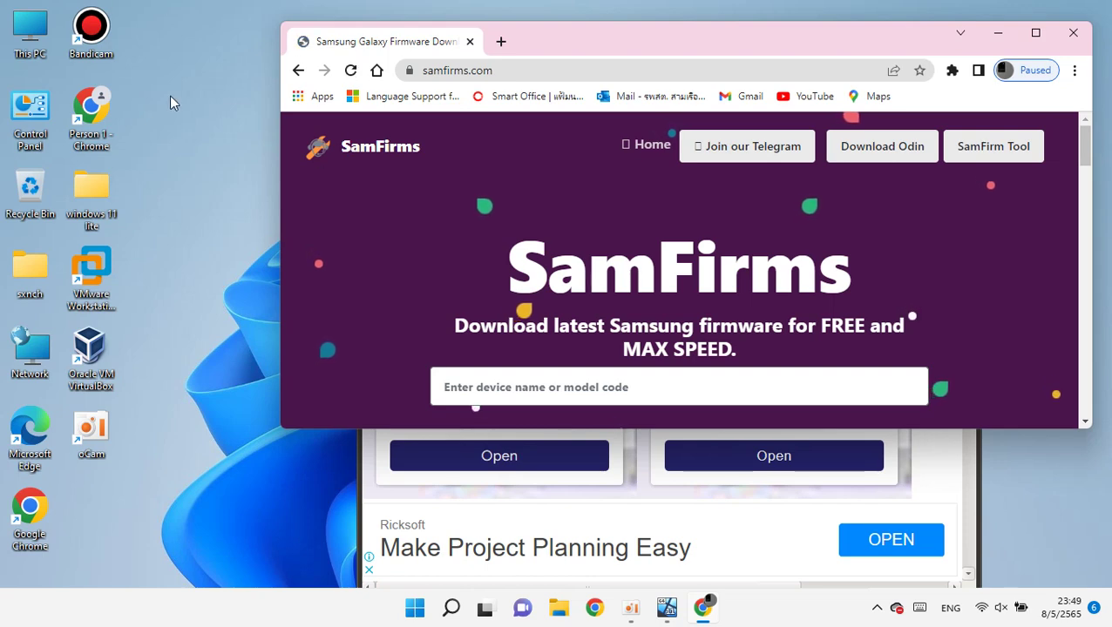
pyautogui.scroll(-3, 280, 168)
pyautogui.click(298, 70)
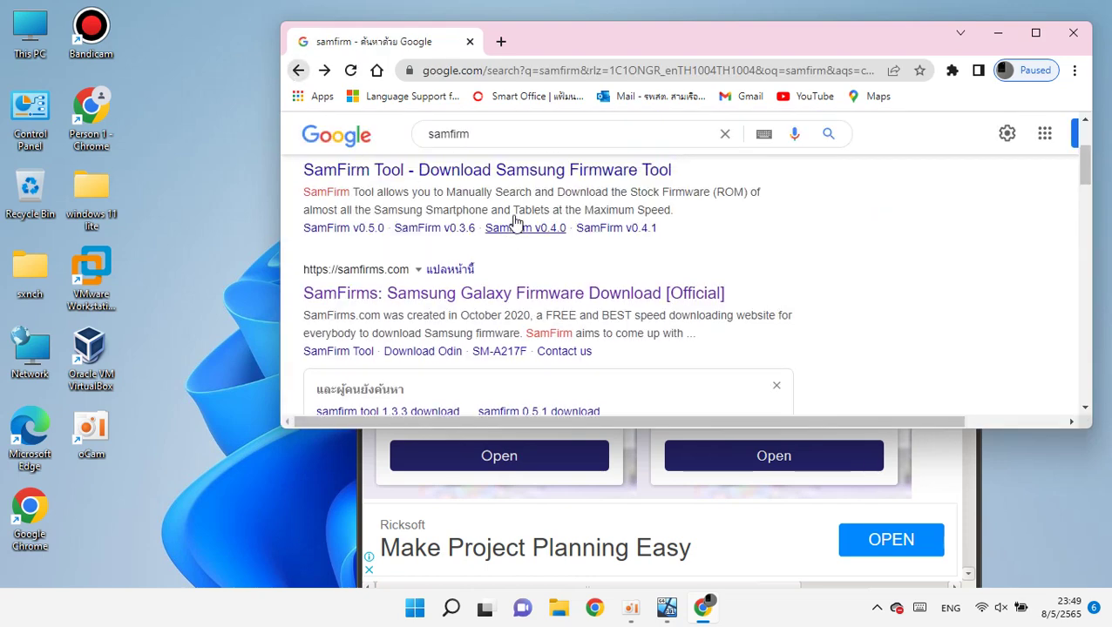
# Search for "samfirm 0.5.1 download" and open the samfirmtool.com SamFirm v0.5.0 page in a maximized browser window.
pyautogui.scroll(2, 492, 301)
pyautogui.click(556, 155)
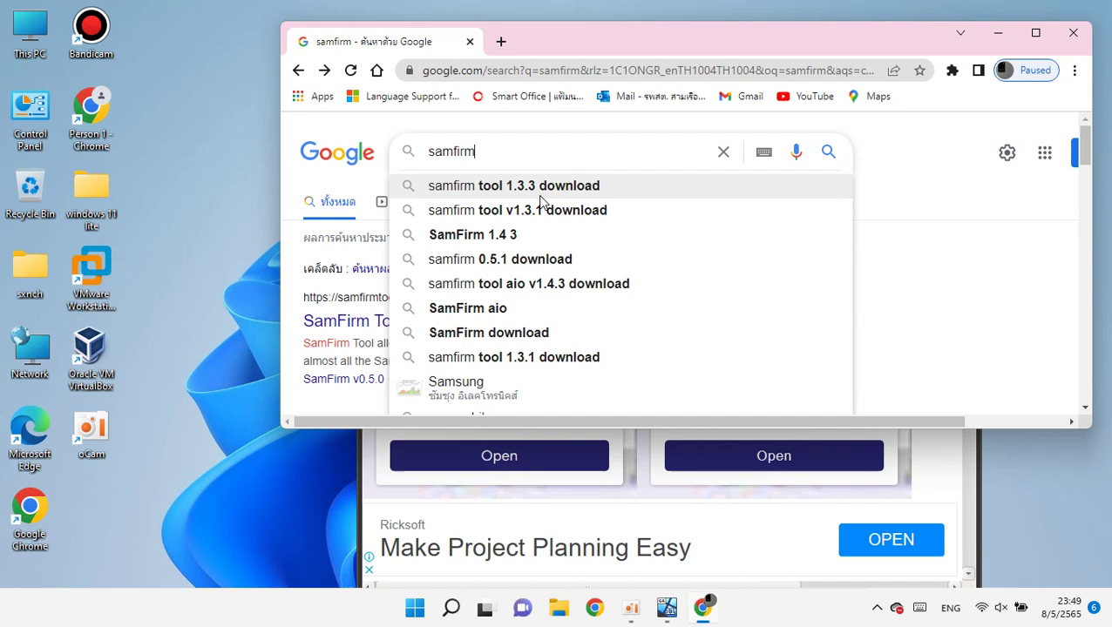
pyautogui.click(554, 259)
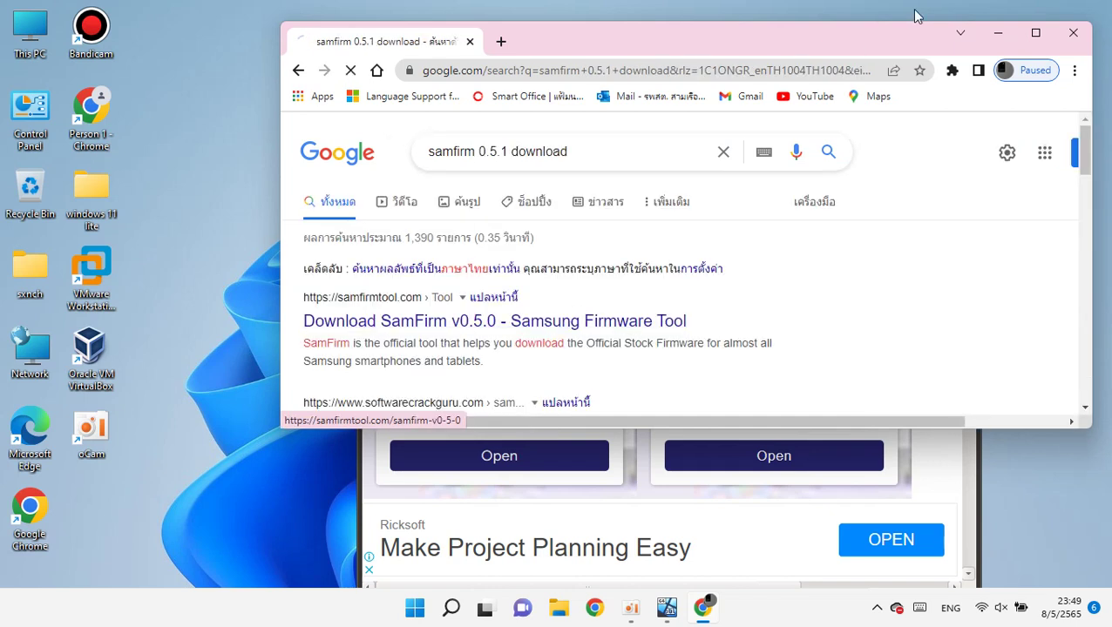
pyautogui.click(1035, 32)
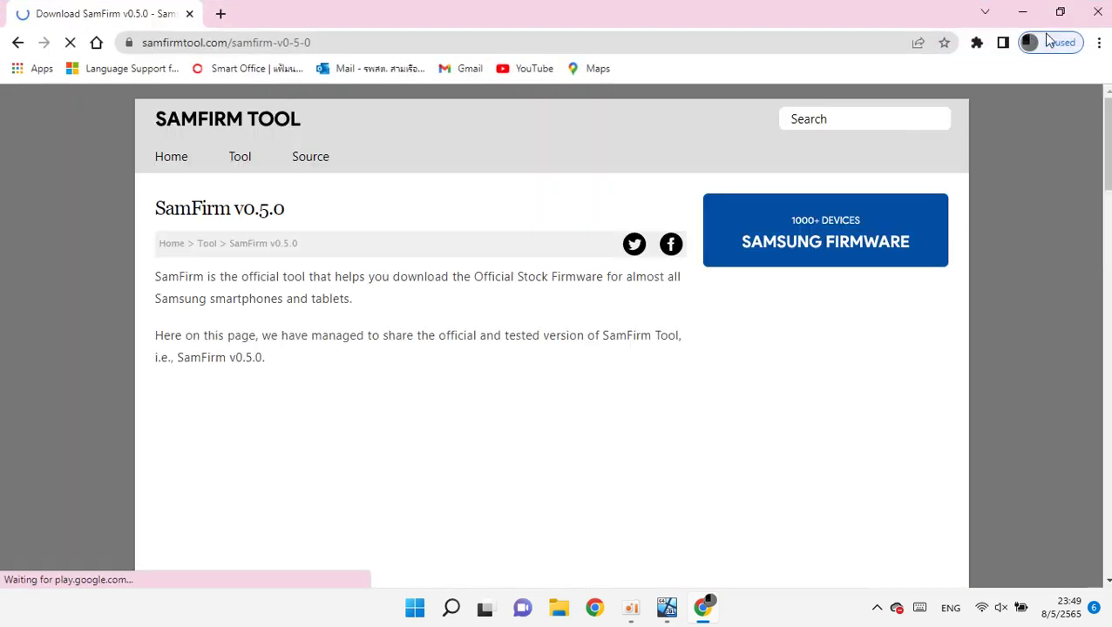
pyautogui.click(631, 608)
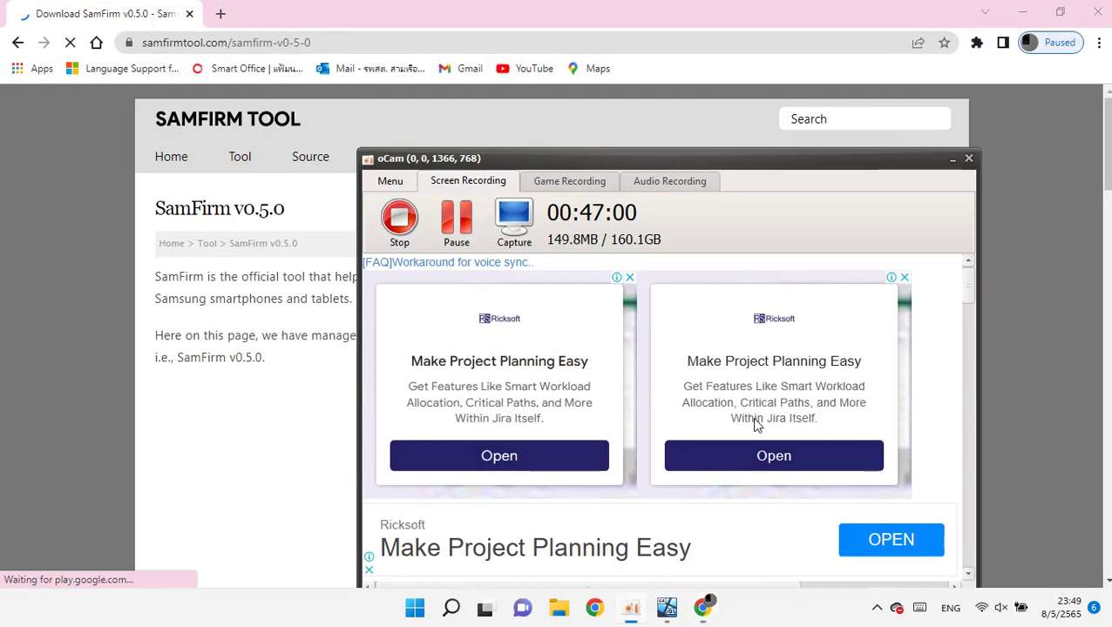
pyautogui.click(952, 159)
# Download SamFirm_v0.5.0.zip from the Mediafire mirror.
pyautogui.scroll(-10, 349, 331)
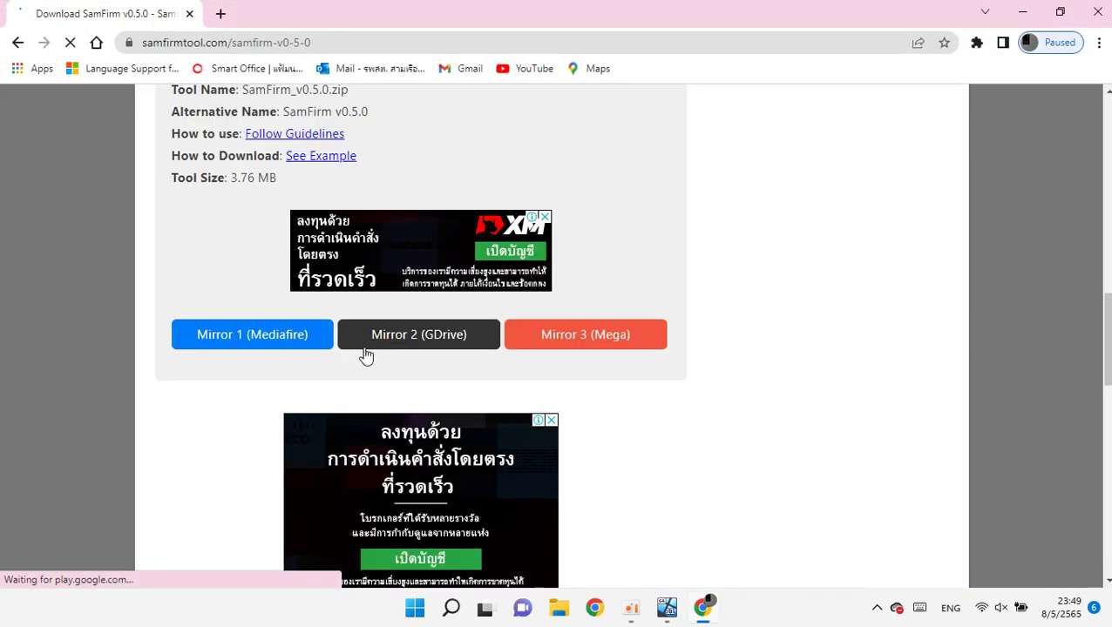
pyautogui.click(281, 339)
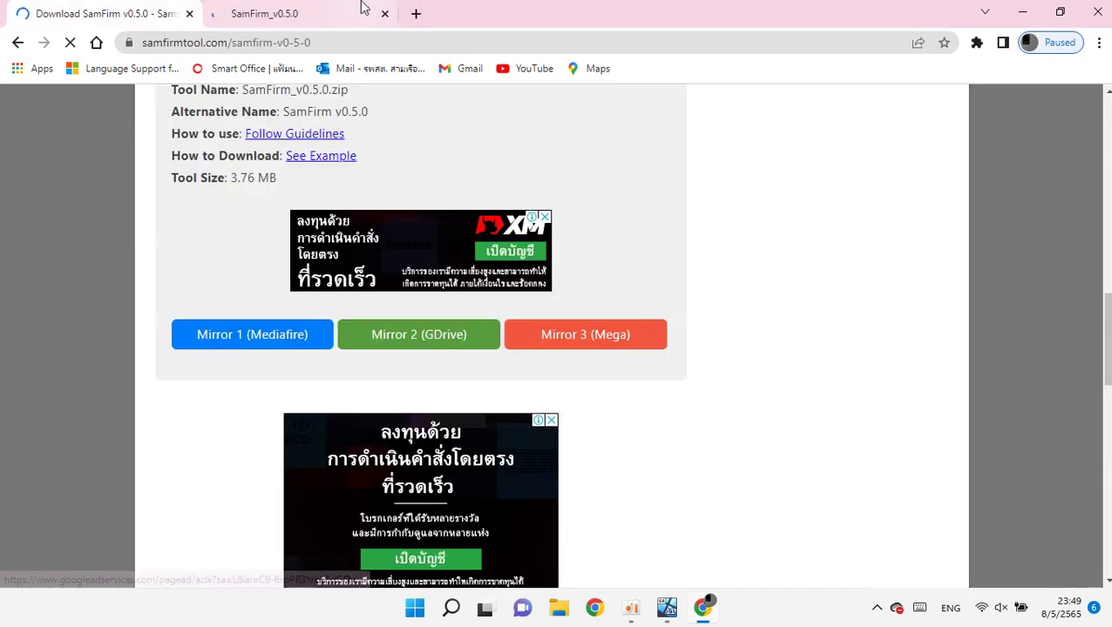
pyautogui.click(362, 8)
pyautogui.click(839, 220)
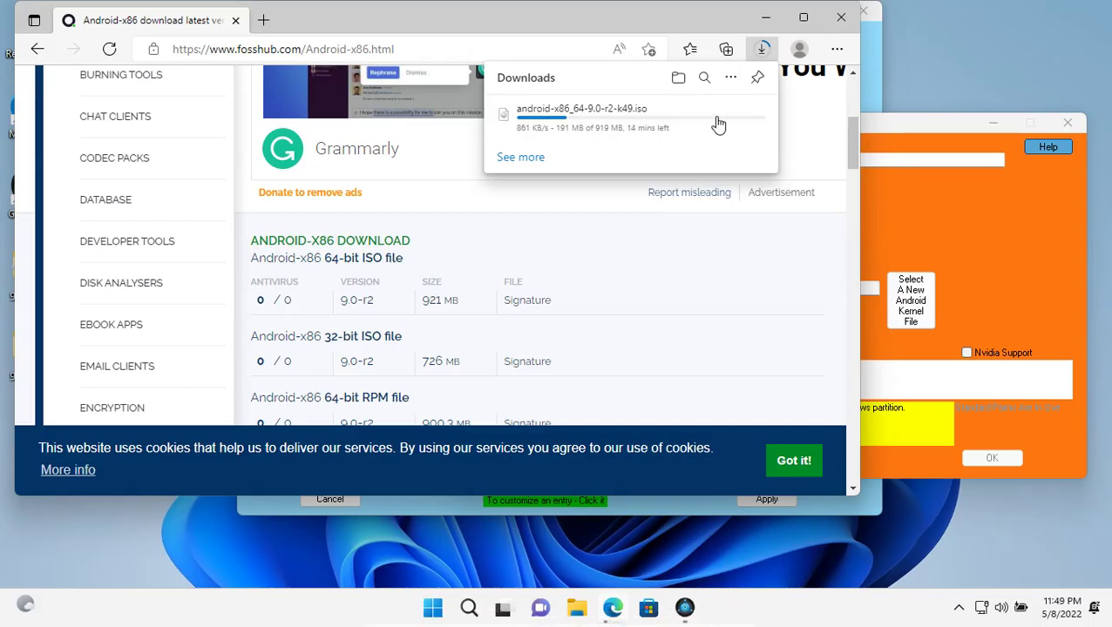
# In the virtual machine, glance at the Grub2Win slot editor and recheck the Android-x86 ISO download in the browser.
pyautogui.click(766, 17)
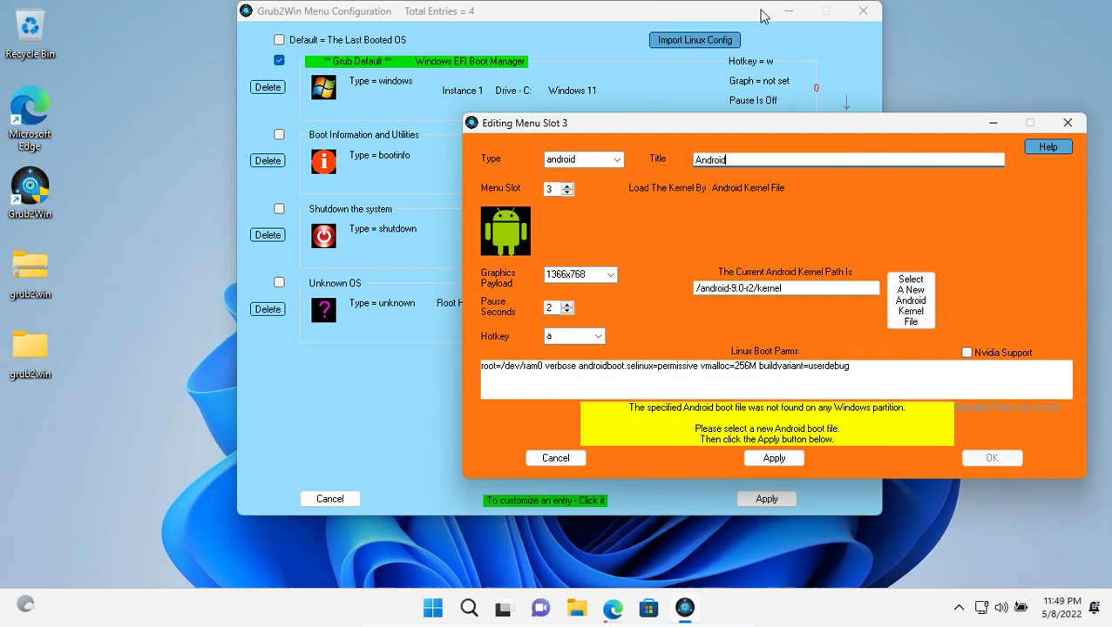
pyautogui.click(608, 612)
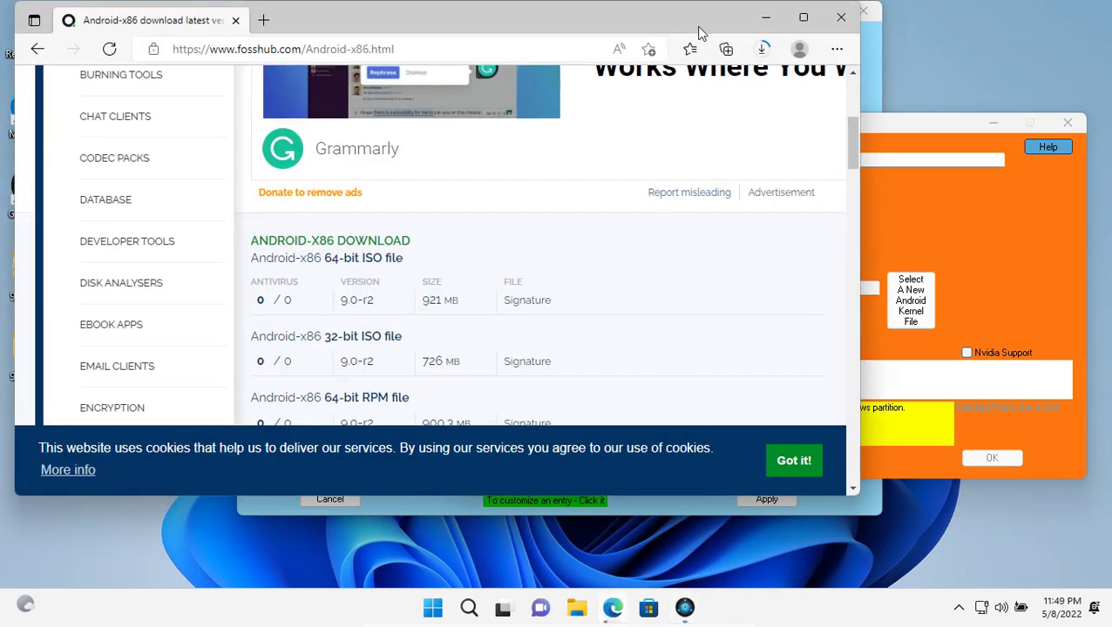
pyautogui.click(766, 44)
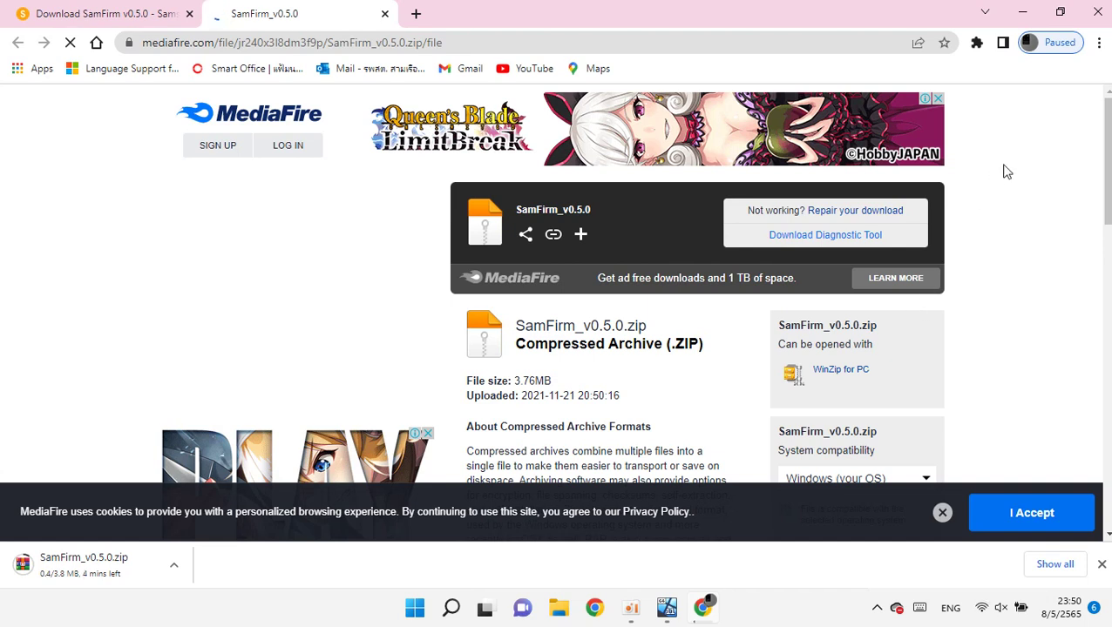
# Return to the "samfirm 0.5.1 download" results in the host's Chrome, look through other SamFirm sources and check the Wi-Fi connection.
pyautogui.click(27, 13)
pyautogui.click(17, 42)
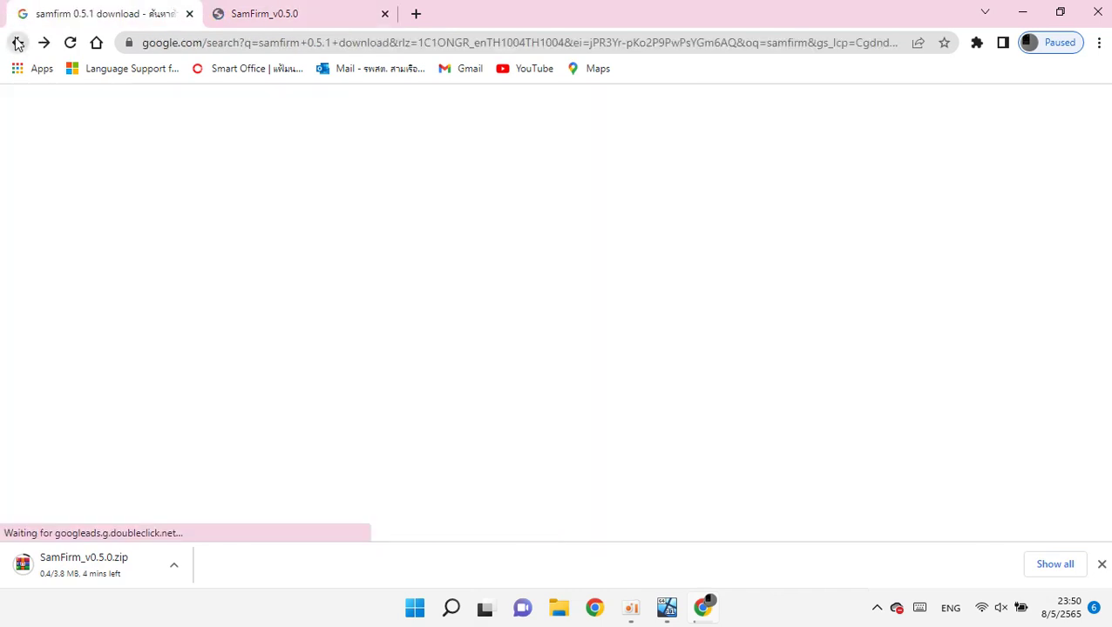
pyautogui.scroll(-4, 213, 185)
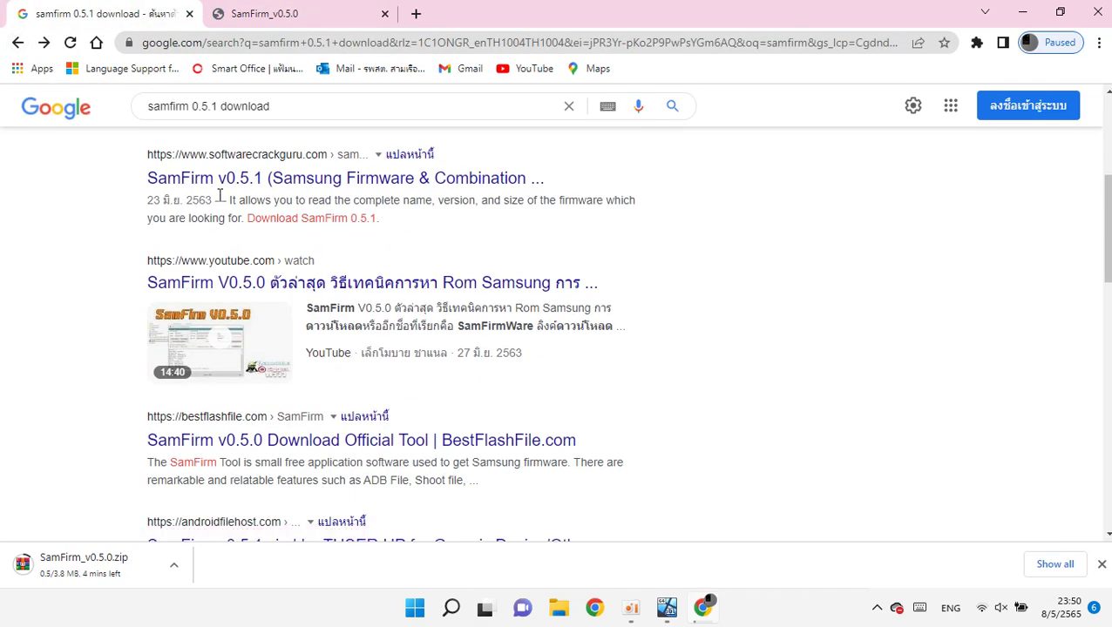
pyautogui.scroll(-2, 220, 195)
pyautogui.scroll(-1, 678, 209)
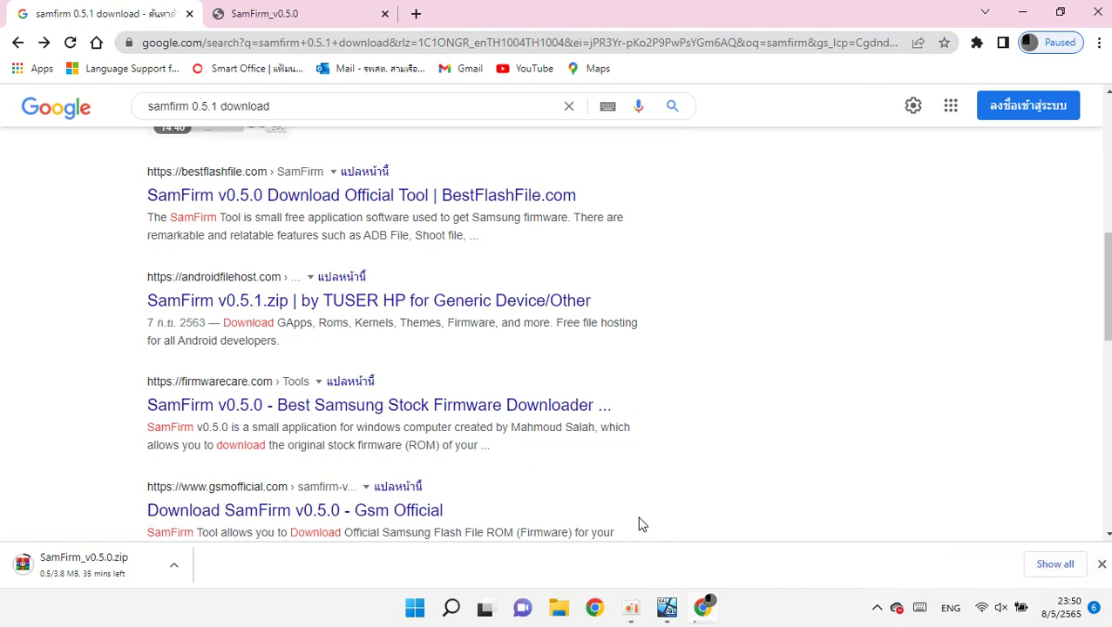
pyautogui.click(982, 606)
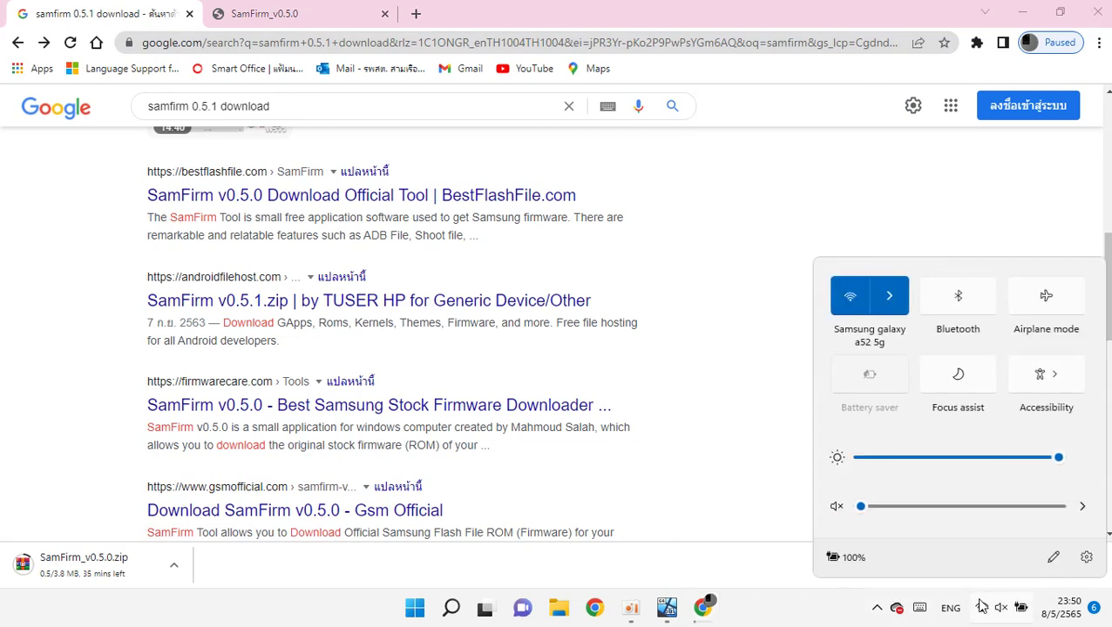
pyautogui.click(659, 385)
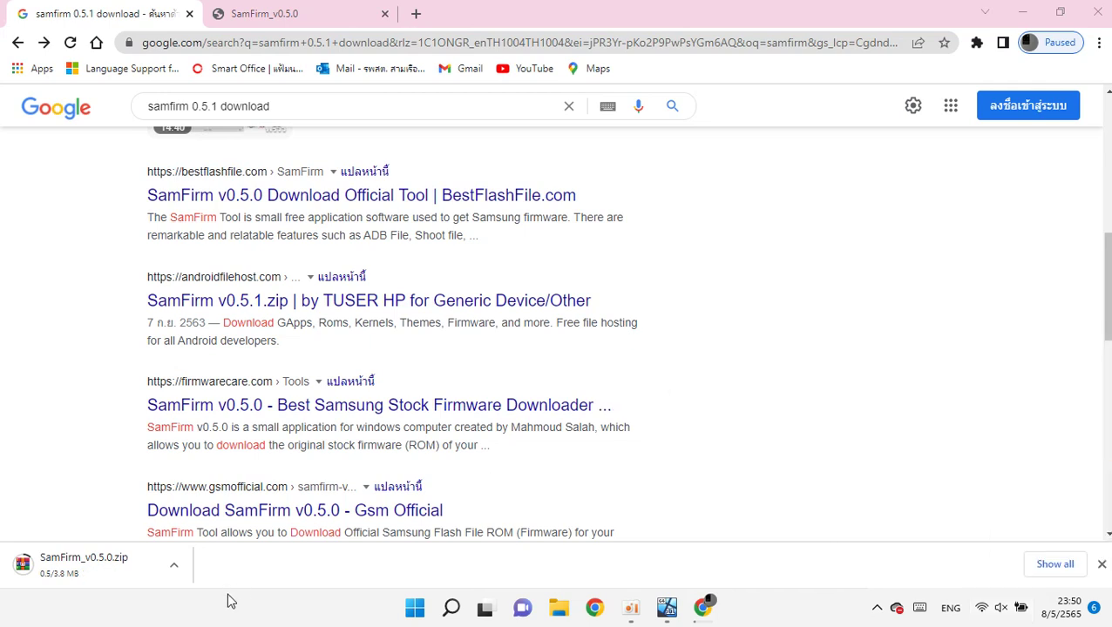
# Open Chrome's Downloads page and close the SamFirm_v0.5.0 MediaFire page.
pyautogui.click(1100, 44)
pyautogui.click(985, 159)
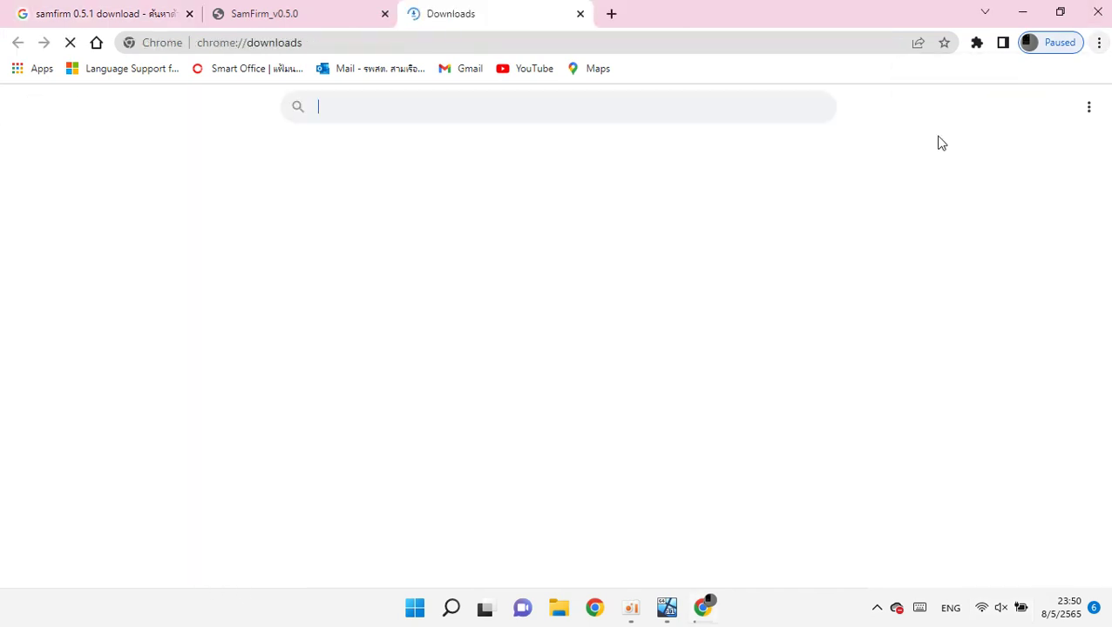
pyautogui.click(382, 21)
pyautogui.click(384, 15)
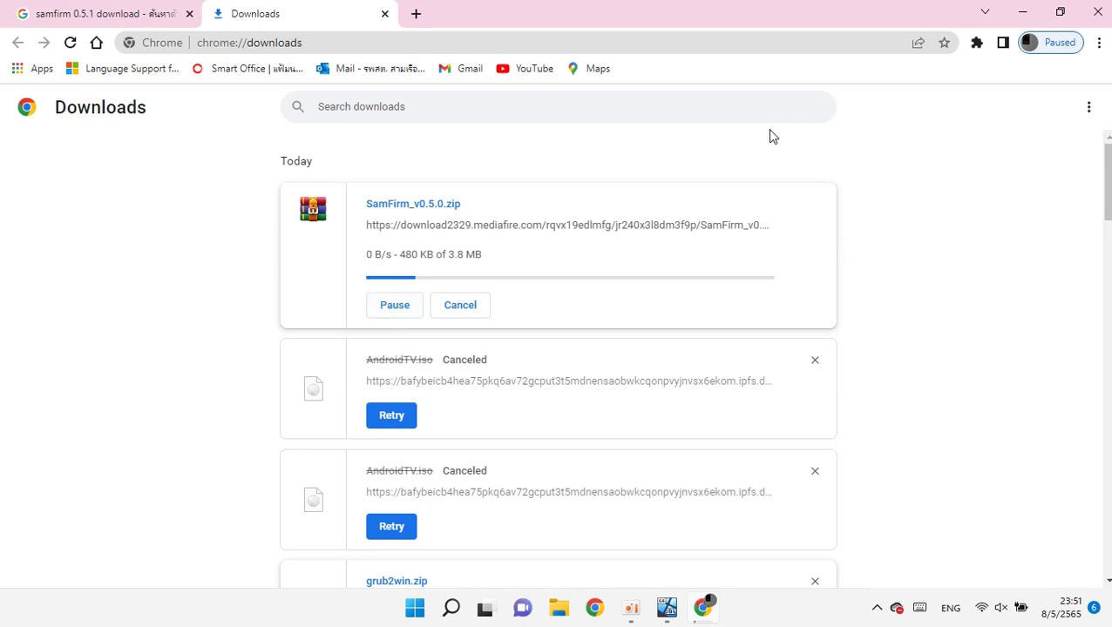
# Look through the download history and try pausing and resuming the SamFirm_v0.5.0.zip download.
pyautogui.scroll(-2, 601, 417)
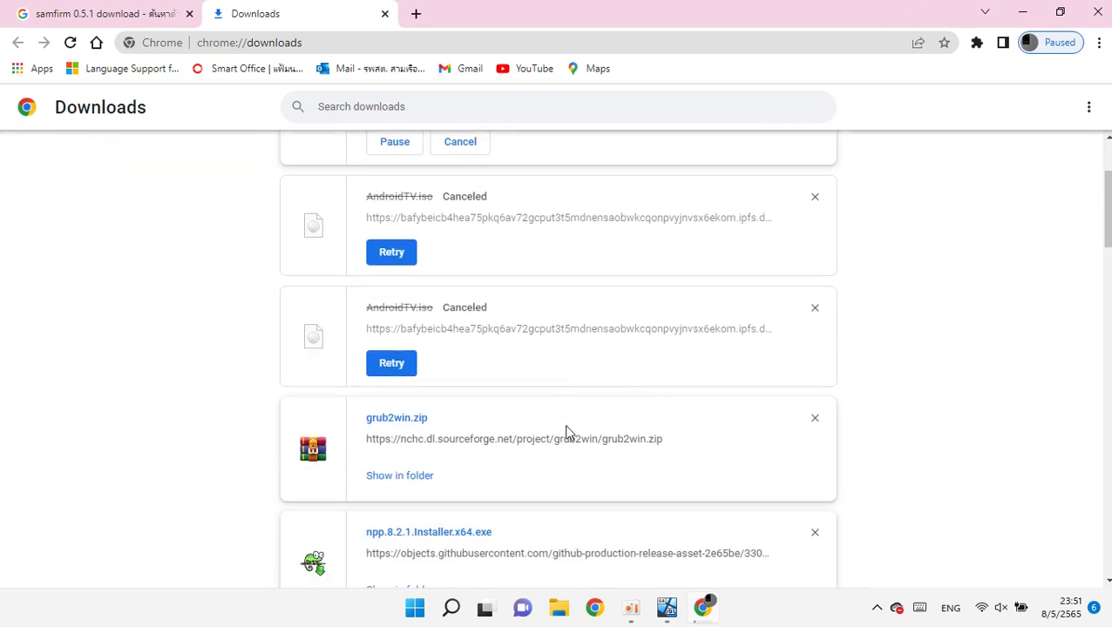
pyautogui.moveTo(667, 607)
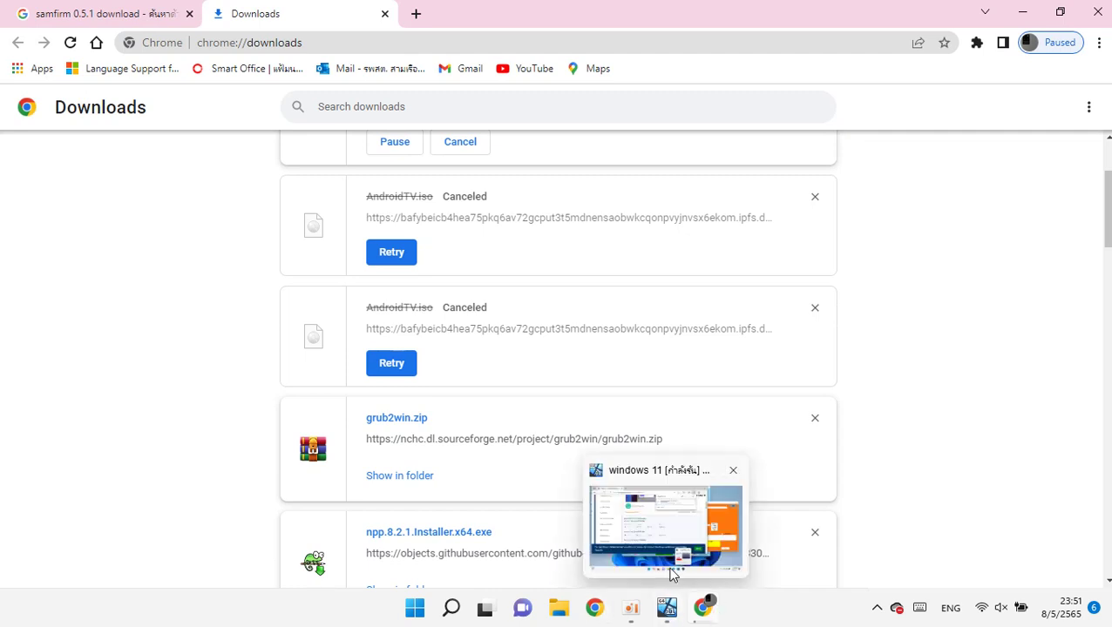
pyautogui.moveTo(668, 572)
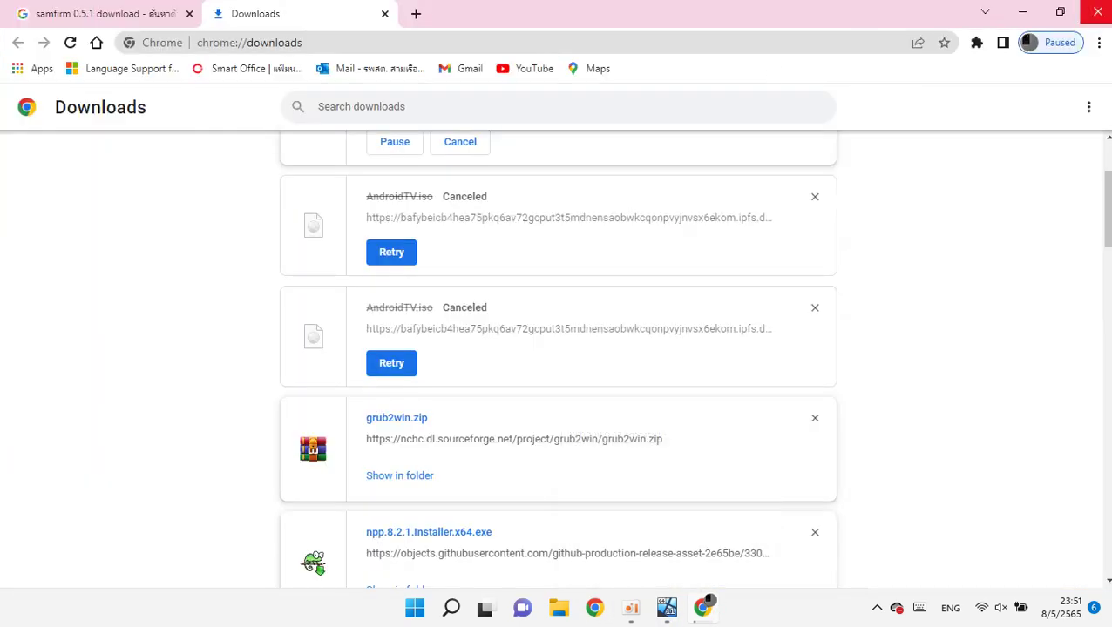
pyautogui.scroll(2, 784, 228)
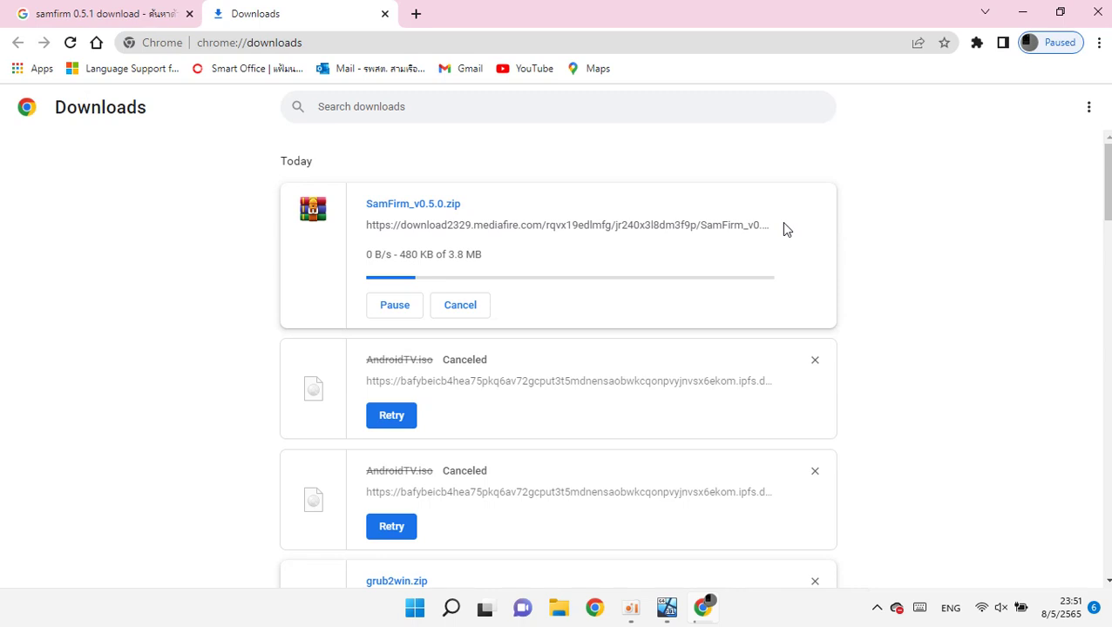
pyautogui.click(390, 305)
pyautogui.click(388, 304)
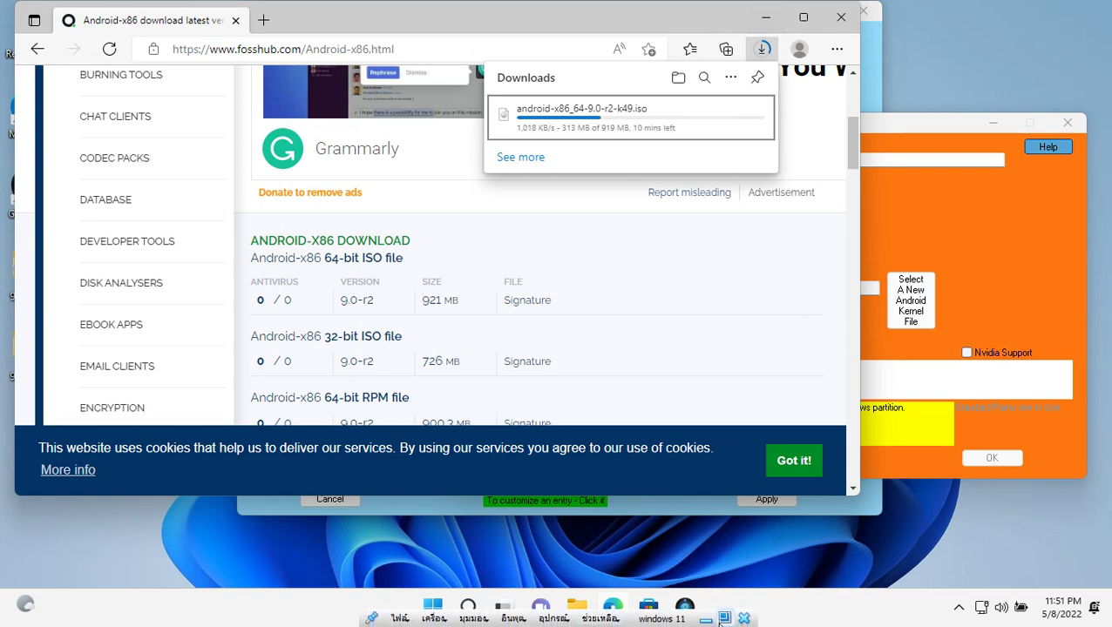
# Take the virtual machine out of full screen and cancel the SamFirm_v0.5.0.zip download in the host's Chrome.
pyautogui.click(724, 619)
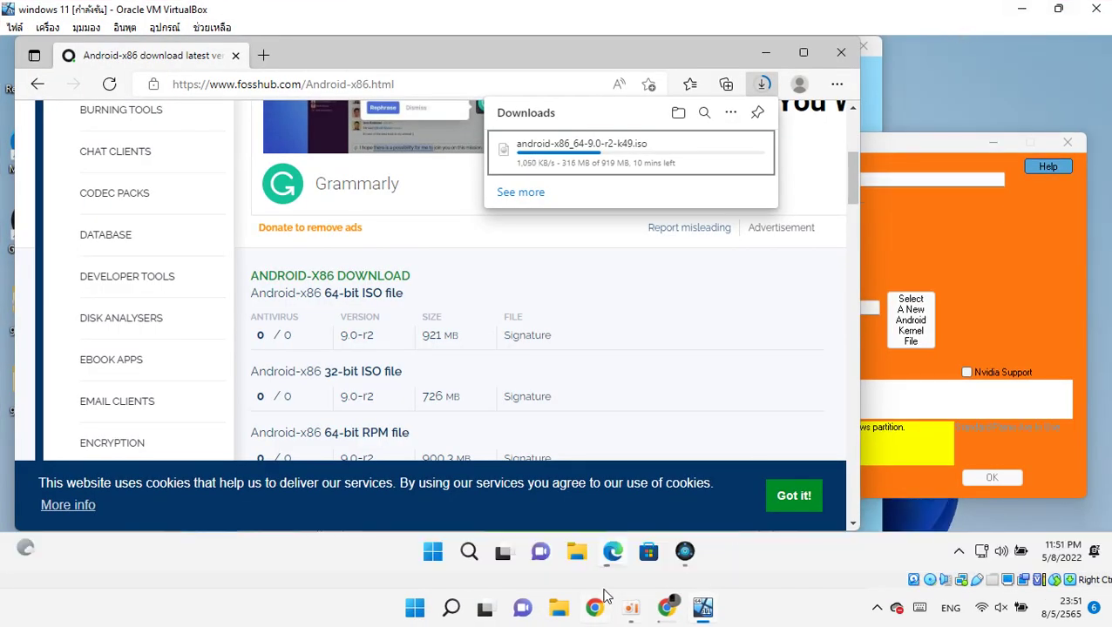
pyautogui.click(601, 608)
pyautogui.click(394, 307)
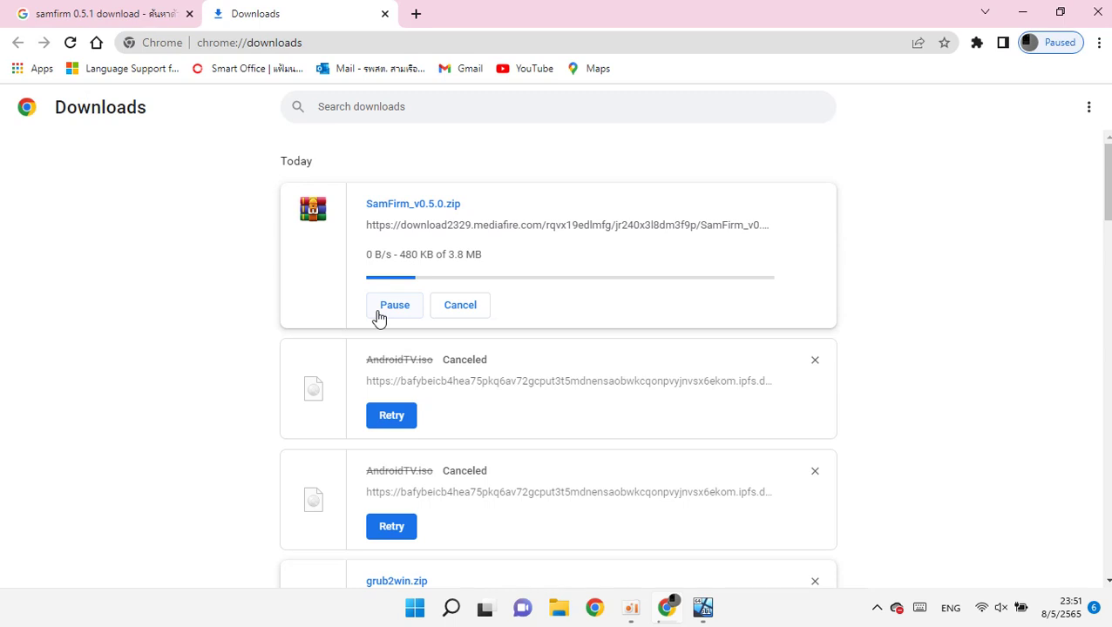
pyautogui.click(438, 301)
# Return to the "samfirm 0.5.1 download" results, open the Gsm Official page for SamFirm v0.5.0 and look through its download mirrors.
pyautogui.click(30, 9)
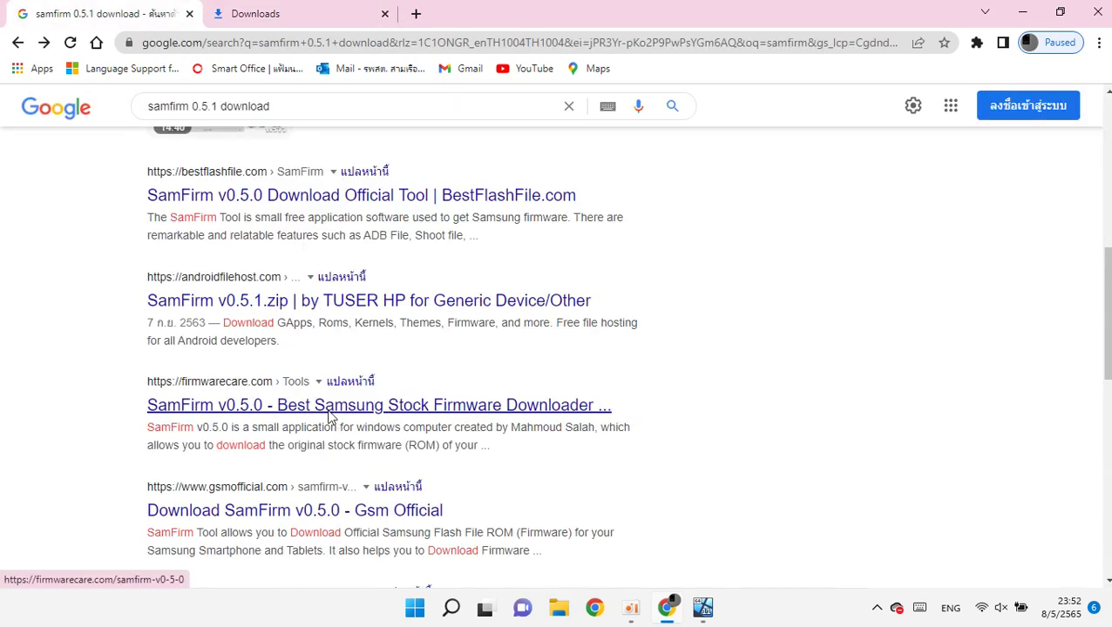
pyautogui.scroll(-2, 340, 405)
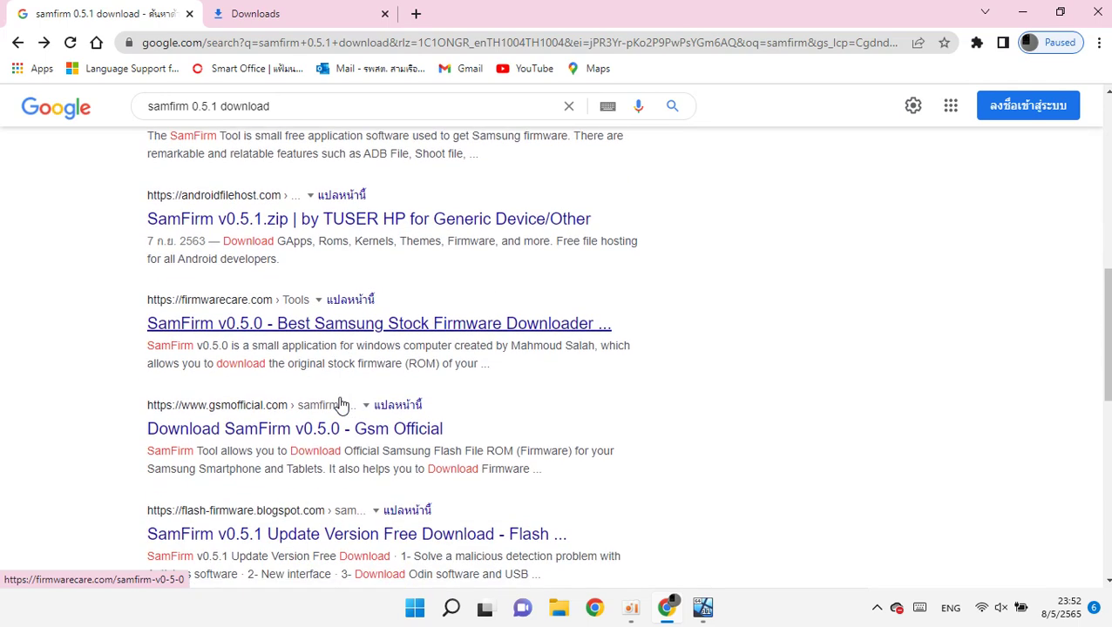
pyautogui.click(289, 440)
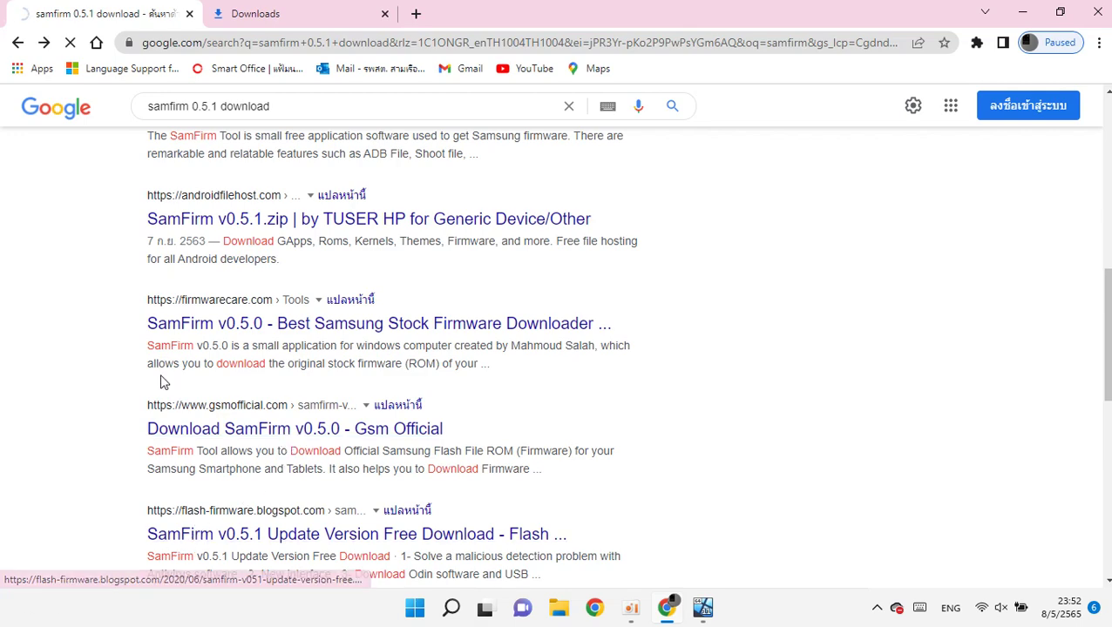
pyautogui.scroll(-5, 293, 342)
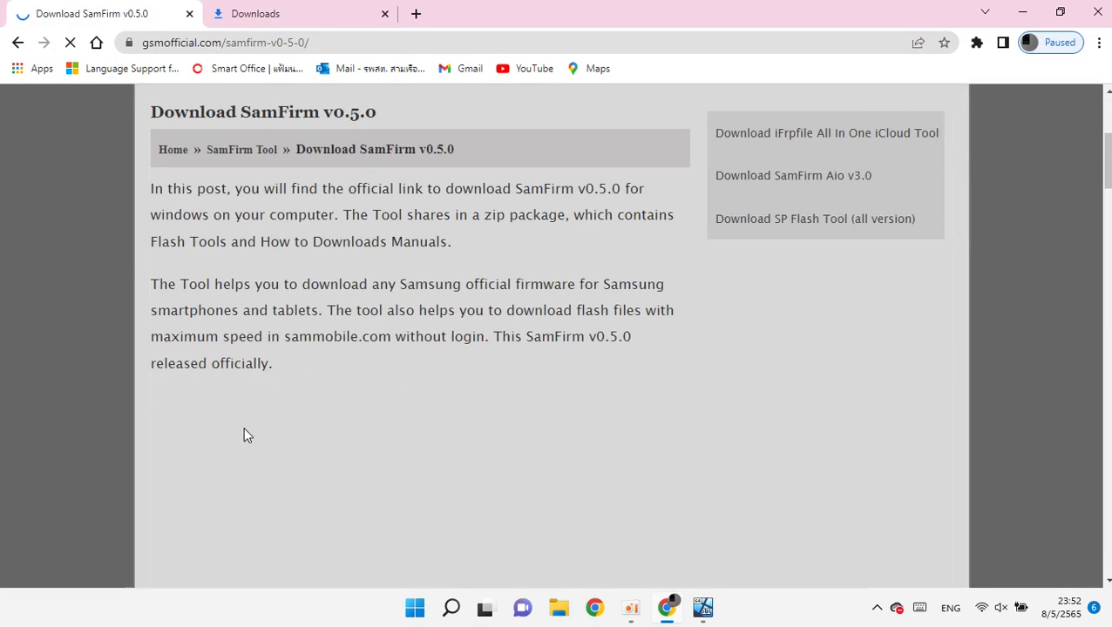
pyautogui.scroll(-4, 329, 355)
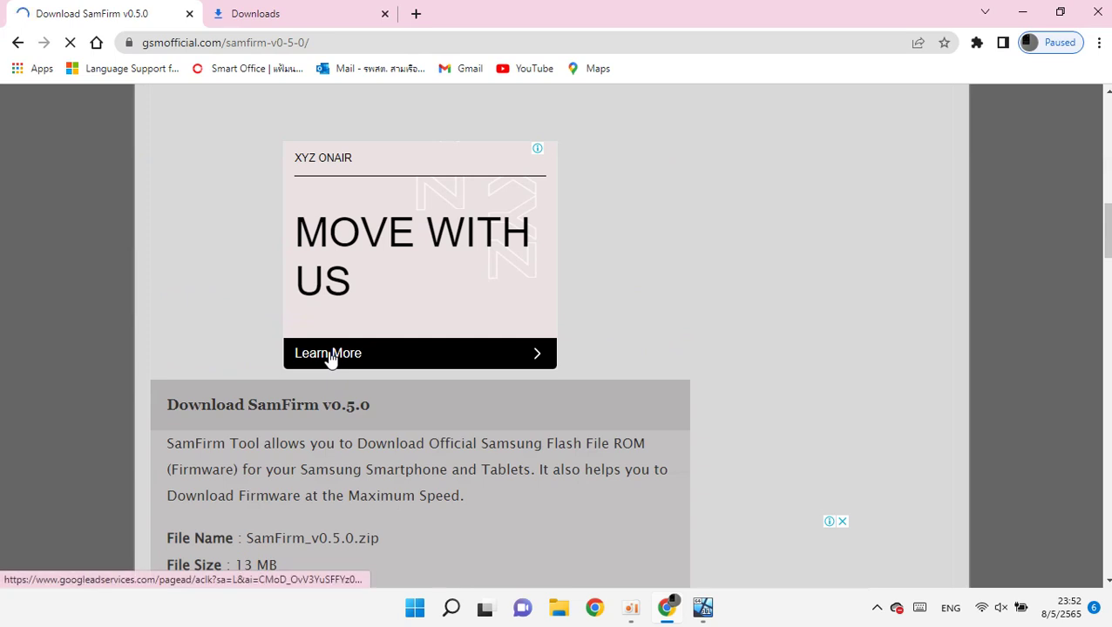
pyautogui.scroll(-3, 329, 356)
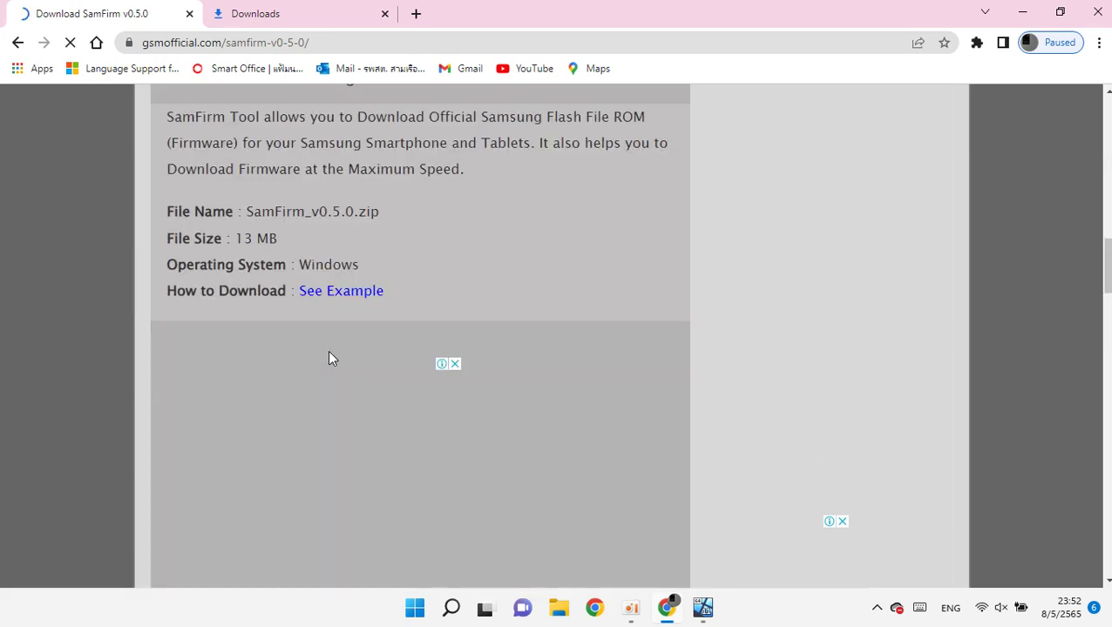
pyautogui.scroll(-3, 329, 358)
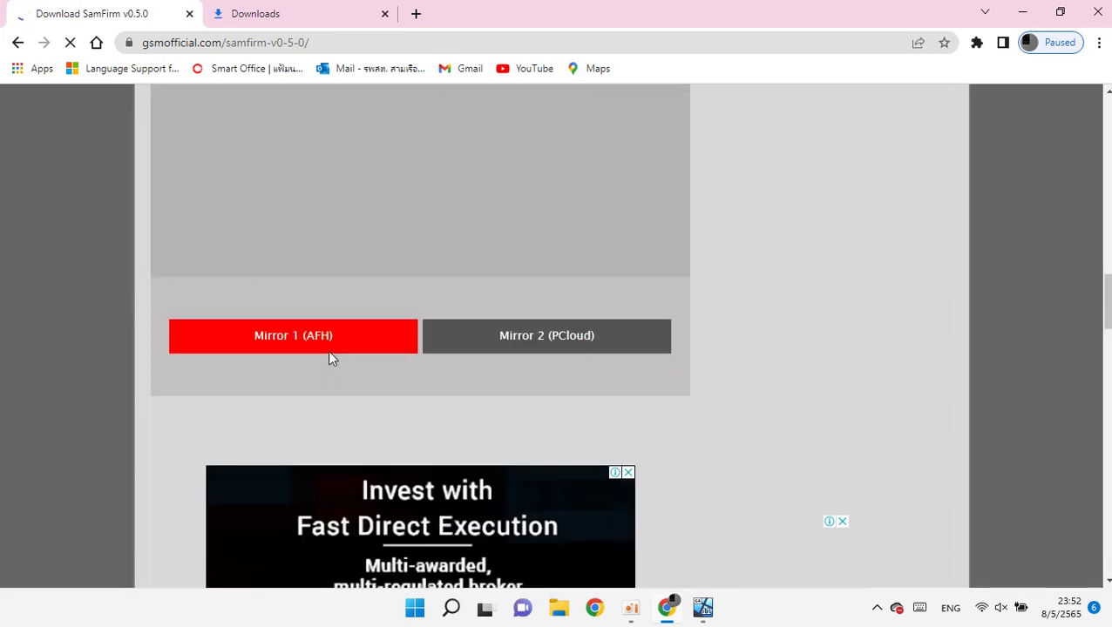
# Go back from the Gsm Official page to the Google results and select the whole search query.
pyautogui.click(18, 41)
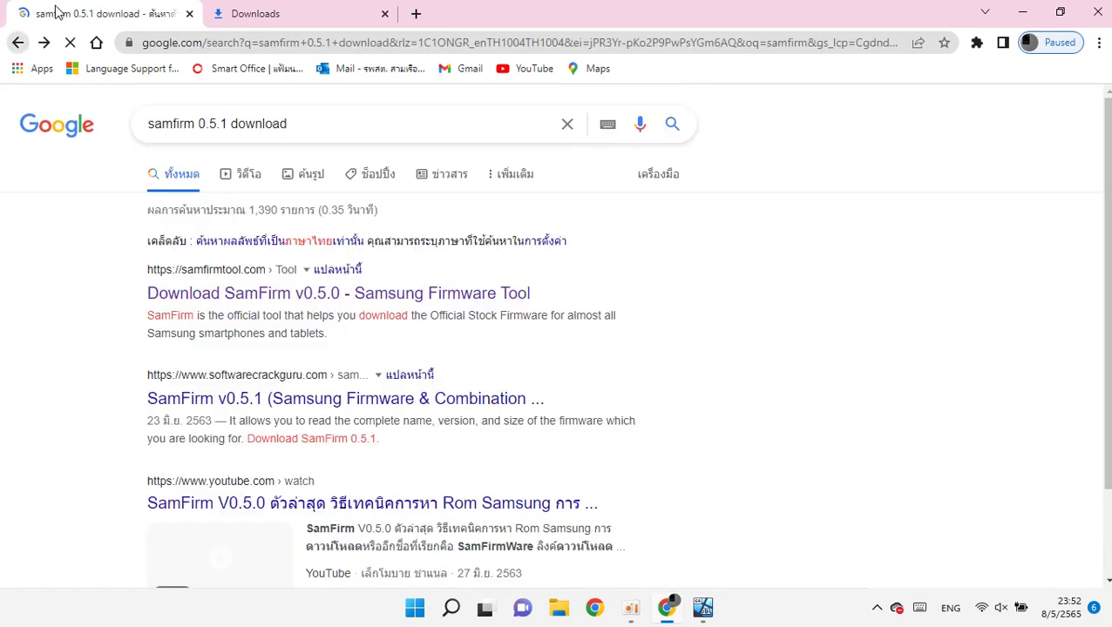
pyautogui.scroll(10, 310, 191)
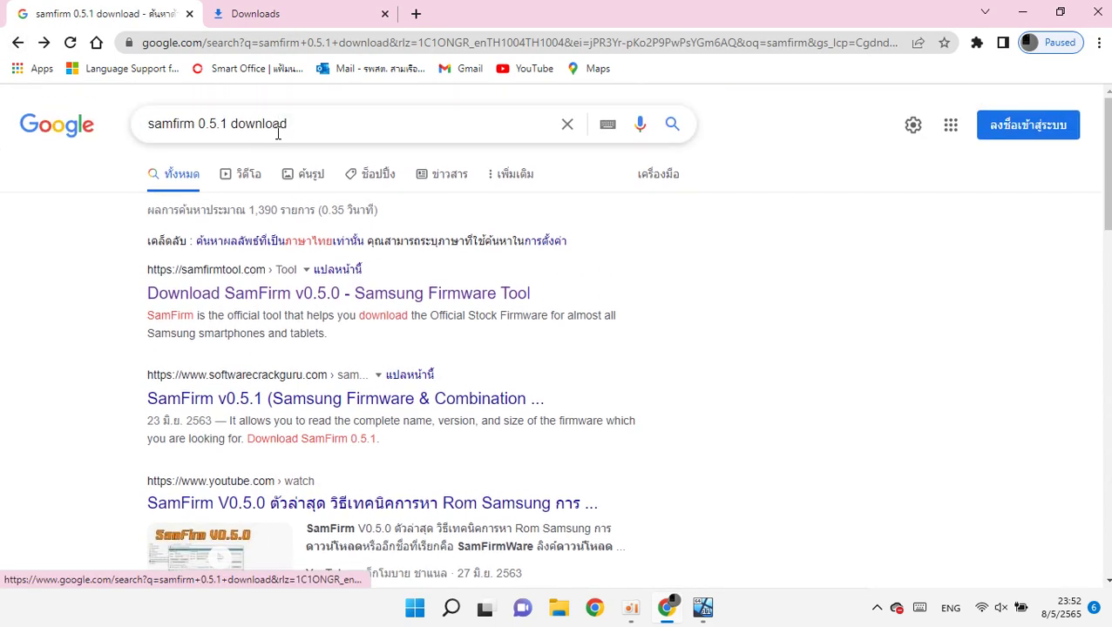
pyautogui.moveTo(307, 122); pyautogui.dragTo(4, 229)
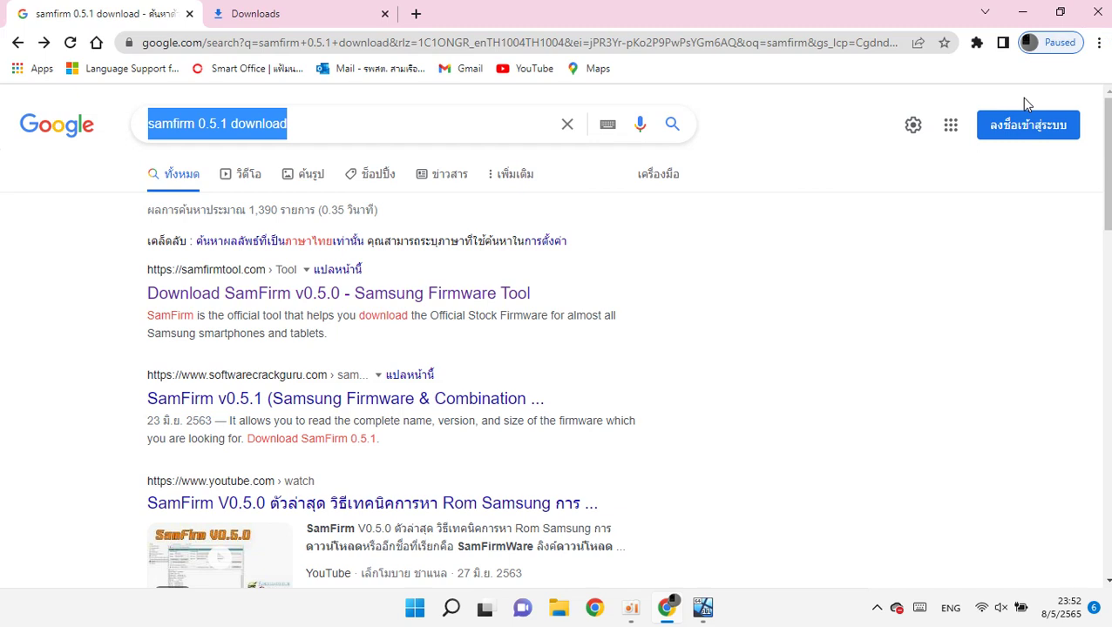
# Open File Explorer on the host and go to the nested Recovey-Download (CMD) folder inside Downloads.
pyautogui.click(559, 608)
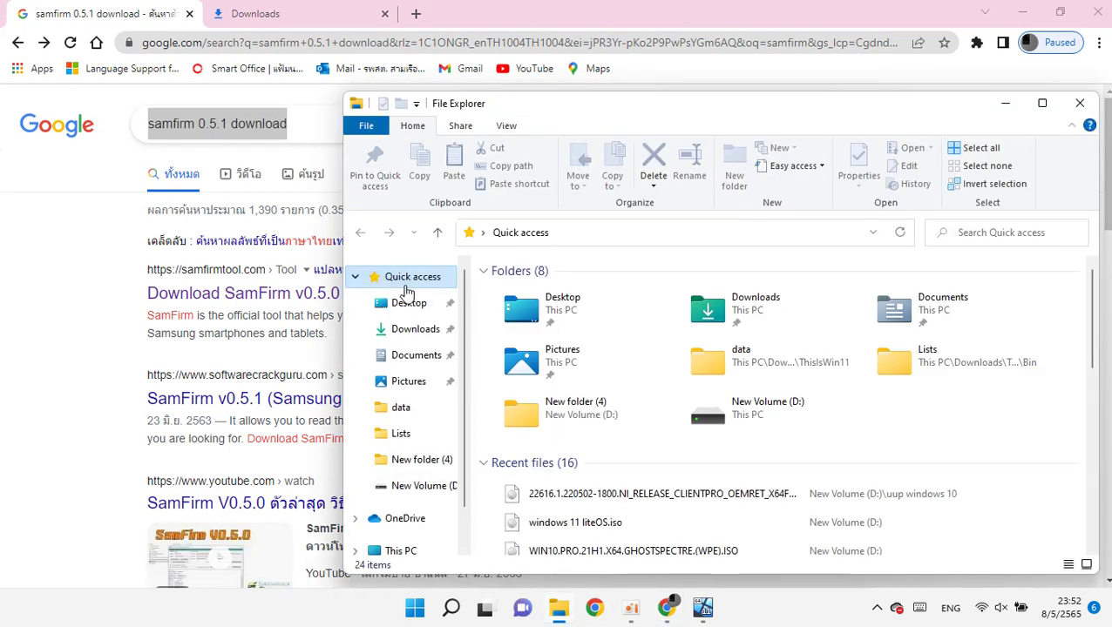
pyautogui.click(403, 333)
pyautogui.scroll(-4, 566, 362)
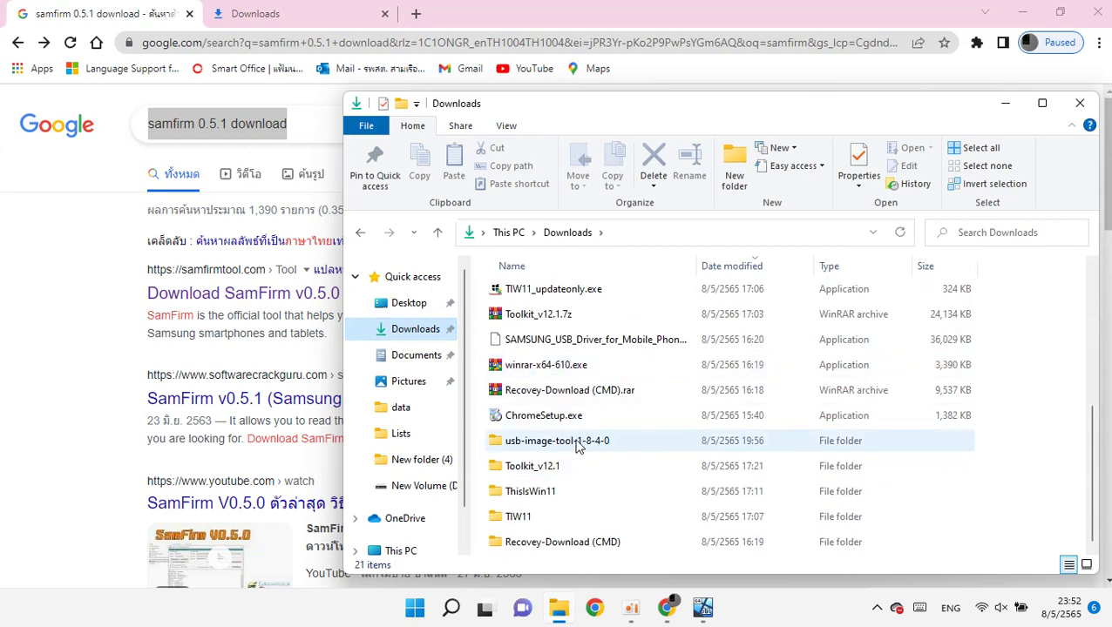
pyautogui.click(608, 543)
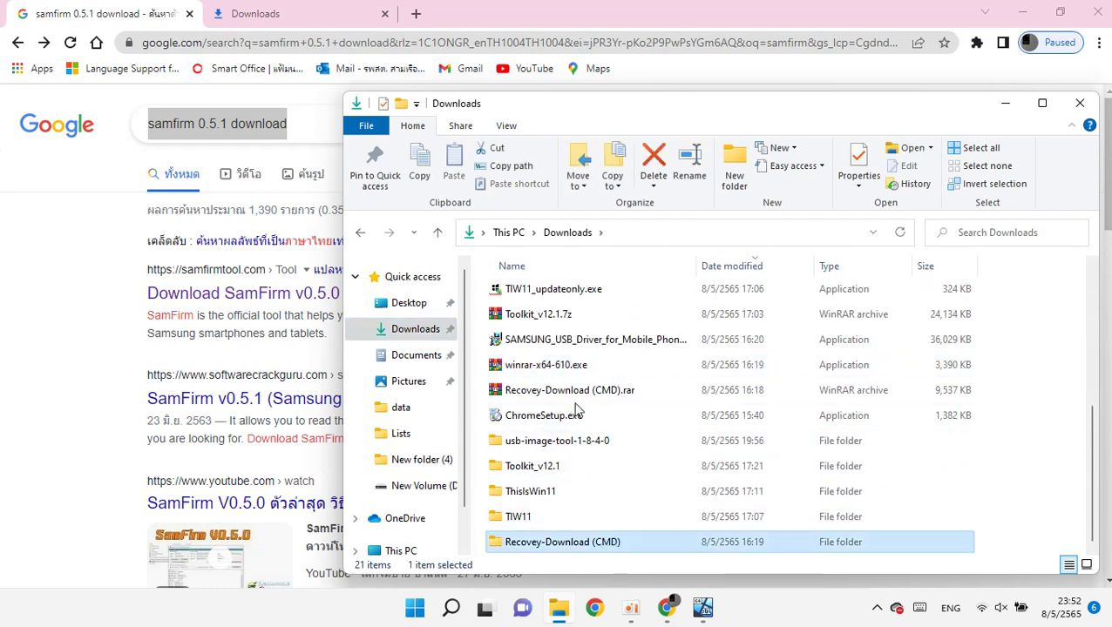
pyautogui.press('Return')
pyautogui.doubleClick(535, 297)
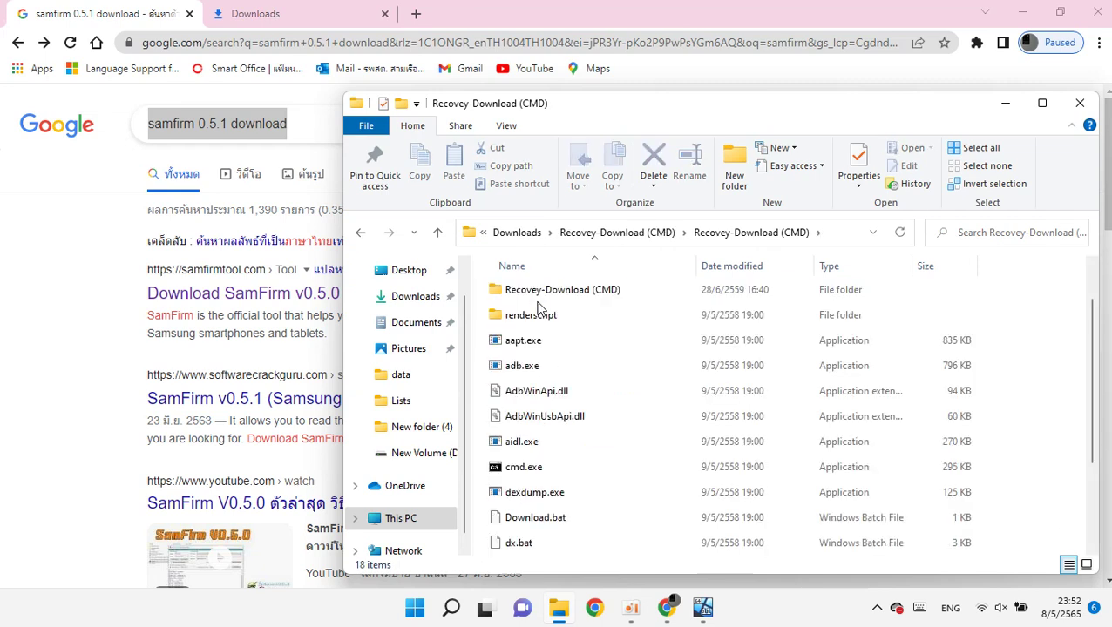
# Run Recovery.bat from the Recovey-Download (CMD) folder.
pyautogui.scroll(-2, 601, 419)
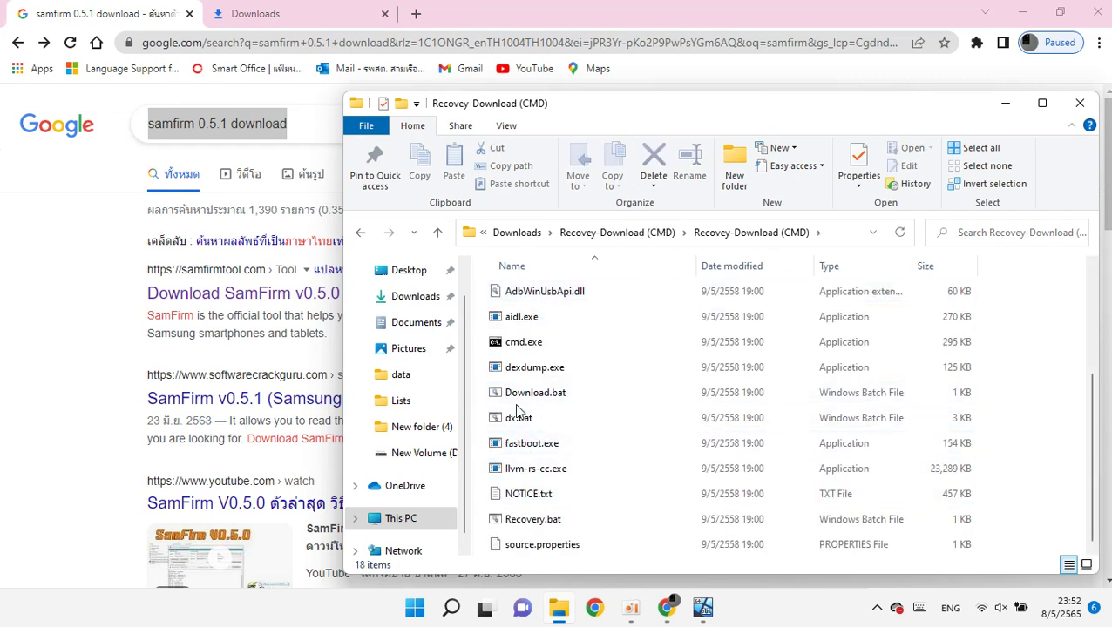
pyautogui.rightClick(510, 534)
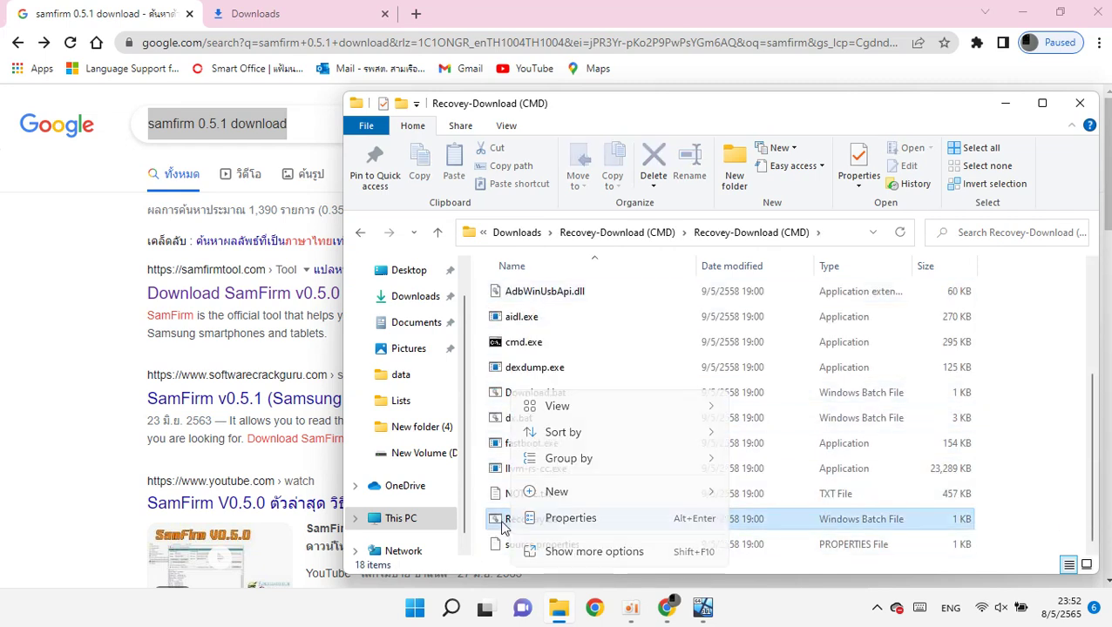
pyautogui.click(509, 520)
pyautogui.rightClick(508, 521)
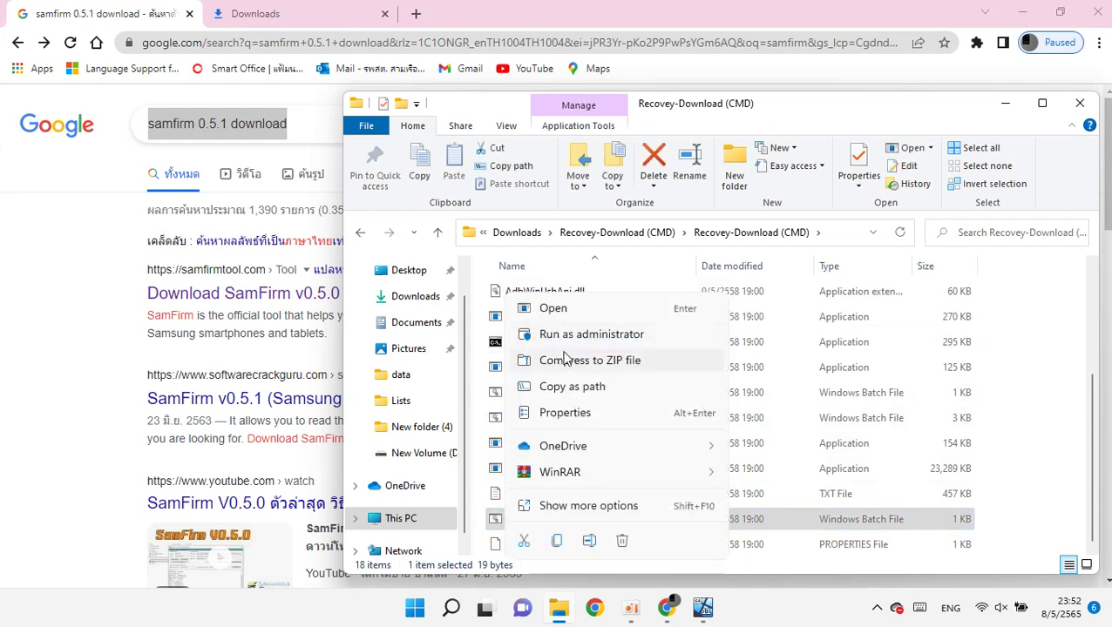
pyautogui.click(556, 338)
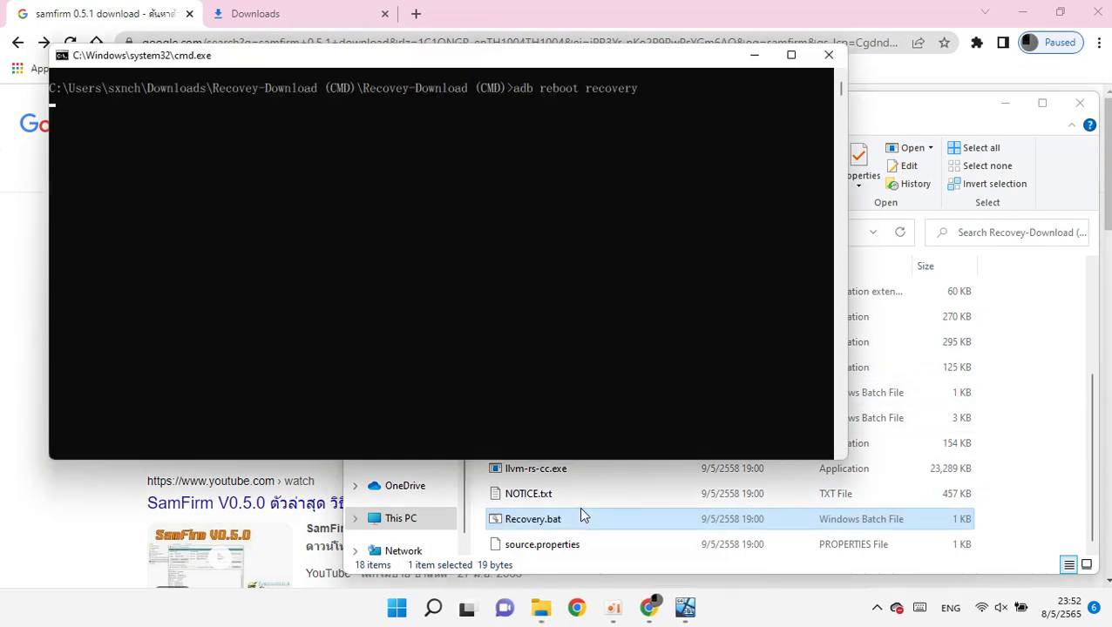
# Bring the Windows 11 virtual machine's window back in front of File Explorer.
pyautogui.press('Control_R+l')
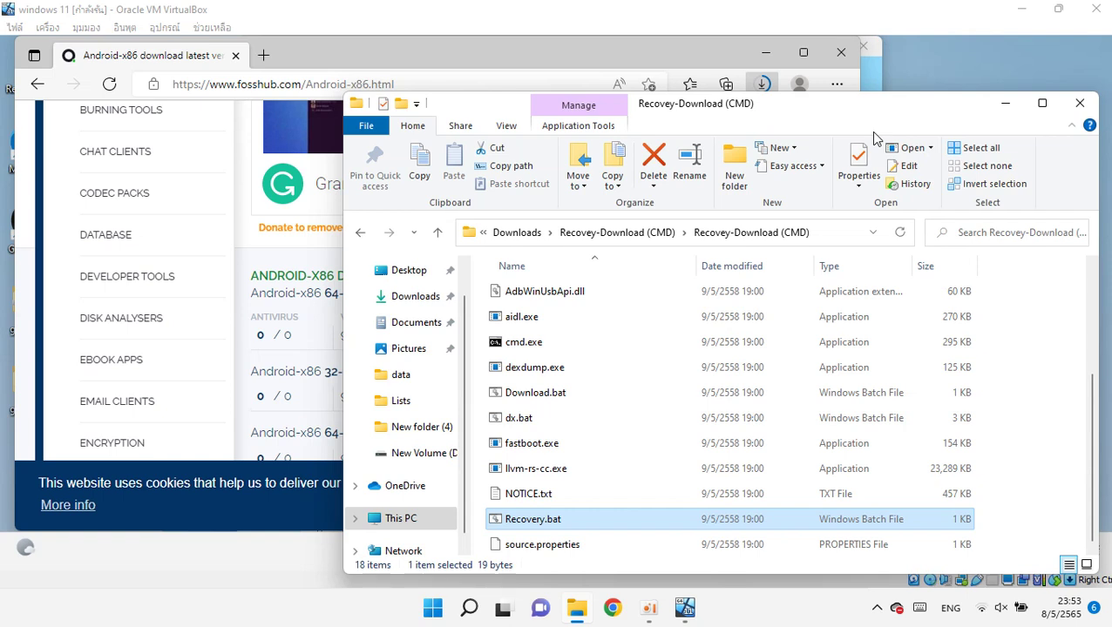
pyautogui.click(670, 39)
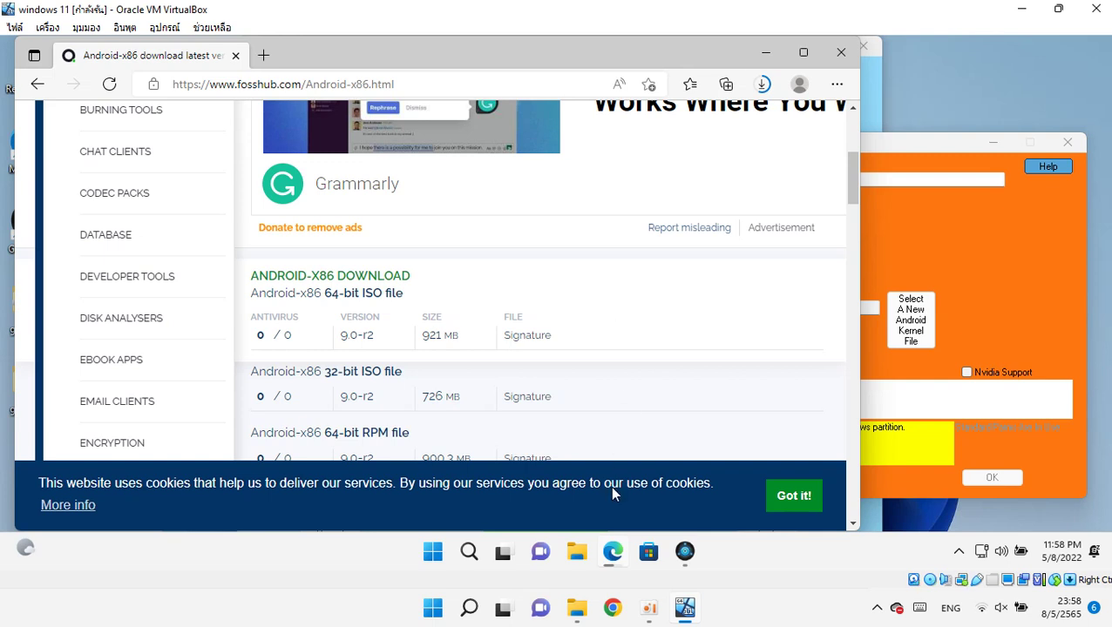
pyautogui.moveTo(637, 603)
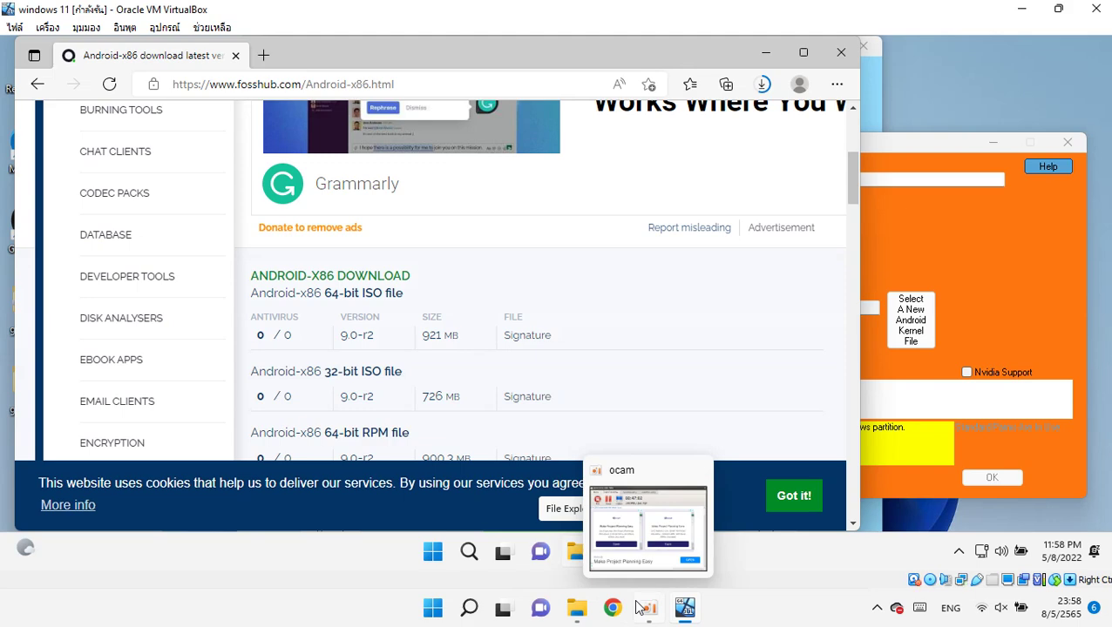
pyautogui.moveTo(697, 470)
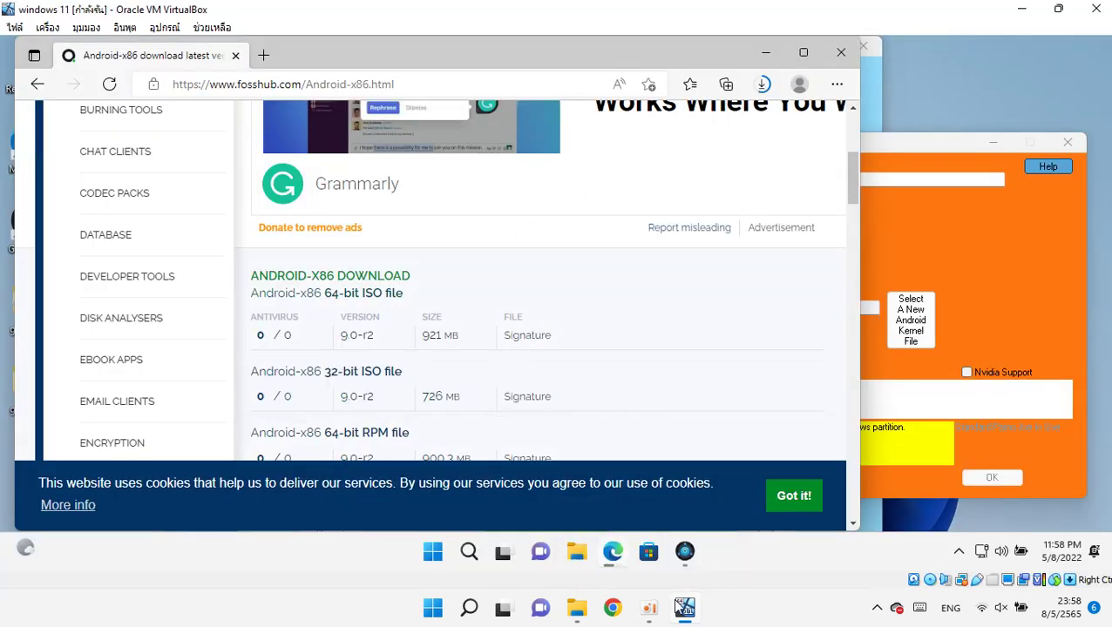
# Open the host's Chrome with the channel's existing profile and search for odin3.
pyautogui.click(647, 610)
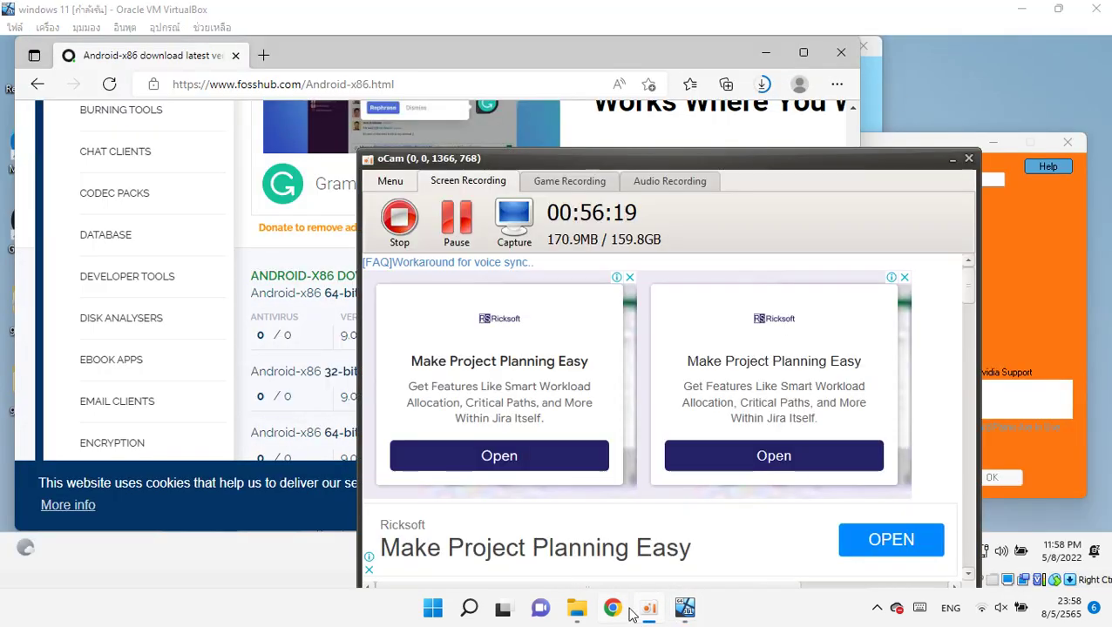
pyautogui.click(612, 607)
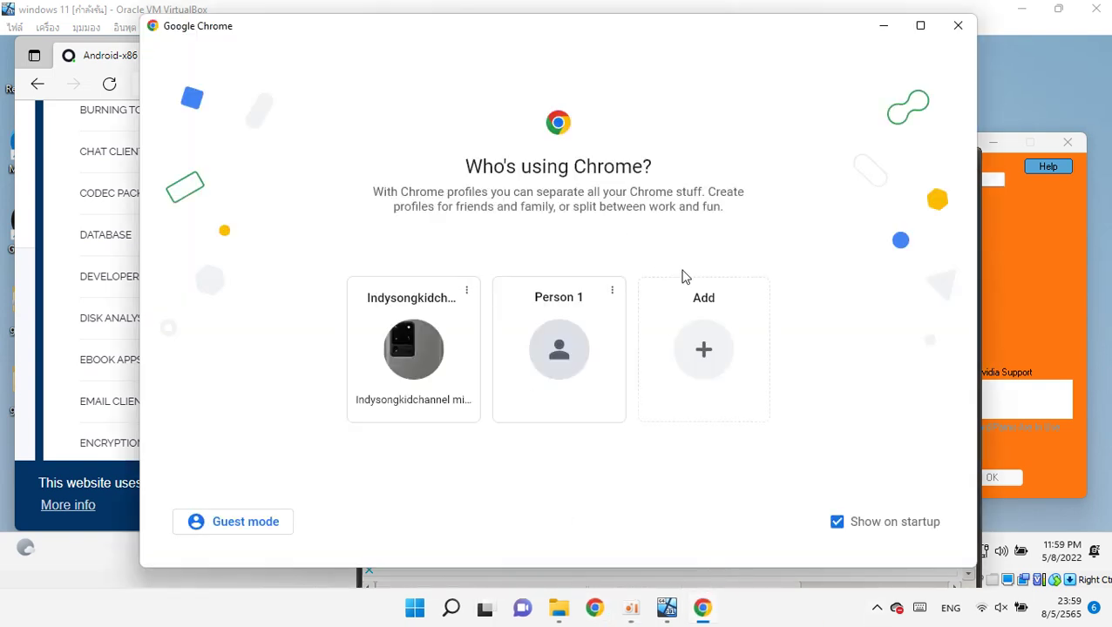
pyautogui.click(413, 380)
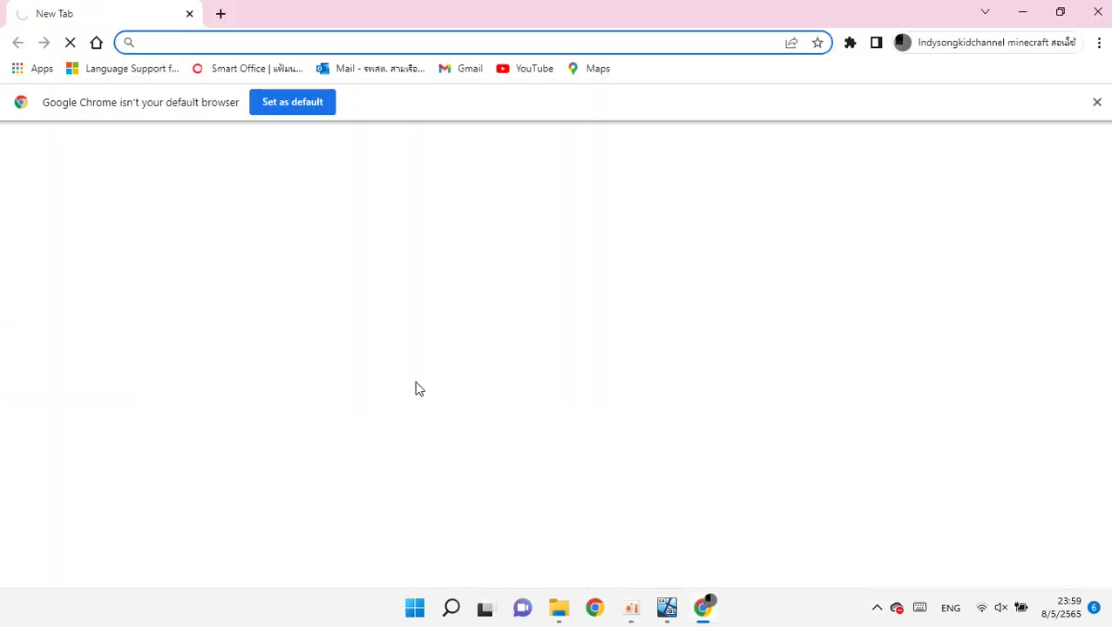
pyautogui.click(465, 43)
pyautogui.write('od')
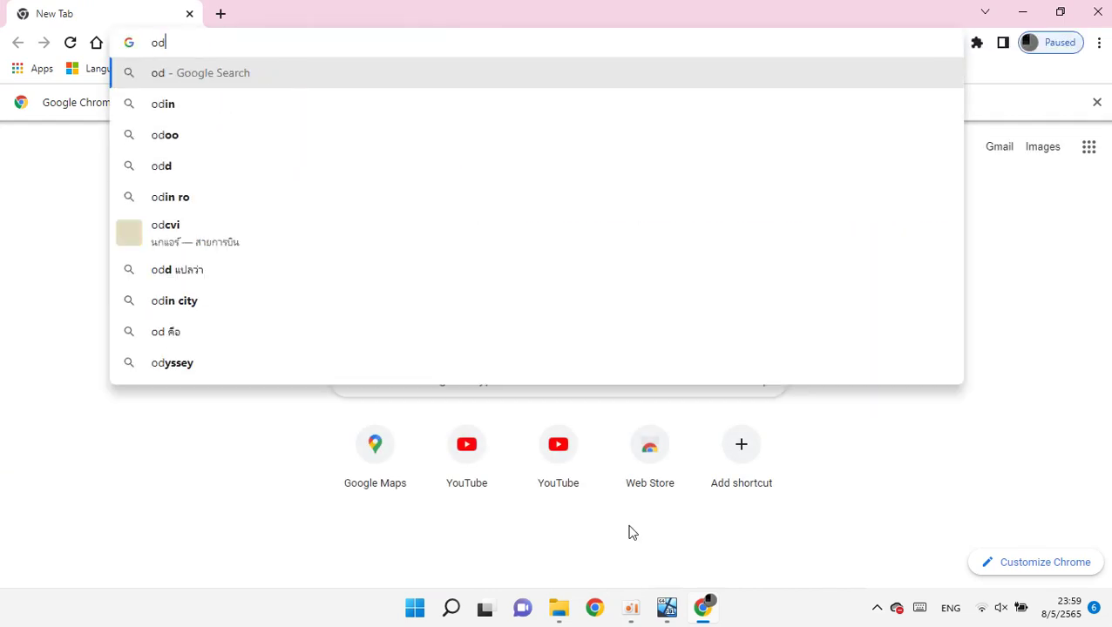
pyautogui.write('in3')
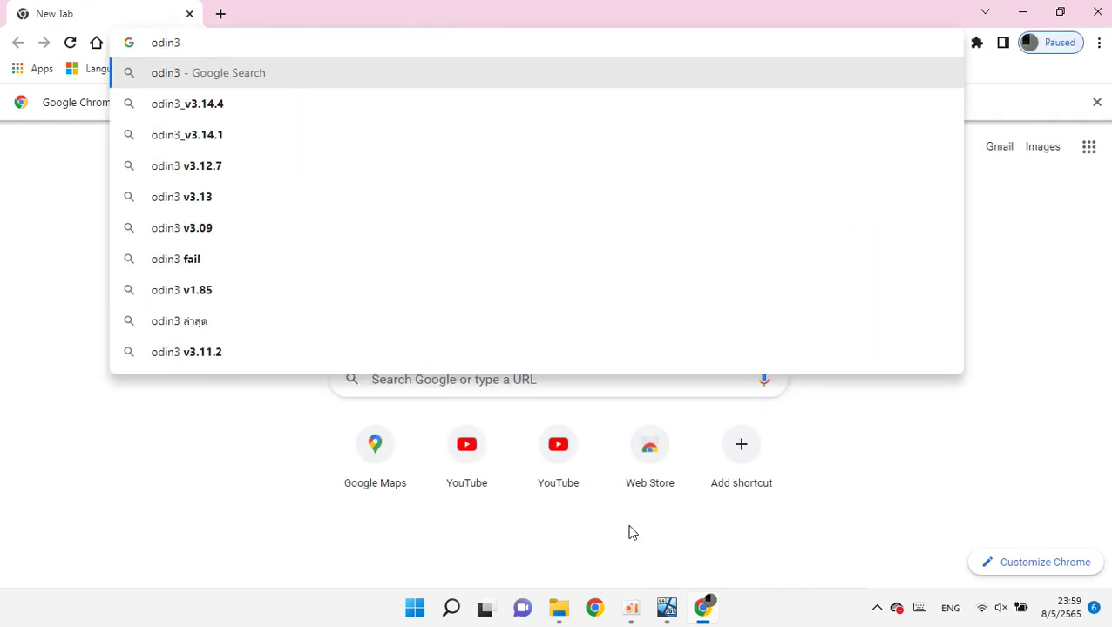
pyautogui.press('Return')
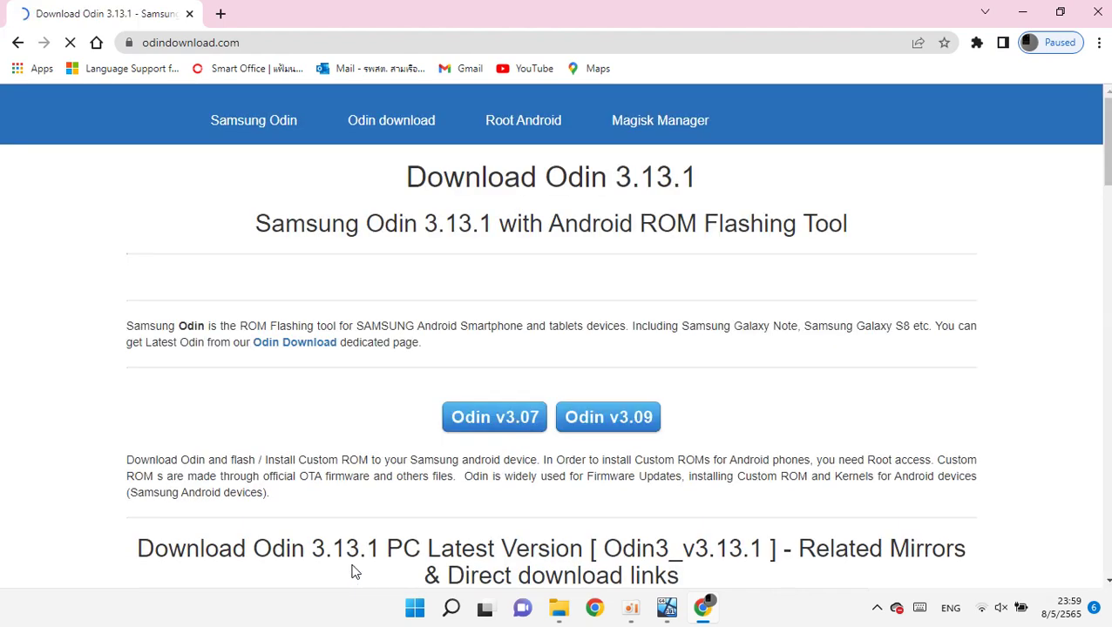
# Look through the Odin 3.13.1 page on odindownload.com for its download links and rooting tutorial.
pyautogui.scroll(-6, 487, 347)
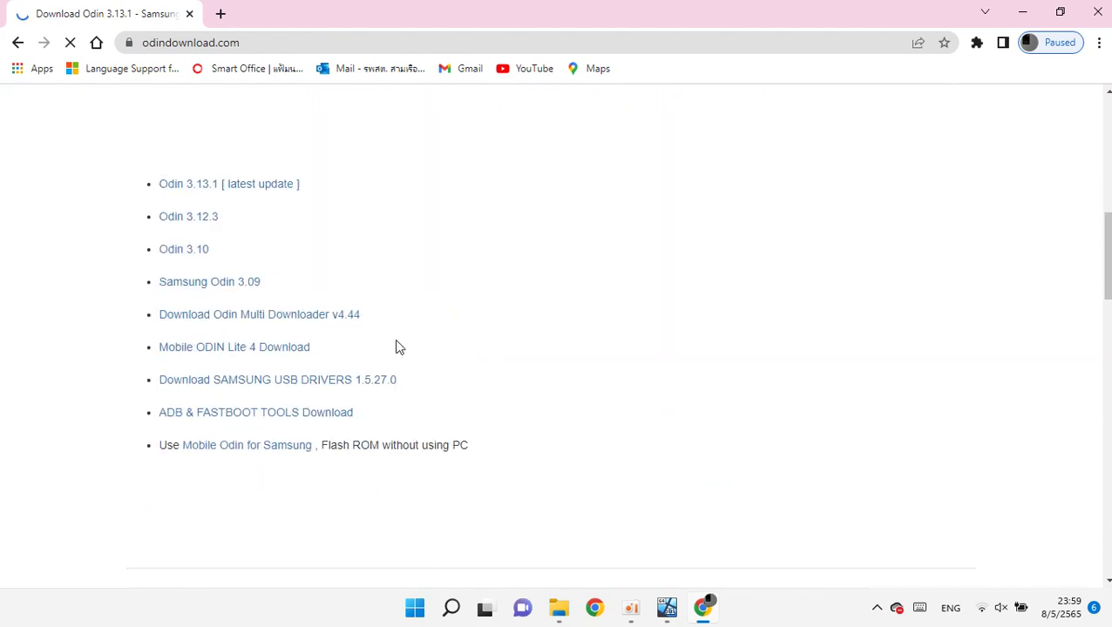
pyautogui.scroll(-15, 396, 347)
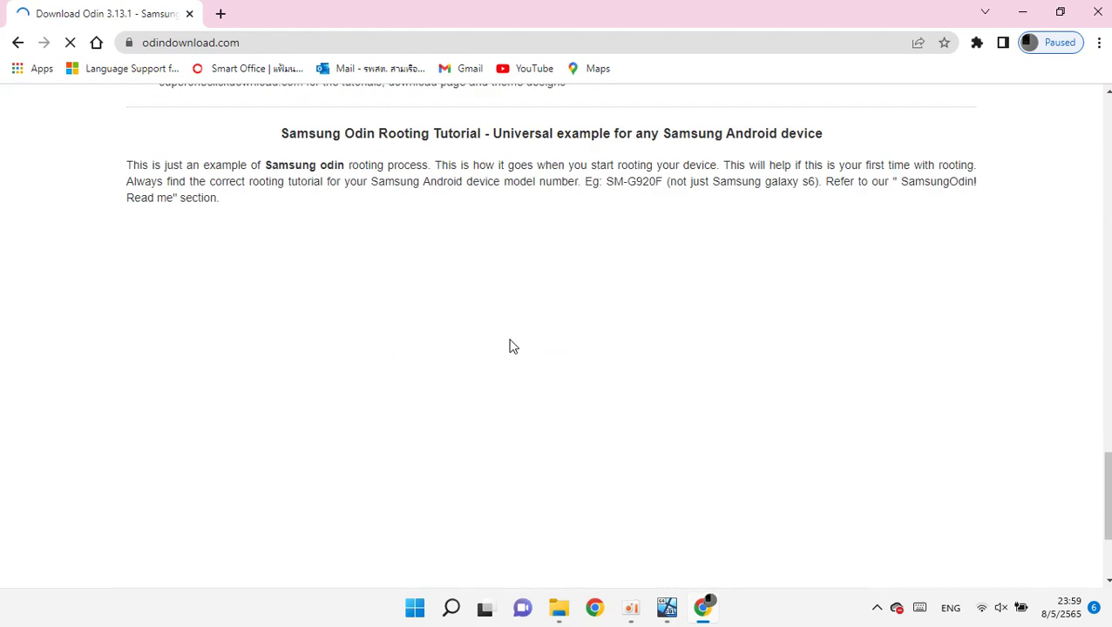
pyautogui.scroll(-5, 513, 347)
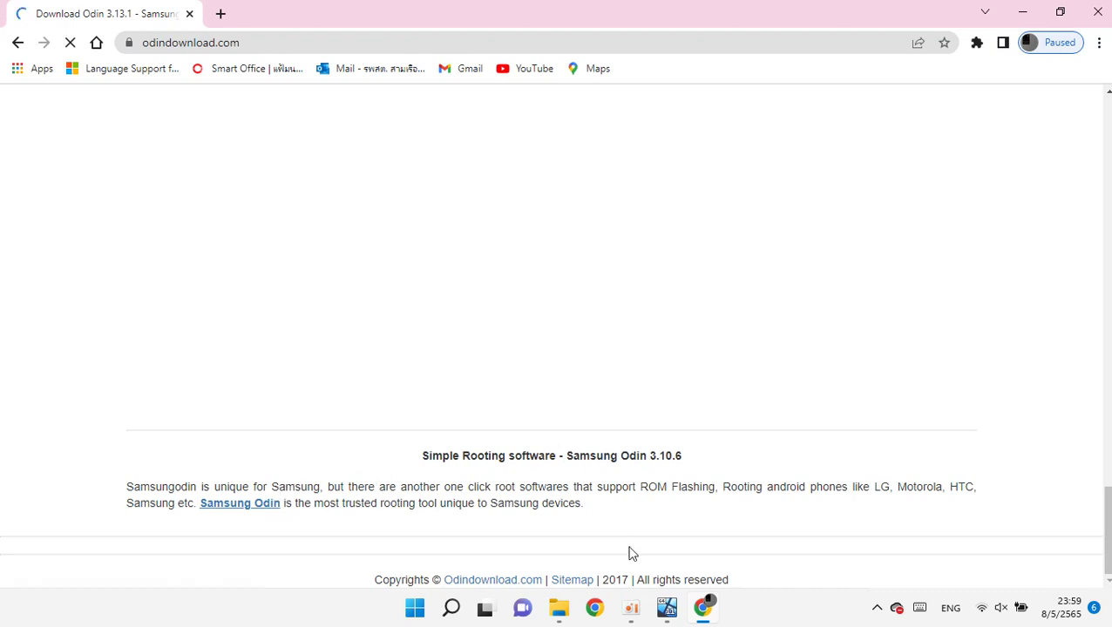
# Switch to the Windows 11 virtual machine and check Edge's list of downloads.
pyautogui.click(664, 608)
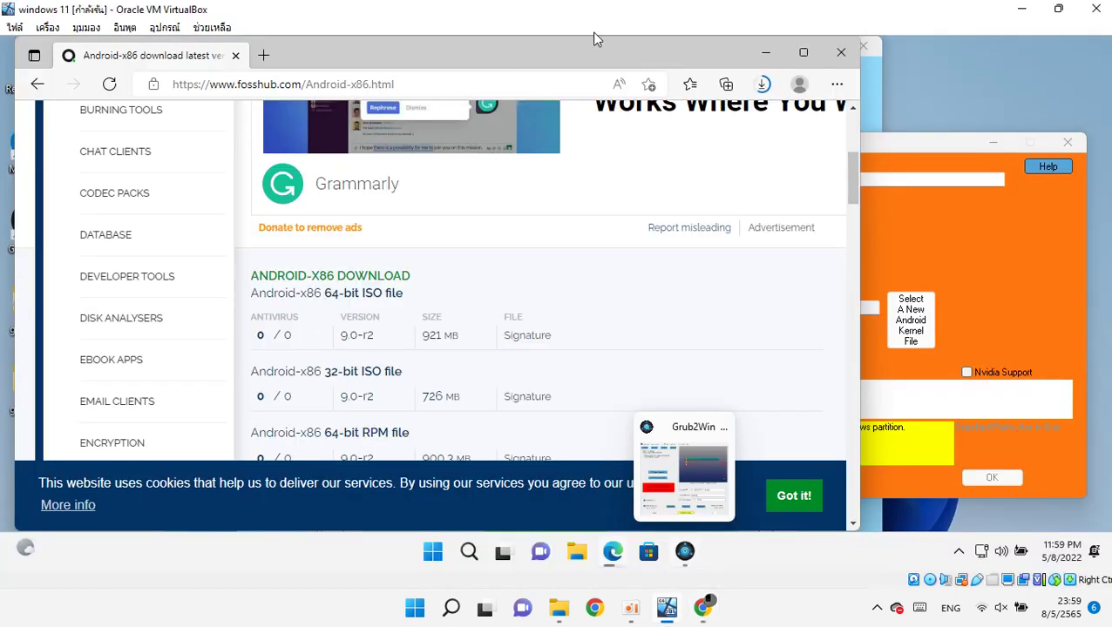
pyautogui.click(762, 83)
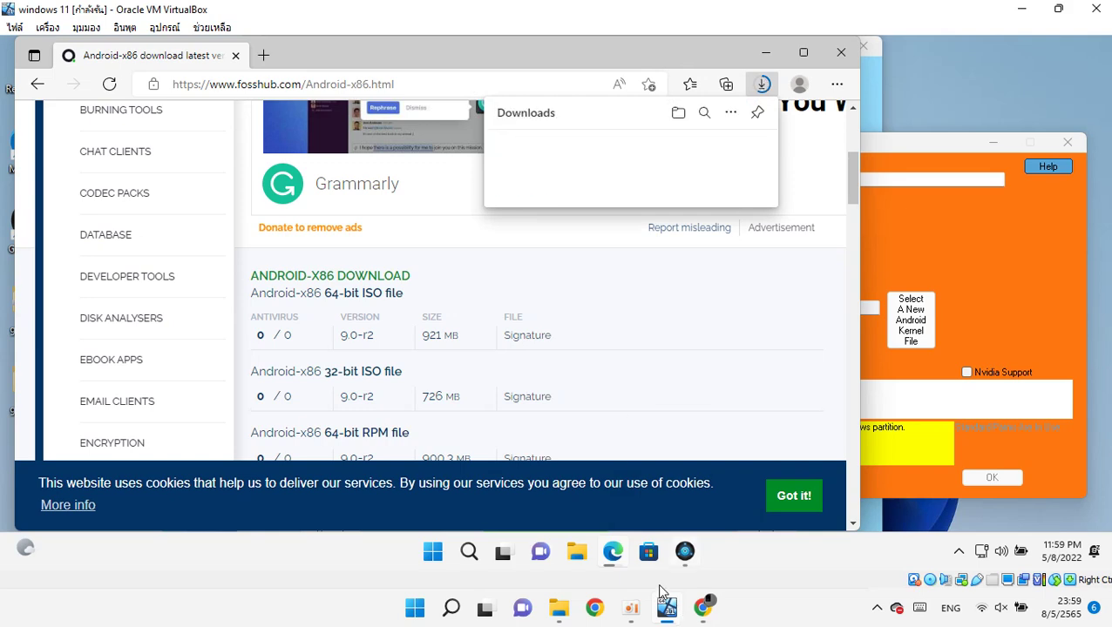
# Switch back to the host's Chrome and go back from odindownload.com to the new tab page.
pyautogui.moveTo(702, 608)
pyautogui.click(701, 523)
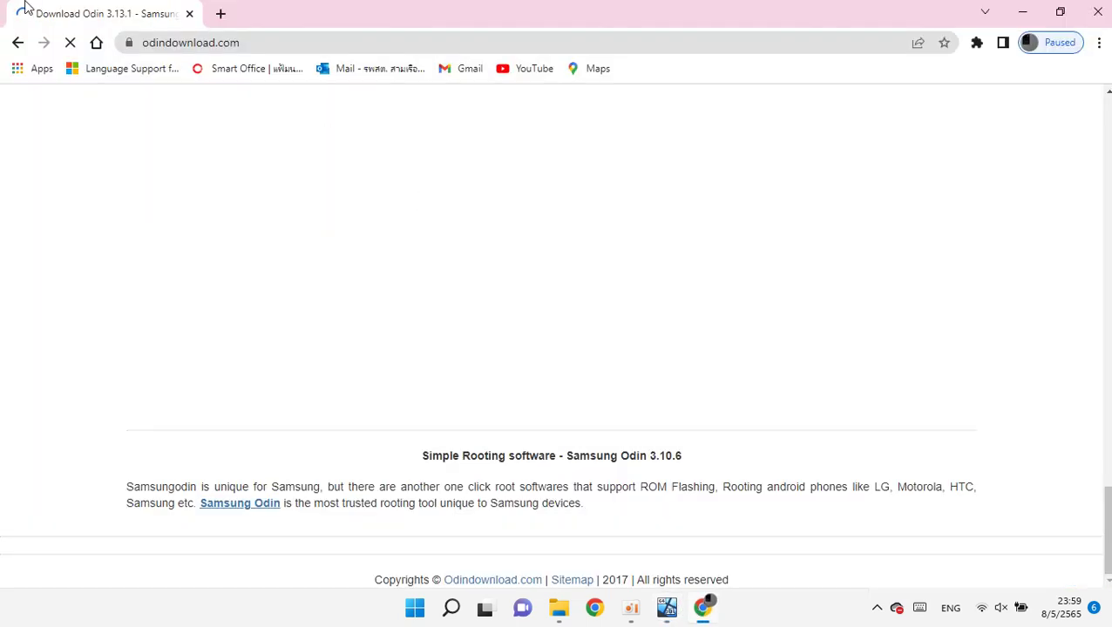
pyautogui.click(18, 42)
pyautogui.click(17, 43)
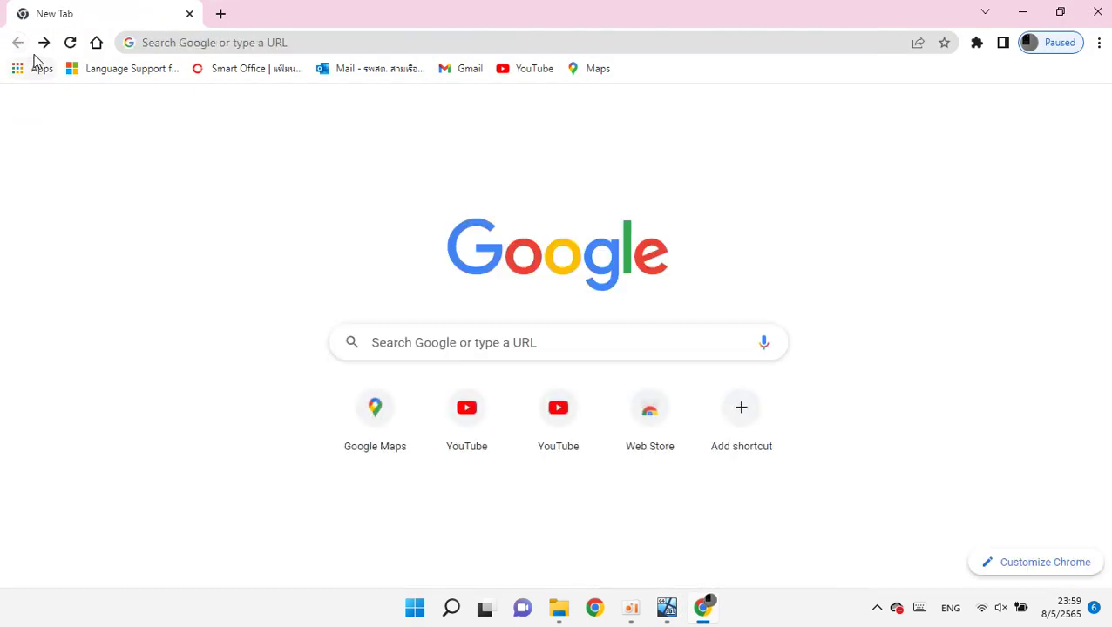
# Return to the odin3 search results, open the odindownloader.com Odin3 v3.14.4 page and restore the browser window to a smaller size.
pyautogui.click(43, 42)
pyautogui.scroll(-2, 331, 340)
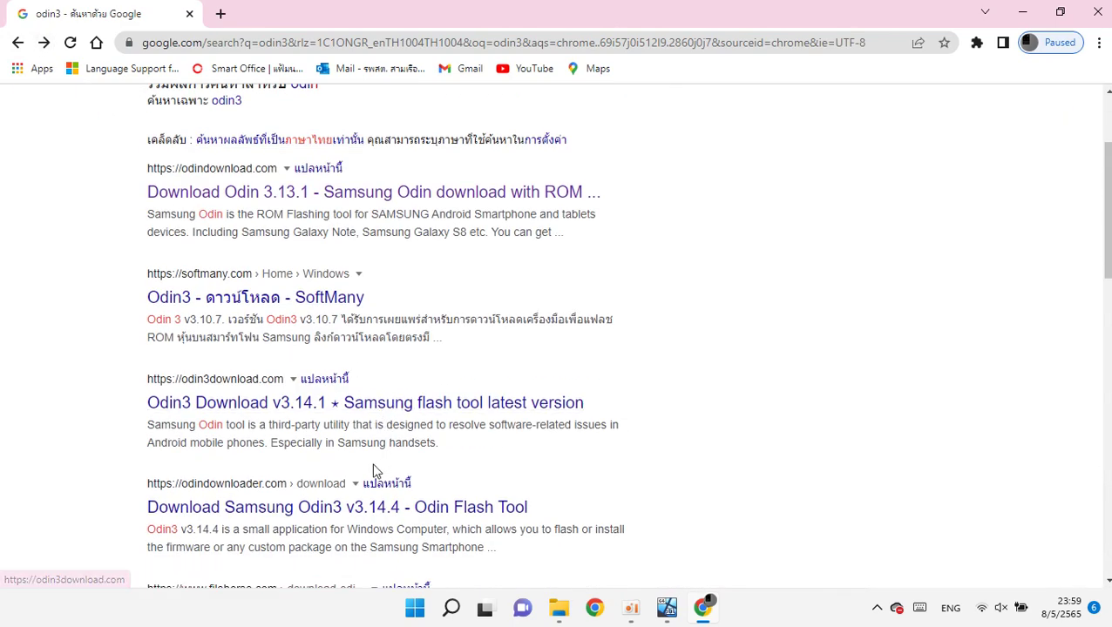
pyautogui.click(366, 507)
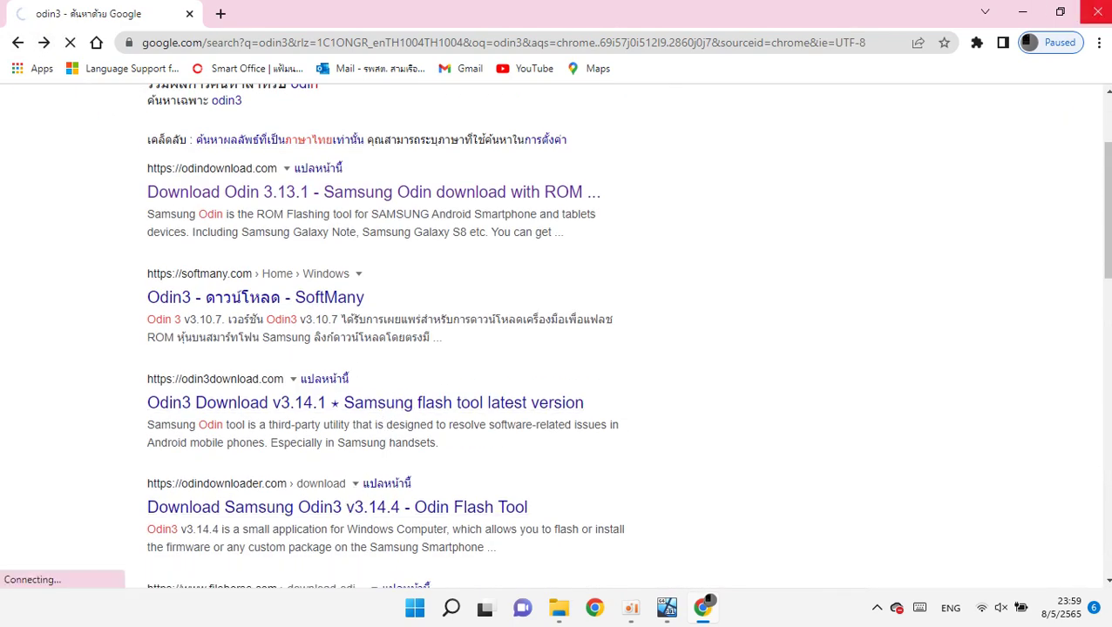
pyautogui.click(1060, 12)
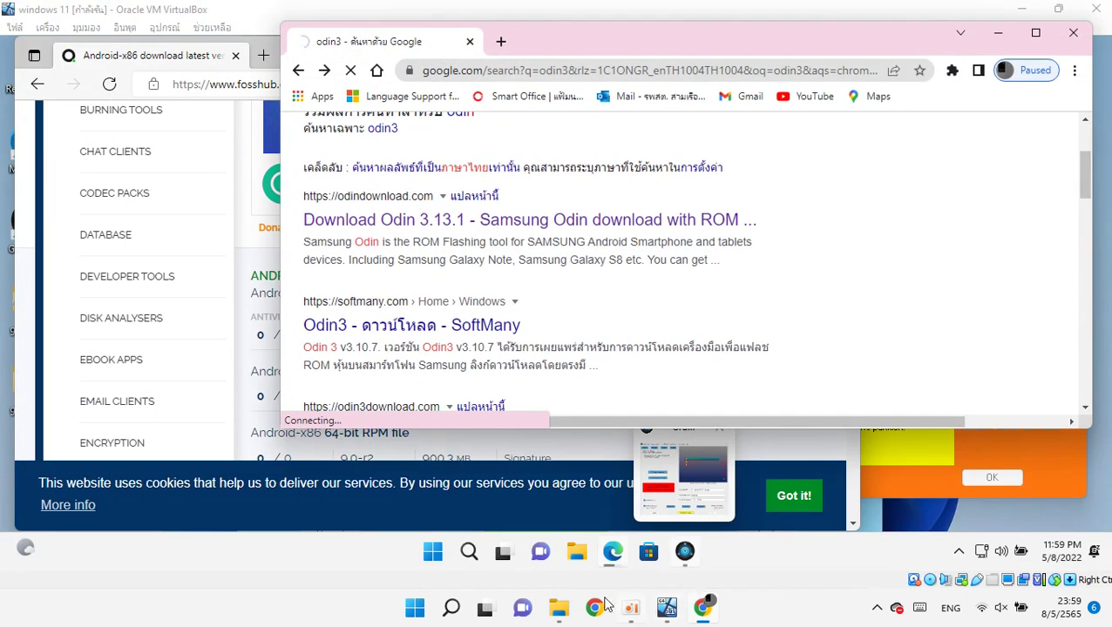
# Switch to File Explorer and look at Download.bat in the Recovey-Download (CMD) folder.
pyautogui.click(562, 608)
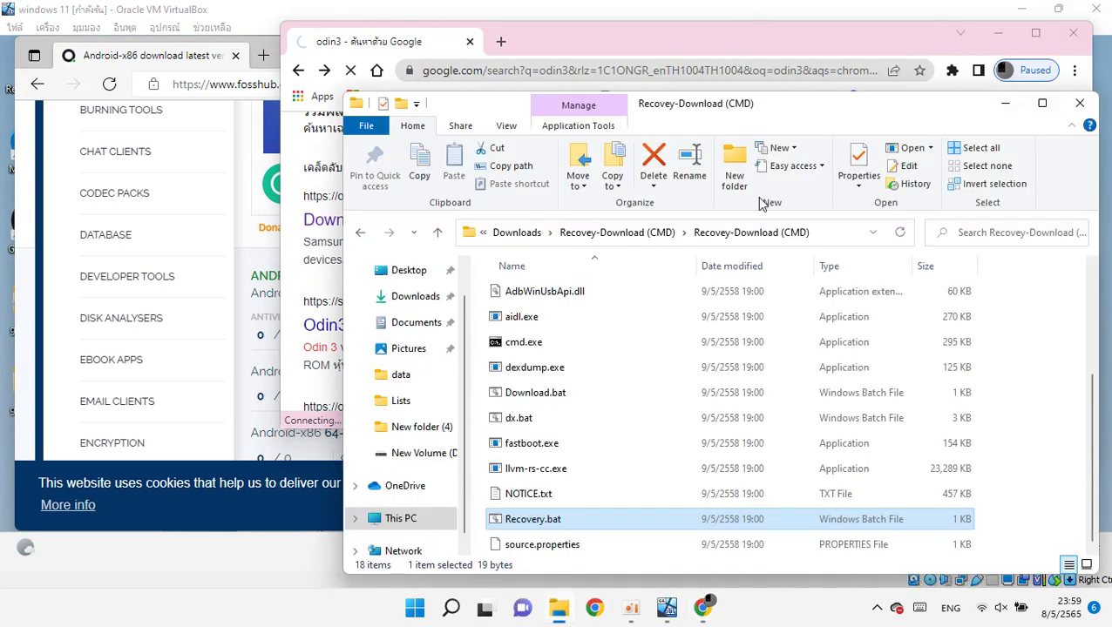
pyautogui.click(560, 399)
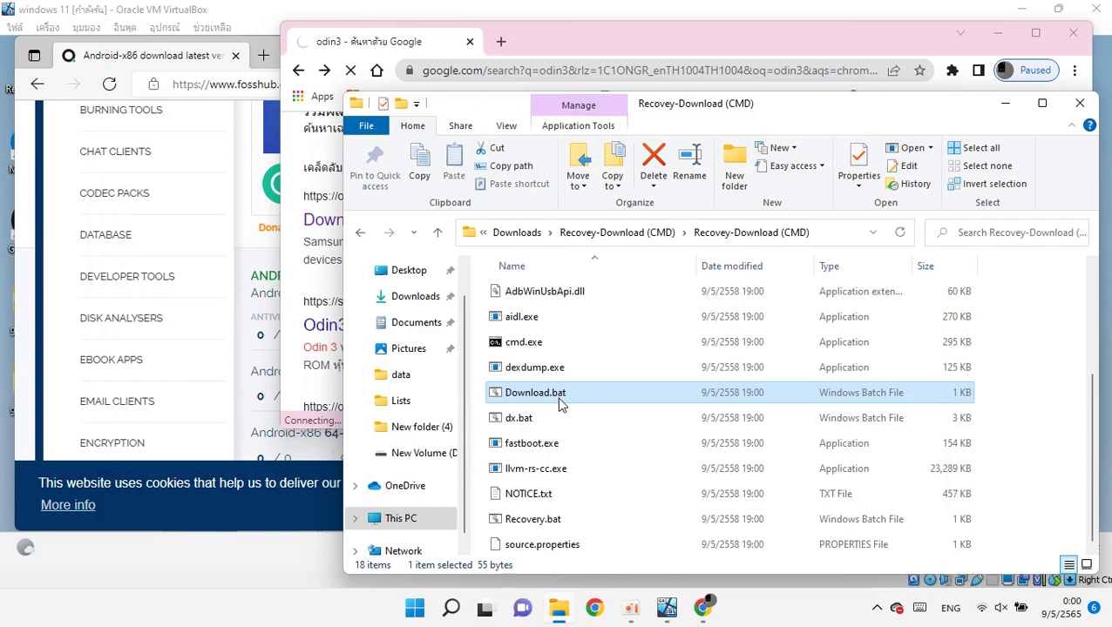
pyautogui.rightClick(560, 400)
pyautogui.click(656, 211)
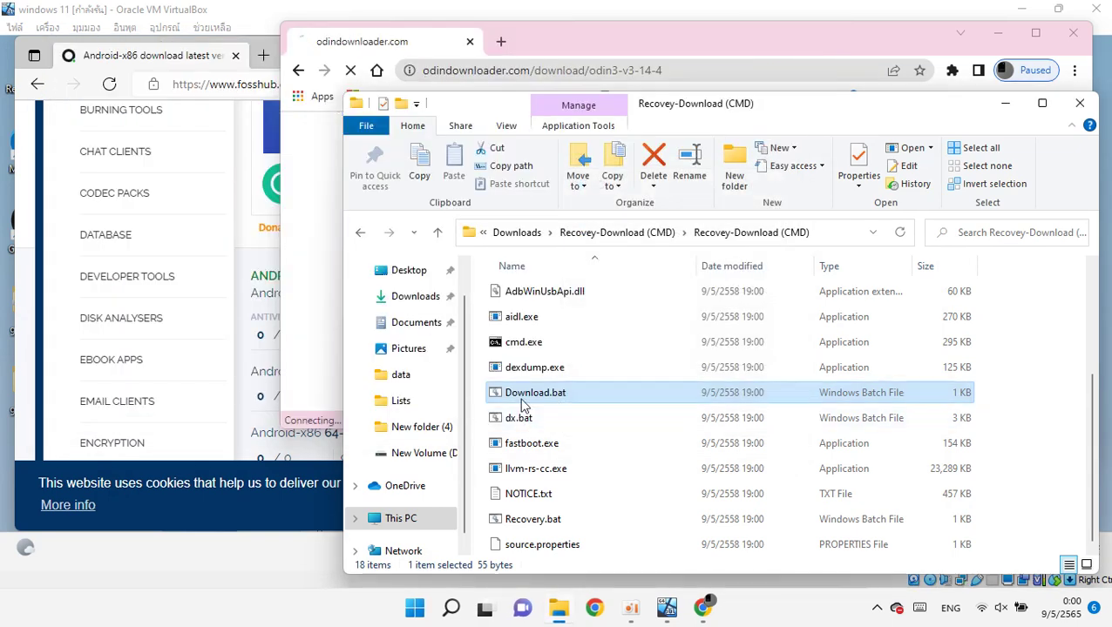
pyautogui.click(533, 367)
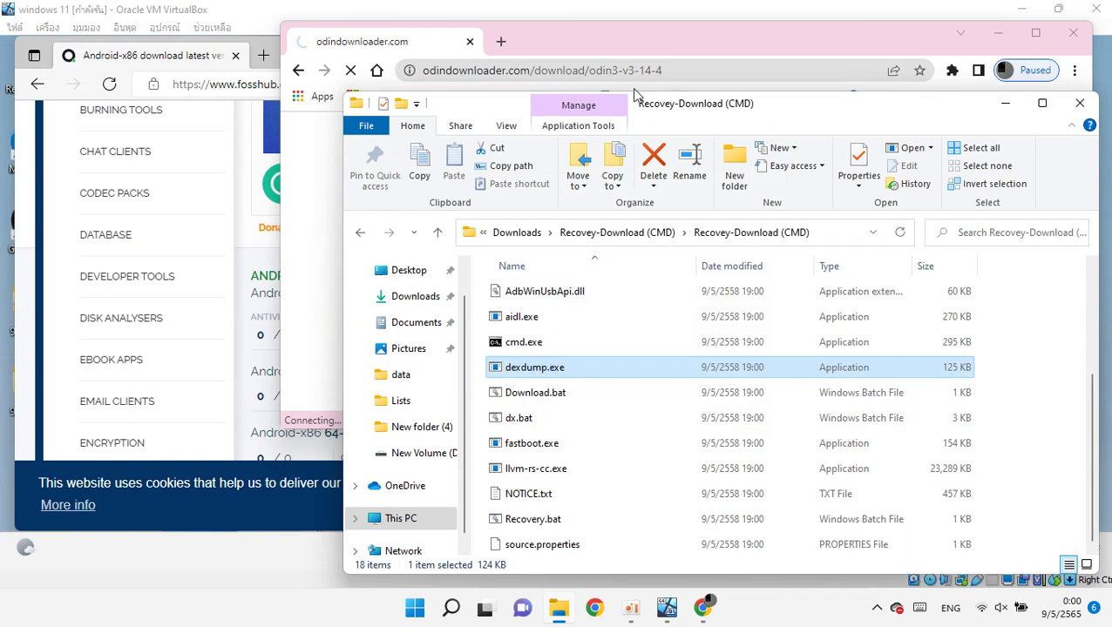
# Switch back to Chrome, check the Wi-Fi connection and download odin3_v3.14.4.zip from the Mediafire mirror.
pyautogui.click(663, 41)
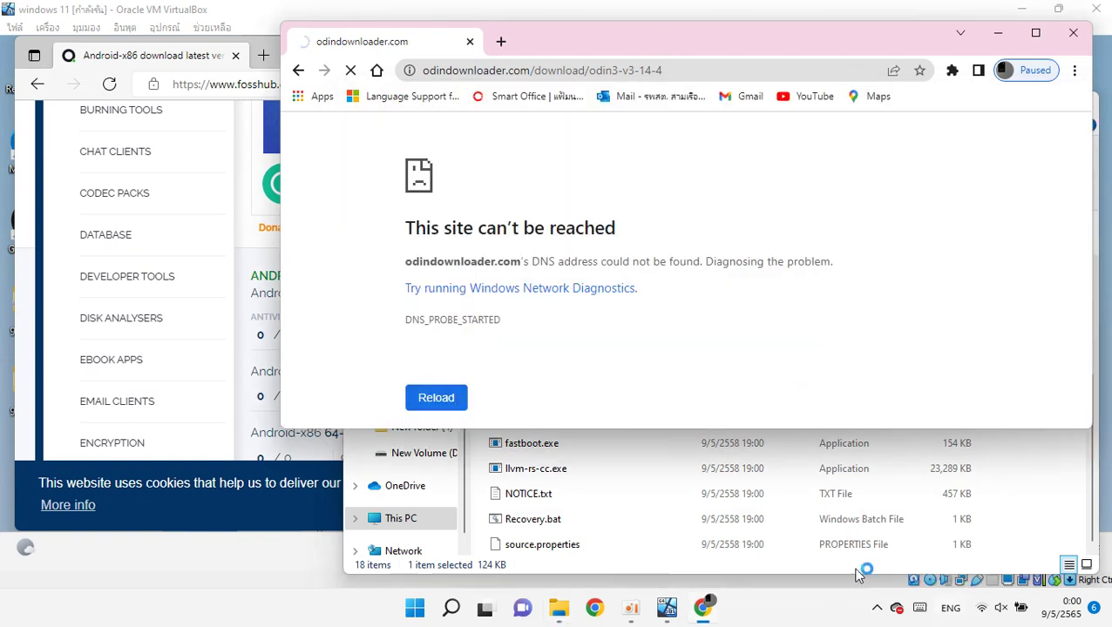
pyautogui.click(1023, 619)
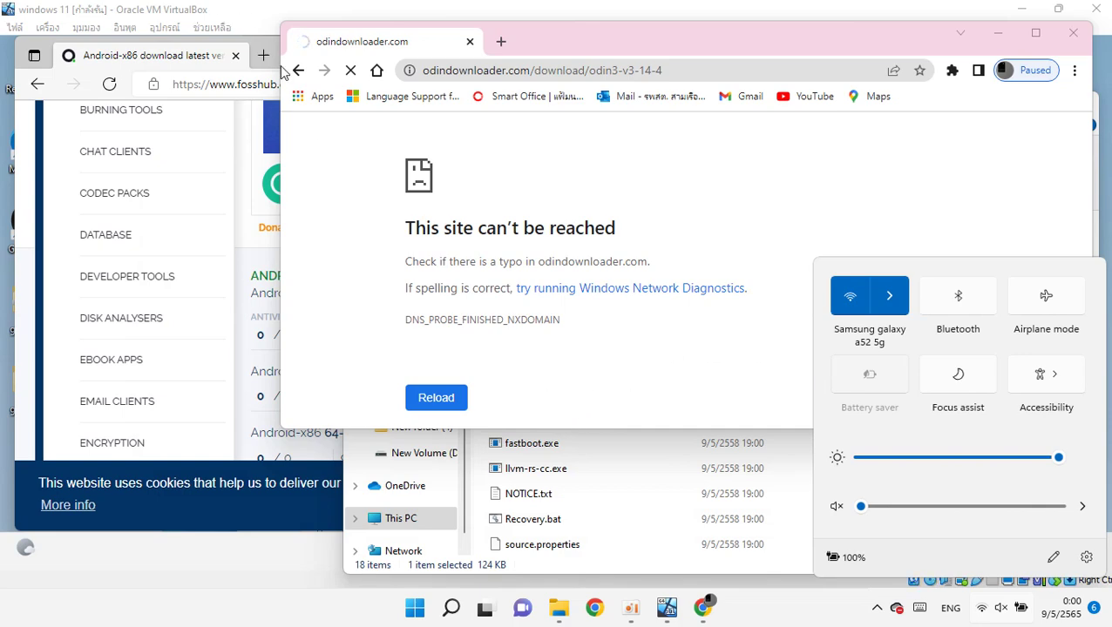
pyautogui.scroll(-4, 494, 302)
pyautogui.scroll(-5, 535, 213)
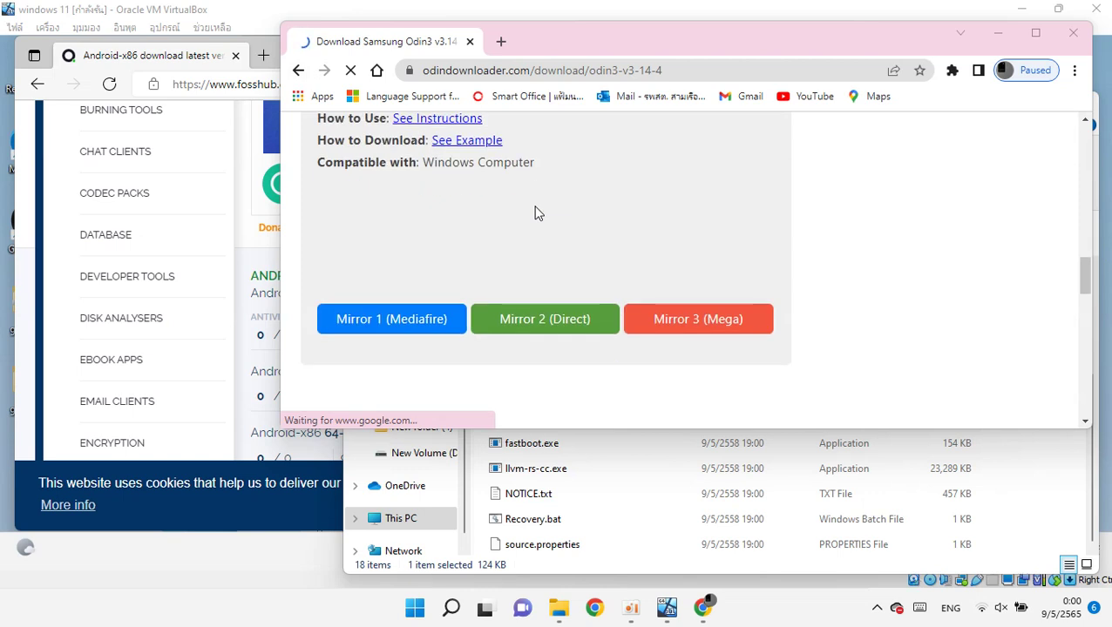
pyautogui.click(437, 319)
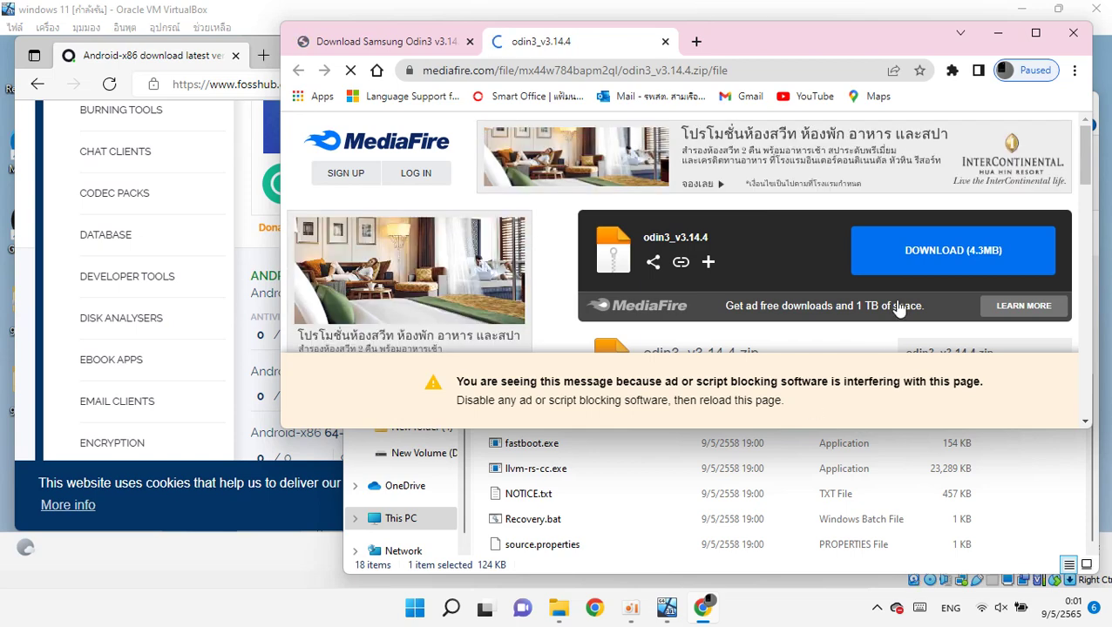
pyautogui.click(928, 252)
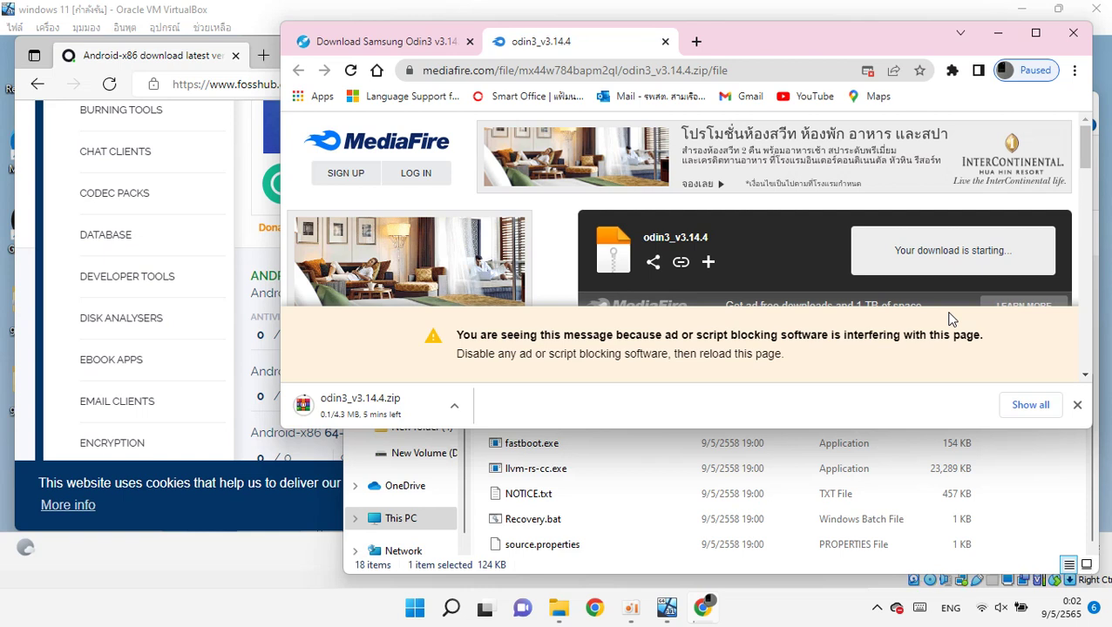
# View the Downloads folder in File Explorer and open Chrome's downloads page to check the progress of odin3_v3.14.4.zip.
pyautogui.click(998, 33)
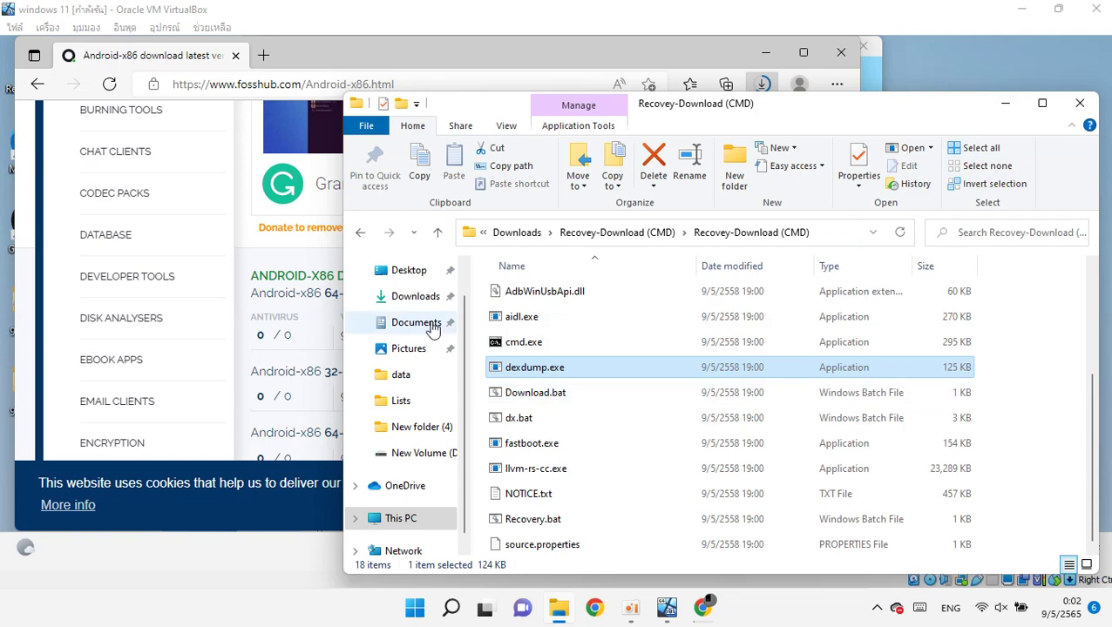
pyautogui.click(416, 296)
pyautogui.click(702, 608)
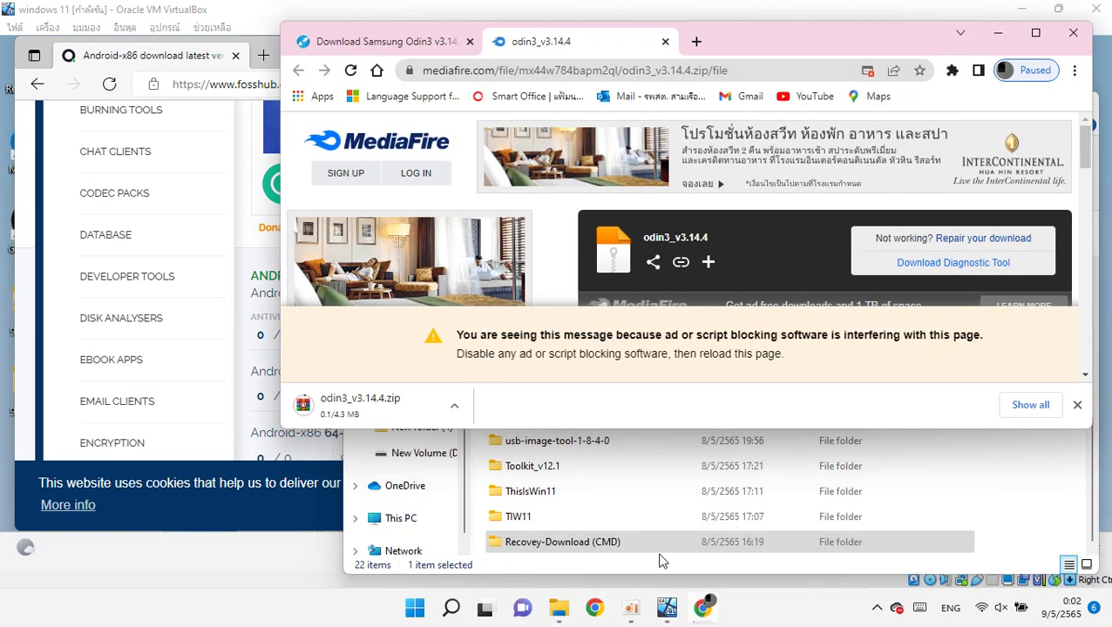
pyautogui.click(1074, 70)
pyautogui.click(1002, 181)
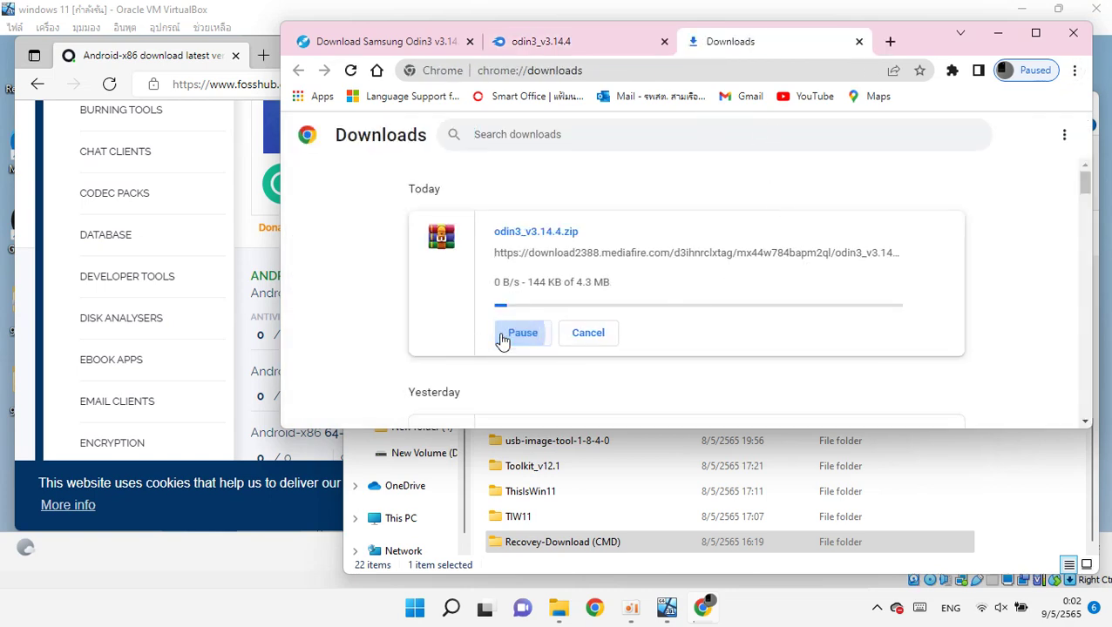
# Show This PC in File Explorer, glance at the Chrome download and try to open USB Drive (E:).
pyautogui.click(394, 522)
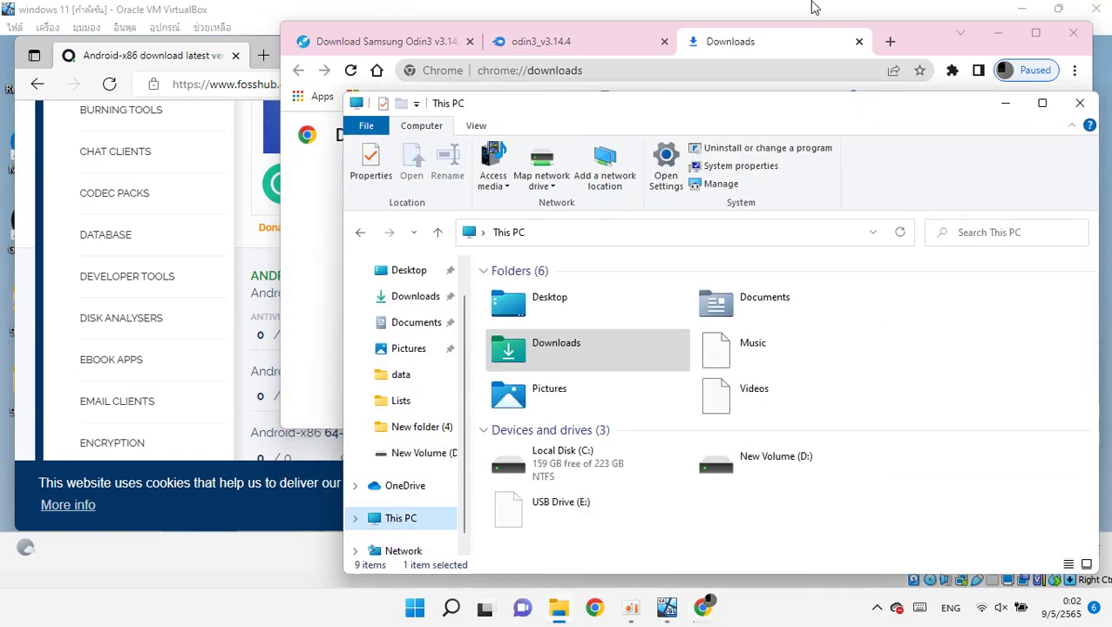
pyautogui.click(931, 42)
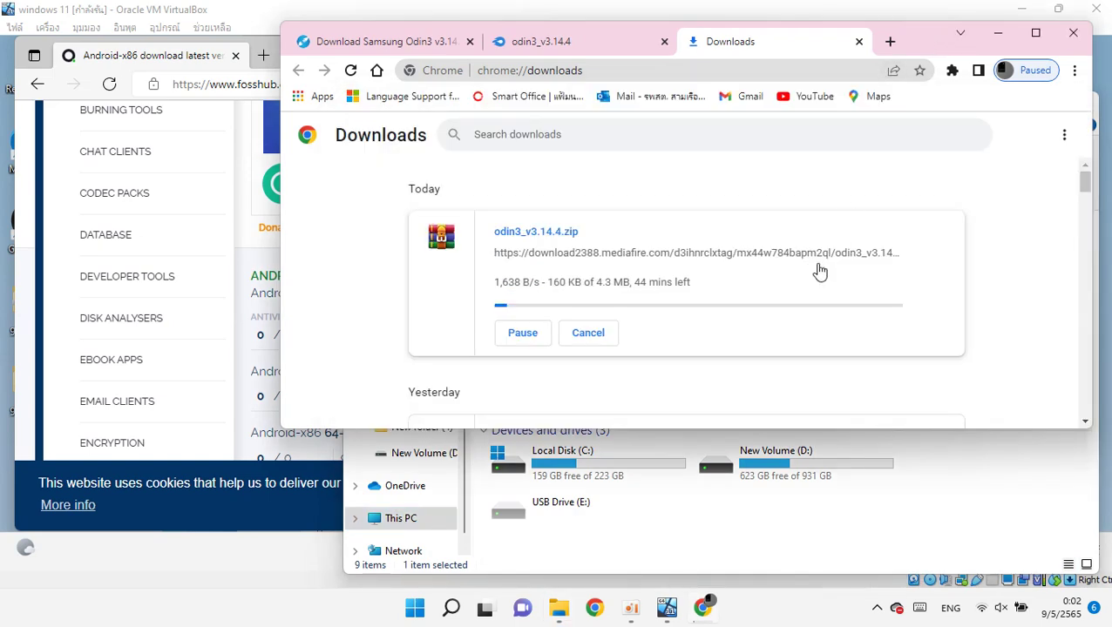
pyautogui.click(758, 462)
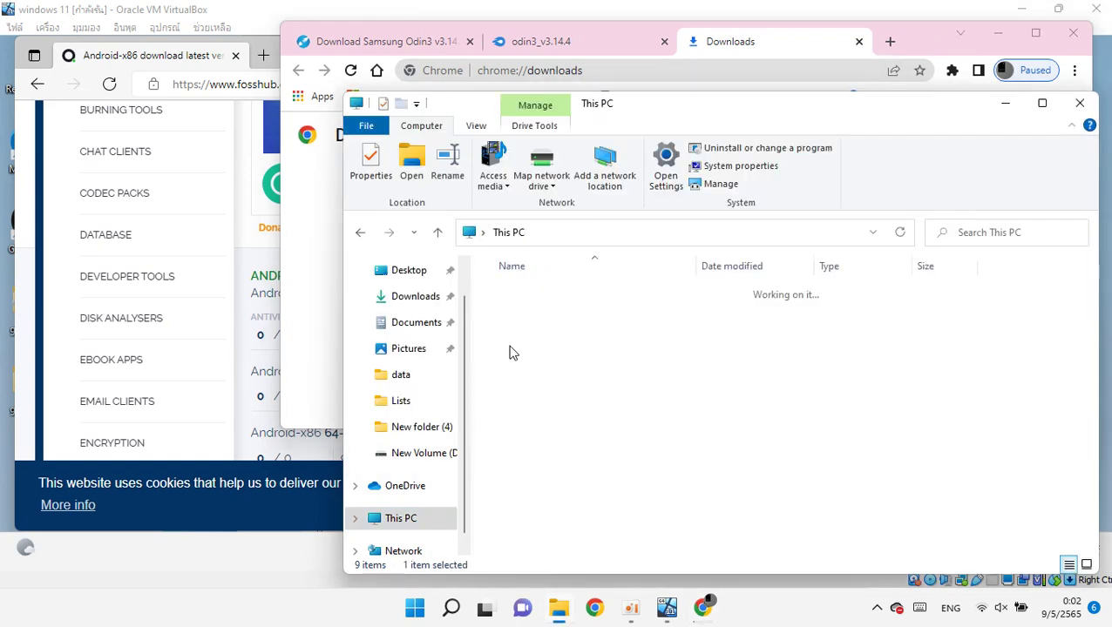
pyautogui.click(362, 232)
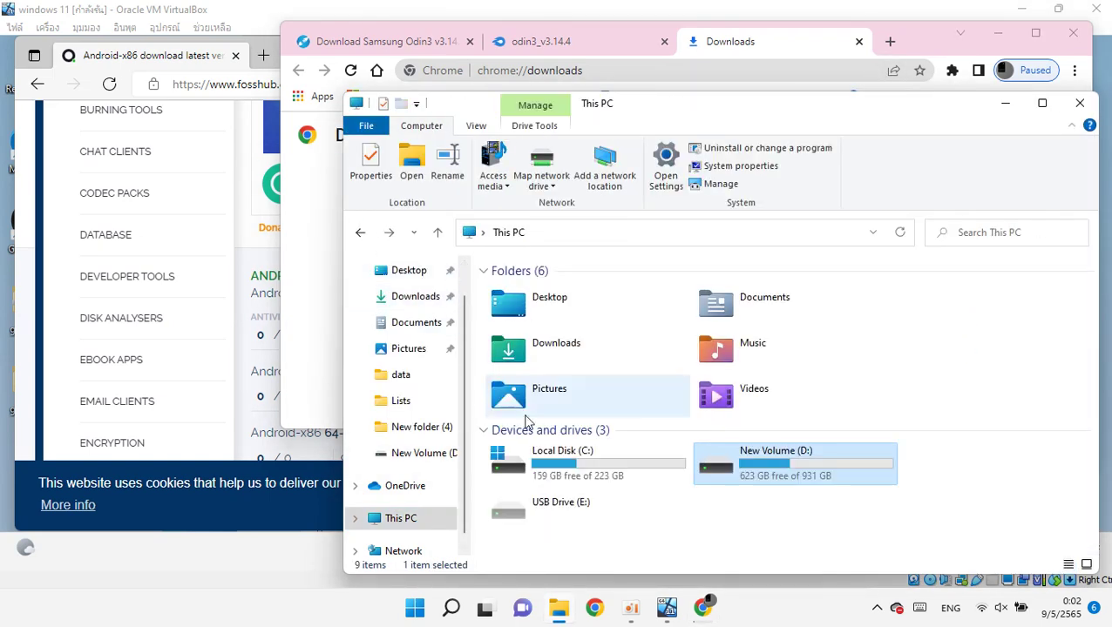
pyautogui.doubleClick(577, 506)
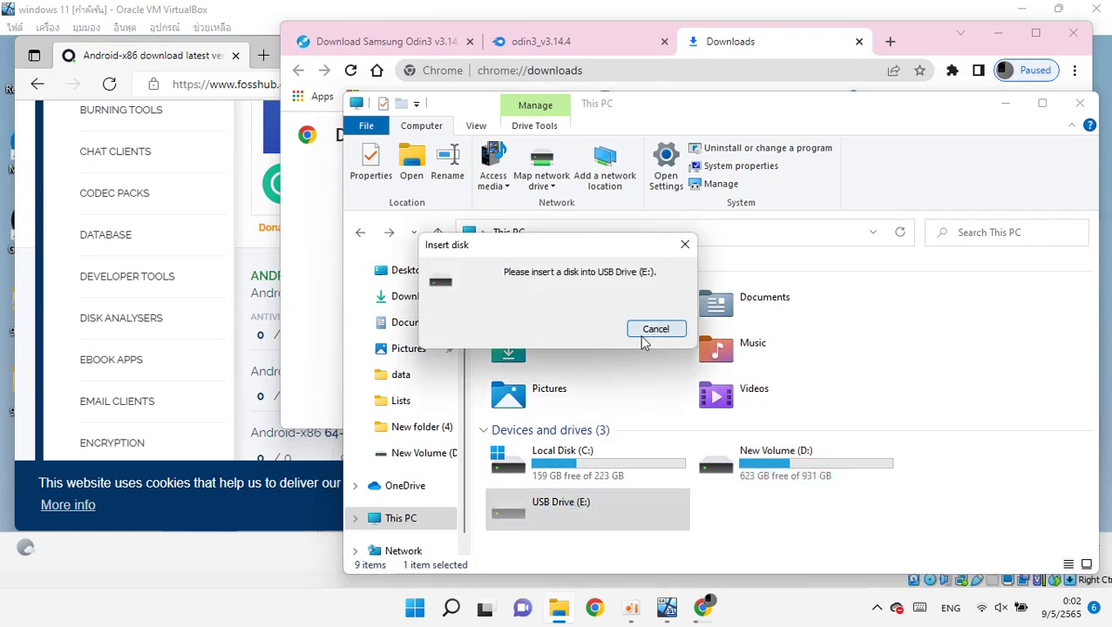
pyautogui.click(655, 329)
# Open New Volume (D:) and look through its folders and files.
pyautogui.doubleClick(769, 461)
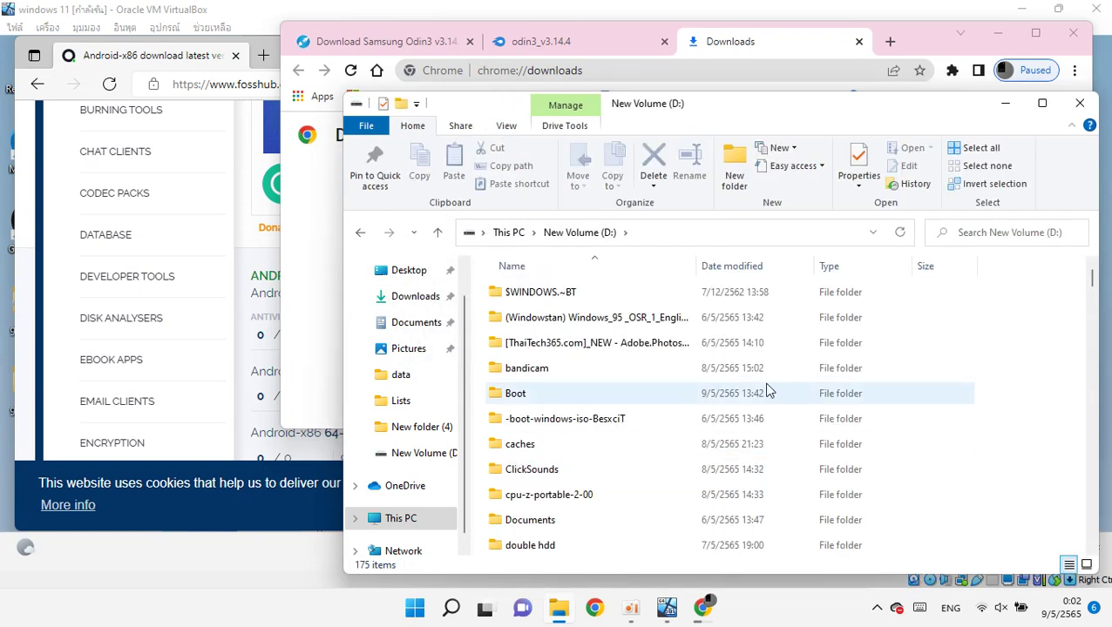
pyautogui.scroll(-12, 766, 392)
pyautogui.scroll(-2, 659, 370)
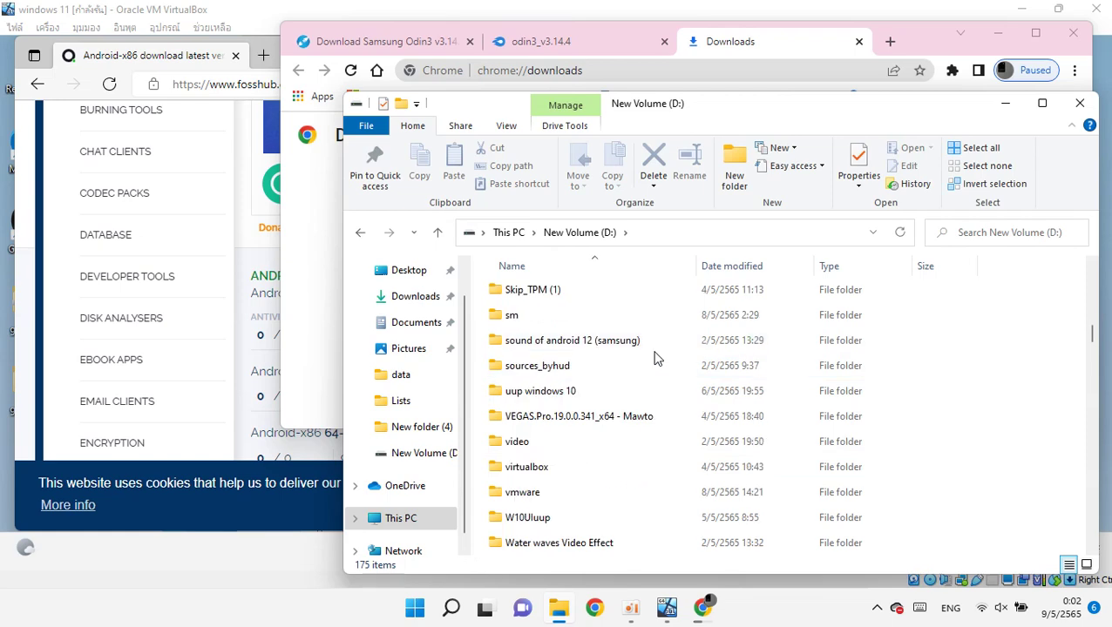
pyautogui.scroll(3, 645, 376)
pyautogui.scroll(1, 633, 379)
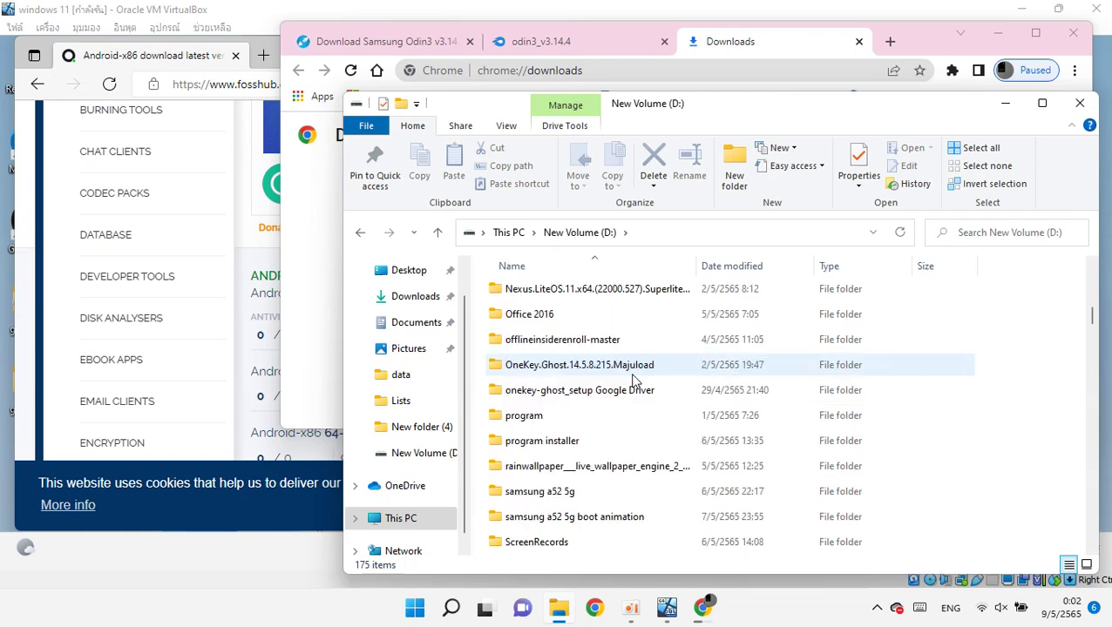
pyautogui.scroll(1, 619, 337)
pyautogui.scroll(-12, 624, 357)
pyautogui.scroll(-7, 631, 390)
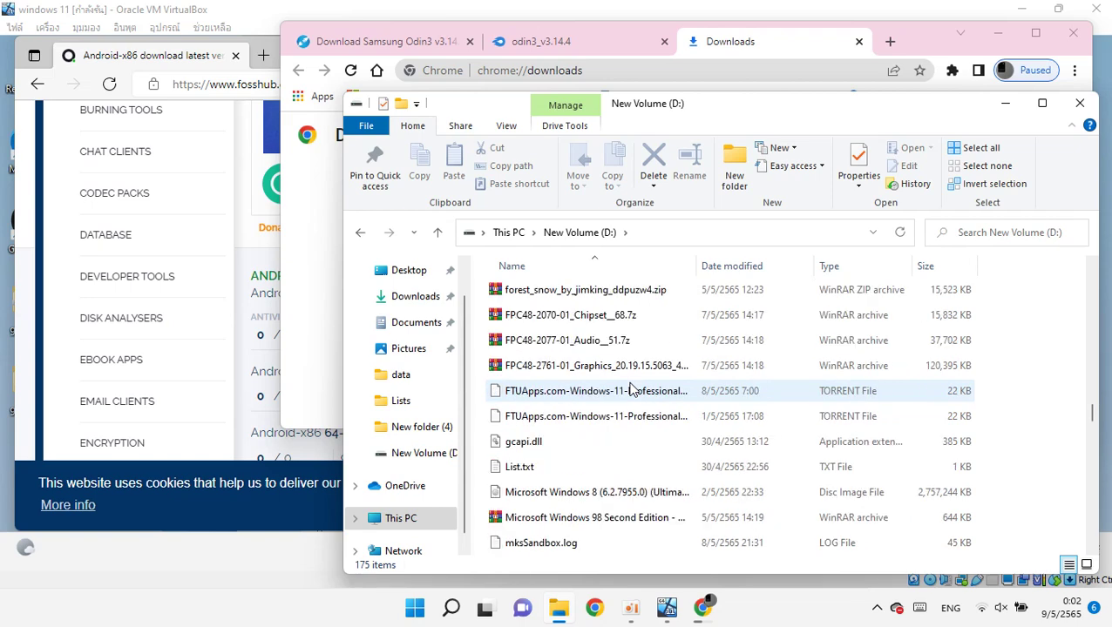
pyautogui.scroll(1, 630, 390)
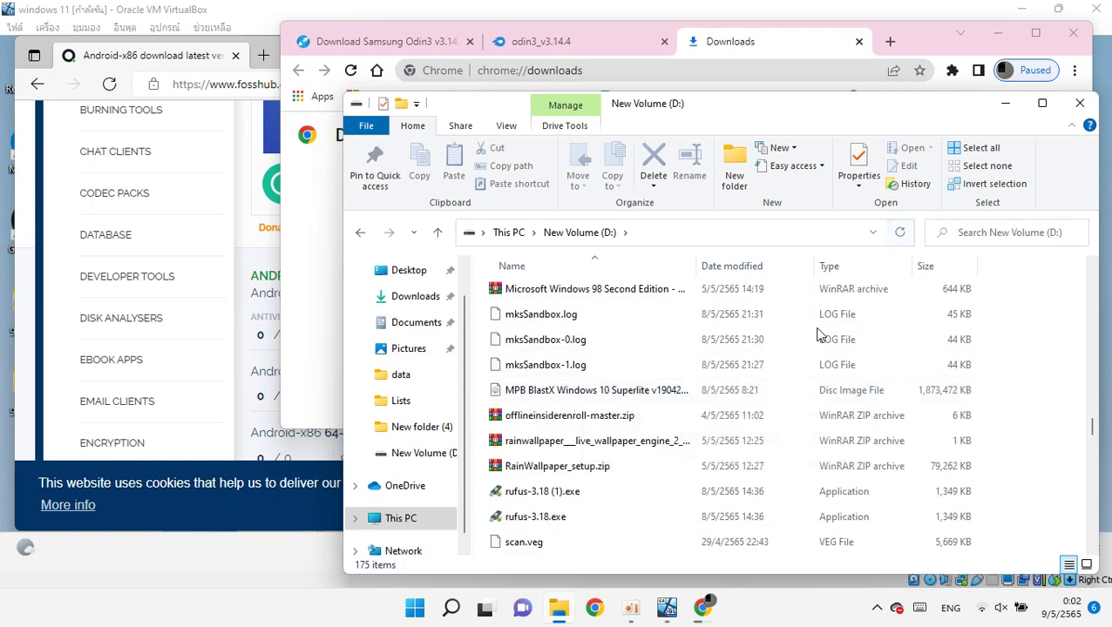
pyautogui.scroll(1, 621, 230)
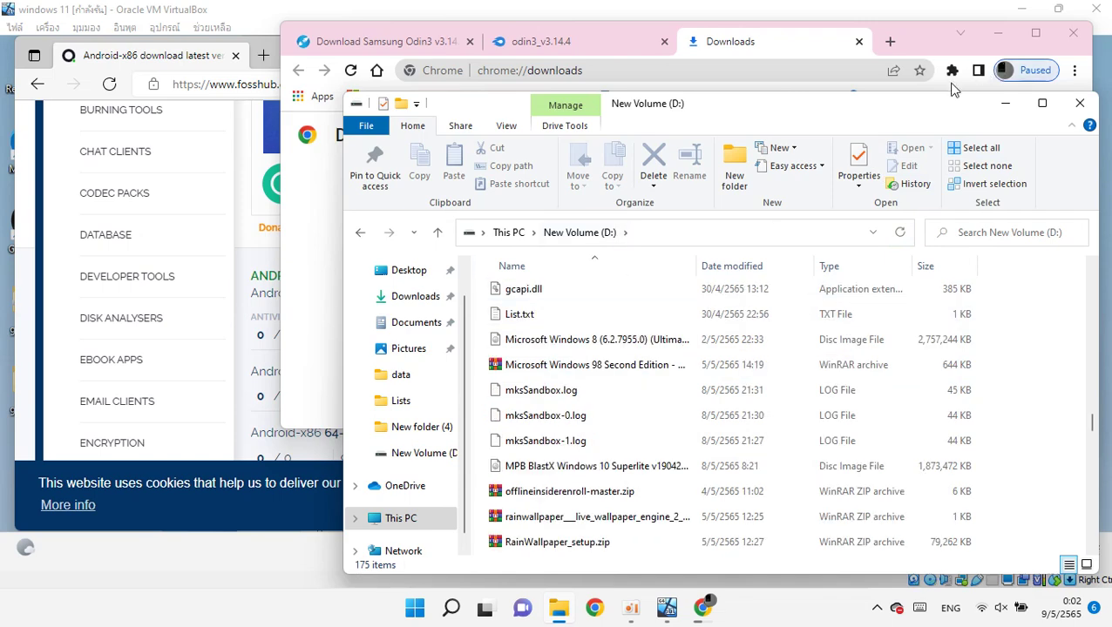
# Minimize File Explorer and close the MediaFire and Odin download page tabs in Chrome, keeping the downloads page open.
pyautogui.click(1020, 110)
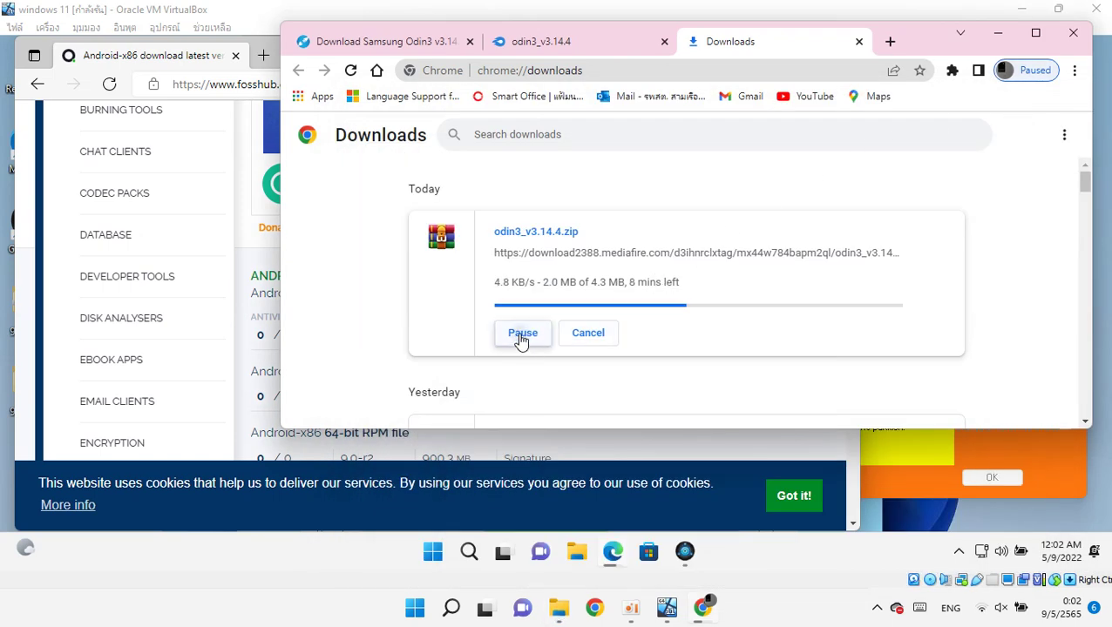
pyautogui.click(664, 41)
pyautogui.click(469, 42)
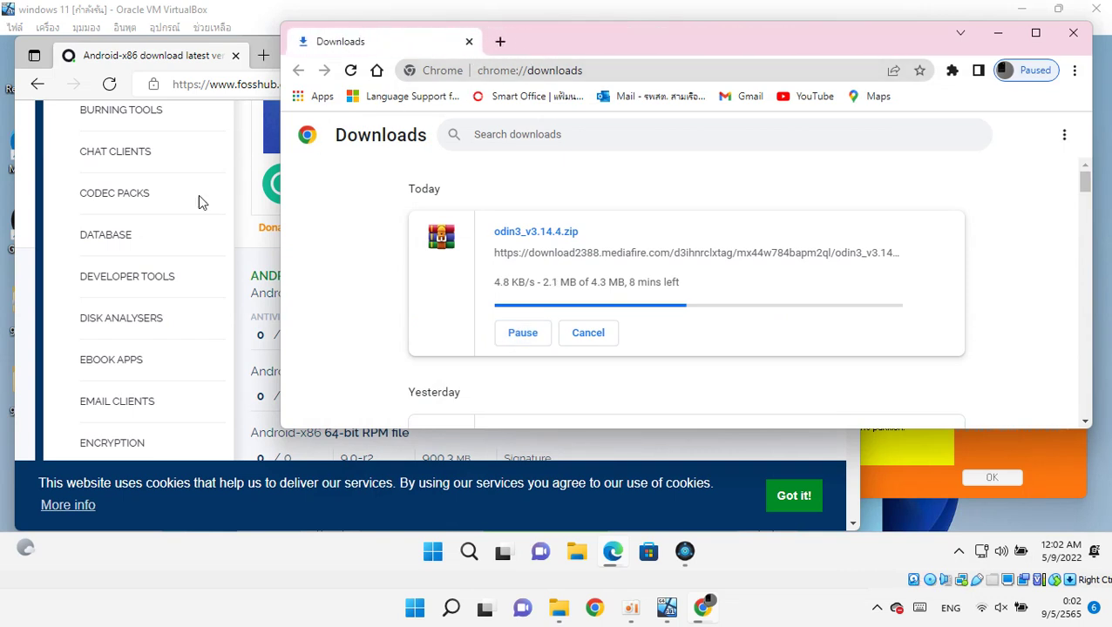
# Switch to the Windows 11 virtual machine and check the progress of the android-x86_64-9.0-r2-k49.iso download in Edge.
pyautogui.click(3, 218)
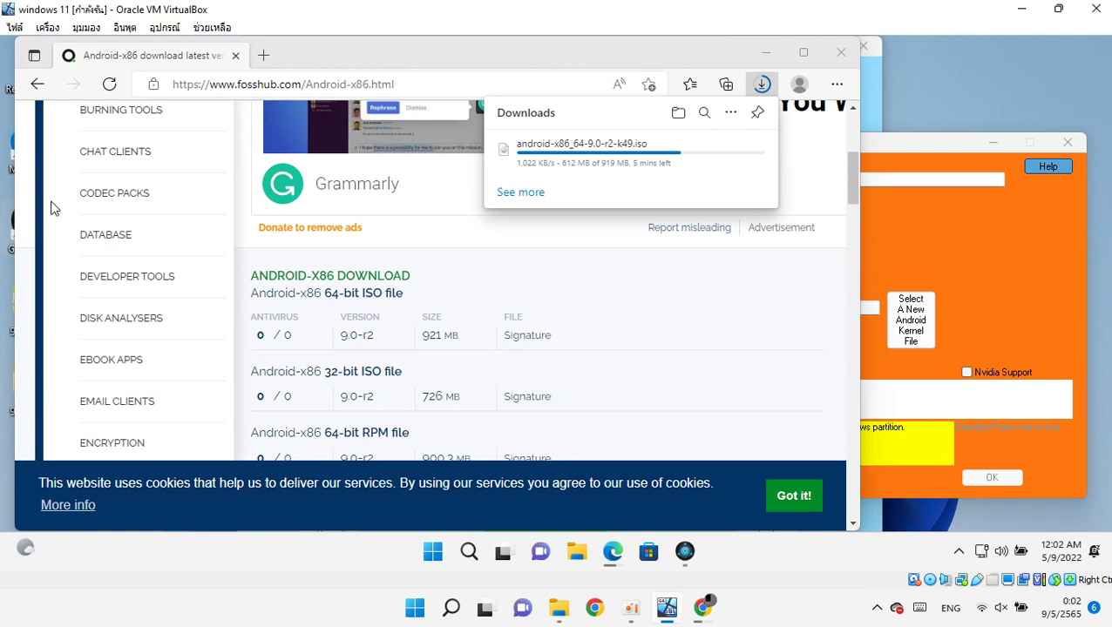
pyautogui.click(702, 151)
pyautogui.click(702, 152)
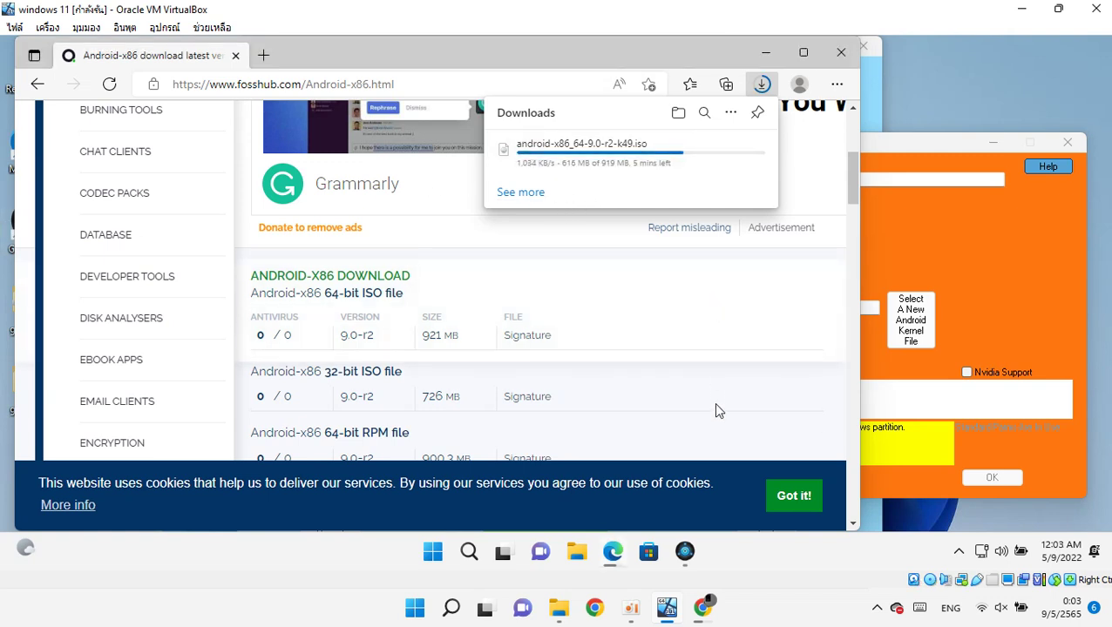
# Switch to Chrome's downloads page and briefly pause and resume the odin3_v3.14.4.zip download.
pyautogui.click(693, 614)
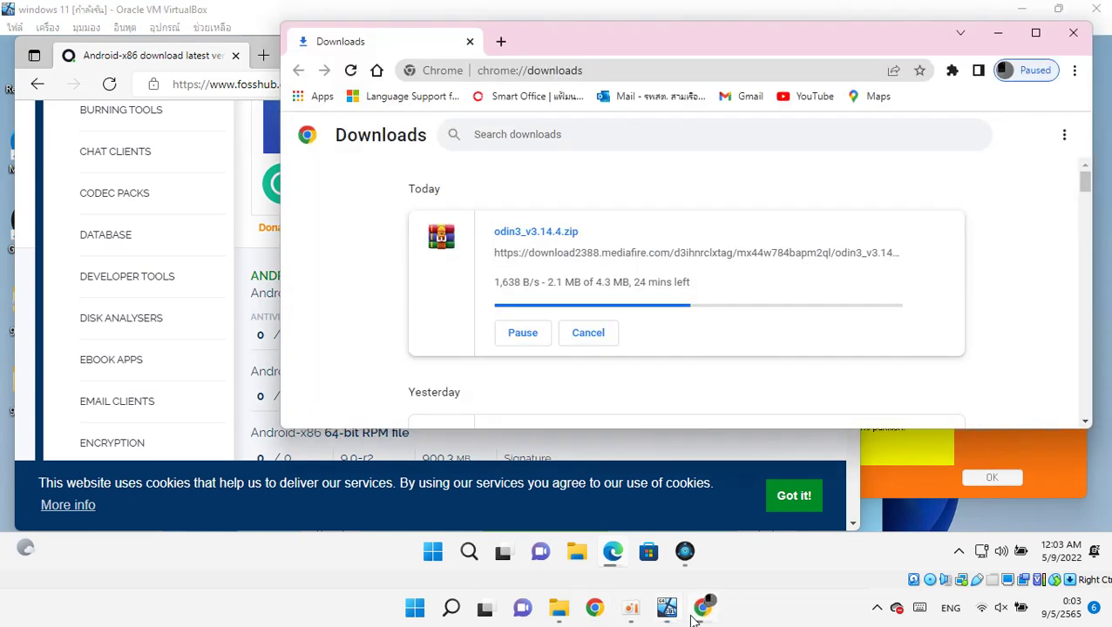
pyautogui.click(522, 334)
pyautogui.click(522, 333)
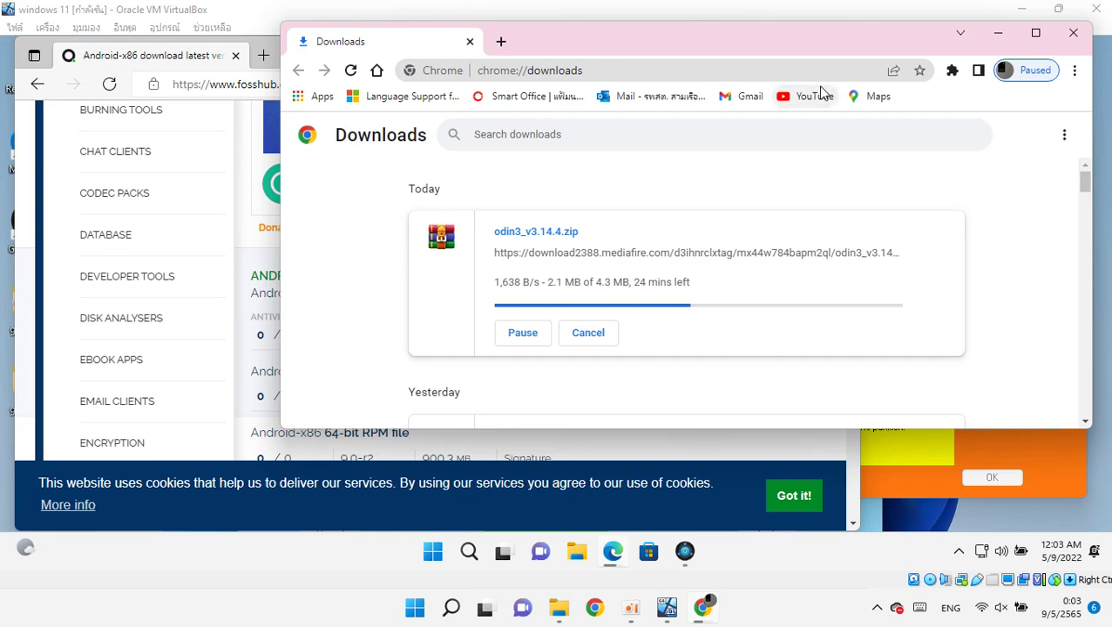
# Recheck the downloads in the virtual machine and in Chrome, close Chrome and switch to the File Explorer window for New Volume (D:).
pyautogui.click(730, 12)
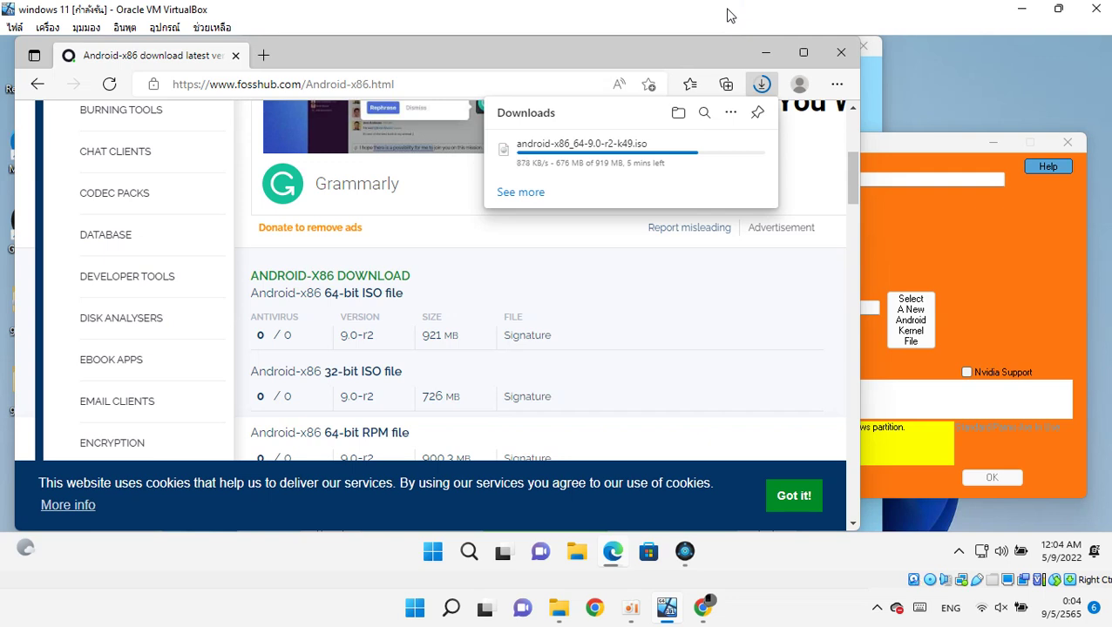
pyautogui.click(702, 607)
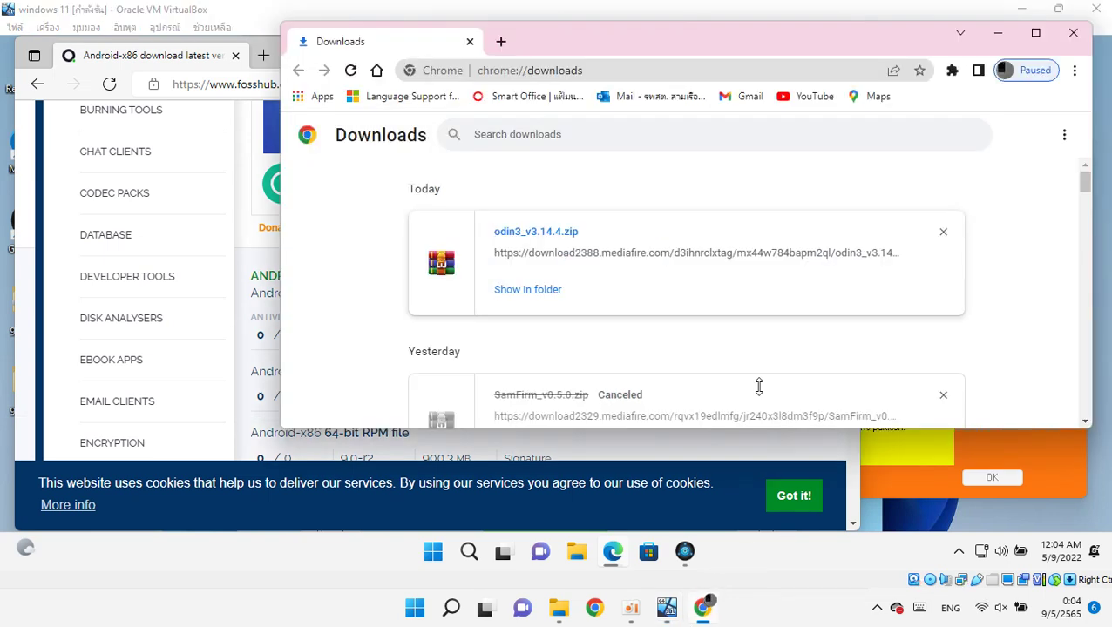
pyautogui.click(1074, 37)
pyautogui.click(576, 607)
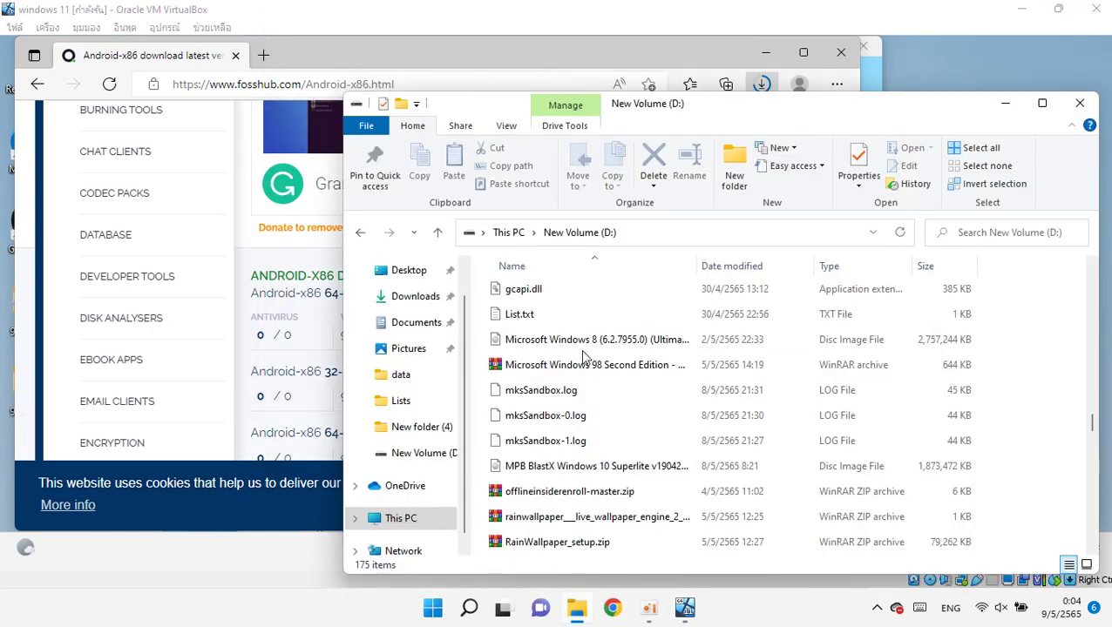
# Extract odin3_v3.14.4.zip from the Downloads folder to its default odin3_v3.14.4 folder, with the extracted files shown when complete.
pyautogui.scroll(17, 610, 418)
pyautogui.scroll(1, 617, 436)
pyautogui.scroll(1, 422, 330)
pyautogui.click(416, 328)
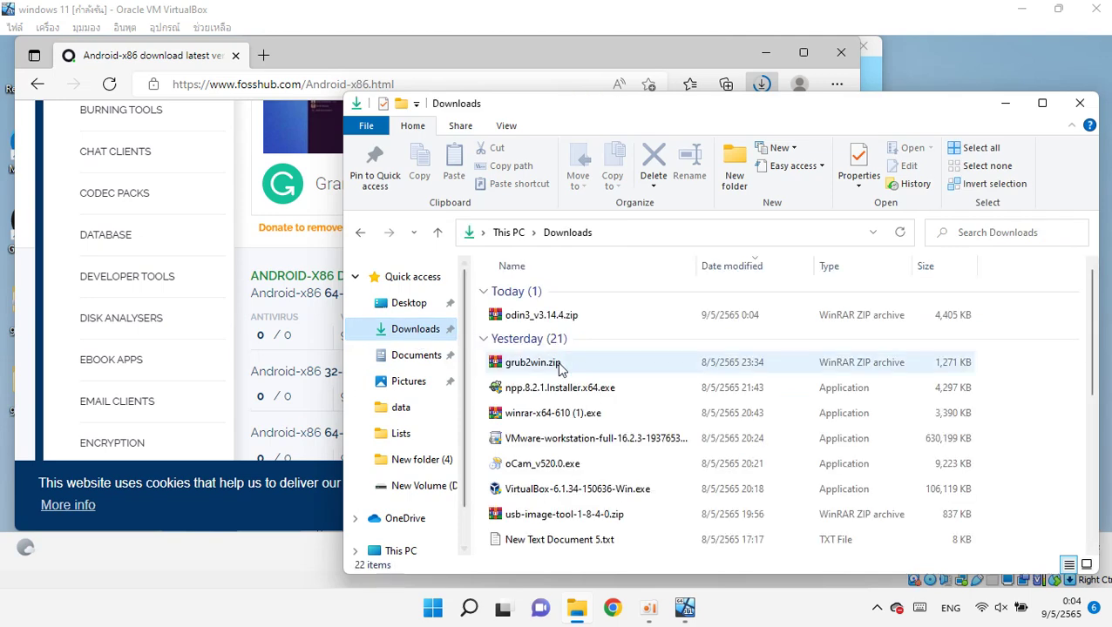
pyautogui.click(530, 318)
pyautogui.rightClick(529, 321)
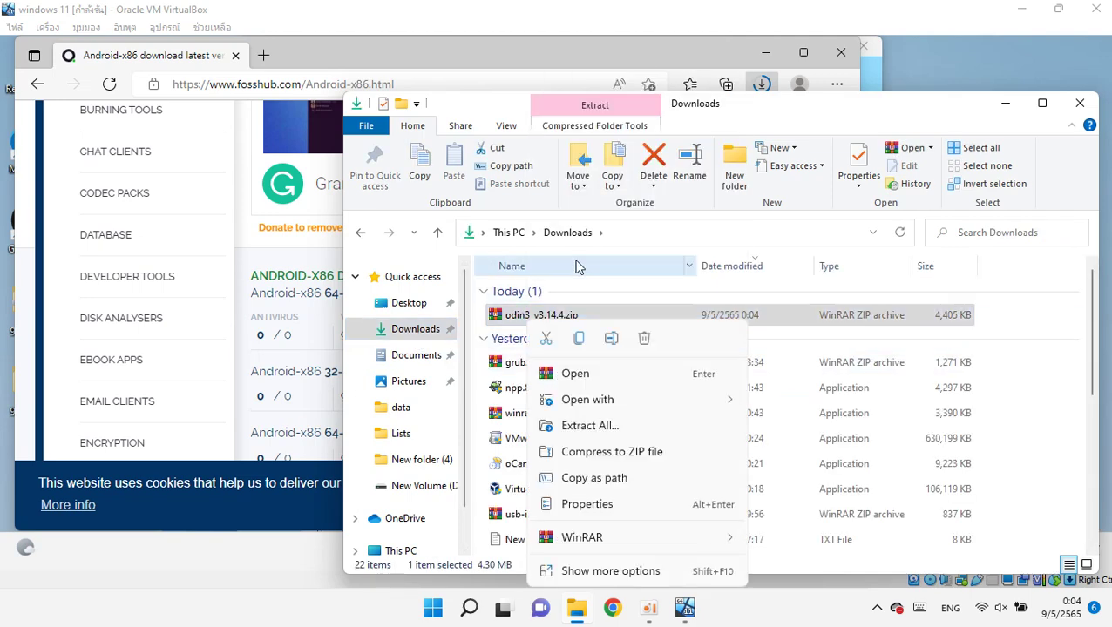
pyautogui.click(571, 426)
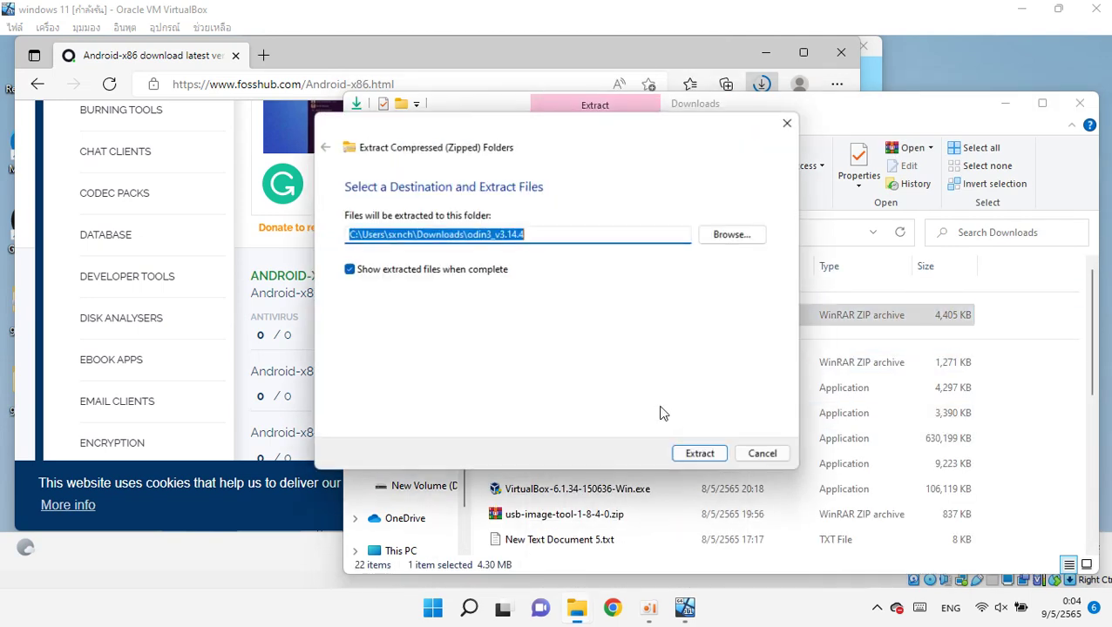
pyautogui.click(688, 456)
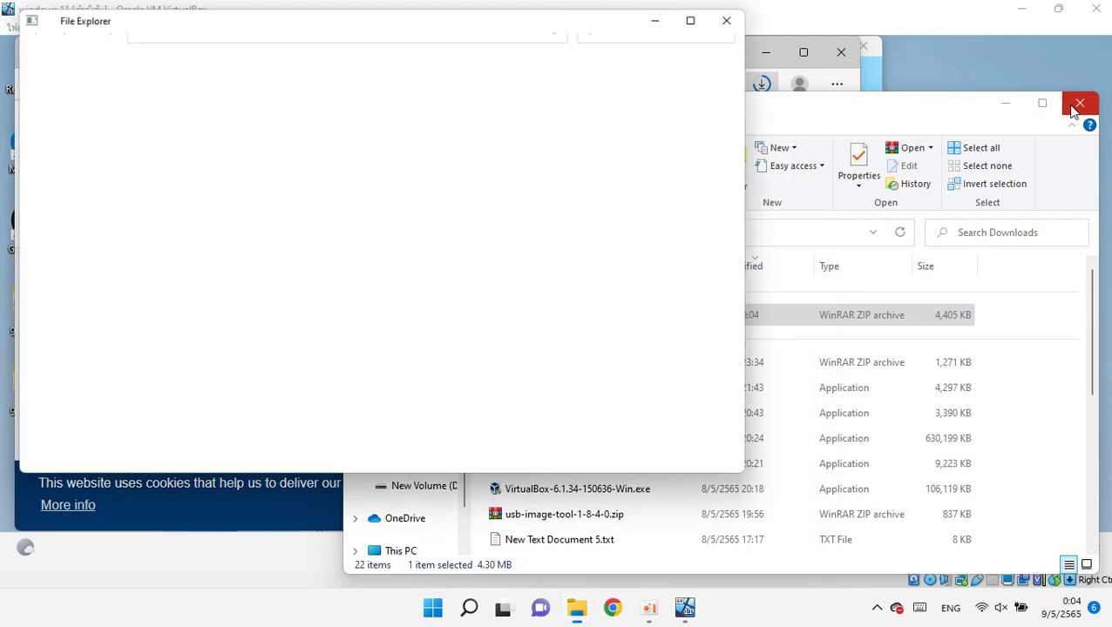
# Close the old Downloads window and launch Odin3_v3.14.4.exe from the extracted inner Odin3_v3.14.4 folder.
pyautogui.click(1075, 106)
pyautogui.doubleClick(372, 206)
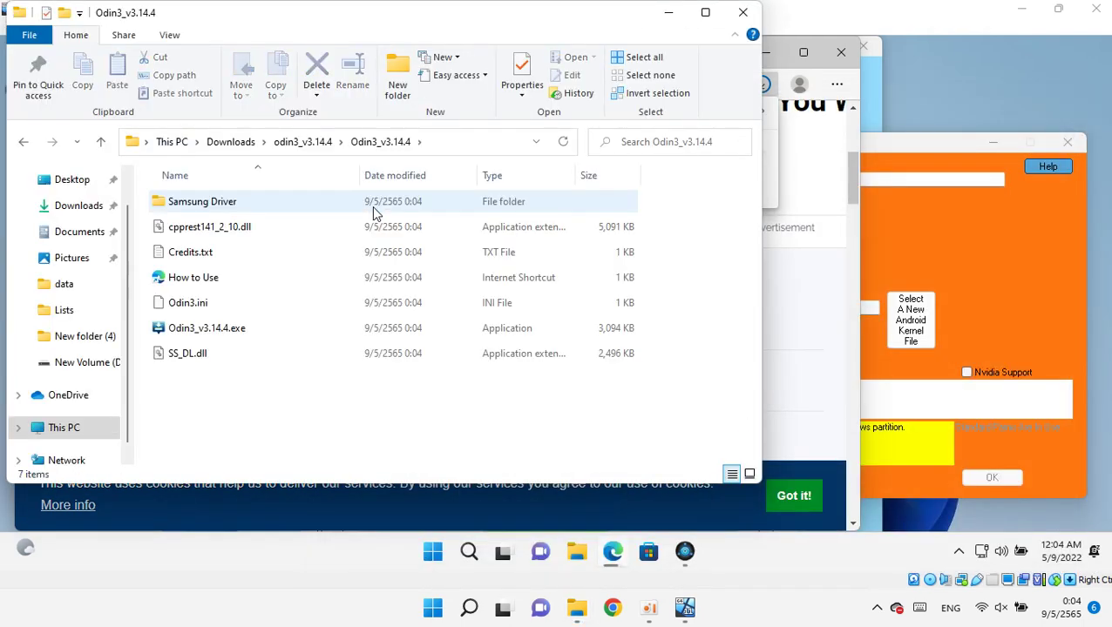
pyautogui.doubleClick(337, 324)
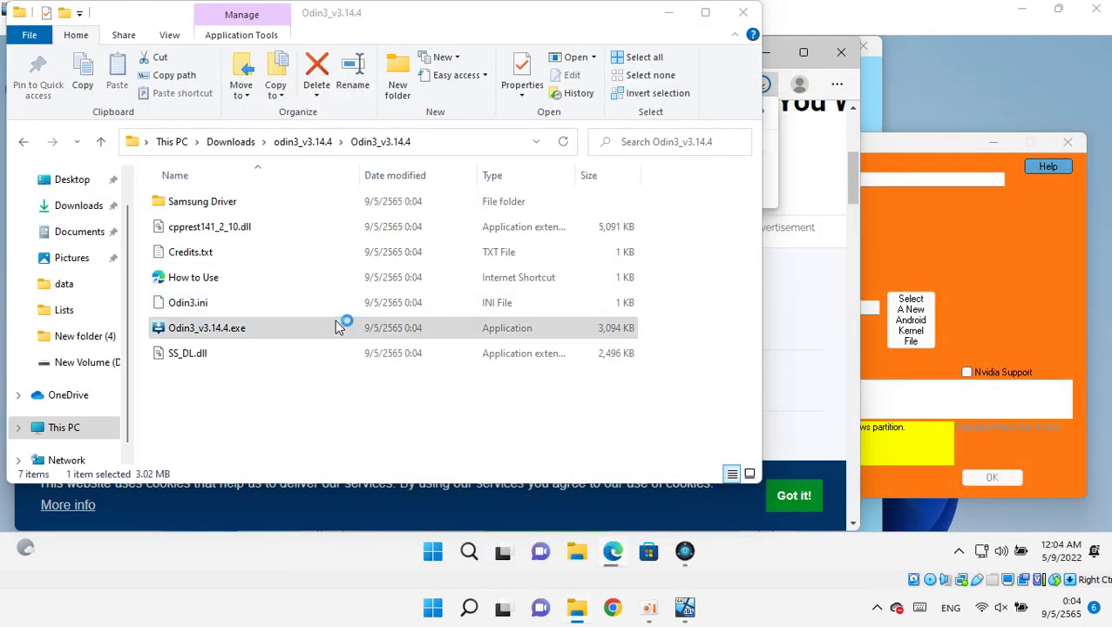
# Open the Download internet shortcut from the Samsung Driver folder in Google Chrome, allowing the file to open.
pyautogui.doubleClick(371, 206)
pyautogui.doubleClick(371, 203)
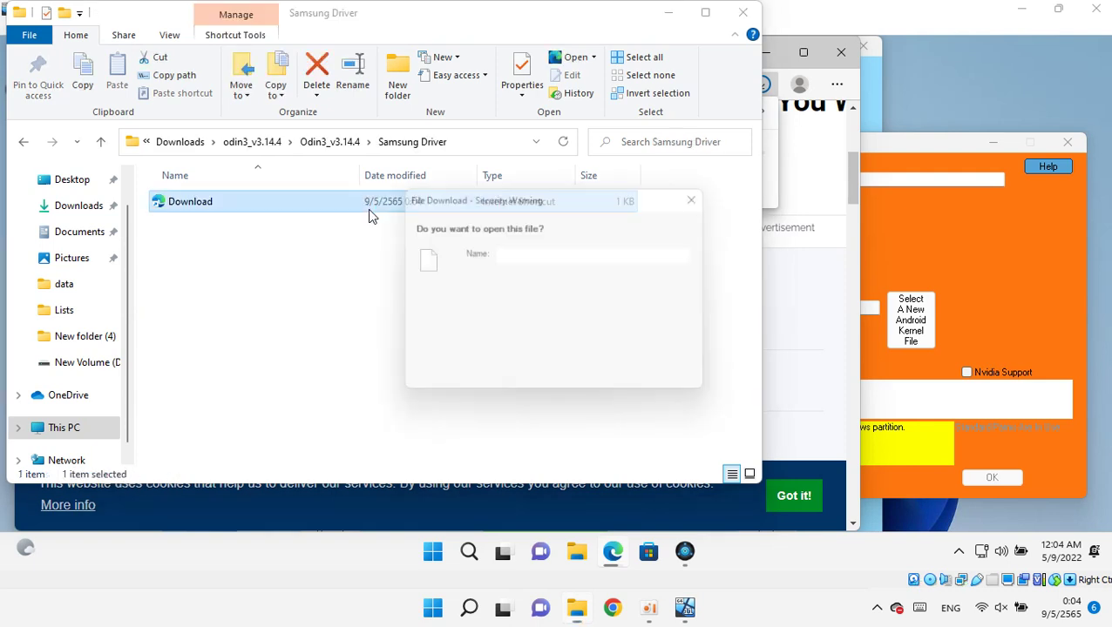
pyautogui.click(601, 315)
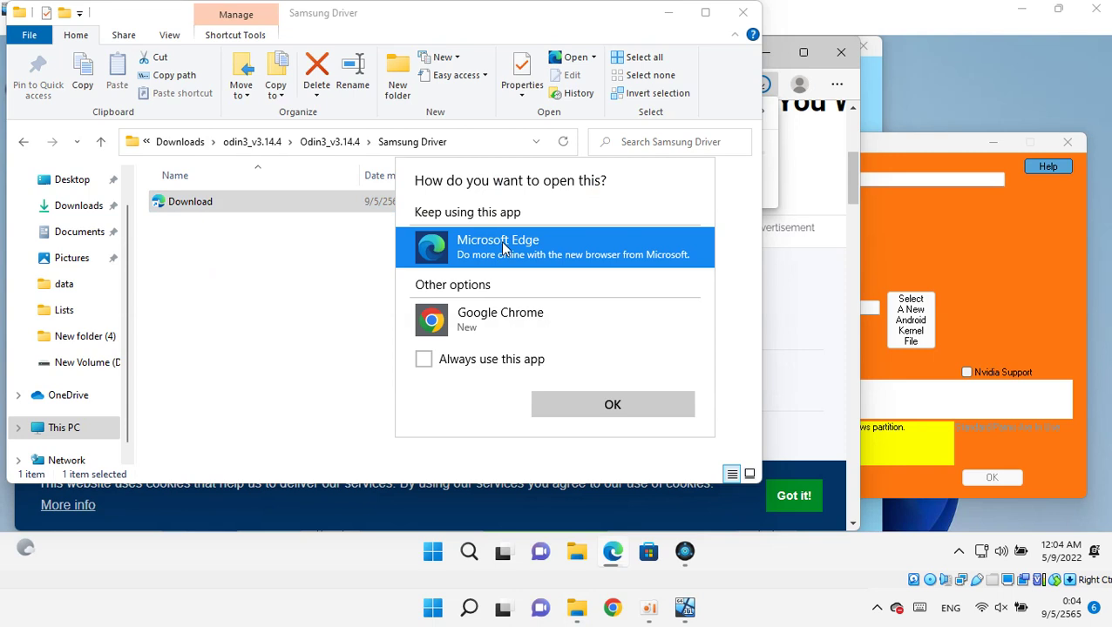
pyautogui.click(382, 210)
pyautogui.doubleClick(392, 208)
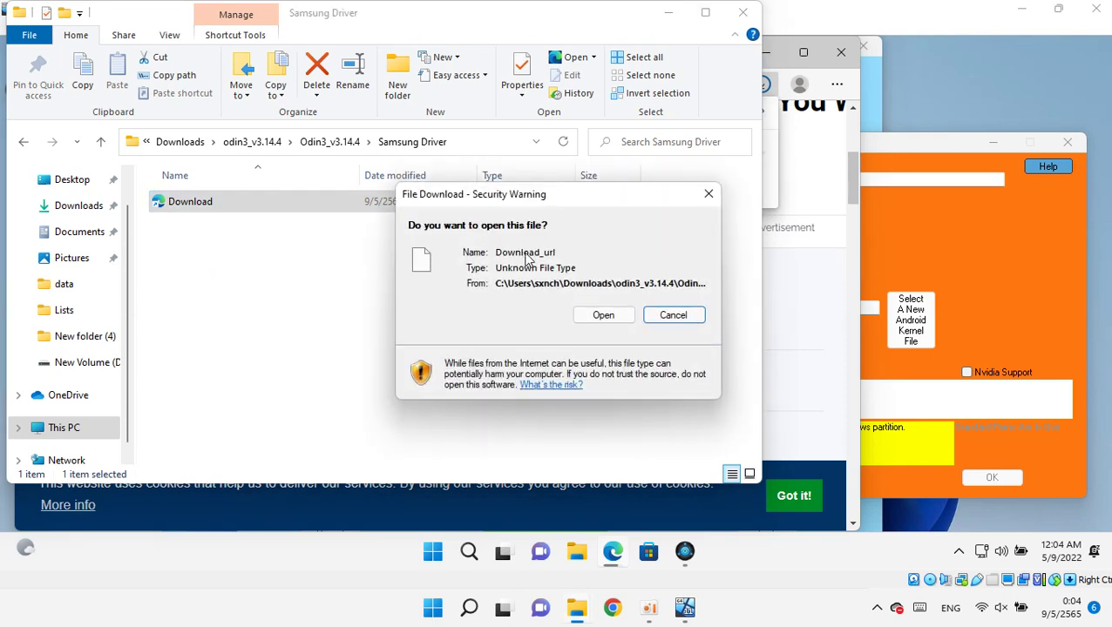
pyautogui.click(605, 316)
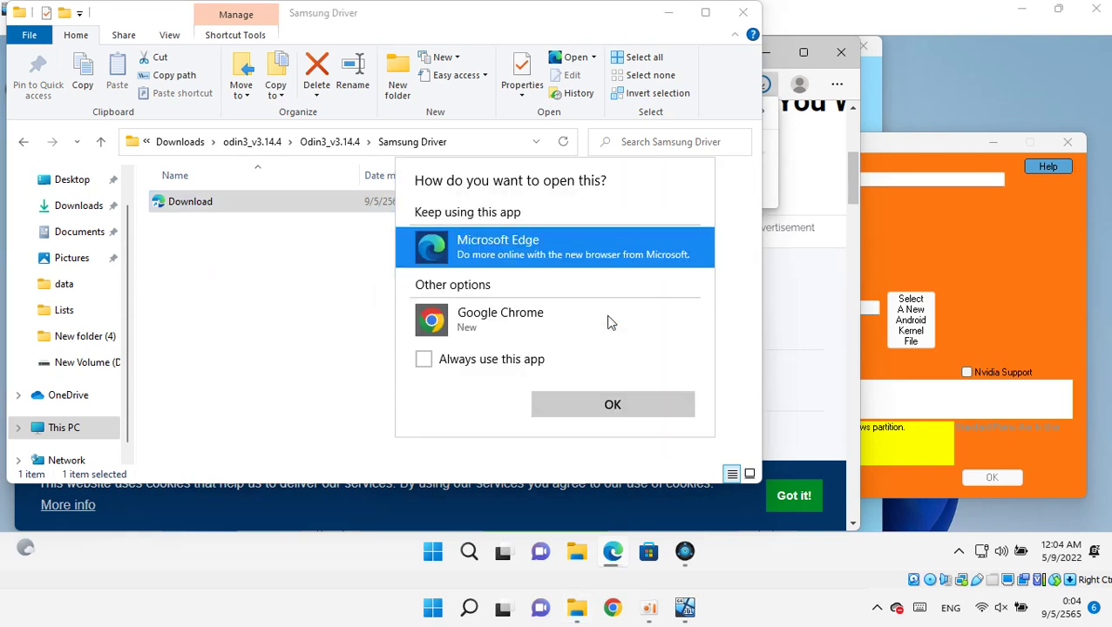
pyautogui.doubleClick(578, 320)
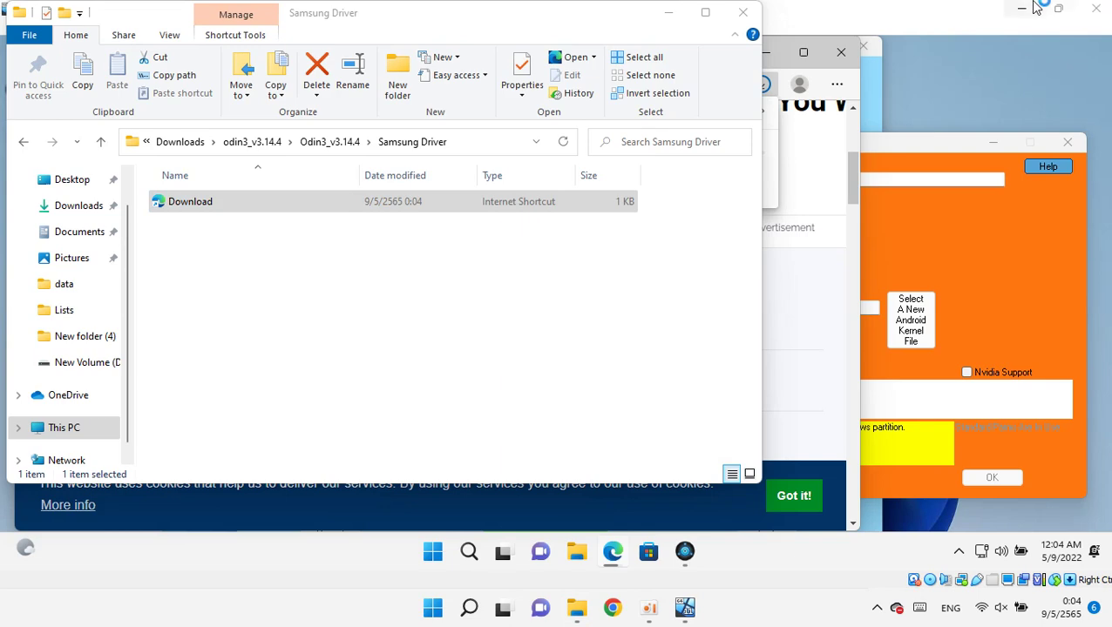
# Minimize the virtual machine window and close the Samsung Driver folder window.
pyautogui.click(1032, 7)
pyautogui.click(1031, 7)
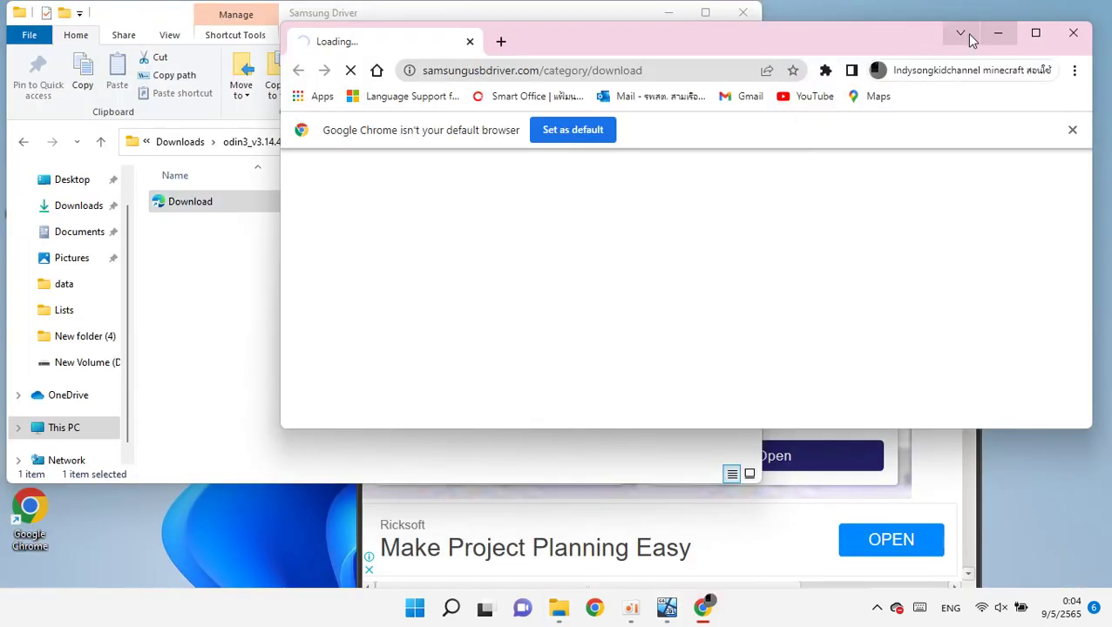
pyautogui.click(754, 12)
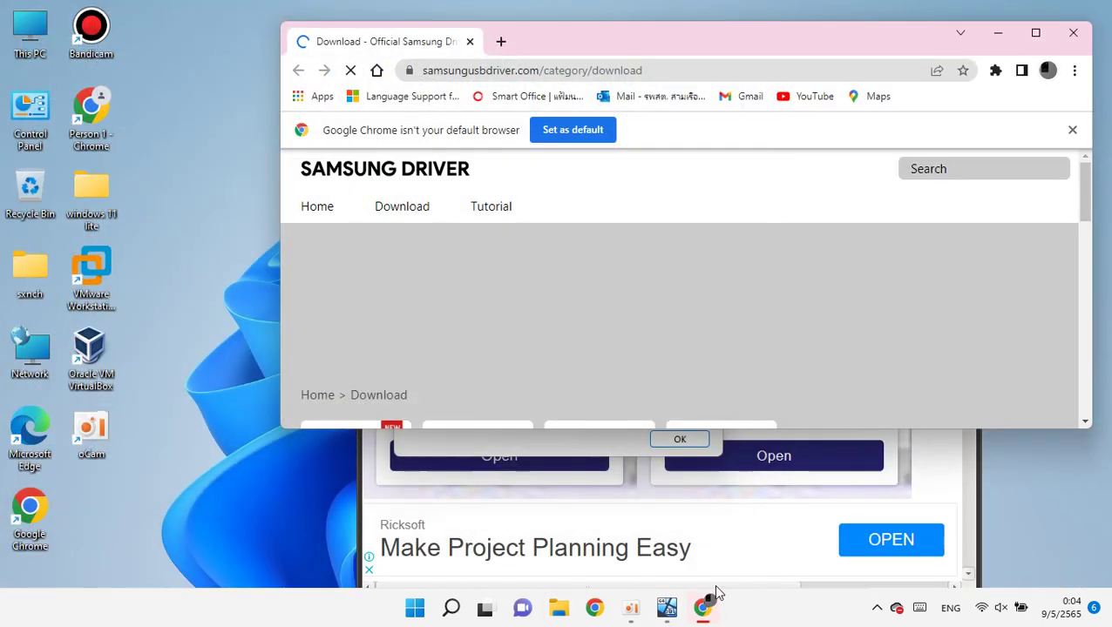
# Launch Odin3_v3.14.4.exe again from the extracted folder in Downloads and dismiss its startup notice.
pyautogui.click(555, 615)
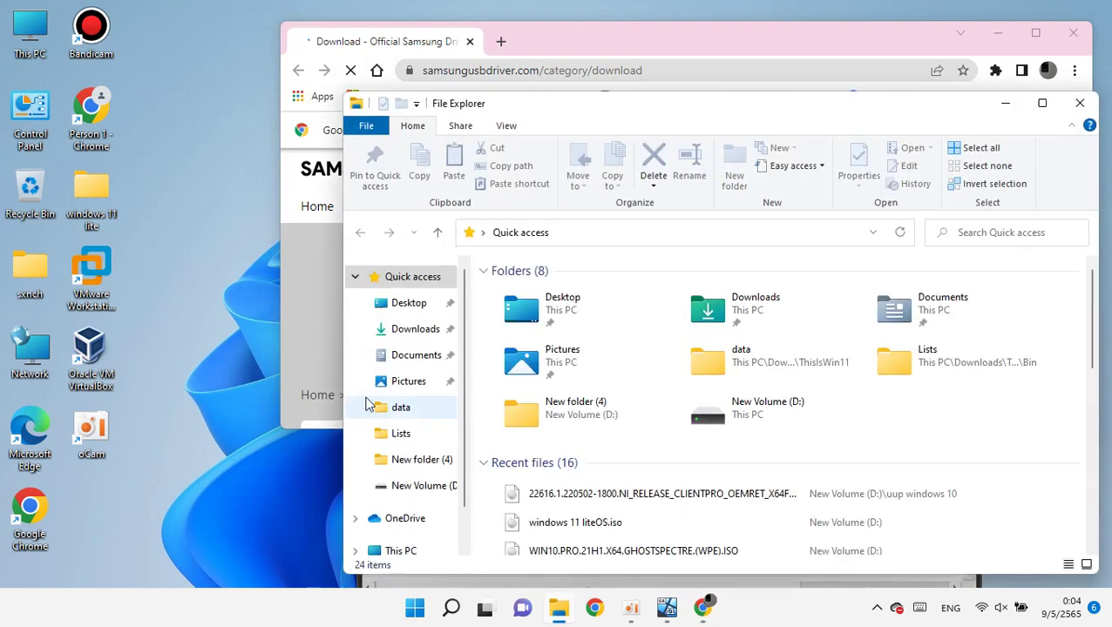
pyautogui.click(411, 328)
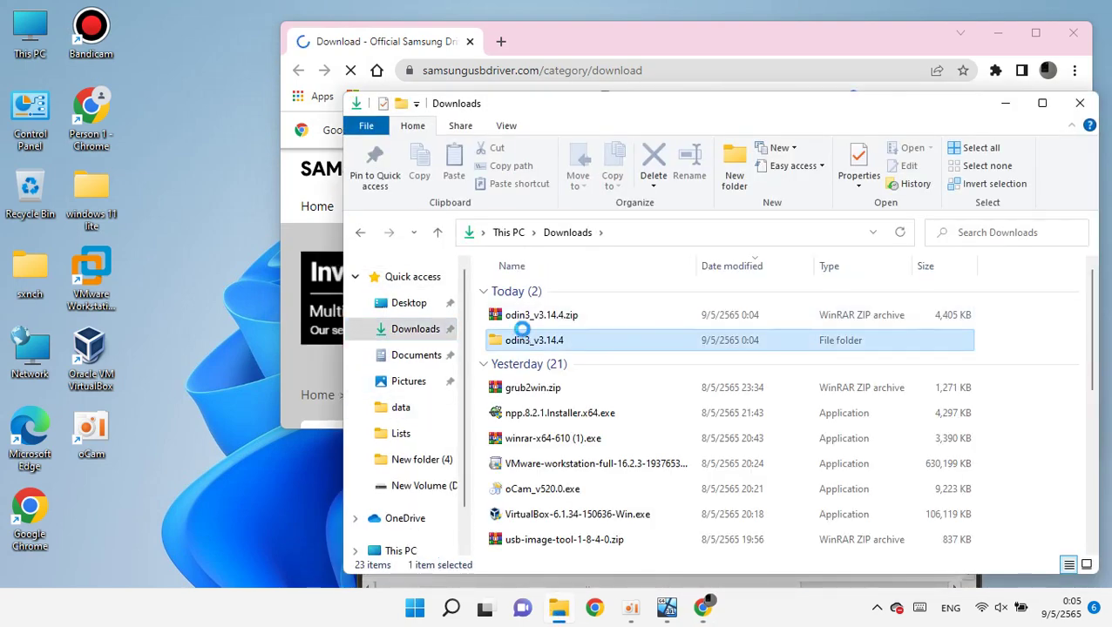
pyautogui.doubleClick(525, 340)
pyautogui.doubleClick(541, 290)
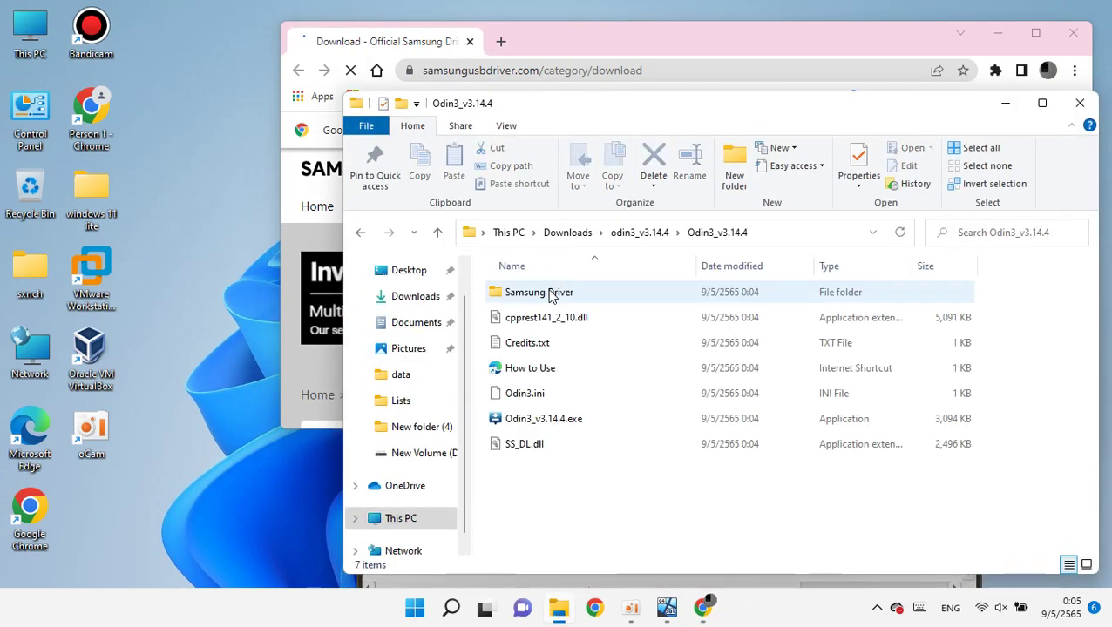
pyautogui.doubleClick(548, 420)
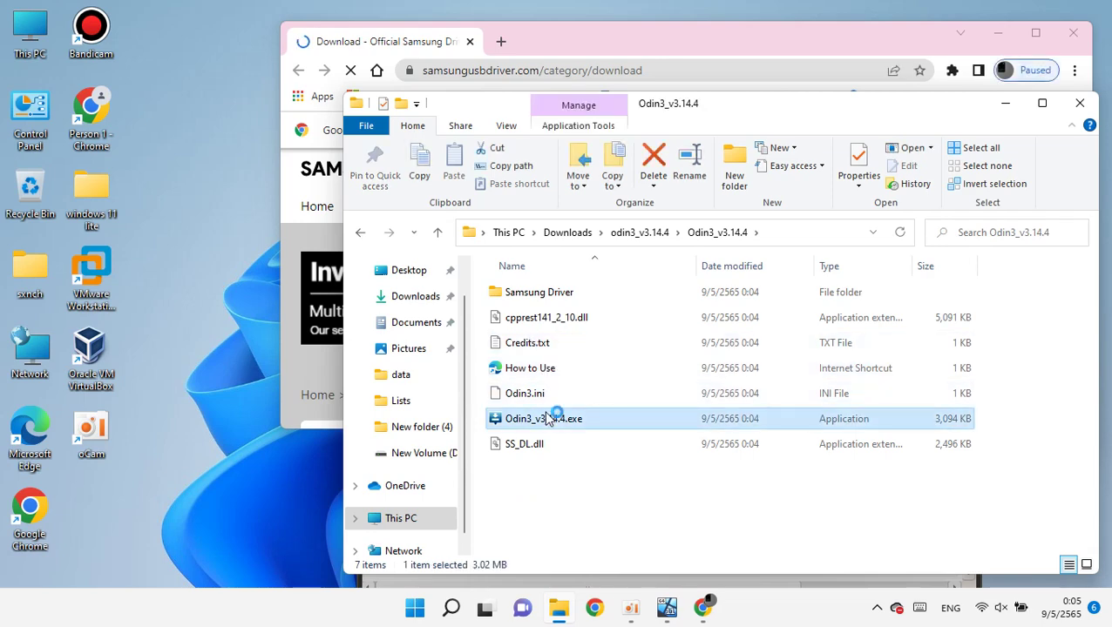
pyautogui.click(676, 438)
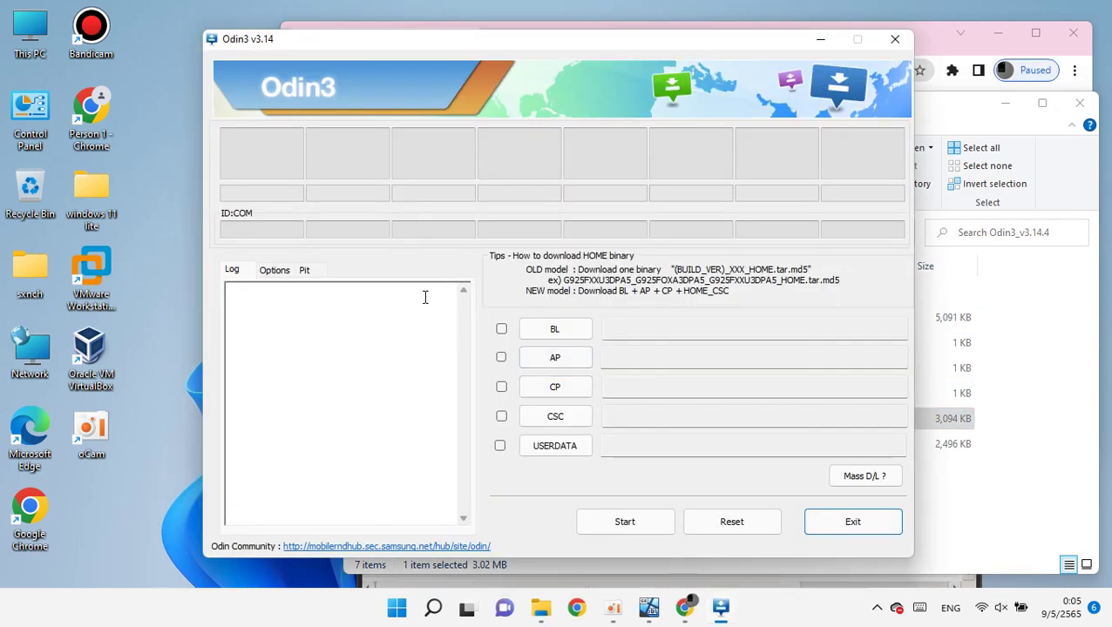
# Show Odin3's flashing options and switch F. Reset Time off and back on.
pyautogui.click(276, 275)
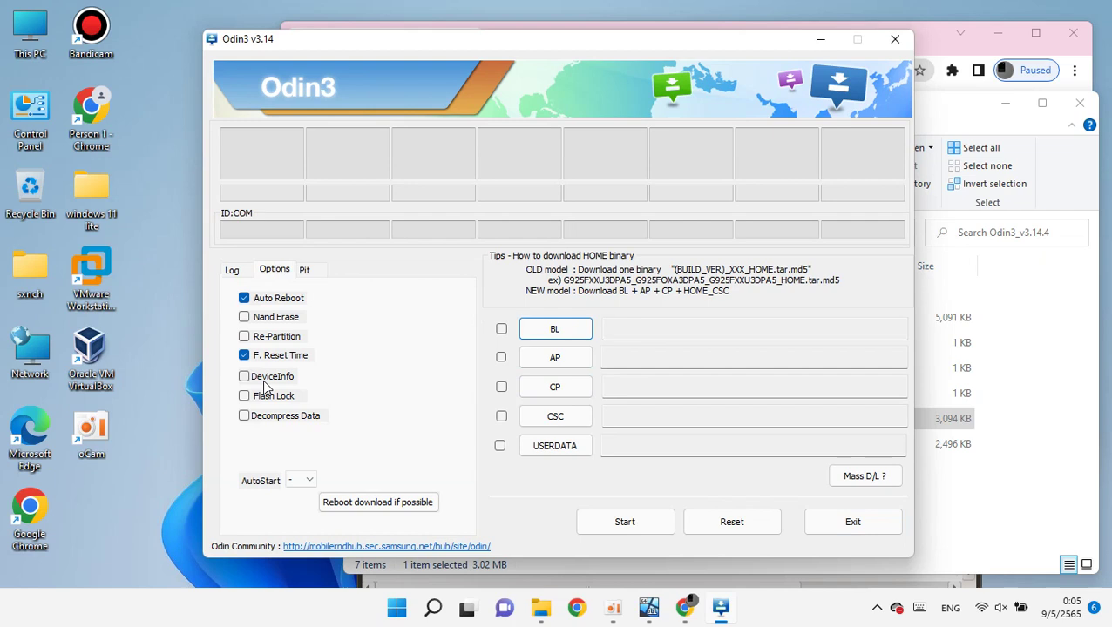
pyautogui.click(266, 358)
pyautogui.click(267, 358)
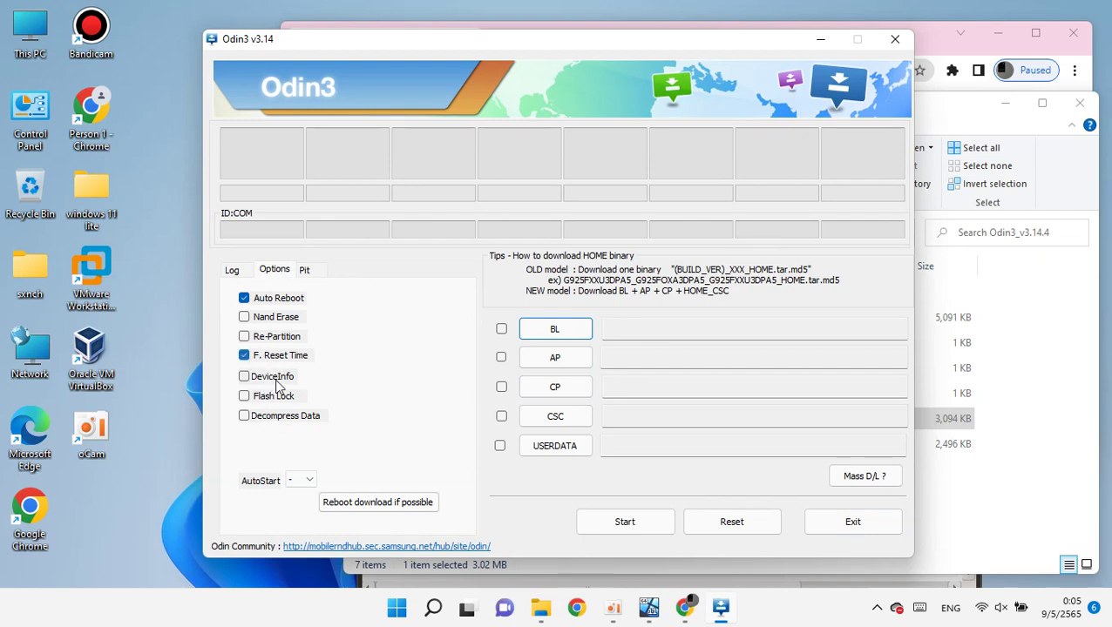
# Close the Odin3 folder window and open the Samsung Driver v1.5.33.0 page in a maximized Chrome window, dismissing the full-page advertisement.
pyautogui.click(1080, 103)
pyautogui.click(945, 35)
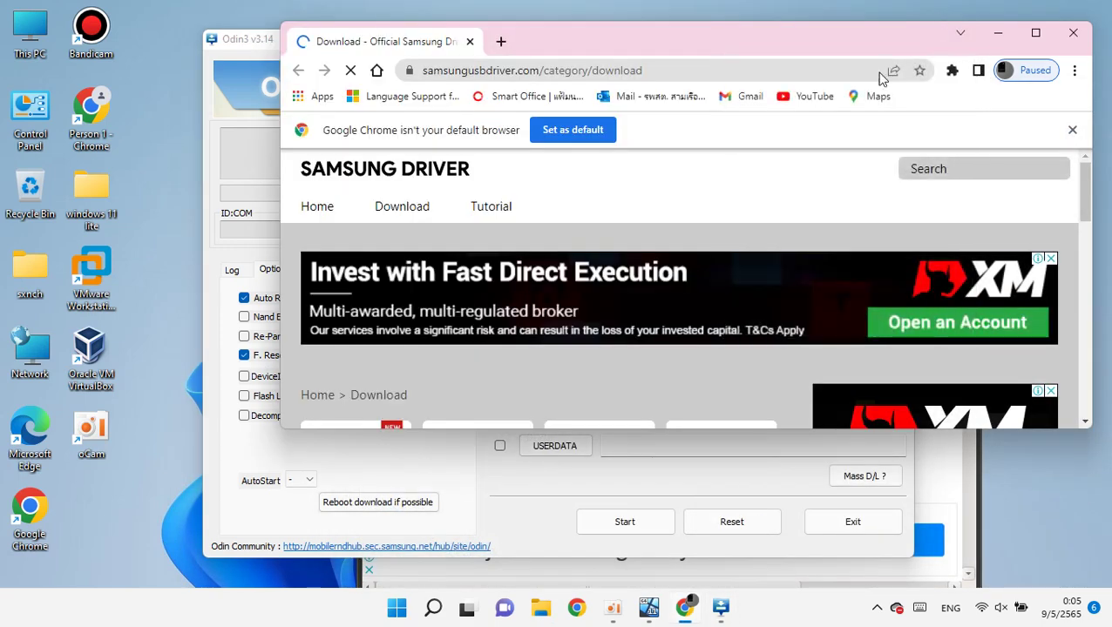
pyautogui.scroll(-2, 657, 328)
pyautogui.scroll(-2, 398, 287)
pyautogui.scroll(1, 384, 255)
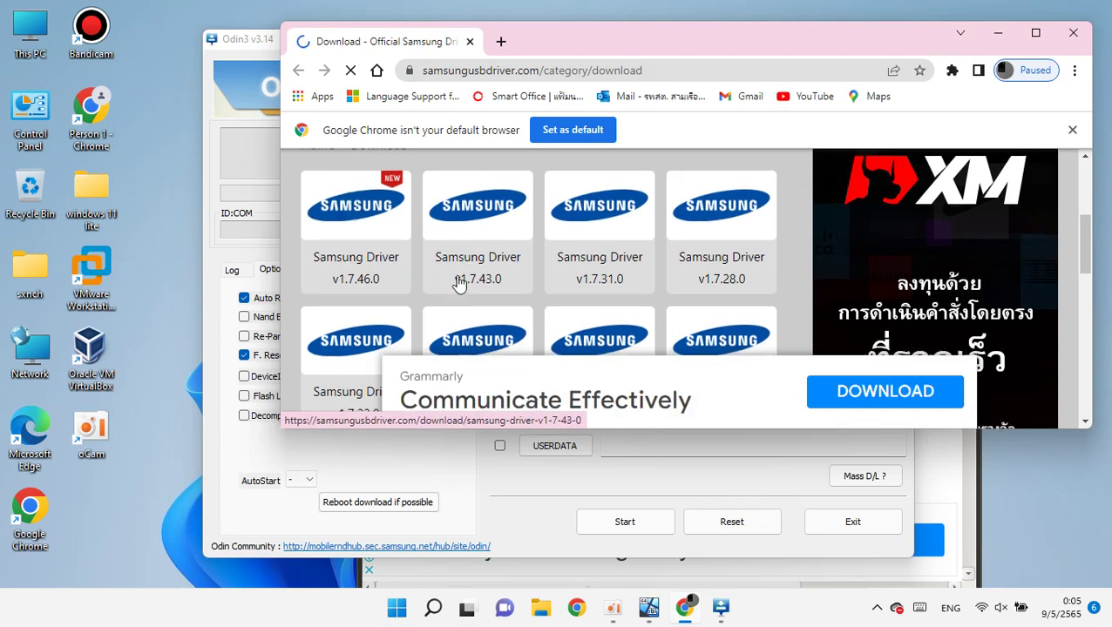
pyautogui.scroll(-6, 462, 283)
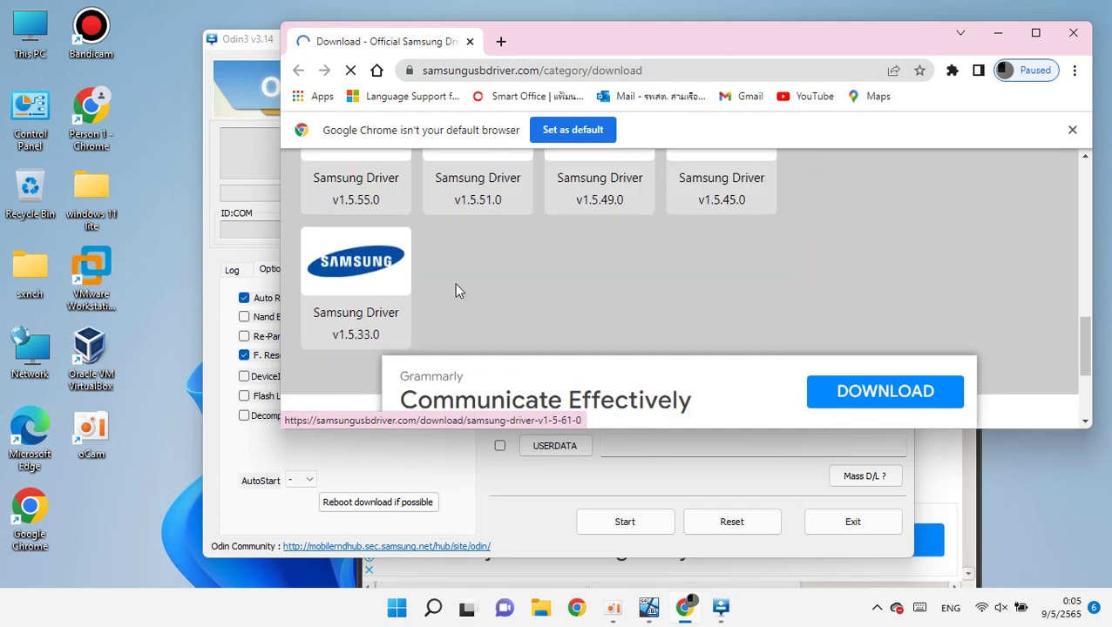
pyautogui.click(404, 285)
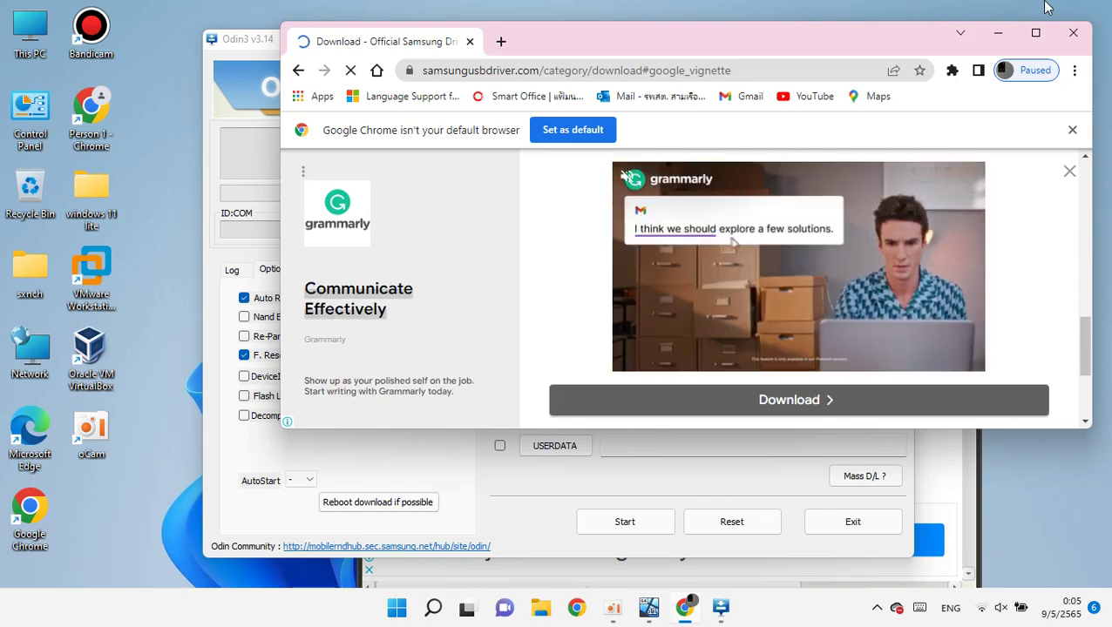
pyautogui.click(1035, 32)
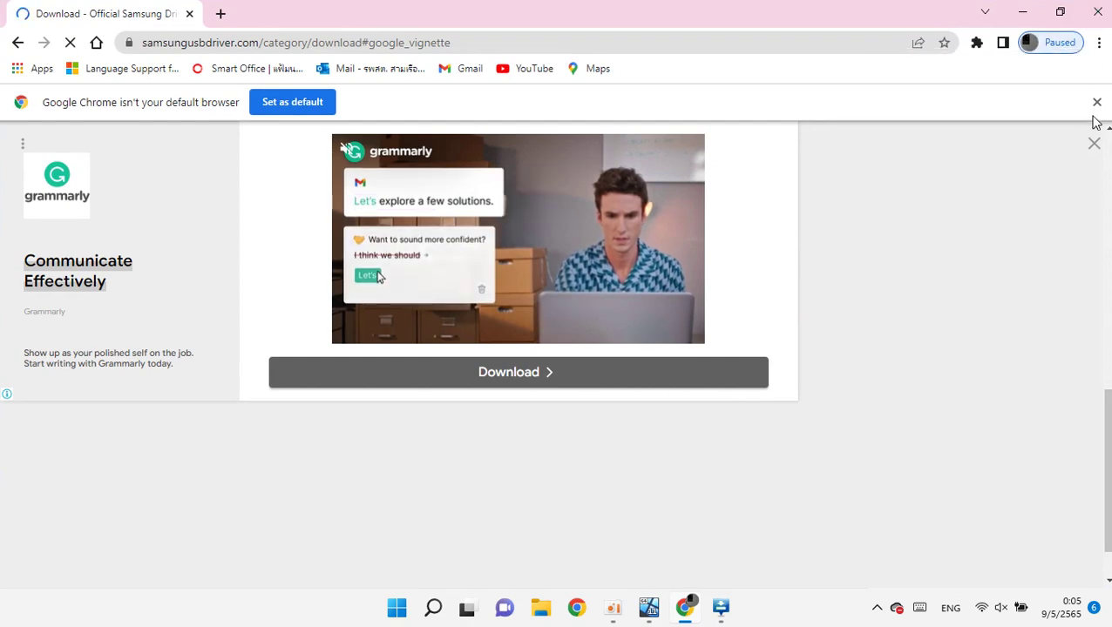
pyautogui.click(1092, 146)
# Start downloading Samsung_USB_Driver_v1.5.33.0.zip from the Mediafire mirror, closing the pop-up window, and show Chrome's downloads page.
pyautogui.scroll(-10, 956, 316)
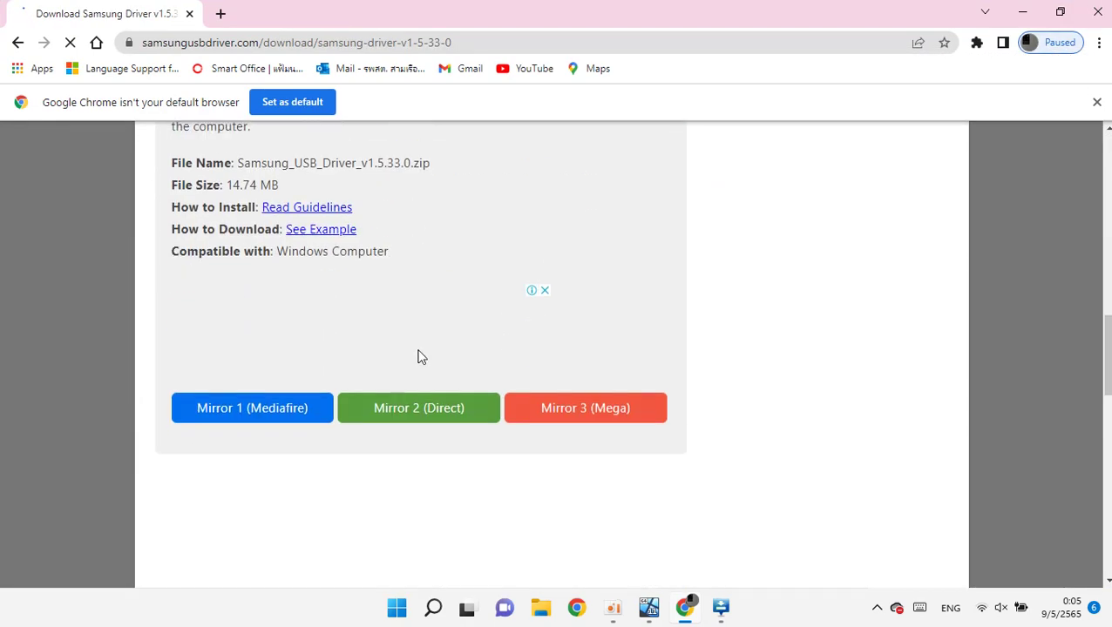
pyautogui.click(313, 419)
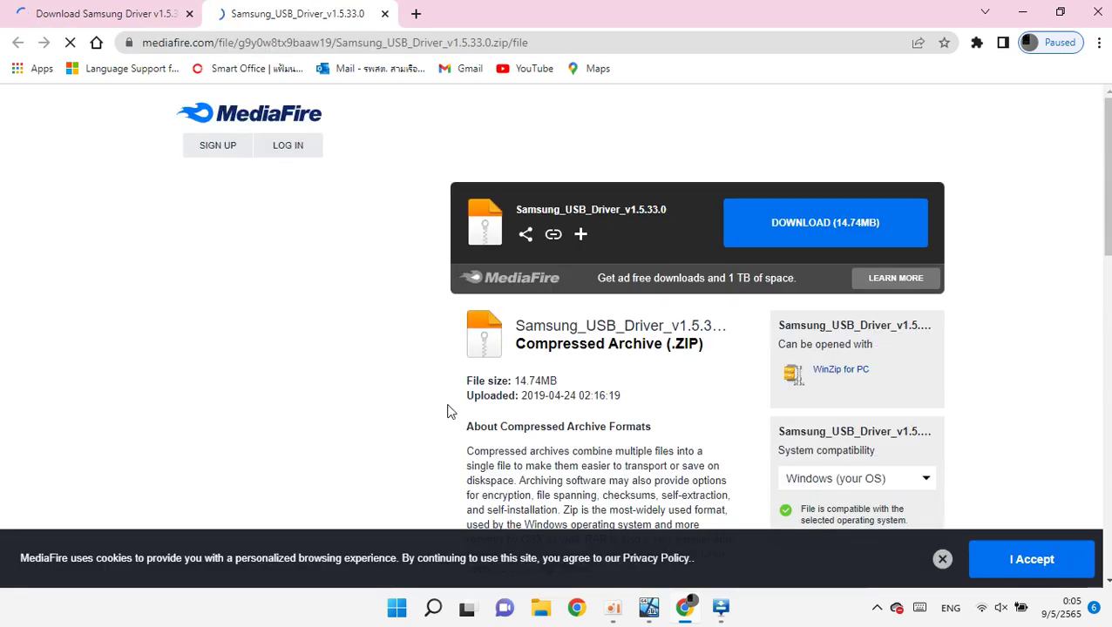
pyautogui.click(827, 230)
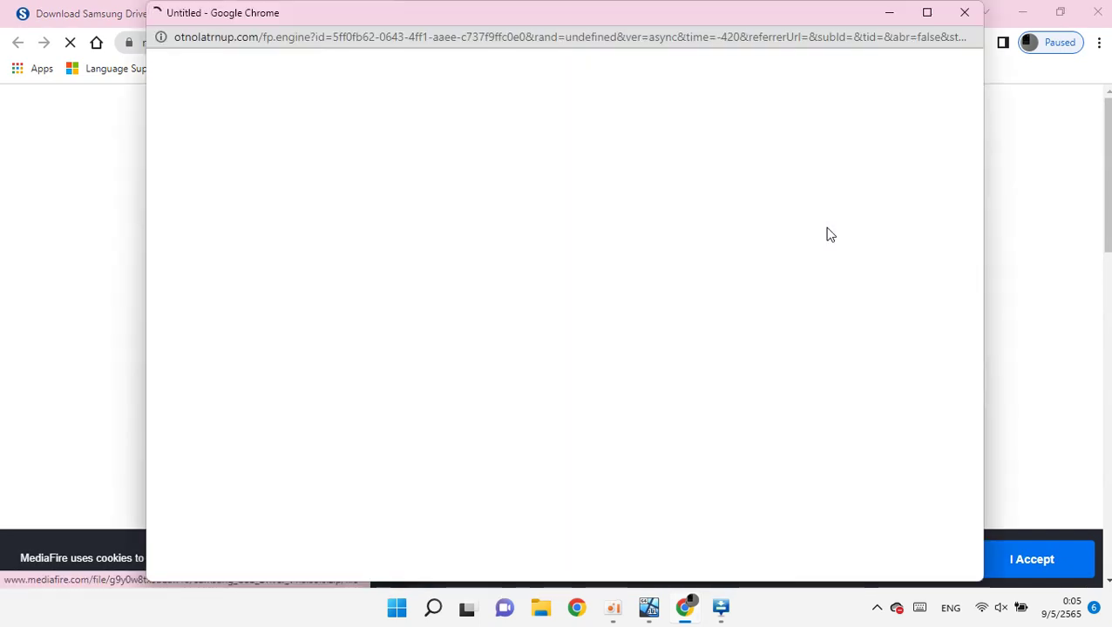
pyautogui.click(963, 16)
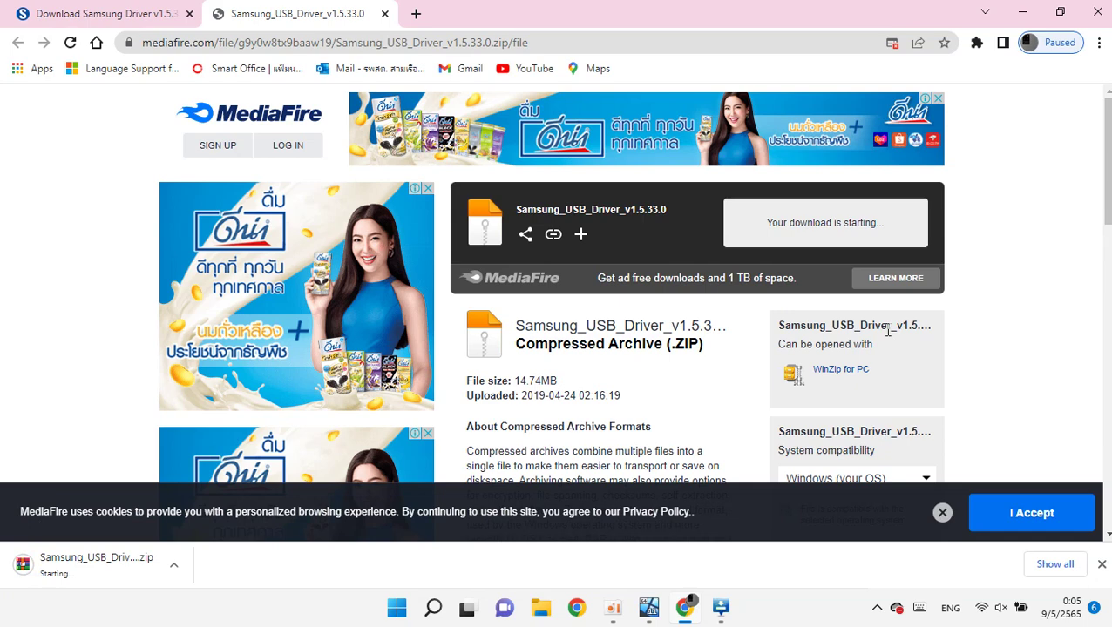
pyautogui.click(1099, 42)
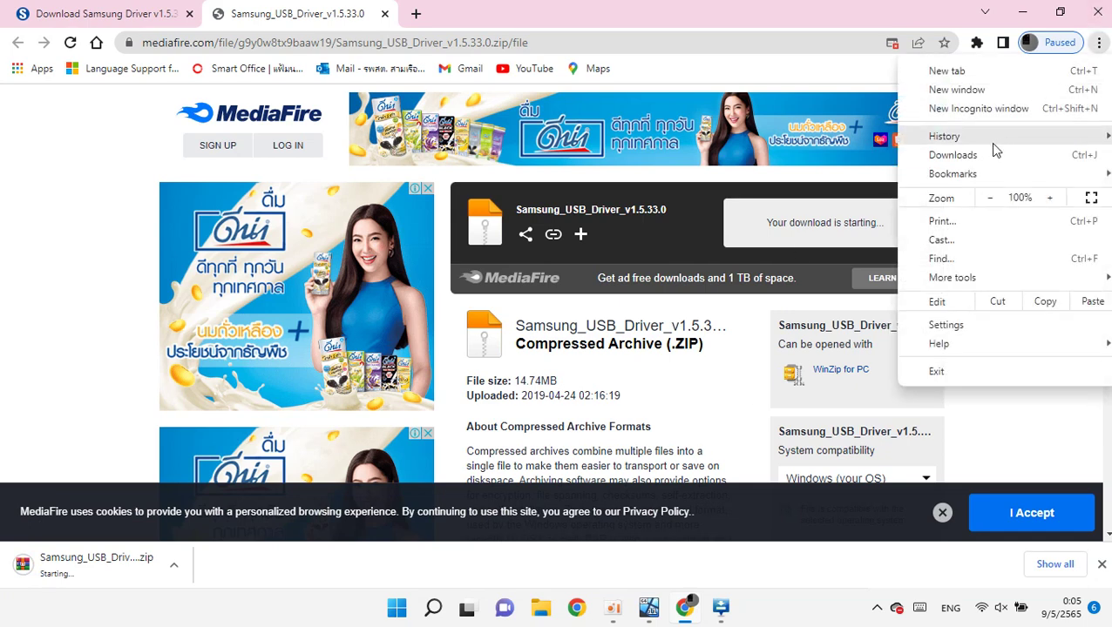
pyautogui.click(985, 155)
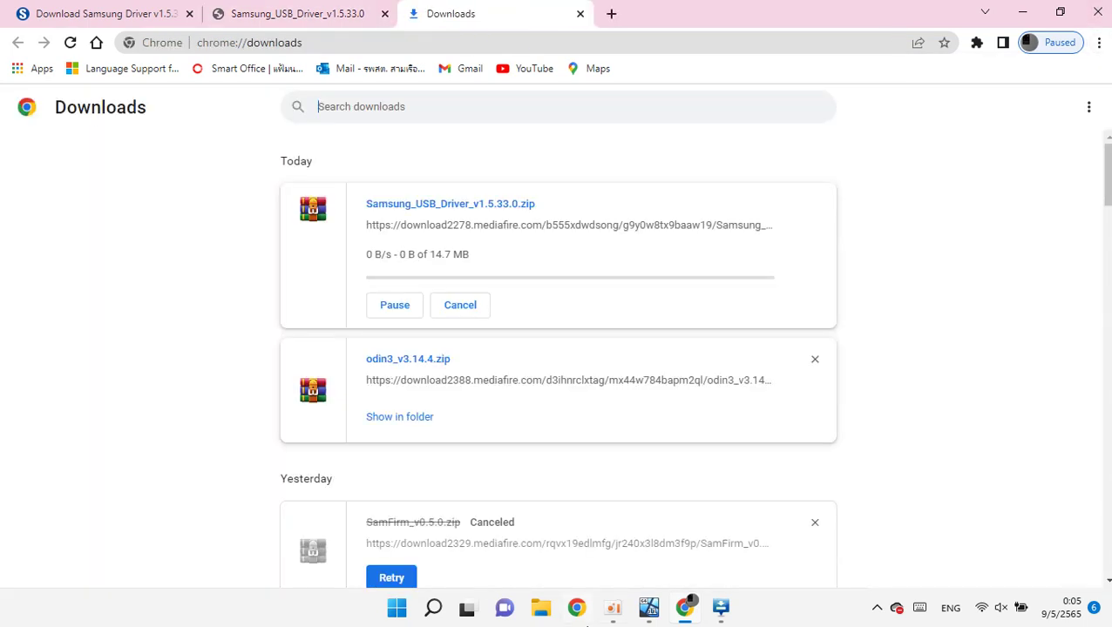
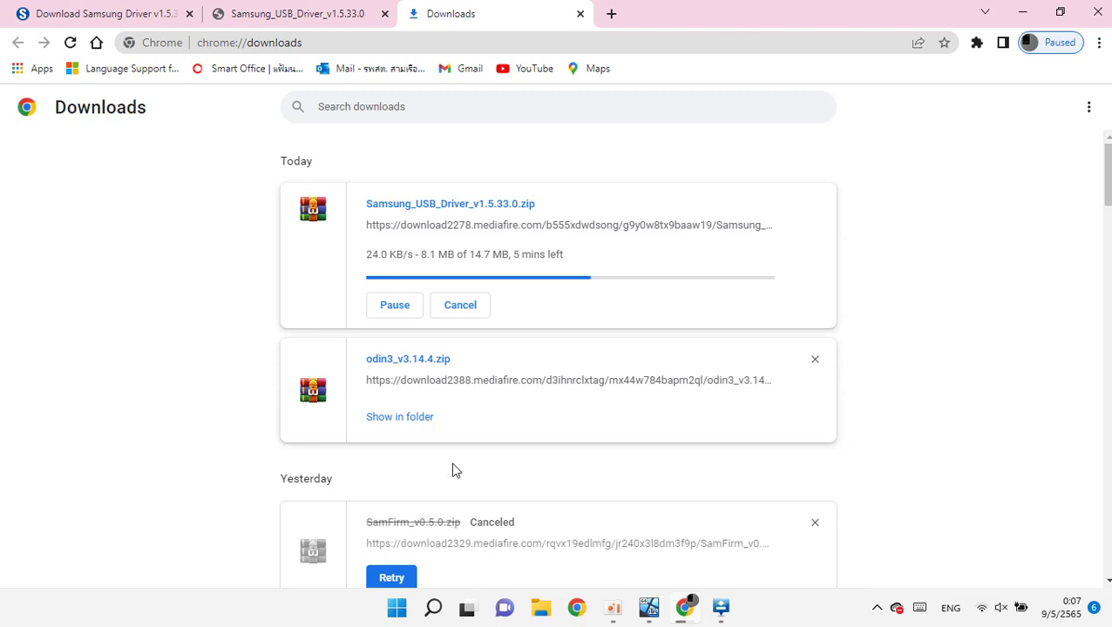
# Open Devices and Printers through the Safely Remove Hardware options and select the notebook computer to view its details.
pyautogui.click(877, 607)
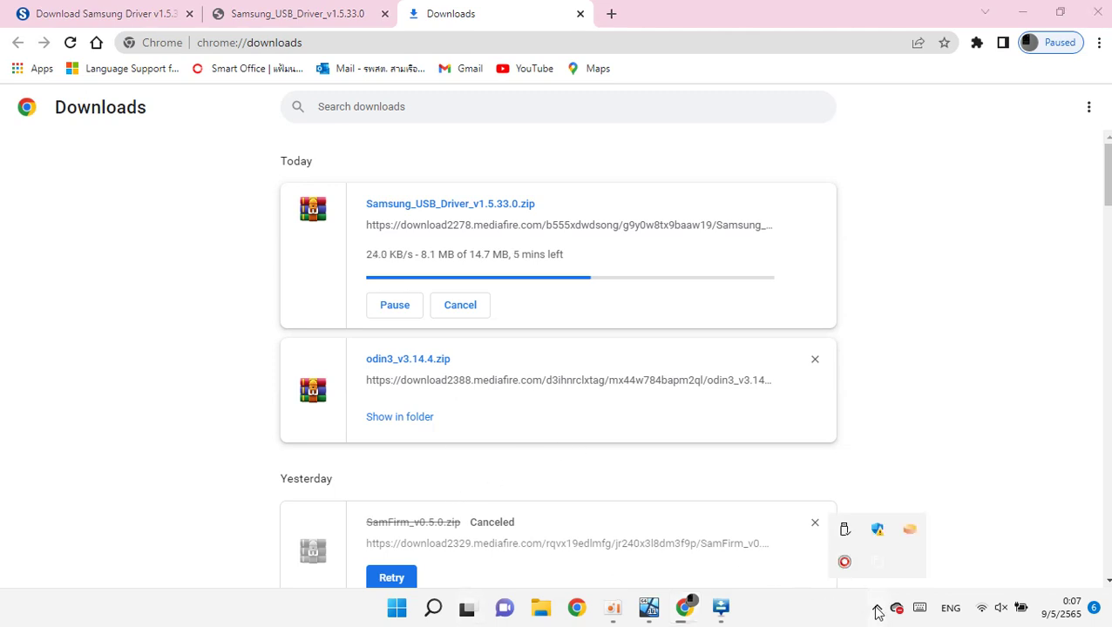
pyautogui.click(843, 532)
pyautogui.click(858, 529)
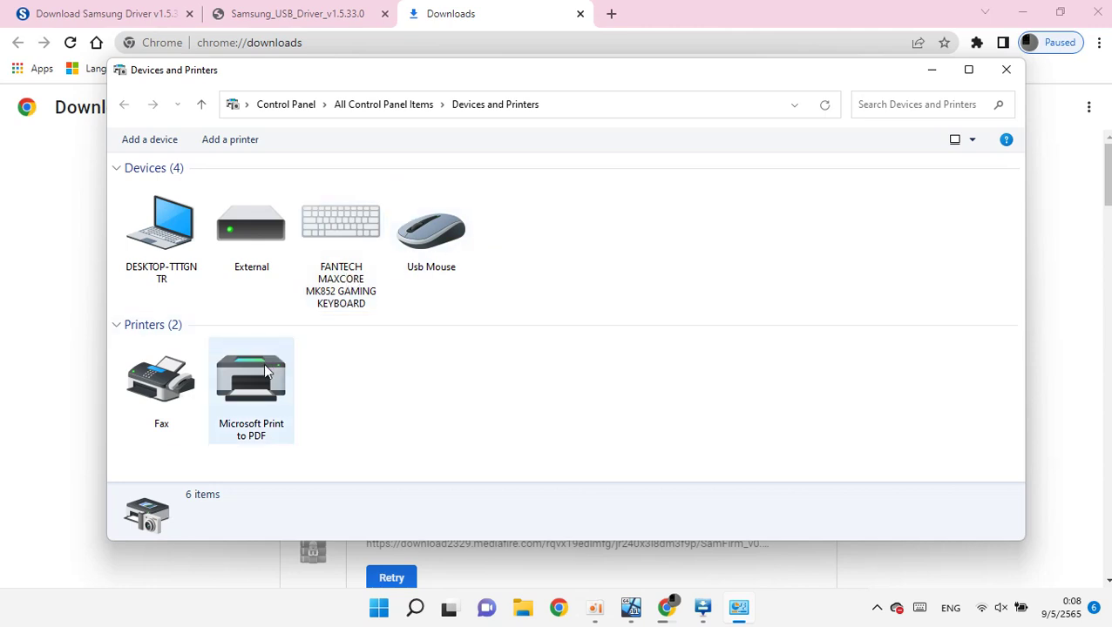
pyautogui.click(190, 261)
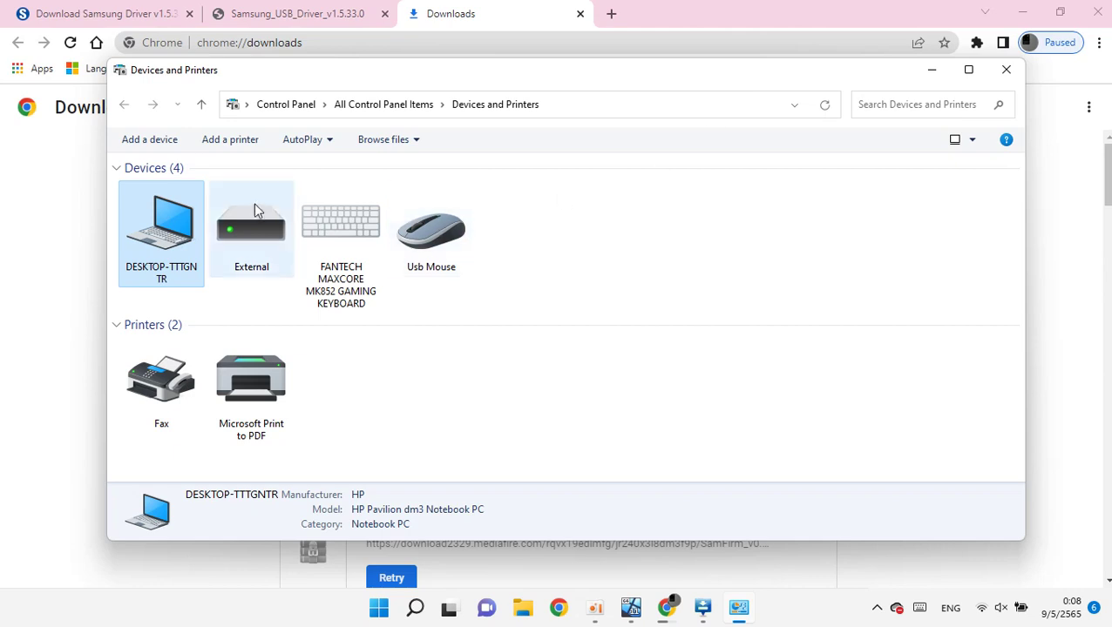
# View the External storage device's details, close Devices and Printers, and restore the Chrome window to its smaller size.
pyautogui.click(256, 211)
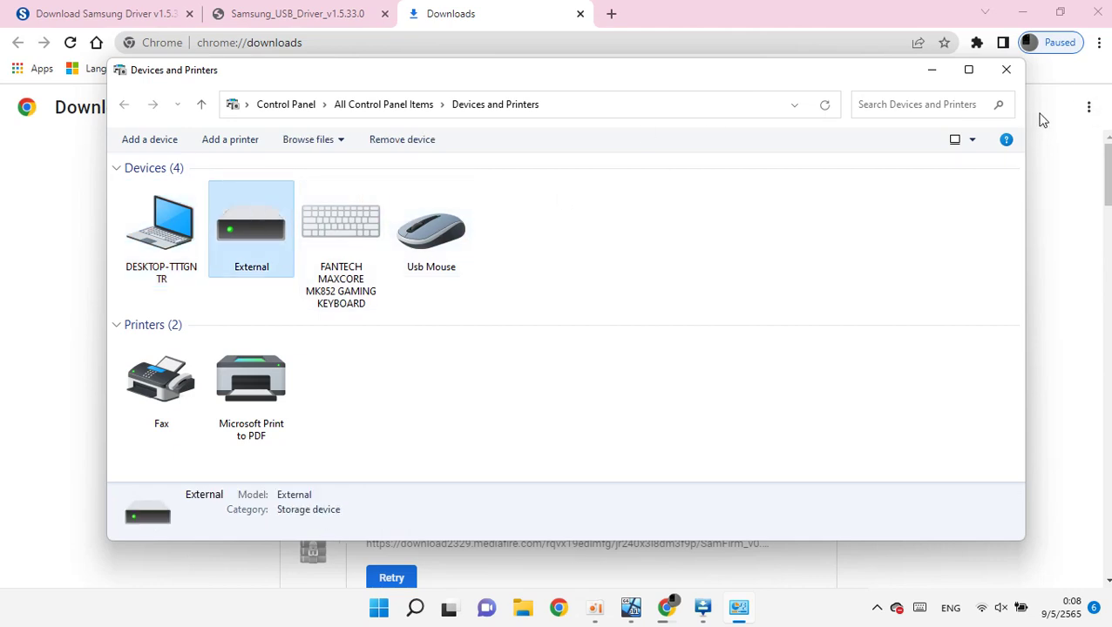
pyautogui.click(1005, 71)
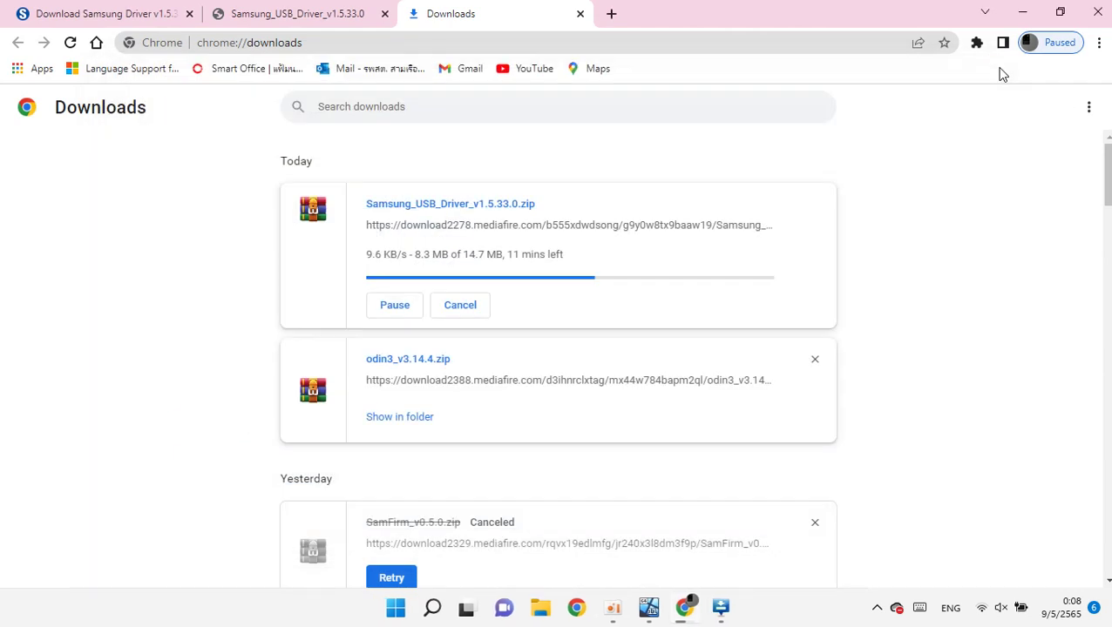
pyautogui.click(1061, 12)
# Switch Odin3 to its log view and start choosing an AP file, browsing to New Volume (D:).
pyautogui.click(270, 290)
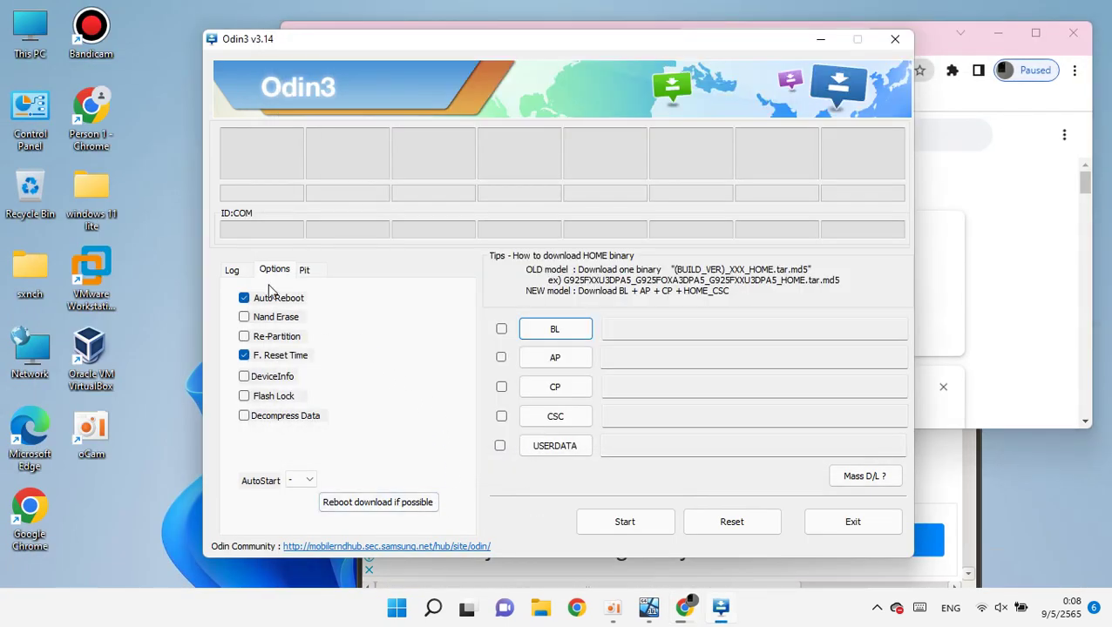
pyautogui.click(232, 270)
pyautogui.click(557, 357)
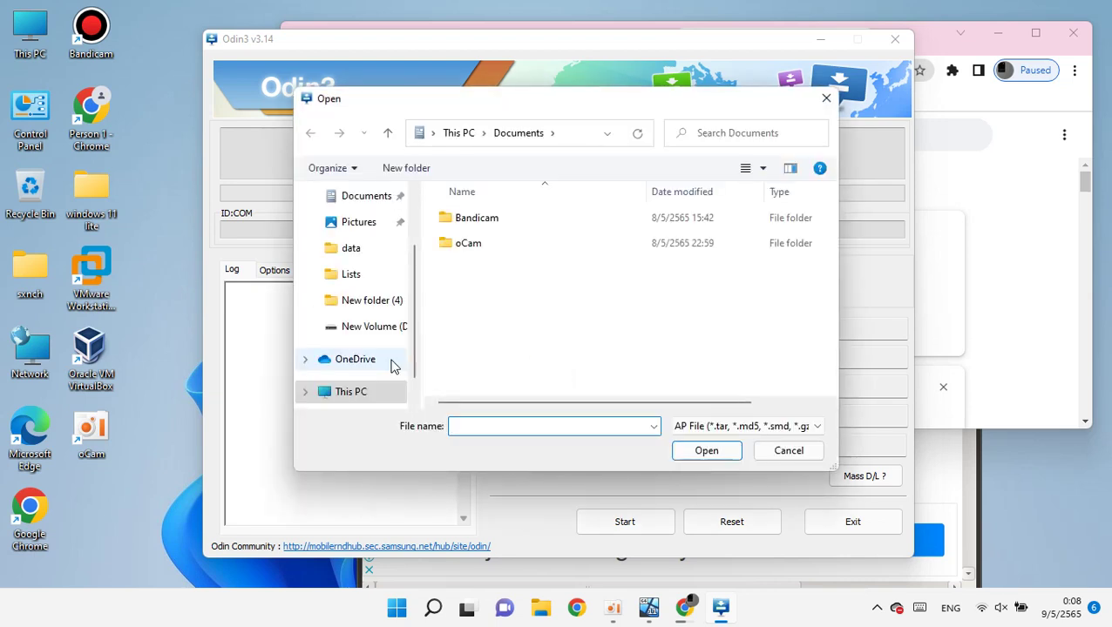
pyautogui.scroll(-2, 392, 366)
pyautogui.click(359, 347)
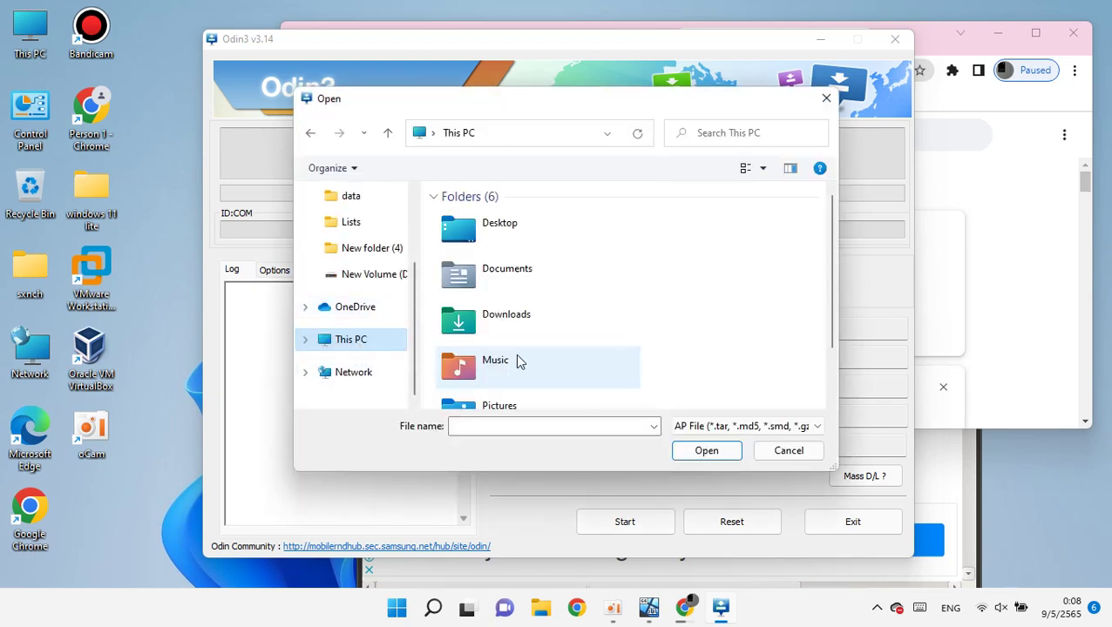
pyautogui.scroll(-5, 523, 358)
pyautogui.click(525, 344)
pyautogui.doubleClick(526, 342)
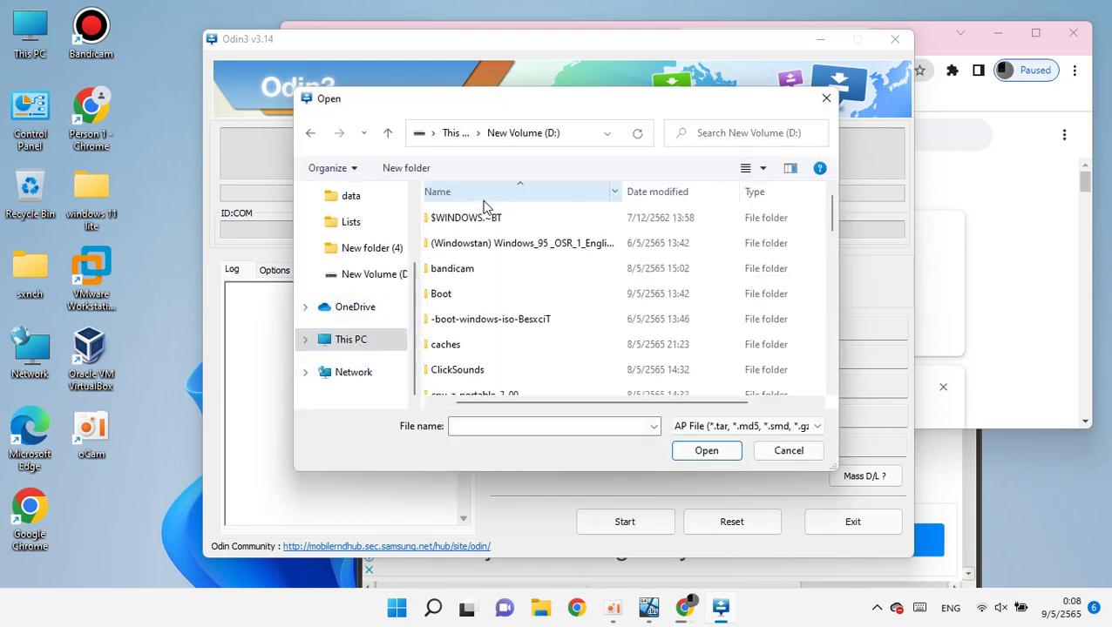
# Look through the folders on New Volume (D:) for an AP file and close the file selection.
pyautogui.scroll(-2, 488, 288)
pyautogui.moveTo(567, 405); pyautogui.dragTo(542, 405)
pyautogui.scroll(-8, 558, 335)
pyautogui.scroll(1, 571, 319)
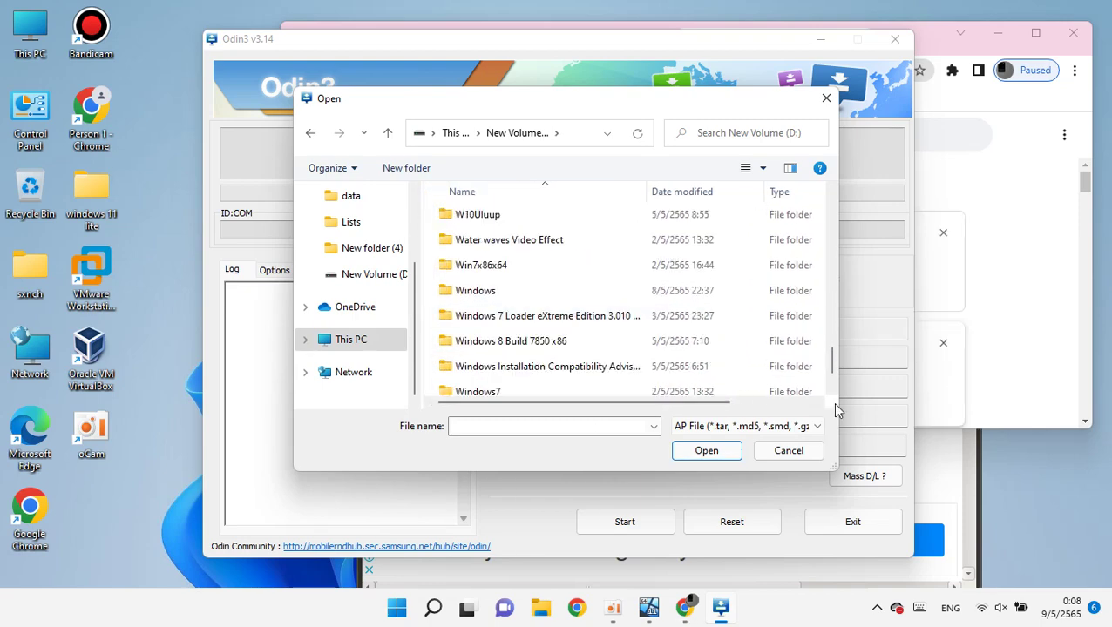
pyautogui.scroll(-1, 728, 318)
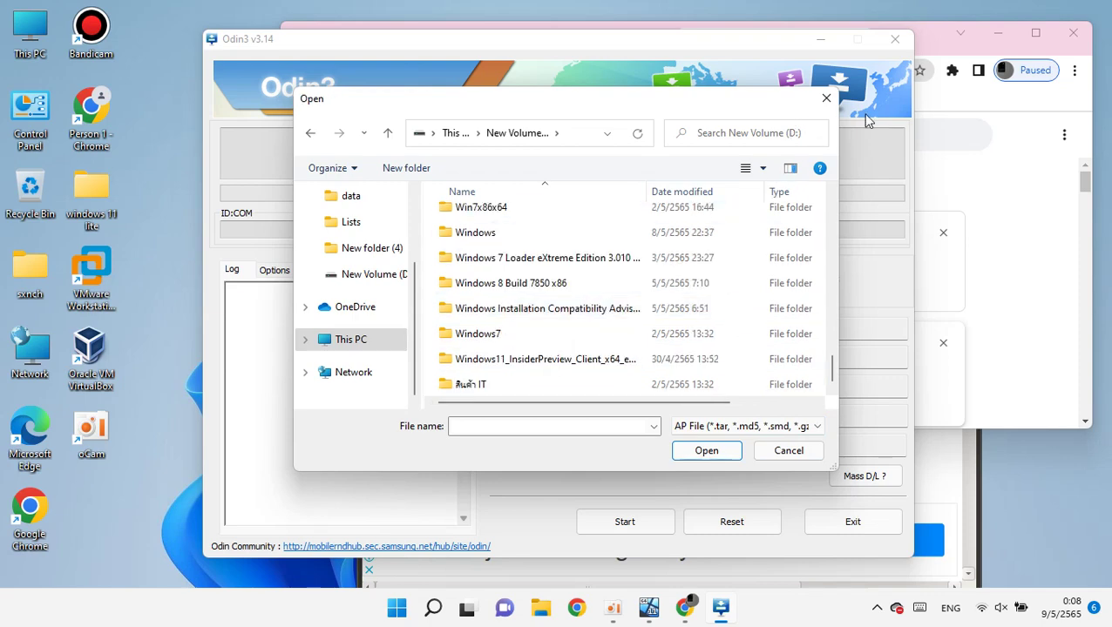
pyautogui.click(825, 98)
# Retry and cancel the Samsung_USB_Driver_v1.5.33.0.zip download, remove it from the downloads list, and close Chrome.
pyautogui.click(1037, 157)
pyautogui.click(526, 287)
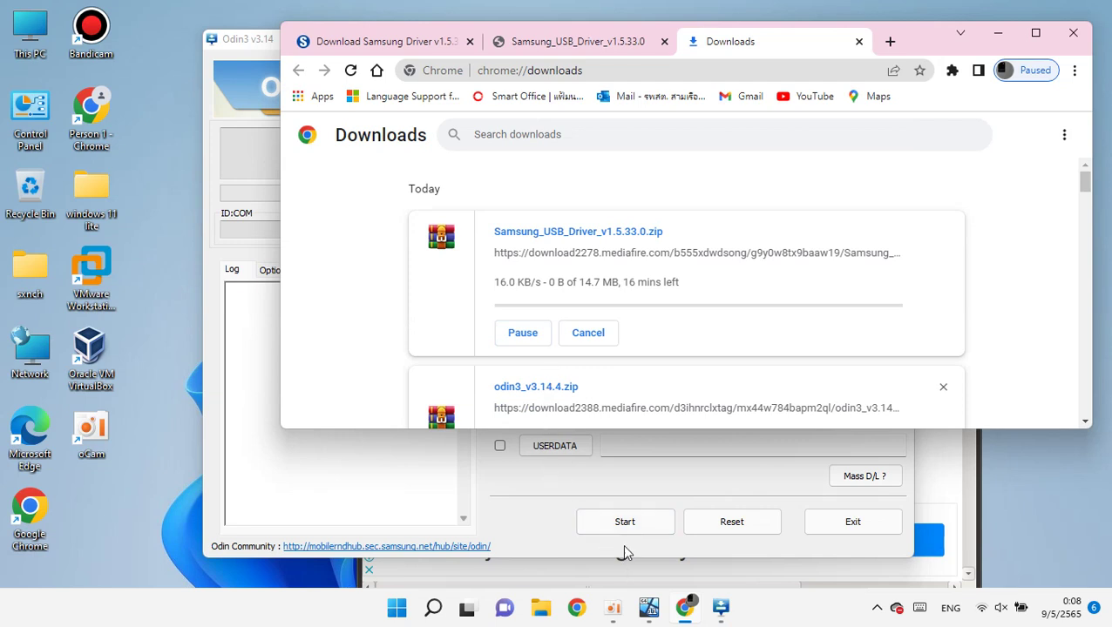
pyautogui.click(541, 337)
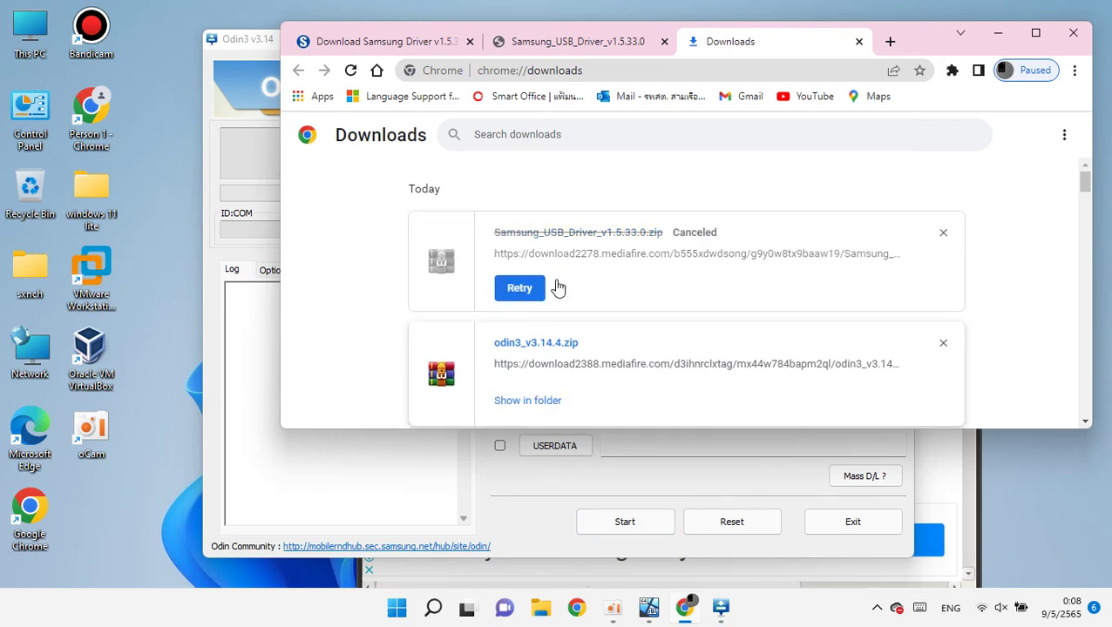
pyautogui.click(942, 233)
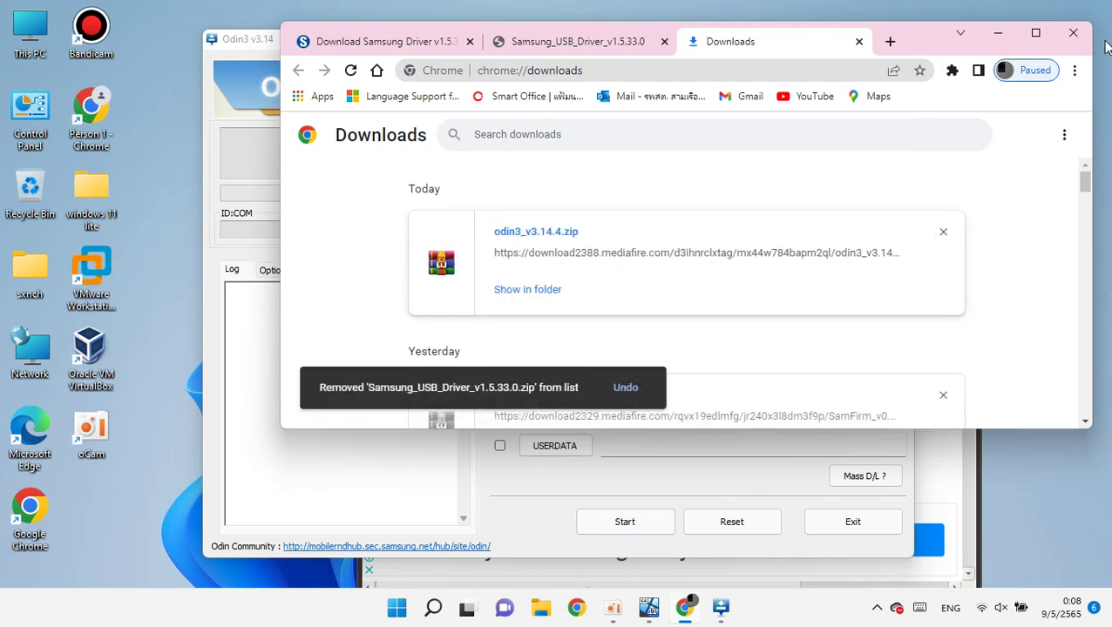
pyautogui.click(1073, 32)
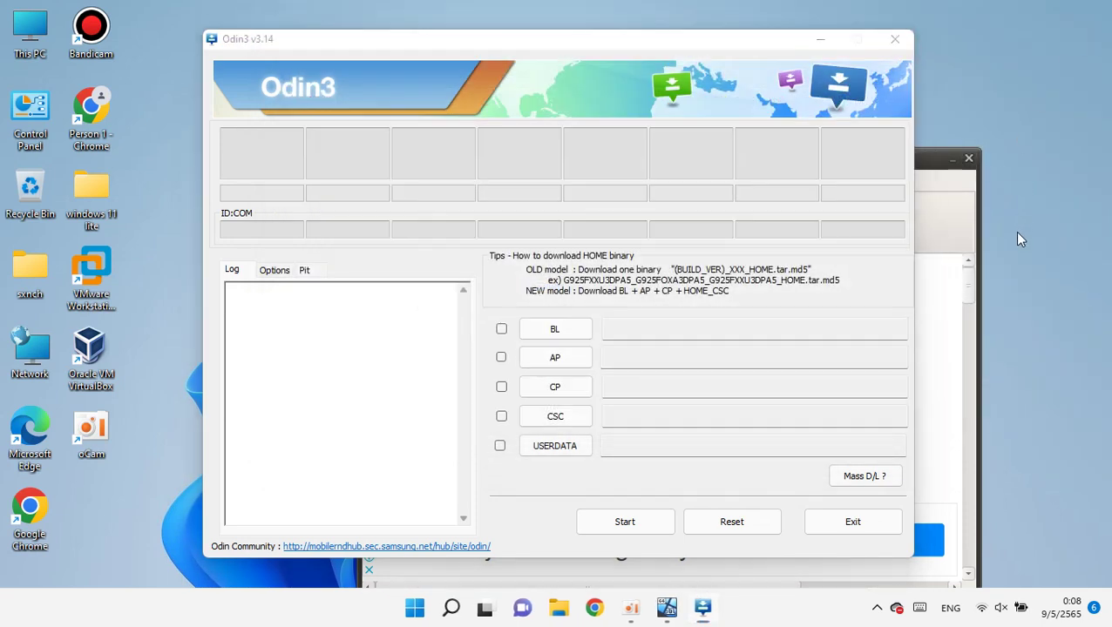
# Check the Android-x86 ISO download in the Windows 11 VM and minimize the VM window.
pyautogui.click(950, 217)
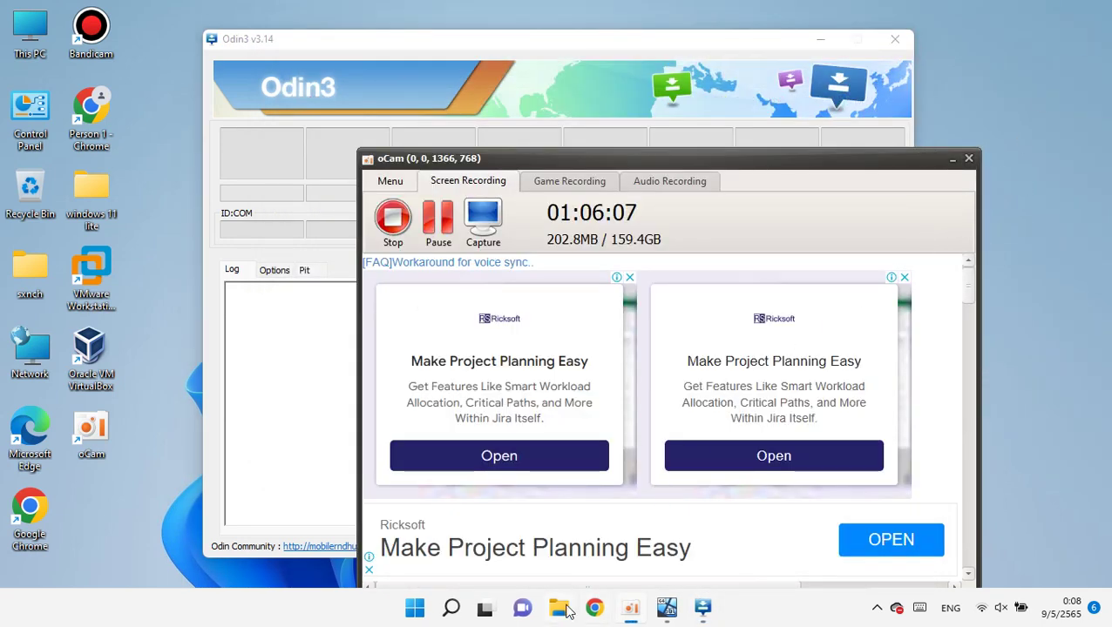
pyautogui.click(666, 607)
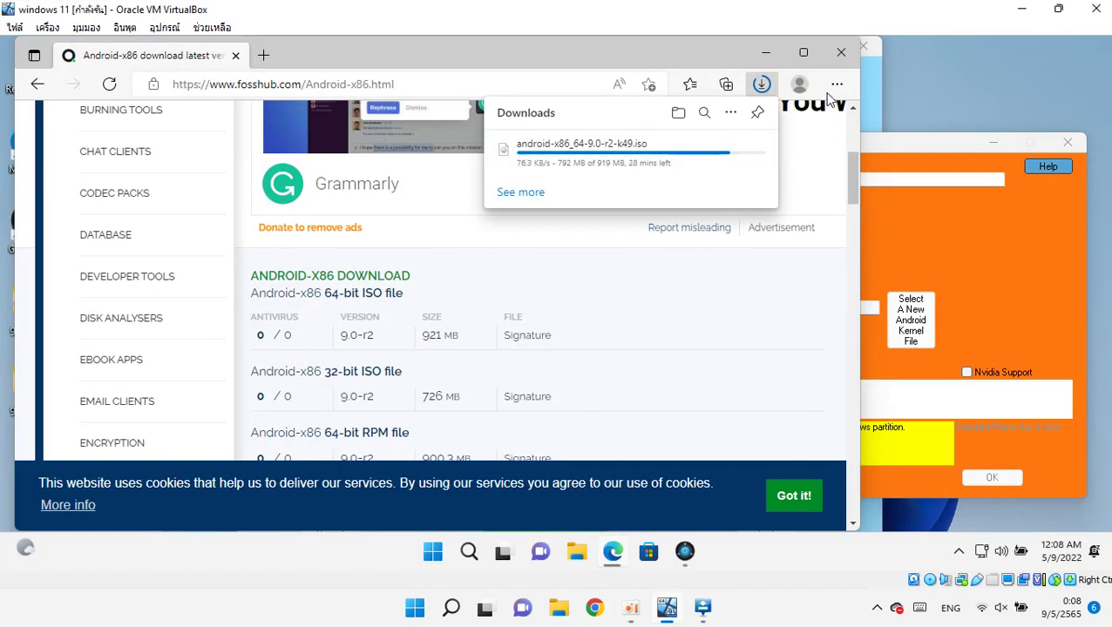
pyautogui.click(1021, 9)
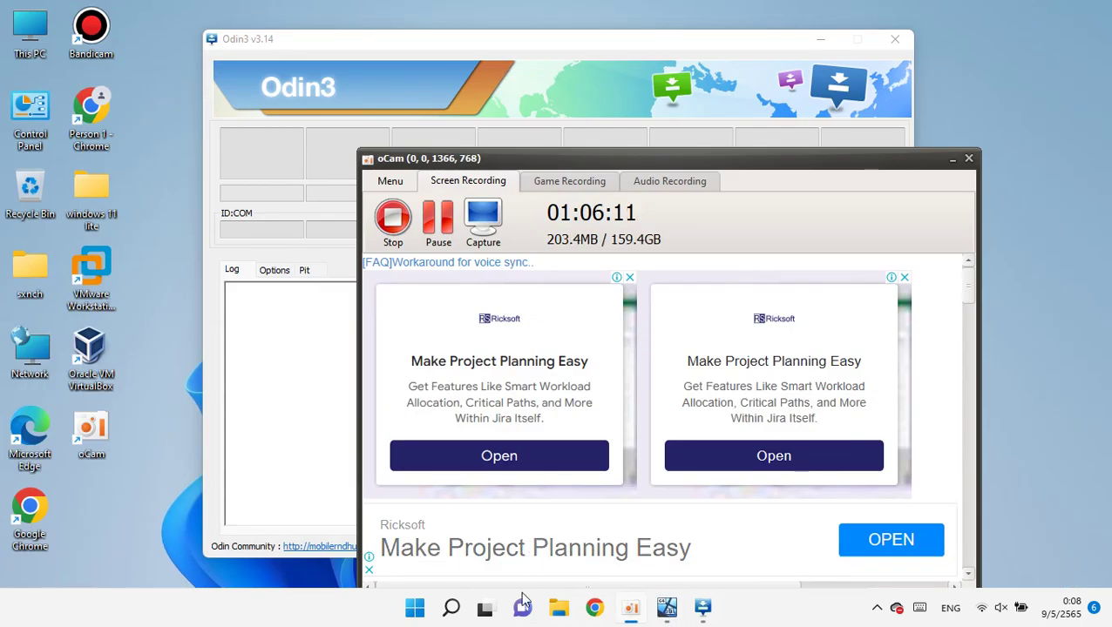
# Look inside odin3_v3.14.4 in the Downloads folder, and open the inner folder of Recovey-Download (CMD).
pyautogui.click(558, 608)
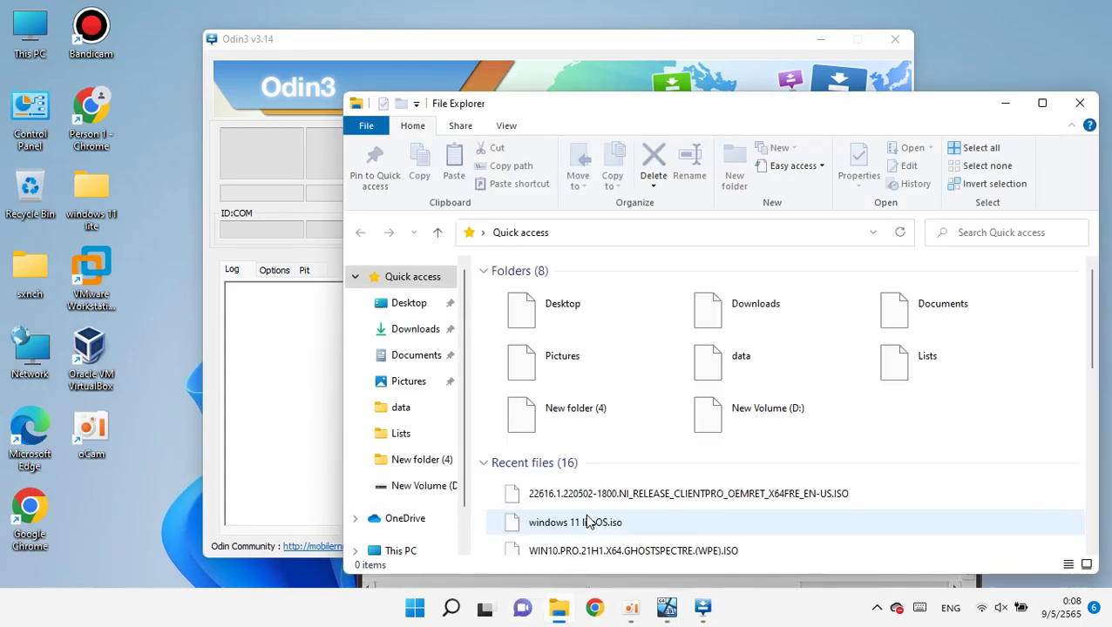
pyautogui.click(416, 340)
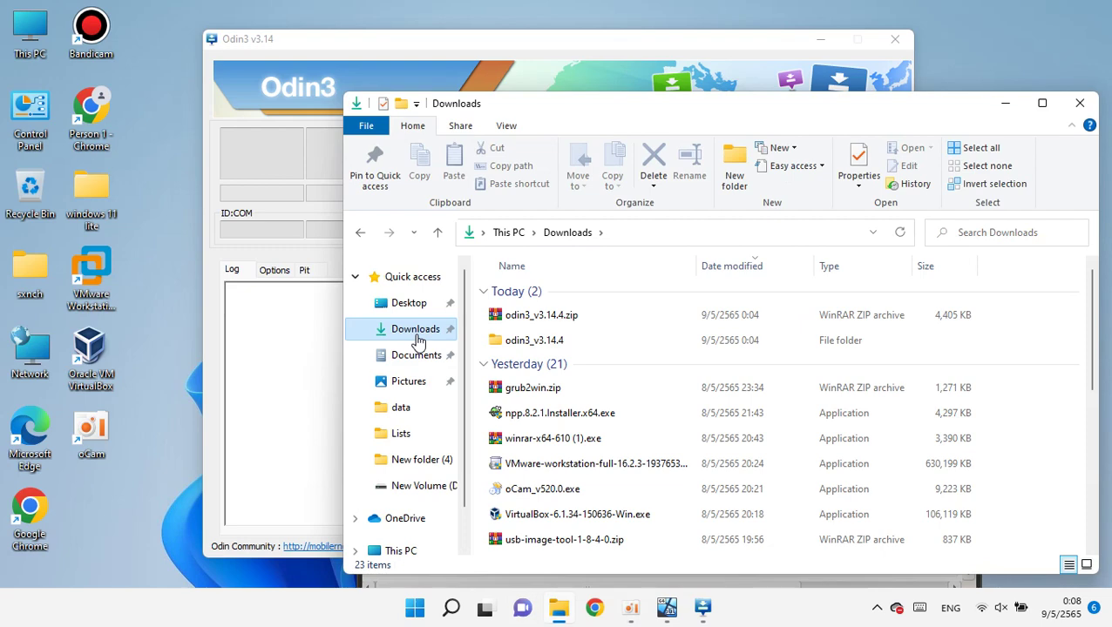
pyautogui.doubleClick(620, 339)
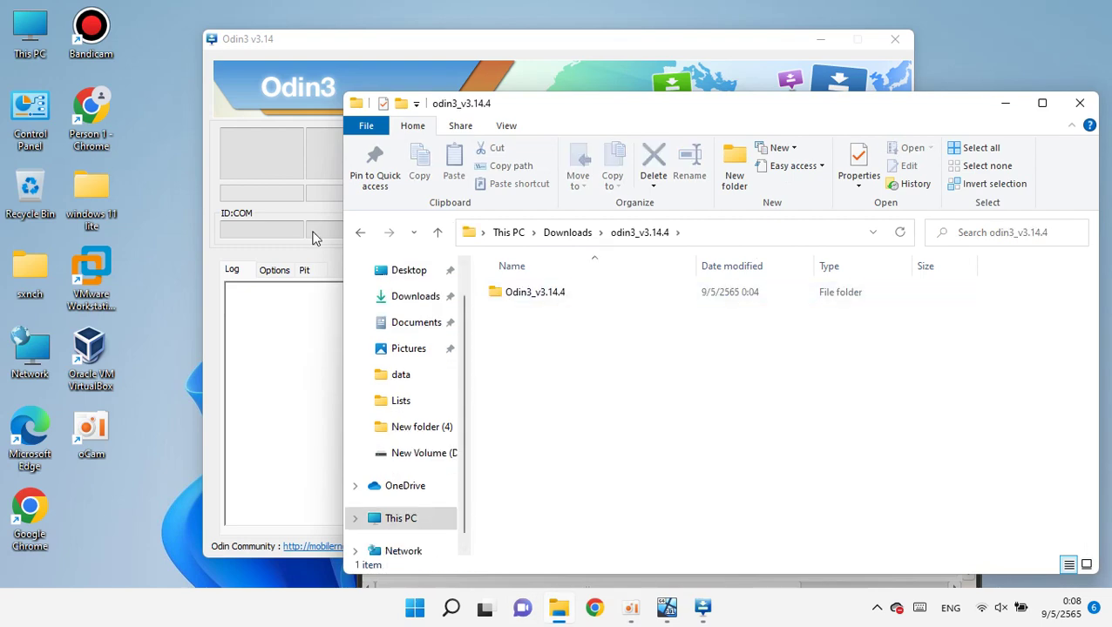
pyautogui.click(360, 231)
pyautogui.scroll(-3, 633, 479)
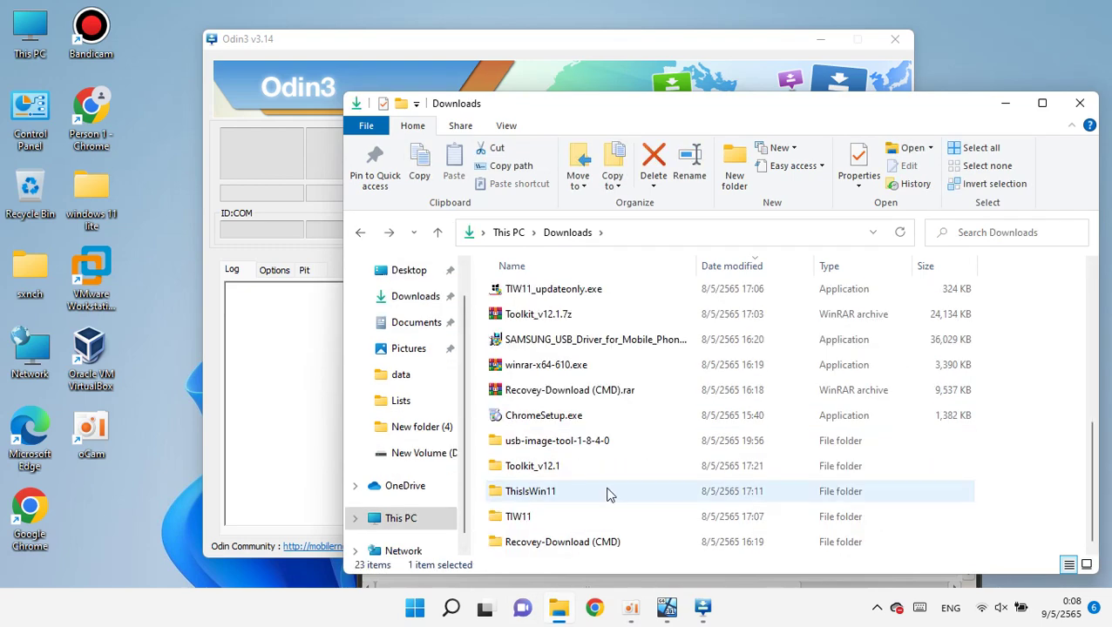
pyautogui.doubleClick(603, 541)
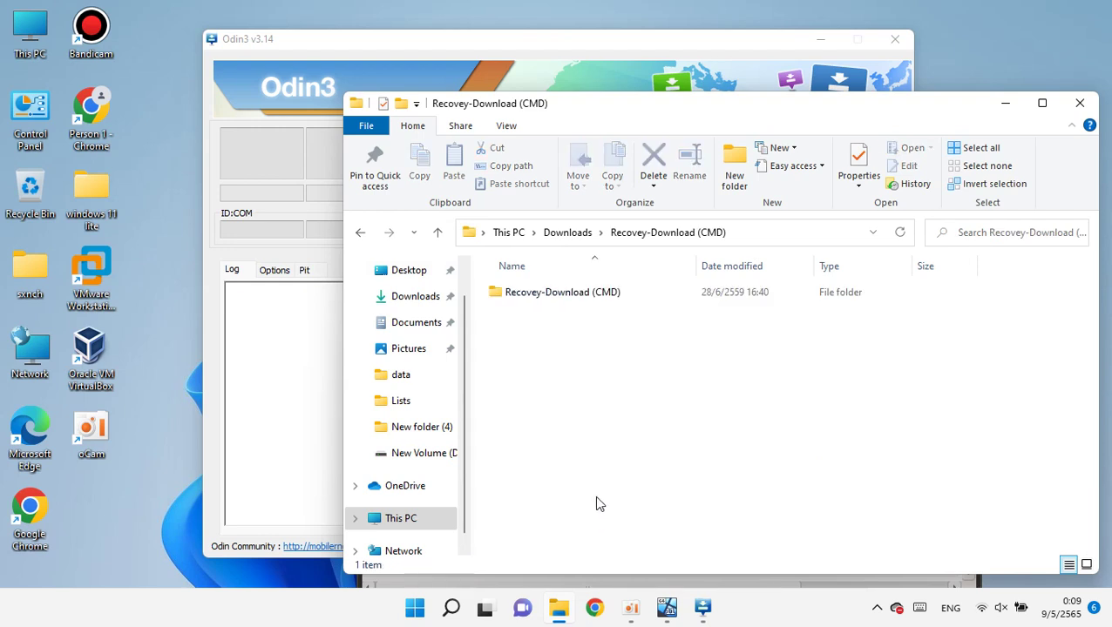
pyautogui.doubleClick(631, 298)
# Examine the nested Recovey-Download (CMD), lib and api subfolders, returning to the tool folder's file list each time.
pyautogui.doubleClick(653, 344)
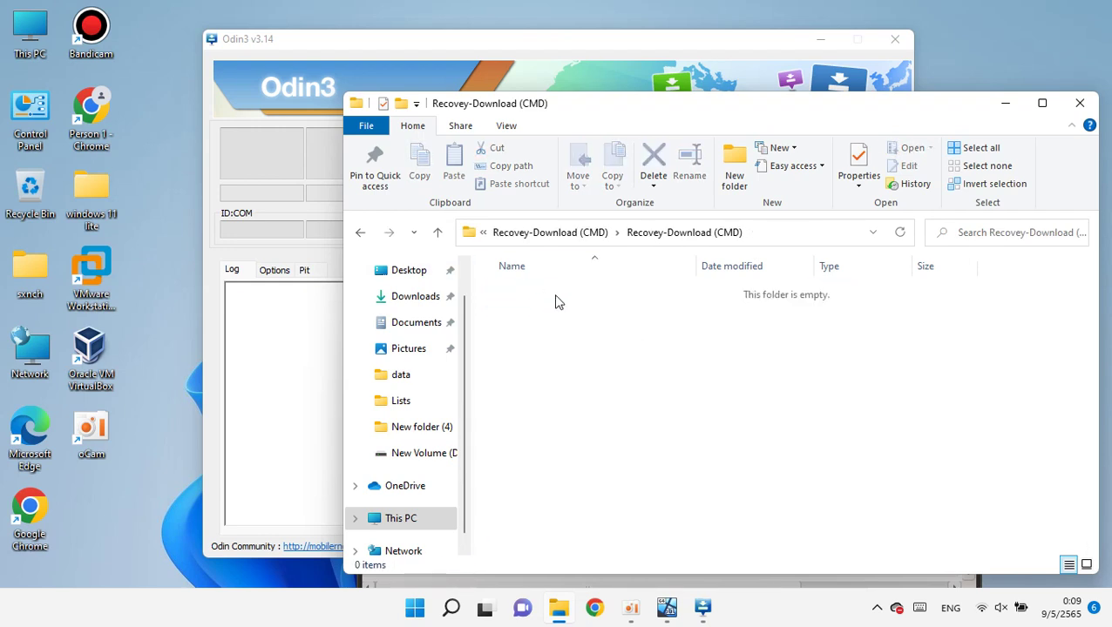
pyautogui.click(361, 232)
pyautogui.doubleClick(533, 319)
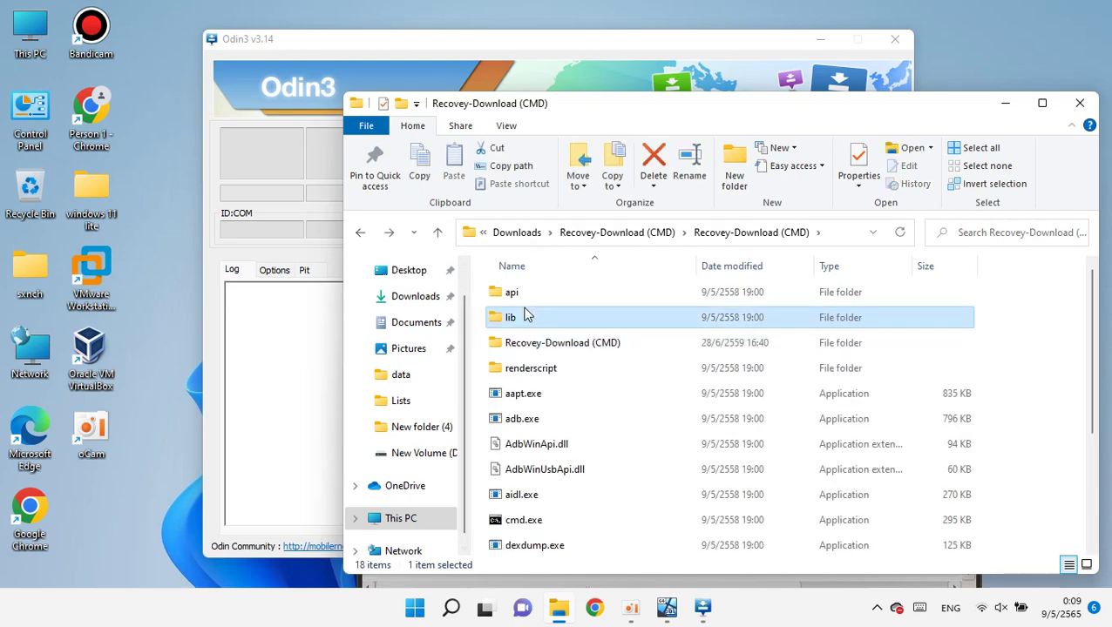
pyautogui.click(359, 233)
pyautogui.doubleClick(603, 301)
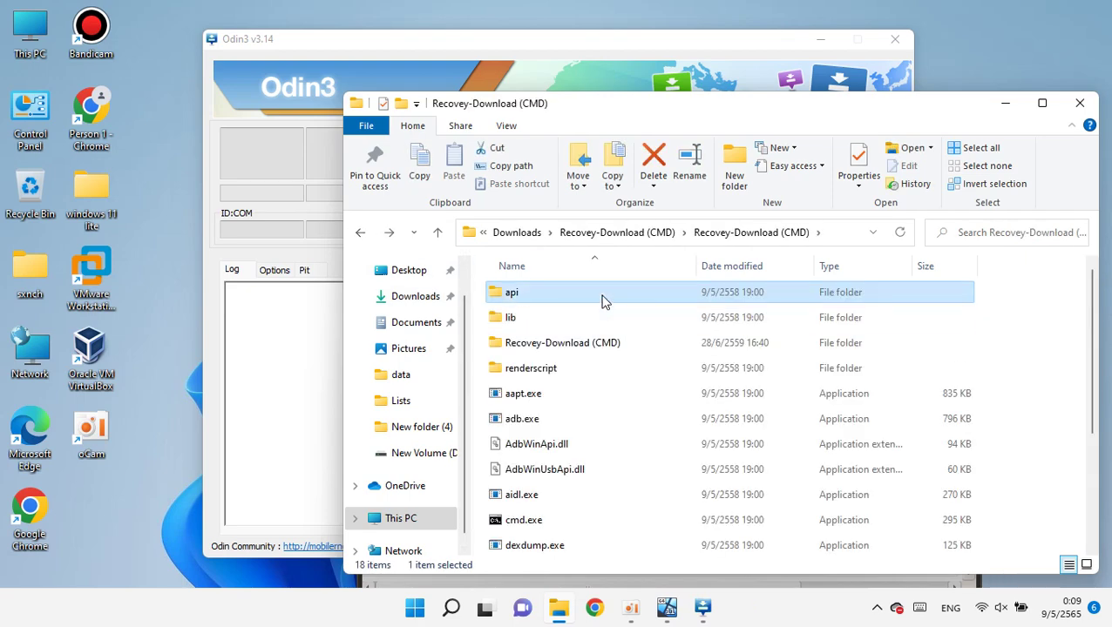
pyautogui.click(362, 232)
pyautogui.scroll(-3, 623, 369)
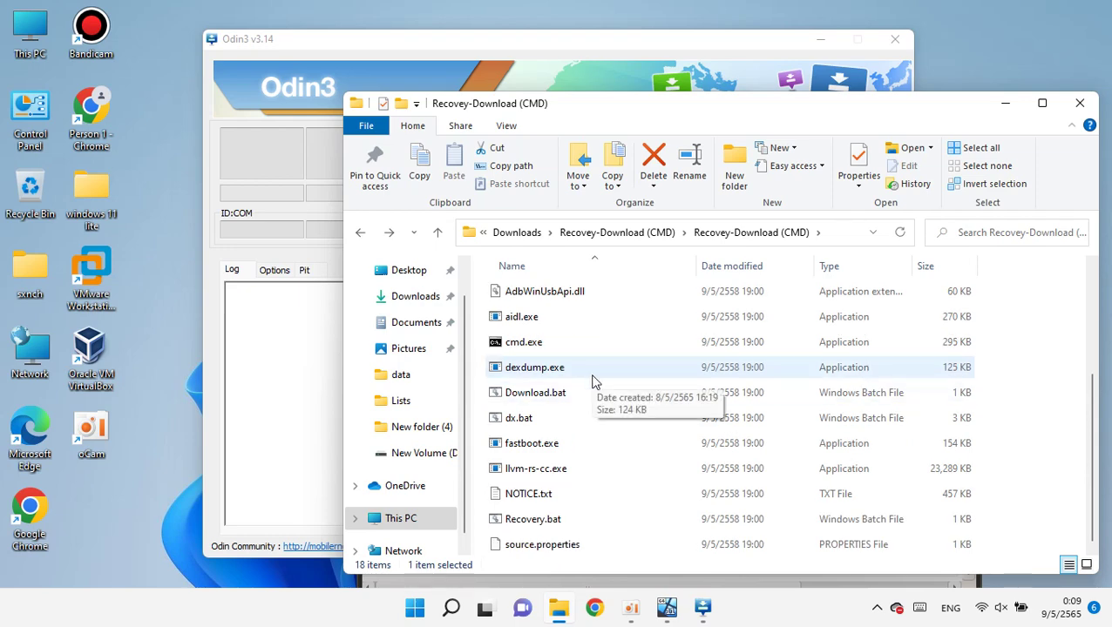
# Run Download.bat from the Recovey-Download (CMD) folder and let its command window finish.
pyautogui.click(576, 520)
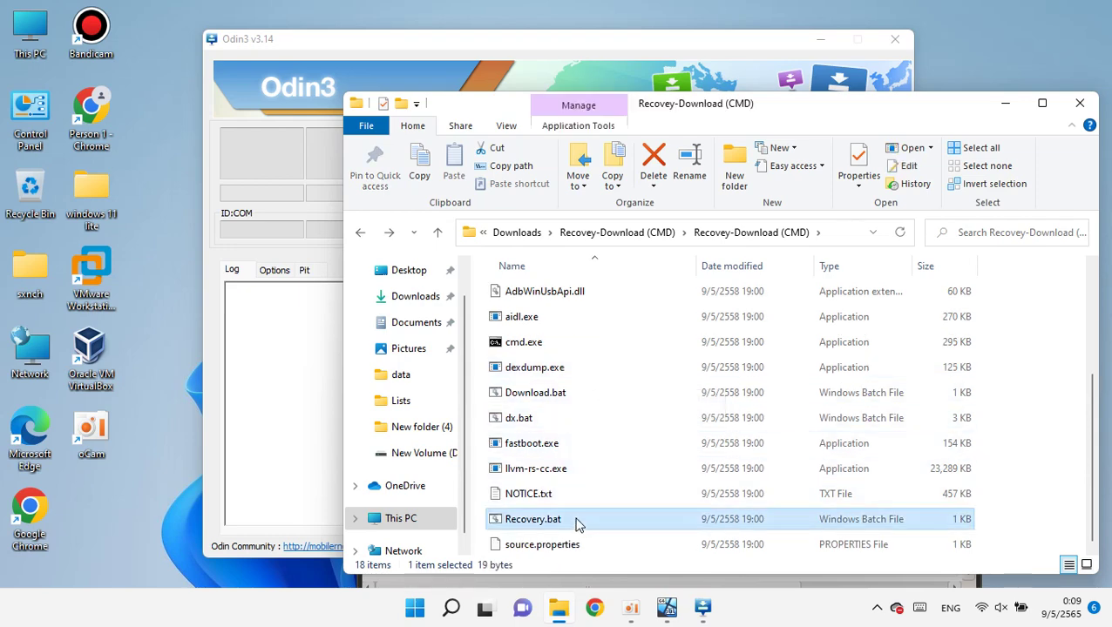
pyautogui.scroll(1, 582, 486)
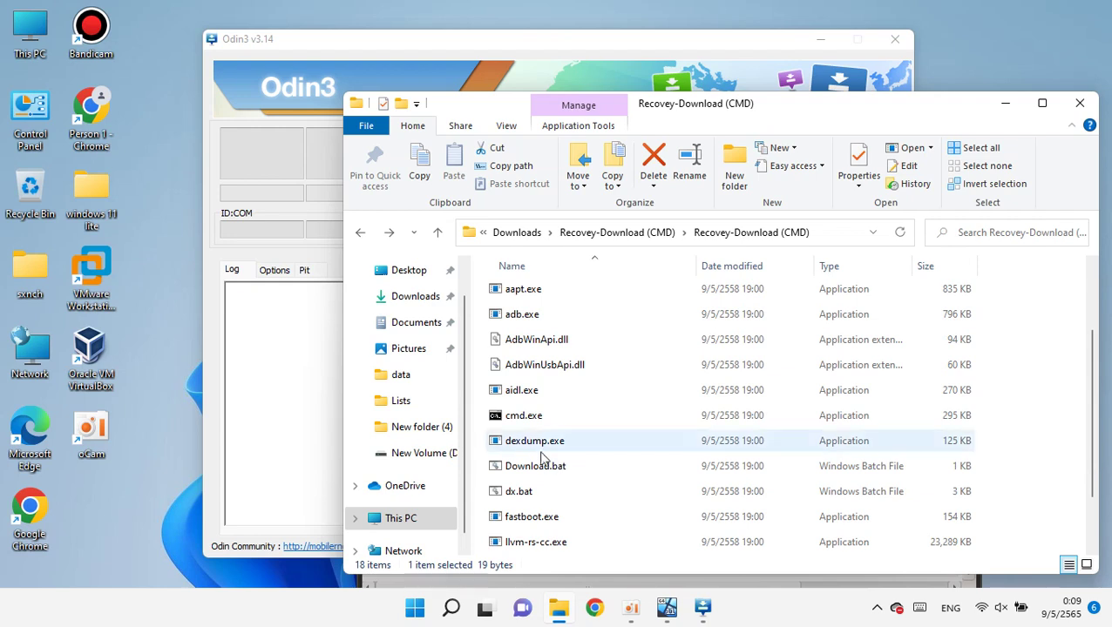
pyautogui.rightClick(501, 470)
pyautogui.click(499, 466)
pyautogui.rightClick(500, 467)
pyautogui.click(564, 281)
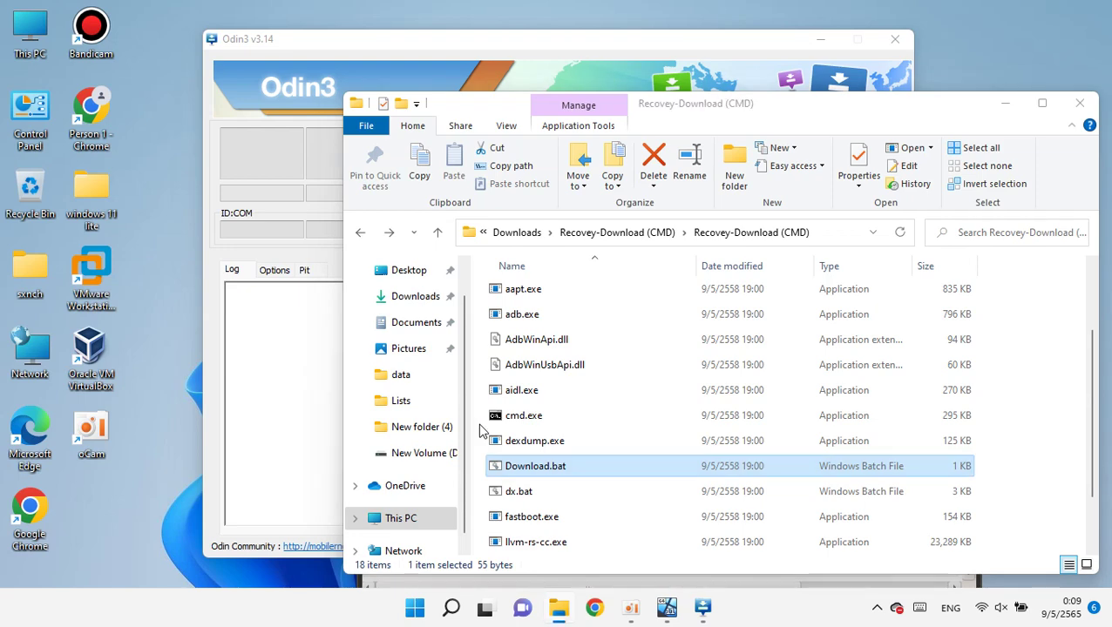
pyautogui.doubleClick(627, 470)
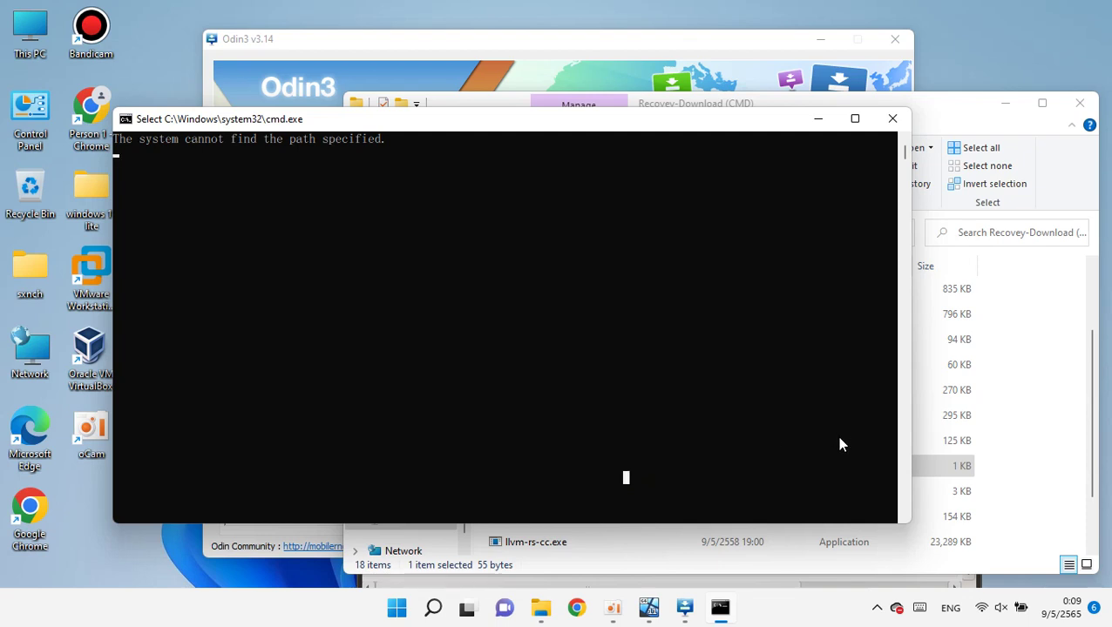
pyautogui.press('Return')
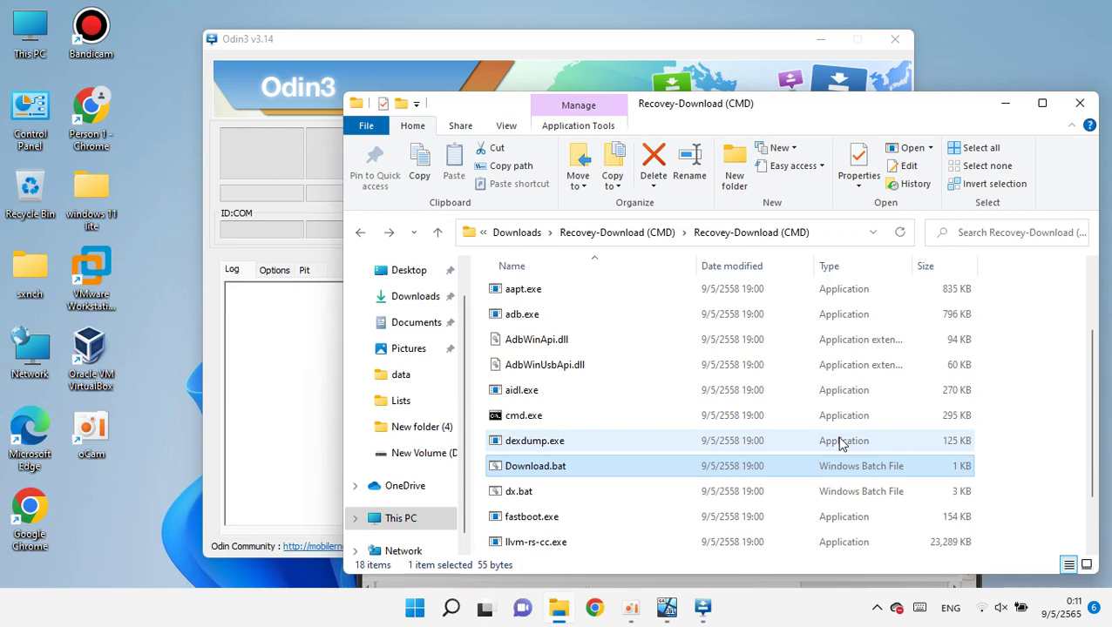
# Bring up the Windows 11 VM, minimize Odin3, and run Download.bat again from the tool folder.
pyautogui.click(667, 608)
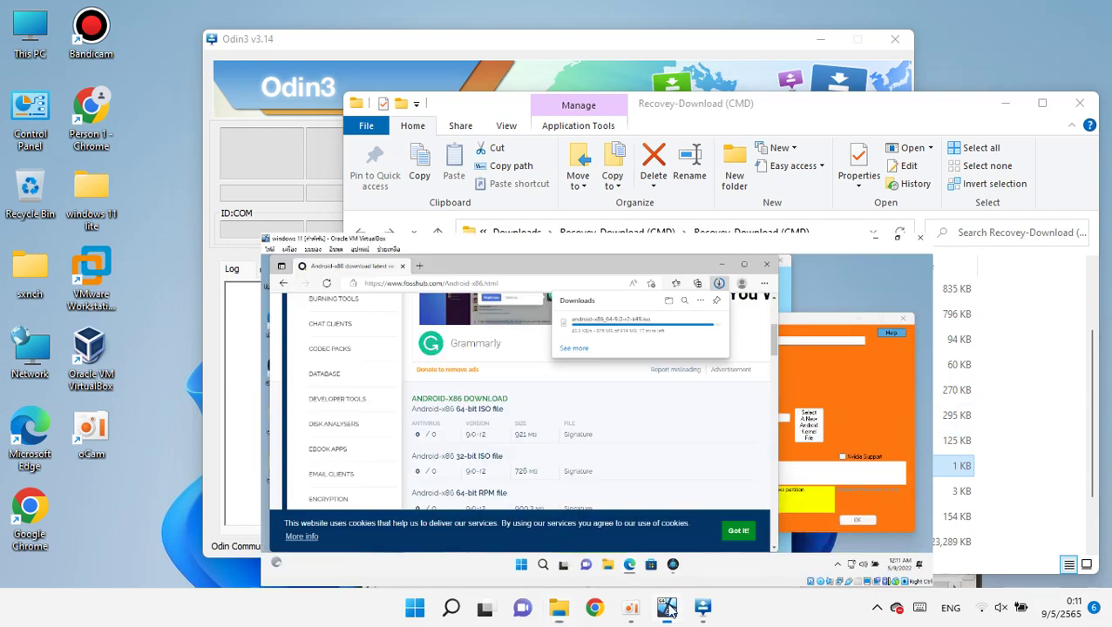
pyautogui.click(703, 608)
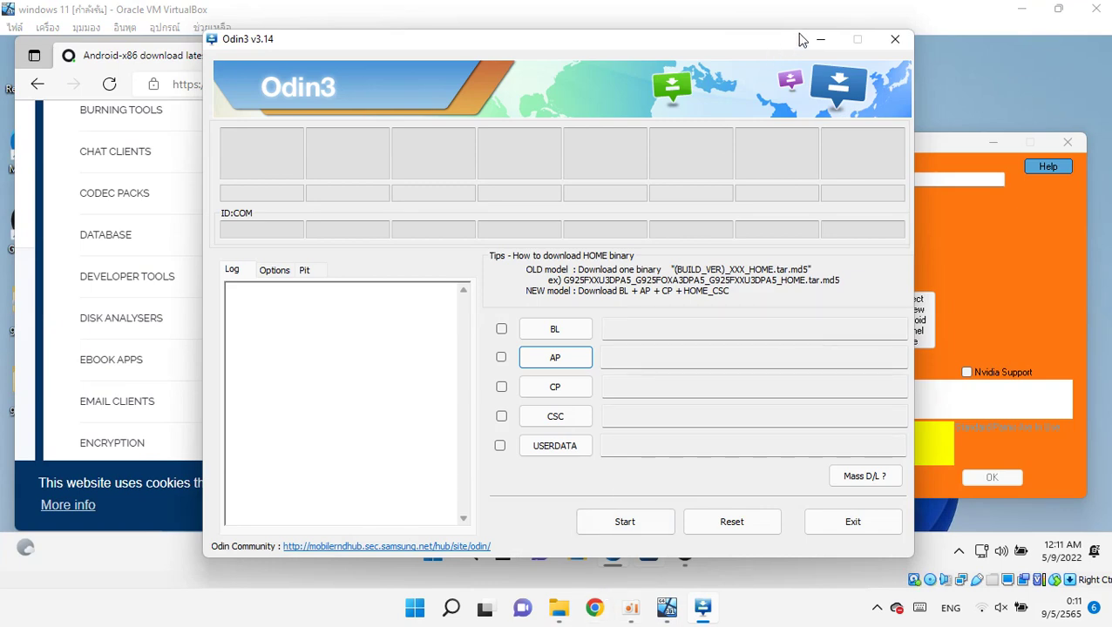
pyautogui.click(820, 39)
pyautogui.click(549, 620)
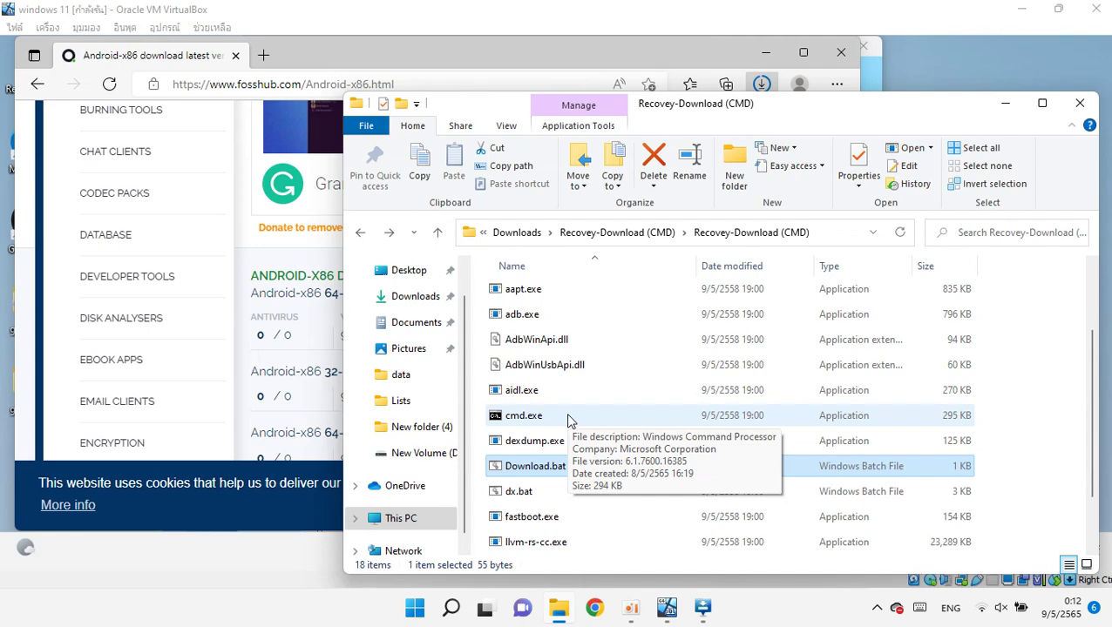
pyautogui.doubleClick(528, 466)
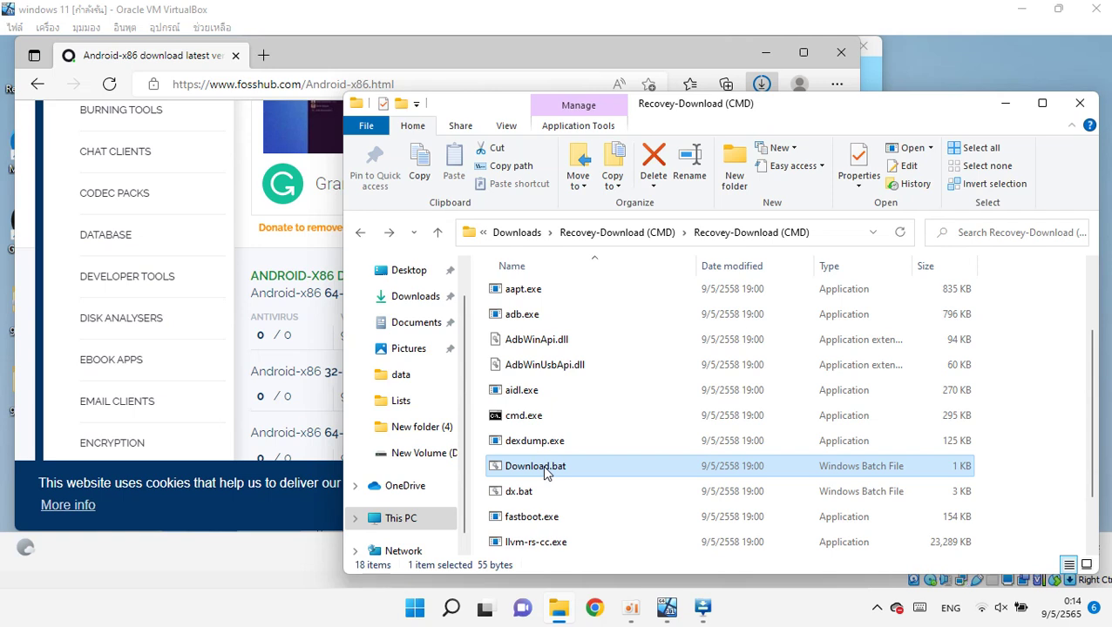
# Return to the Windows 11 VM and check the progress of the android-x86_64-9.0-r2-k49.iso download in Edge.
pyautogui.click(1098, 113)
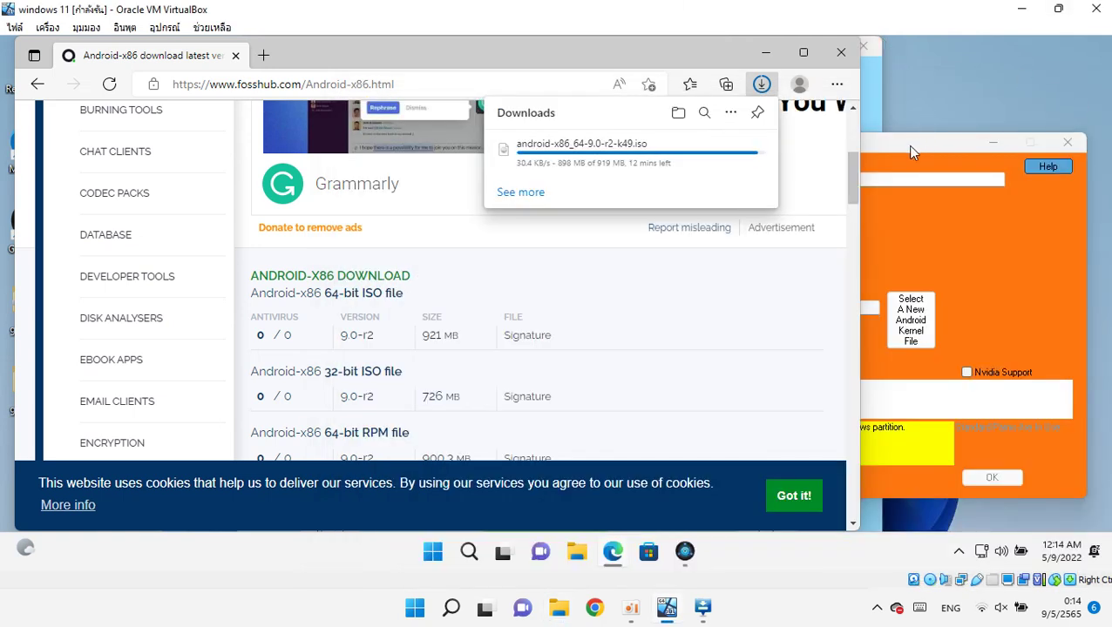
pyautogui.click(707, 155)
pyautogui.click(707, 155)
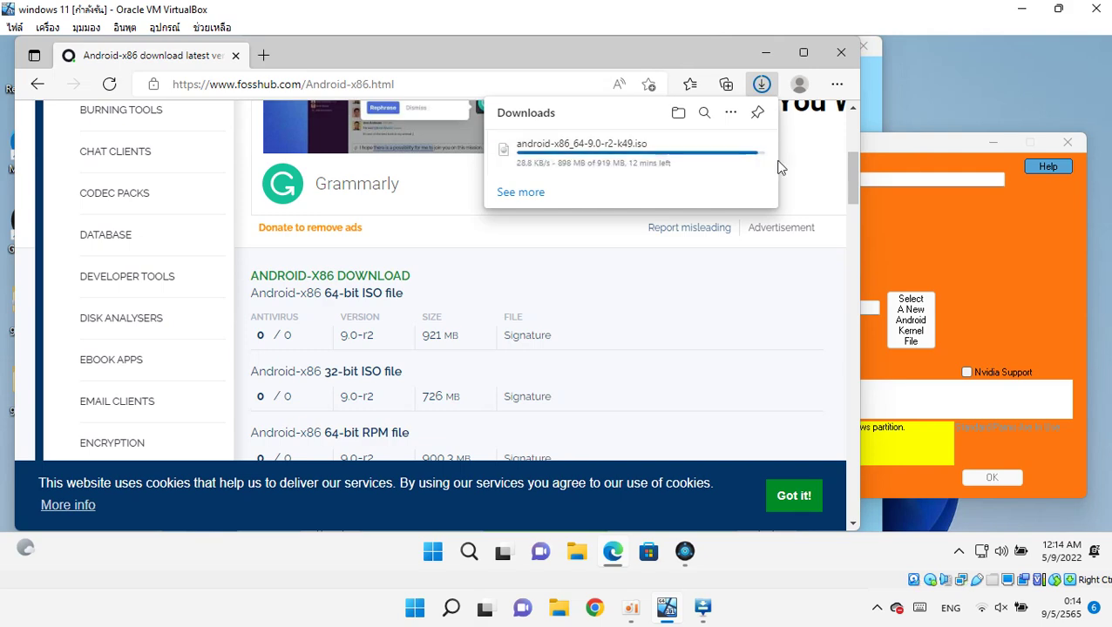
# Browse New Volume (D:) for an AP file in Odin3, cancel the selection and close Odin3.
pyautogui.click(685, 551)
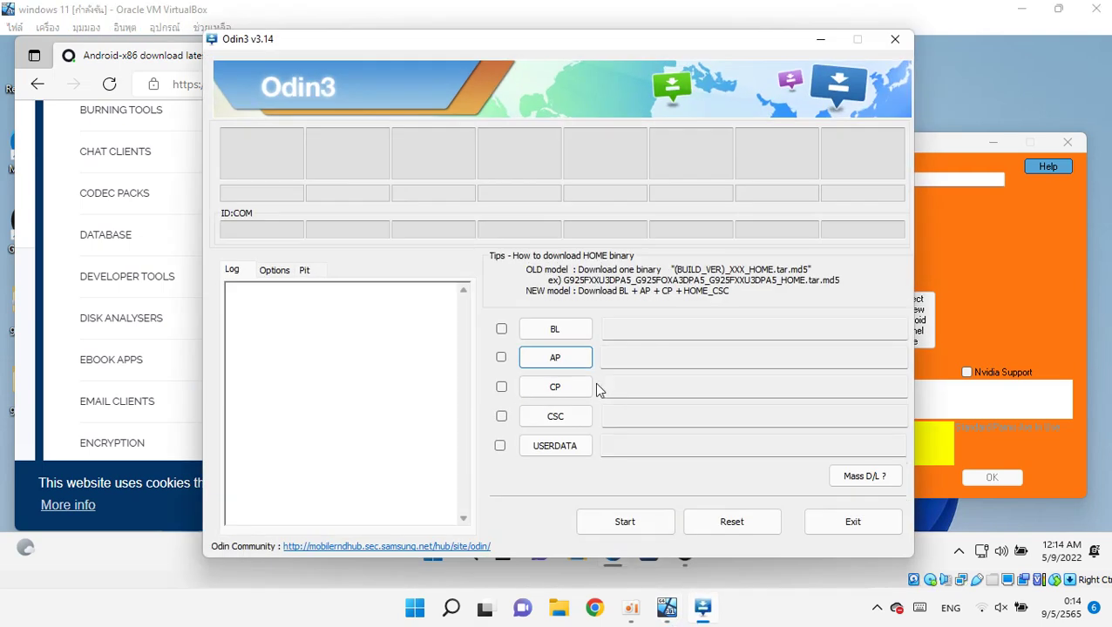
pyautogui.click(547, 359)
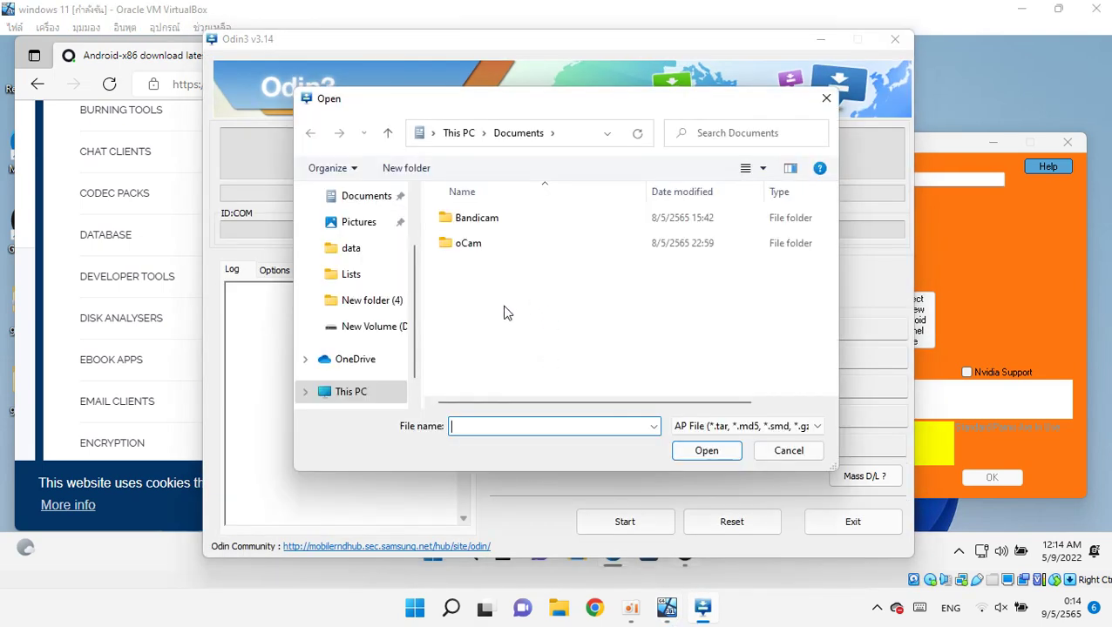
pyautogui.click(353, 327)
pyautogui.scroll(-5, 654, 274)
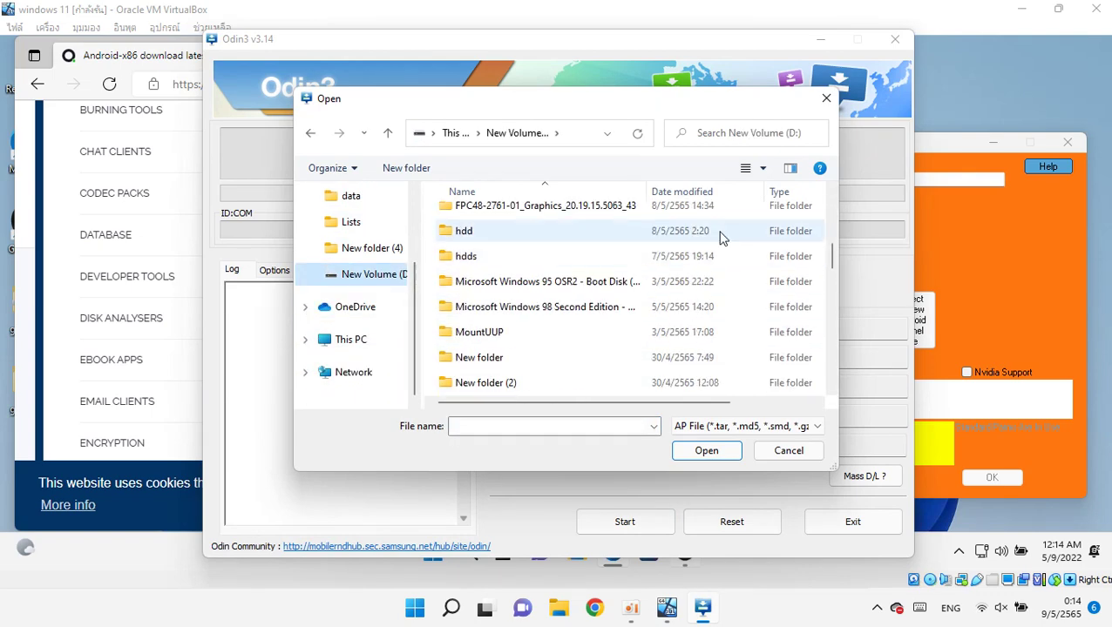
pyautogui.click(826, 97)
pyautogui.click(894, 38)
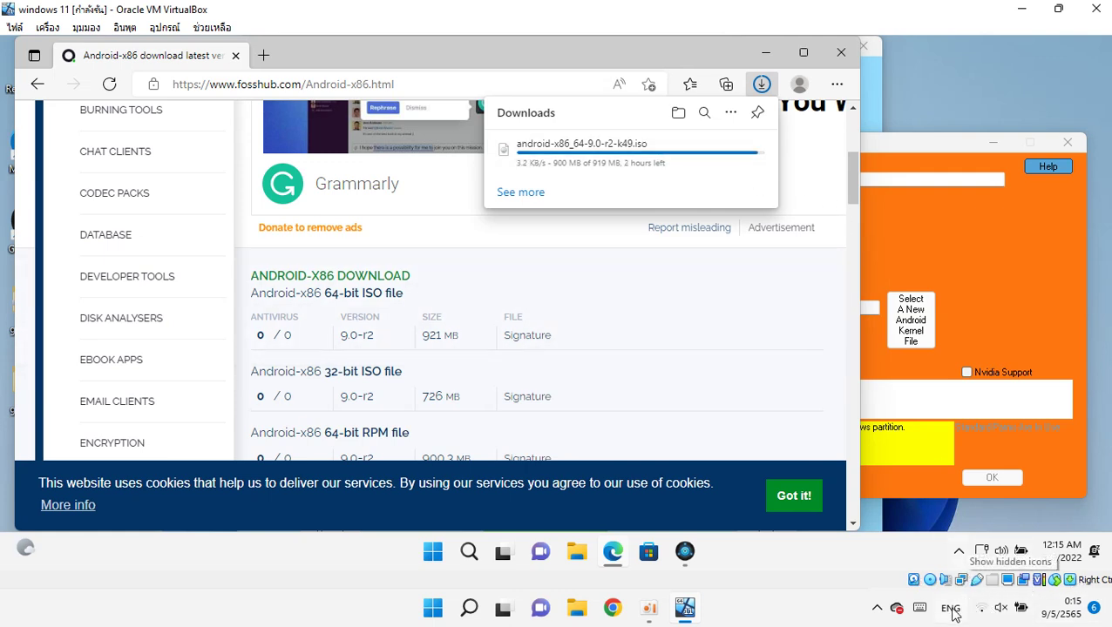
# Check the host's Wi-Fi connection in the list of available networks.
pyautogui.click(984, 609)
pyautogui.click(888, 301)
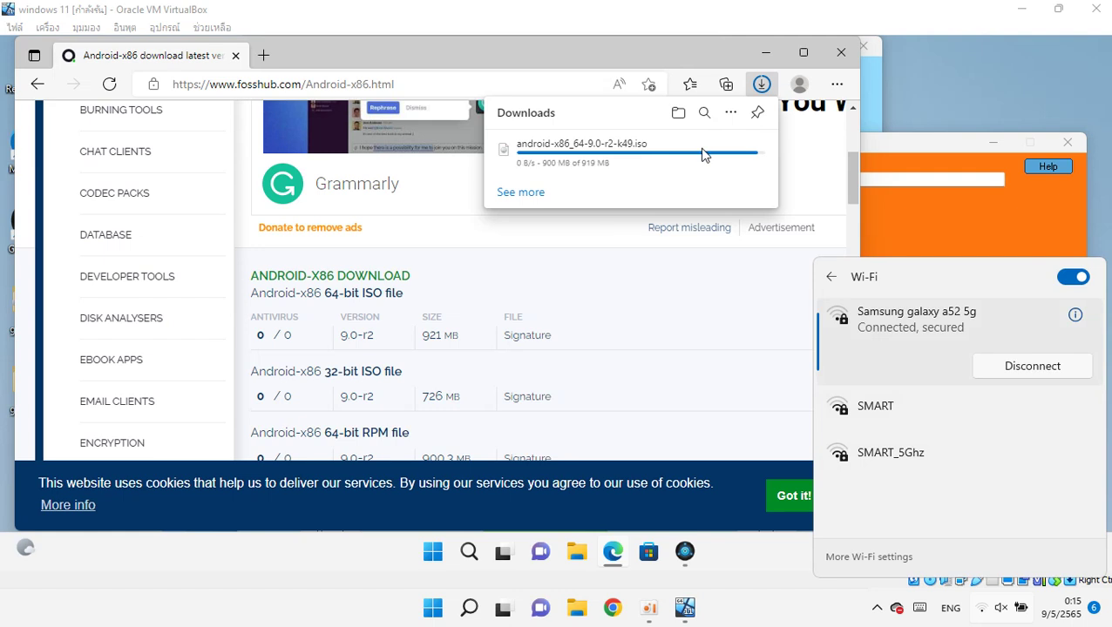
pyautogui.click(674, 167)
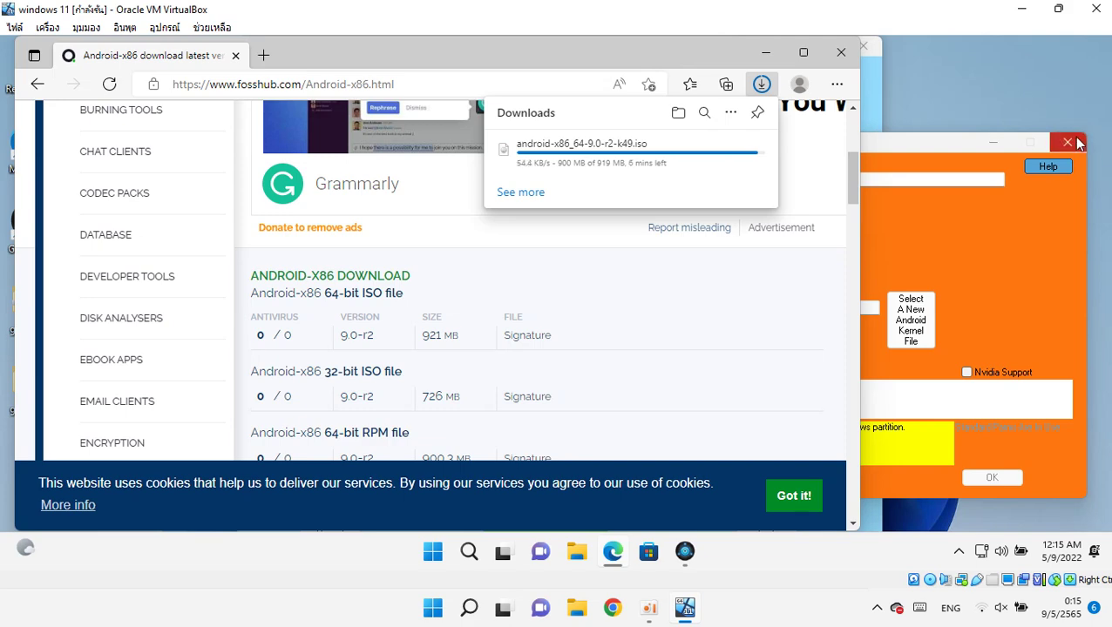
pyautogui.click(1032, 262)
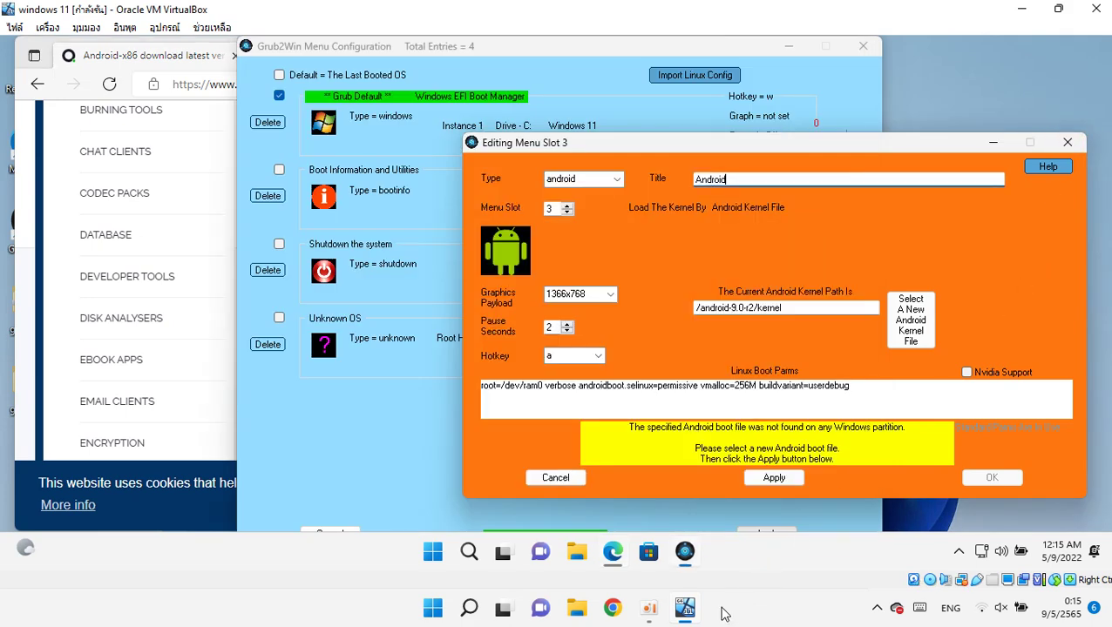
pyautogui.click(655, 610)
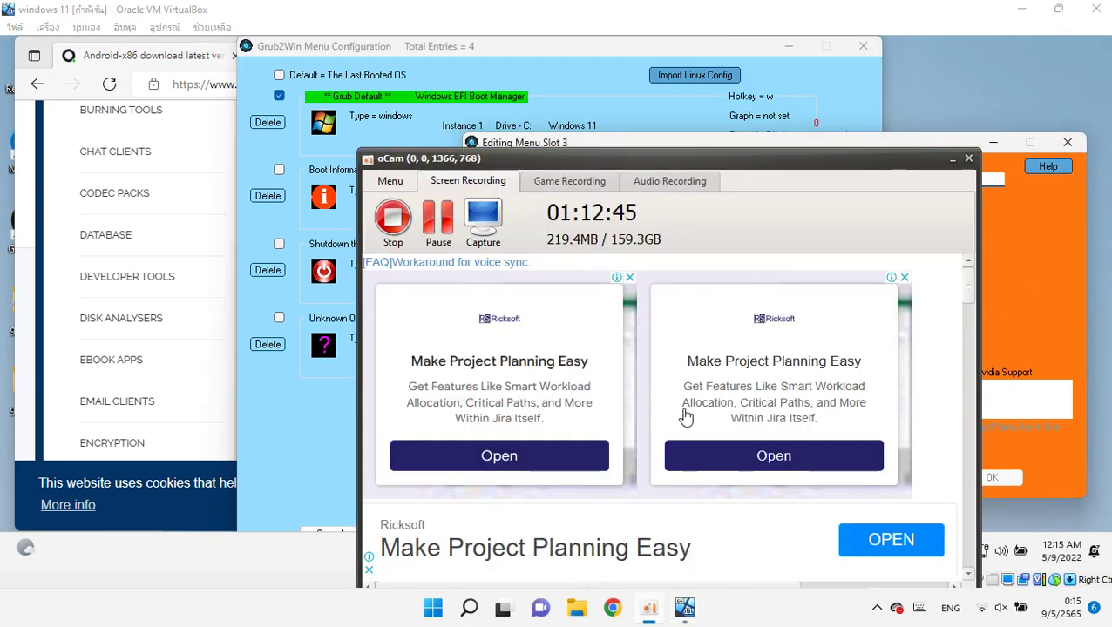
pyautogui.click(584, 142)
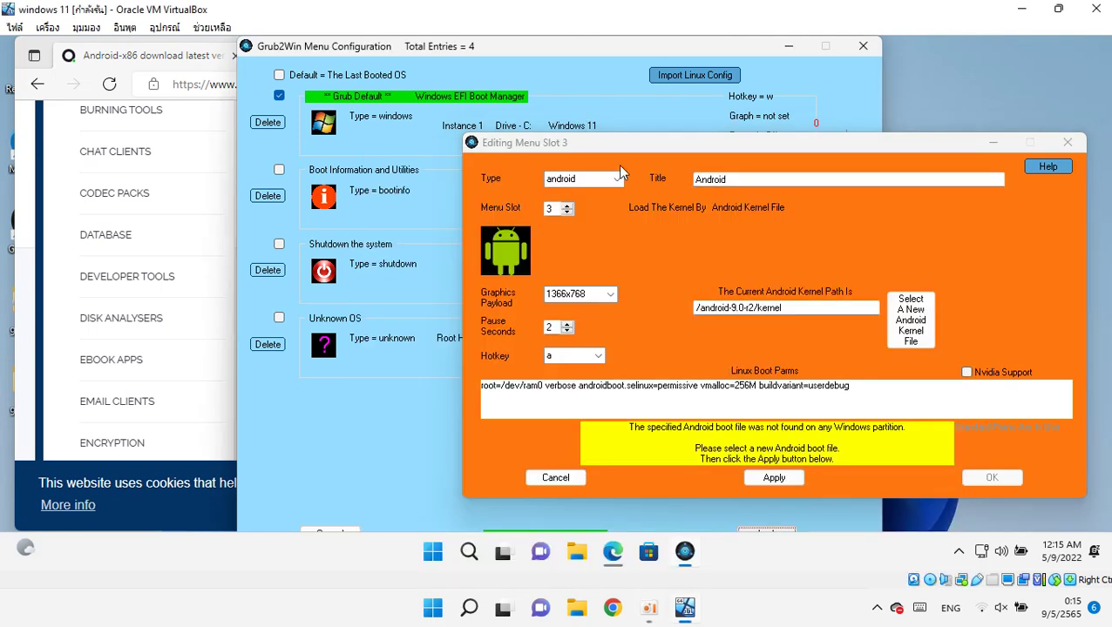
# Return to Edge, wait for the android-x86_64-9.0-r2-k49.iso download to finish, and close the browser.
pyautogui.click(174, 74)
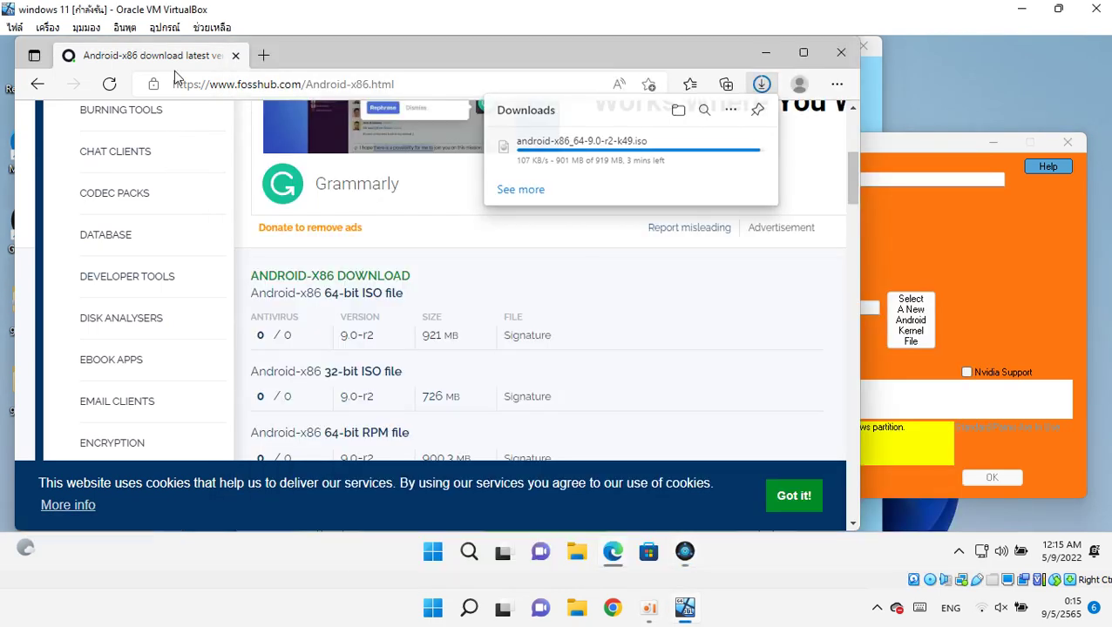
pyautogui.click(761, 84)
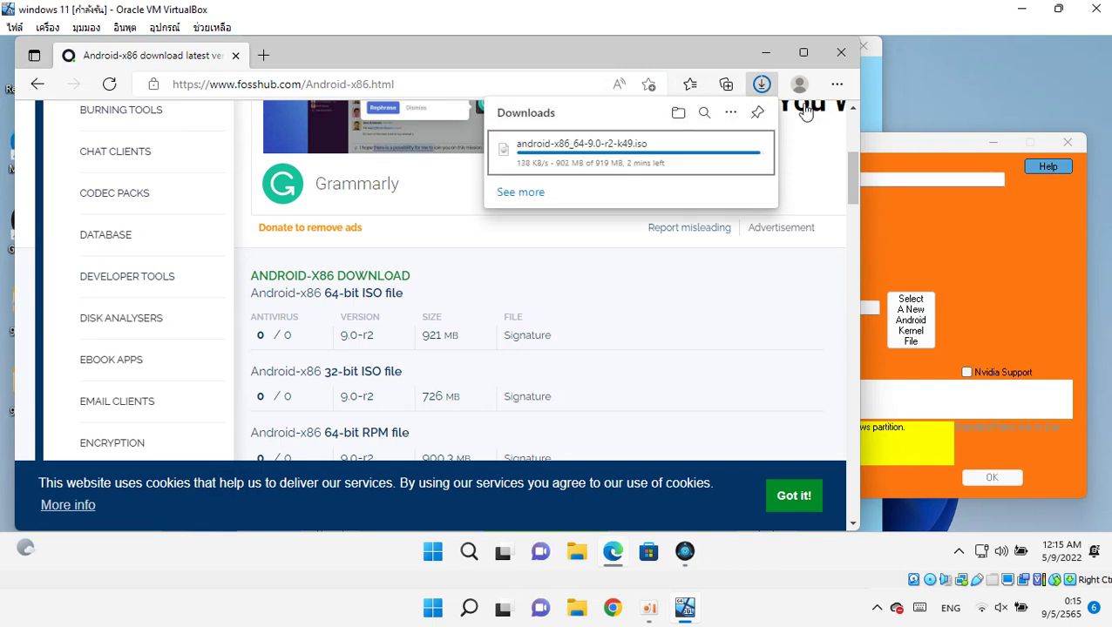
pyautogui.moveTo(737, 149)
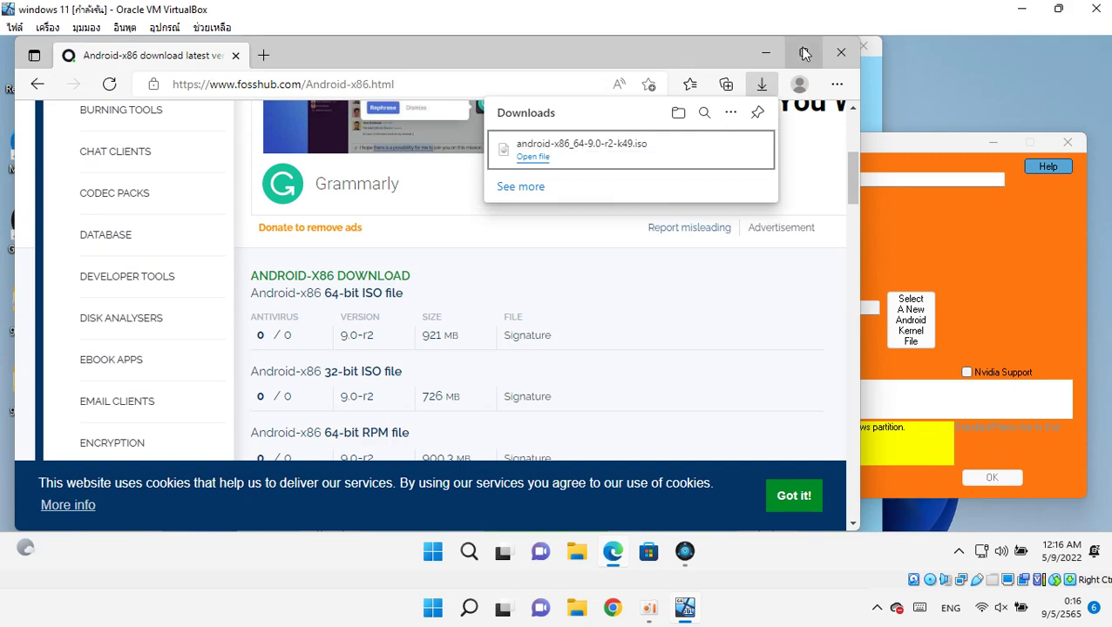
pyautogui.click(841, 52)
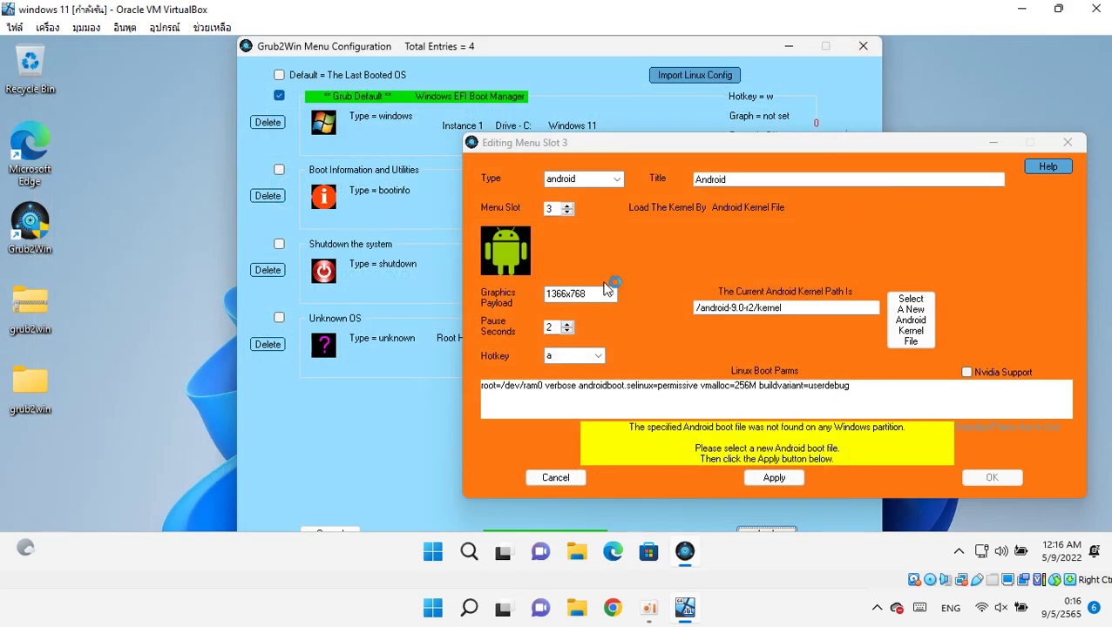
# Minimize the oCam window and switch the Windows 11 VM to full-screen display.
pyautogui.click(649, 607)
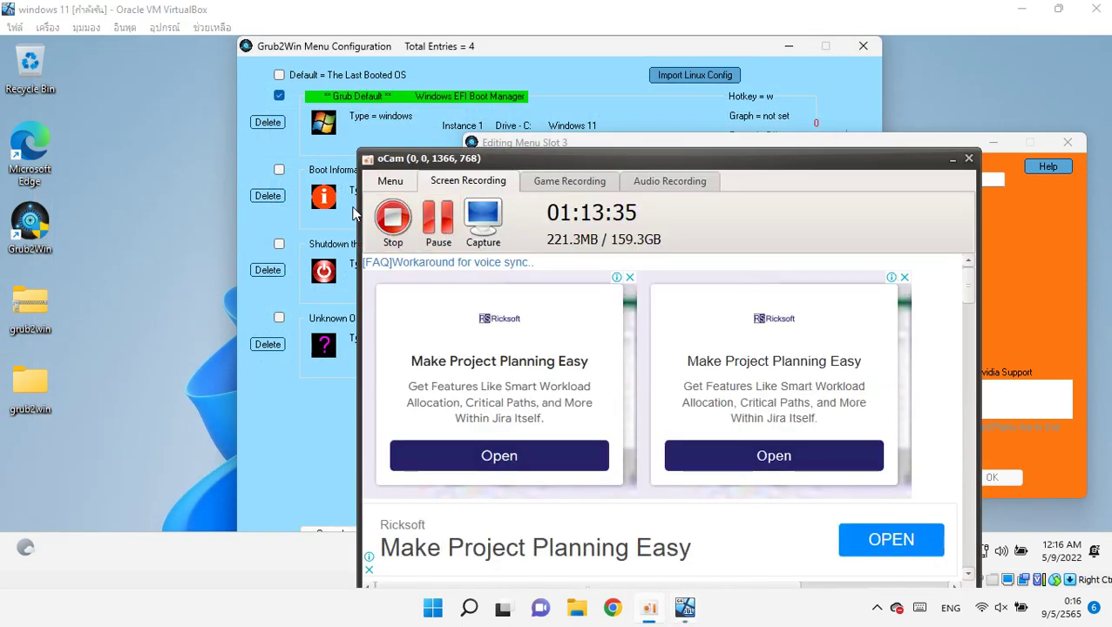
pyautogui.click(953, 160)
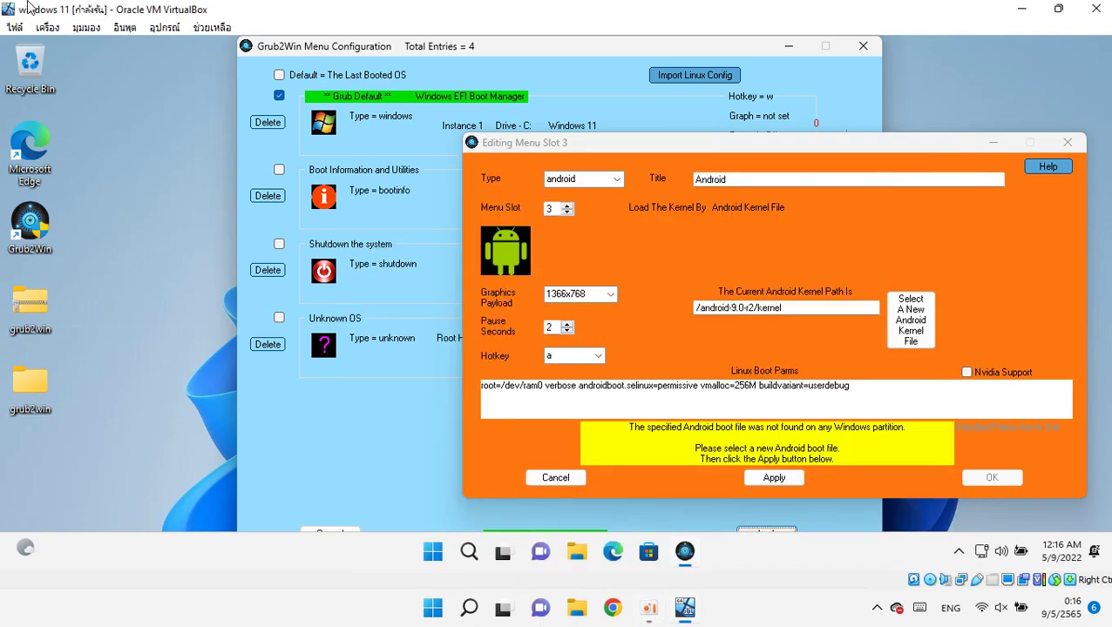
pyautogui.click(87, 28)
pyautogui.click(98, 46)
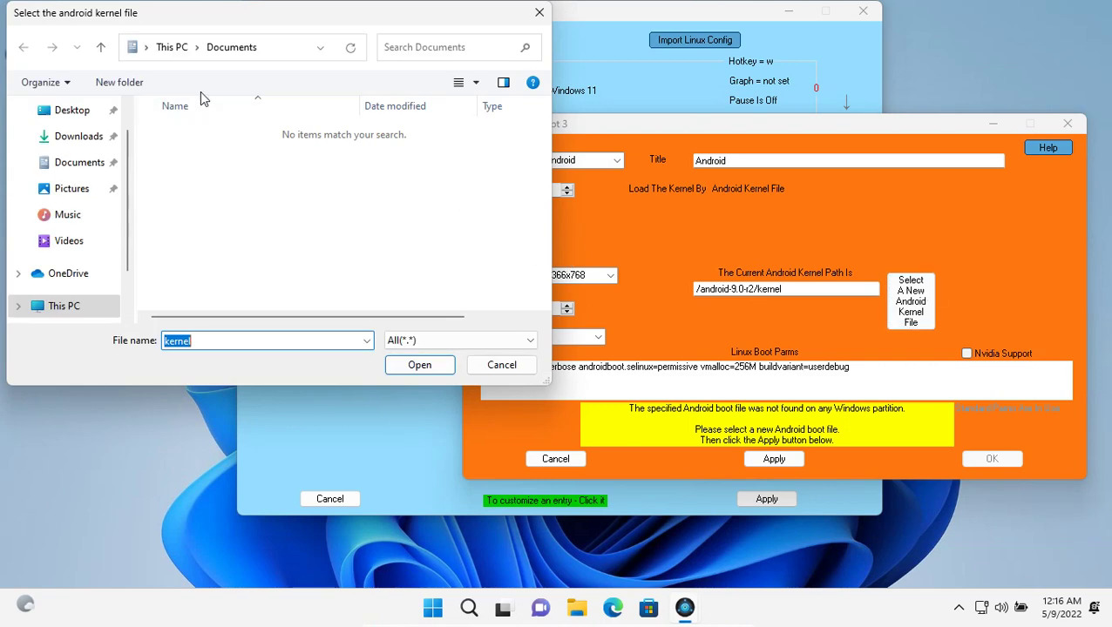
# Close the Android kernel file selection without choosing a file and decline disabling Windows boot file checking.
pyautogui.click(531, 17)
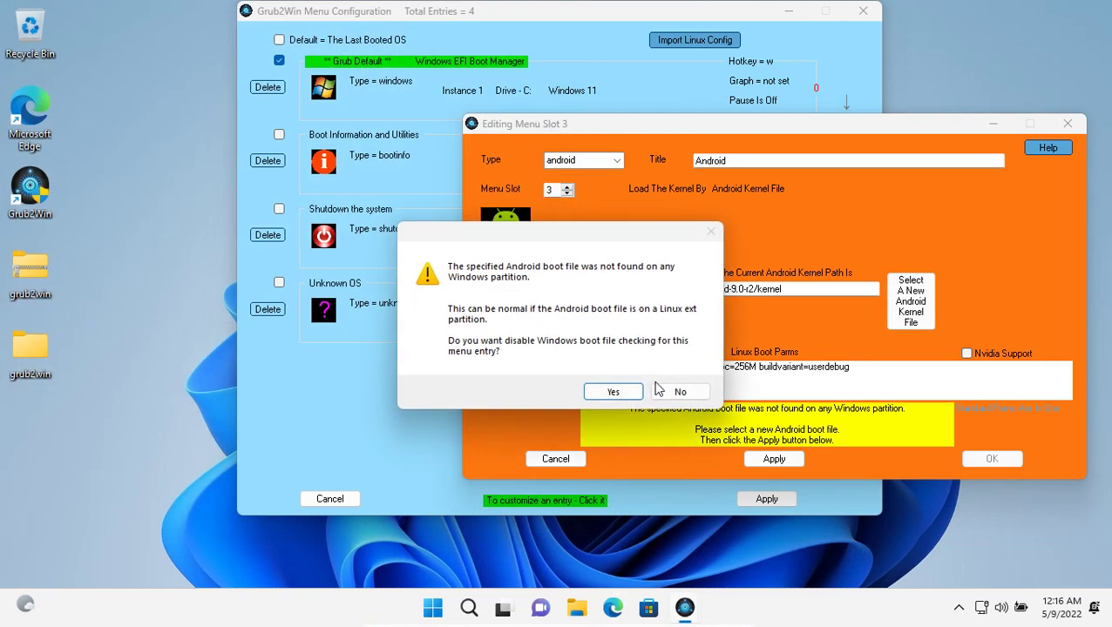
pyautogui.click(669, 389)
# Mount the android-x86_64-9.0-r2-k49 disc image from the Downloads folder and allow the file to open.
pyautogui.click(576, 608)
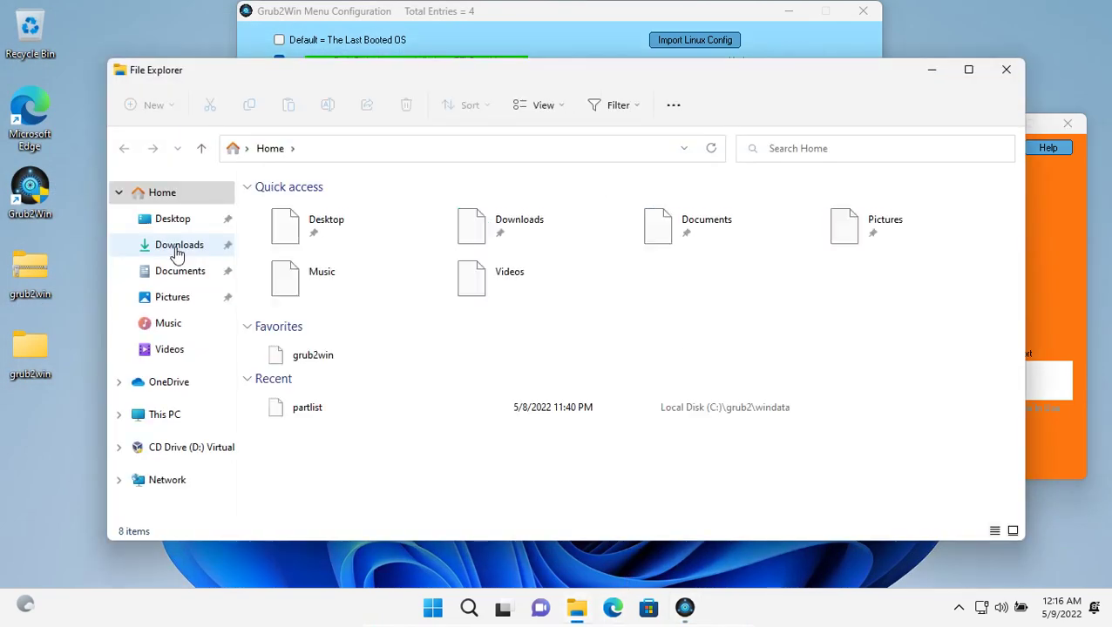
pyautogui.click(177, 247)
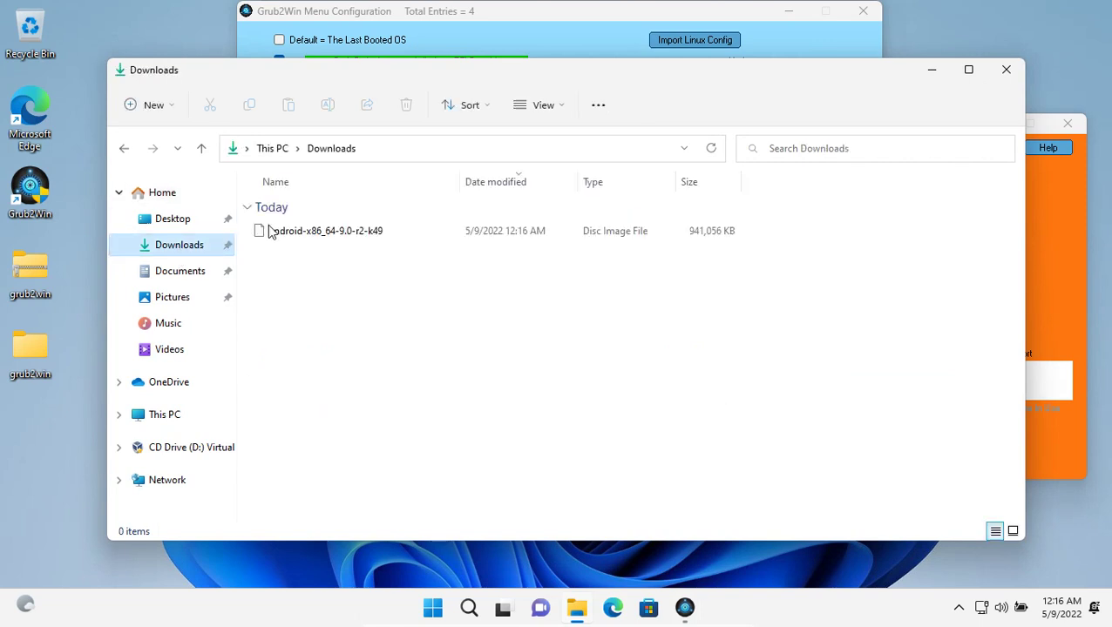
pyautogui.click(286, 231)
pyautogui.rightClick(288, 231)
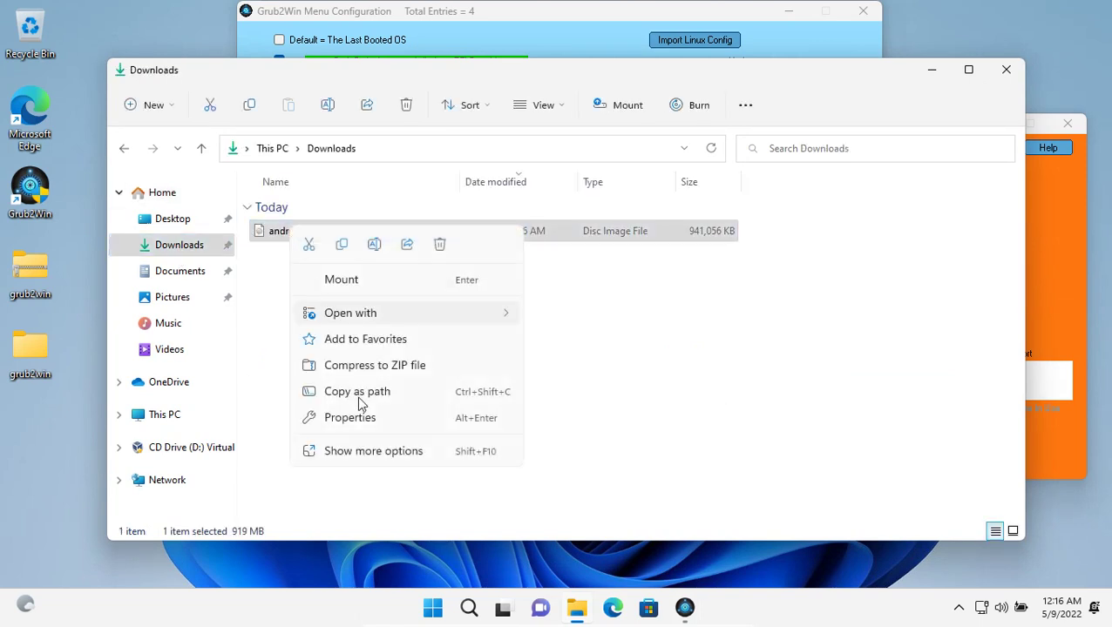
pyautogui.click(354, 284)
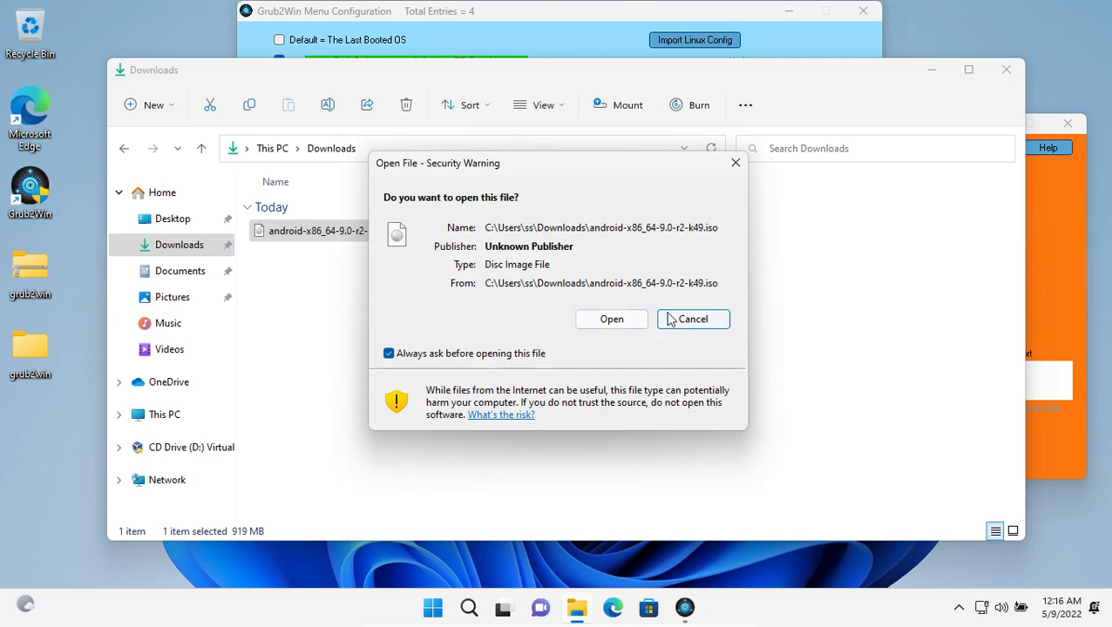
pyautogui.click(610, 319)
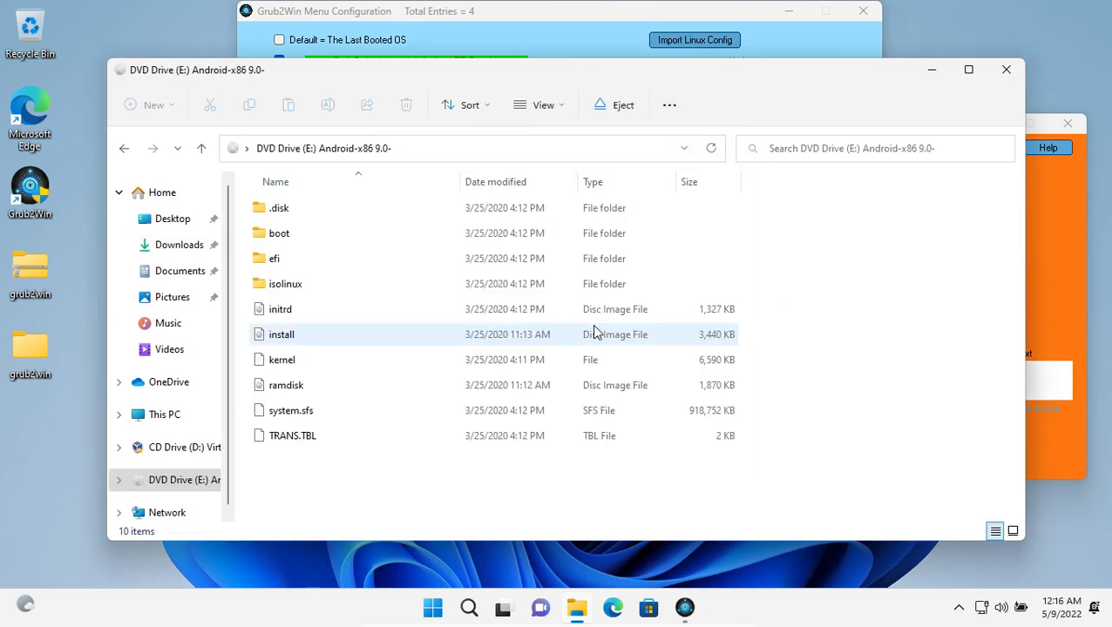
# Copy all files and folders from the mounted Android-x86 9.0 DVD drive and go to This PC.
pyautogui.moveTo(404, 501); pyautogui.dragTo(331, 202)
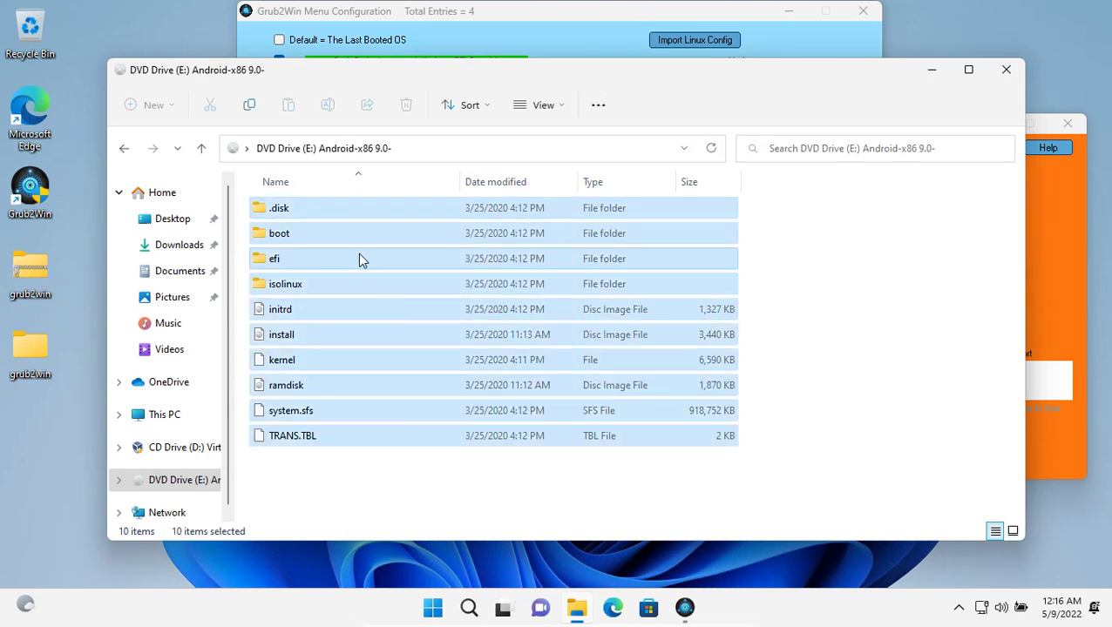
pyautogui.rightClick(359, 259)
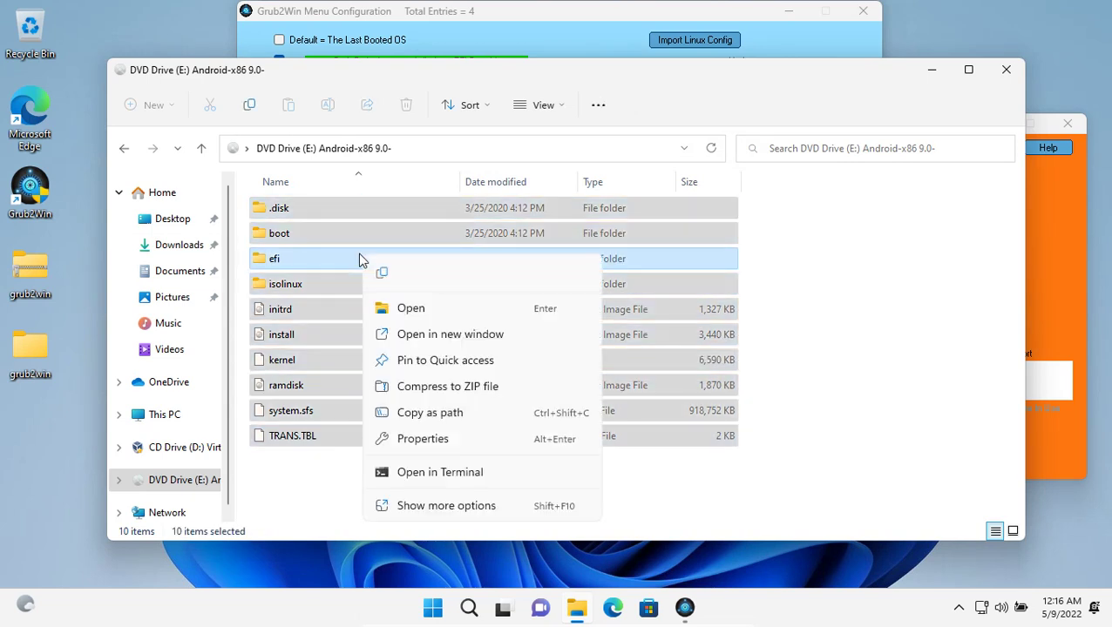
pyautogui.click(393, 505)
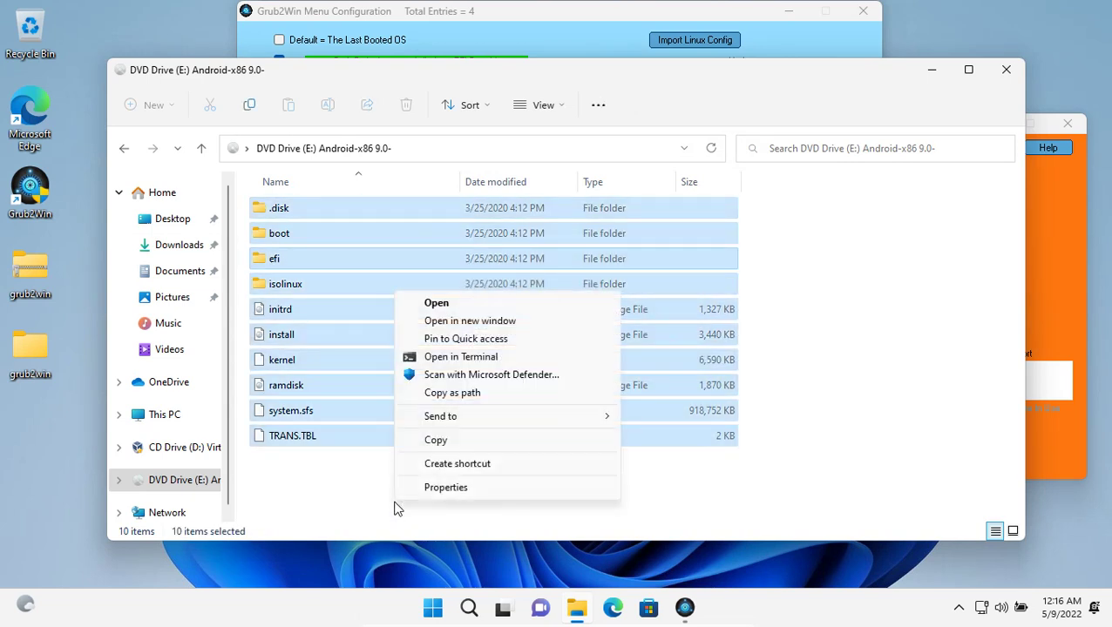
pyautogui.click(436, 440)
pyautogui.click(167, 415)
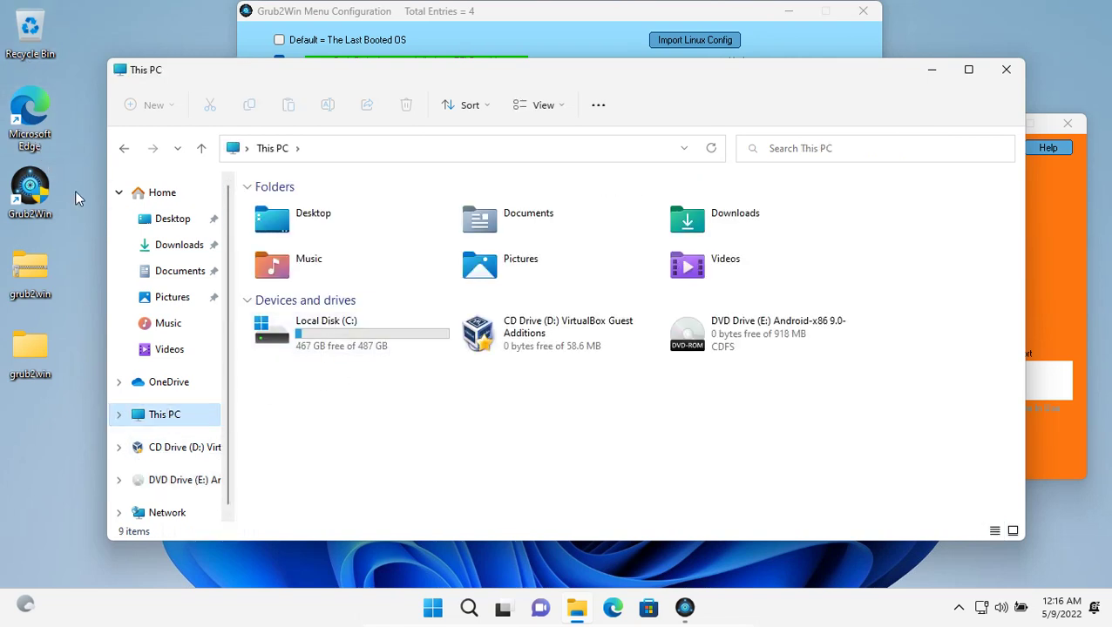
# Search Windows for "disk man", open Disk Management and maximize its window.
pyautogui.rightClick(50, 522)
pyautogui.click(433, 609)
pyautogui.write('disk')
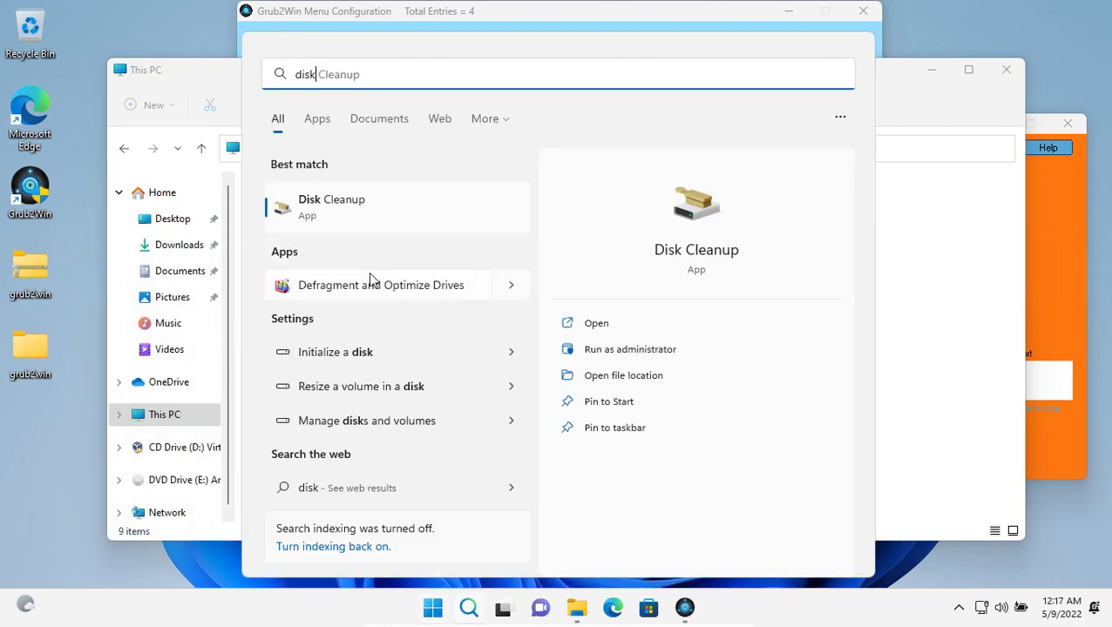
pyautogui.write(' mm')
pyautogui.press('BackSpace')
pyautogui.press('BackSpace')
pyautogui.write('man')
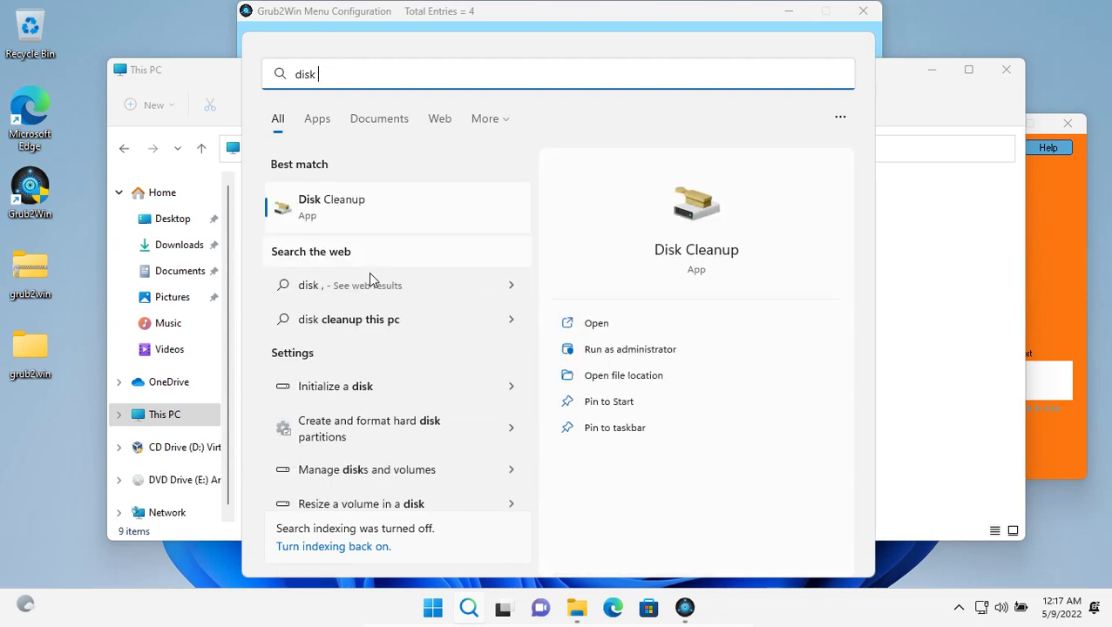
pyautogui.press('Return')
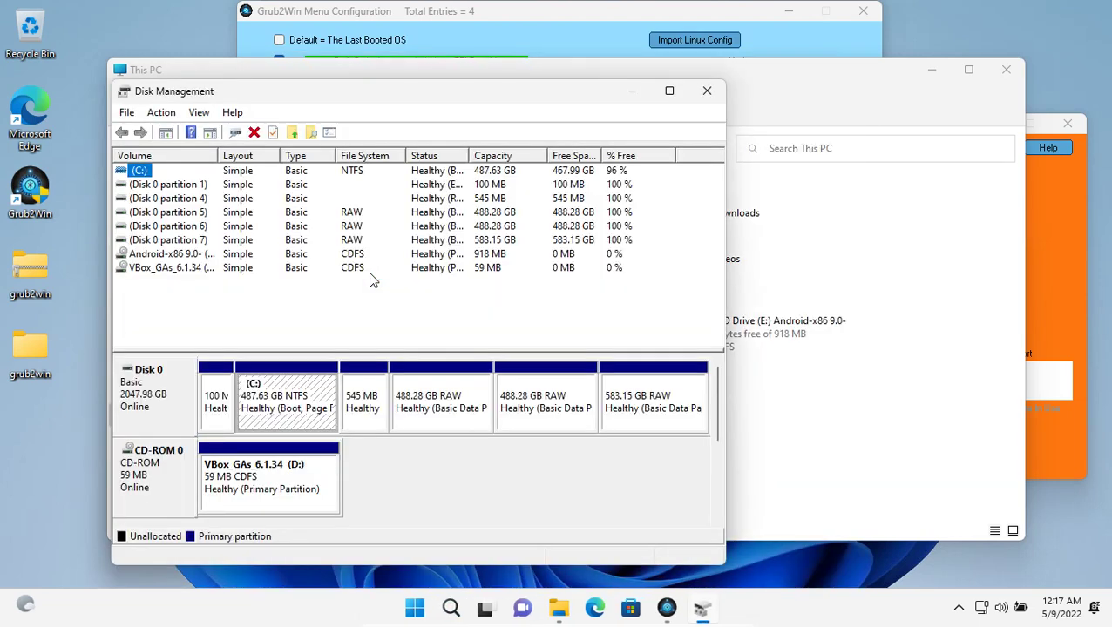
pyautogui.click(669, 91)
# Assign drive letter F: to the first 488.28 GB RAW partition (partition 5) on Disk 0.
pyautogui.rightClick(526, 321)
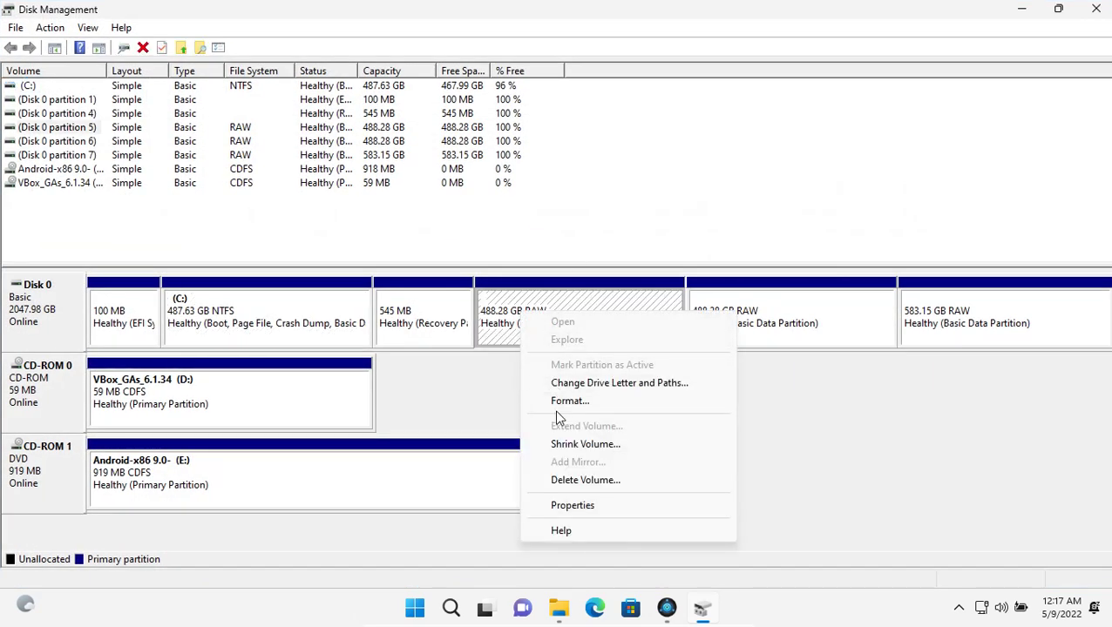
pyautogui.click(555, 384)
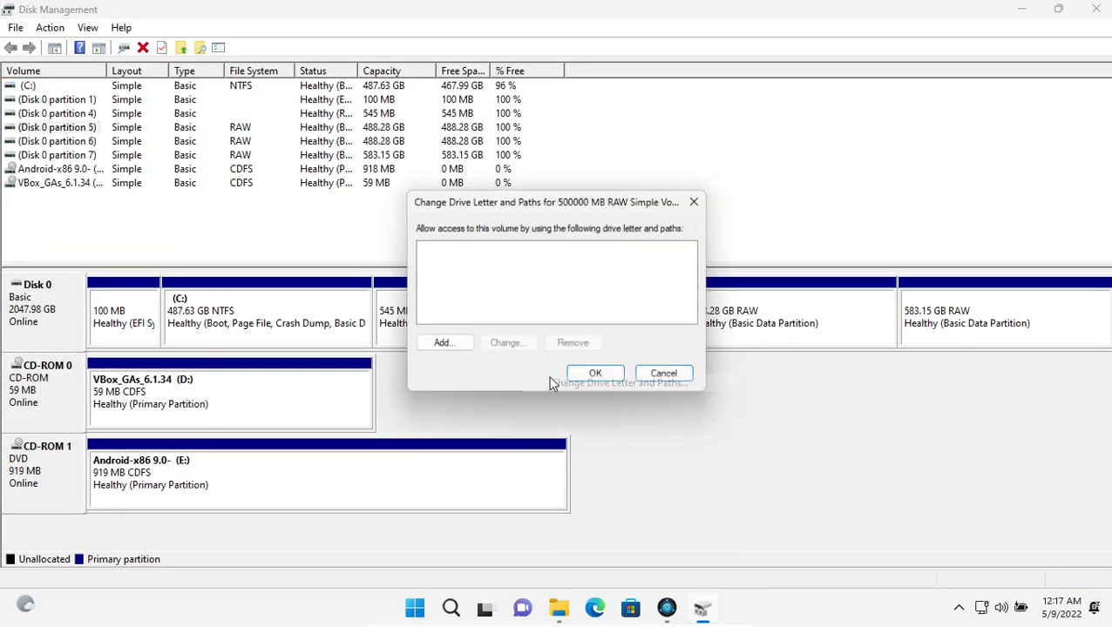
pyautogui.click(472, 345)
pyautogui.click(610, 348)
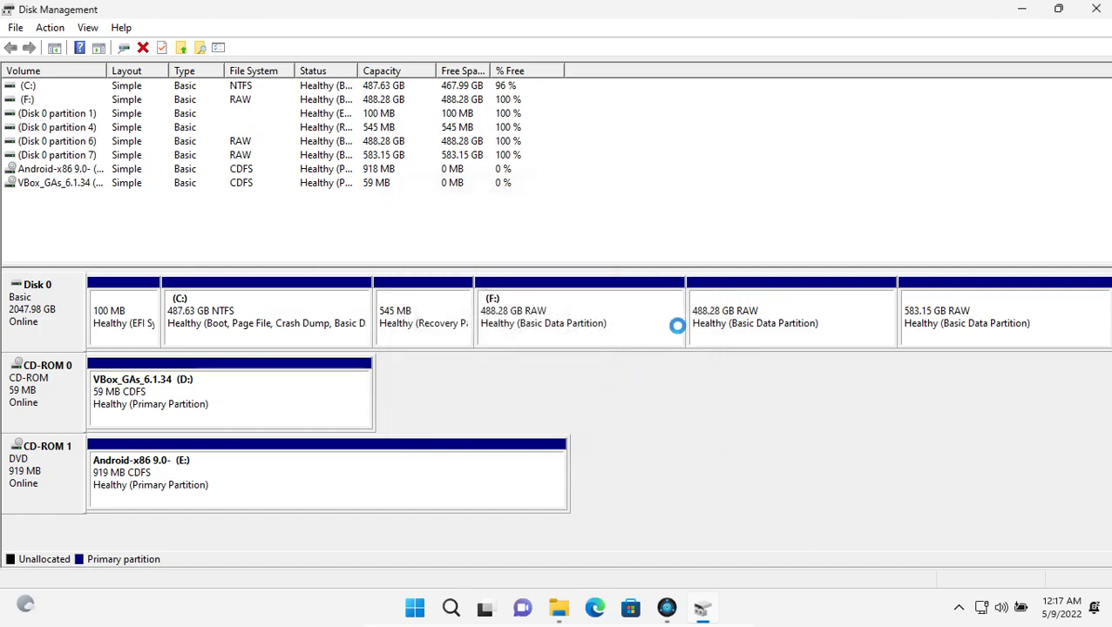
# Assign drive letter G: to the second 488.28 GB RAW partition (partition 6) on Disk 0.
pyautogui.rightClick(740, 313)
pyautogui.click(766, 381)
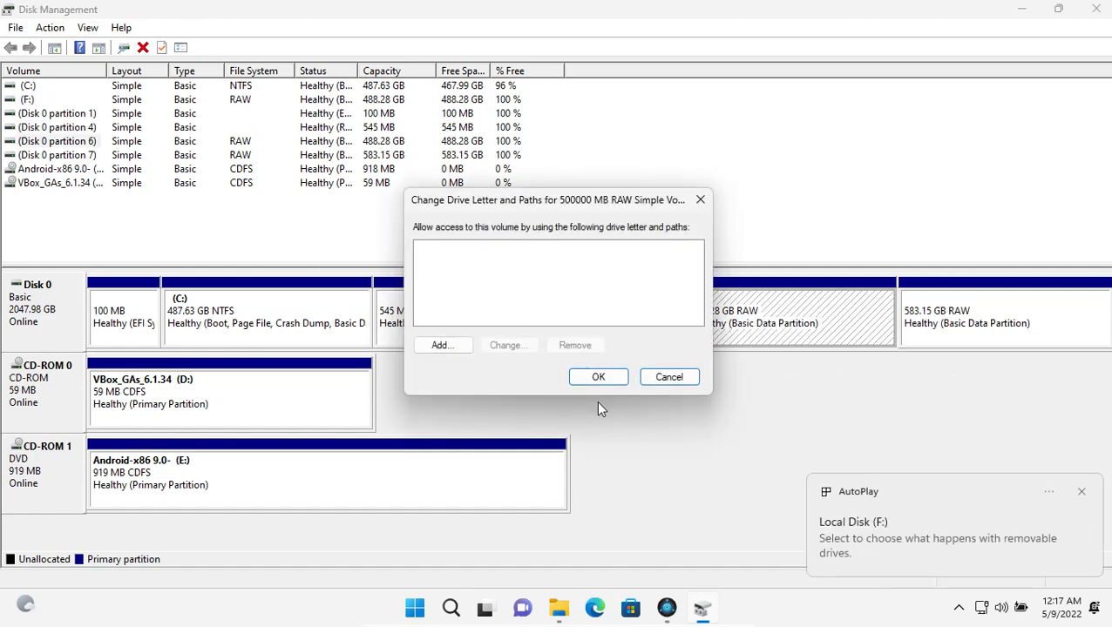
pyautogui.click(472, 345)
pyautogui.click(610, 350)
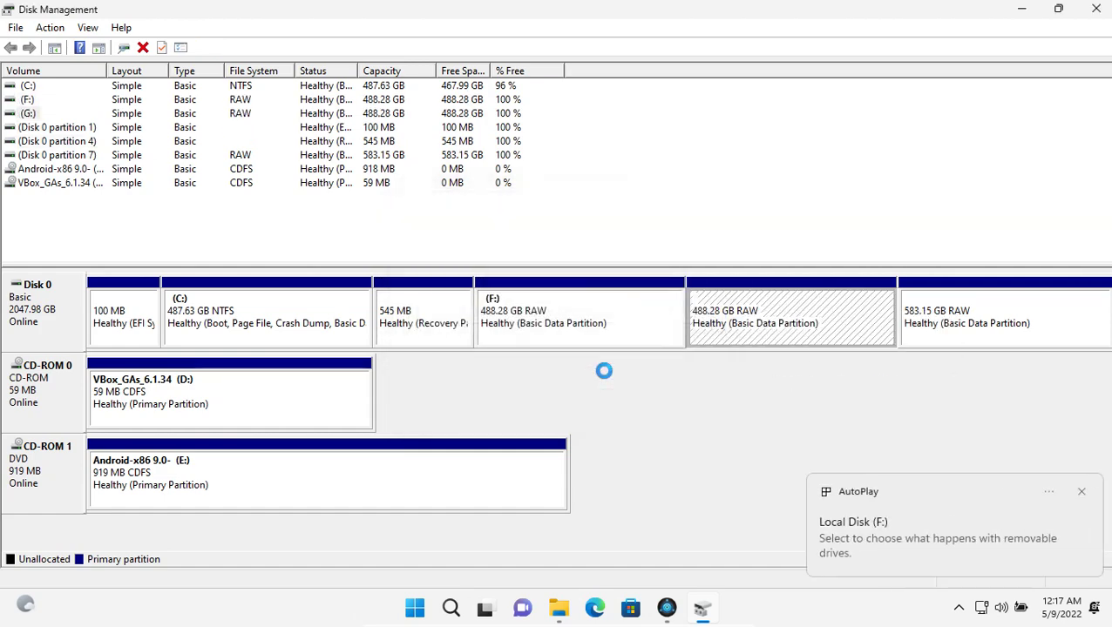
# Assign drive letter H: to the 583.15 GB RAW partition (partition 7) on Disk 0.
pyautogui.click(983, 305)
pyautogui.rightClick(980, 329)
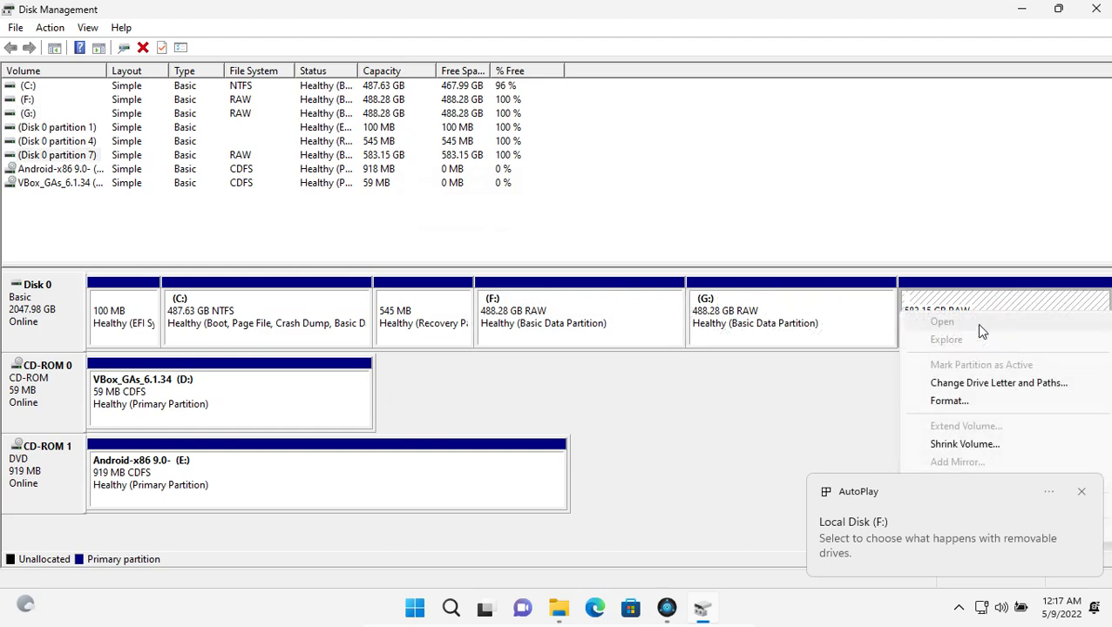
pyautogui.click(980, 383)
pyautogui.click(464, 350)
pyautogui.click(602, 352)
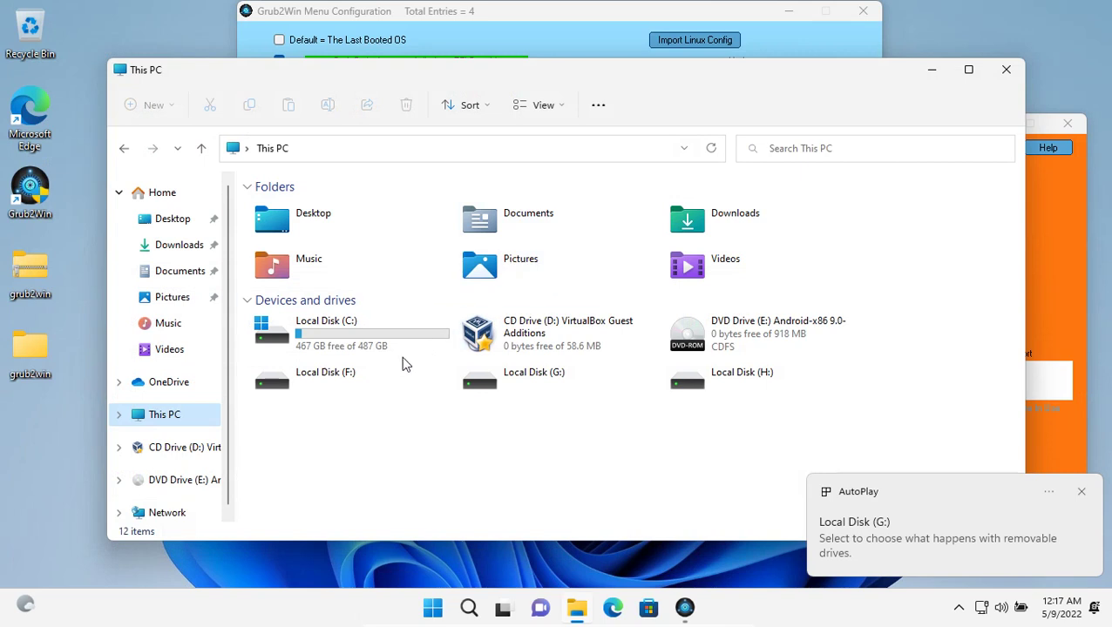
# Quick-format Local Disk (F:) as NTFS with the 4096-byte allocation unit size and no volume label.
pyautogui.doubleClick(322, 372)
pyautogui.click(583, 318)
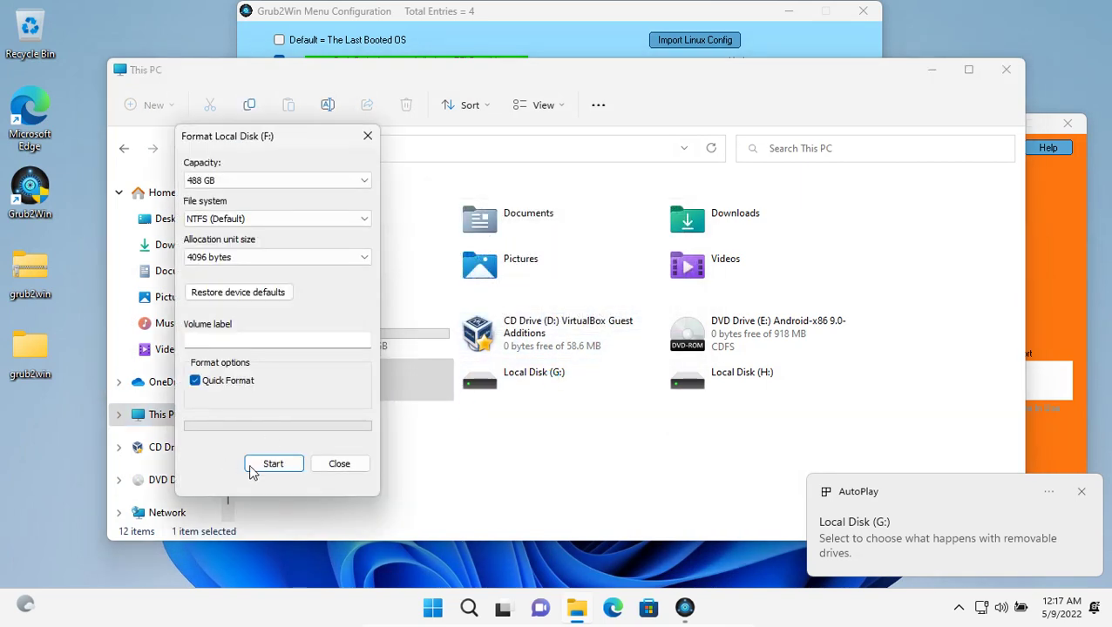
pyautogui.click(253, 464)
pyautogui.click(599, 303)
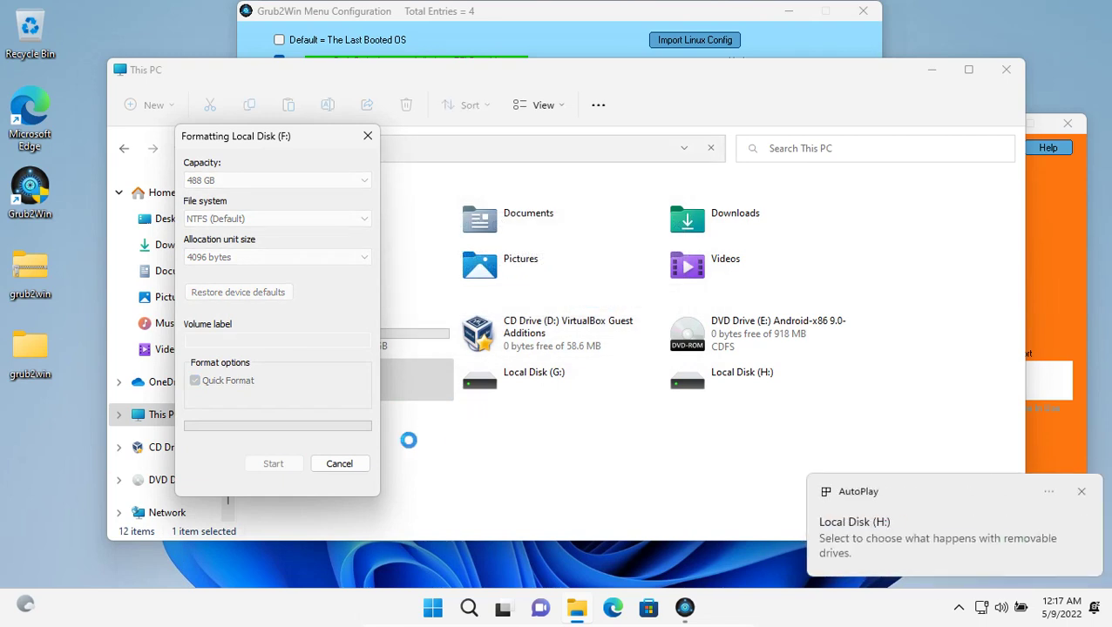
pyautogui.click(659, 299)
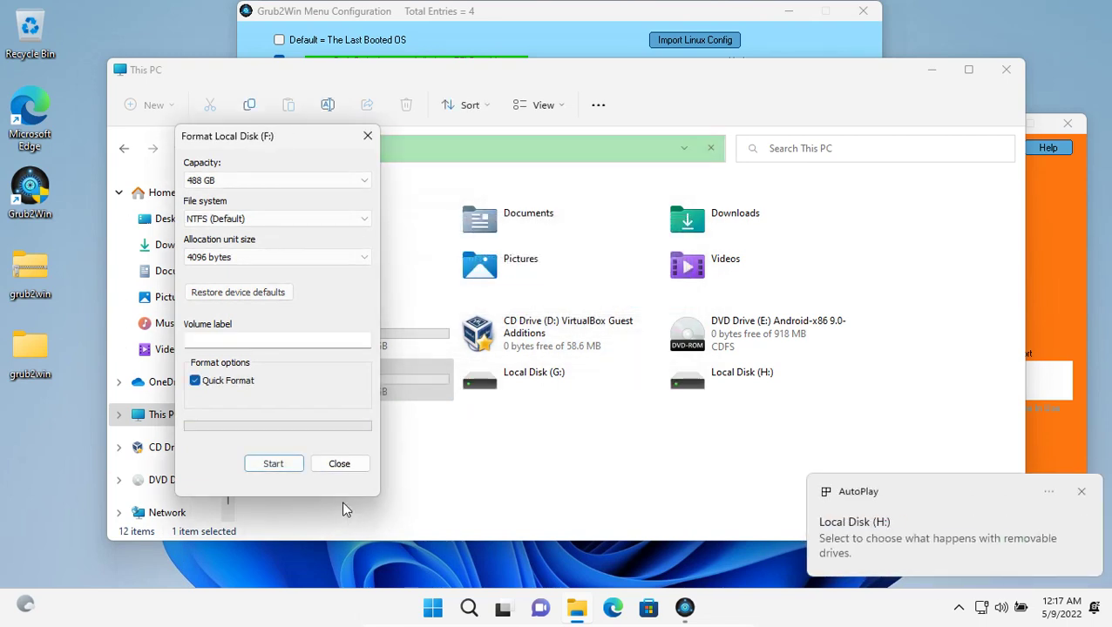
pyautogui.click(341, 464)
# Copy all files and folders from the Android-x86 9.0 DVD drive (E:).
pyautogui.click(192, 247)
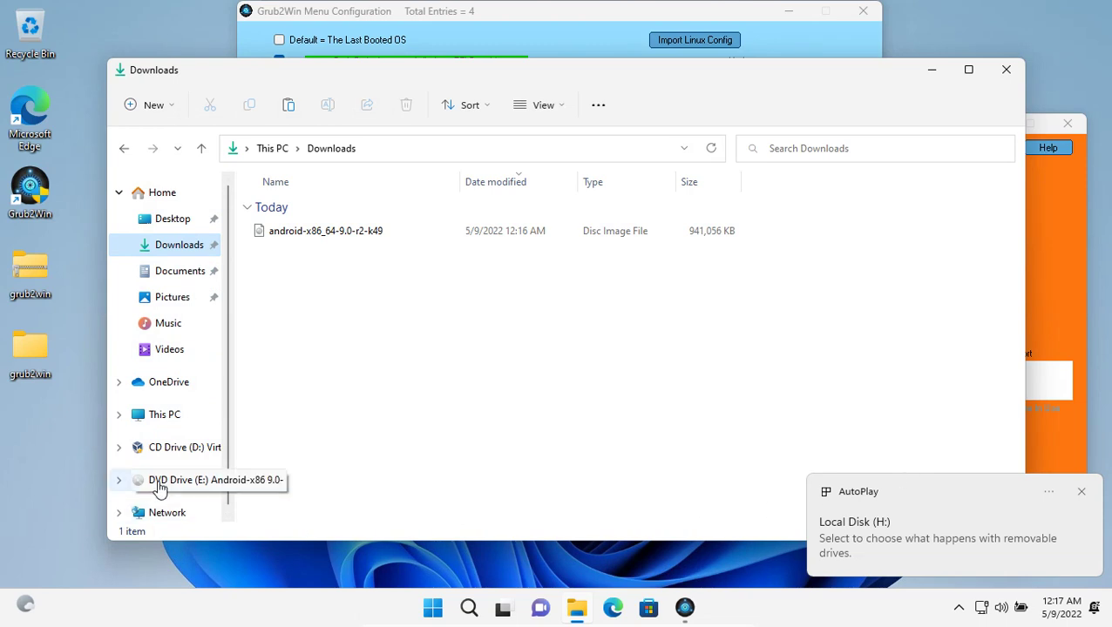
pyautogui.click(159, 486)
pyautogui.moveTo(350, 462); pyautogui.dragTo(322, 238)
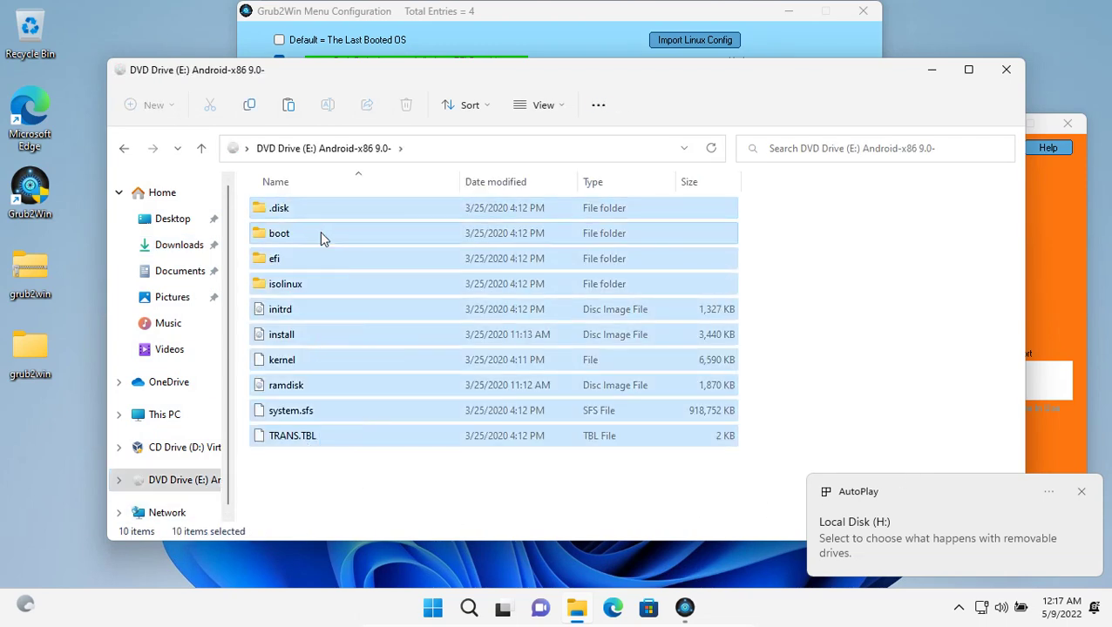
pyautogui.rightClick(322, 235)
pyautogui.click(373, 483)
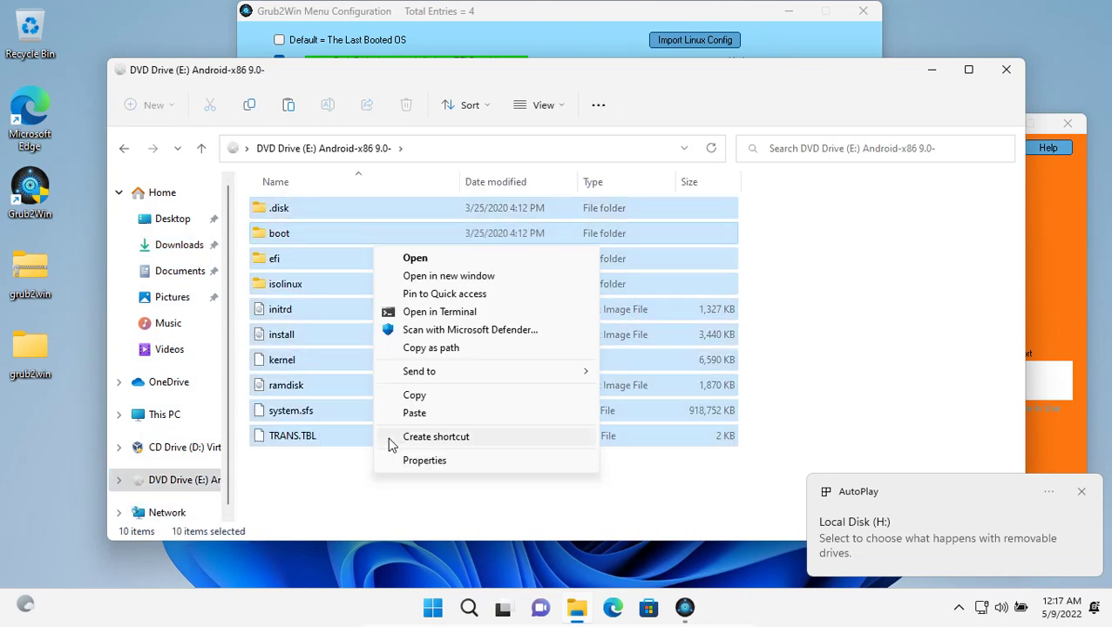
pyautogui.click(412, 396)
# Paste the copied Android-x86 files and folders into Local Disk (F:).
pyautogui.click(163, 415)
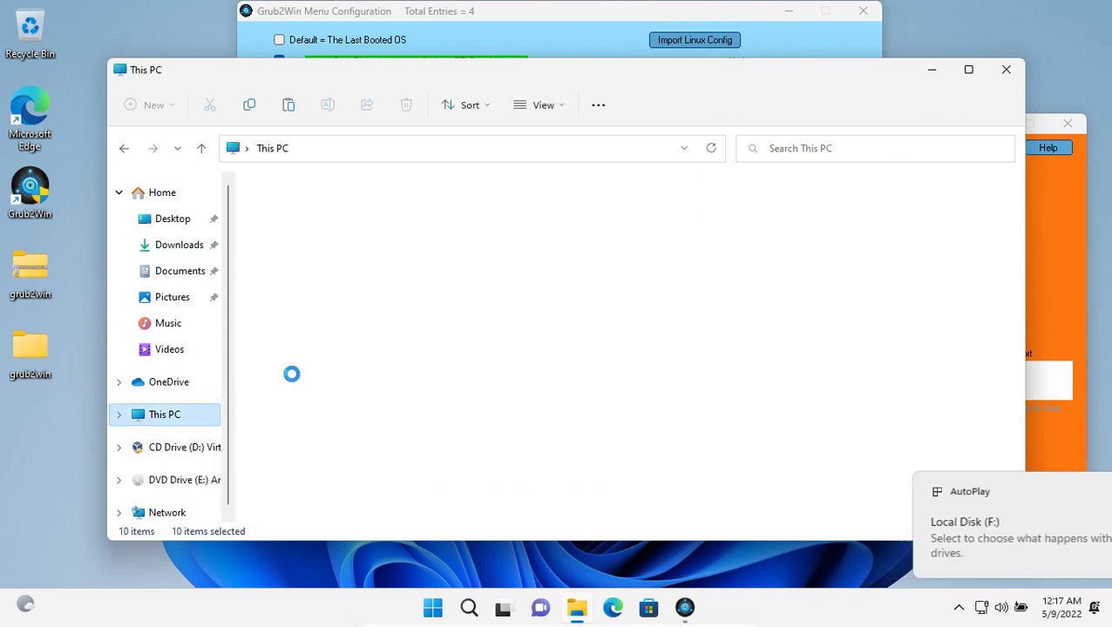
pyautogui.doubleClick(333, 384)
pyautogui.rightClick(361, 399)
pyautogui.click(389, 376)
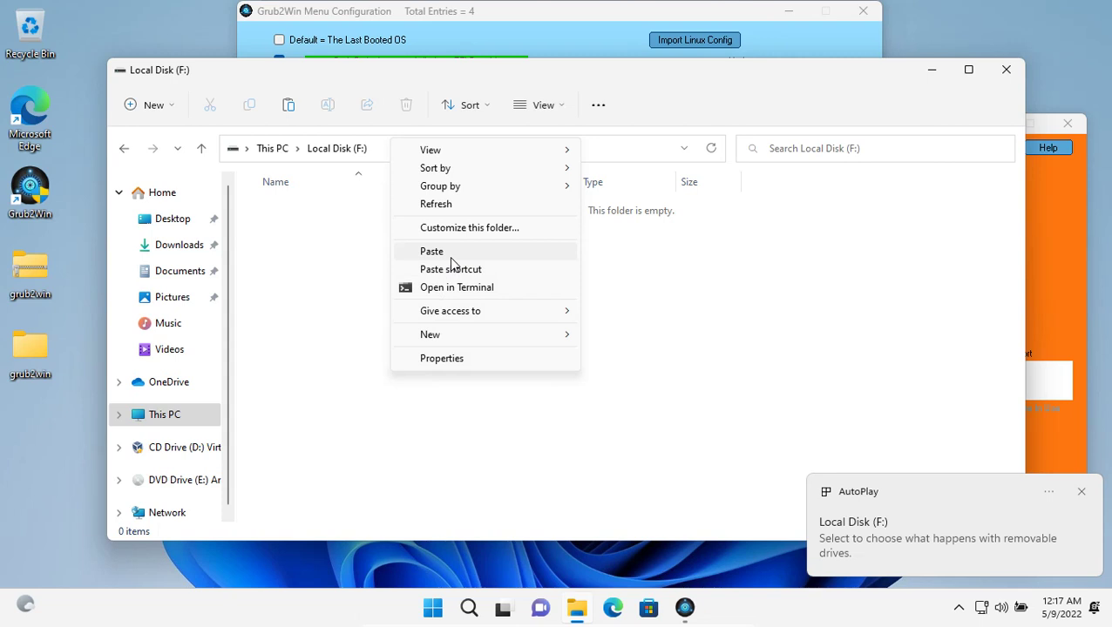
pyautogui.click(450, 258)
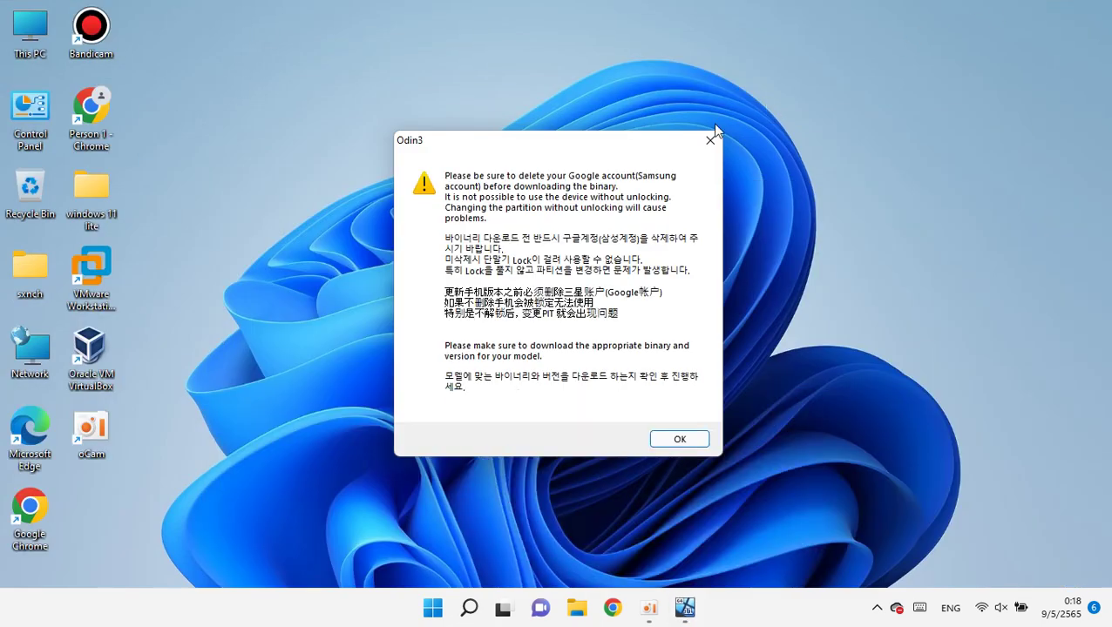
# Dismiss the Odin3 warning, close Odin3 on the host and return to the Windows 11 virtual machine.
pyautogui.click(711, 137)
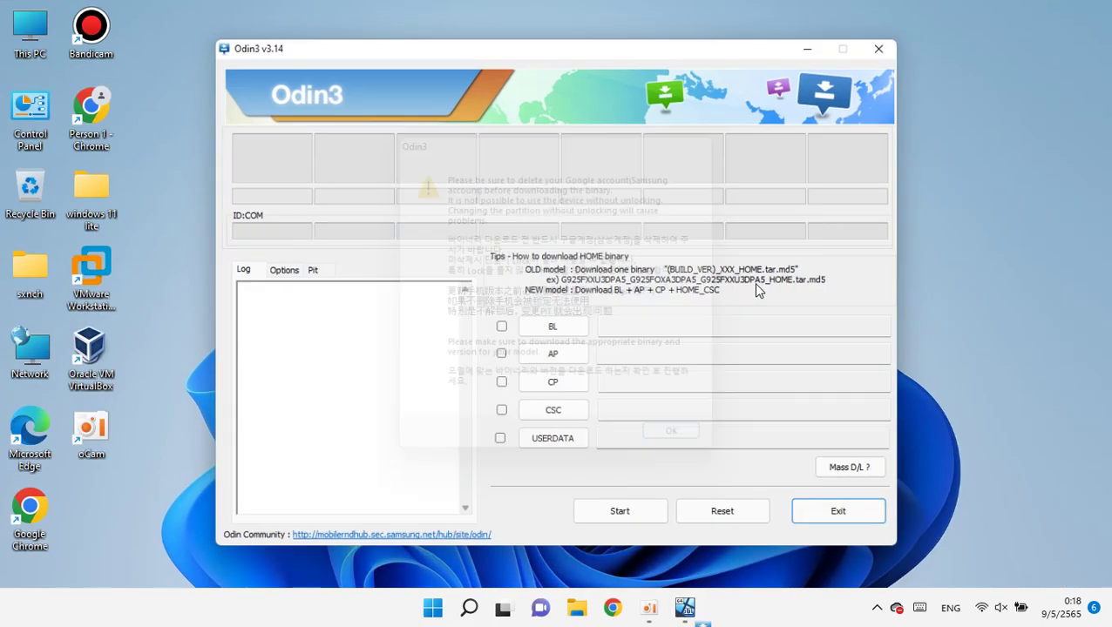
pyautogui.click(895, 40)
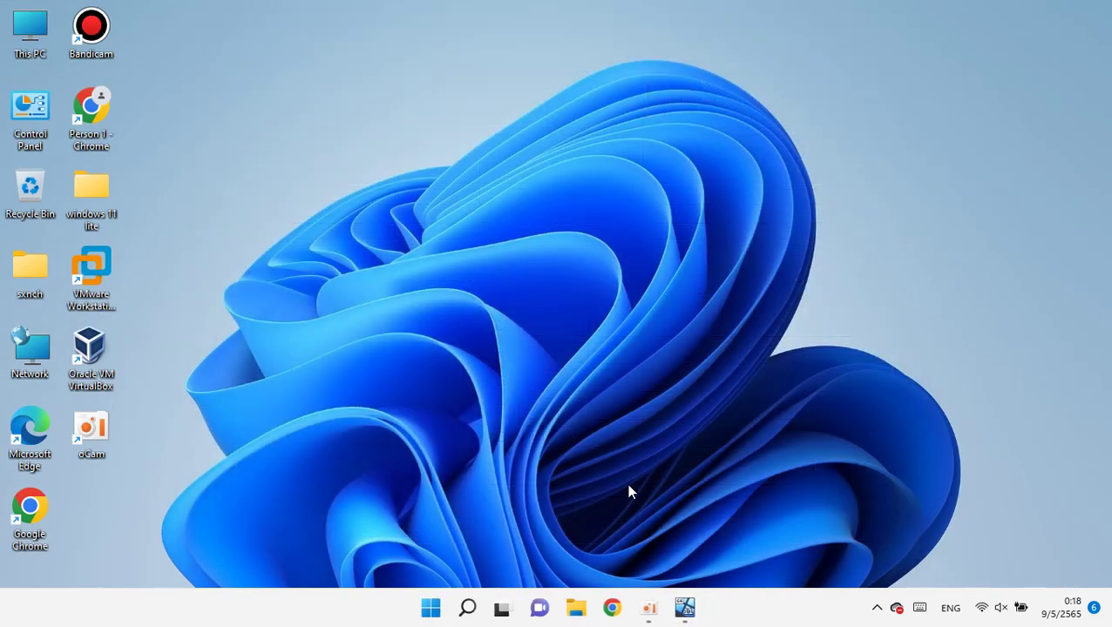
pyautogui.click(667, 608)
pyautogui.click(95, 27)
pyautogui.click(108, 45)
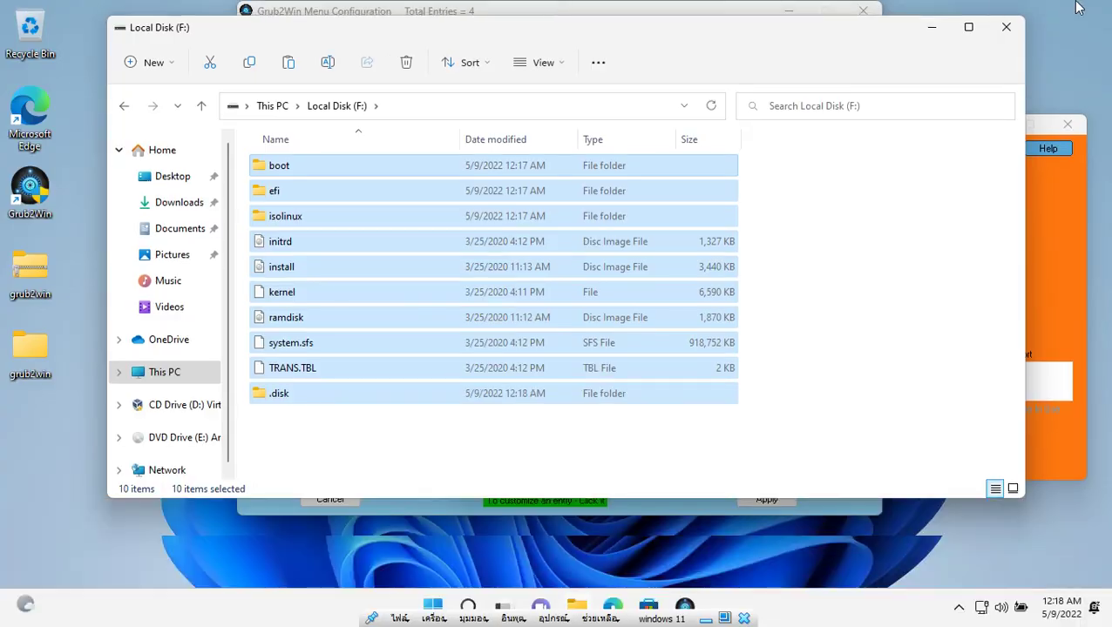
# Close the F: folder window, choose the kernel file on F: for the Android entry and disable Windows boot file checking.
pyautogui.click(1006, 27)
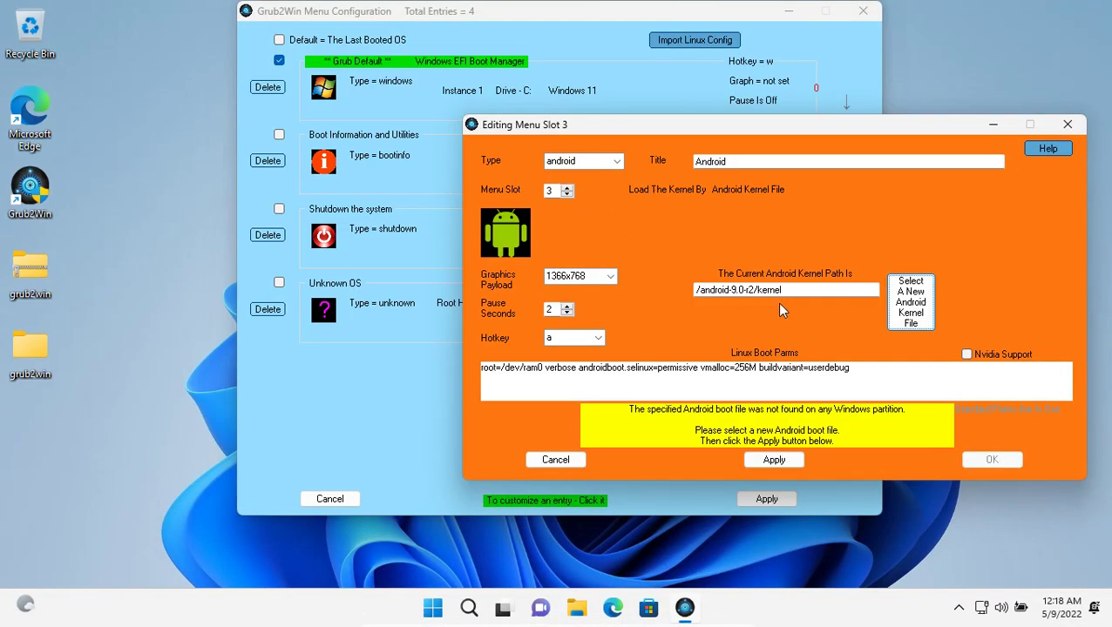
pyautogui.click(909, 295)
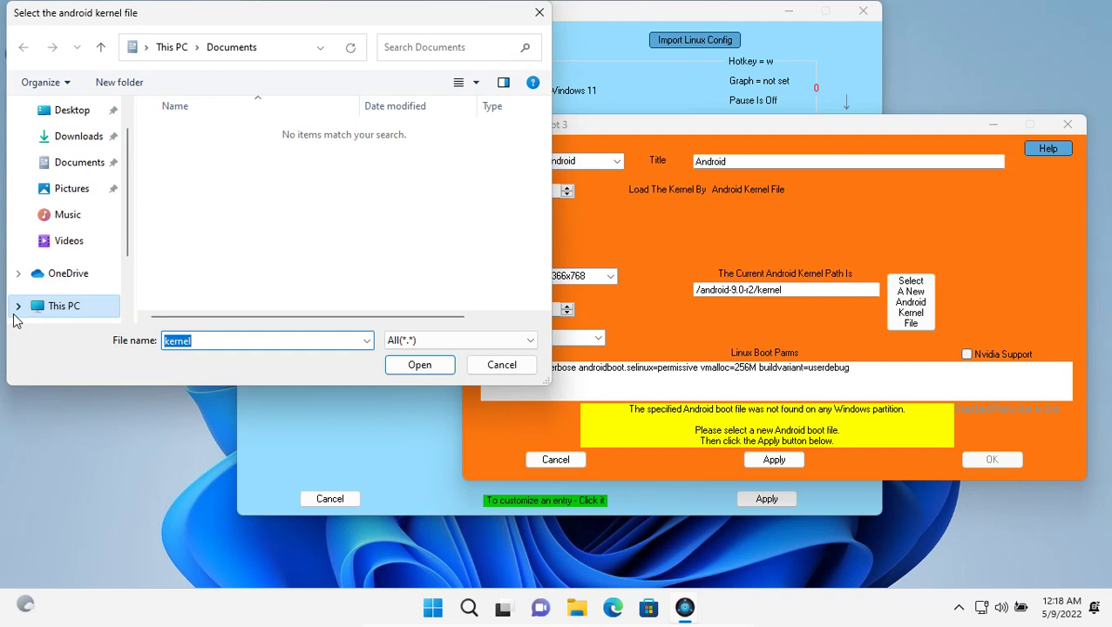
pyautogui.click(45, 307)
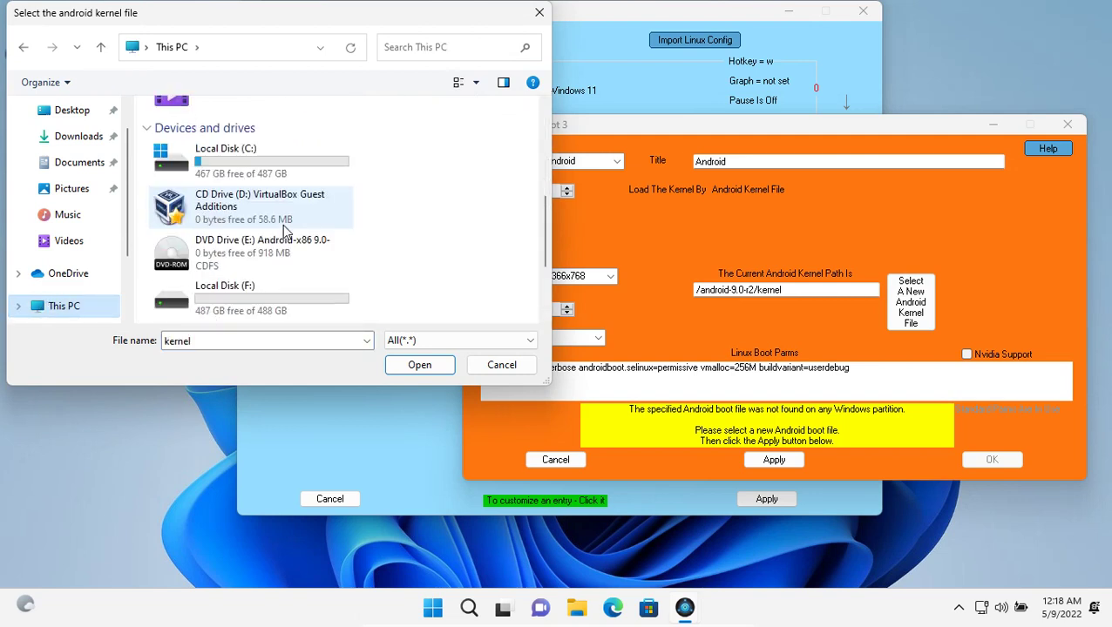
pyautogui.scroll(-3, 297, 214)
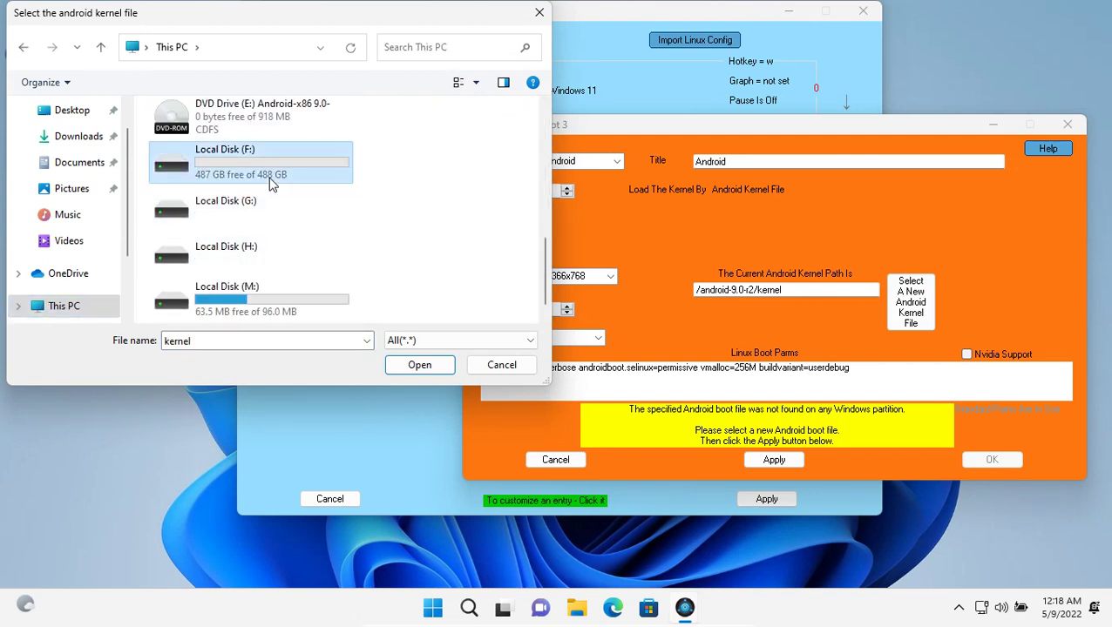
pyautogui.doubleClick(273, 180)
pyautogui.scroll(-1, 261, 244)
pyautogui.click(261, 197)
pyautogui.click(261, 222)
pyautogui.click(399, 366)
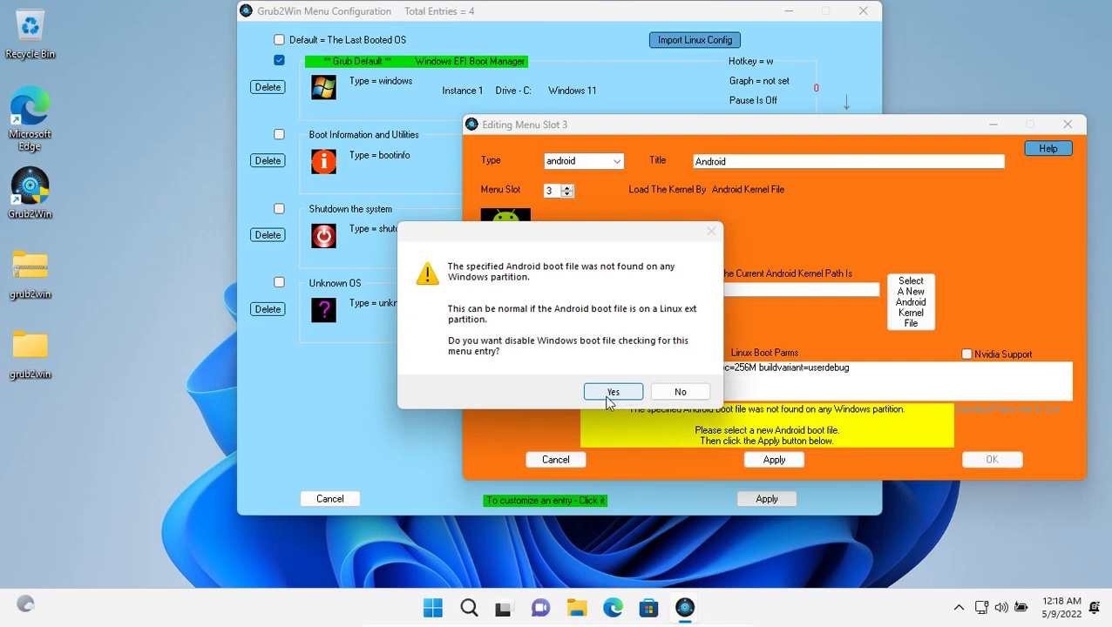
pyautogui.click(609, 397)
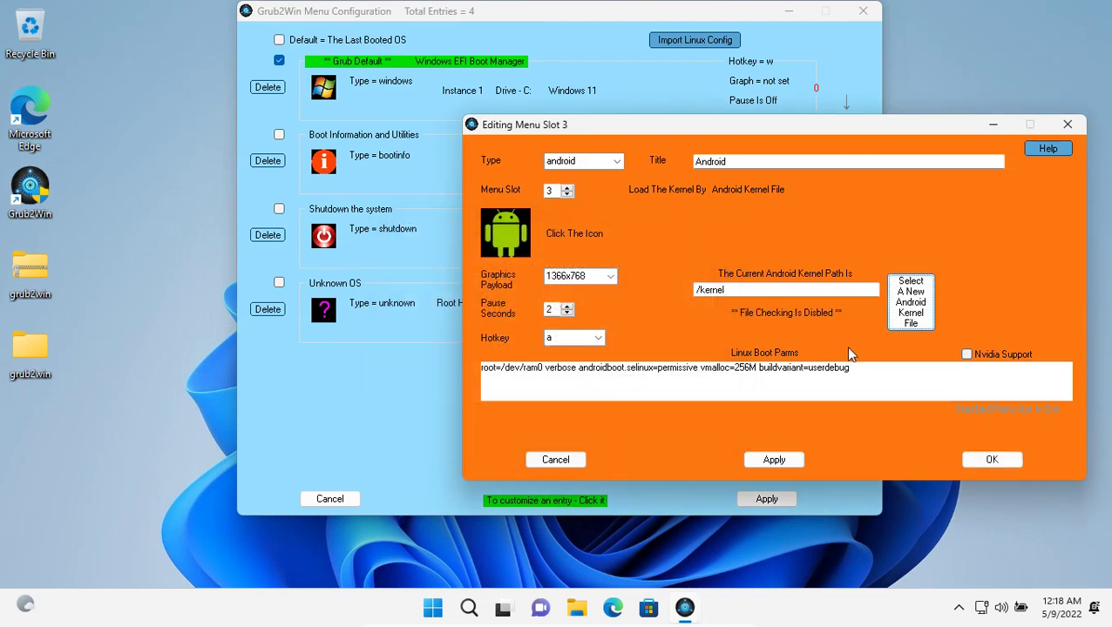
# Accept the Android menu entry, apply the Grub2Win configuration and close Grub2Win.
pyautogui.click(992, 459)
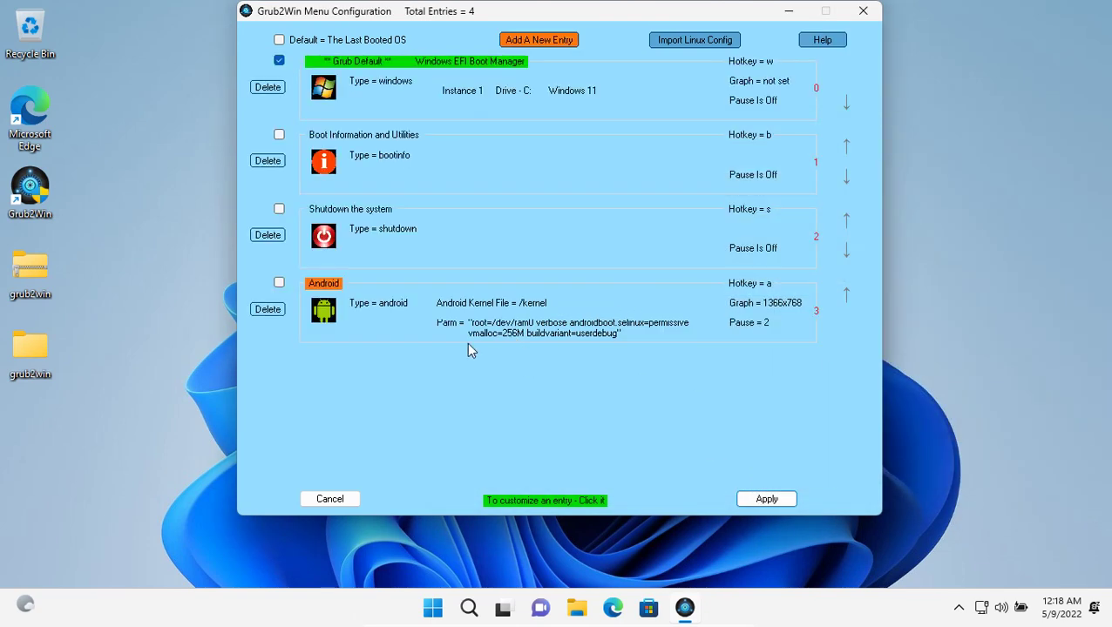
pyautogui.click(767, 498)
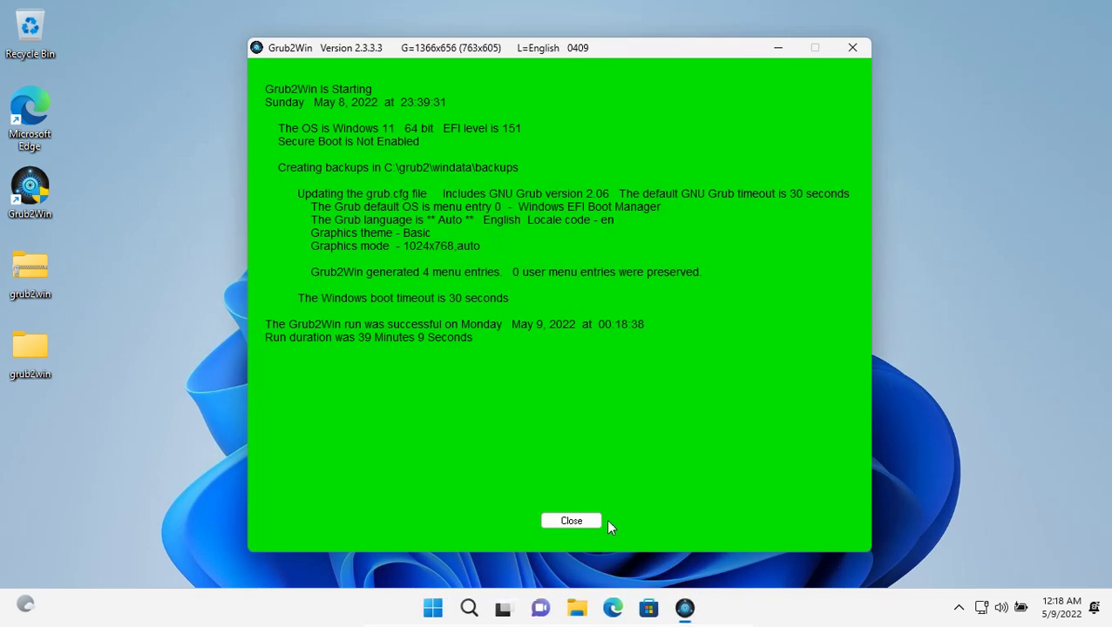
pyautogui.click(582, 520)
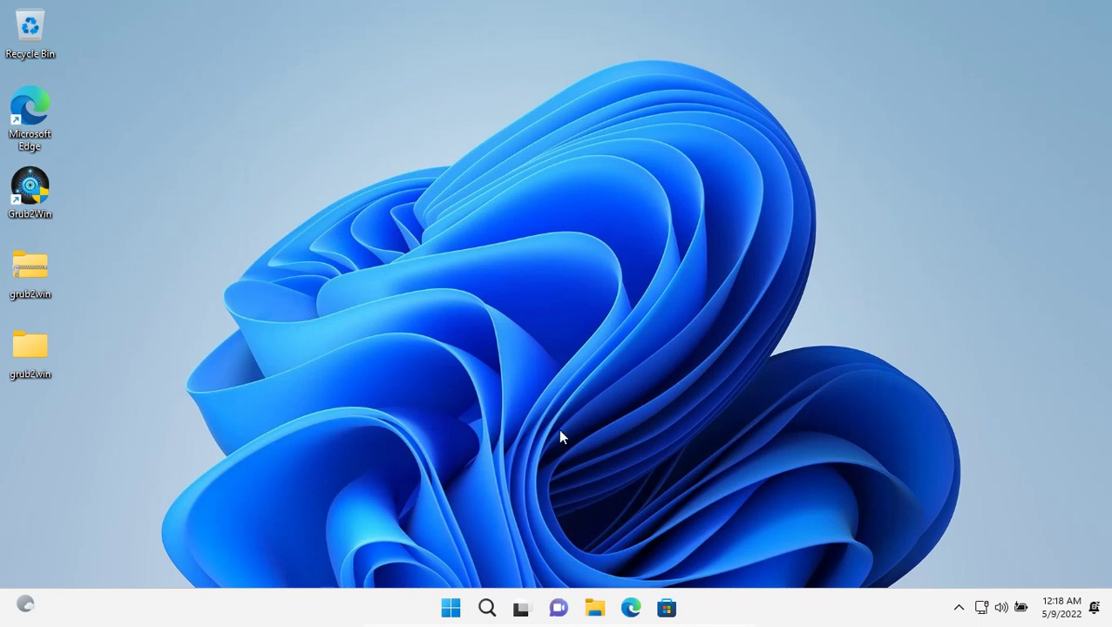
# Restart the Windows 11 virtual machine.
pyautogui.click(453, 610)
pyautogui.click(757, 549)
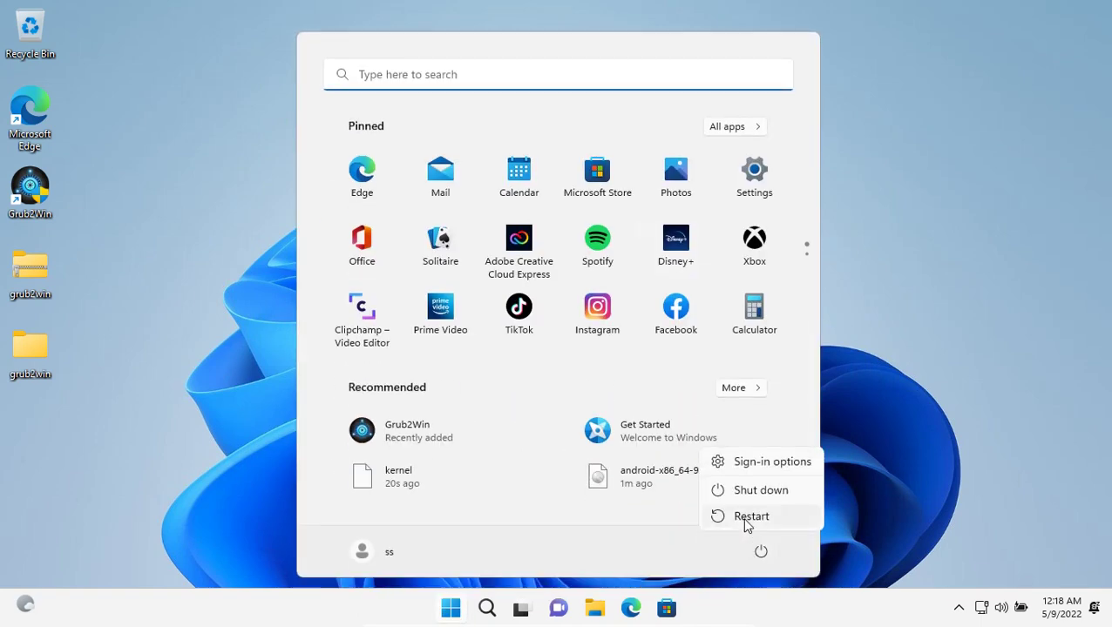
pyautogui.click(746, 521)
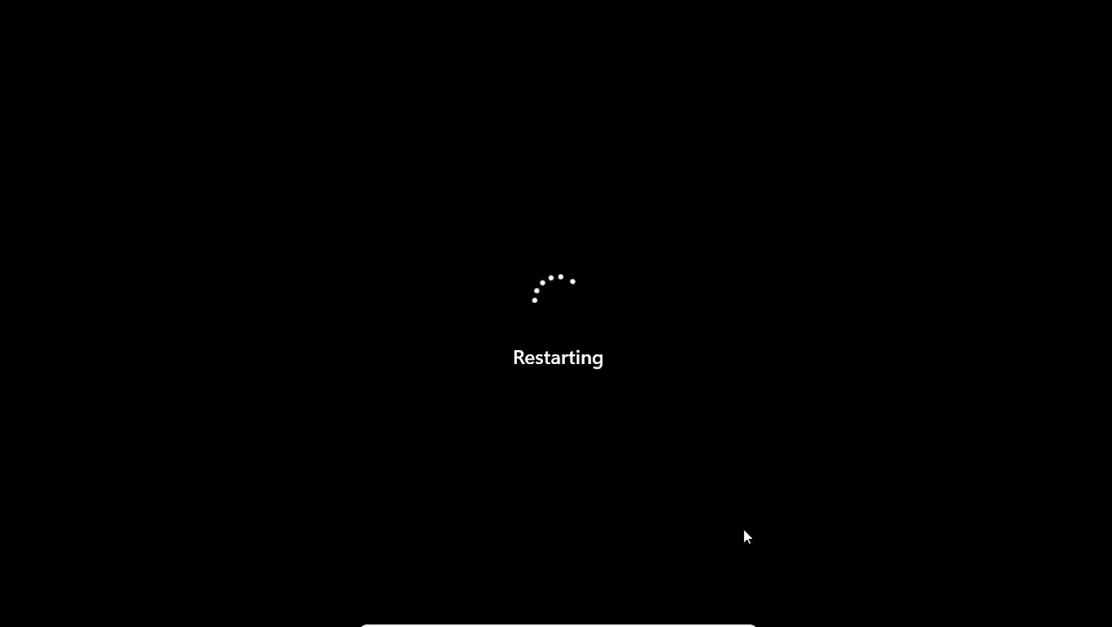